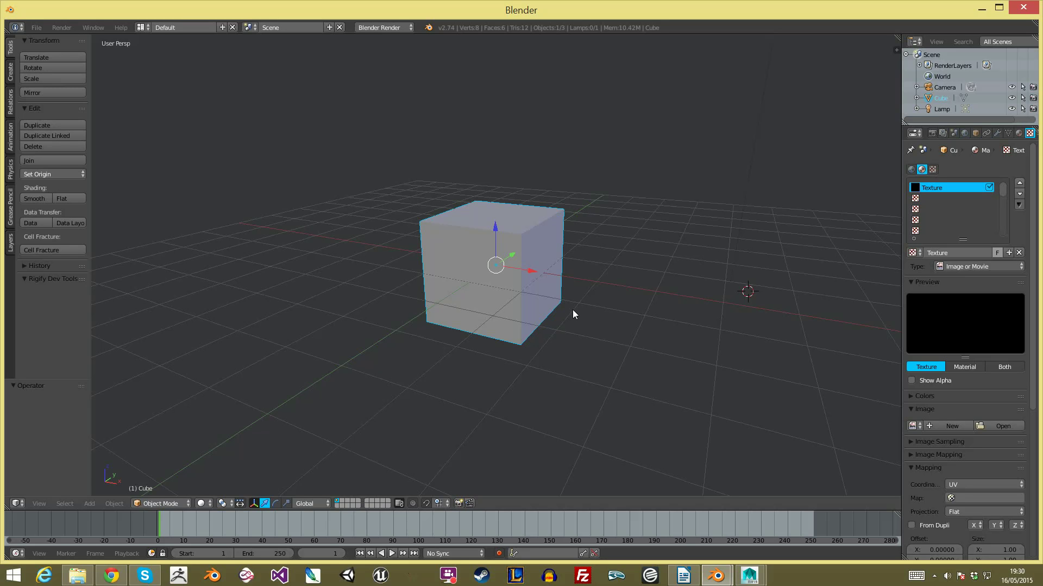
# Step: Choose the Rtheme preset in the theme preferences, look through its colour settings, and close the preferences
pyautogui.moveTo(597, 299); pyautogui.dragTo(538, 292, button='middle')
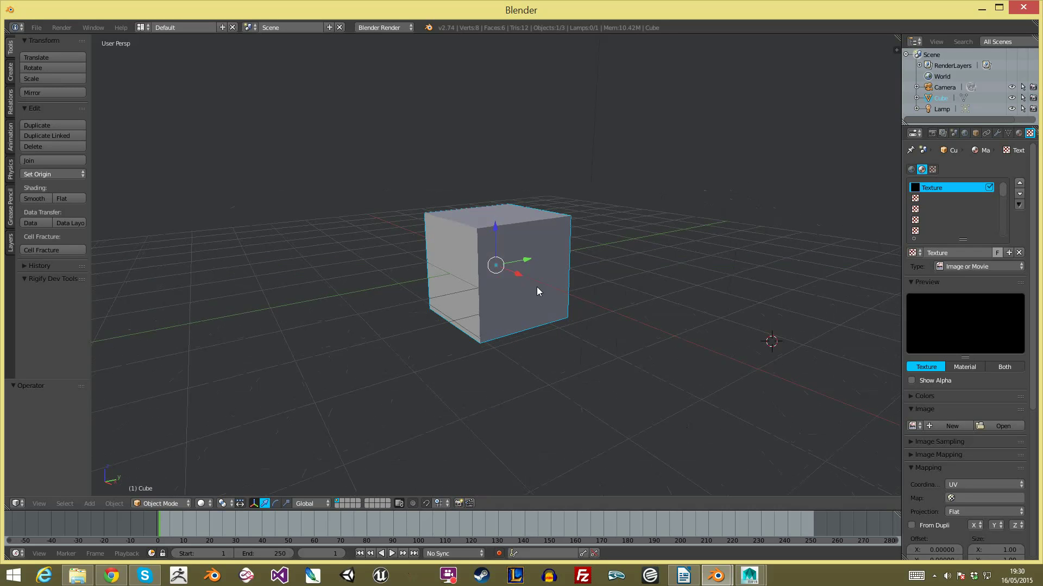
pyautogui.moveTo(374, 246); pyautogui.dragTo(385, 239, button='middle')
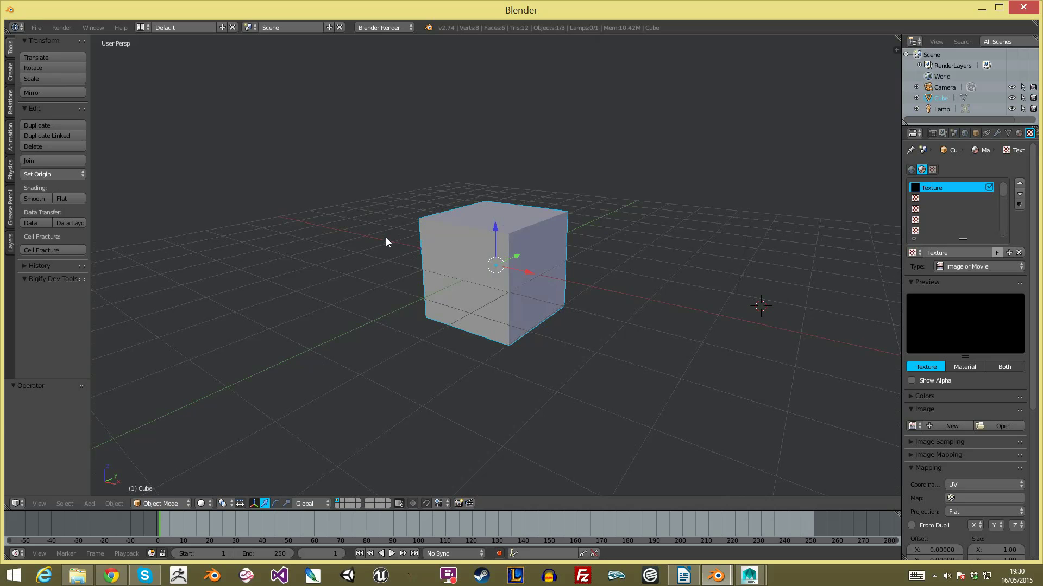
pyautogui.hotkey('ctrl', 'alt', 'u')
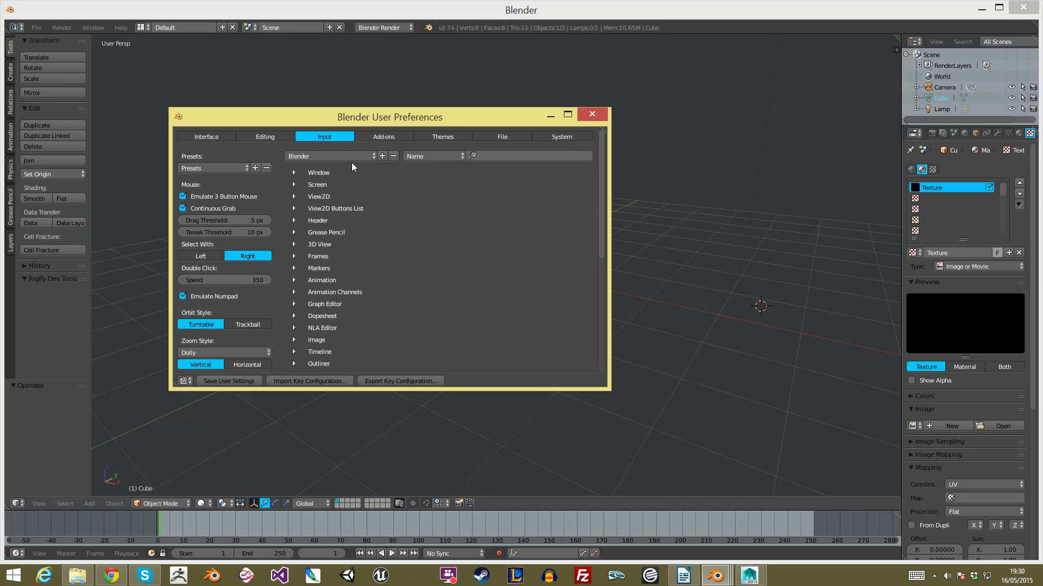
pyautogui.click(441, 136)
pyautogui.click(220, 169)
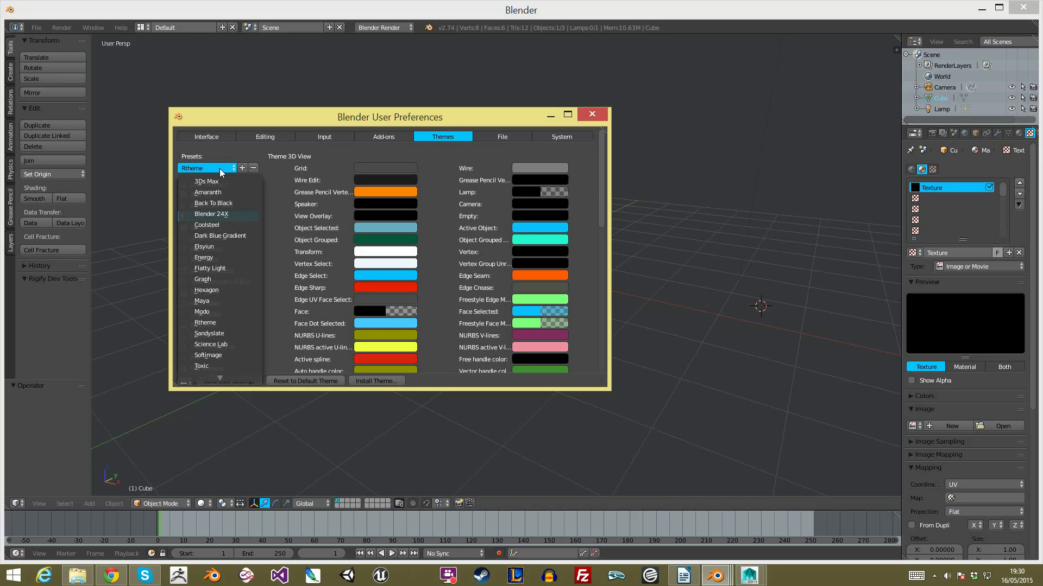
pyautogui.click(219, 324)
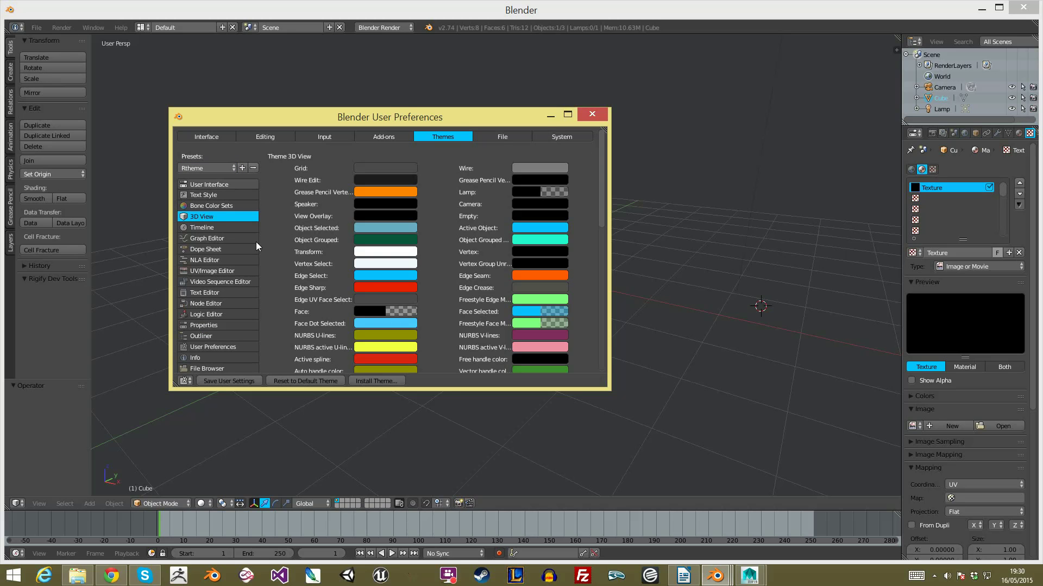
pyautogui.scroll(-15, 308, 331)
pyautogui.scroll(12, 358, 321)
pyautogui.scroll(3, 356, 312)
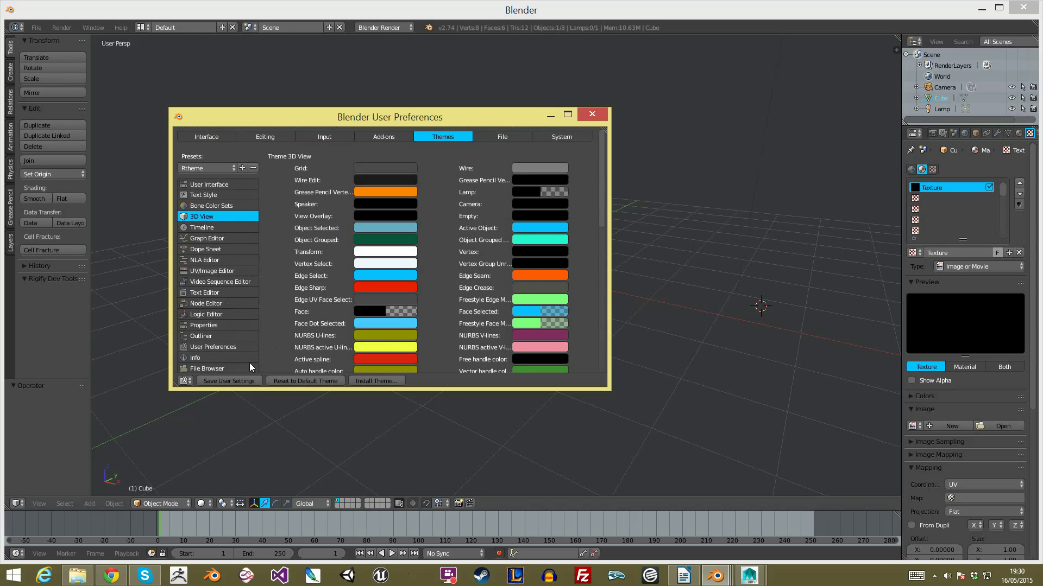
pyautogui.click(591, 114)
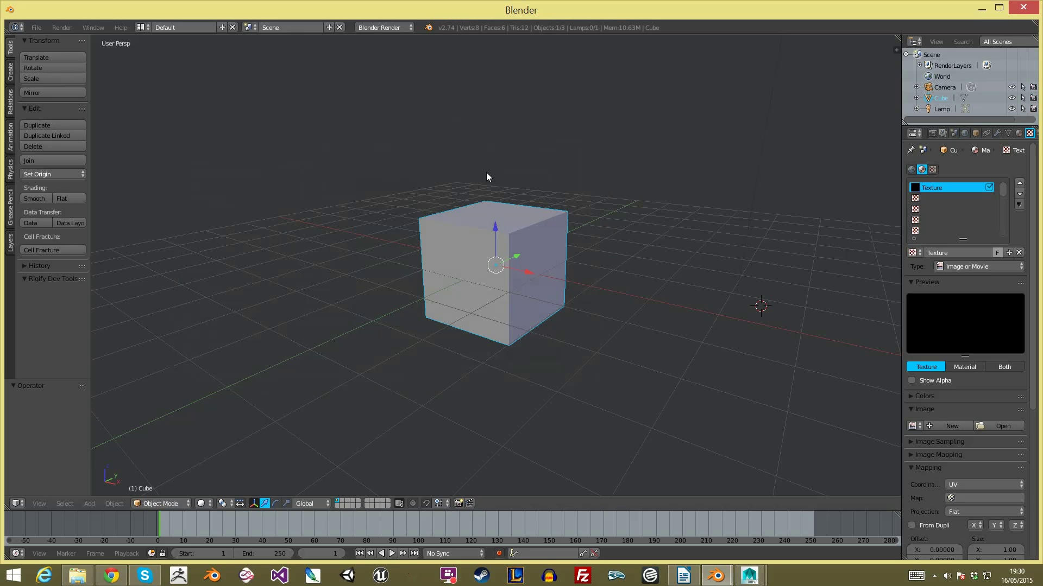
# Step: Show the cube's material settings and widen the properties area
pyautogui.moveTo(522, 199); pyautogui.dragTo(556, 199, button='middle')
pyautogui.click(1018, 133)
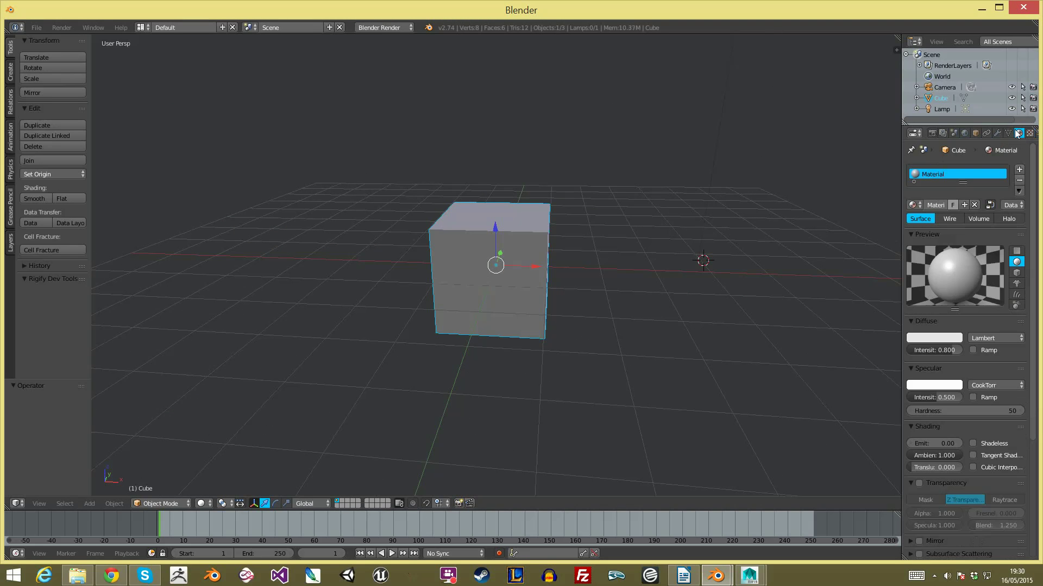
pyautogui.moveTo(482, 280); pyautogui.dragTo(458, 283, button='middle')
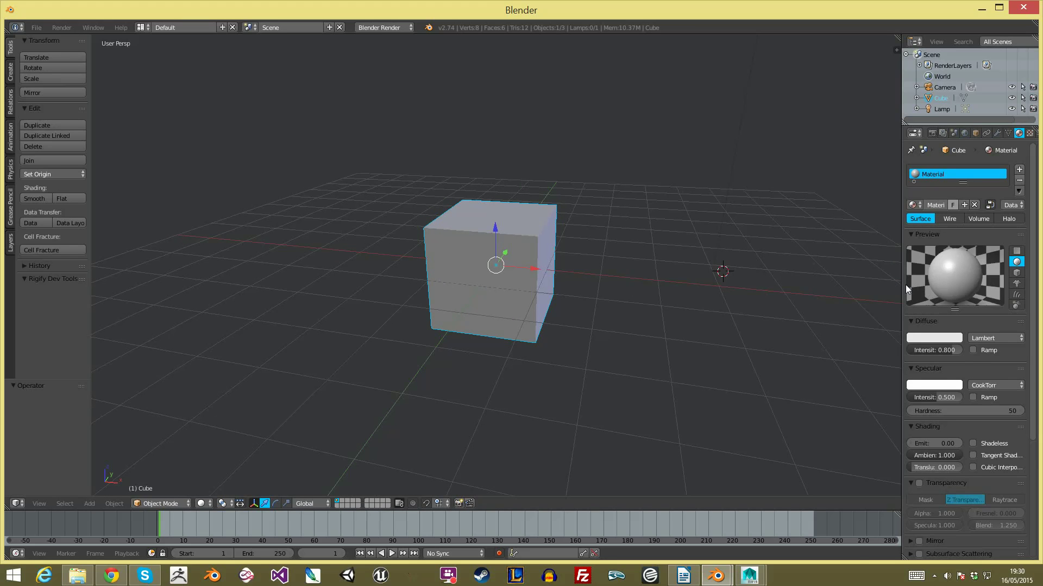
pyautogui.moveTo(901, 288); pyautogui.dragTo(846, 288)
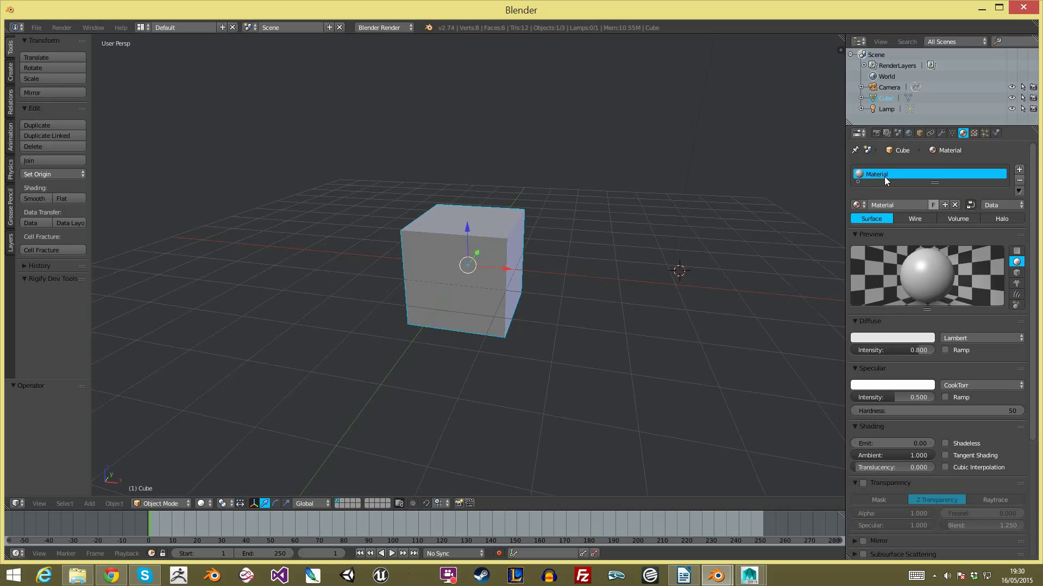
# Step: Replace the cube material's texture with a new image texture using MudBox - Copie.jpg from the Matcaps folder
pyautogui.click(974, 134)
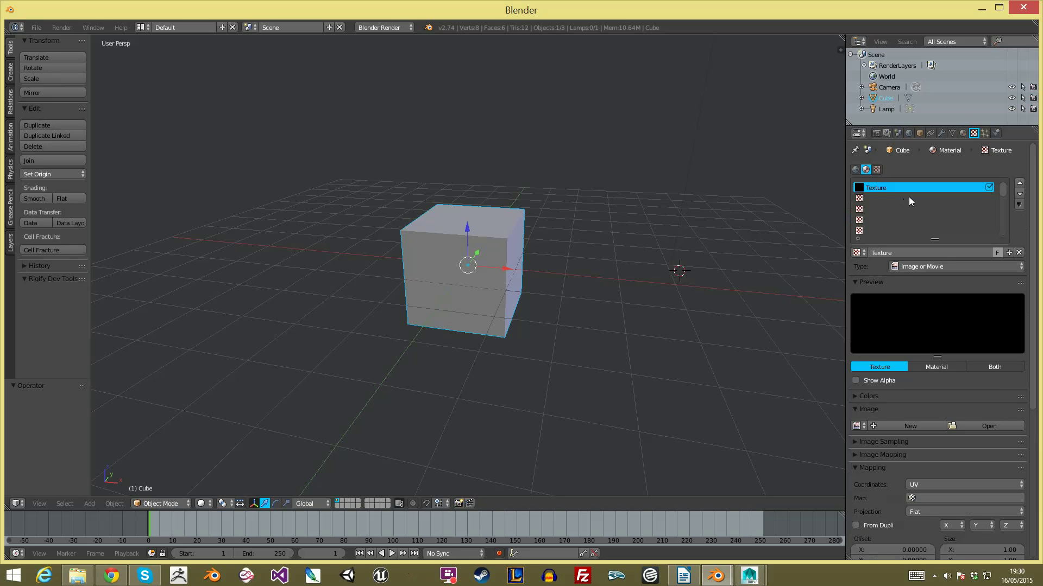
pyautogui.click(1018, 253)
pyautogui.click(946, 255)
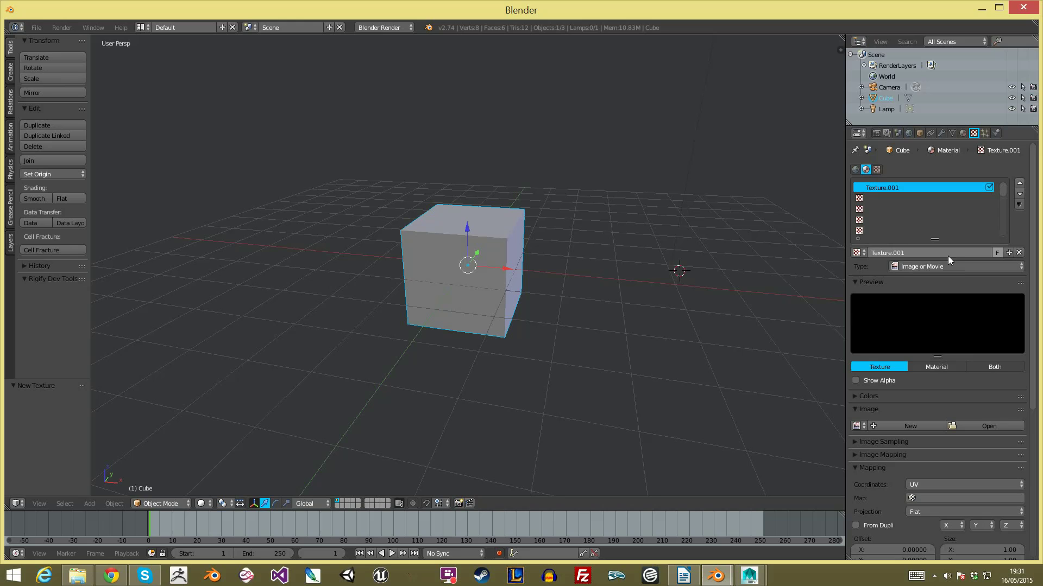
pyautogui.click(995, 426)
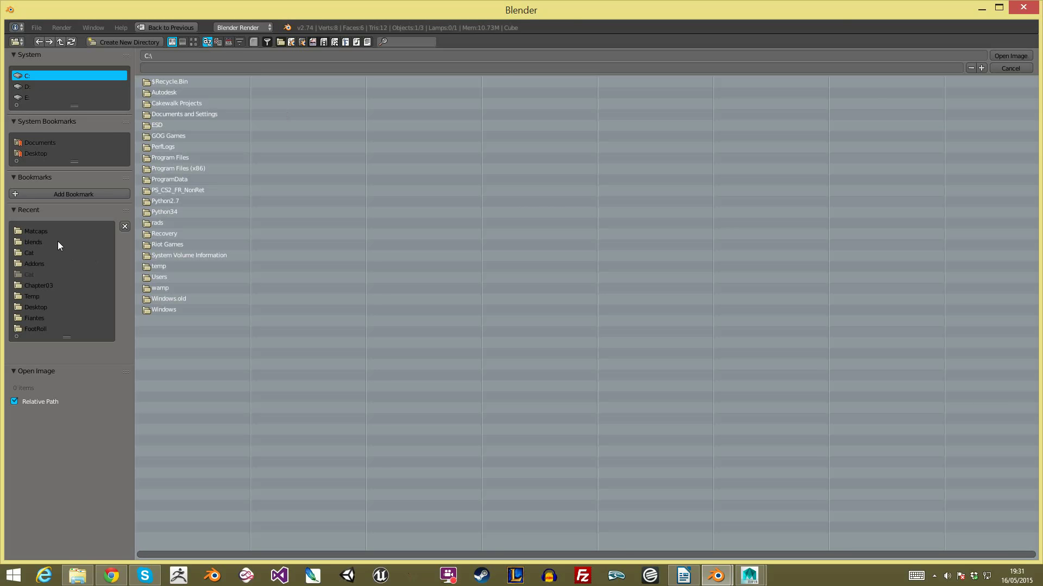
pyautogui.click(45, 229)
pyautogui.doubleClick(187, 114)
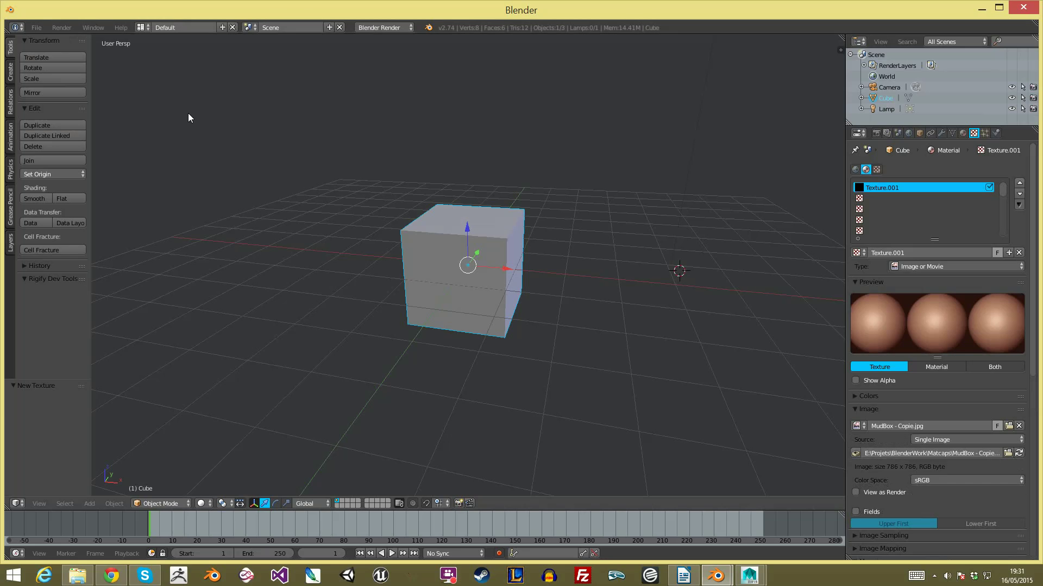
# Step: Set the texture's mapping coordinates to Normal and make the properties area slightly wider
pyautogui.scroll(-1, 504, 254)
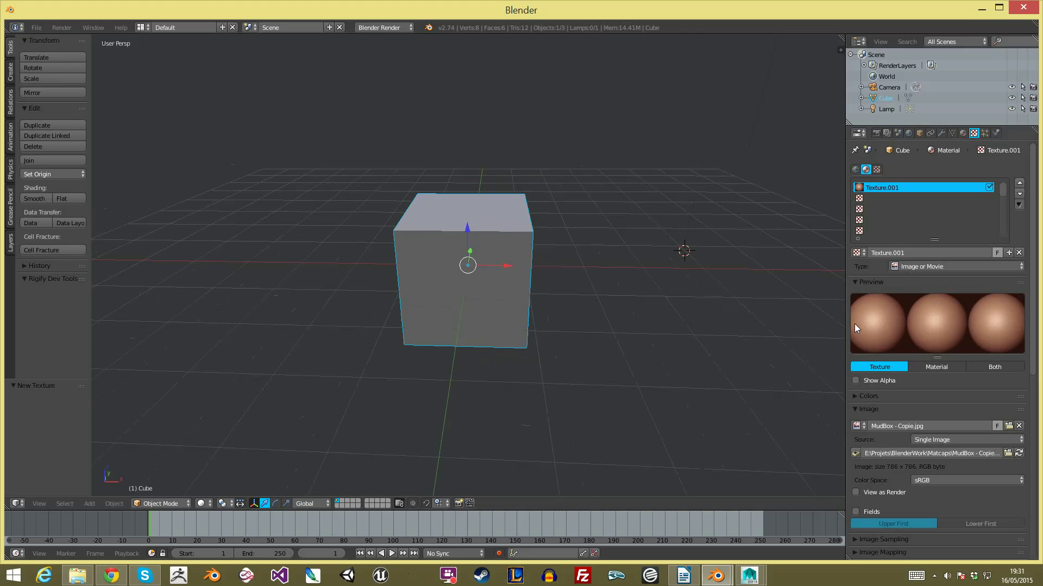
pyautogui.moveTo(846, 329); pyautogui.dragTo(819, 331)
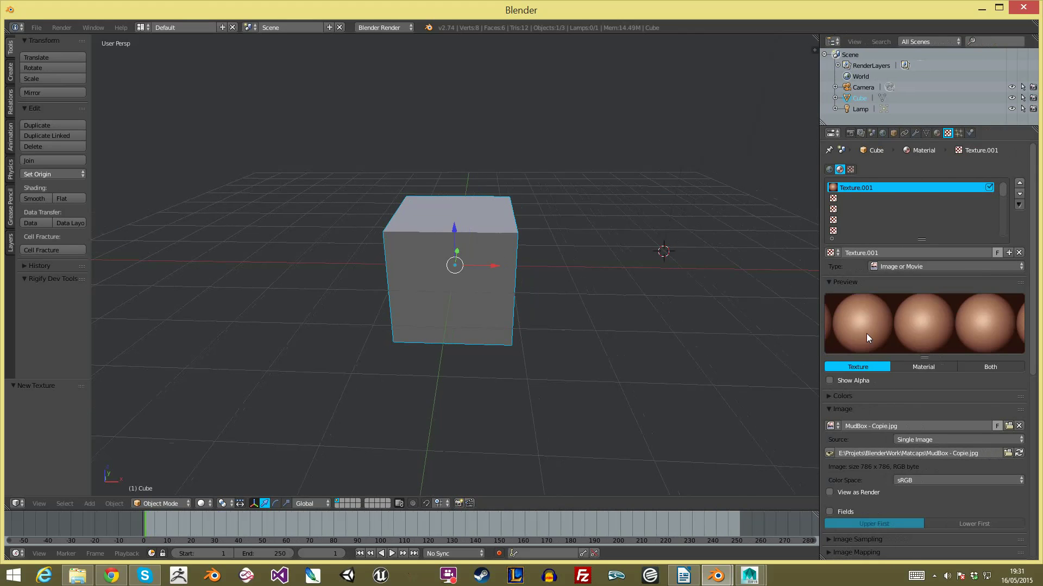
pyautogui.scroll(-1, 911, 312)
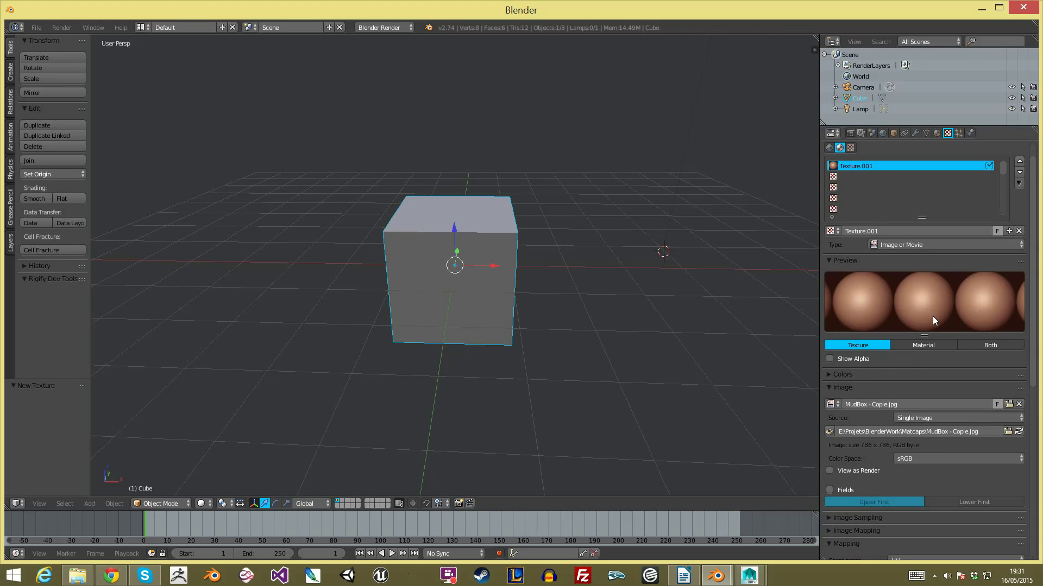
pyautogui.scroll(-1, 933, 316)
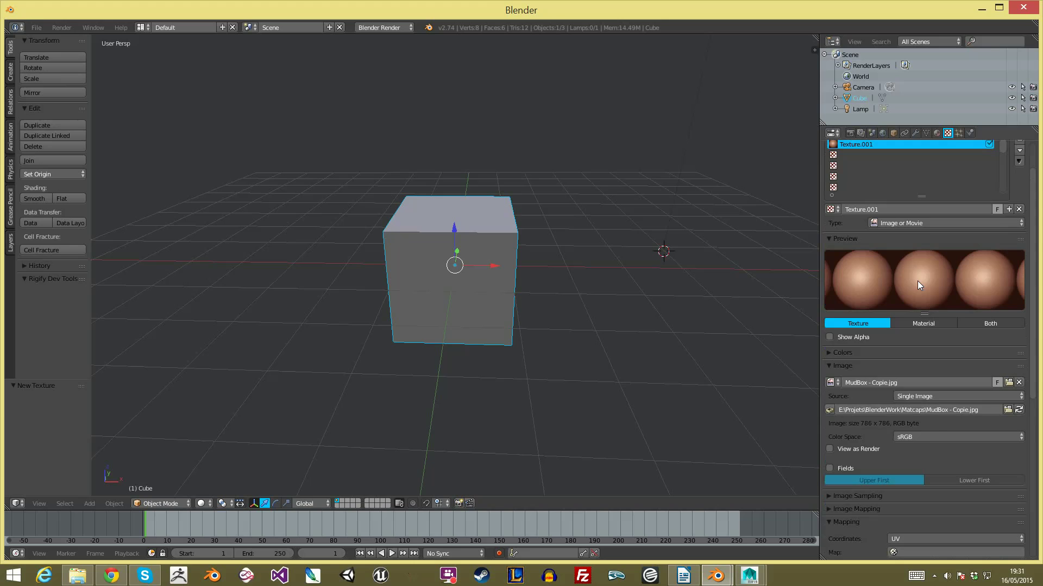
pyautogui.scroll(2, 917, 285)
pyautogui.moveTo(820, 341); pyautogui.dragTo(826, 341)
pyautogui.scroll(-5, 859, 334)
pyautogui.scroll(4, 917, 509)
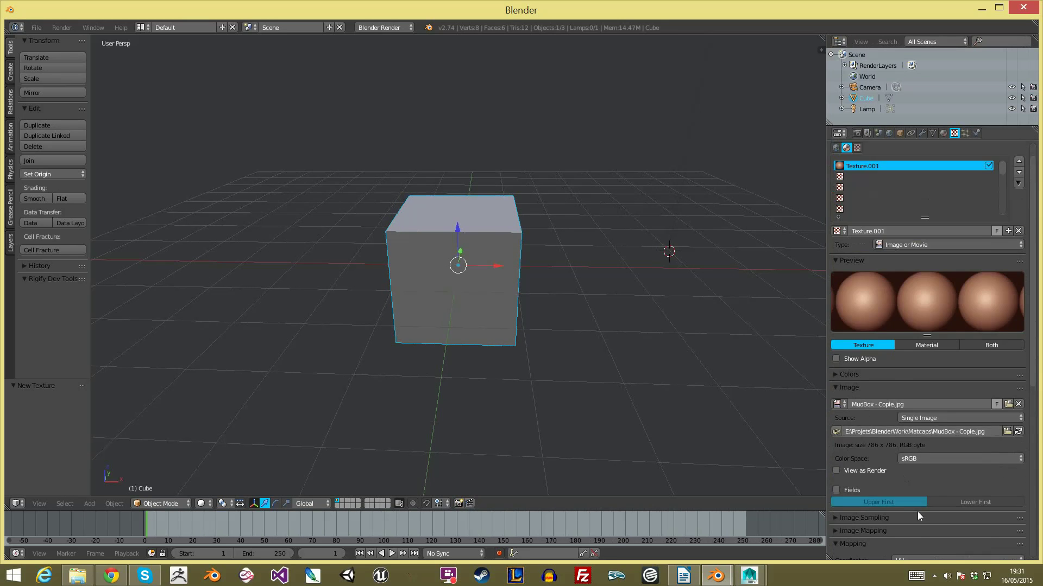
pyautogui.scroll(-3, 917, 510)
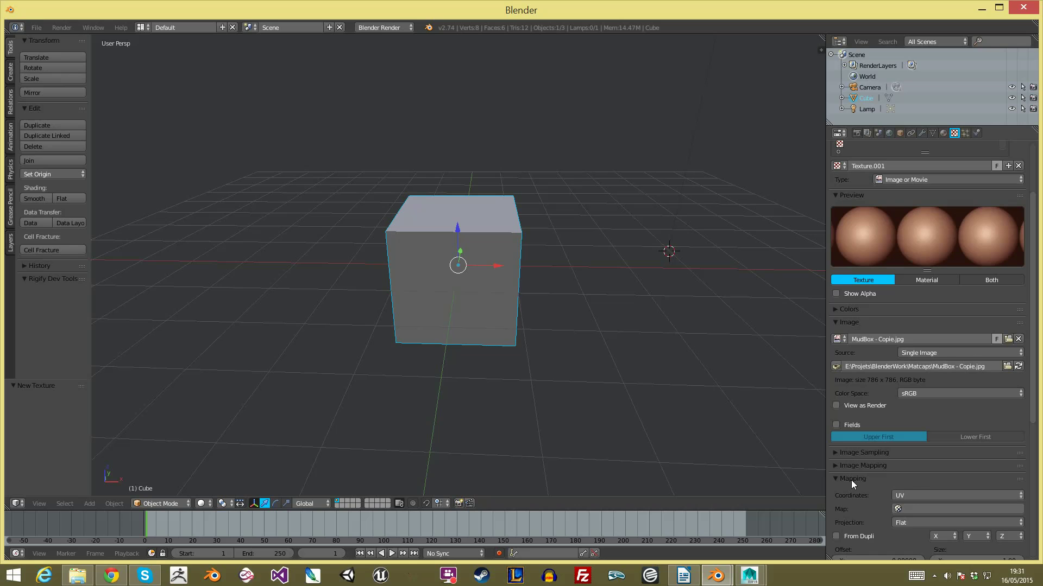
pyautogui.click(921, 495)
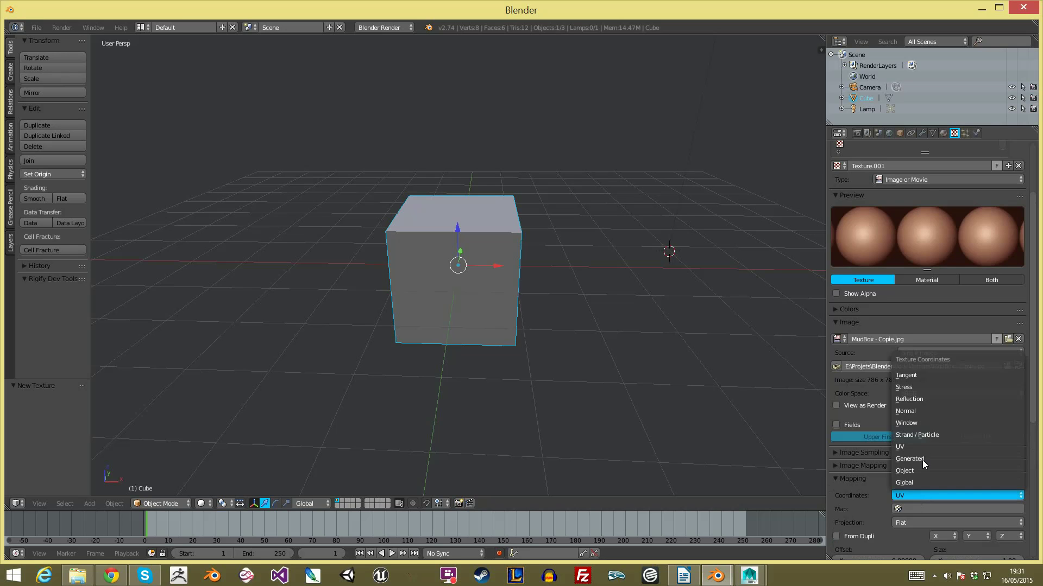
pyautogui.click(934, 413)
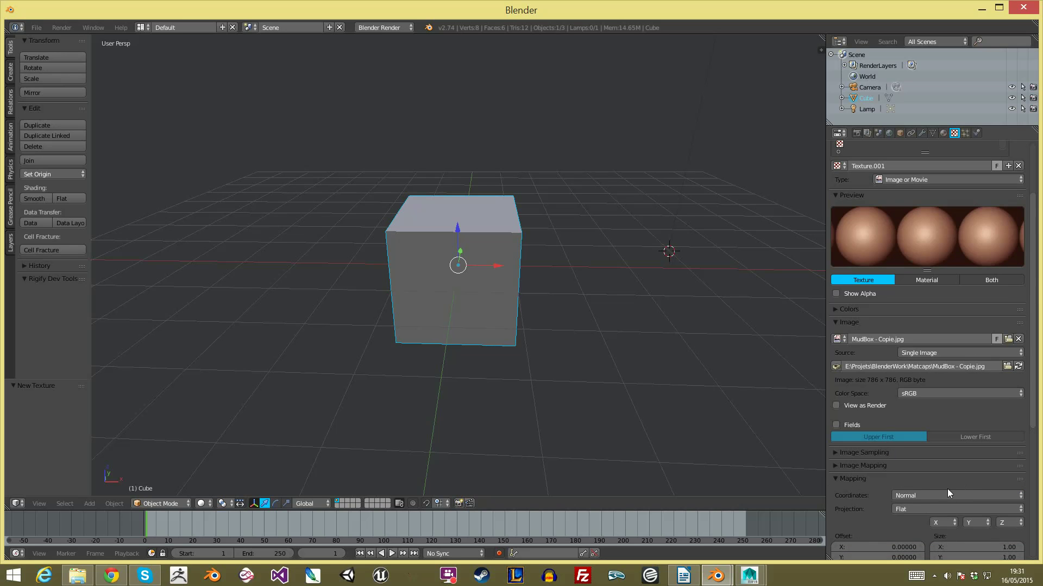
pyautogui.scroll(-3, 948, 488)
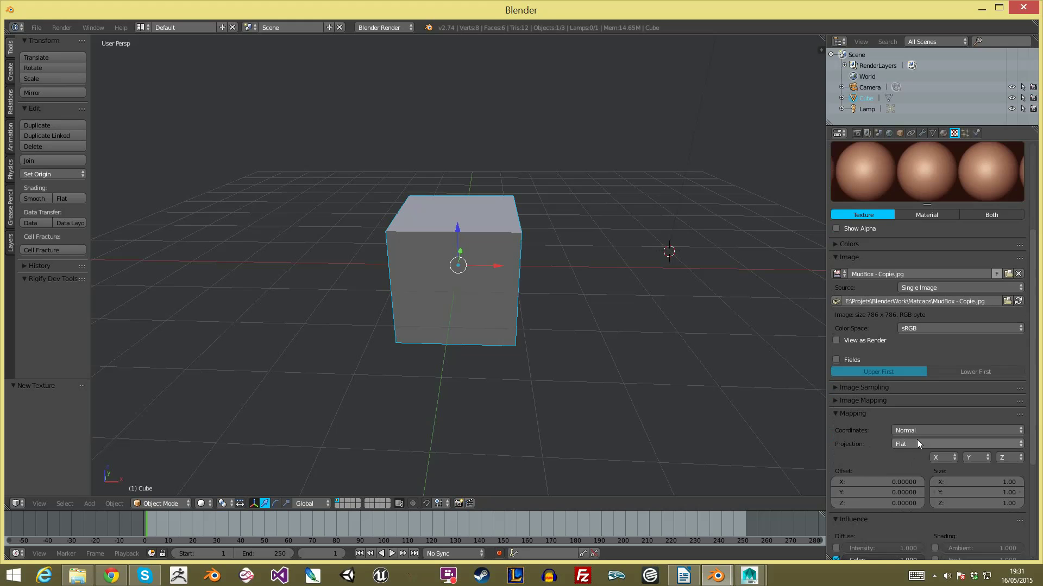
# Step: Make the cube's material Shadeless
pyautogui.scroll(8, 917, 444)
pyautogui.click(943, 133)
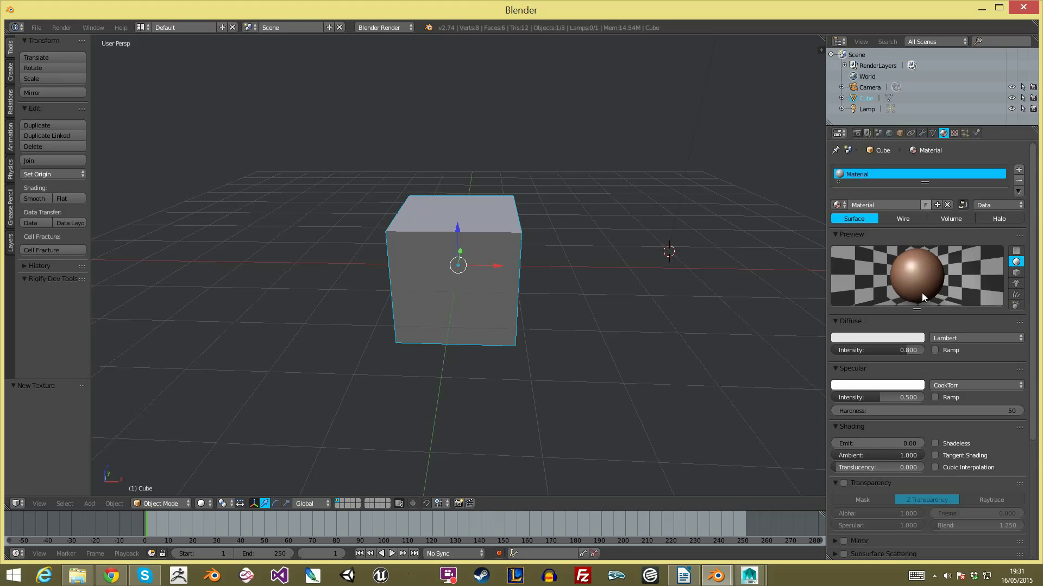
pyautogui.click(947, 442)
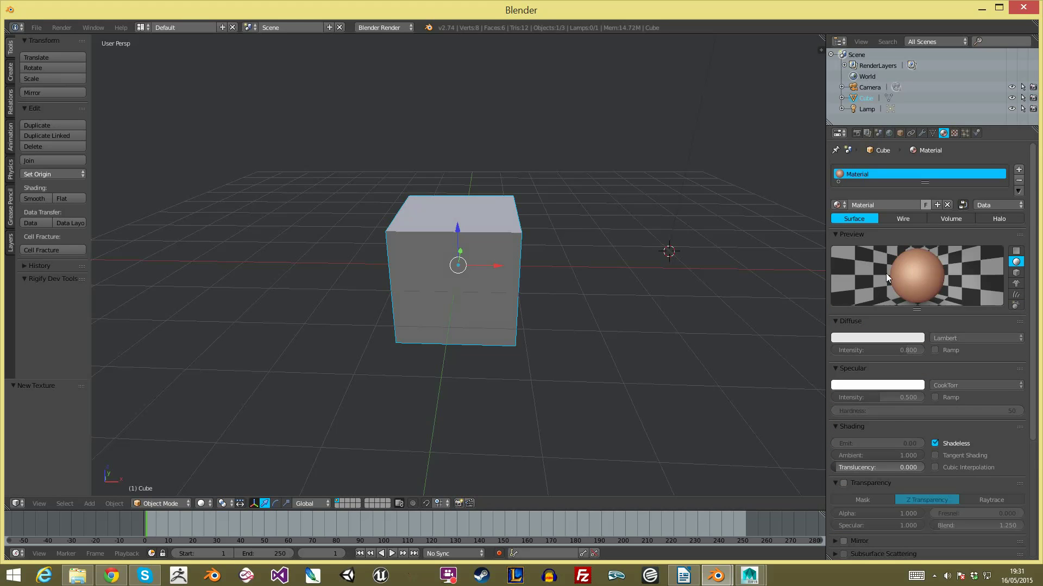
pyautogui.scroll(-5, 551, 246)
pyautogui.scroll(4, 555, 223)
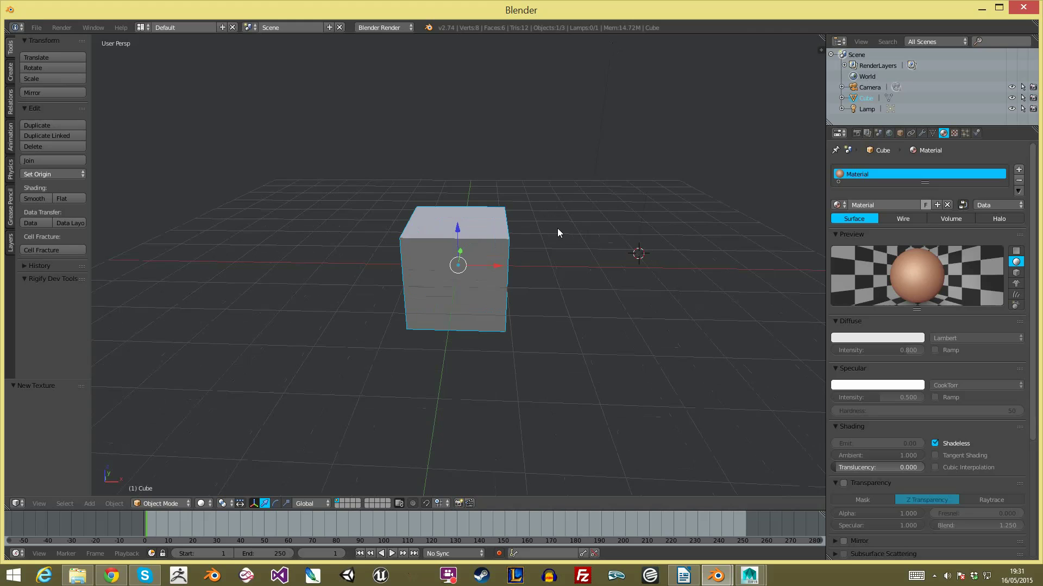
# Step: Display the viewport with textured shading and set its material mode to GLSL
pyautogui.hotkey('alt', 'z')
pyautogui.press('n')
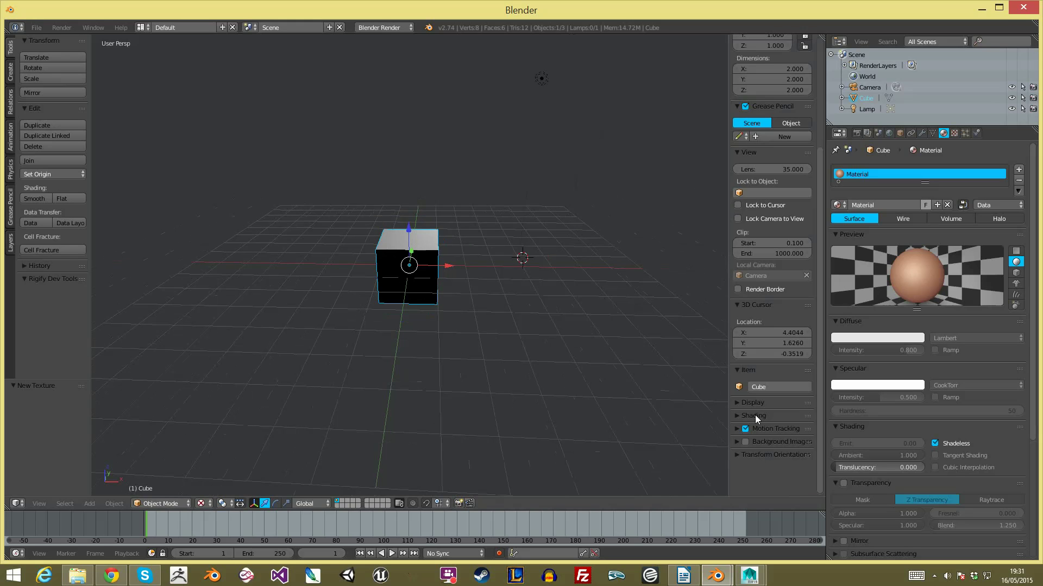
pyautogui.click(742, 402)
pyautogui.click(764, 432)
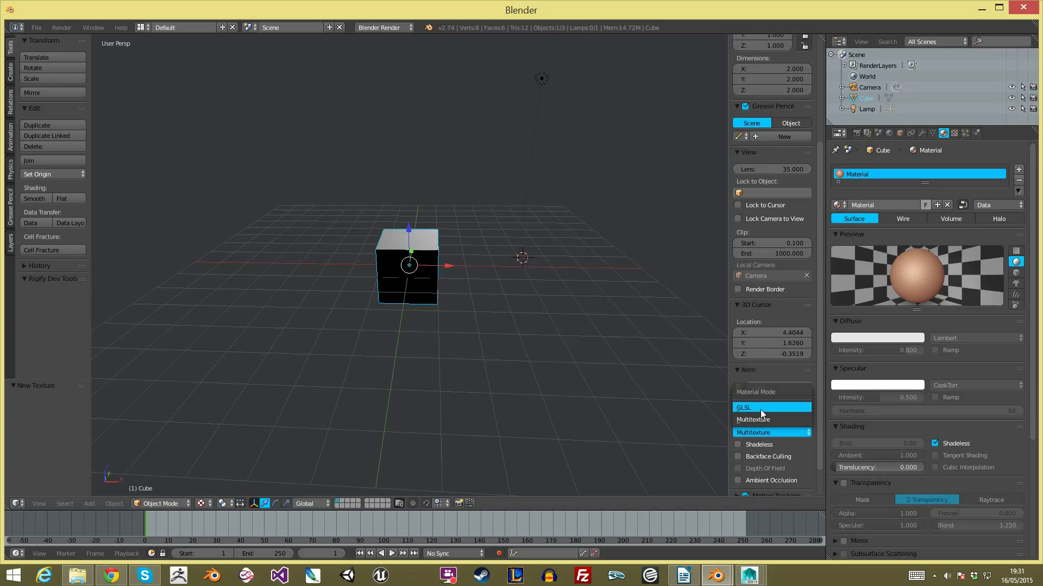
pyautogui.click(762, 407)
pyautogui.press('n')
pyautogui.scroll(3, 624, 339)
pyautogui.moveTo(623, 338); pyautogui.dragTo(490, 307, button='middle')
# Step: View the cube from the right in orthographic projection and put it in Edit Mode
pyautogui.press('Tab')
pyautogui.press('a')
pyautogui.press('Tab')
pyautogui.press('Tab')
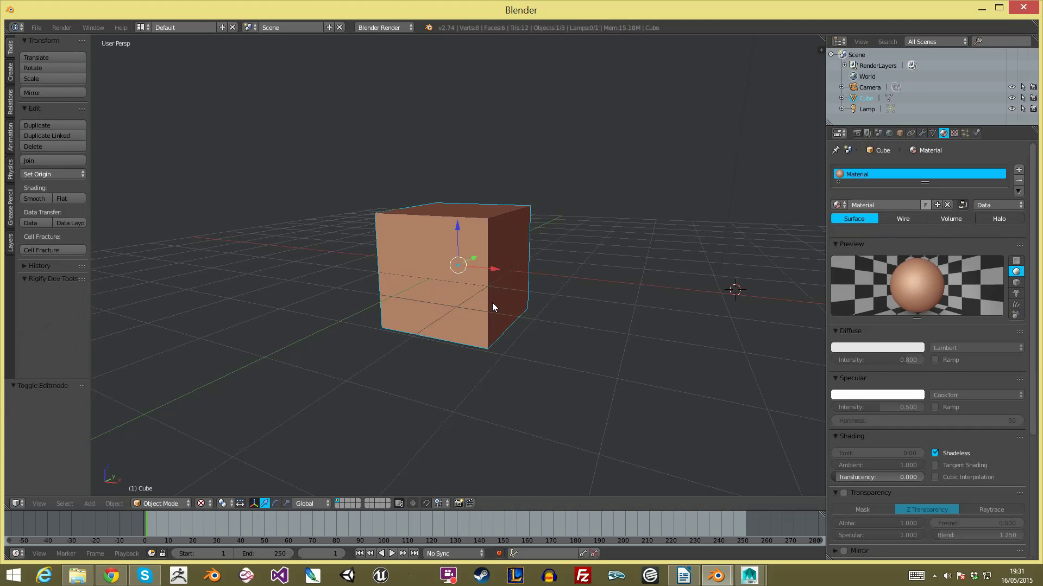
pyautogui.press('KP_3')
pyautogui.press('Tab')
pyautogui.press('Tab')
pyautogui.press('a')
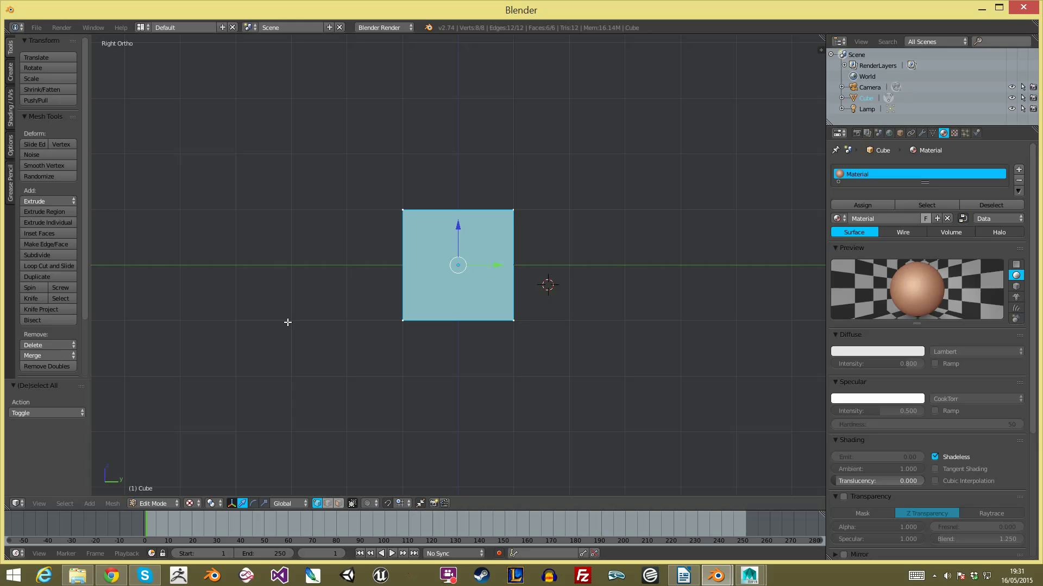
pyautogui.click(155, 506)
pyautogui.click(172, 478)
pyautogui.click(158, 505)
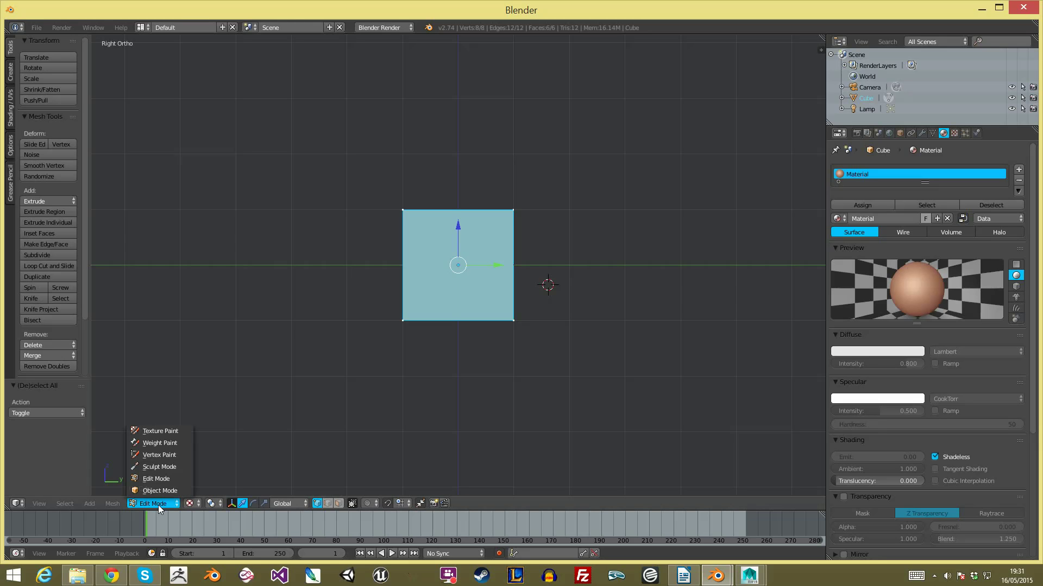
pyautogui.click(173, 479)
# Step: Select the whole cube mesh and apply Subdivide Smooth twice
pyautogui.press('a')
pyautogui.moveTo(446, 246); pyautogui.dragTo(508, 261, button='middle')
pyautogui.press('a')
pyautogui.press('w')
pyautogui.click(516, 258)
pyautogui.press('w')
pyautogui.click(515, 258)
# Step: Examine the matcap shading on the subdivided mesh from several angles in Object Mode and Edit Mode
pyautogui.scroll(-4, 490, 288)
pyautogui.moveTo(488, 296); pyautogui.dragTo(431, 305, button='middle')
pyautogui.scroll(2, 466, 297)
pyautogui.moveTo(361, 244); pyautogui.dragTo(365, 245, button='middle')
pyautogui.press('Tab')
pyautogui.moveTo(408, 295)
pyautogui.mouseDown(button='middle')
pyautogui.moveTo(431, 304)
pyautogui.moveTo(467, 255)
pyautogui.moveTo(440, 282)
pyautogui.moveTo(417, 271)
pyautogui.mouseUp(button='middle')
pyautogui.press('Tab')
pyautogui.scroll(3, 393, 228)
pyautogui.press('a')
pyautogui.moveTo(394, 228); pyautogui.dragTo(491, 323, button='middle')
pyautogui.scroll(-2, 484, 395)
pyautogui.press('a')
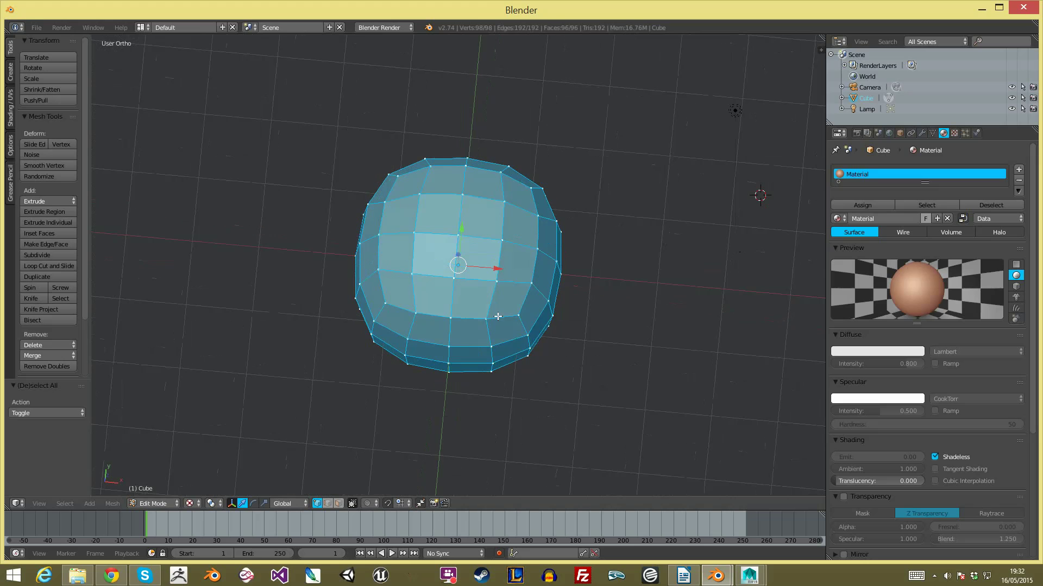
pyautogui.press('space')
pyautogui.press('space')
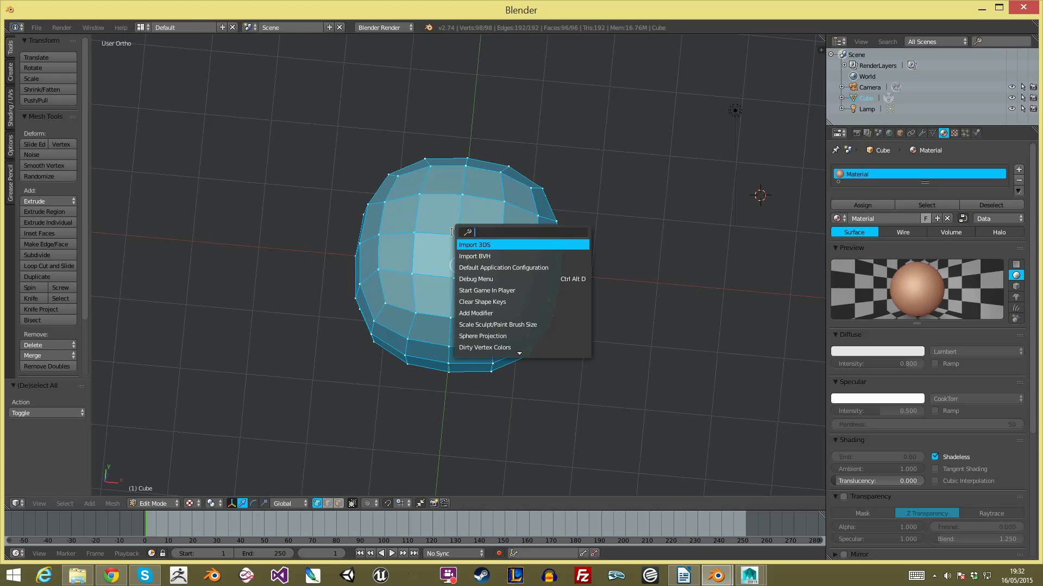
pyautogui.write('to s')
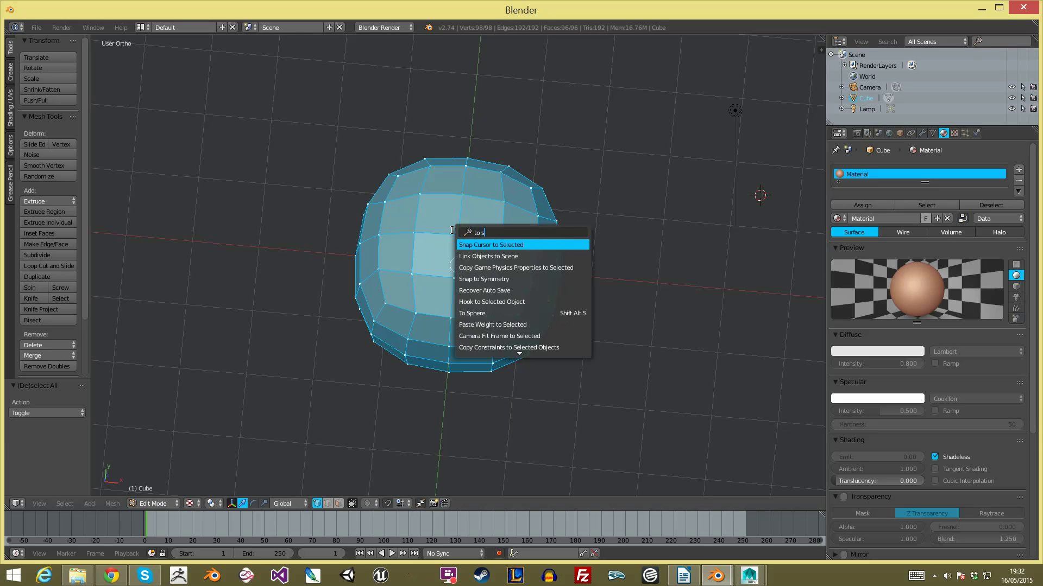
pyautogui.write('ph')
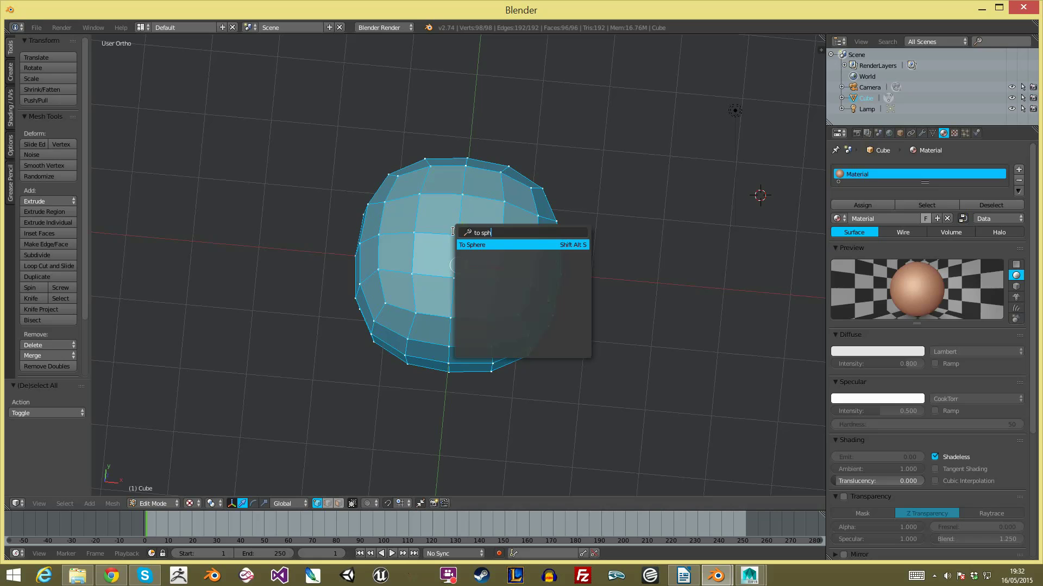
pyautogui.press('Return')
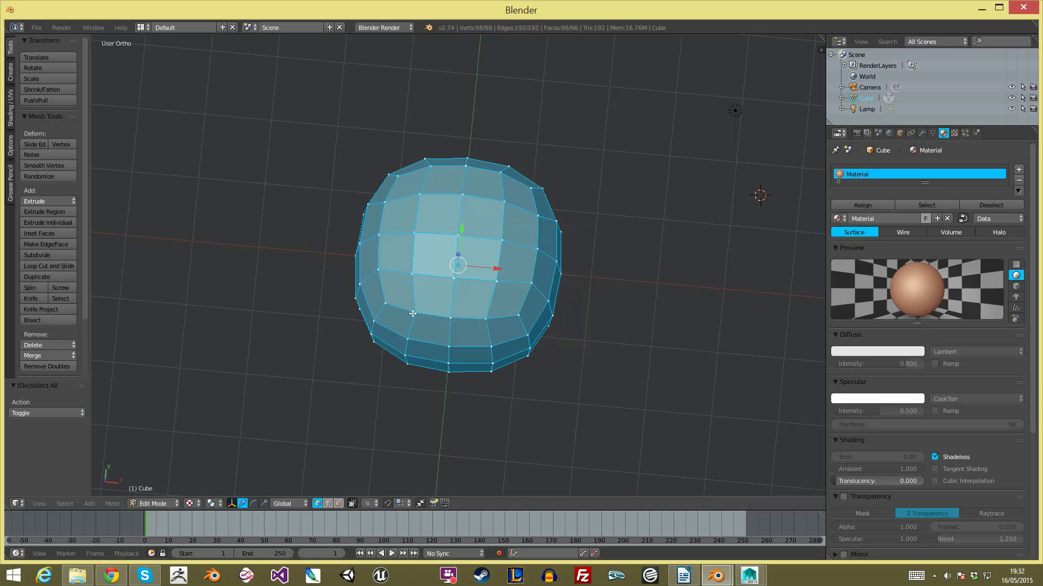
pyautogui.click(638, 341)
pyautogui.click(420, 316)
pyautogui.moveTo(420, 316); pyautogui.dragTo(489, 276, button='middle')
# Step: Round the whole selected mesh with To Sphere and increase the operation's factor
pyautogui.press('space')
pyautogui.write('to sphere')
pyautogui.press('Return')
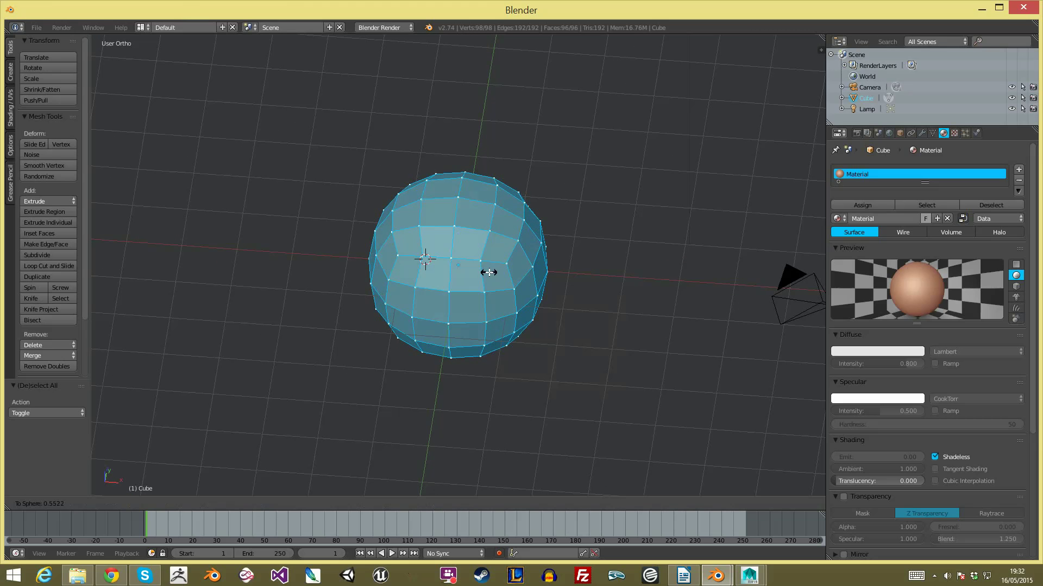
pyautogui.click(559, 273)
pyautogui.scroll(-4, 538, 282)
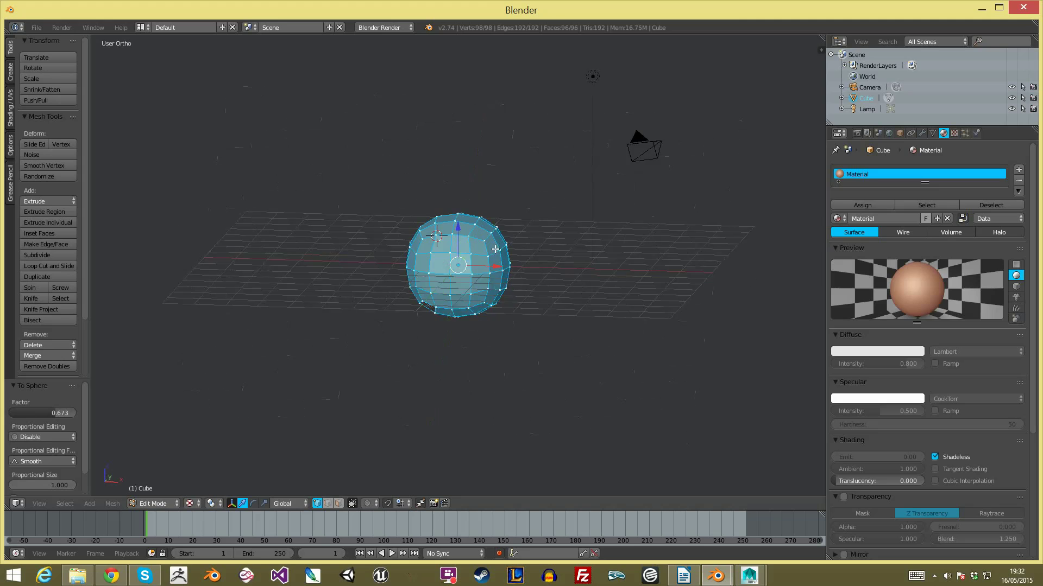
pyautogui.moveTo(497, 249); pyautogui.dragTo(492, 209, button='middle')
pyautogui.scroll(3, 491, 209)
pyautogui.moveTo(54, 413); pyautogui.dragTo(75, 412)
pyautogui.scroll(-3, 435, 278)
# Step: In Object Mode, raise the sphere along the Z axis by about 3.67 units in the right orthographic view
pyautogui.press('Tab')
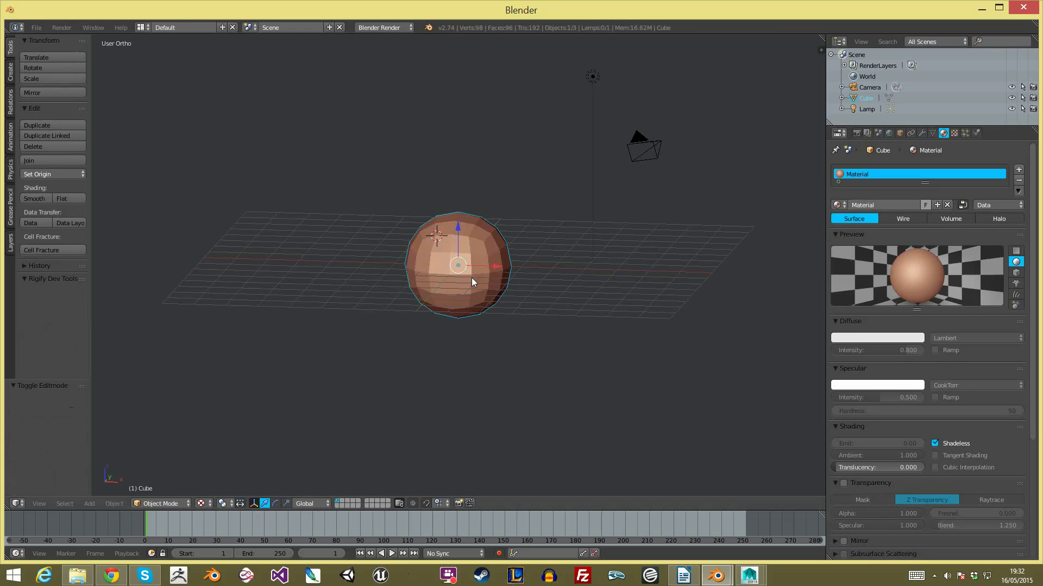
pyautogui.scroll(2, 472, 277)
pyautogui.press('KP_3')
pyautogui.press('Tab')
pyautogui.press('Tab')
pyautogui.moveTo(456, 234); pyautogui.dragTo(457, 69)
pyautogui.keyDown('shift'); pyautogui.moveTo(457, 69); pyautogui.dragTo(421, 163, button='middle'); pyautogui.keyUp('shift')
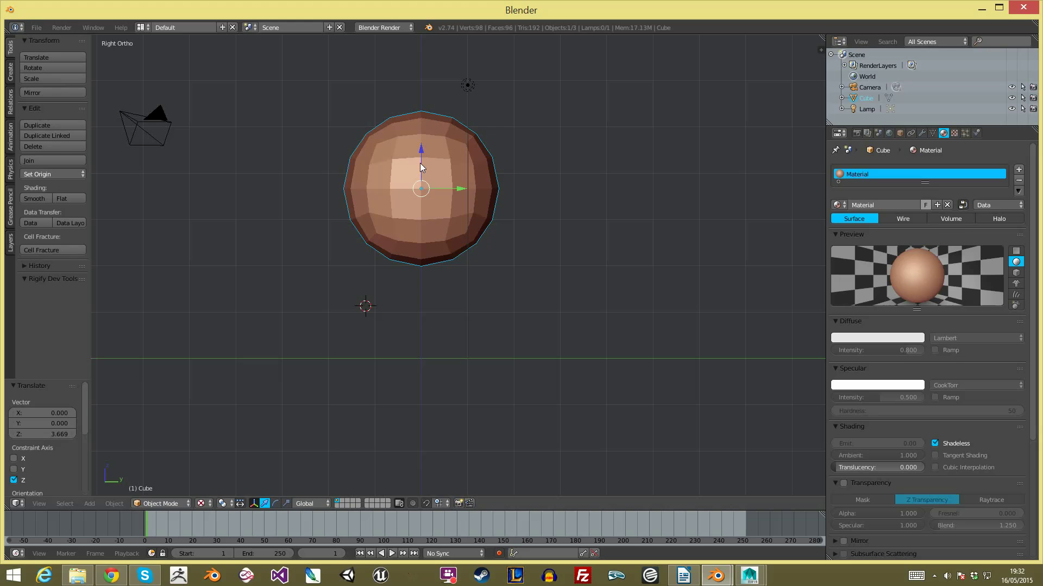
# Step: In Edit Mode, select a single vertex at the sphere's lower front and enable proportional editing
pyautogui.press('Tab')
pyautogui.press('a')
pyautogui.rightClick(389, 270)
pyautogui.press('KP_1')
pyautogui.press('KP_3')
pyautogui.press('o')
pyautogui.press('g')
pyautogui.scroll(-10, 463, 265)
pyautogui.click(463, 265)
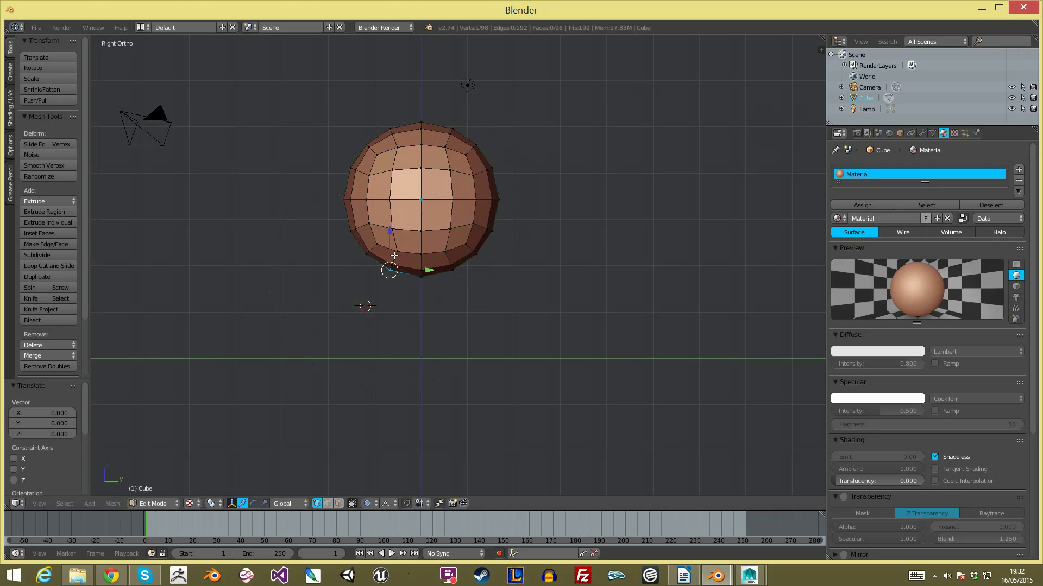
# Step: Change the proportional editing mode and pull the sphere's lower front vertex down and forward to form a chin, with proportional size about 2.59
pyautogui.click(370, 504)
pyautogui.click(392, 466)
pyautogui.press('g')
pyautogui.click(413, 285)
pyautogui.press('a')
pyautogui.rightClick(386, 305)
pyautogui.press('g')
pyautogui.click(384, 305)
pyautogui.press('a')
pyautogui.rightClick(384, 305)
pyautogui.press('g')
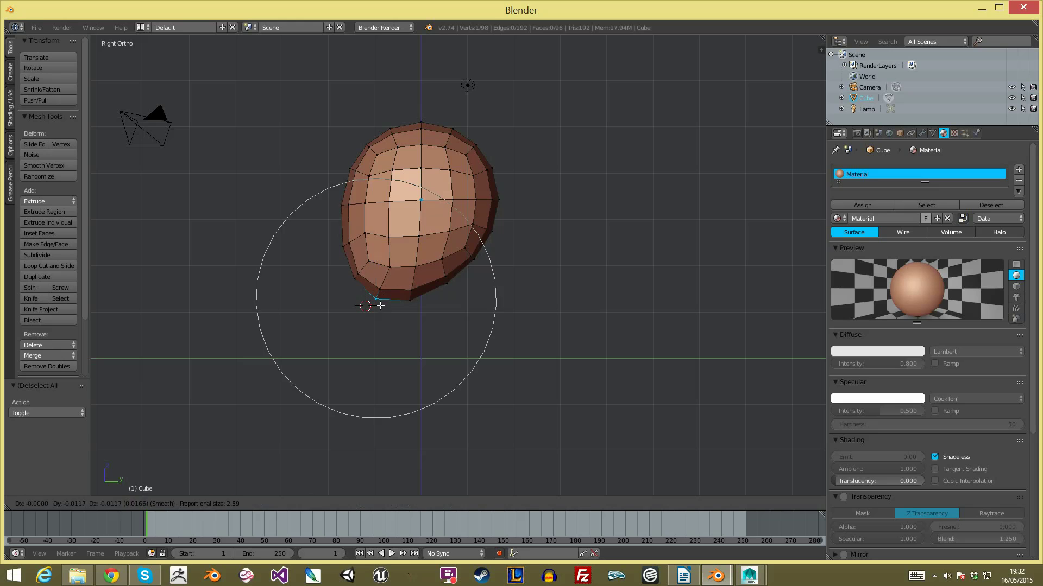
pyautogui.click(380, 303)
# Step: Nudge the vertex at the upper back of the head with proportional editing and check the shape from the front
pyautogui.rightClick(470, 149)
pyautogui.press('g')
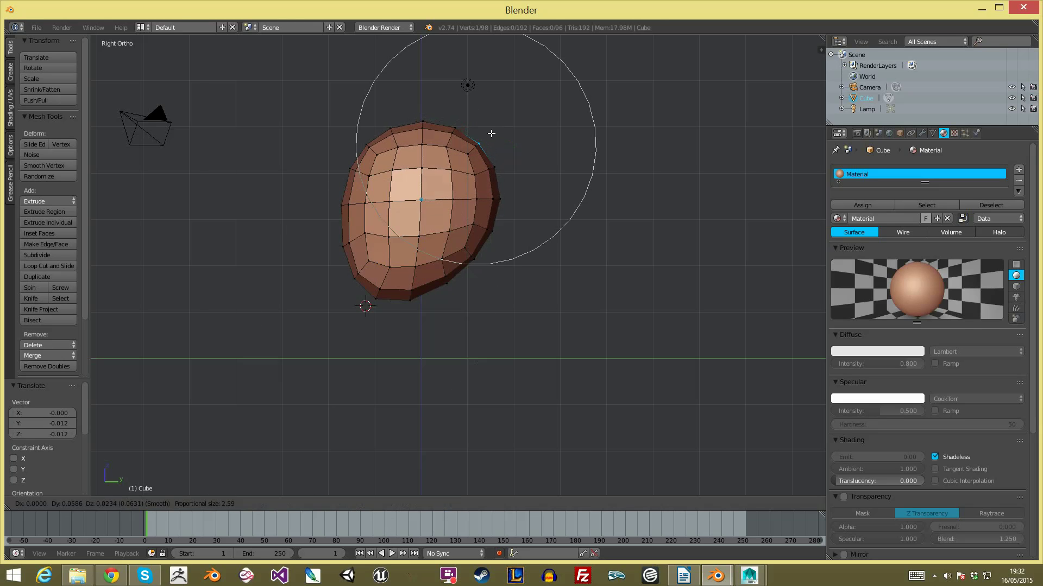
pyautogui.click(478, 152)
pyautogui.press('Tab')
pyautogui.press('KP_1')
pyautogui.press('KP_3')
# Step: In wireframe, select the head's lower back vertices, extrude them downward as a neck and rotate the end about 17.4 degrees
pyautogui.press('Tab')
pyautogui.press('a')
pyautogui.press('z')
pyautogui.scroll(2, 455, 255)
pyautogui.scroll(-1, 453, 256)
pyautogui.press('b')
pyautogui.moveTo(393, 236); pyautogui.dragTo(527, 382)
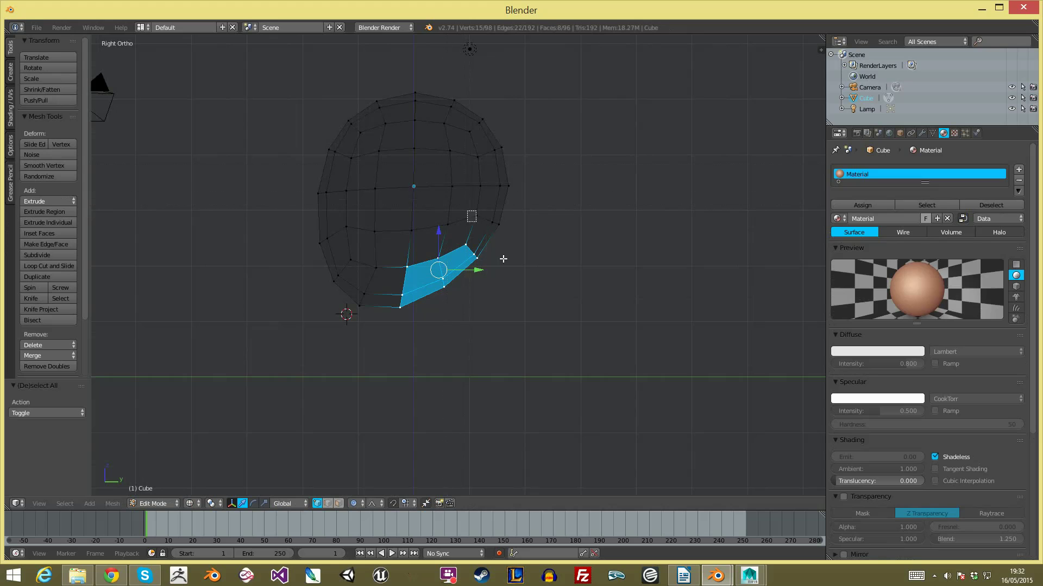
pyautogui.press('e')
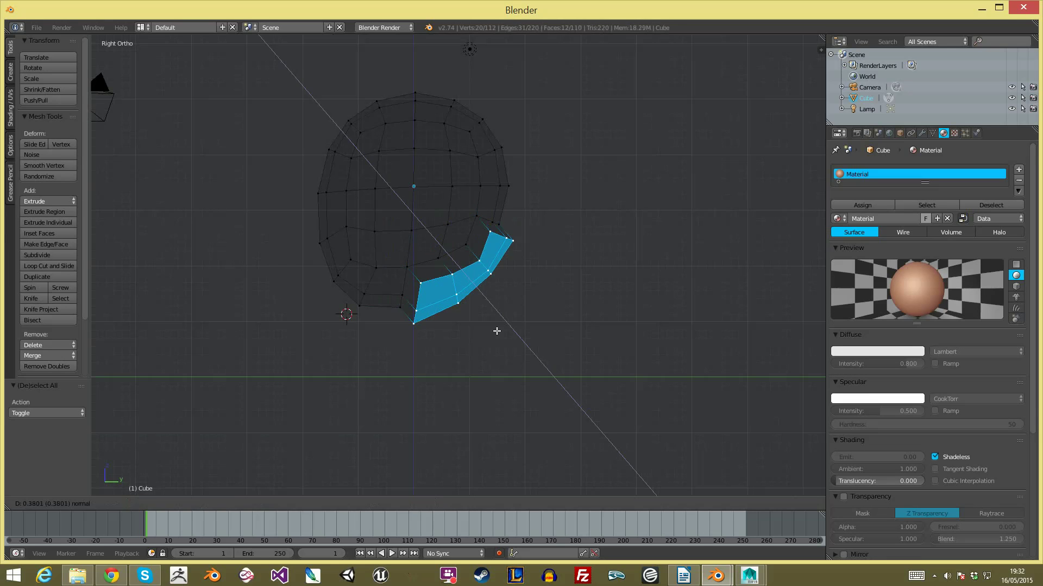
pyautogui.click(524, 383)
pyautogui.press('r')
pyautogui.click(565, 362)
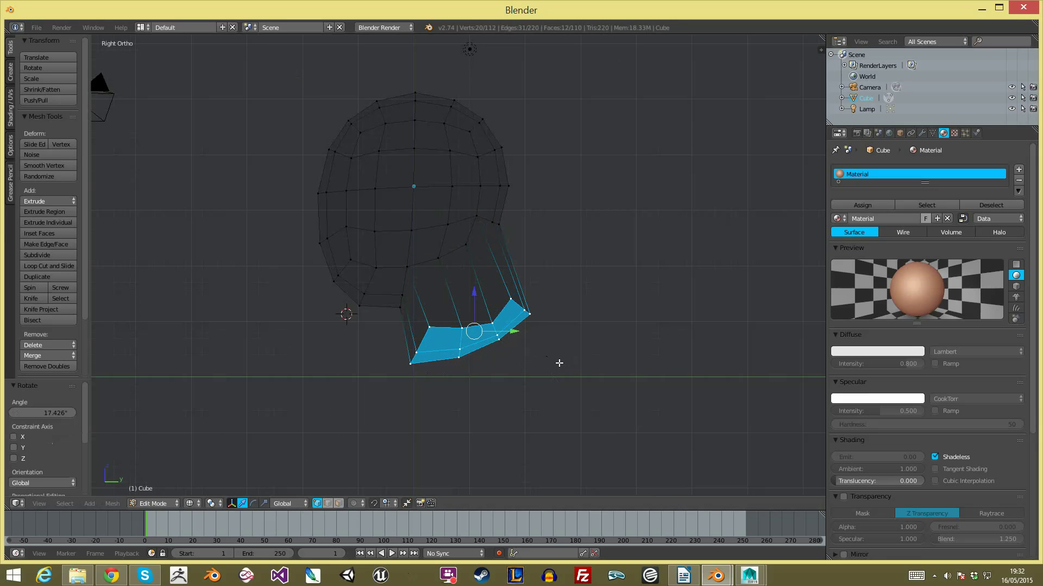
# Step: Add a loop cut around the middle of the extruded neck
pyautogui.press('a')
pyautogui.hotkey('ctrl', 'r')
pyautogui.doubleClick(503, 280)
pyautogui.press('a')
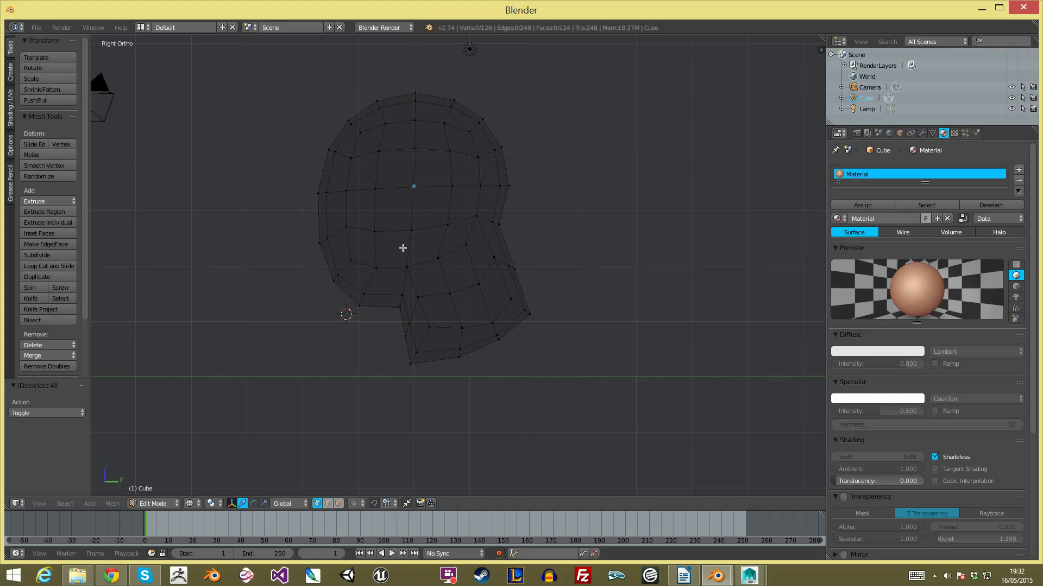
# Step: Lasso-select the whole neck region and smooth its vertices
pyautogui.moveTo(405, 246)
pyautogui.keyDown('ctrl'); pyautogui.mouseDown()
pyautogui.moveTo(374, 380)
pyautogui.moveTo(547, 335)
pyautogui.moveTo(510, 212)
pyautogui.moveTo(466, 214)
pyautogui.moveTo(415, 247)
pyautogui.mouseUp(); pyautogui.keyUp('ctrl')
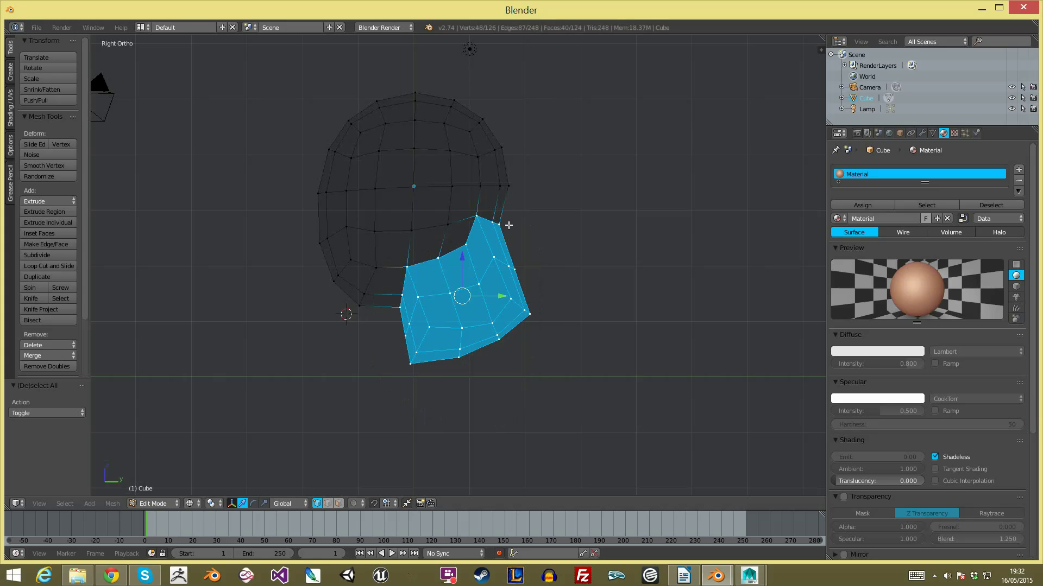
pyautogui.press('w')
pyautogui.click(519, 316)
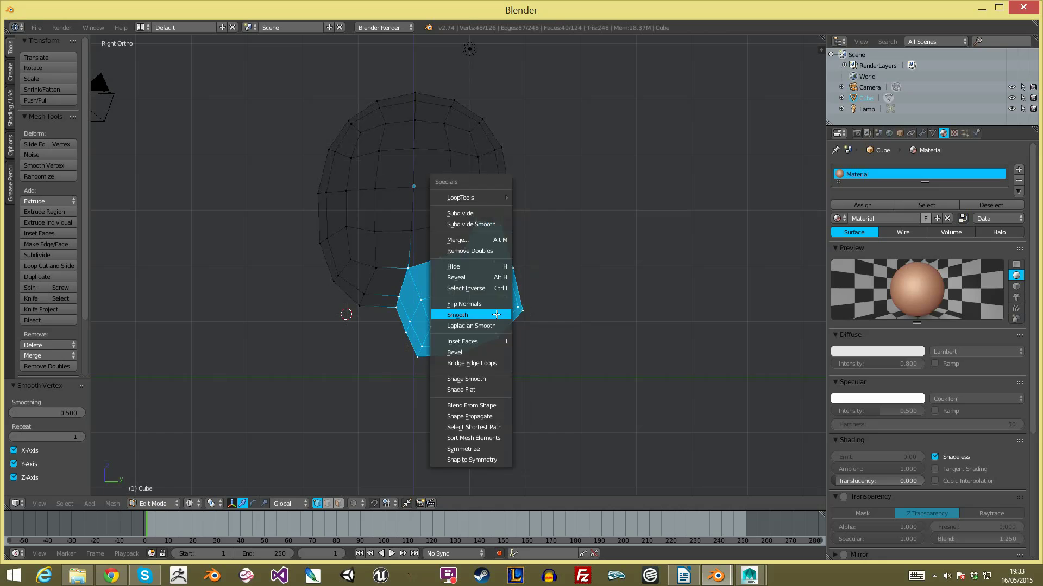
# Step: Return to Object Mode with textured shading and inspect the head from several angles
pyautogui.press('KP_1')
pyautogui.press('Tab')
pyautogui.press('z')
pyautogui.scroll(-2, 505, 322)
pyautogui.moveTo(459, 324); pyautogui.dragTo(386, 335, button='middle')
pyautogui.hotkey('alt', 'z')
pyautogui.moveTo(467, 294)
pyautogui.mouseDown(button='middle')
pyautogui.moveTo(418, 305)
pyautogui.moveTo(477, 327)
pyautogui.moveTo(484, 320)
pyautogui.moveTo(452, 227)
pyautogui.moveTo(456, 251)
pyautogui.mouseUp(button='middle')
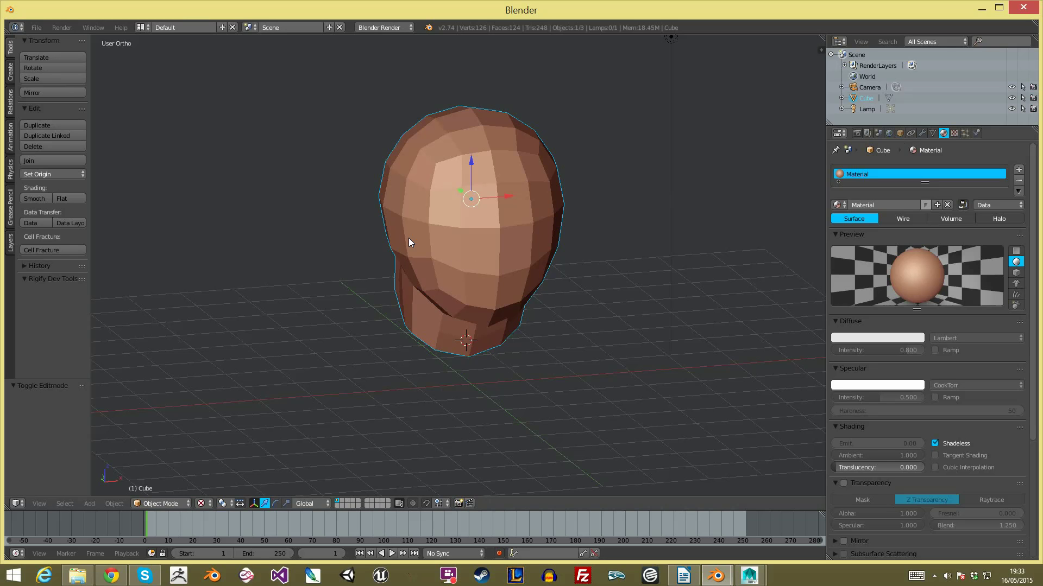
pyautogui.scroll(-1, 429, 236)
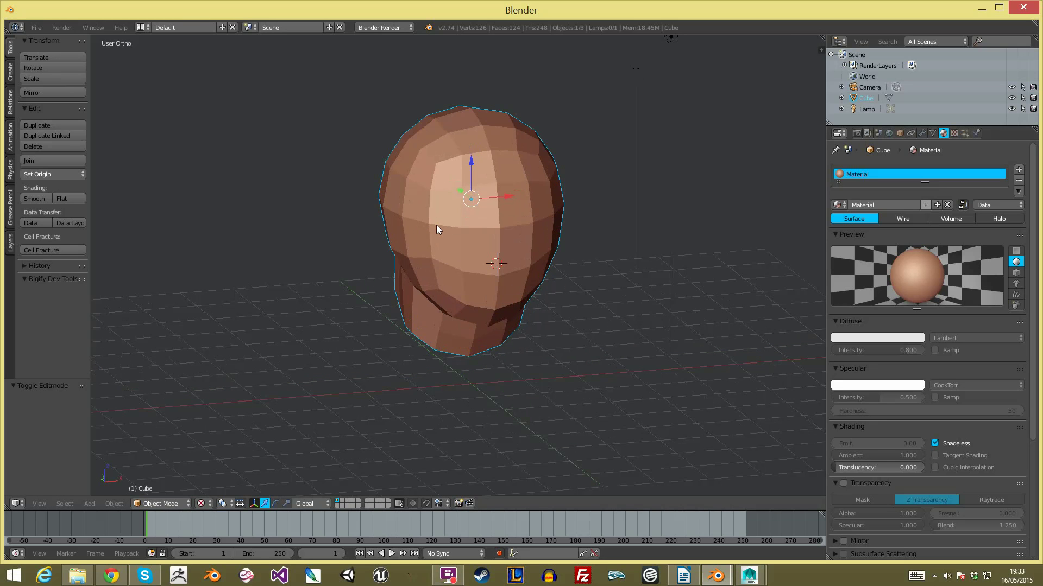
pyautogui.moveTo(436, 224); pyautogui.dragTo(448, 271, button='middle')
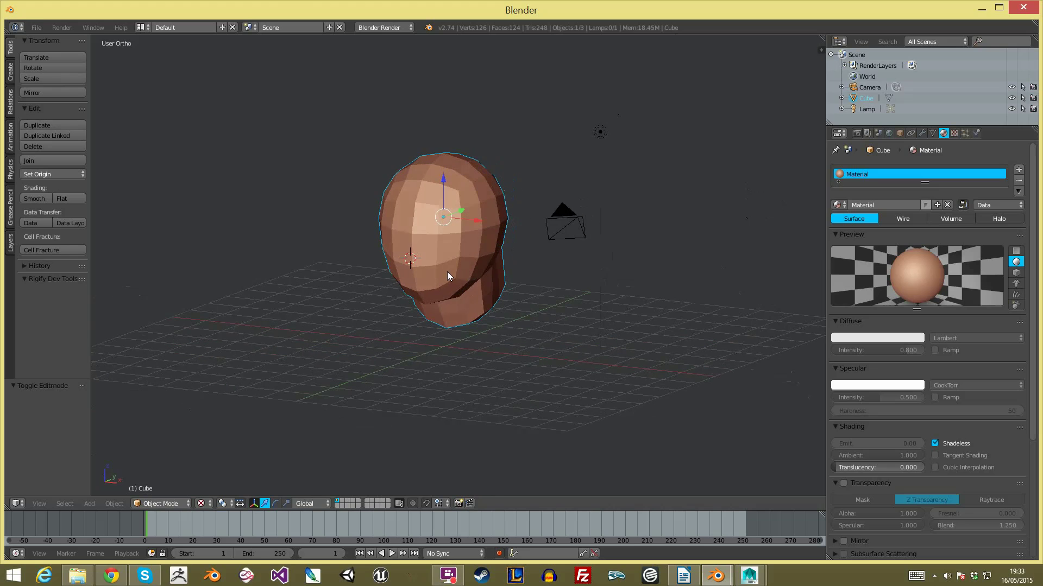
# Step: Show the viewport's Display settings and enable Only Render
pyautogui.press('n')
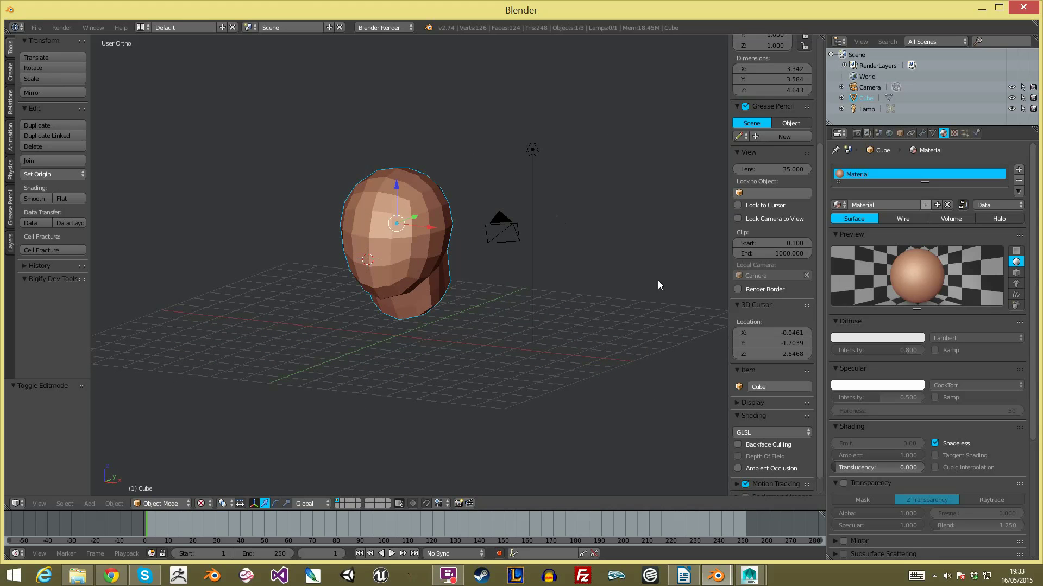
pyautogui.click(763, 405)
pyautogui.click(757, 426)
pyautogui.click(756, 427)
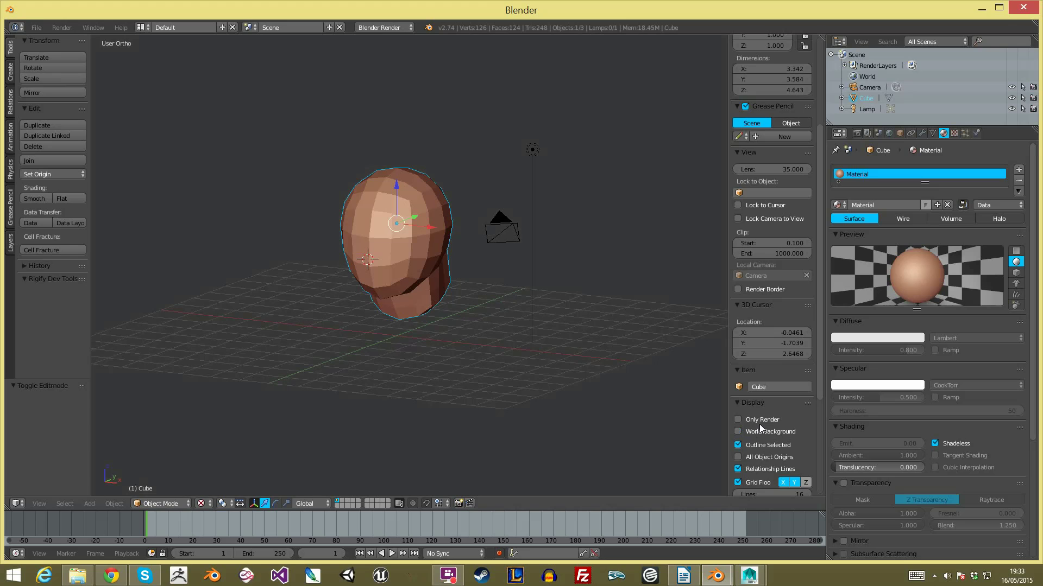
pyautogui.click(752, 433)
pyautogui.click(751, 434)
pyautogui.click(756, 421)
pyautogui.press('b')
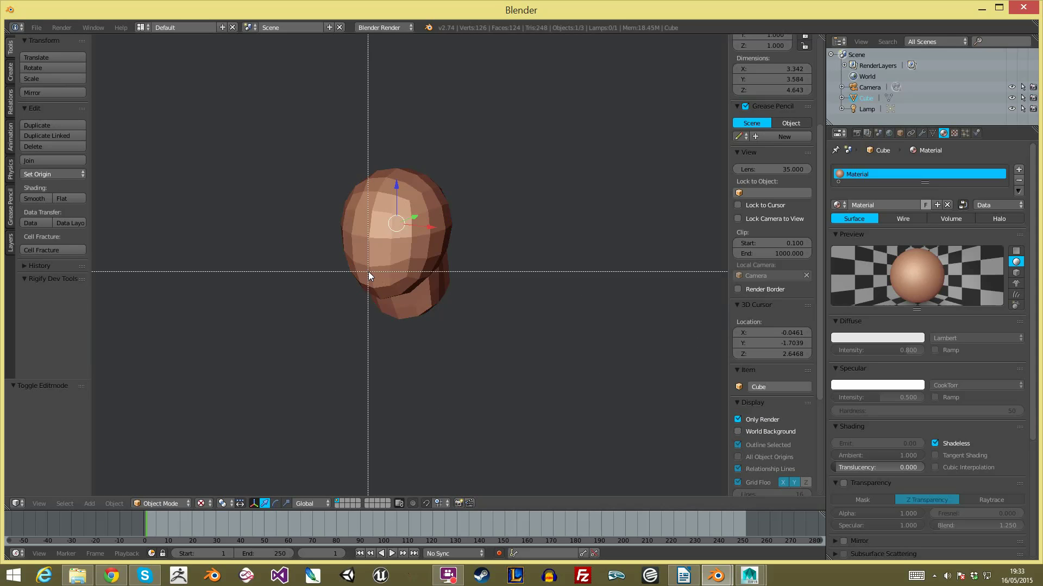
pyautogui.press('Escape')
# Step: View the head without overlays or the properties sidebar, and turn Only Render back off
pyautogui.press('n')
pyautogui.press('a')
pyautogui.press('a')
pyautogui.scroll(-3, 469, 292)
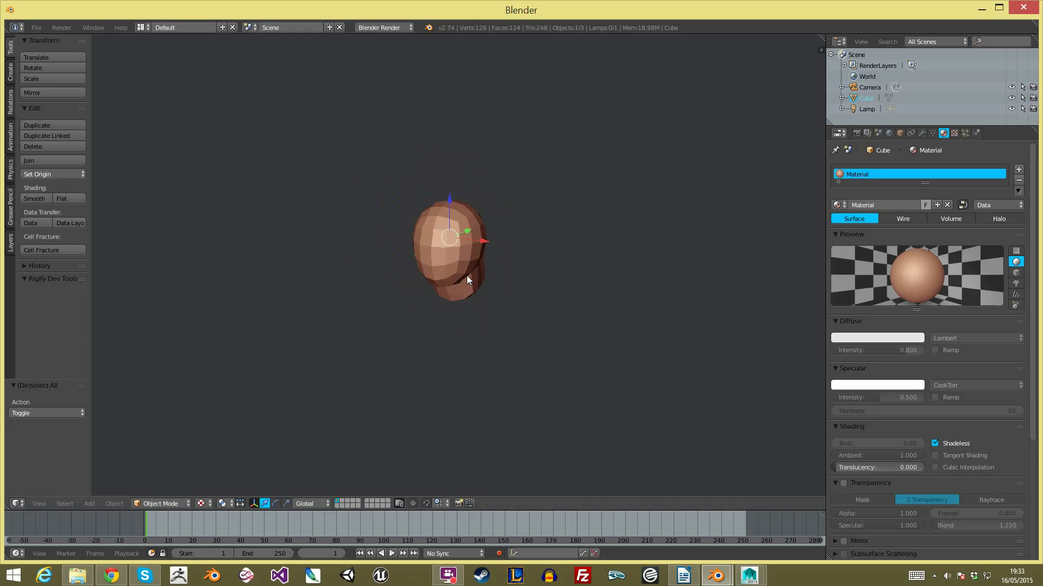
pyautogui.press('n')
pyautogui.click(756, 422)
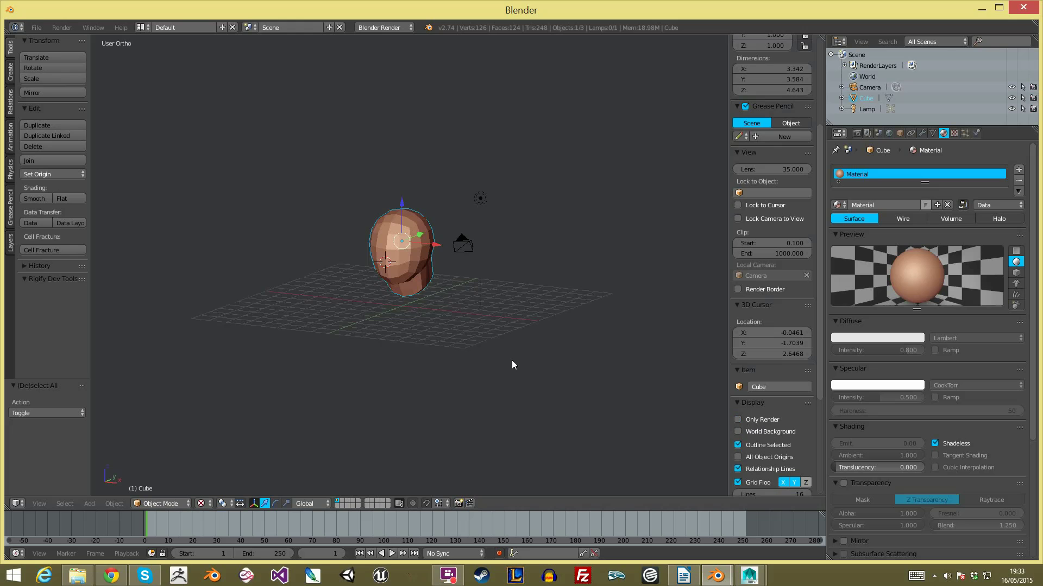
# Step: Try to scale the head about its own centre in a front wireframe view
pyautogui.press('KP_1')
pyautogui.press('z')
pyautogui.press('s')
pyautogui.click(555, 337)
pyautogui.hotkey('ctrl', 'z')
# Step: Reset the 3D cursor to the world origin and make it the pivot point
pyautogui.hotkey('shift', 'c')
pyautogui.moveTo(515, 296); pyautogui.dragTo(438, 259, button='middle')
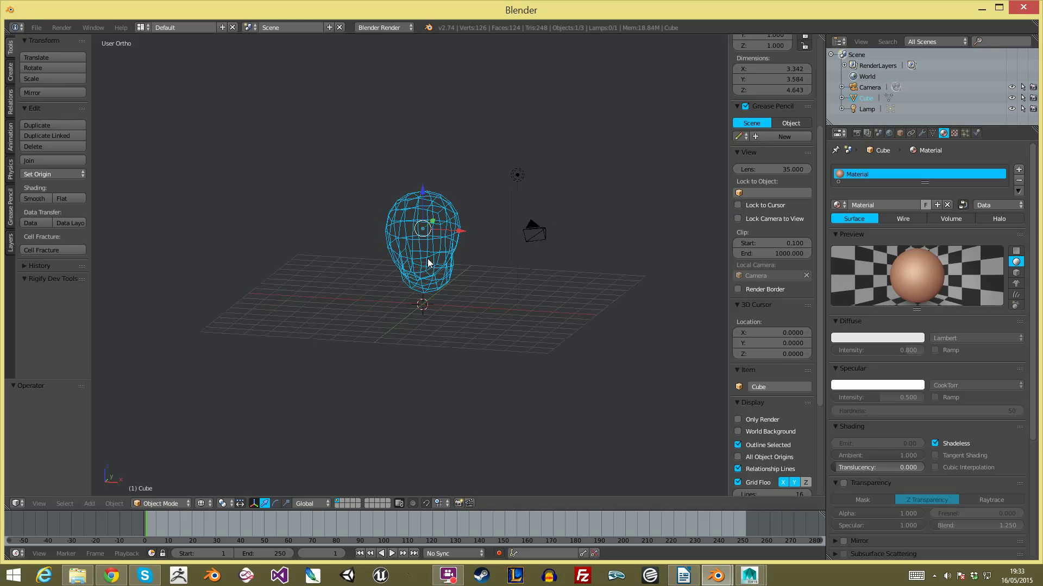
pyautogui.scroll(2, 441, 303)
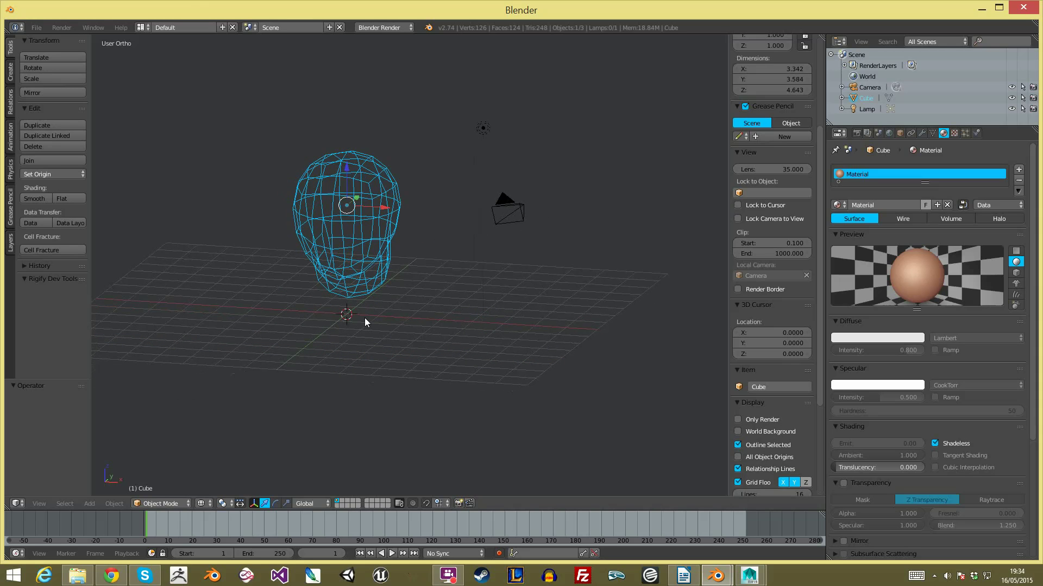
pyautogui.press('.')
pyautogui.scroll(-1, 364, 302)
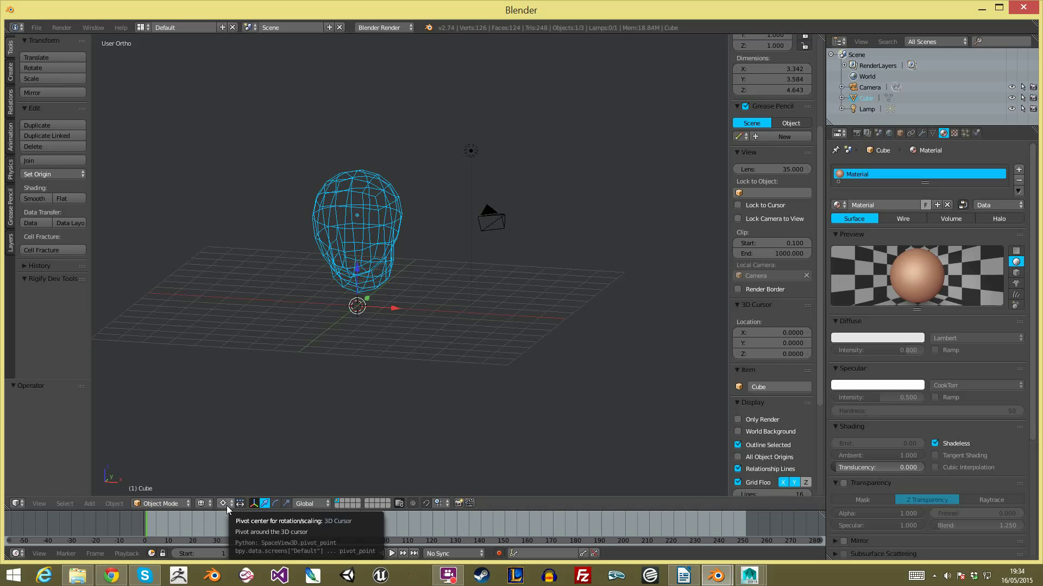
# Step: Enlarge the head about the 3D cursor to a scale of about 3.65 and apply the scale
pyautogui.press('s')
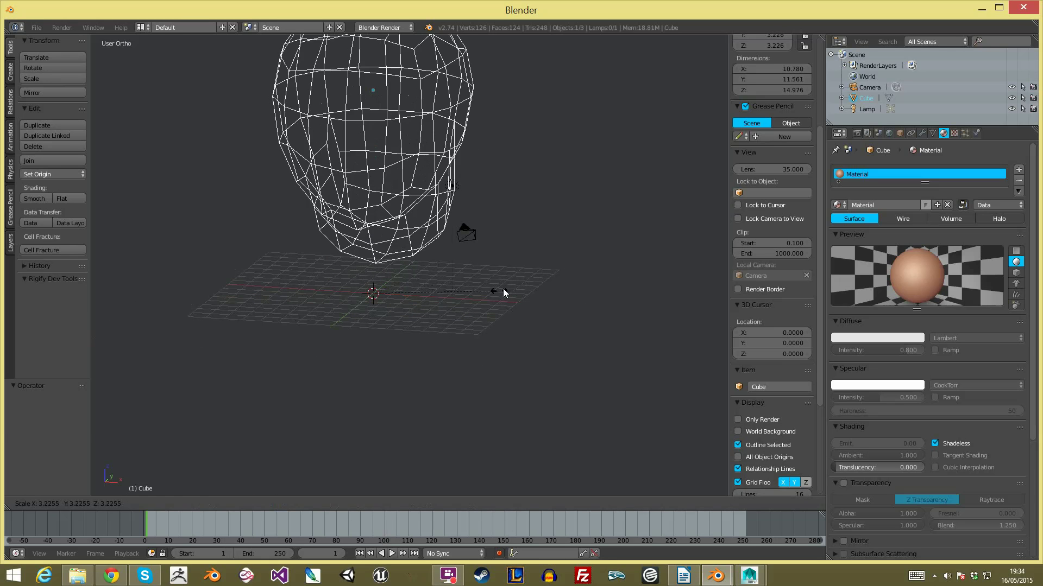
pyautogui.click(500, 292)
pyautogui.press('s')
pyautogui.click(451, 305)
pyautogui.scroll(-2, 450, 299)
pyautogui.press('s')
pyautogui.click(439, 300)
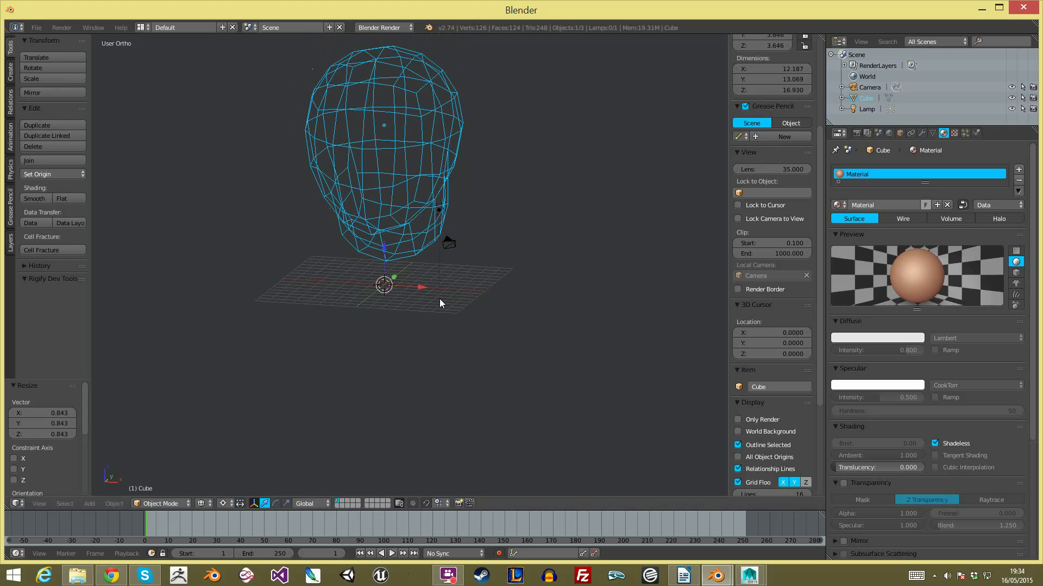
pyautogui.hotkey('ctrl', 'a')
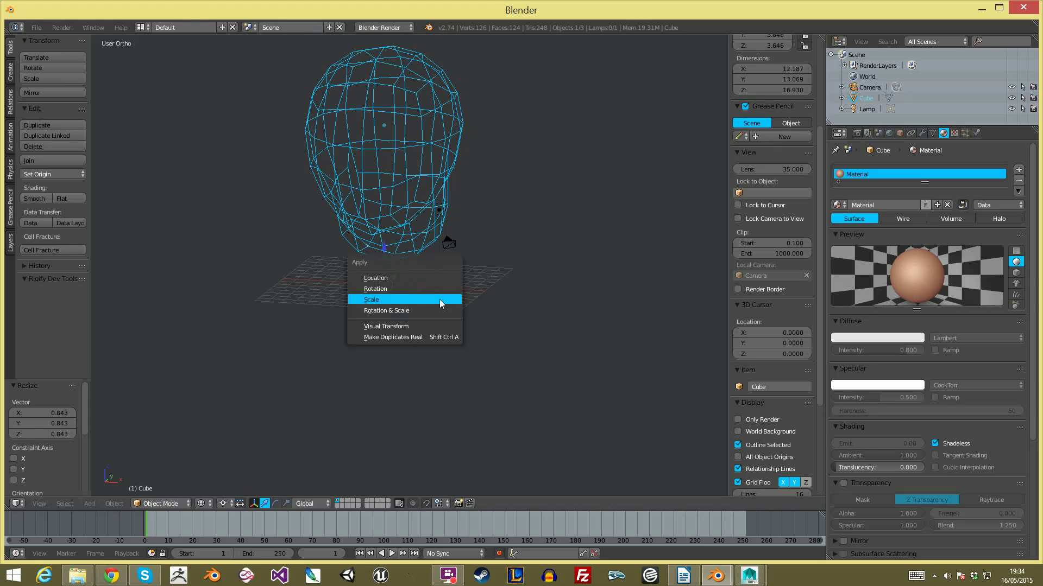
pyautogui.click(441, 302)
# Step: Switch the viewport back to textured shading and frame the enlarged head above the grid
pyautogui.press('z')
pyautogui.keyDown('shift'); pyautogui.moveTo(412, 272); pyautogui.dragTo(404, 307, button='middle'); pyautogui.keyUp('shift')
pyautogui.hotkey('alt', 'z')
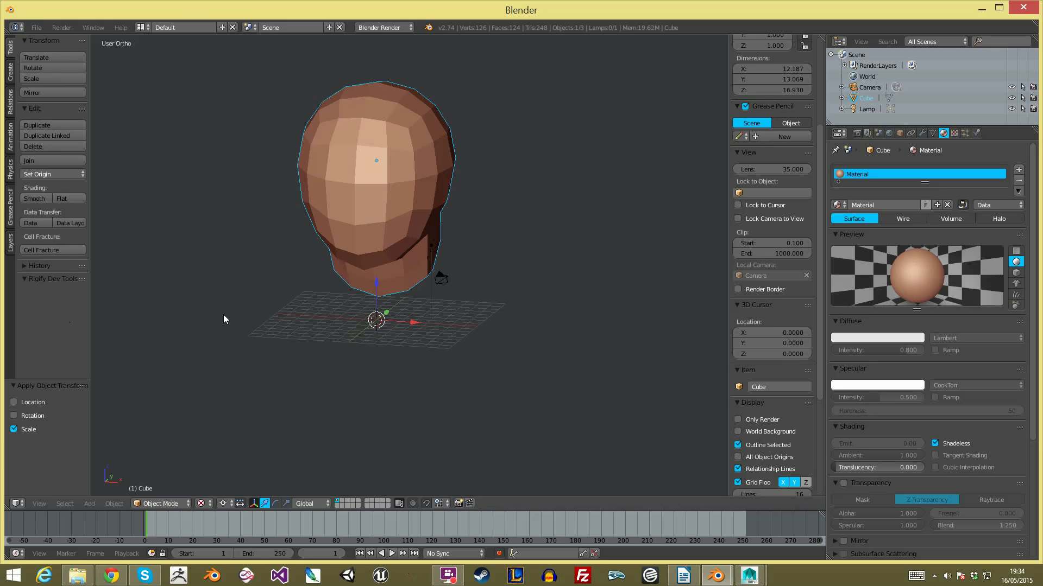
pyautogui.moveTo(345, 326); pyautogui.dragTo(305, 319, button='middle')
pyautogui.keyDown('shift'); pyautogui.moveTo(416, 271); pyautogui.dragTo(429, 295, button='middle'); pyautogui.keyUp('shift')
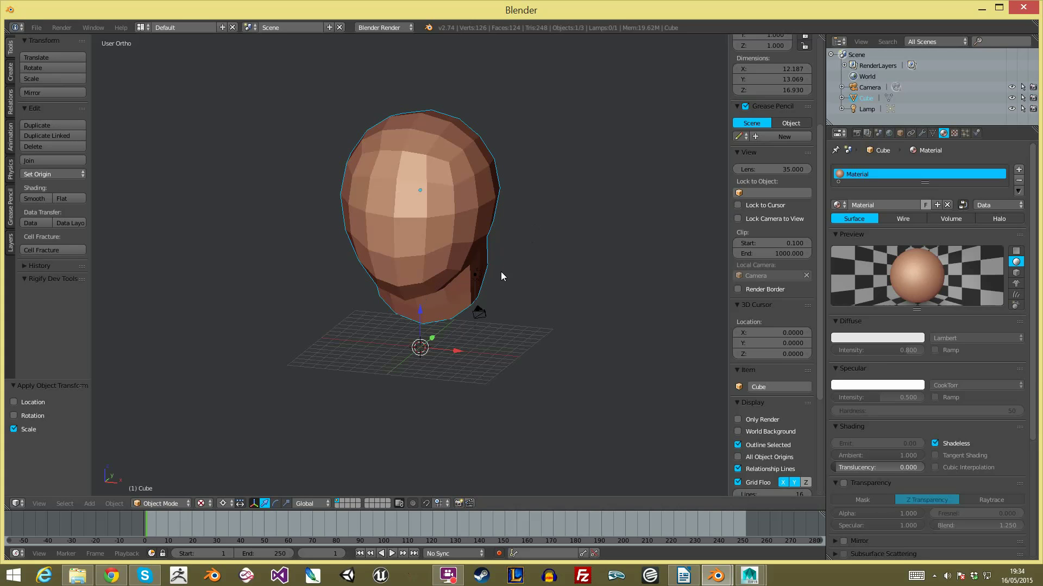
pyautogui.moveTo(458, 304)
pyautogui.keyDown('shift'); pyautogui.mouseDown(button='middle')
pyautogui.moveTo(482, 279)
pyautogui.moveTo(467, 289)
pyautogui.mouseUp(button='middle'); pyautogui.keyUp('shift')
pyautogui.scroll(1, 482, 279)
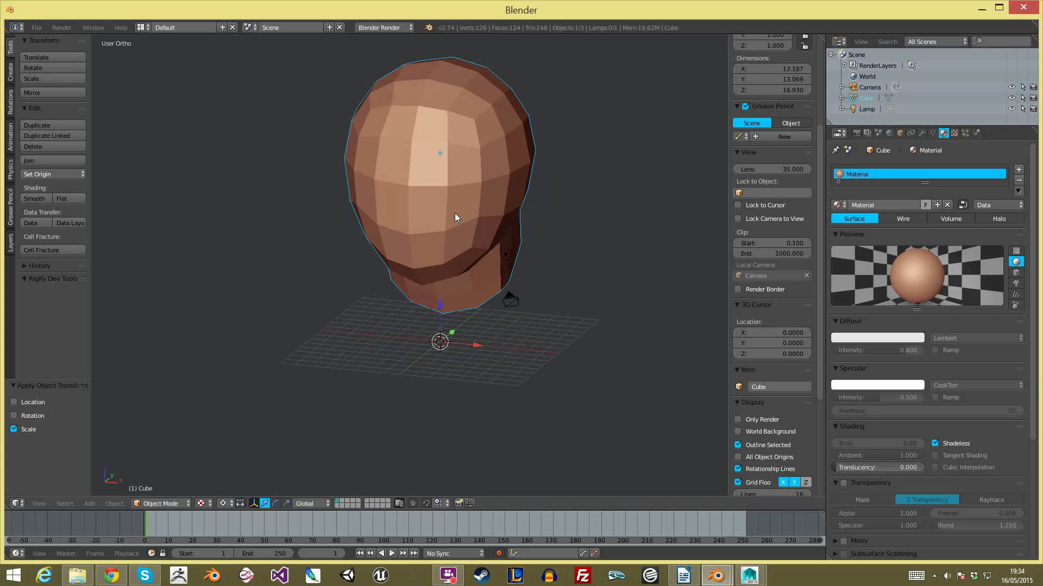
# Step: Move the pivot point from the 3D cursor back to the centre of the head
pyautogui.scroll(-1, 444, 210)
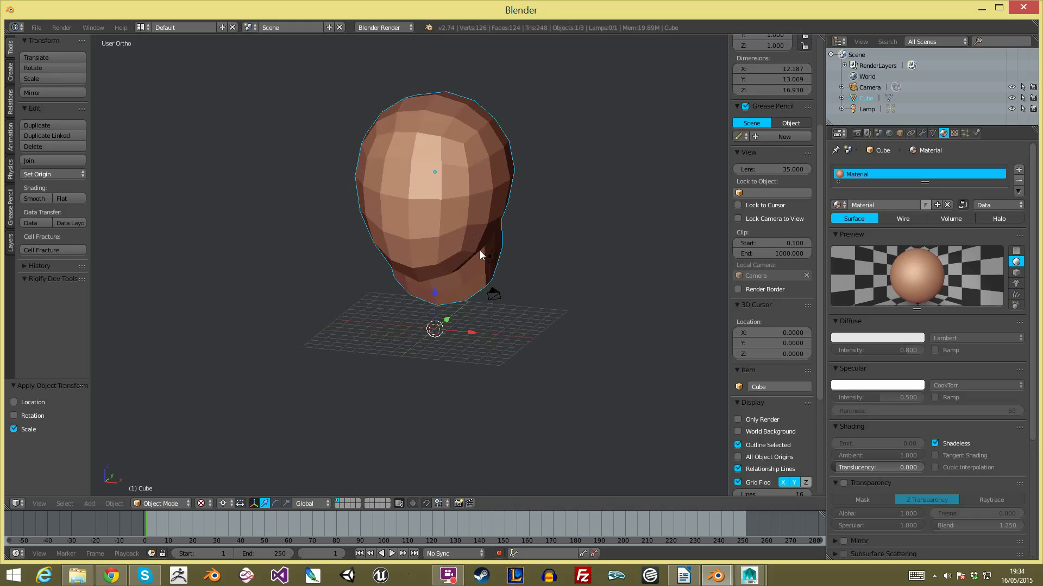
pyautogui.hotkey('ctrl', ',')
pyautogui.click(223, 504)
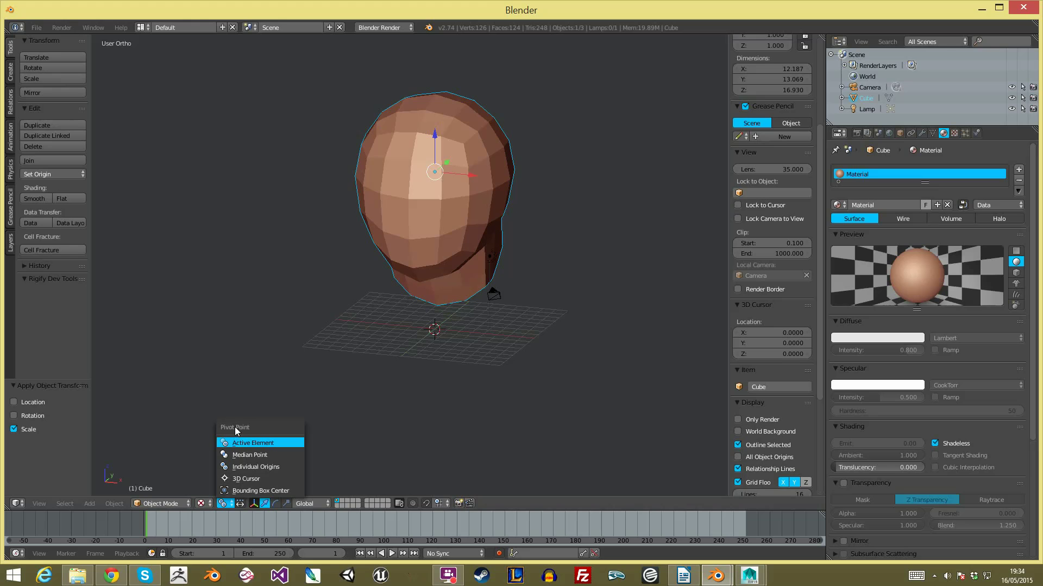
pyautogui.scroll(-1, 451, 233)
pyautogui.moveTo(434, 280); pyautogui.dragTo(458, 285, button='middle')
pyautogui.press('a')
pyautogui.press('a')
pyautogui.press('r')
pyautogui.press('Escape')
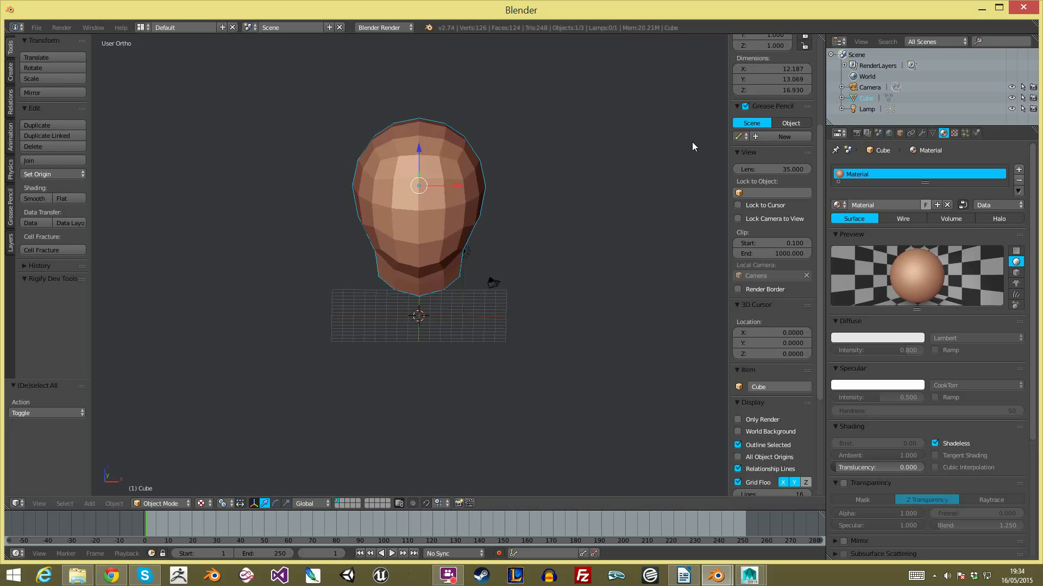
# Step: Show the selected head from the front and restrict the viewport display to Only Render
pyautogui.press('n')
pyautogui.press('KP_1')
pyautogui.press('a')
pyautogui.rightClick(521, 195)
pyautogui.scroll(2, 498, 196)
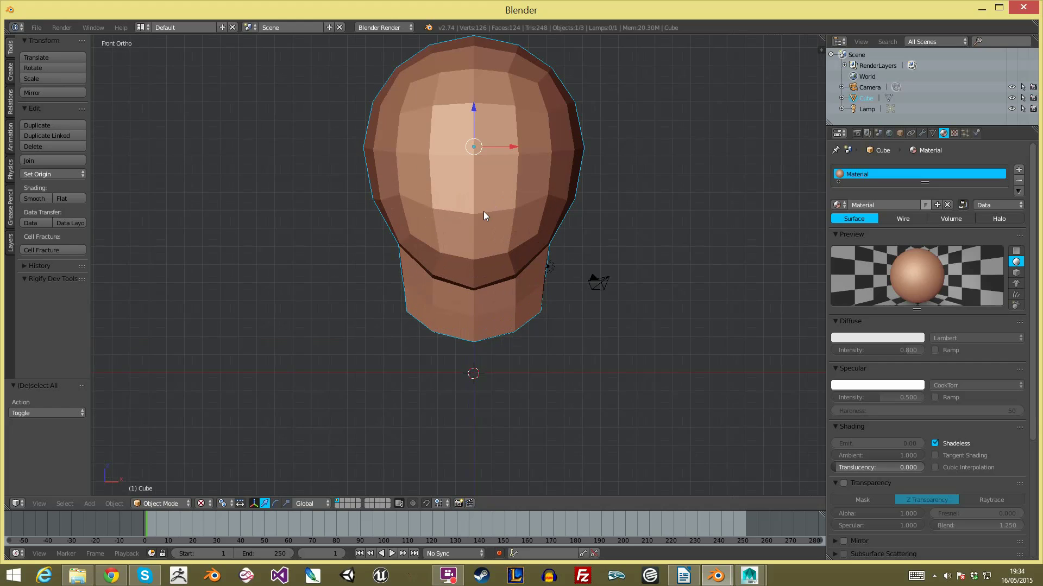
pyautogui.press('n')
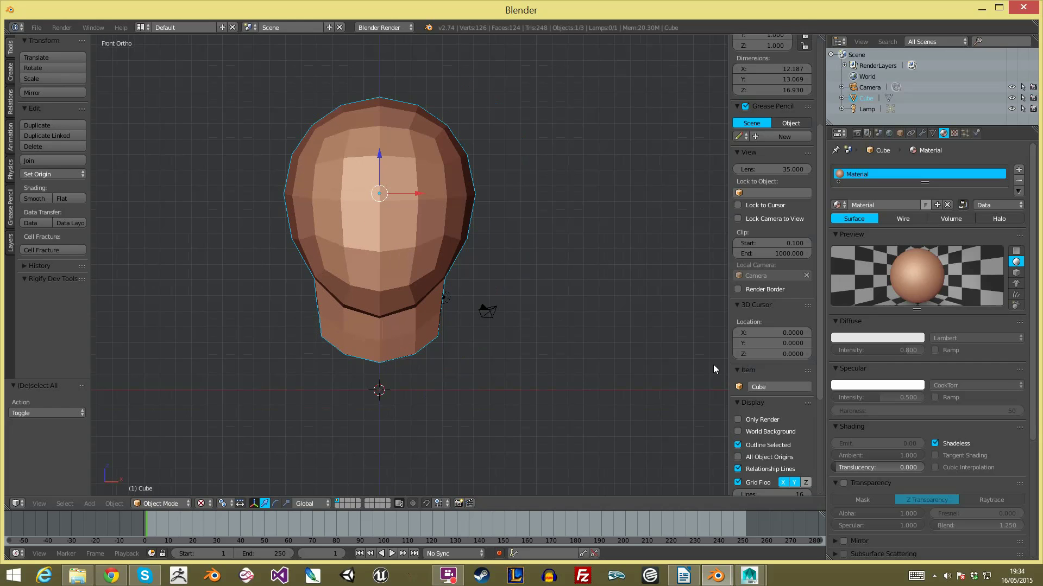
pyautogui.click(754, 419)
pyautogui.press('n')
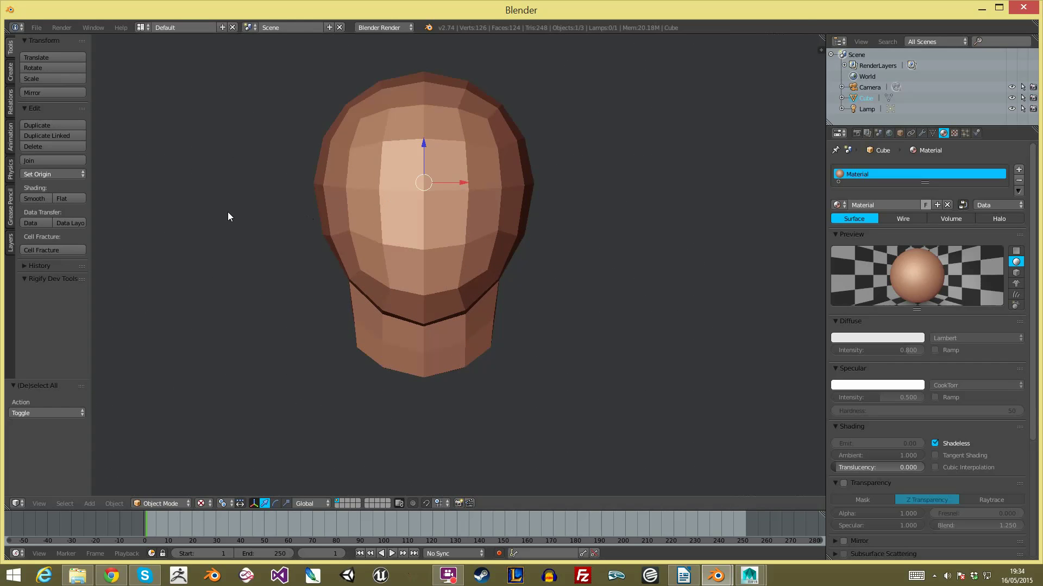
# Step: Put the head into Sculpt Mode, widen the tool shelf and enable dynamic topology
pyautogui.click(158, 503)
pyautogui.click(172, 467)
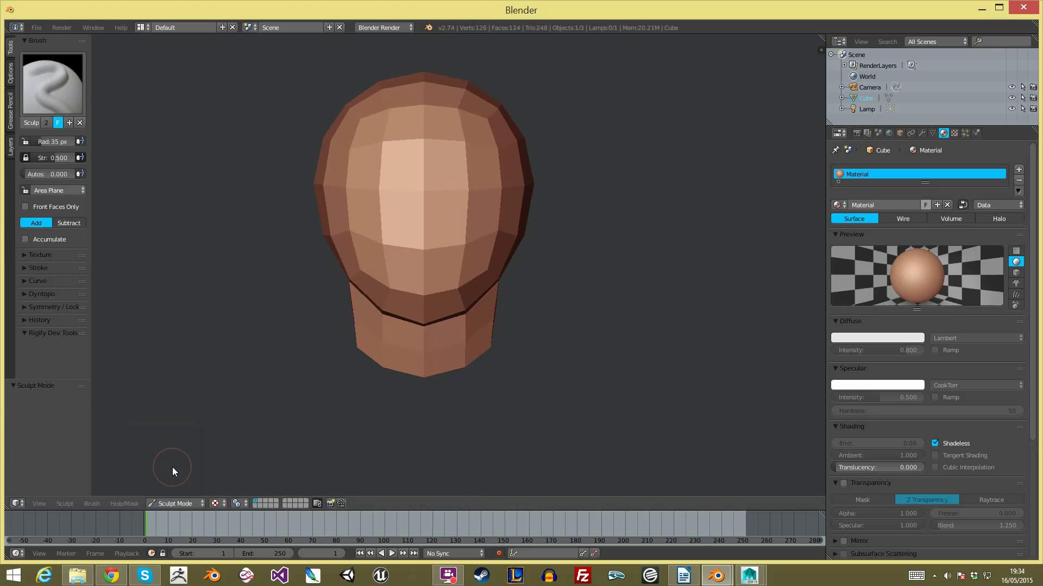
pyautogui.click(53, 294)
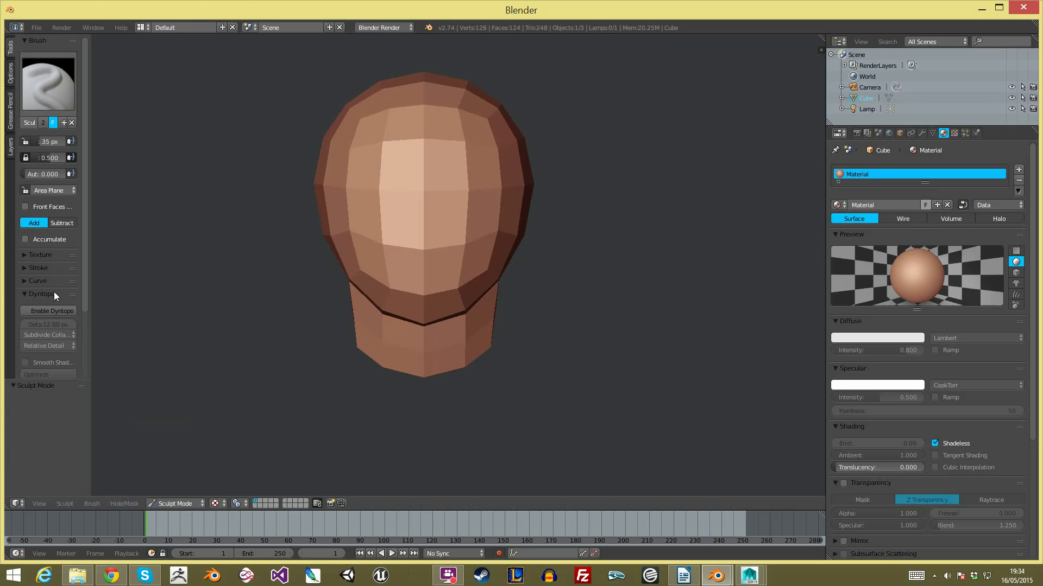
pyautogui.scroll(-2, 59, 297)
pyautogui.moveTo(90, 257); pyautogui.dragTo(105, 257)
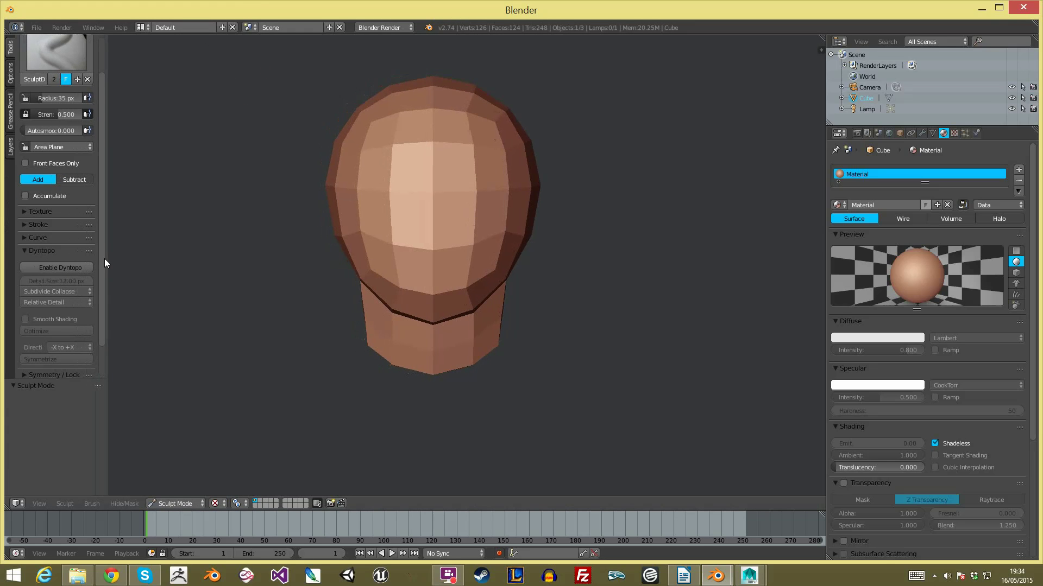
pyautogui.click(73, 268)
# Step: Set the dynamic topology detail type to Constant Detail and look over its remaining options
pyautogui.click(82, 303)
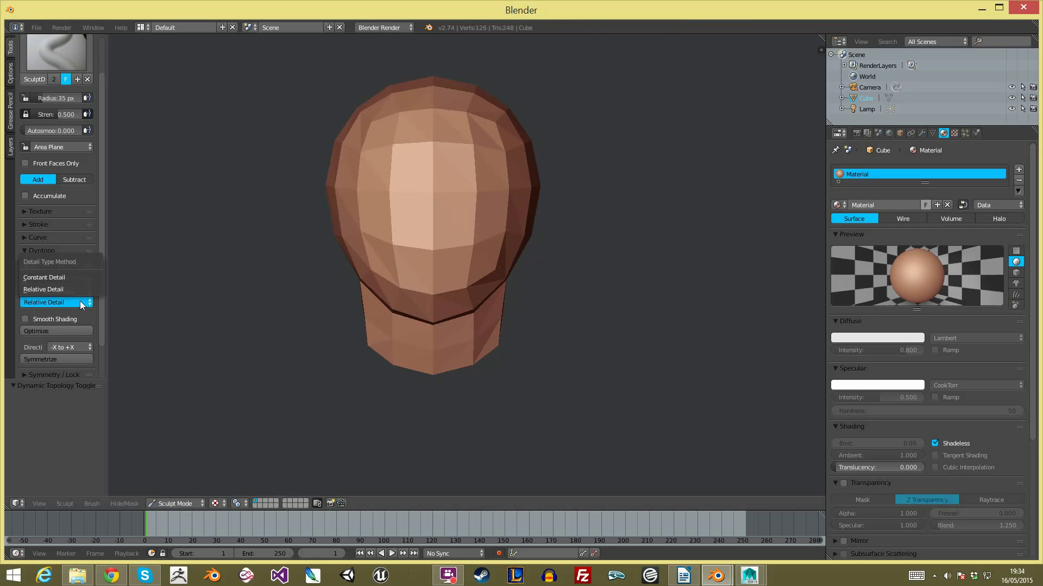
pyautogui.click(46, 305)
pyautogui.click(48, 304)
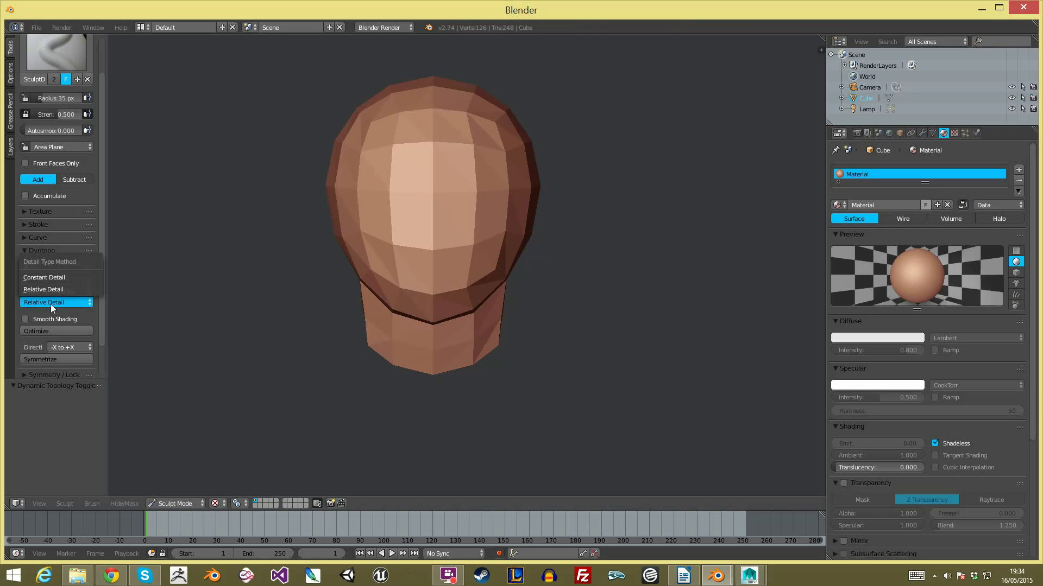
pyautogui.click(78, 279)
pyautogui.scroll(-2, 73, 283)
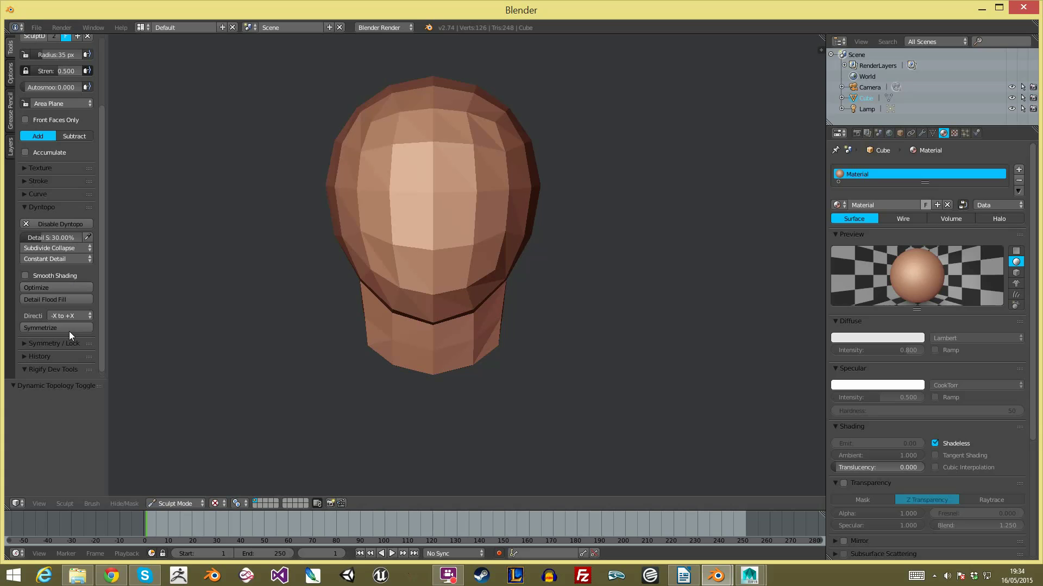
pyautogui.scroll(2, 60, 375)
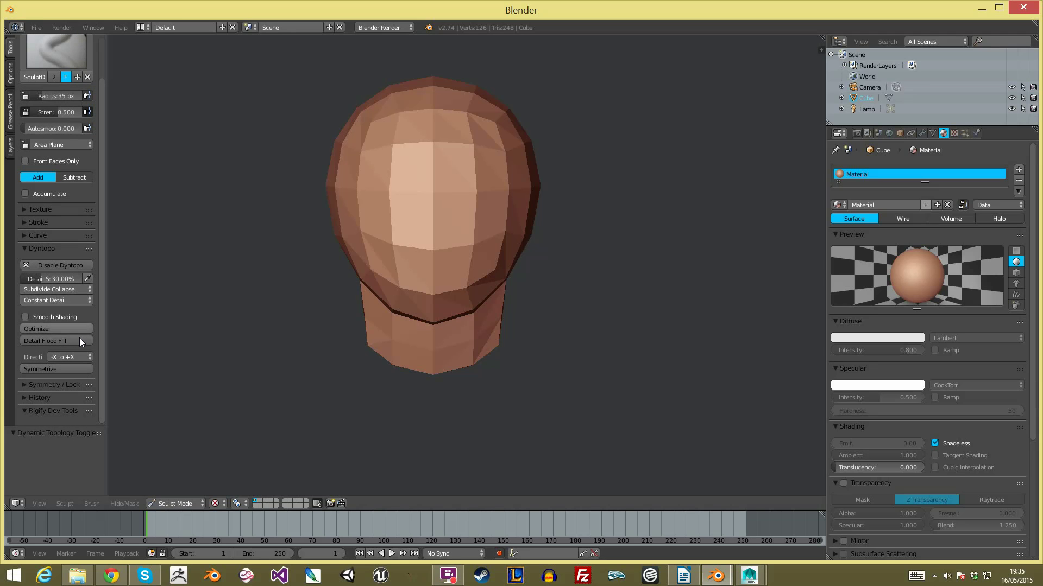
# Step: Remove the timeline by joining its area into the 3D viewport
pyautogui.rightClick(513, 511)
pyautogui.rightClick(529, 509)
pyautogui.press('Escape')
pyautogui.rightClick(571, 511)
pyautogui.click(571, 521)
pyautogui.click(565, 518)
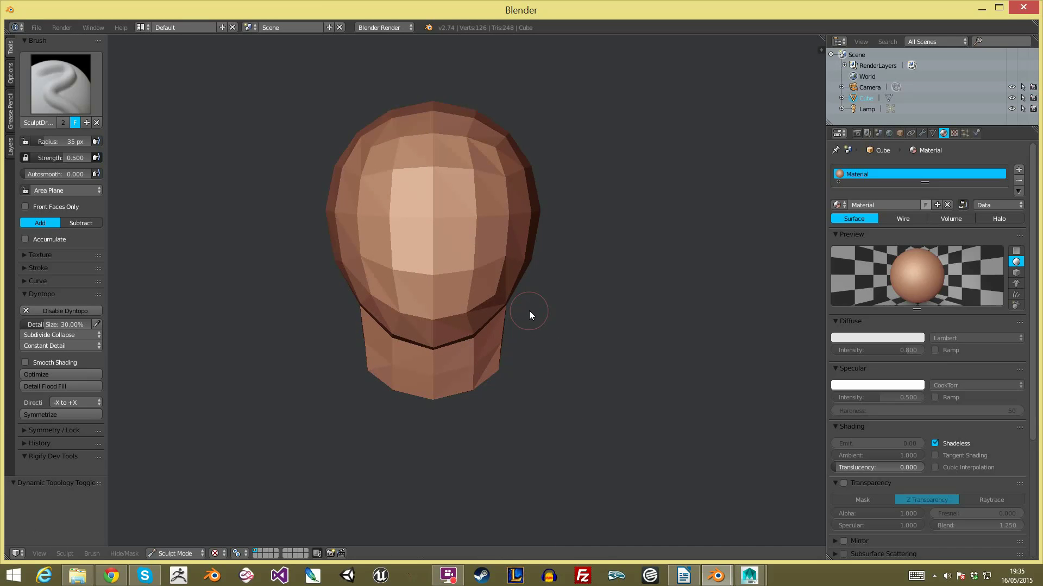
# Step: Try switching the 3D viewport between its maximized display and the regular layout
pyautogui.hotkey('ctrl', 'Up')
pyautogui.hotkey('ctrl', 'Up')
pyautogui.hotkey('ctrl', 'Up')
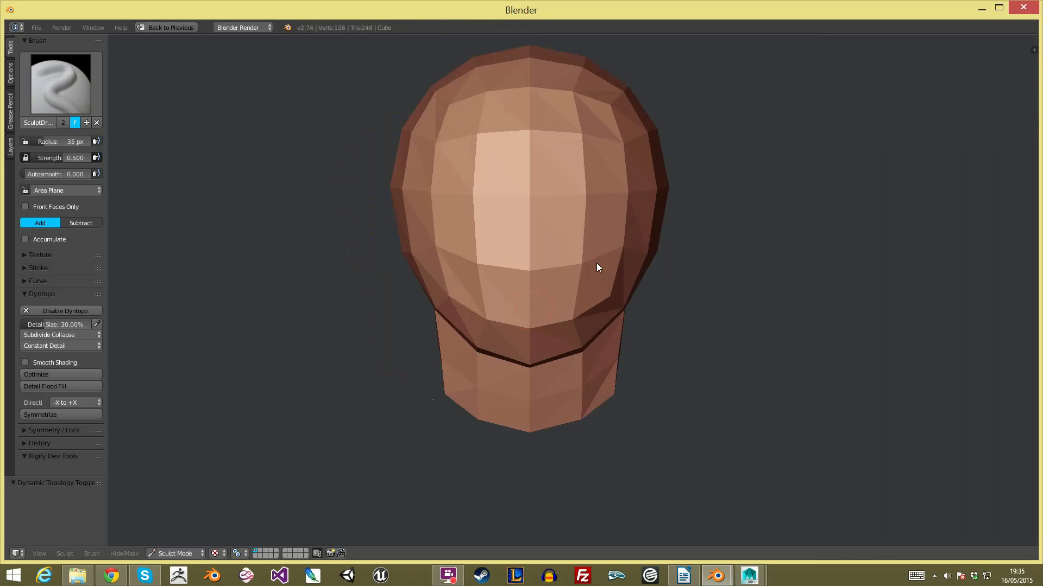
pyautogui.moveTo(656, 214); pyautogui.dragTo(614, 211, button='middle')
pyautogui.hotkey('ctrl', 'Up')
pyautogui.hotkey('ctrl', 'Up')
pyautogui.hotkey('ctrl', 'Up')
pyautogui.hotkey('ctrl', 'Up')
pyautogui.hotkey('ctrl', 'Up')
pyautogui.hotkey('ctrl', 'Up')
pyautogui.hotkey('ctrl', 'Up')
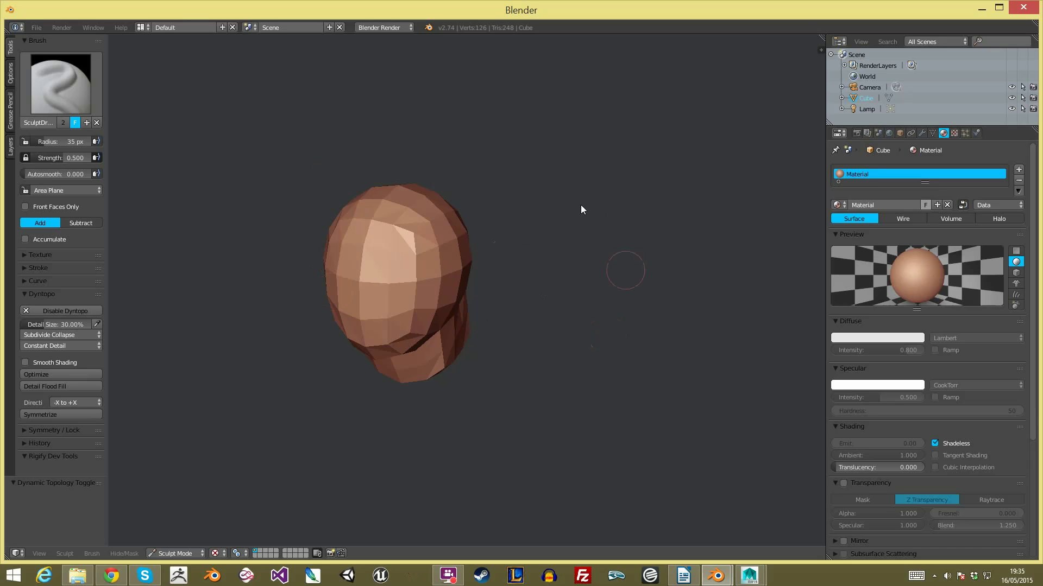
# Step: Maximize the 3D viewport and examine the head from several angles
pyautogui.moveTo(454, 270); pyautogui.dragTo(496, 253, button='middle')
pyautogui.hotkey('ctrl', 'Up')
pyautogui.moveTo(577, 242); pyautogui.dragTo(636, 214, button='middle')
pyautogui.scroll(4, 635, 214)
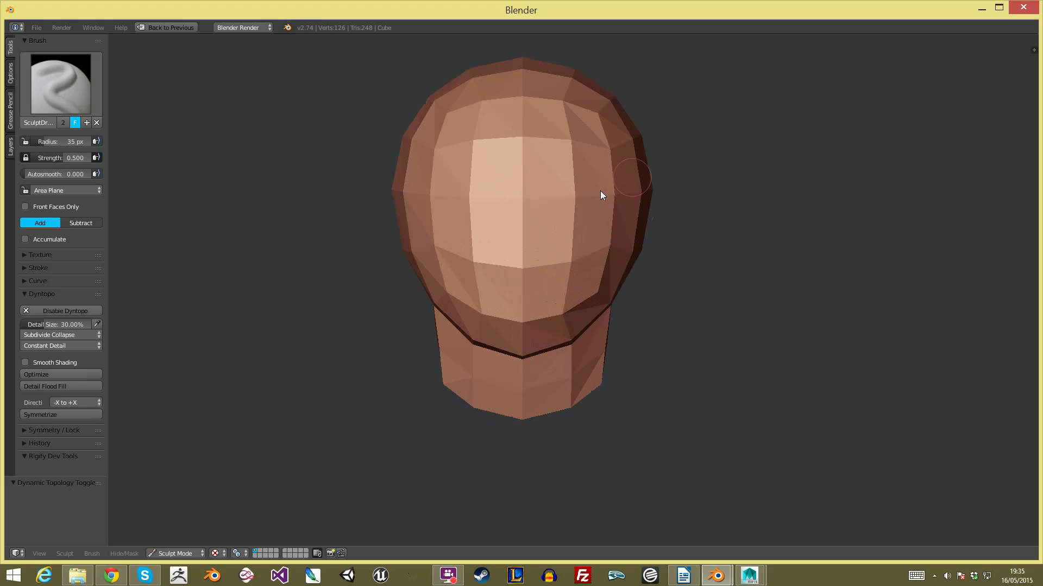
pyautogui.press('space')
pyautogui.scroll(-2, 666, 217)
pyautogui.moveTo(666, 217); pyautogui.dragTo(614, 242, button='middle')
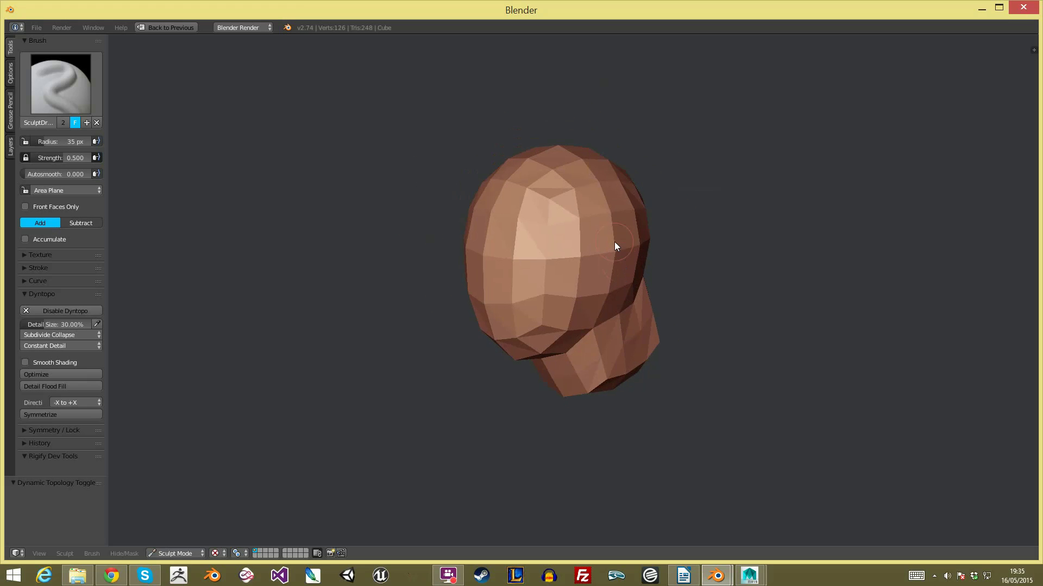
pyautogui.moveTo(686, 279); pyautogui.dragTo(775, 296, button='middle')
pyautogui.moveTo(697, 282); pyautogui.dragTo(626, 249, button='middle')
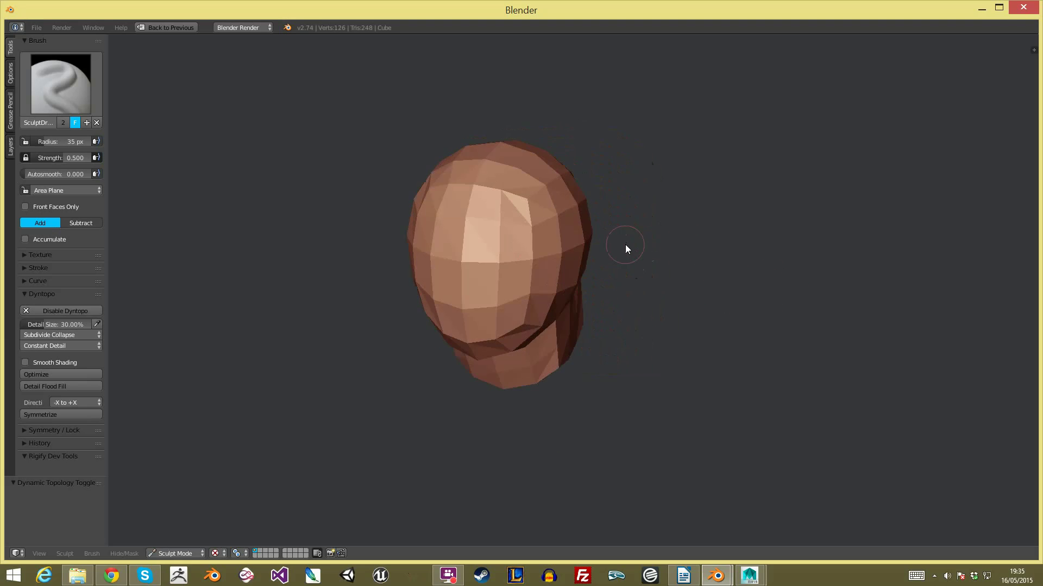
# Step: Return to the regular layout and try displaying the head in wireframe shading
pyautogui.press('KP_Decimal')
pyautogui.hotkey('shift', 'space')
pyautogui.press('z')
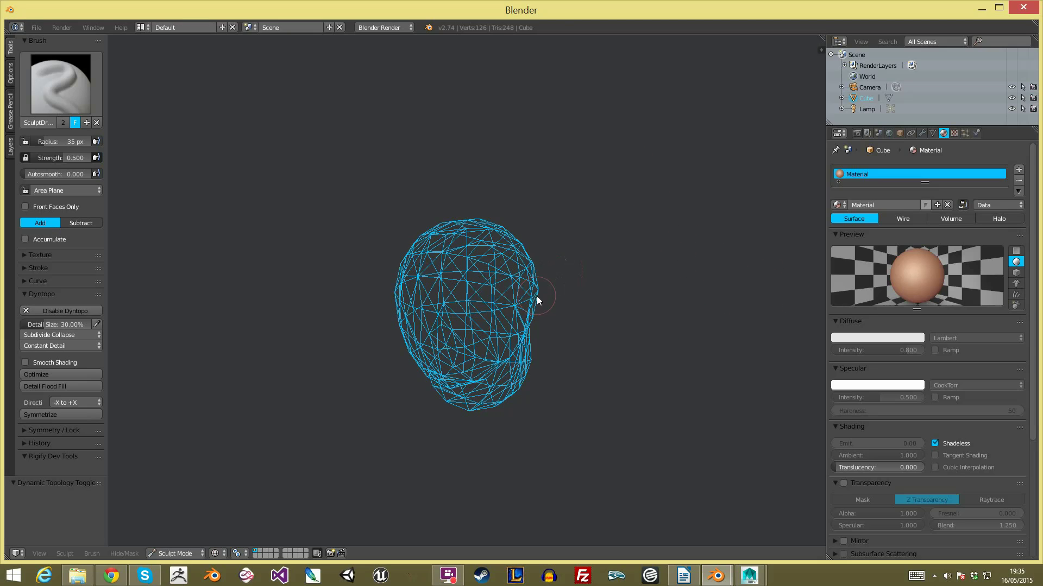
pyautogui.press('z')
pyautogui.press('z')
pyautogui.press('z')
pyautogui.press('z')
pyautogui.press('z')
pyautogui.press('z')
# Step: Switch to Object Mode, reselect the head and frame it in the viewport
pyautogui.click(180, 553)
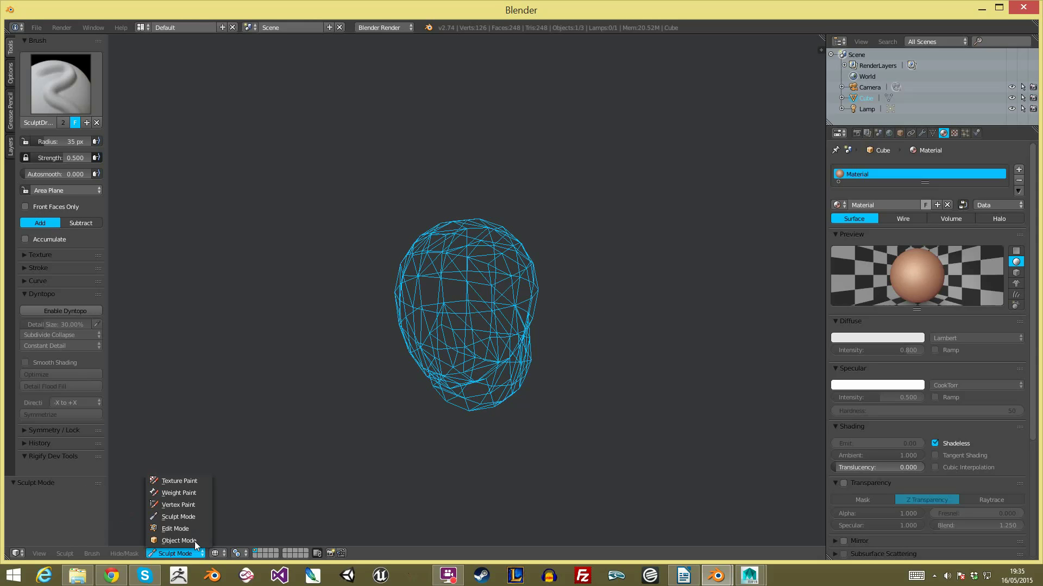
pyautogui.click(155, 540)
pyautogui.press('a')
pyautogui.rightClick(447, 322)
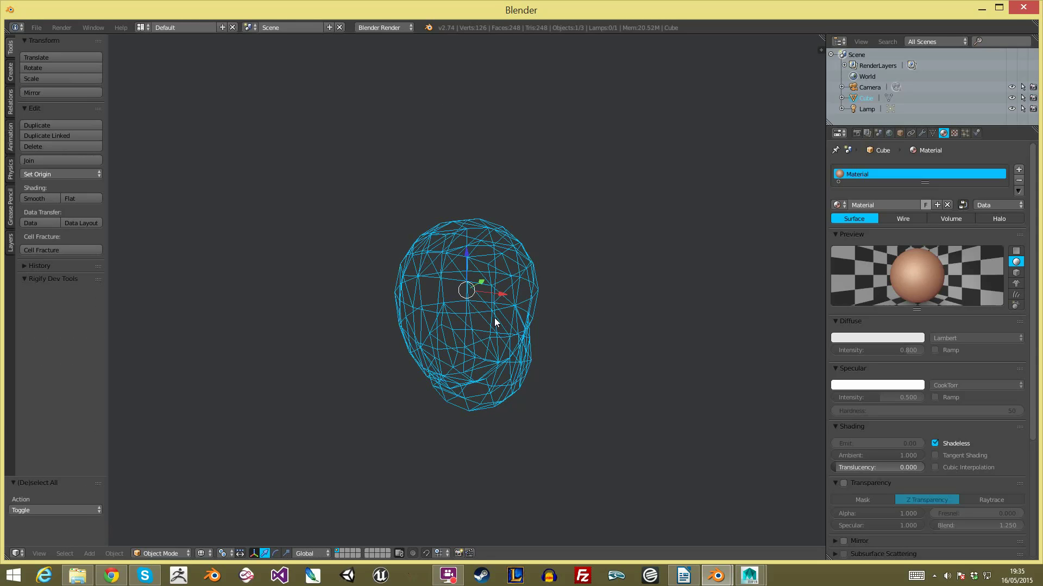
pyautogui.press('KP_Decimal')
# Step: Try the rendered shading on the head and restore the textured viewport shading
pyautogui.hotkey('shift', 'z')
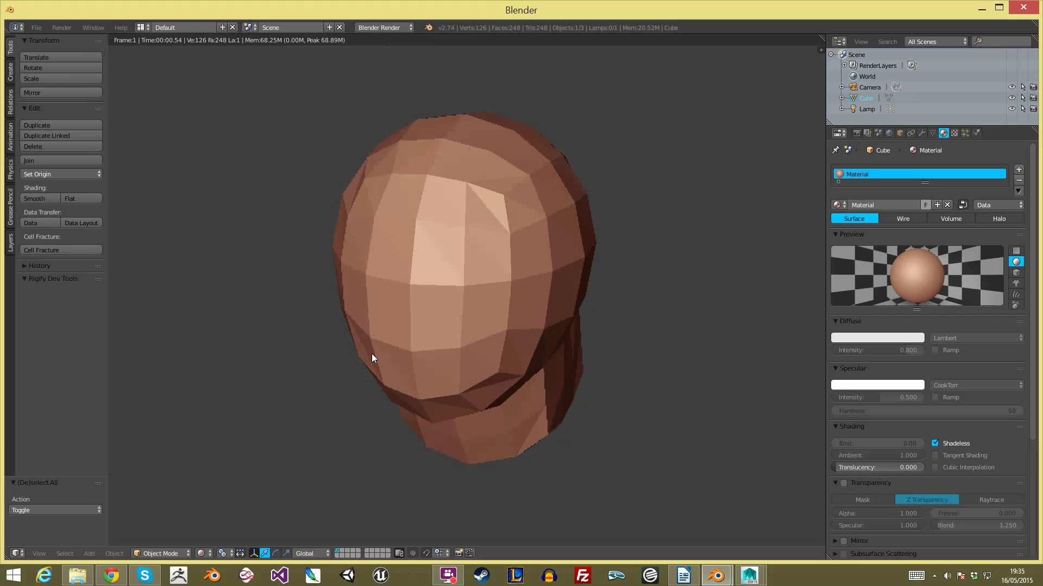
pyautogui.press('z')
pyautogui.hotkey('alt', 'z')
pyautogui.hotkey('alt', 'z')
pyautogui.hotkey('alt', 'z')
pyautogui.hotkey('alt', 'z')
pyautogui.hotkey('alt', 'z')
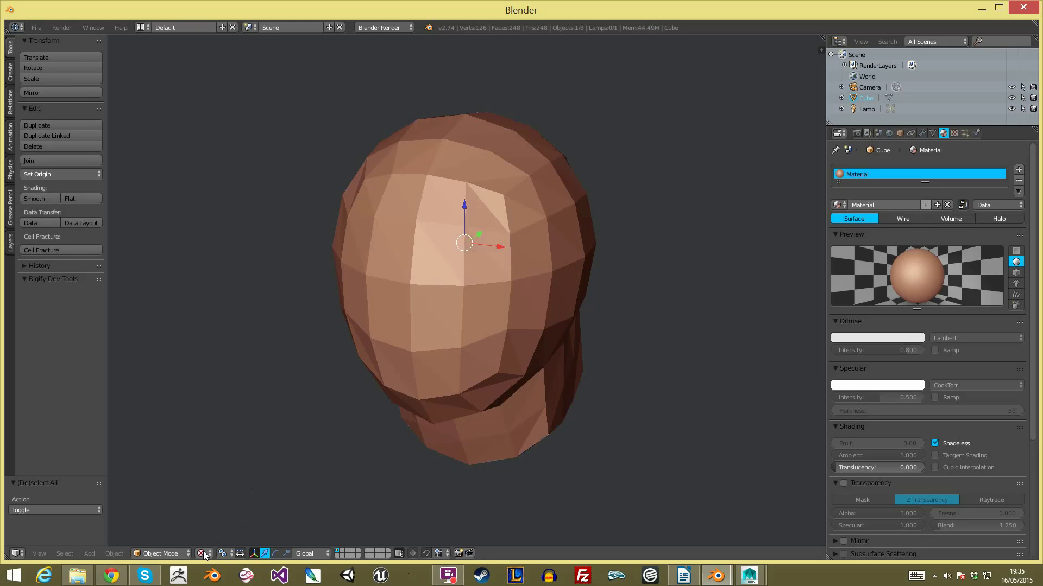
pyautogui.hotkey('alt', 'z')
pyautogui.hotkey('alt', 'z')
# Step: Maximize the 3D viewport and put the head back into Sculpt Mode
pyautogui.hotkey('ctrl', 'Up')
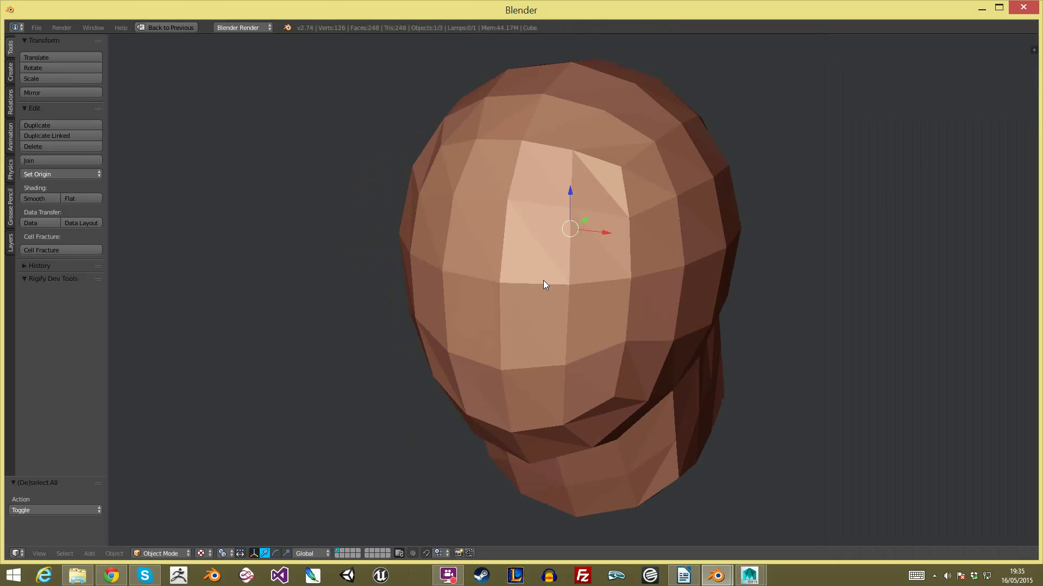
pyautogui.click(173, 553)
pyautogui.click(157, 514)
pyautogui.moveTo(687, 347)
pyautogui.mouseDown(button='middle')
pyautogui.moveTo(734, 303)
pyautogui.moveTo(666, 291)
pyautogui.moveTo(655, 300)
pyautogui.moveTo(650, 278)
pyautogui.moveTo(636, 284)
pyautogui.mouseUp(button='middle')
pyautogui.scroll(-1, 677, 293)
pyautogui.press('KP_1')
pyautogui.press('ctrl+KP_1')
# Step: Set the viewport lens to 50 in the view properties
pyautogui.press('n')
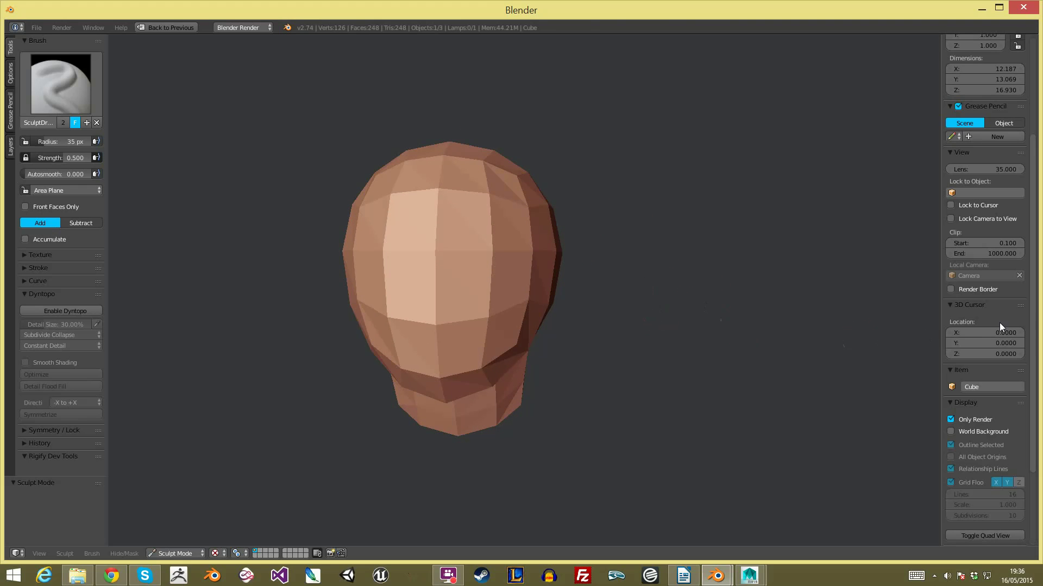
pyautogui.moveTo(978, 169); pyautogui.dragTo(1018, 170)
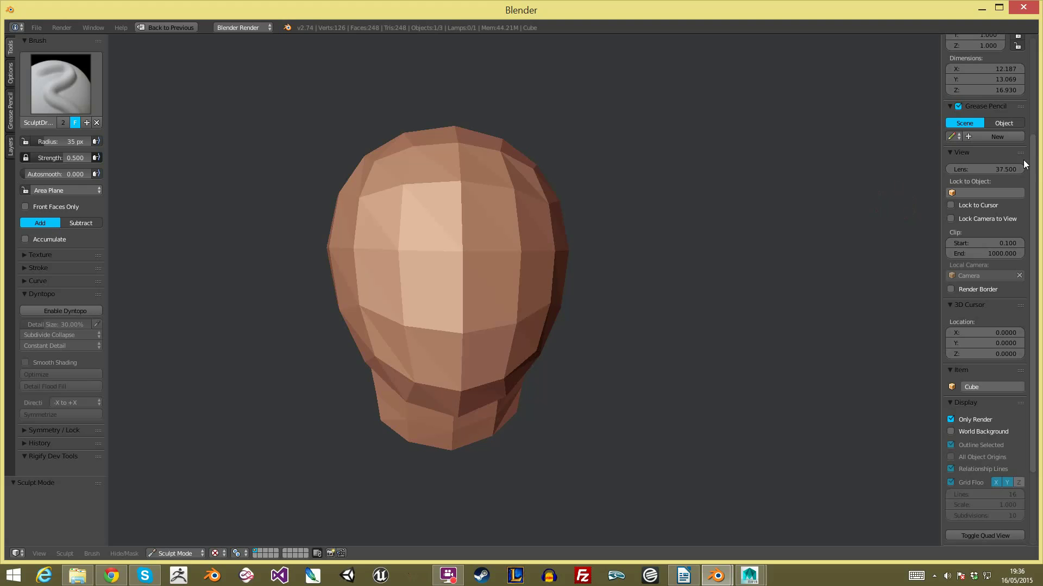
pyautogui.click(978, 169)
pyautogui.write('5')
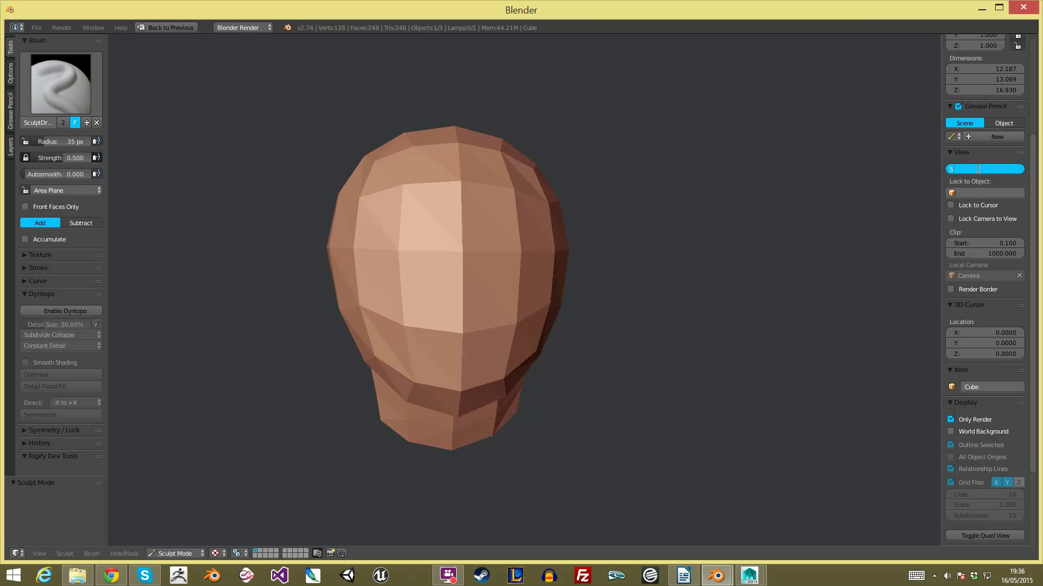
pyautogui.write('0')
pyautogui.press('Return')
pyautogui.scroll(-3, 608, 276)
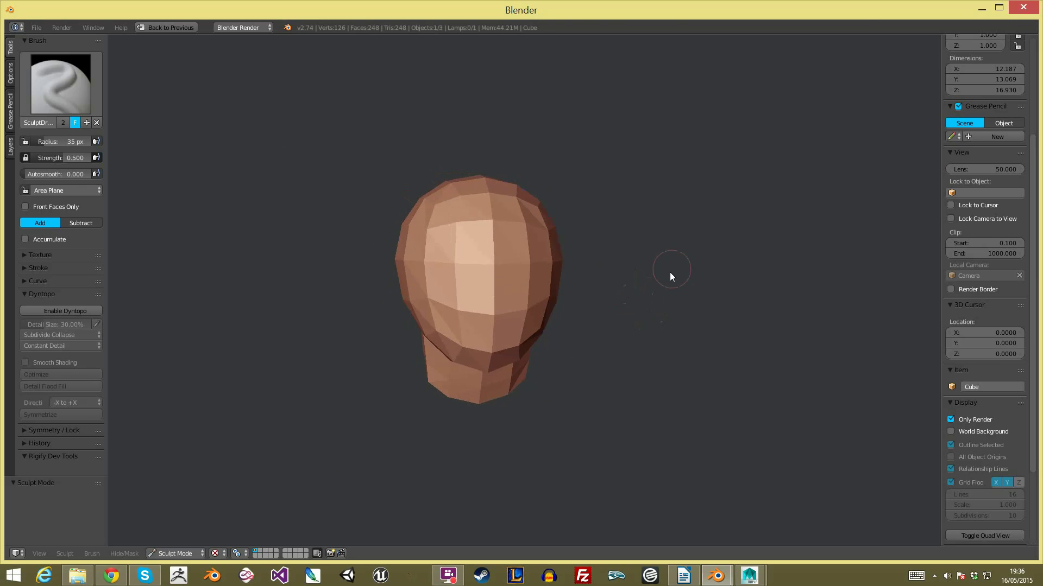
# Step: Examine the head from different distances and angles, comparing perspective and orthographic projection
pyautogui.scroll(4, 658, 214)
pyautogui.scroll(-4, 676, 277)
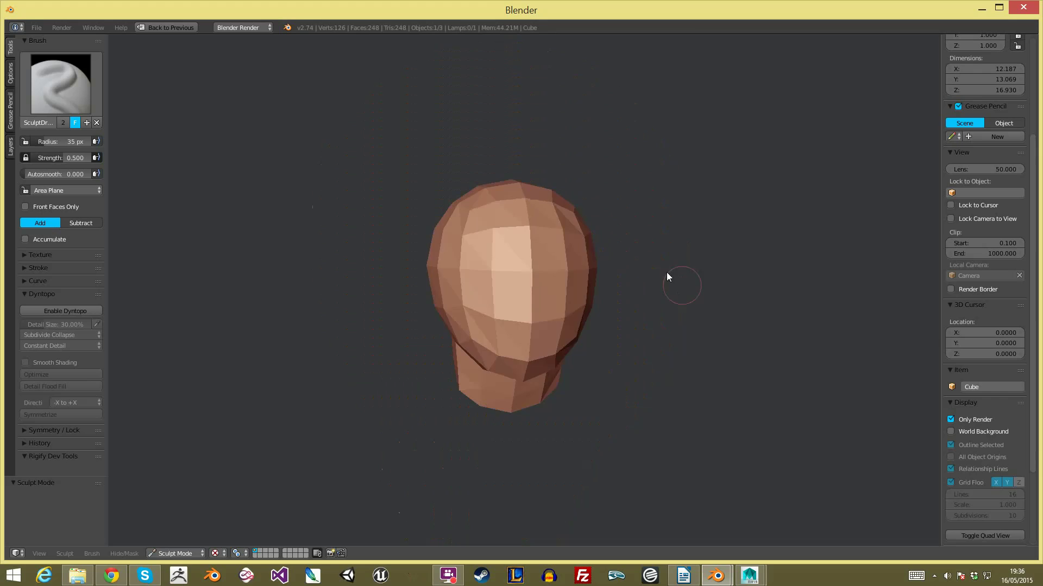
pyautogui.moveTo(684, 281); pyautogui.dragTo(640, 296, button='middle')
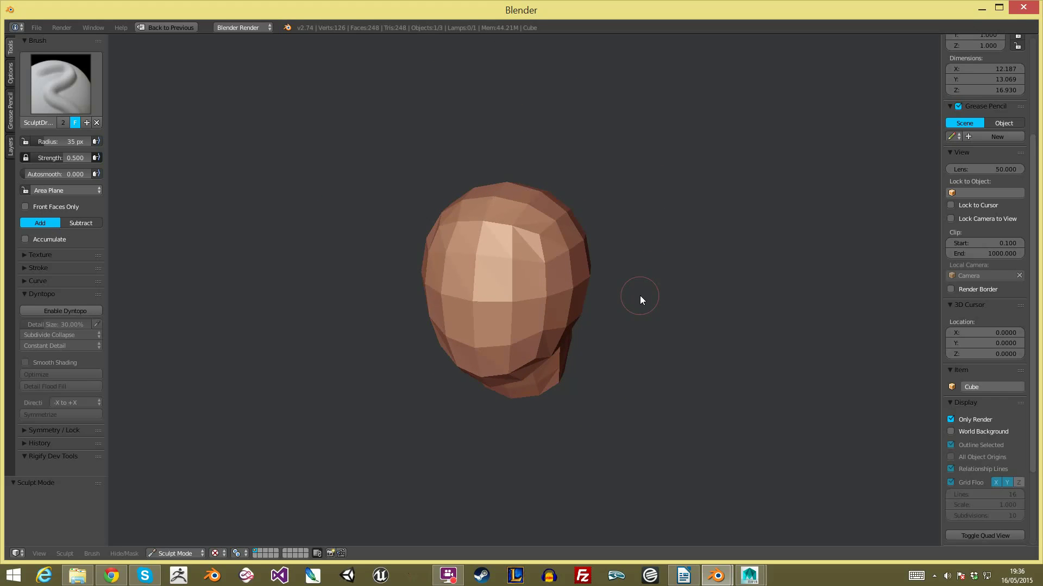
pyautogui.moveTo(797, 325); pyautogui.dragTo(715, 312, button='middle')
pyautogui.moveTo(603, 321)
pyautogui.mouseDown(button='middle')
pyautogui.moveTo(652, 320)
pyautogui.moveTo(641, 321)
pyautogui.mouseUp(button='middle')
pyautogui.press('KP_5')
pyautogui.press('KP_5')
pyautogui.press('KP_5')
pyautogui.press('KP_5')
pyautogui.press('KP_5')
pyautogui.press('KP_5')
pyautogui.press('KP_5')
pyautogui.press('KP_5')
pyautogui.press('KP_5')
pyautogui.press('KP_5')
pyautogui.press('KP_5')
pyautogui.press('KP_5')
pyautogui.press('KP_5')
pyautogui.press('KP_5')
pyautogui.press('KP_5')
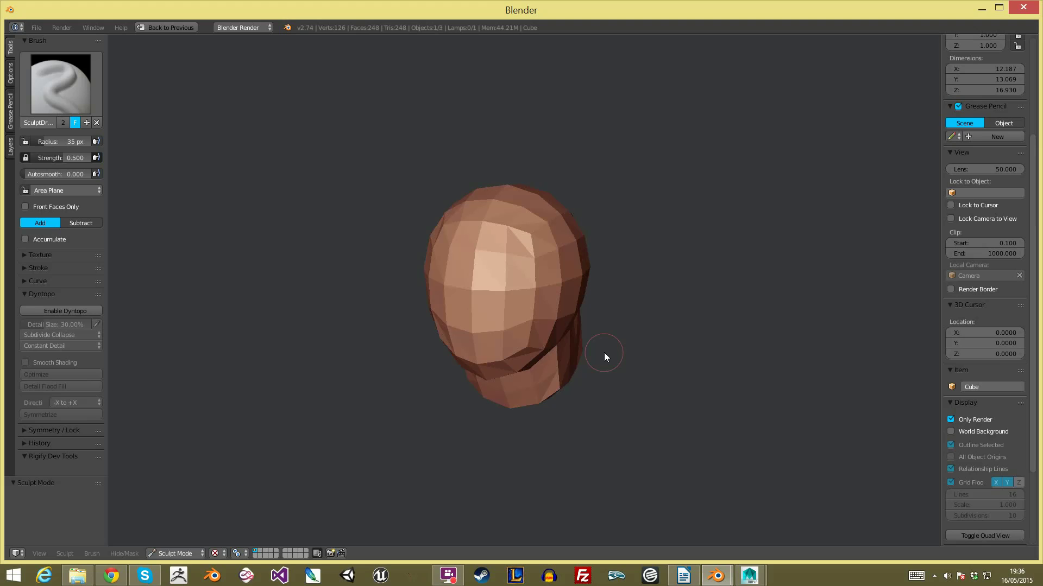
# Step: Toggle the view properties sidebar and leave it hidden
pyautogui.press('n')
pyautogui.press('n')
pyautogui.press('n')
pyautogui.press('n')
pyautogui.press('n')
pyautogui.press('n')
pyautogui.press('n')
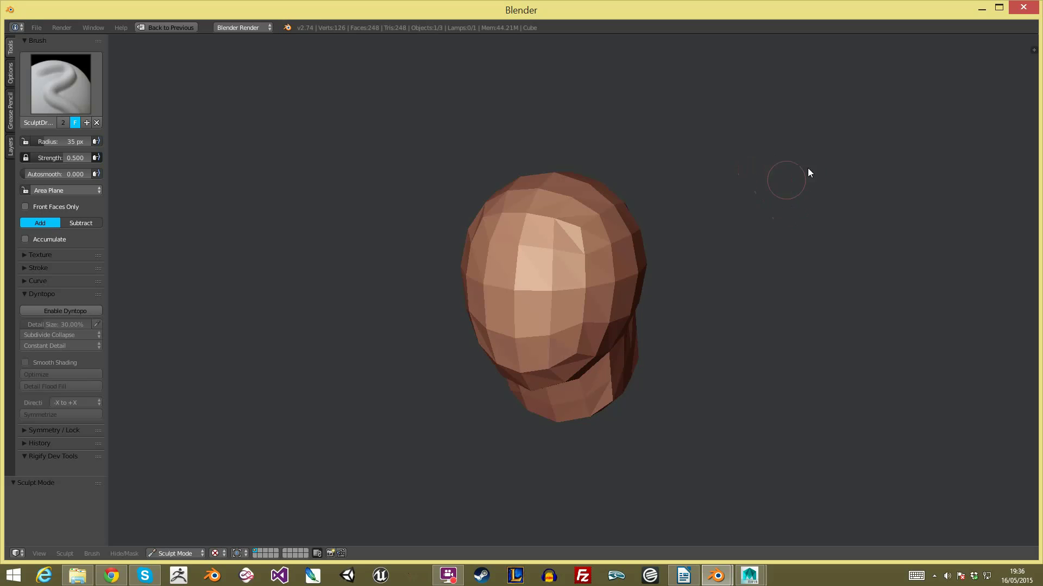
# Step: Switch to the Grab brush in front view and set its radius to 200 px and strength to 0.399
pyautogui.press('KP_1')
pyautogui.keyDown('shift'); pyautogui.moveTo(741, 200); pyautogui.dragTo(705, 168, button='middle'); pyautogui.keyUp('shift')
pyautogui.press('g')
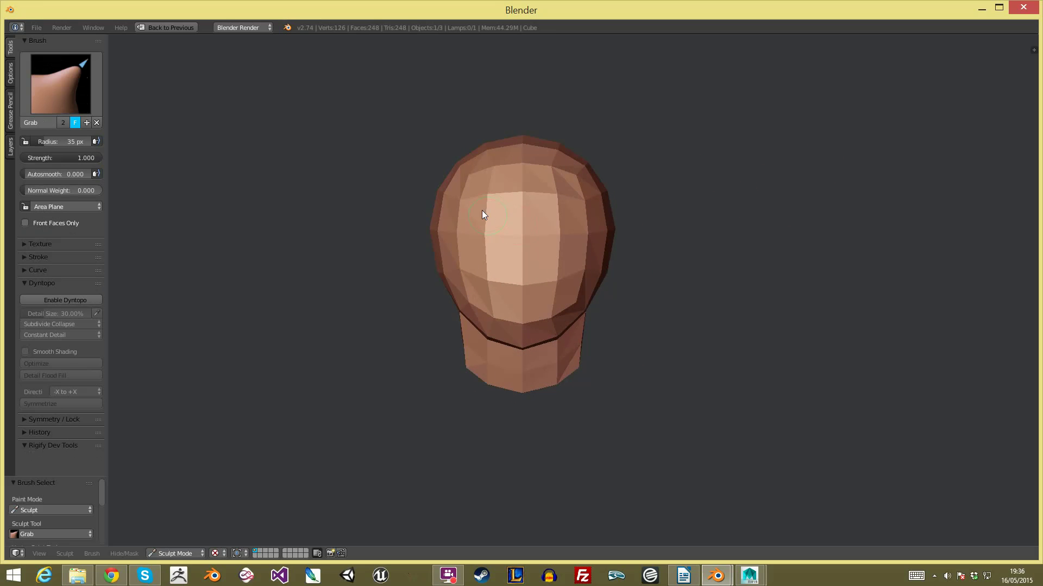
pyautogui.press('f')
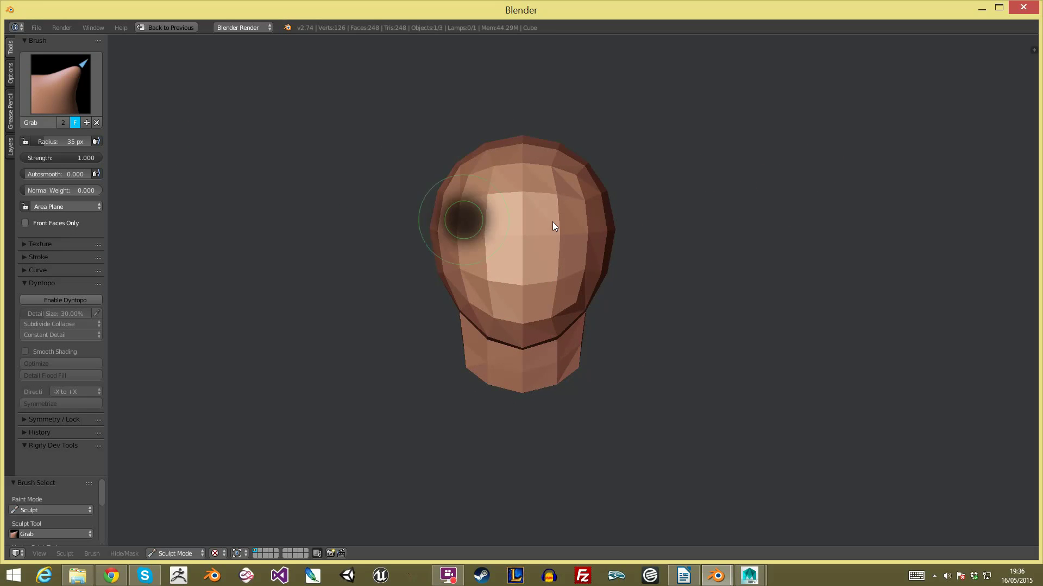
pyautogui.click(575, 230)
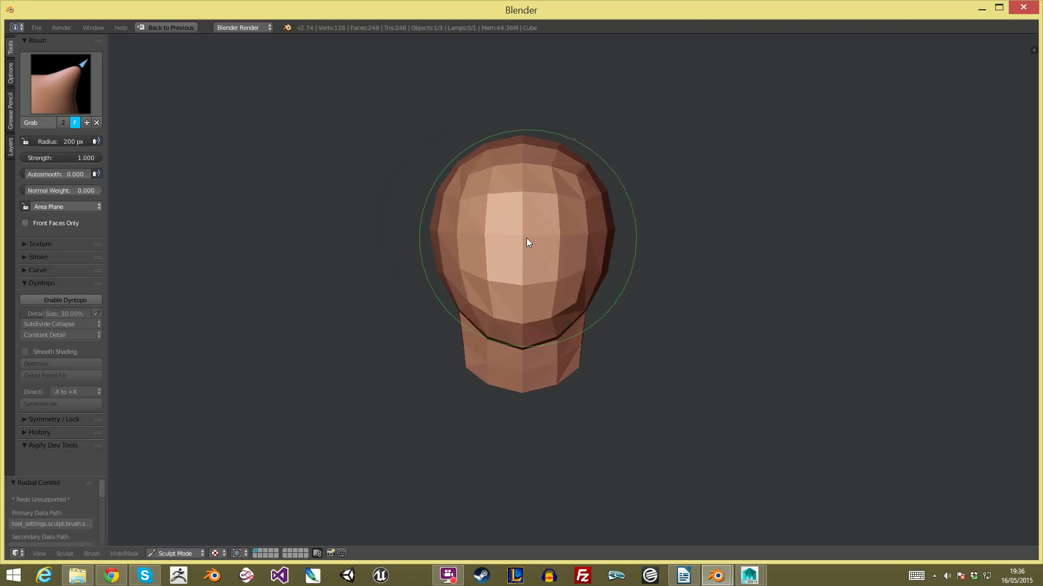
pyautogui.hotkey('shift', 'f')
pyautogui.click(597, 242)
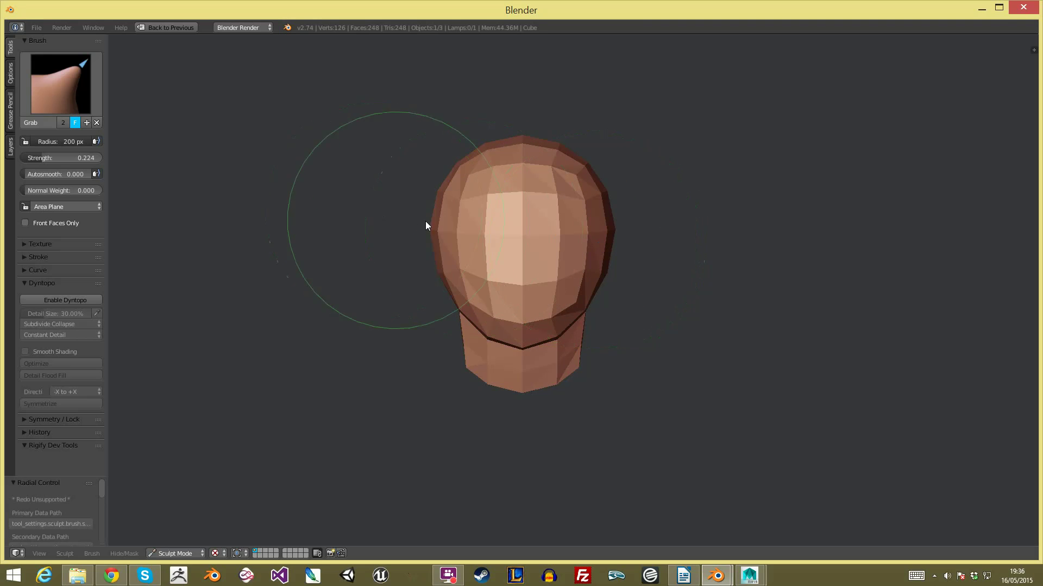
pyautogui.hotkey('shift', 'f')
pyautogui.click(514, 245)
# Step: Reshape the sides of the skull from the front with short Grab strokes, making the head narrower
pyautogui.moveTo(448, 234)
pyautogui.mouseDown()
pyautogui.moveTo(461, 234)
pyautogui.moveTo(451, 222)
pyautogui.mouseUp()
pyautogui.moveTo(463, 172); pyautogui.dragTo(474, 170)
pyautogui.moveTo(700, 186)
pyautogui.keyDown('shift'); pyautogui.mouseDown(button='middle')
pyautogui.moveTo(692, 184)
pyautogui.moveTo(742, 190)
pyautogui.mouseUp(button='middle'); pyautogui.keyUp('shift')
pyautogui.scroll(1, 695, 183)
pyautogui.moveTo(640, 213)
pyautogui.mouseDown()
pyautogui.moveTo(630, 213)
pyautogui.moveTo(634, 203)
pyautogui.mouseUp()
pyautogui.moveTo(623, 186)
pyautogui.mouseDown()
pyautogui.moveTo(638, 184)
pyautogui.moveTo(627, 190)
pyautogui.mouseUp()
# Step: Set the Grab brush radius to 165 px and pull the lower side of the face outward to widen the jaw
pyautogui.press('f')
pyautogui.click(565, 263)
pyautogui.moveTo(598, 314)
pyautogui.mouseDown()
pyautogui.moveTo(644, 328)
pyautogui.moveTo(645, 303)
pyautogui.moveTo(637, 302)
pyautogui.mouseUp()
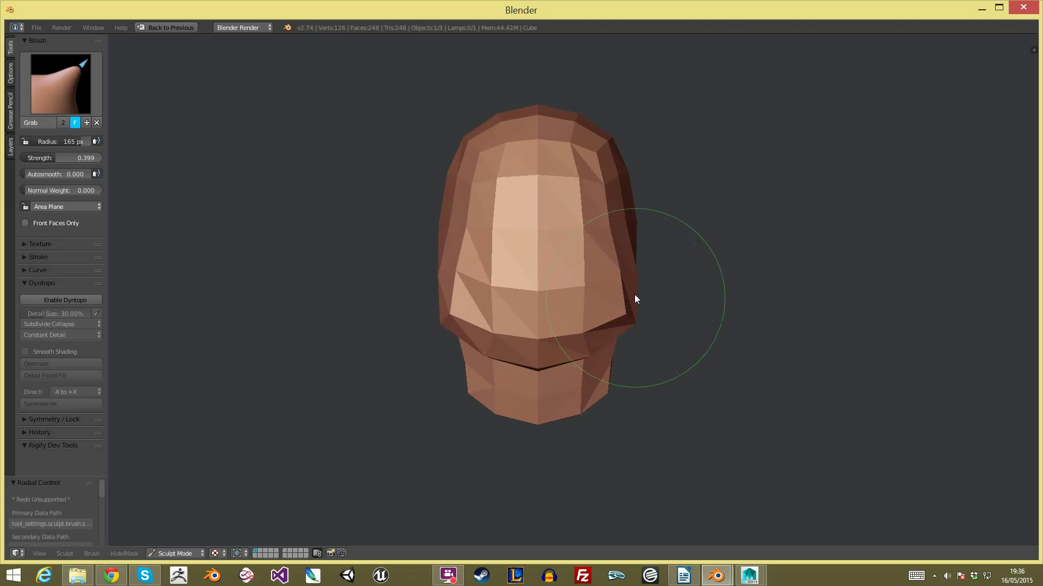
# Step: Pull the front and back of the neck's lower end outward in a side view with the Grab brush
pyautogui.moveTo(643, 226)
pyautogui.mouseDown(button='middle')
pyautogui.moveTo(621, 223)
pyautogui.moveTo(624, 239)
pyautogui.mouseUp(button='middle')
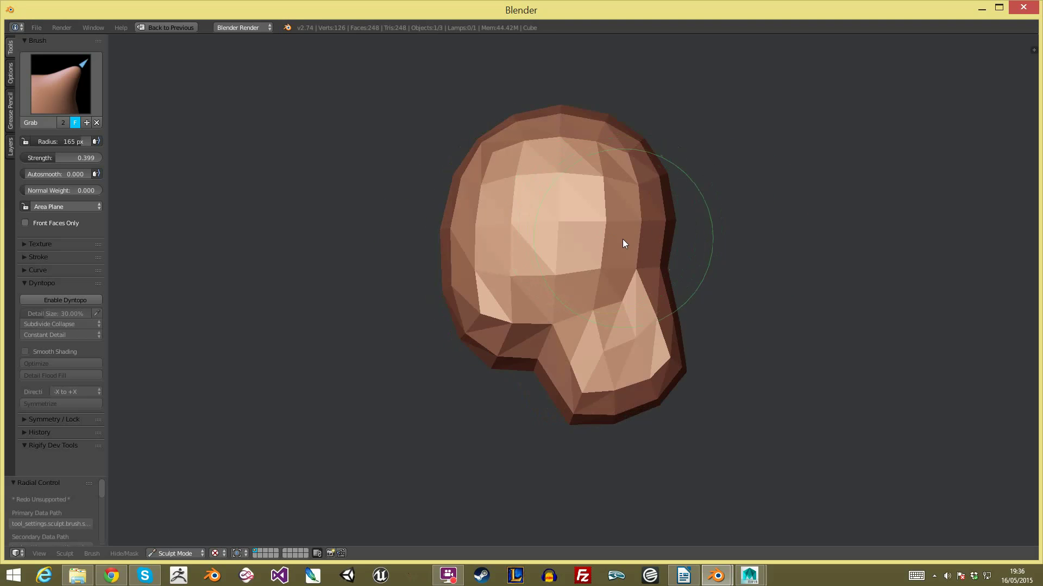
pyautogui.moveTo(745, 237)
pyautogui.mouseDown(button='middle')
pyautogui.moveTo(872, 237)
pyautogui.moveTo(792, 253)
pyautogui.moveTo(754, 286)
pyautogui.mouseUp(button='middle')
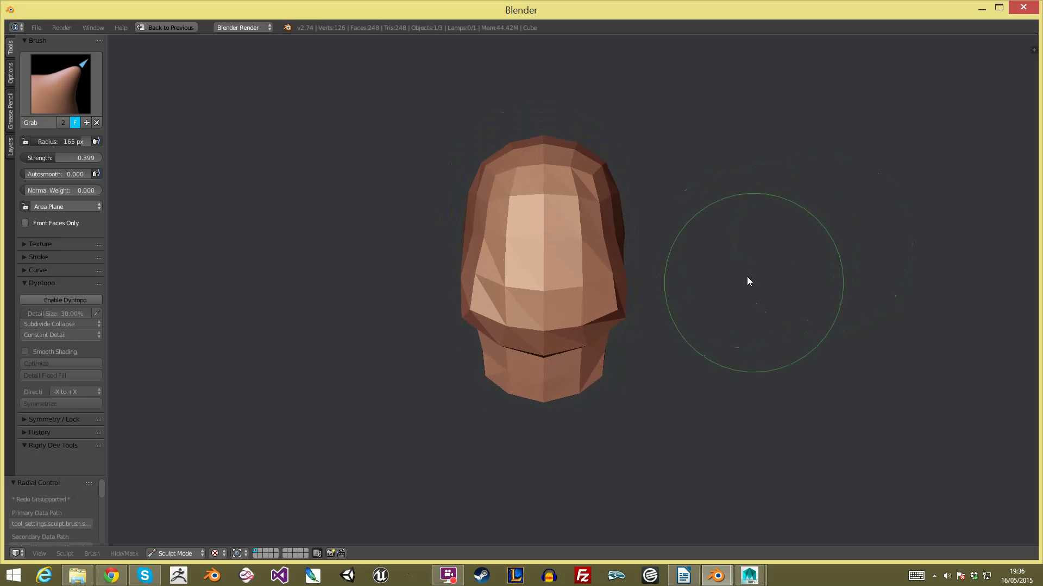
pyautogui.moveTo(731, 242)
pyautogui.mouseDown(button='middle')
pyautogui.moveTo(642, 244)
pyautogui.moveTo(673, 261)
pyautogui.moveTo(726, 245)
pyautogui.moveTo(675, 272)
pyautogui.moveTo(683, 279)
pyautogui.moveTo(698, 267)
pyautogui.moveTo(666, 270)
pyautogui.moveTo(679, 265)
pyautogui.moveTo(682, 281)
pyautogui.moveTo(656, 272)
pyautogui.moveTo(661, 282)
pyautogui.moveTo(644, 265)
pyautogui.moveTo(673, 270)
pyautogui.moveTo(630, 249)
pyautogui.moveTo(607, 271)
pyautogui.moveTo(594, 253)
pyautogui.moveTo(736, 259)
pyautogui.moveTo(643, 263)
pyautogui.moveTo(630, 244)
pyautogui.moveTo(604, 244)
pyautogui.moveTo(621, 273)
pyautogui.mouseUp(button='middle')
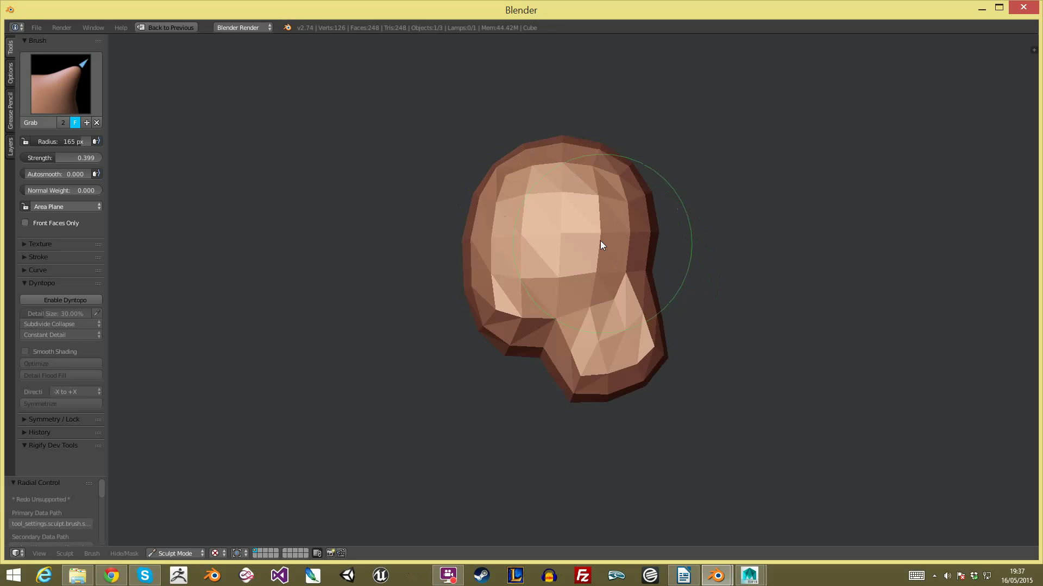
pyautogui.moveTo(599, 241)
pyautogui.mouseDown(button='middle')
pyautogui.moveTo(486, 254)
pyautogui.moveTo(553, 351)
pyautogui.moveTo(605, 361)
pyautogui.moveTo(714, 295)
pyautogui.moveTo(726, 270)
pyautogui.moveTo(700, 233)
pyautogui.moveTo(666, 284)
pyautogui.moveTo(677, 259)
pyautogui.moveTo(590, 242)
pyautogui.mouseUp(button='middle')
pyautogui.moveTo(721, 228)
pyautogui.mouseDown(button='middle')
pyautogui.moveTo(653, 191)
pyautogui.moveTo(622, 338)
pyautogui.mouseUp(button='middle')
pyautogui.moveTo(616, 348); pyautogui.dragTo(637, 344)
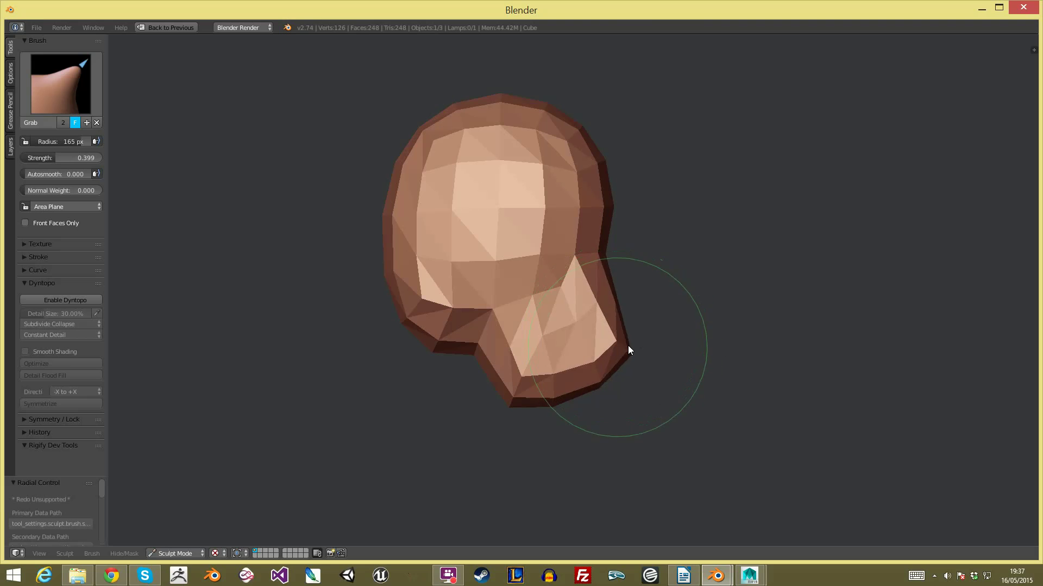
pyautogui.moveTo(519, 397); pyautogui.dragTo(480, 404)
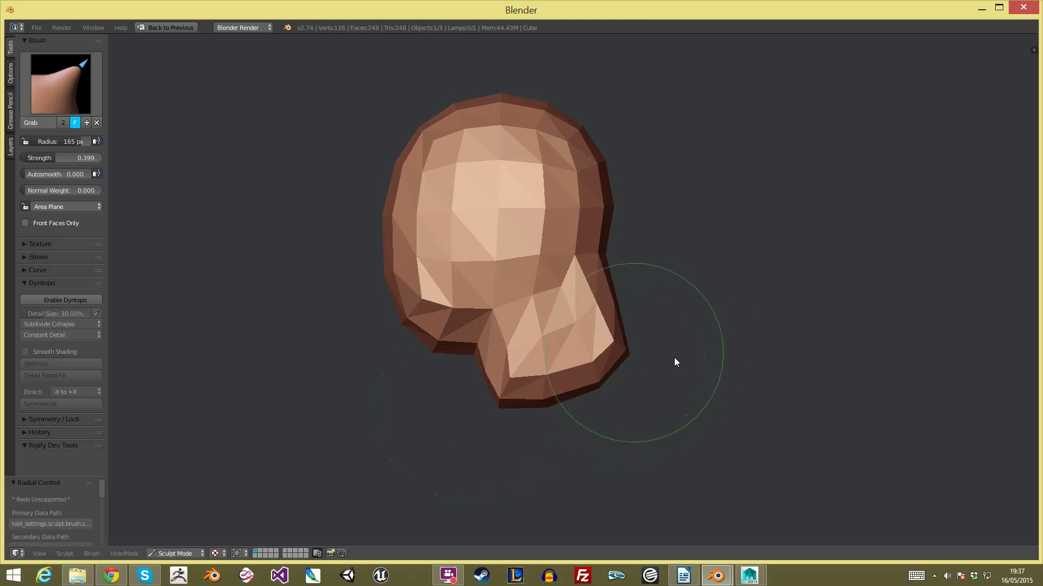
pyautogui.moveTo(629, 348); pyautogui.dragTo(658, 342)
# Step: Set the Grab brush radius to 200 px and flare the sides of the neck base outward into shoulders
pyautogui.press('space')
pyautogui.write('To Spherf')
pyautogui.click(645, 296)
pyautogui.moveTo(593, 290); pyautogui.dragTo(624, 283)
pyautogui.moveTo(707, 291)
pyautogui.mouseDown(button='middle')
pyautogui.moveTo(687, 324)
pyautogui.moveTo(625, 342)
pyautogui.mouseUp(button='middle')
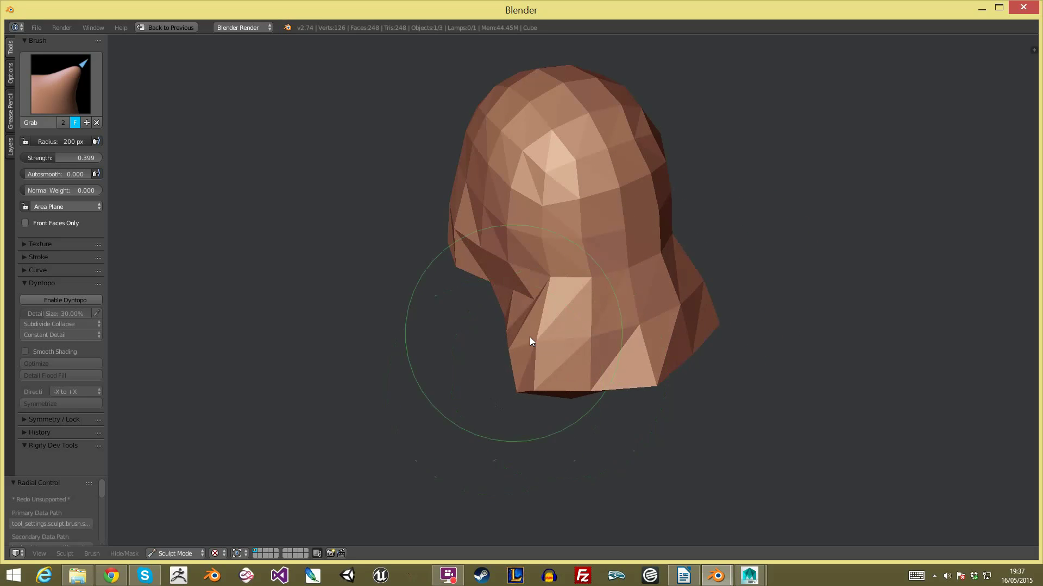
pyautogui.moveTo(426, 389)
pyautogui.mouseDown(button='middle')
pyautogui.moveTo(621, 372)
pyautogui.moveTo(710, 332)
pyautogui.moveTo(693, 252)
pyautogui.mouseUp(button='middle')
pyautogui.moveTo(628, 295); pyautogui.dragTo(710, 315)
# Step: Adjust the neck's sides with a resized Grab brush, then pull its lower edge downward at a 200 px radius
pyautogui.press('f')
pyautogui.click(610, 263)
pyautogui.moveTo(640, 255); pyautogui.dragTo(605, 259)
pyautogui.press('f')
pyautogui.click(679, 287)
pyautogui.moveTo(592, 303); pyautogui.dragTo(605, 326)
pyautogui.moveTo(517, 320); pyautogui.dragTo(521, 352)
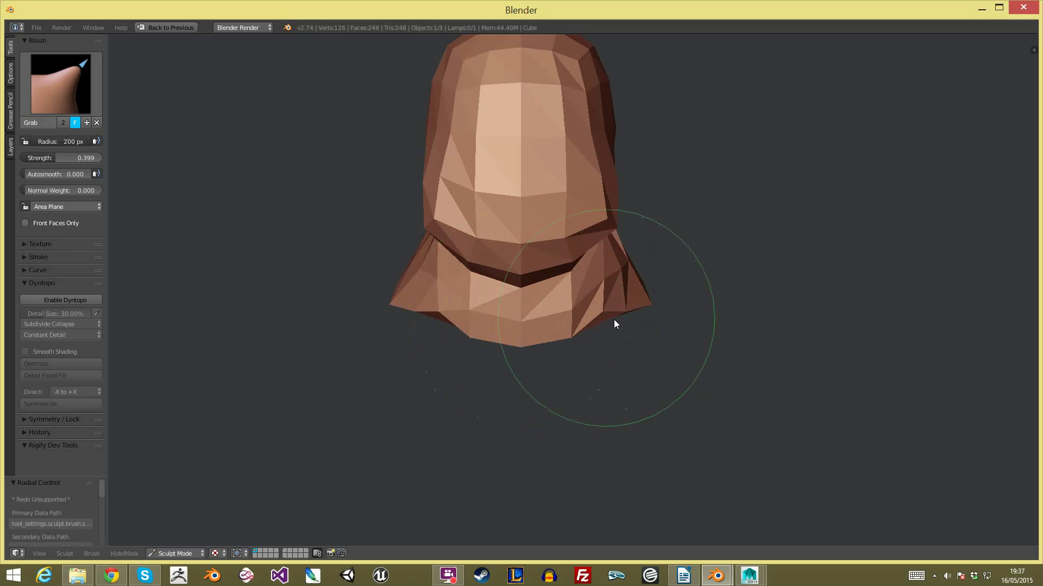
# Step: Taper the upper part of the skull inward from the front with the Grab brush
pyautogui.keyDown('shift'); pyautogui.moveTo(709, 258); pyautogui.dragTo(709, 356, button='middle'); pyautogui.keyUp('shift')
pyautogui.moveTo(439, 194)
pyautogui.mouseDown()
pyautogui.moveTo(466, 139)
pyautogui.moveTo(504, 119)
pyautogui.mouseUp()
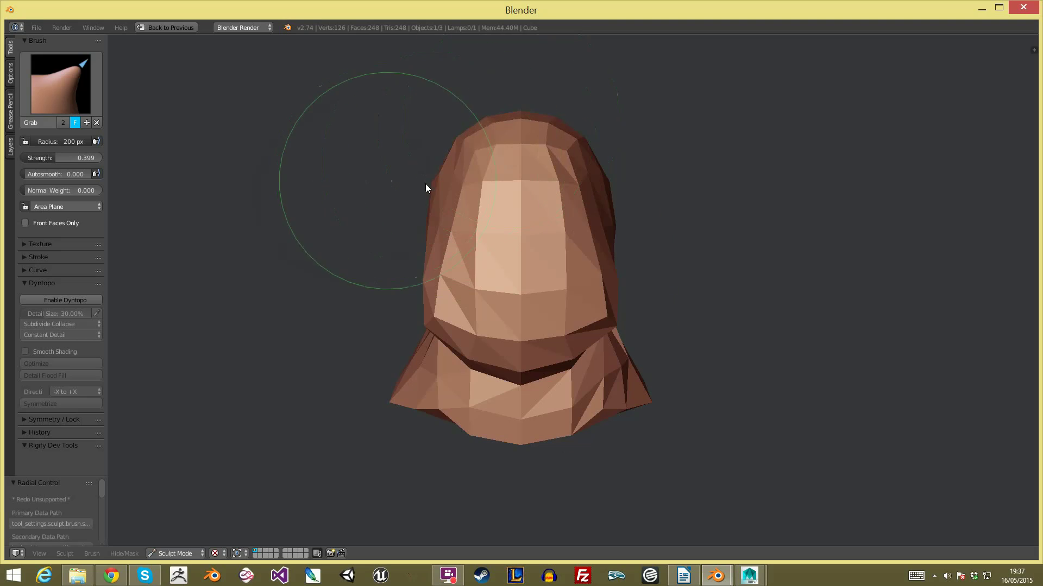
pyautogui.moveTo(373, 179); pyautogui.dragTo(477, 190, button='middle')
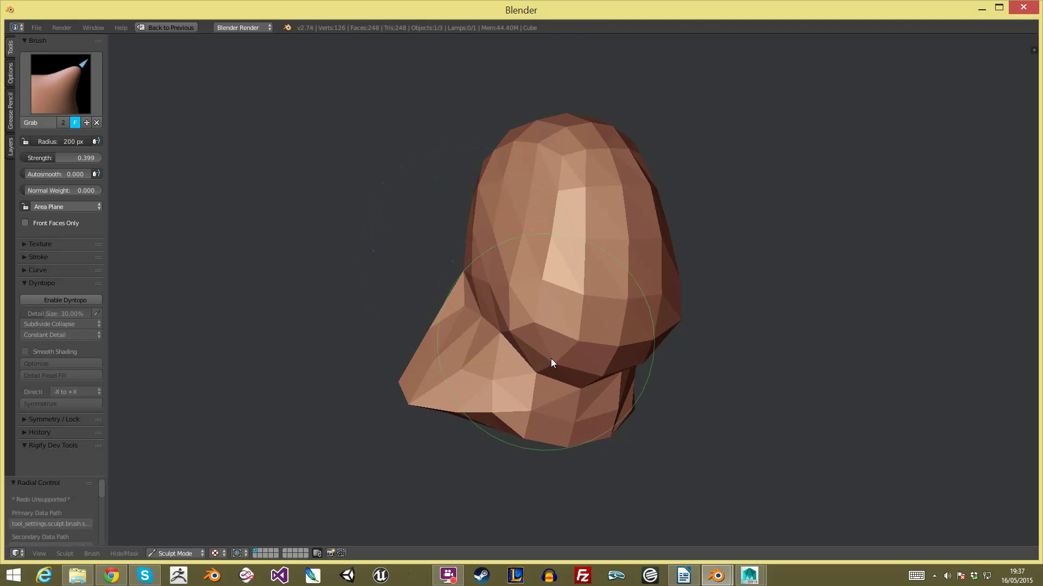
pyautogui.press('KP_1')
# Step: Pull the front of the neck base forward and round out its front corners with the Grab brush
pyautogui.moveTo(670, 296); pyautogui.dragTo(654, 295, button='middle')
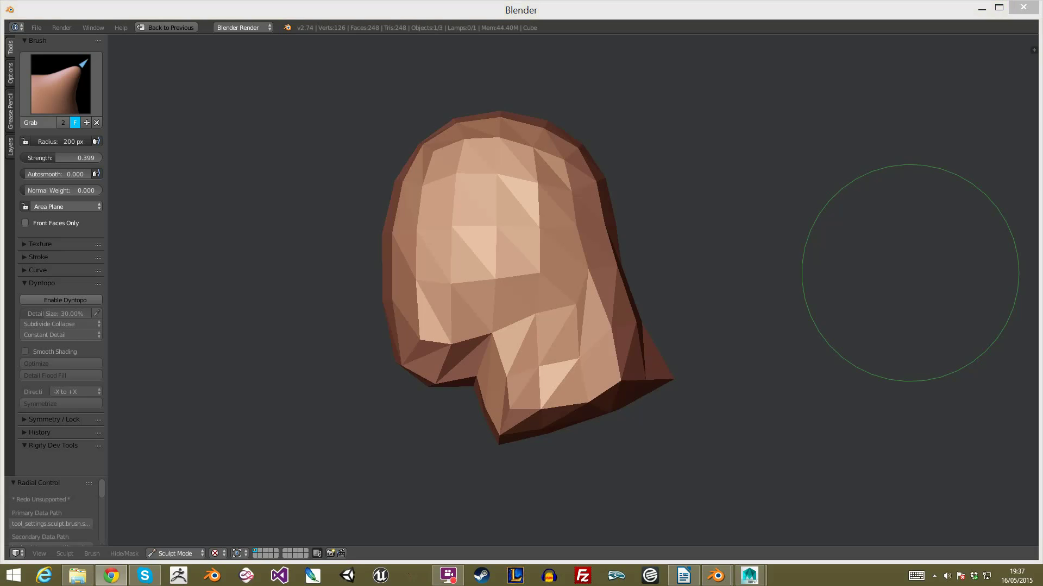
pyautogui.moveTo(473, 379); pyautogui.dragTo(402, 366, button='middle')
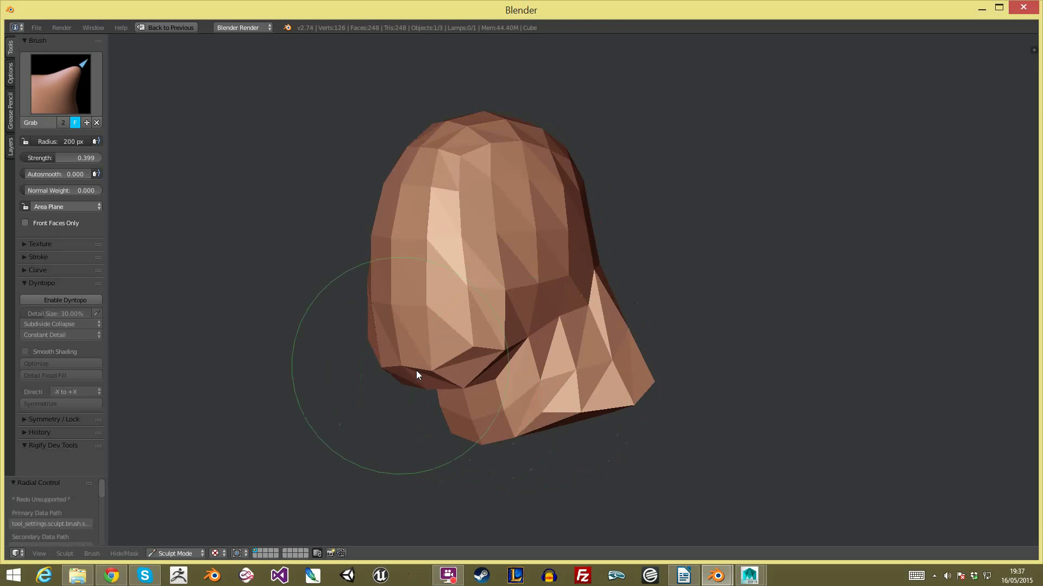
pyautogui.moveTo(380, 405)
pyautogui.mouseDown(button='middle')
pyautogui.moveTo(337, 396)
pyautogui.moveTo(402, 398)
pyautogui.mouseUp(button='middle')
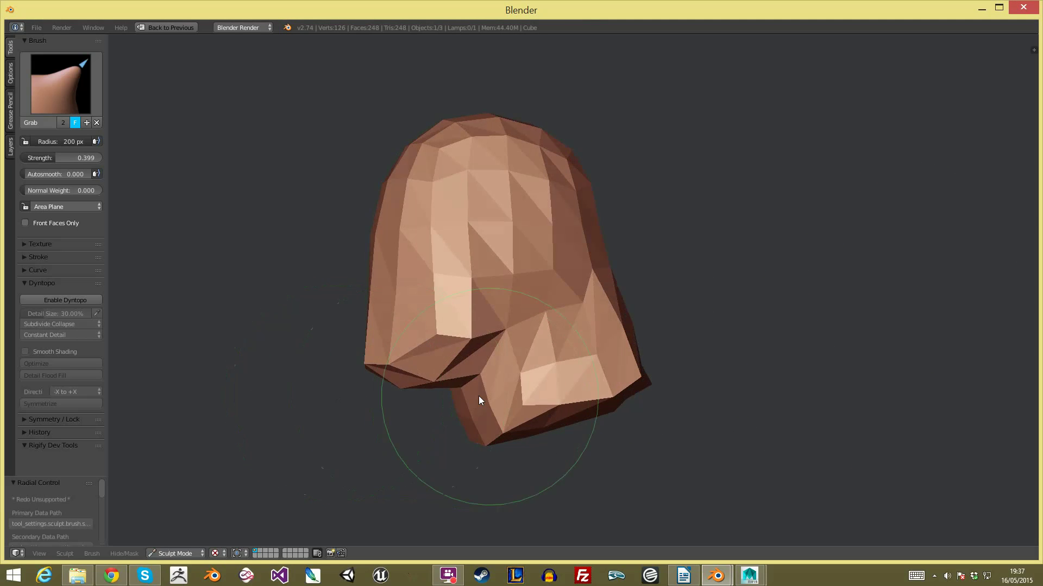
pyautogui.moveTo(476, 434); pyautogui.dragTo(439, 459)
pyautogui.moveTo(471, 478)
pyautogui.mouseDown(button='middle')
pyautogui.moveTo(656, 464)
pyautogui.moveTo(656, 311)
pyautogui.moveTo(467, 295)
pyautogui.mouseUp(button='middle')
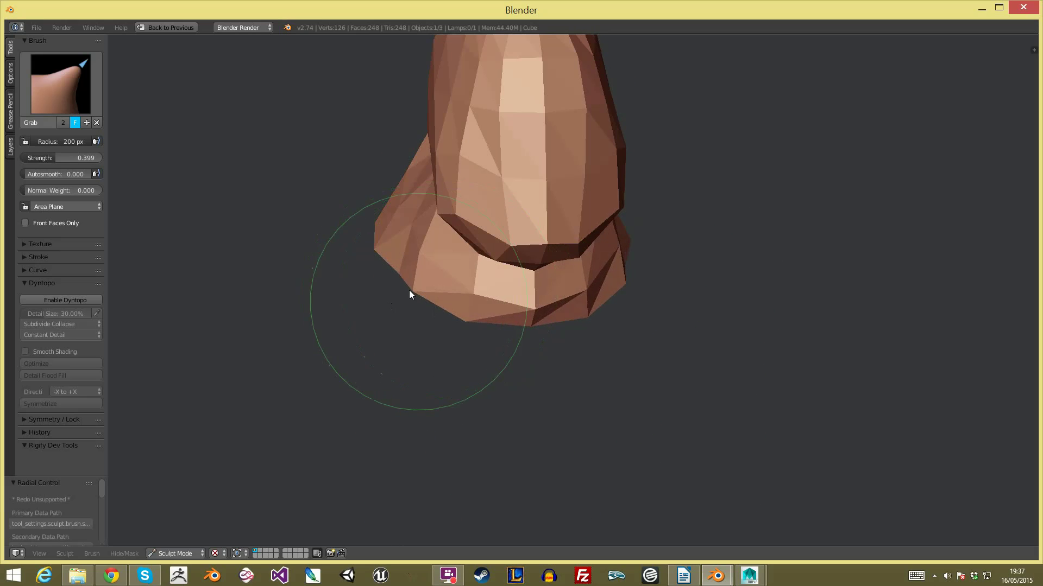
pyautogui.moveTo(432, 276); pyautogui.dragTo(389, 286)
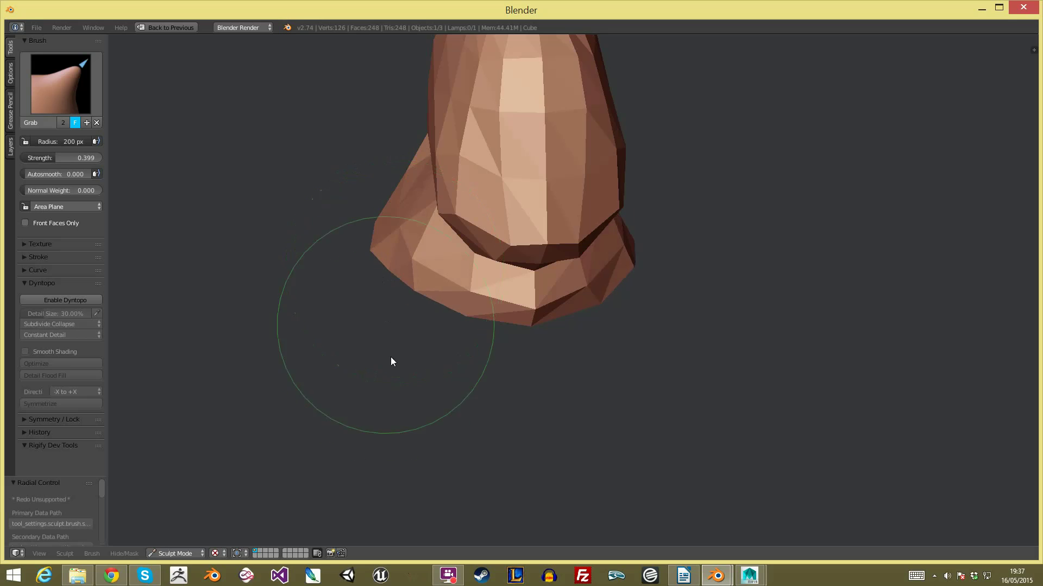
# Step: Check the mirror axis in the Symmetry / Lock settings, then collapse them again
pyautogui.press('KP_1')
pyautogui.keyDown('shift'); pyautogui.moveTo(382, 308); pyautogui.dragTo(395, 377, button='middle'); pyautogui.keyUp('shift')
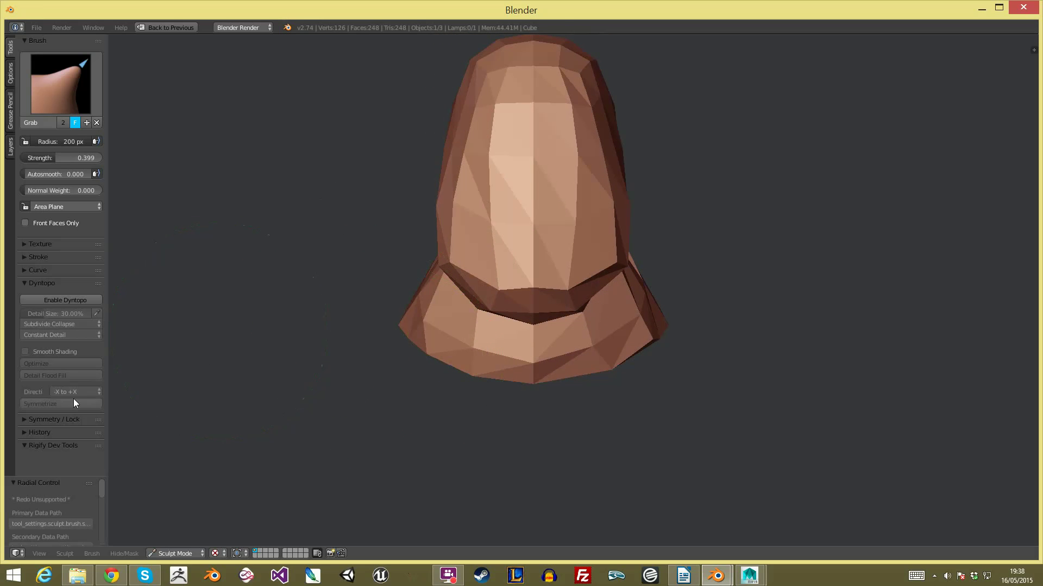
pyautogui.click(65, 418)
pyautogui.scroll(-3, 98, 386)
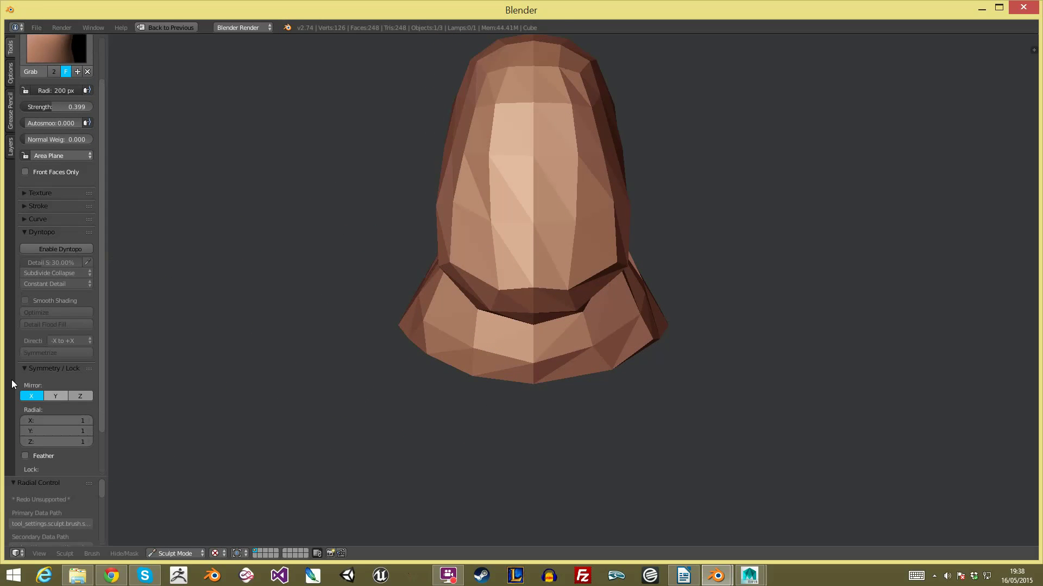
pyautogui.click(63, 369)
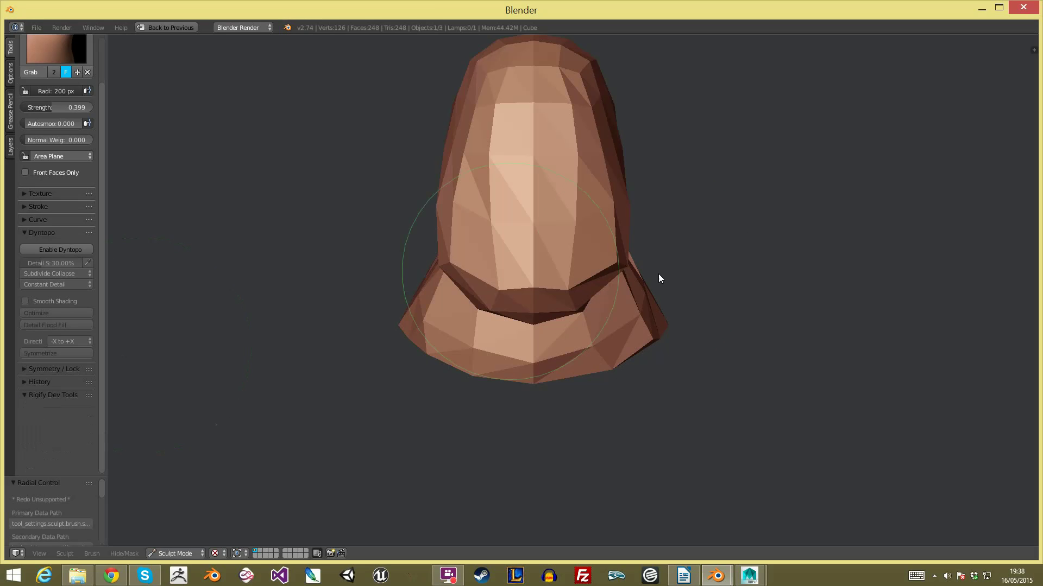
# Step: Pull the shoulder area at the side of the neck base farther outward with the Grab brush
pyautogui.moveTo(731, 221); pyautogui.dragTo(712, 263, button='middle')
pyautogui.moveTo(667, 300)
pyautogui.mouseDown()
pyautogui.moveTo(707, 307)
pyautogui.moveTo(691, 302)
pyautogui.mouseUp()
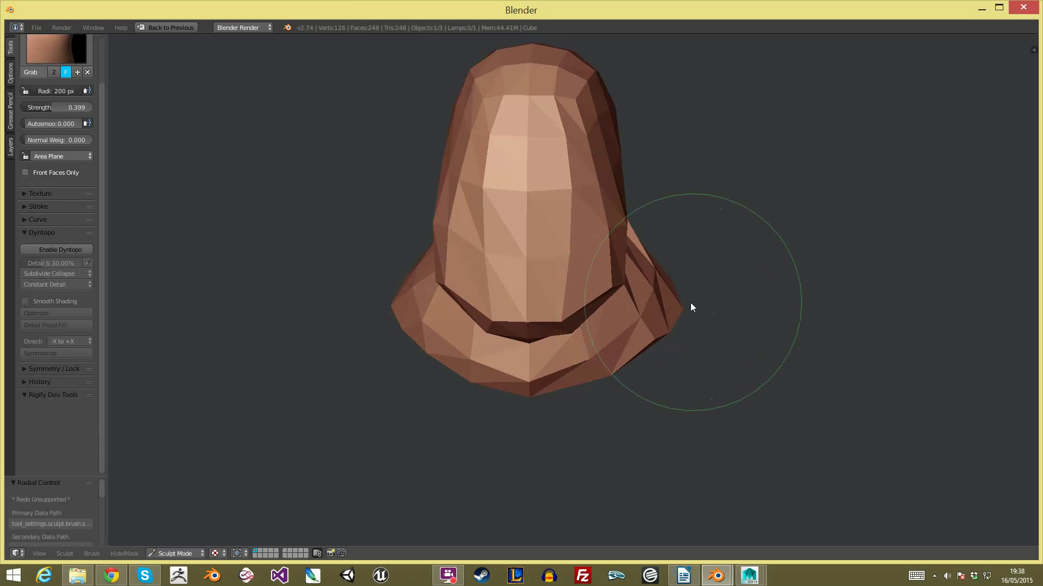
pyautogui.moveTo(738, 298); pyautogui.dragTo(656, 284, button='middle')
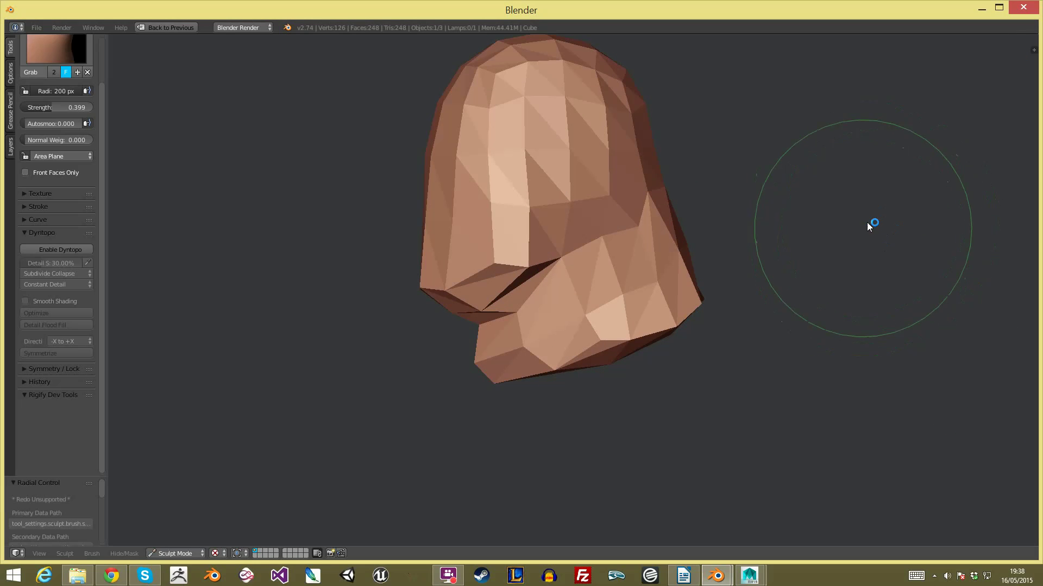
pyautogui.moveTo(845, 239)
pyautogui.mouseDown(button='middle')
pyautogui.moveTo(831, 291)
pyautogui.moveTo(928, 244)
pyautogui.moveTo(672, 324)
pyautogui.moveTo(801, 303)
pyautogui.moveTo(819, 268)
pyautogui.moveTo(798, 292)
pyautogui.moveTo(808, 298)
pyautogui.moveTo(793, 296)
pyautogui.mouseUp(button='middle')
# Step: Enable Dyntopo and switch to the SculptDraw brush with a radius of 57 px
pyautogui.click(58, 251)
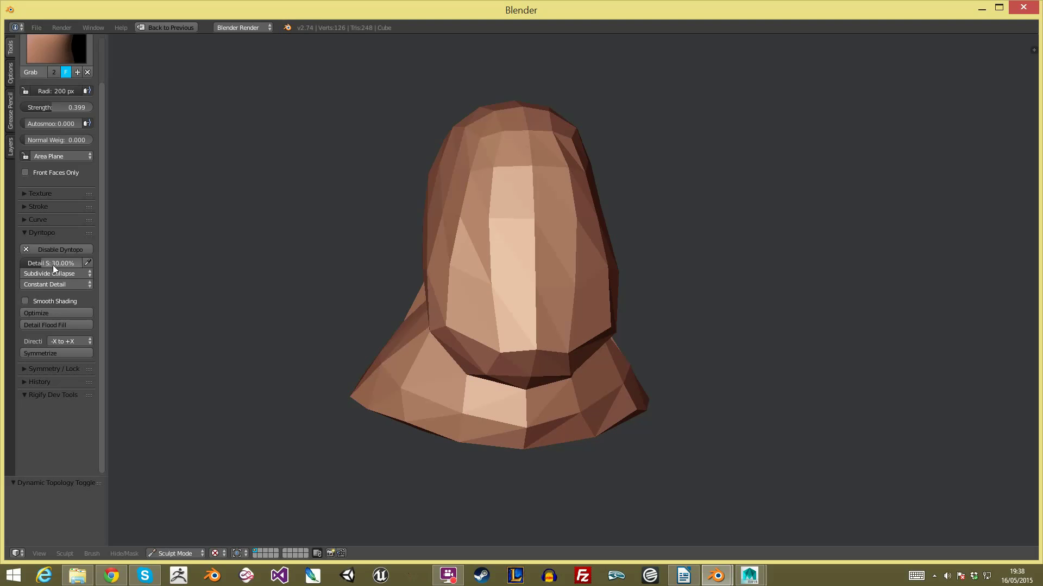
pyautogui.scroll(2, 106, 248)
pyautogui.click(54, 71)
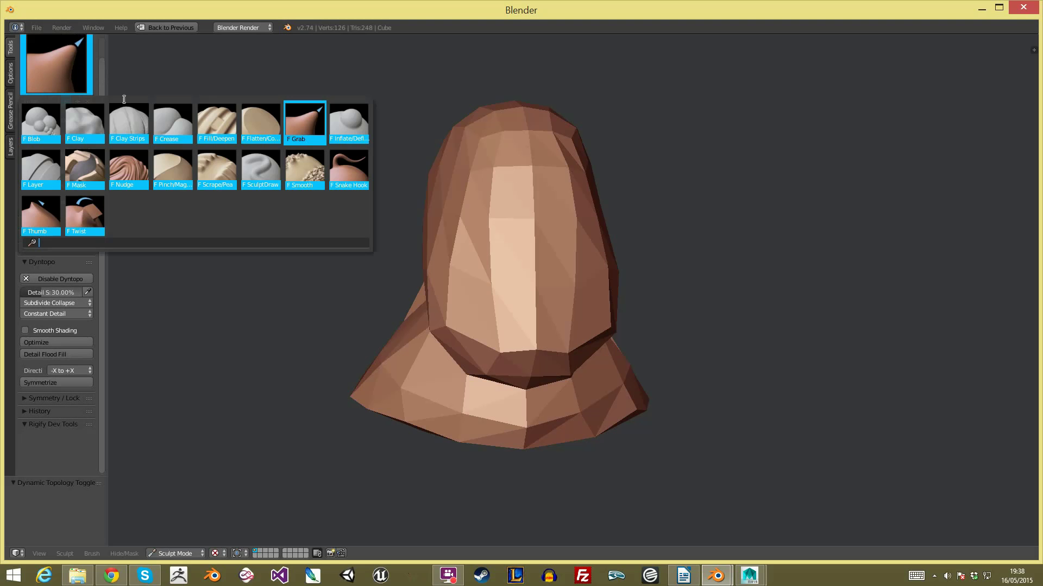
pyautogui.click(271, 171)
pyautogui.press('f')
pyautogui.click(499, 207)
pyautogui.click(498, 212)
pyautogui.hotkey('ctrl', 'z')
pyautogui.hotkey('ctrl', 'z')
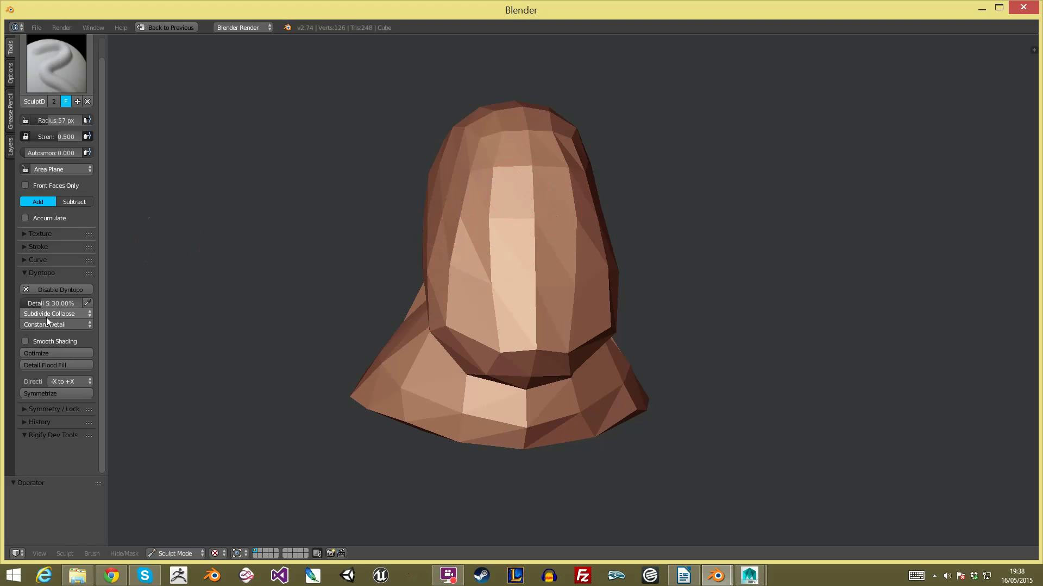
# Step: Set the Dyntopo detail size to 39.42% and undo a trial stroke made over the eye area
pyautogui.moveTo(54, 306); pyautogui.dragTo(70, 313)
pyautogui.moveTo(500, 211); pyautogui.dragTo(492, 206)
pyautogui.hotkey('ctrl', 'z')
pyautogui.hotkey('ctrl', 'z')
# Step: Carve the eye sockets and the dip between the brows with subtractive strokes, then build up the nose
pyautogui.moveTo(495, 204)
pyautogui.keyDown('ctrl'); pyautogui.mouseDown()
pyautogui.moveTo(510, 214)
pyautogui.moveTo(486, 217)
pyautogui.moveTo(524, 232)
pyautogui.mouseUp(); pyautogui.keyUp('ctrl')
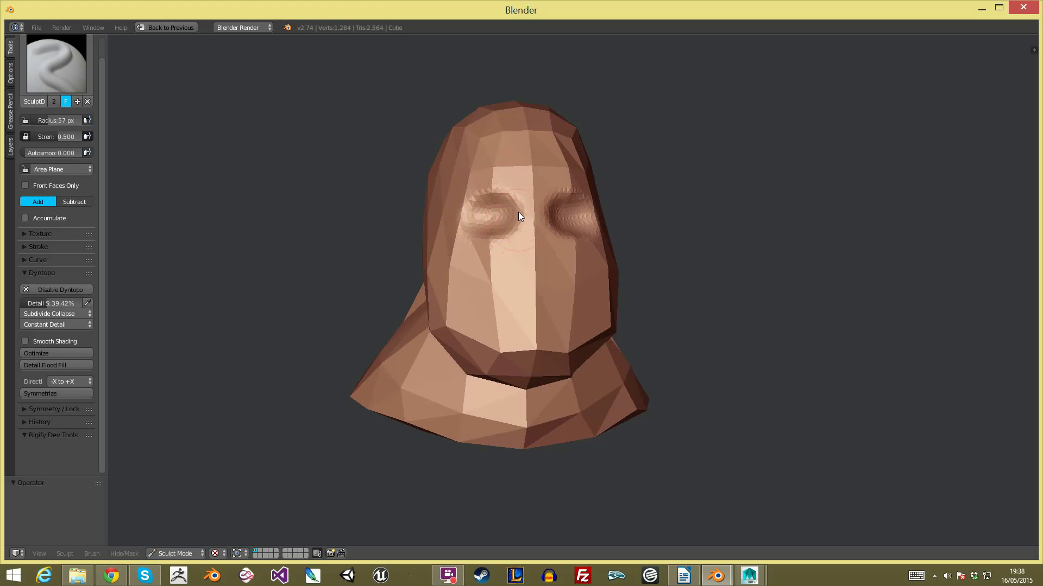
pyautogui.press('f')
pyautogui.click(503, 191)
pyautogui.moveTo(520, 176)
pyautogui.keyDown('ctrl'); pyautogui.mouseDown()
pyautogui.moveTo(517, 164)
pyautogui.moveTo(532, 180)
pyautogui.mouseUp(); pyautogui.keyUp('ctrl')
pyautogui.moveTo(530, 263)
pyautogui.mouseDown()
pyautogui.moveTo(522, 263)
pyautogui.moveTo(531, 263)
pyautogui.moveTo(530, 180)
pyautogui.mouseUp()
# Step: Build up the eyelids and brow ridges with SculptDraw strokes, reducing the brush radius to 27 px
pyautogui.moveTo(674, 216)
pyautogui.mouseDown(button='middle')
pyautogui.moveTo(614, 207)
pyautogui.moveTo(663, 214)
pyautogui.moveTo(729, 202)
pyautogui.moveTo(467, 164)
pyautogui.mouseUp(button='middle')
pyautogui.moveTo(480, 208)
pyautogui.mouseDown()
pyautogui.moveTo(547, 201)
pyautogui.moveTo(520, 211)
pyautogui.moveTo(517, 225)
pyautogui.mouseUp()
pyautogui.moveTo(514, 210)
pyautogui.mouseDown(button='middle')
pyautogui.moveTo(498, 208)
pyautogui.moveTo(507, 178)
pyautogui.mouseUp(button='middle')
pyautogui.moveTo(506, 178)
pyautogui.mouseDown()
pyautogui.moveTo(521, 175)
pyautogui.moveTo(477, 190)
pyautogui.moveTo(461, 183)
pyautogui.moveTo(538, 171)
pyautogui.mouseUp()
pyautogui.press('f')
pyautogui.click(522, 174)
pyautogui.press('f')
pyautogui.click(478, 187)
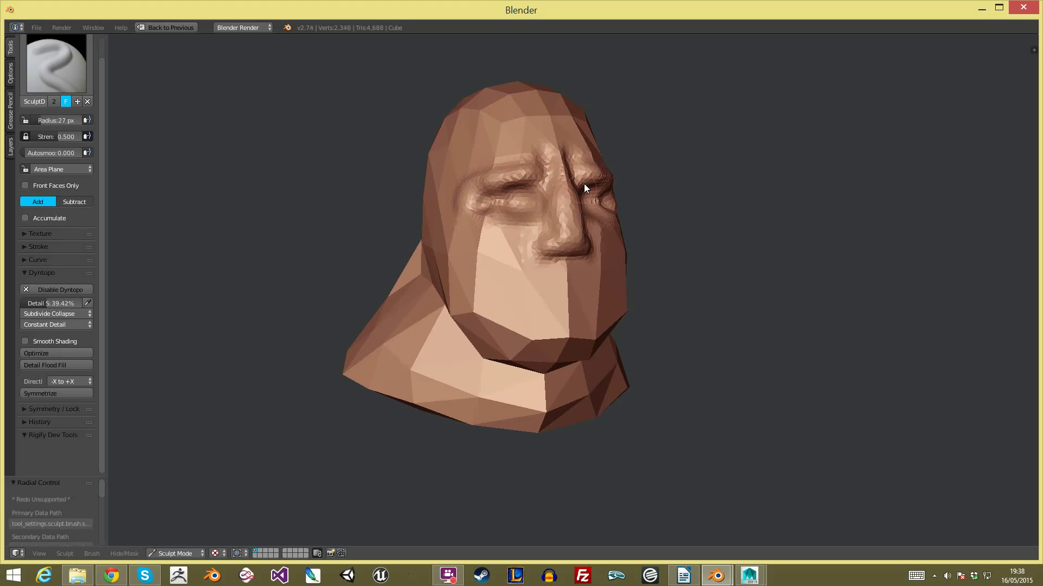
# Step: Set the brush radius to 45 px and add volume to the cheeks below the eyes
pyautogui.keyDown('shift'); pyautogui.moveTo(535, 174); pyautogui.dragTo(504, 145, button='middle'); pyautogui.keyUp('shift')
pyautogui.press('f')
pyautogui.click(436, 191)
pyautogui.moveTo(437, 188)
pyautogui.mouseDown()
pyautogui.moveTo(425, 197)
pyautogui.moveTo(536, 232)
pyautogui.mouseUp()
pyautogui.moveTo(536, 231); pyautogui.dragTo(511, 226, button='middle')
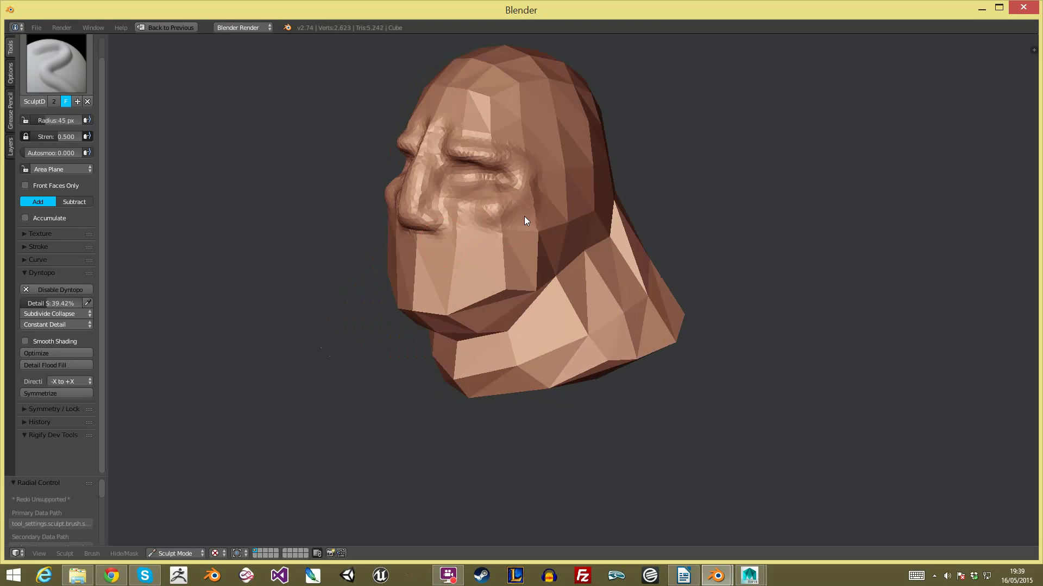
pyautogui.moveTo(458, 217)
pyautogui.mouseDown()
pyautogui.moveTo(519, 200)
pyautogui.moveTo(505, 223)
pyautogui.mouseUp()
# Step: Set the brush radius to 34 px and extend the cheekbone back toward the ear area
pyautogui.moveTo(505, 223)
pyautogui.mouseDown(button='middle')
pyautogui.moveTo(607, 226)
pyautogui.moveTo(503, 236)
pyautogui.moveTo(564, 211)
pyautogui.mouseUp(button='middle')
pyautogui.press('f')
pyautogui.click(517, 219)
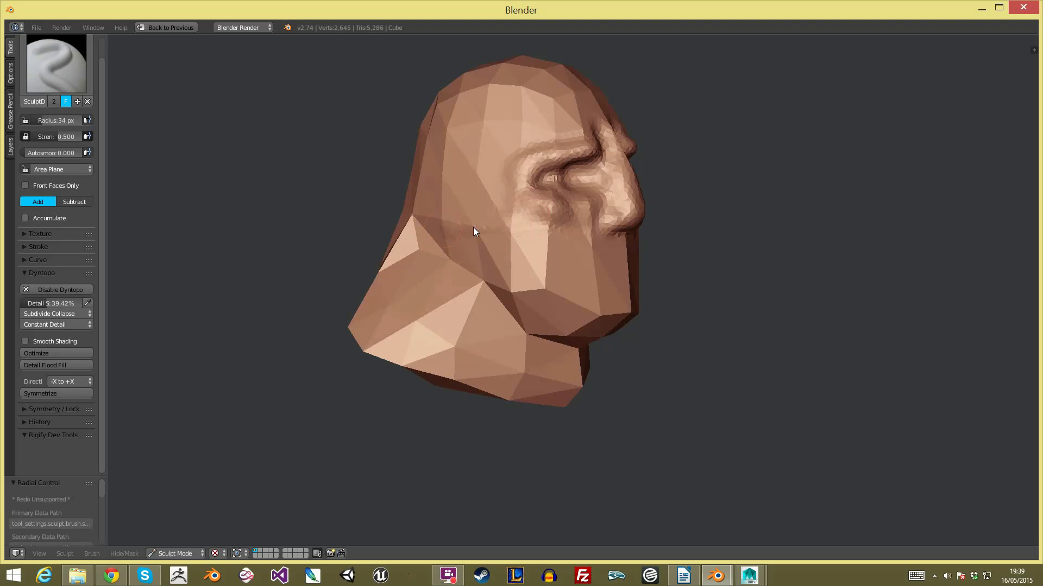
pyautogui.moveTo(450, 227); pyautogui.dragTo(474, 222)
# Step: Build up an ear at the back end of the cheekbone with SculptDraw strokes
pyautogui.moveTo(519, 236); pyautogui.dragTo(339, 233, button='middle')
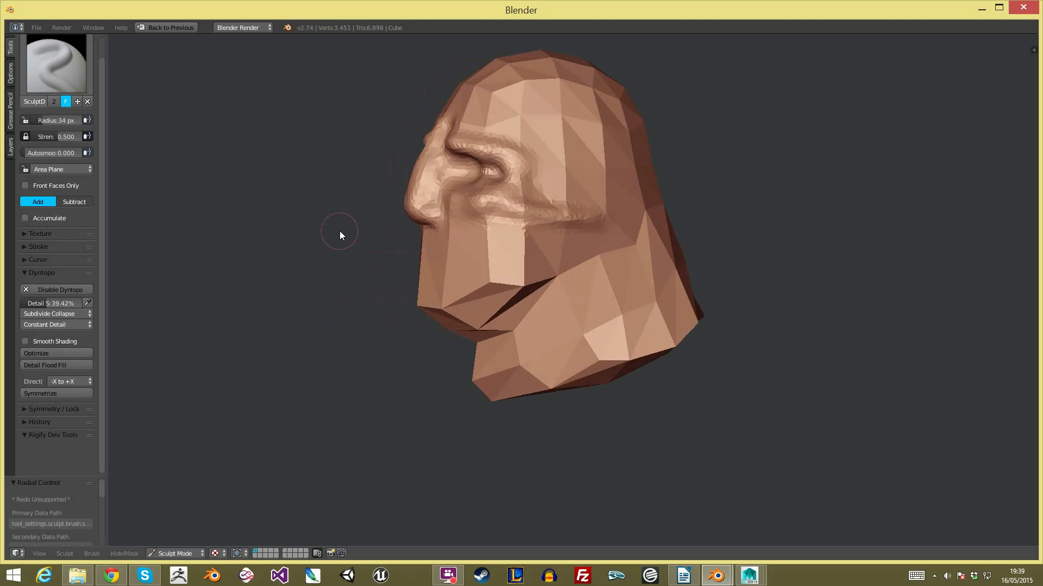
pyautogui.moveTo(587, 208); pyautogui.dragTo(590, 188)
pyautogui.moveTo(620, 223)
pyautogui.mouseDown(button='middle')
pyautogui.moveTo(754, 197)
pyautogui.moveTo(705, 189)
pyautogui.moveTo(693, 208)
pyautogui.mouseUp(button='middle')
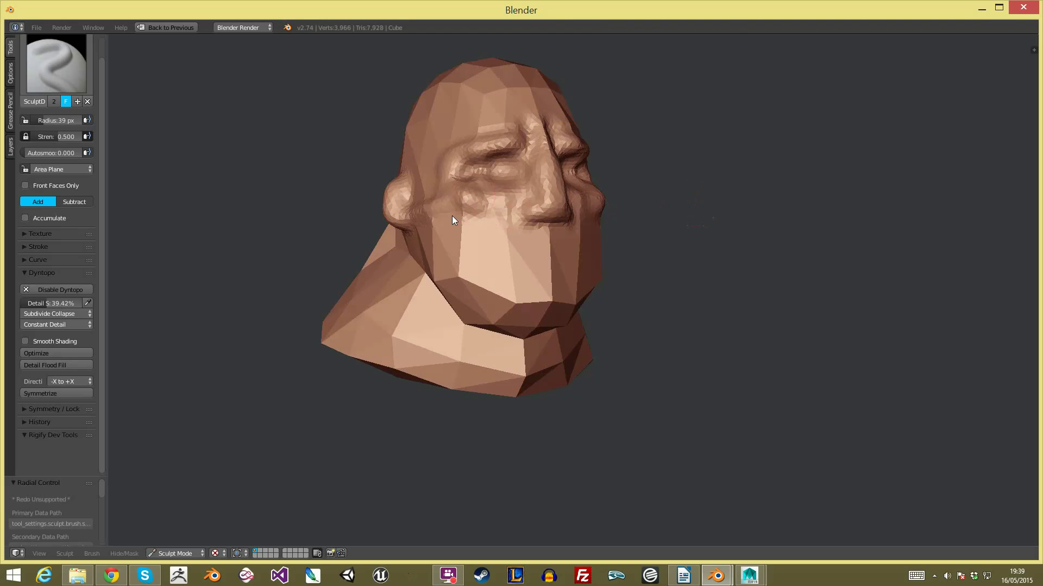
# Step: Resize the brush and sculpt the folds running from the nose down around the mouth
pyautogui.press('f')
pyautogui.click(508, 202)
pyautogui.moveTo(523, 190)
pyautogui.mouseDown()
pyautogui.moveTo(494, 215)
pyautogui.moveTo(500, 256)
pyautogui.moveTo(496, 217)
pyautogui.moveTo(523, 194)
pyautogui.moveTo(483, 214)
pyautogui.moveTo(506, 246)
pyautogui.moveTo(504, 232)
pyautogui.moveTo(492, 236)
pyautogui.moveTo(533, 236)
pyautogui.mouseUp()
pyautogui.click(526, 192)
# Step: Set the brush radius to 14 px and sculpt the mouth line and lips below the nose
pyautogui.press('f')
pyautogui.click(493, 231)
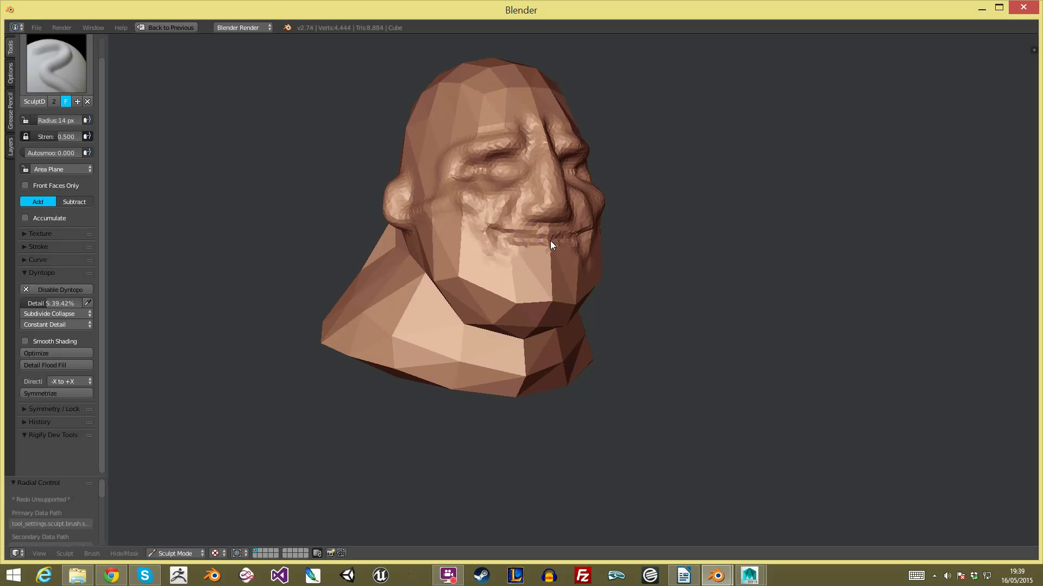
pyautogui.moveTo(566, 239); pyautogui.dragTo(455, 244, button='middle')
pyautogui.moveTo(465, 244); pyautogui.dragTo(488, 242)
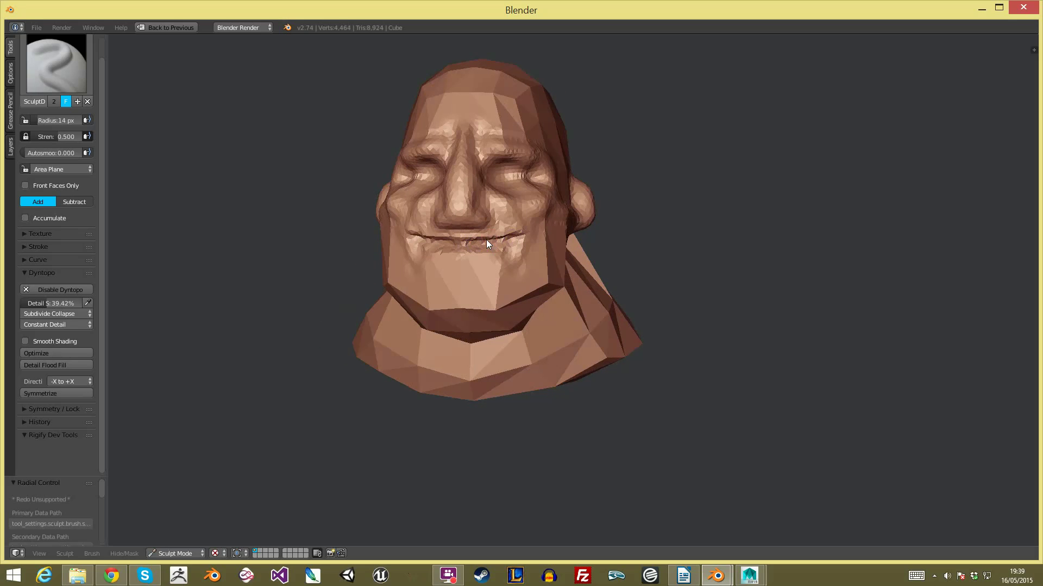
# Step: Refine the mouth line and lips with SculptDraw strokes on both sides of the face
pyautogui.moveTo(491, 237); pyautogui.dragTo(445, 245, button='middle')
pyautogui.moveTo(447, 246); pyautogui.dragTo(493, 239)
pyautogui.moveTo(493, 239)
pyautogui.mouseDown(button='middle')
pyautogui.moveTo(559, 240)
pyautogui.moveTo(512, 233)
pyautogui.mouseUp(button='middle')
pyautogui.moveTo(508, 229); pyautogui.dragTo(533, 237)
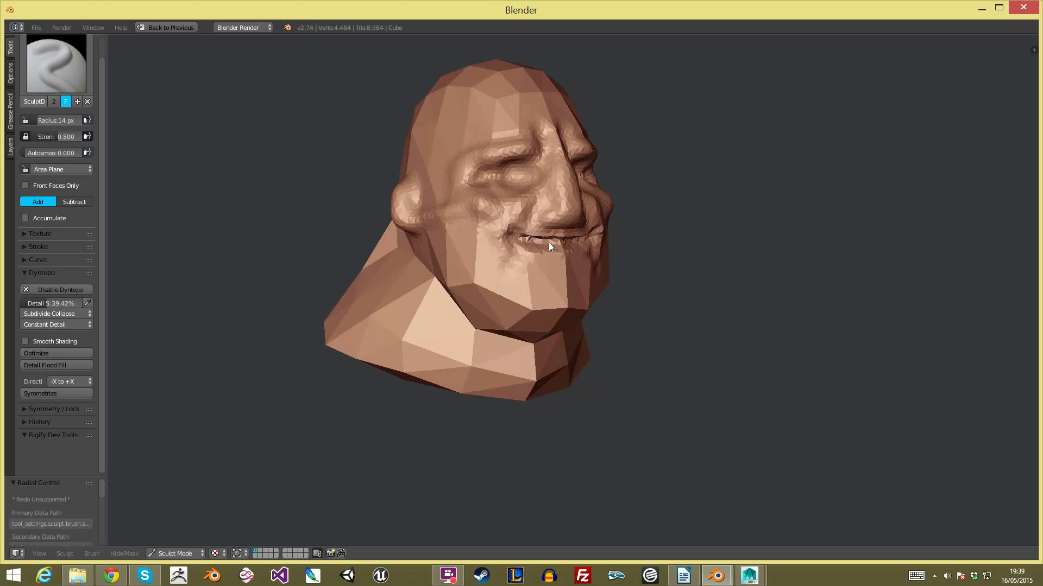
pyautogui.click(553, 209)
# Step: Set the brush radius to 15 px, carve the inner brow inward, and add strokes on the bridge of the nose
pyautogui.moveTo(552, 210)
pyautogui.mouseDown(button='middle')
pyautogui.moveTo(552, 192)
pyautogui.moveTo(523, 173)
pyautogui.mouseUp(button='middle')
pyautogui.press('f')
pyautogui.click(518, 173)
pyautogui.keyDown('ctrl'); pyautogui.moveTo(490, 148); pyautogui.dragTo(513, 164); pyautogui.keyUp('ctrl')
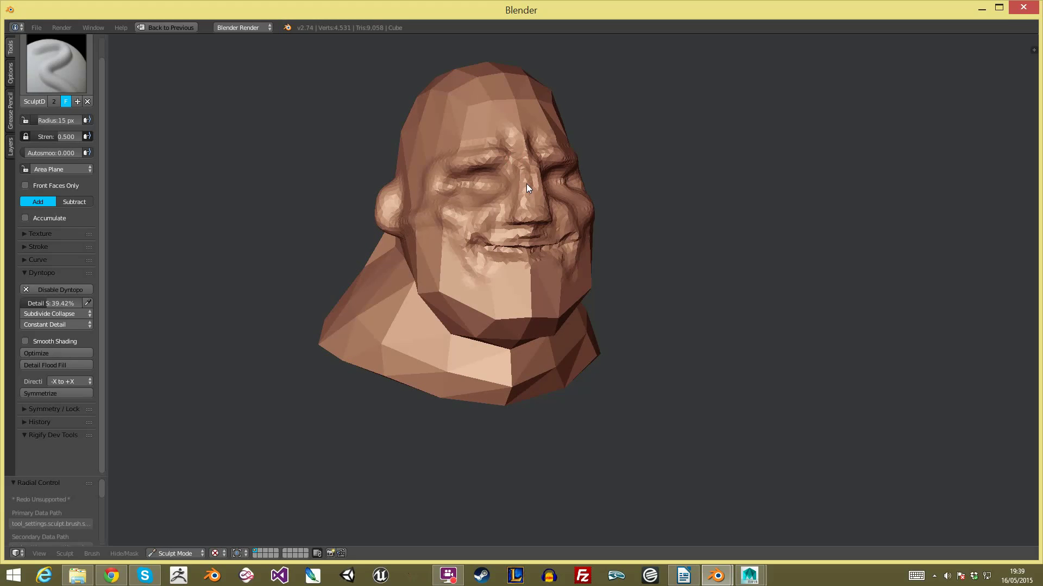
pyautogui.moveTo(539, 208); pyautogui.dragTo(450, 202, button='middle')
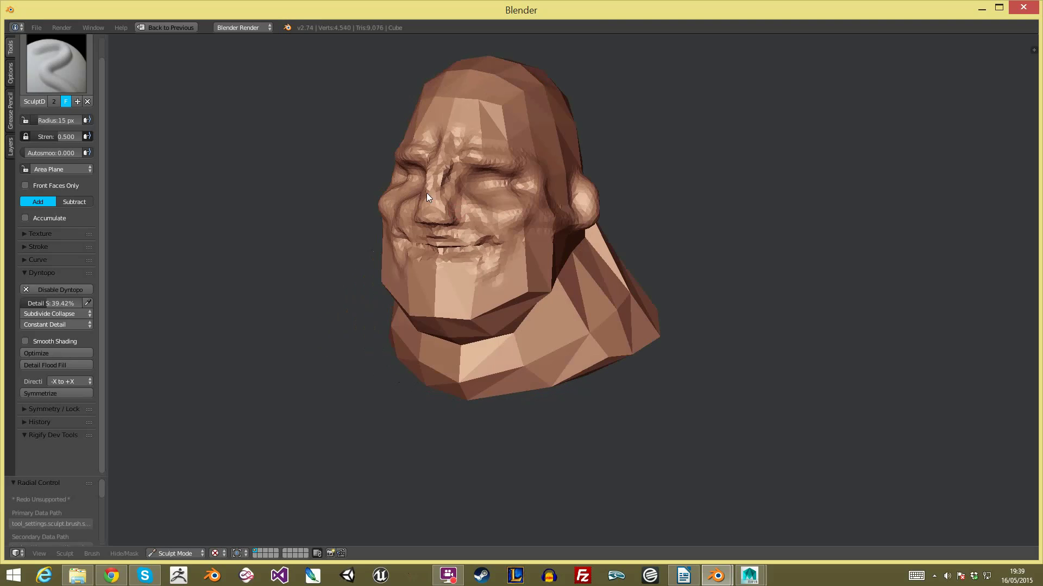
pyautogui.moveTo(448, 184); pyautogui.dragTo(439, 190)
pyautogui.moveTo(446, 194); pyautogui.dragTo(484, 204, button='middle')
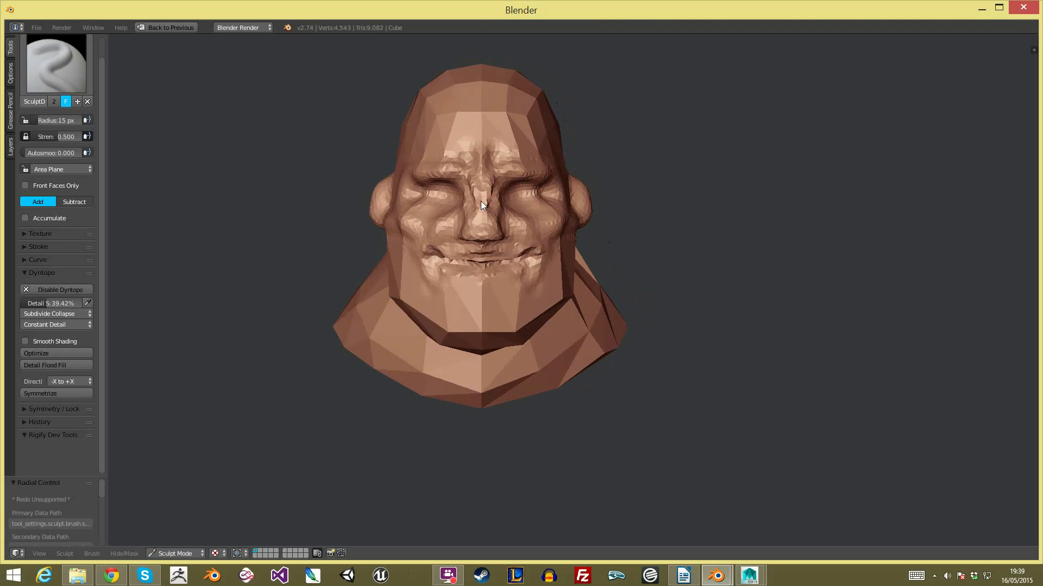
pyautogui.moveTo(461, 196); pyautogui.dragTo(464, 192)
# Step: Enlarge the brush to 48 px and sculpt over the faceted cheeks, chin and jawline
pyautogui.scroll(-2, 467, 235)
pyautogui.moveTo(471, 241)
pyautogui.mouseDown(button='middle')
pyautogui.moveTo(502, 260)
pyautogui.moveTo(489, 265)
pyautogui.moveTo(508, 239)
pyautogui.mouseUp(button='middle')
pyautogui.click(527, 271)
pyautogui.moveTo(462, 247)
pyautogui.mouseDown()
pyautogui.moveTo(510, 292)
pyautogui.moveTo(539, 289)
pyautogui.mouseUp()
pyautogui.moveTo(568, 281); pyautogui.dragTo(460, 278, button='middle')
pyautogui.press('f')
pyautogui.click(466, 285)
pyautogui.moveTo(467, 285)
pyautogui.mouseDown()
pyautogui.moveTo(551, 264)
pyautogui.moveTo(530, 287)
pyautogui.mouseUp()
pyautogui.moveTo(530, 288); pyautogui.dragTo(518, 284, button='middle')
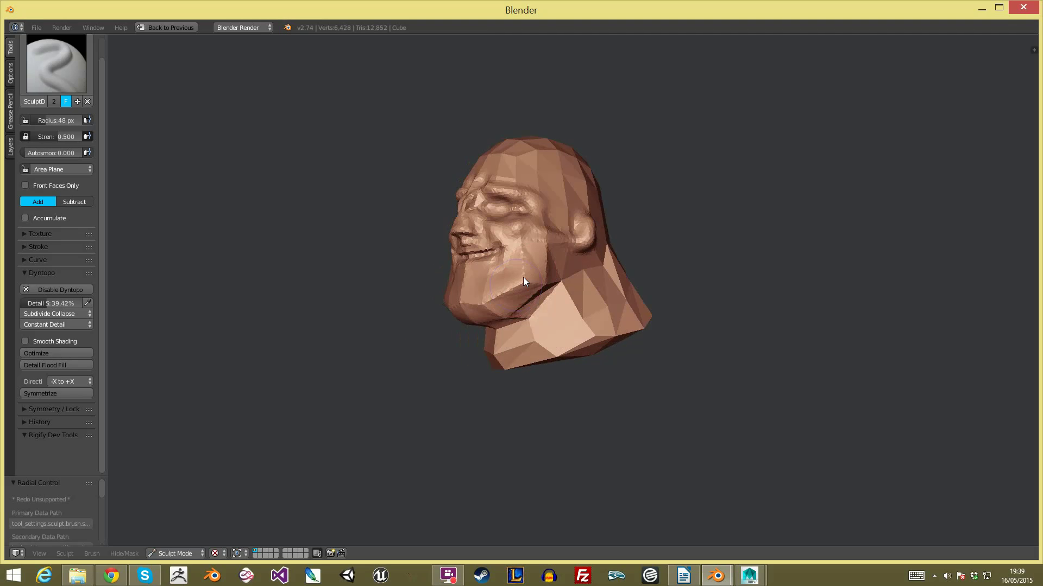
pyautogui.moveTo(545, 260); pyautogui.dragTo(507, 308)
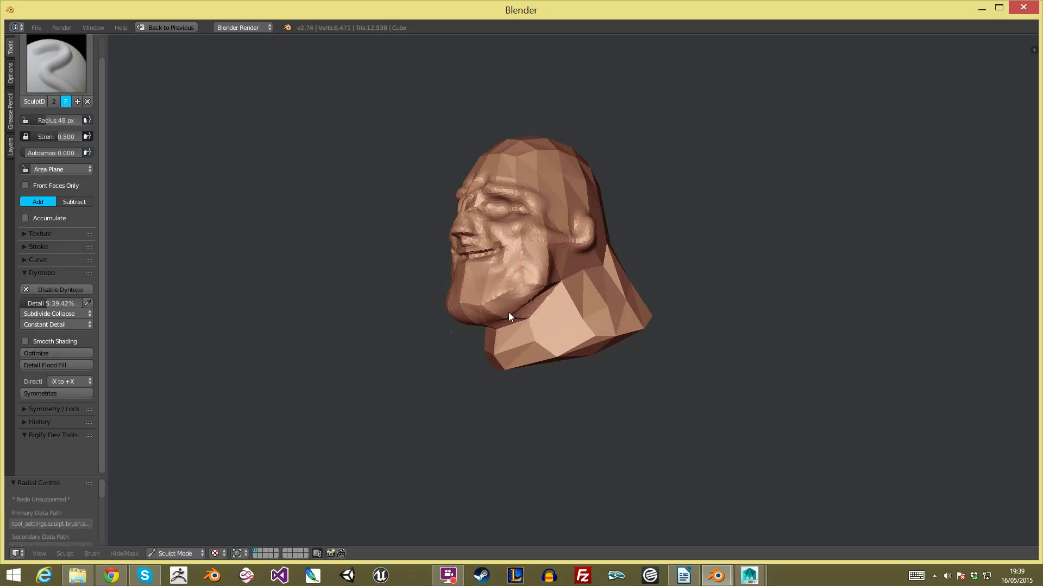
# Step: Sculpt across the front and side of the neck with broad SculptDraw strokes
pyautogui.moveTo(489, 314); pyautogui.dragTo(513, 302, button='middle')
pyautogui.moveTo(497, 332); pyautogui.dragTo(520, 353)
pyautogui.moveTo(565, 353); pyautogui.dragTo(524, 371, button='middle')
pyautogui.moveTo(535, 348); pyautogui.dragTo(662, 309)
pyautogui.moveTo(567, 335)
pyautogui.mouseDown()
pyautogui.moveTo(618, 289)
pyautogui.moveTo(547, 309)
pyautogui.mouseUp()
pyautogui.moveTo(546, 308)
pyautogui.mouseDown(button='middle')
pyautogui.moveTo(694, 286)
pyautogui.moveTo(672, 298)
pyautogui.moveTo(543, 282)
pyautogui.mouseUp(button='middle')
# Step: Switch to the Clay Strips brush with a 66 px radius and build up the neck around to its rear edge
pyautogui.click(65, 88)
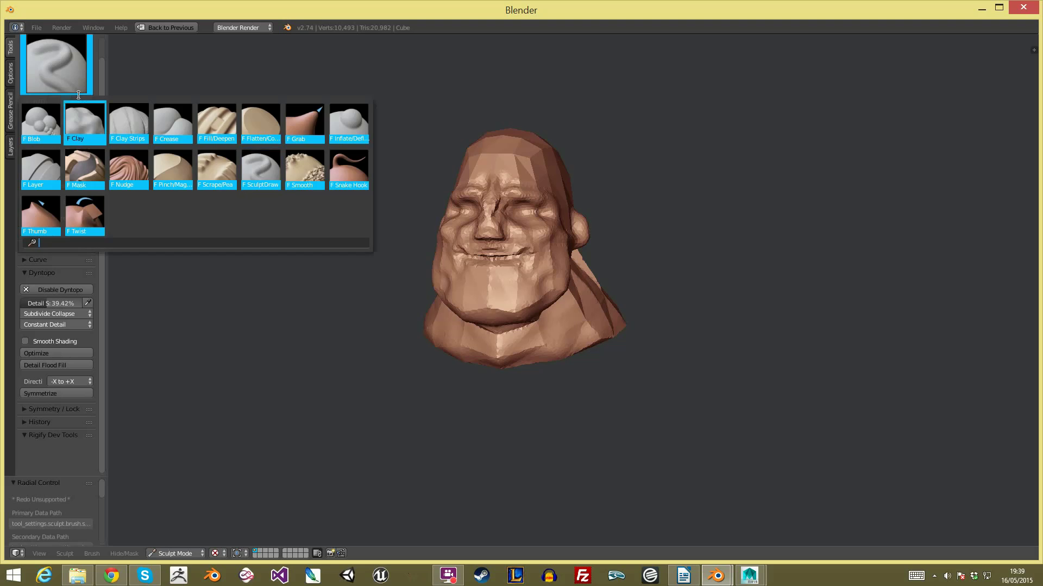
pyautogui.click(129, 124)
pyautogui.moveTo(414, 221); pyautogui.dragTo(486, 255, button='middle')
pyautogui.press('f')
pyautogui.click(478, 288)
pyautogui.moveTo(442, 333)
pyautogui.mouseDown()
pyautogui.moveTo(472, 354)
pyautogui.moveTo(535, 360)
pyautogui.mouseUp()
pyautogui.moveTo(568, 361); pyautogui.dragTo(510, 356, button='middle')
pyautogui.moveTo(619, 328)
pyautogui.mouseDown(button='middle')
pyautogui.moveTo(624, 304)
pyautogui.moveTo(536, 306)
pyautogui.mouseUp(button='middle')
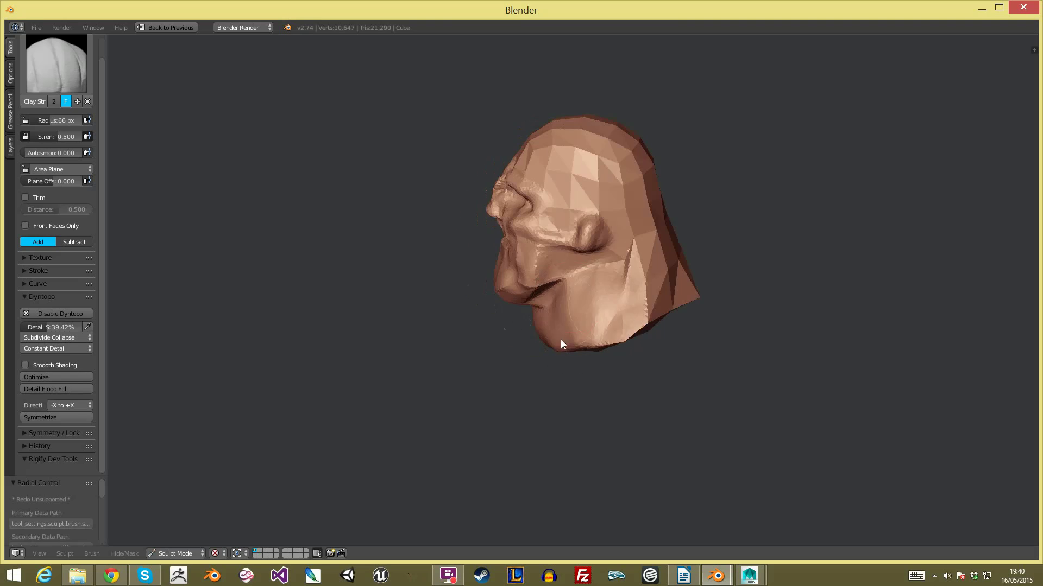
pyautogui.moveTo(593, 341); pyautogui.dragTo(557, 320, button='middle')
pyautogui.moveTo(700, 296)
pyautogui.mouseDown()
pyautogui.moveTo(584, 340)
pyautogui.moveTo(692, 270)
pyautogui.moveTo(621, 260)
pyautogui.moveTo(631, 181)
pyautogui.moveTo(673, 258)
pyautogui.mouseUp()
pyautogui.moveTo(673, 258); pyautogui.dragTo(711, 234, button='middle')
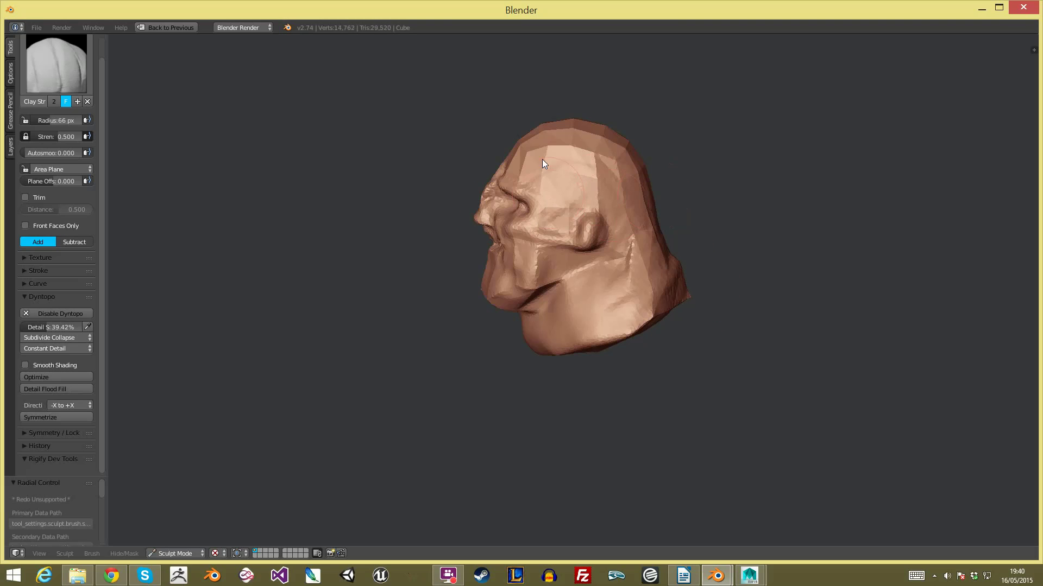
# Step: Round out the faceted forehead and side of the skull with Clay Strips strokes
pyautogui.moveTo(628, 145); pyautogui.dragTo(645, 174, button='middle')
pyautogui.moveTo(500, 160); pyautogui.dragTo(595, 150)
pyautogui.moveTo(597, 146); pyautogui.dragTo(673, 161, button='middle')
pyautogui.moveTo(514, 149); pyautogui.dragTo(531, 170, button='middle')
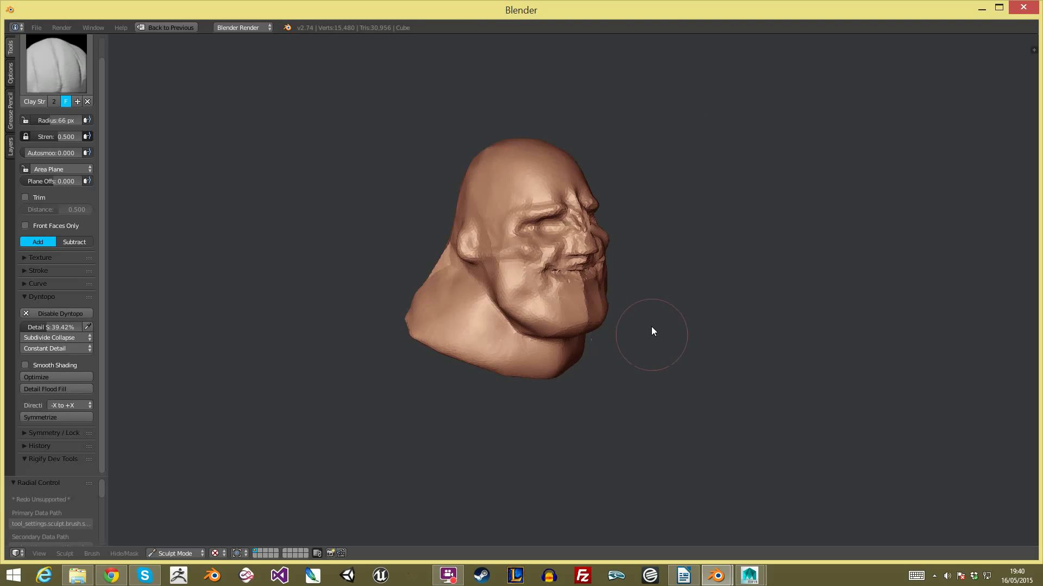
# Step: Add Clay Strips strokes over the lower back of the neck
pyautogui.moveTo(651, 340); pyautogui.dragTo(589, 319, button='middle')
pyautogui.moveTo(662, 291); pyautogui.dragTo(667, 259, button='middle')
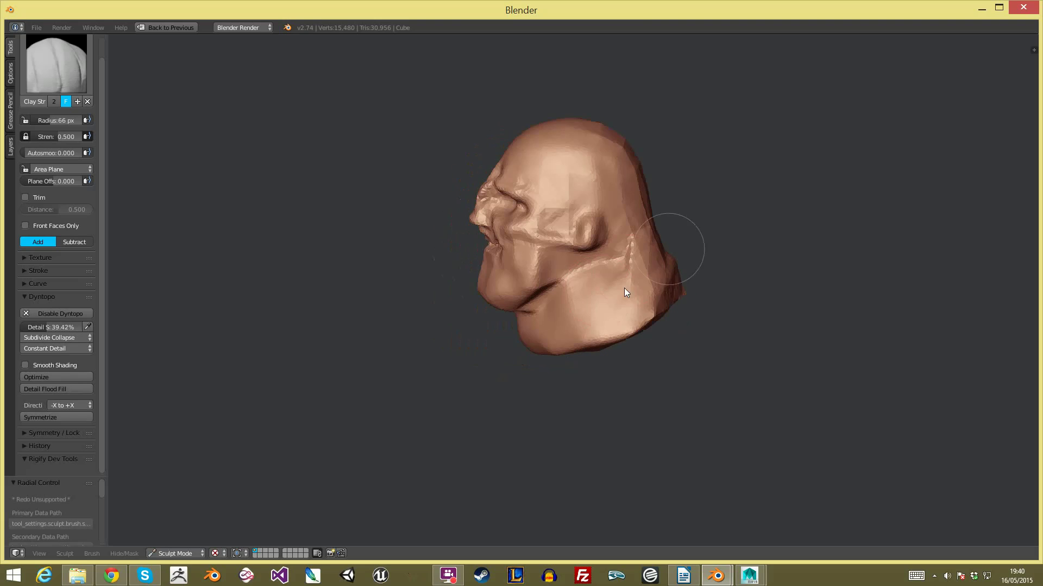
pyautogui.moveTo(681, 318); pyautogui.dragTo(656, 320, button='middle')
pyautogui.moveTo(636, 333); pyautogui.dragTo(690, 293)
# Step: Examine the VBOs option in the System section of the user preferences, then close the preferences
pyautogui.hotkey('ctrl', 'alt', 'u')
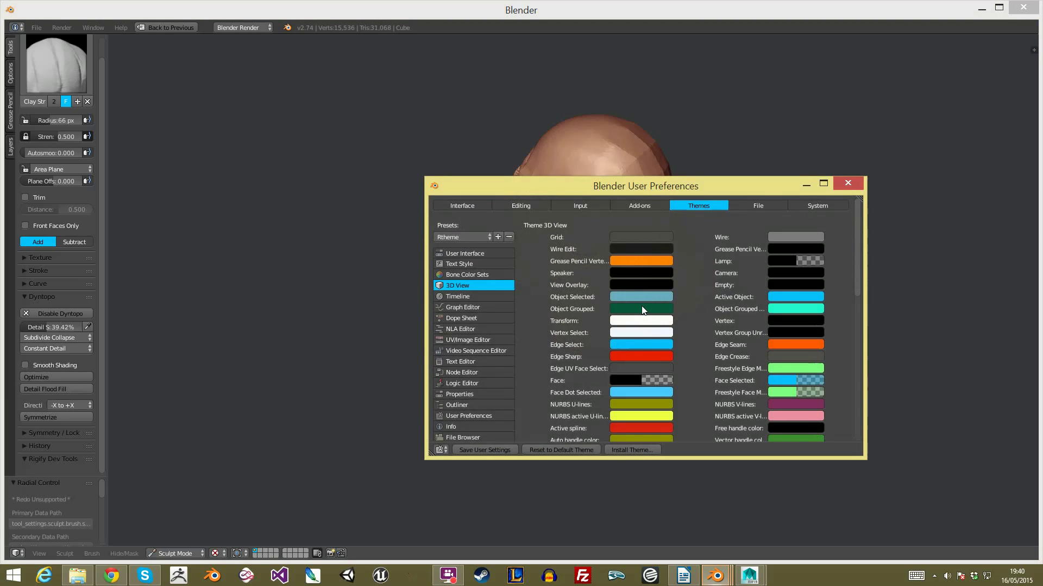
pyautogui.click(639, 204)
pyautogui.moveTo(679, 185); pyautogui.dragTo(526, 158)
pyautogui.click(621, 180)
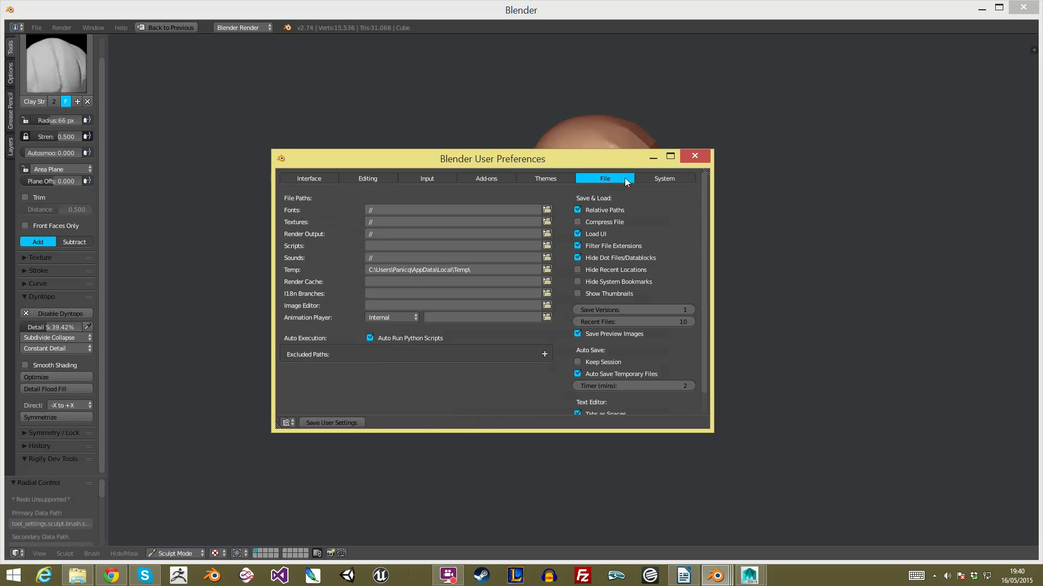
pyautogui.click(664, 178)
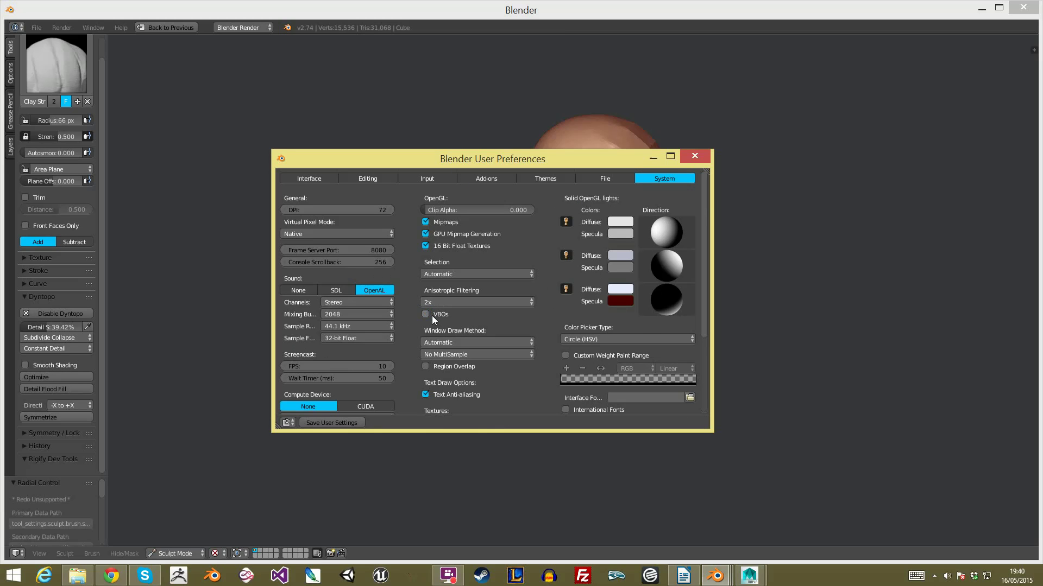
pyautogui.click(698, 159)
pyautogui.moveTo(663, 233); pyautogui.dragTo(798, 214, button='middle')
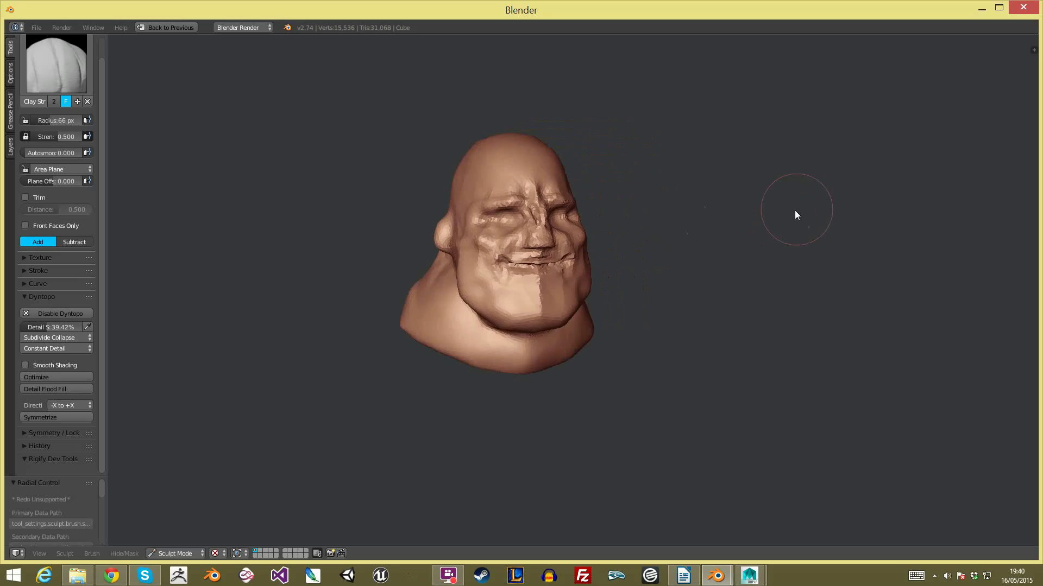
pyautogui.scroll(4, 673, 177)
pyautogui.moveTo(720, 227)
pyautogui.mouseDown(button='middle')
pyautogui.moveTo(642, 210)
pyautogui.moveTo(637, 270)
pyautogui.moveTo(612, 219)
pyautogui.moveTo(651, 228)
pyautogui.mouseUp(button='middle')
pyautogui.scroll(-3, 630, 266)
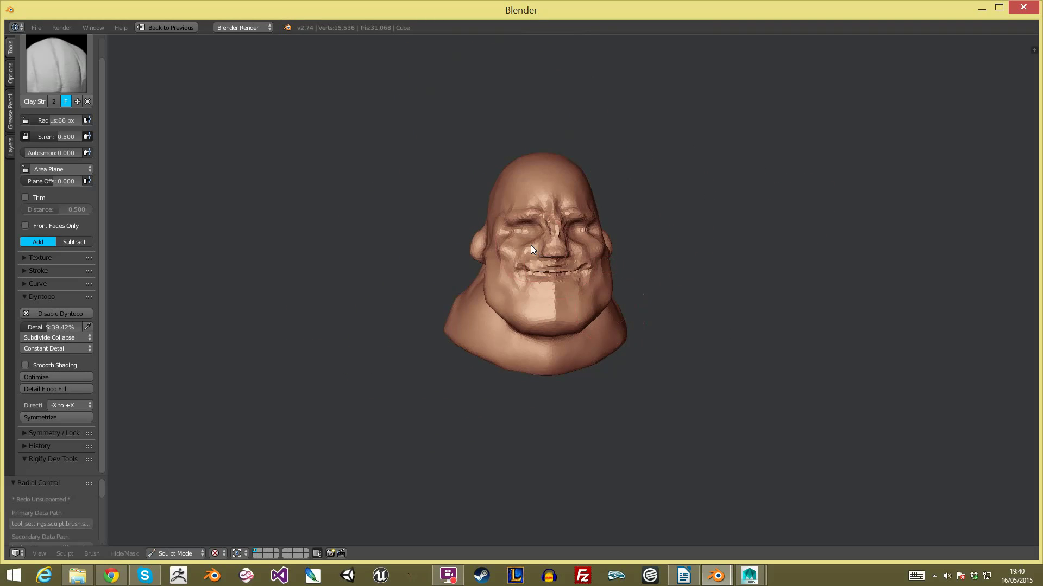
# Step: Switch to the Grab brush, adjust its radius, and reshape the chin and sides of the jaw
pyautogui.press('g')
pyautogui.moveTo(539, 229); pyautogui.dragTo(545, 216, button='middle')
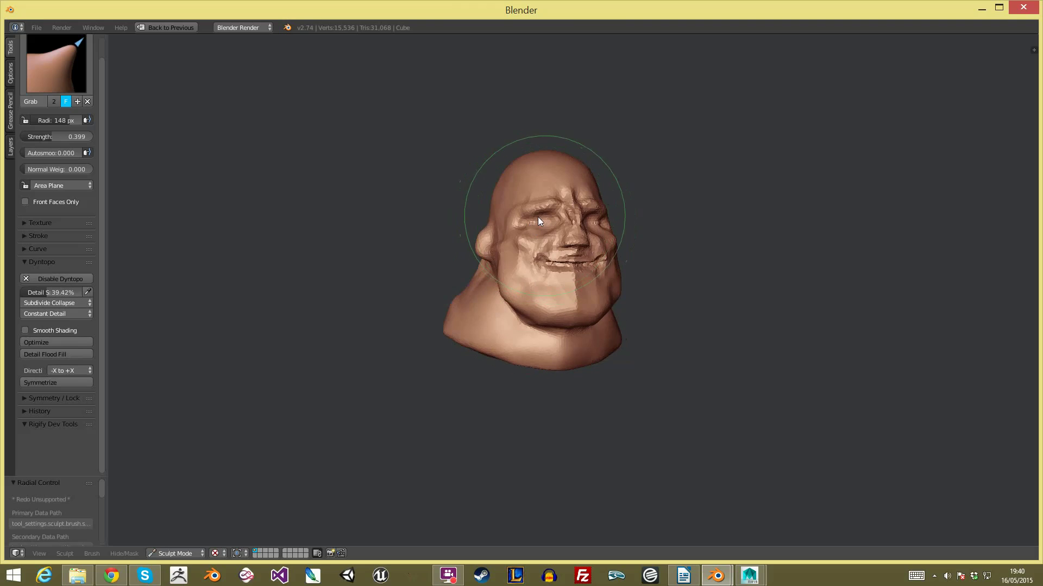
pyautogui.press('f')
pyautogui.click(529, 219)
pyautogui.moveTo(537, 320); pyautogui.dragTo(527, 329, button='middle')
pyautogui.press('f')
pyautogui.click(538, 305)
pyautogui.moveTo(507, 322); pyautogui.dragTo(554, 330)
pyautogui.press('f')
pyautogui.click(538, 322)
pyautogui.moveTo(485, 300); pyautogui.dragTo(495, 301)
# Step: Resize the Grab brush and pull the ear slightly outward from the head
pyautogui.press('f')
pyautogui.click(461, 300)
pyautogui.press('f')
pyautogui.click(458, 263)
pyautogui.moveTo(458, 262)
pyautogui.mouseDown(button='middle')
pyautogui.moveTo(523, 262)
pyautogui.moveTo(517, 249)
pyautogui.moveTo(577, 225)
pyautogui.moveTo(575, 247)
pyautogui.moveTo(549, 250)
pyautogui.mouseUp(button='middle')
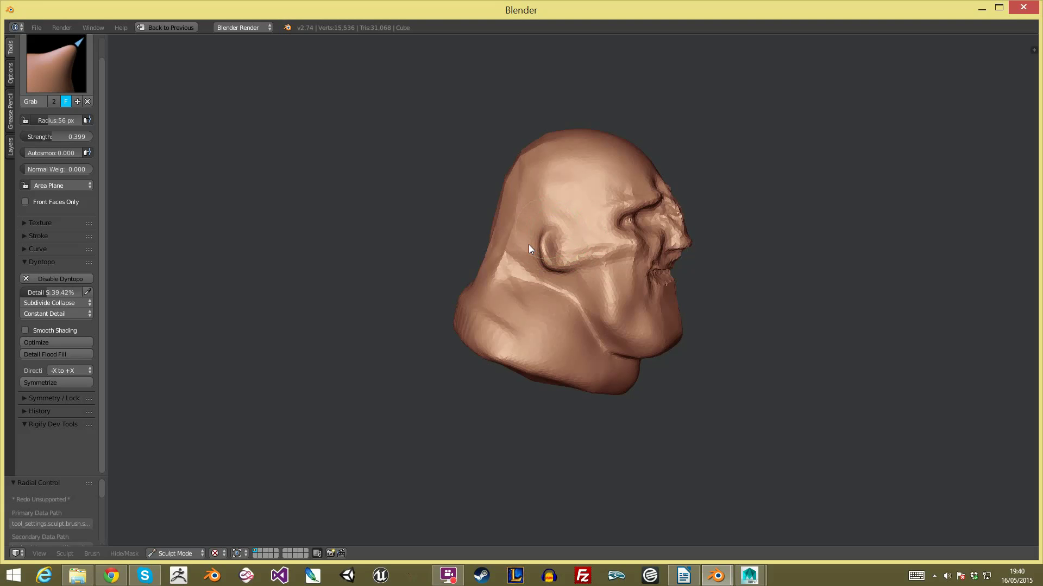
pyautogui.moveTo(540, 276); pyautogui.dragTo(474, 268, button='middle')
pyautogui.press('f')
pyautogui.click(450, 228)
pyautogui.moveTo(452, 232); pyautogui.dragTo(443, 233)
# Step: Switch back to Clay Strips, adjust the brush radius, and build up muscle forms on the side of the neck
pyautogui.click(32, 83)
pyautogui.click(129, 123)
pyautogui.keyDown('shift'); pyautogui.moveTo(551, 158); pyautogui.dragTo(534, 204, button='middle'); pyautogui.keyUp('shift')
pyautogui.moveTo(536, 209); pyautogui.dragTo(604, 217, button='middle')
pyautogui.press('f')
pyautogui.click(522, 207)
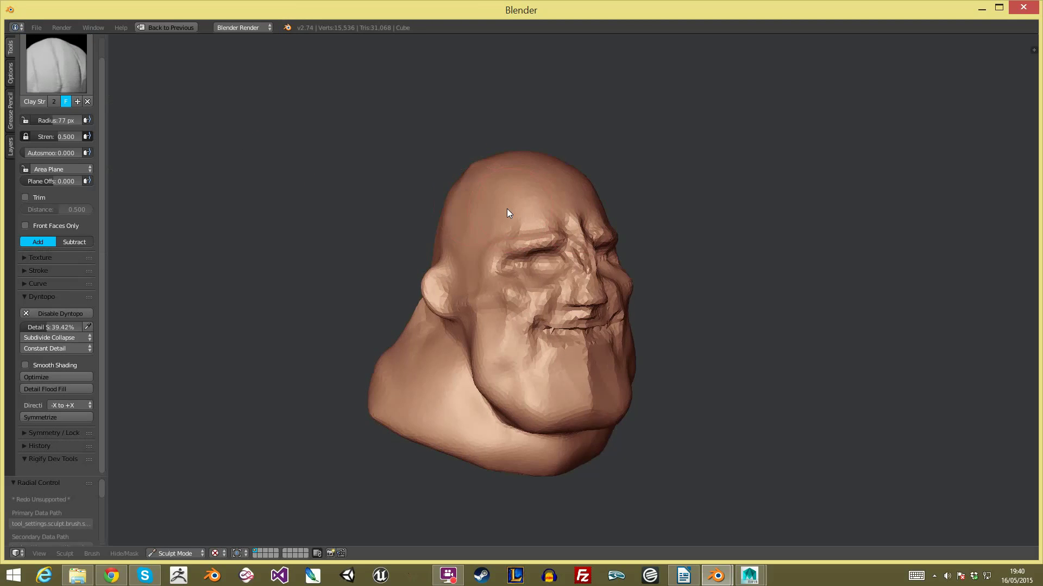
pyautogui.moveTo(362, 328); pyautogui.dragTo(376, 333, button='middle')
pyautogui.press('f')
pyautogui.click(360, 335)
pyautogui.moveTo(381, 380)
pyautogui.mouseDown()
pyautogui.moveTo(428, 331)
pyautogui.moveTo(429, 314)
pyautogui.mouseUp()
pyautogui.moveTo(409, 359); pyautogui.dragTo(448, 329)
pyautogui.moveTo(391, 402)
pyautogui.mouseDown()
pyautogui.moveTo(445, 350)
pyautogui.moveTo(493, 410)
pyautogui.mouseUp()
# Step: Set the brush radius to 64 px and strength to 0.684, and lay more strokes along the neck toward its lower front
pyautogui.press('f')
pyautogui.click(460, 385)
pyautogui.moveTo(413, 386); pyautogui.dragTo(478, 433)
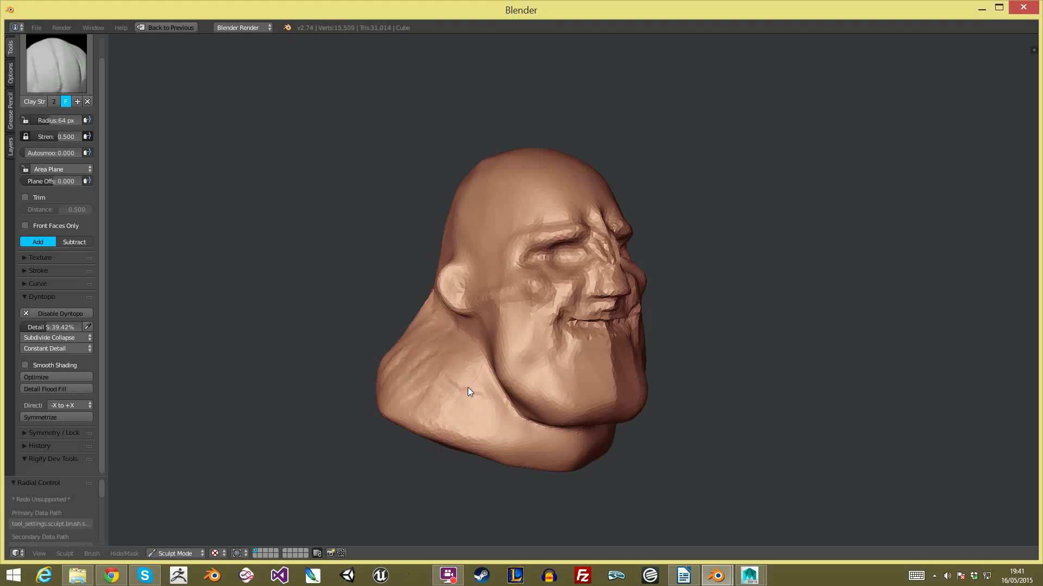
pyautogui.moveTo(448, 357); pyautogui.dragTo(529, 436)
pyautogui.keyDown('shift'); pyautogui.moveTo(477, 383); pyautogui.dragTo(443, 272, button='middle'); pyautogui.keyUp('shift')
pyautogui.hotkey('shift', 'f')
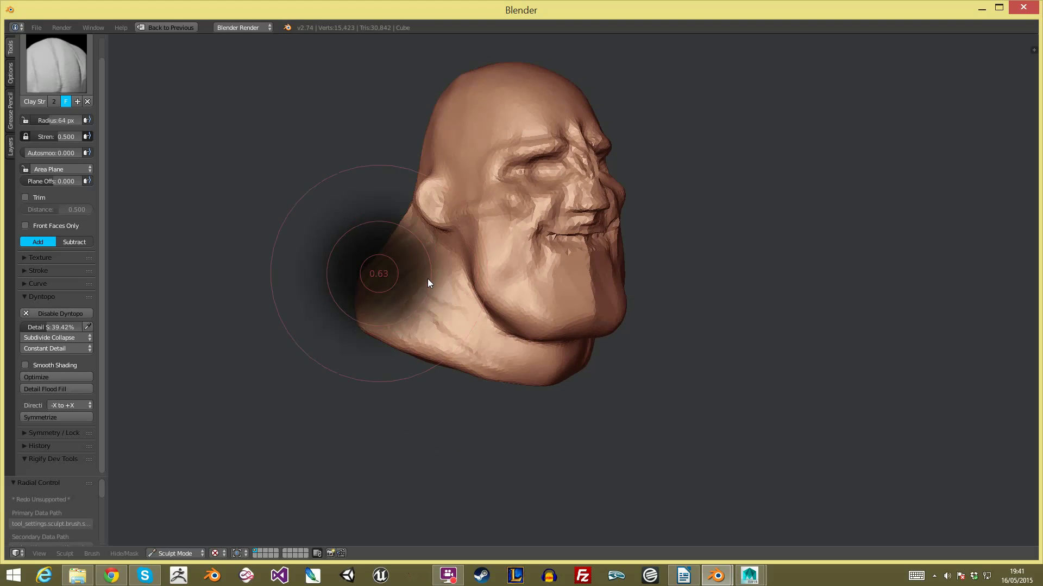
pyautogui.click(432, 283)
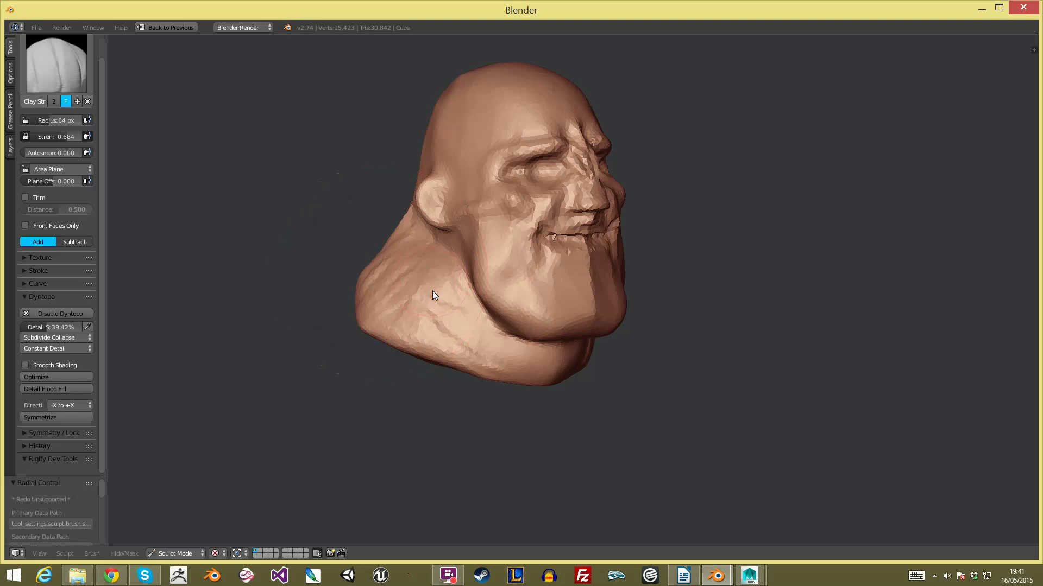
pyautogui.moveTo(429, 323)
pyautogui.mouseDown()
pyautogui.moveTo(539, 374)
pyautogui.moveTo(502, 376)
pyautogui.mouseUp()
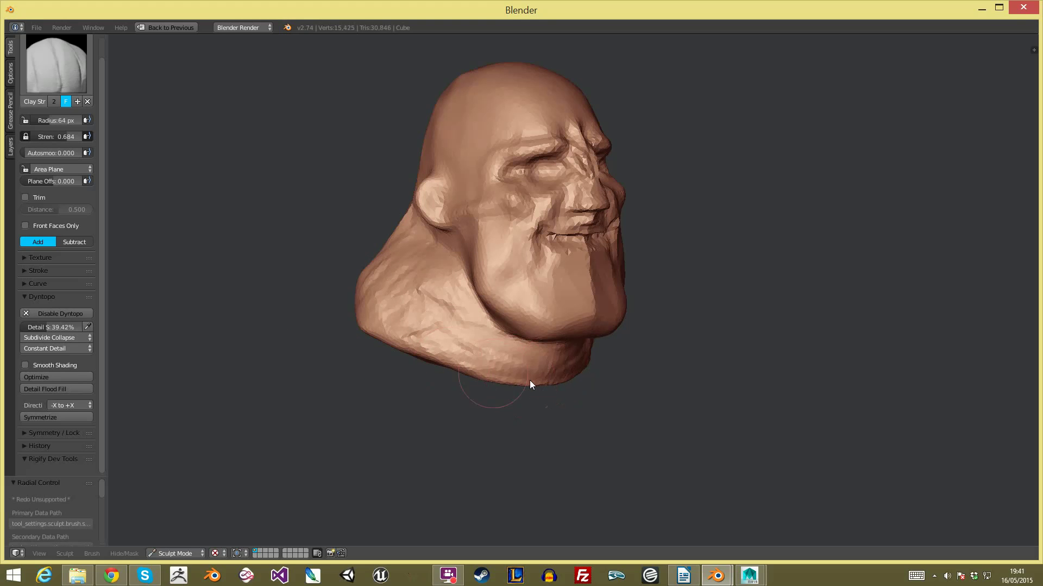
# Step: Reduce the brush radius to 45 px and stroke along the jawline from below the ear to the chin
pyautogui.press('[')
pyautogui.press('[')
pyautogui.press('[')
pyautogui.moveTo(493, 287); pyautogui.dragTo(674, 210, button='middle')
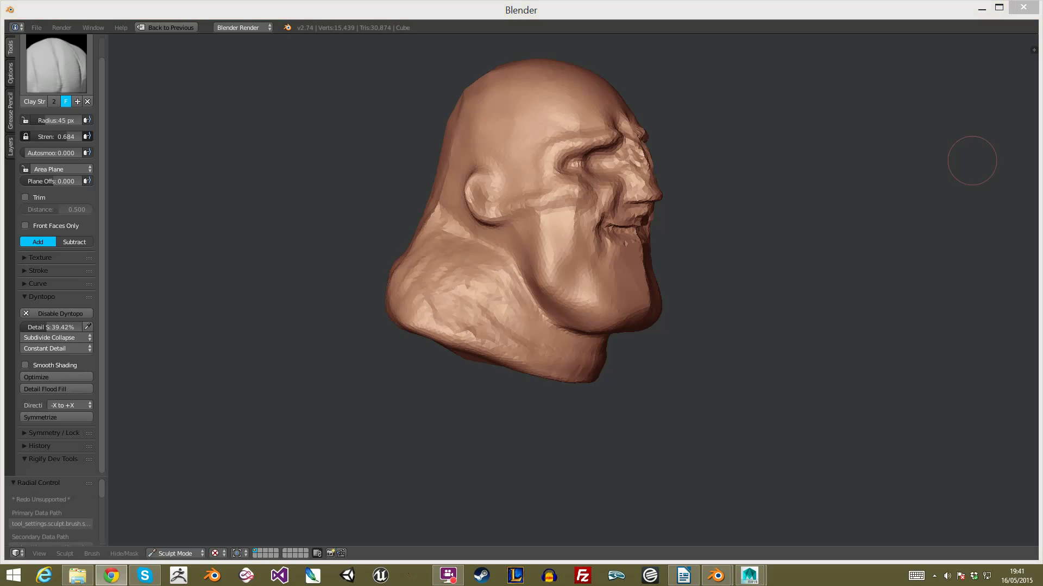
pyautogui.click(920, 383)
pyautogui.moveTo(518, 234)
pyautogui.mouseDown()
pyautogui.moveTo(525, 272)
pyautogui.moveTo(625, 323)
pyautogui.mouseUp()
pyautogui.moveTo(702, 337)
pyautogui.mouseDown(button='middle')
pyautogui.moveTo(603, 329)
pyautogui.moveTo(559, 272)
pyautogui.moveTo(496, 277)
pyautogui.mouseUp(button='middle')
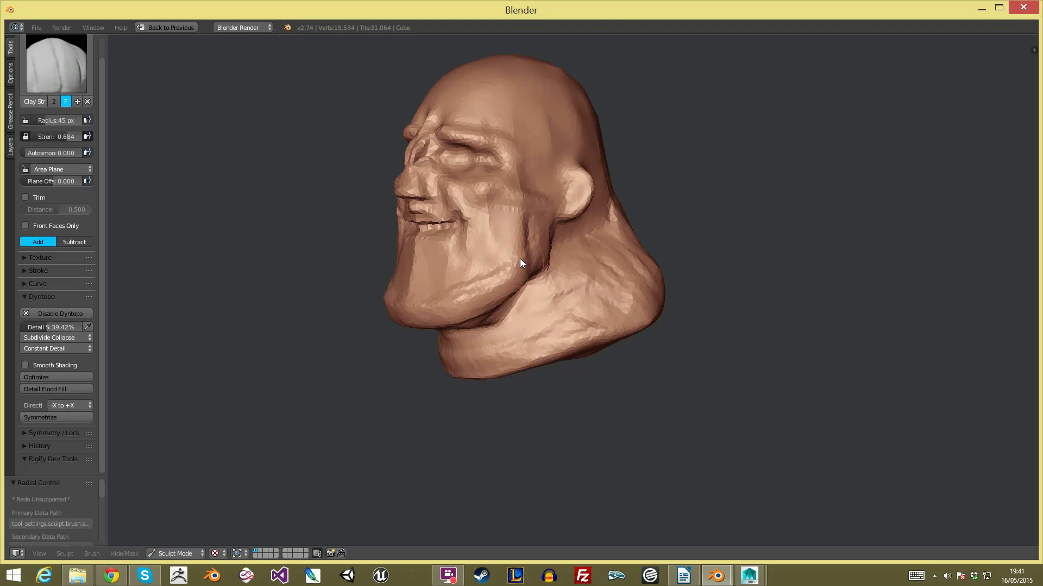
# Step: Fill out the lower jaw and chin with Clay Strips strokes and smooth the underside of the chin
pyautogui.moveTo(487, 287); pyautogui.dragTo(415, 293)
pyautogui.moveTo(536, 259)
pyautogui.mouseDown()
pyautogui.moveTo(434, 282)
pyautogui.moveTo(430, 295)
pyautogui.moveTo(415, 277)
pyautogui.moveTo(434, 279)
pyautogui.moveTo(419, 261)
pyautogui.moveTo(477, 257)
pyautogui.moveTo(455, 282)
pyautogui.mouseUp()
pyautogui.moveTo(505, 282); pyautogui.dragTo(673, 280, button='middle')
pyautogui.moveTo(451, 306)
pyautogui.mouseDown()
pyautogui.moveTo(477, 318)
pyautogui.moveTo(485, 301)
pyautogui.mouseUp()
pyautogui.moveTo(435, 291); pyautogui.dragTo(480, 295, button='middle')
pyautogui.moveTo(529, 314)
pyautogui.keyDown('shift'); pyautogui.mouseDown()
pyautogui.moveTo(568, 289)
pyautogui.moveTo(527, 276)
pyautogui.moveTo(473, 282)
pyautogui.moveTo(526, 326)
pyautogui.mouseUp(); pyautogui.keyUp('shift')
pyautogui.moveTo(471, 298)
pyautogui.mouseDown()
pyautogui.moveTo(544, 332)
pyautogui.moveTo(576, 329)
pyautogui.mouseUp()
pyautogui.moveTo(484, 331); pyautogui.dragTo(516, 247, button='middle')
# Step: Build up the jaw corner and lower cheek with Clay Strips strokes, checking the form from both sides
pyautogui.moveTo(516, 247)
pyautogui.mouseDown()
pyautogui.moveTo(477, 296)
pyautogui.moveTo(535, 254)
pyautogui.mouseUp()
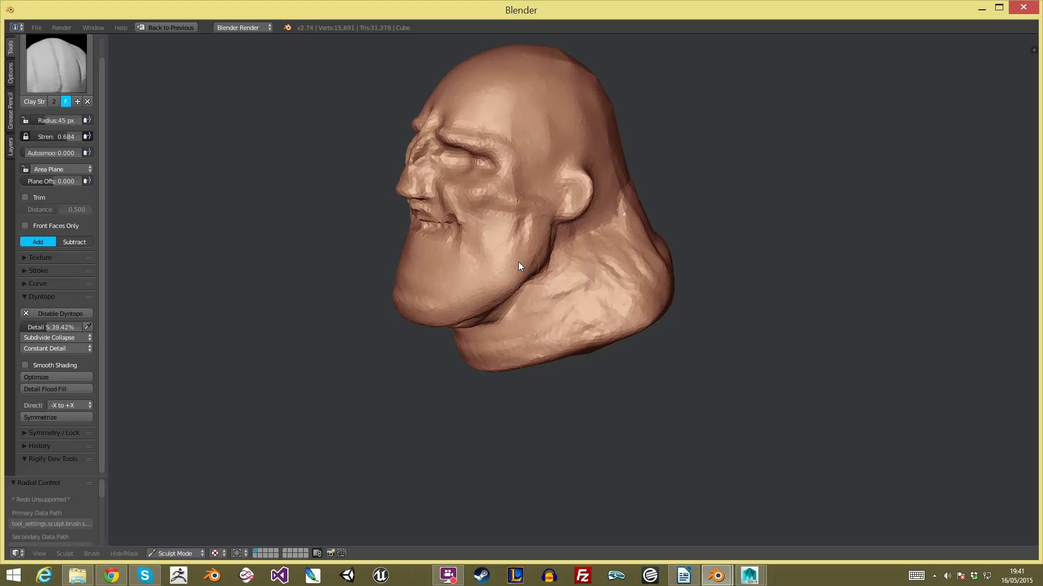
pyautogui.moveTo(502, 278)
pyautogui.mouseDown()
pyautogui.moveTo(534, 266)
pyautogui.moveTo(509, 239)
pyautogui.moveTo(518, 233)
pyautogui.moveTo(523, 273)
pyautogui.moveTo(488, 268)
pyautogui.moveTo(517, 269)
pyautogui.mouseUp()
pyautogui.moveTo(517, 270)
pyautogui.mouseDown(button='middle')
pyautogui.moveTo(621, 299)
pyautogui.moveTo(593, 240)
pyautogui.moveTo(459, 254)
pyautogui.moveTo(555, 236)
pyautogui.mouseUp(button='middle')
pyautogui.scroll(2, 592, 236)
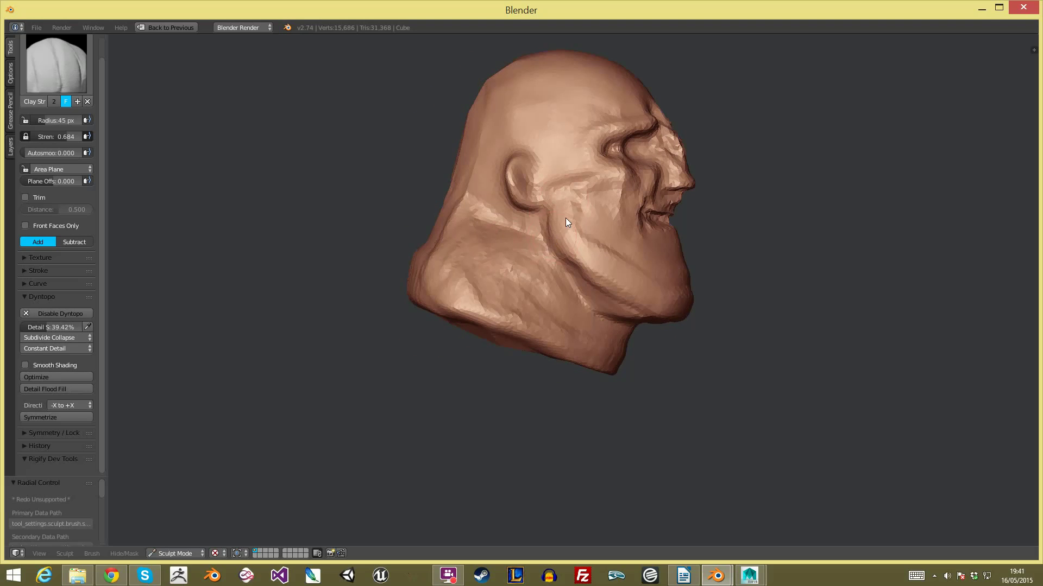
pyautogui.moveTo(552, 239); pyautogui.dragTo(592, 255)
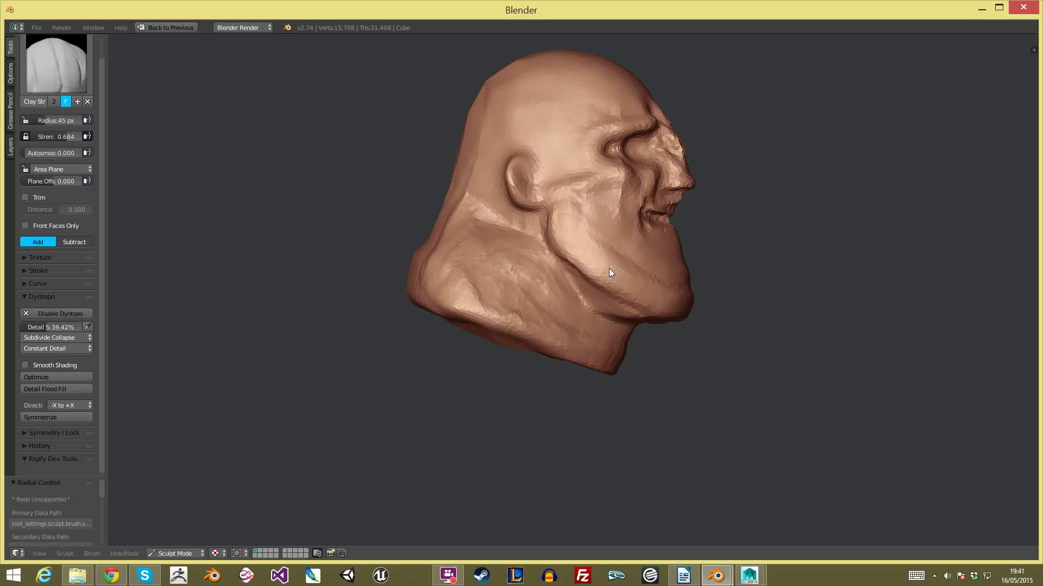
pyautogui.moveTo(646, 279); pyautogui.dragTo(542, 286, button='middle')
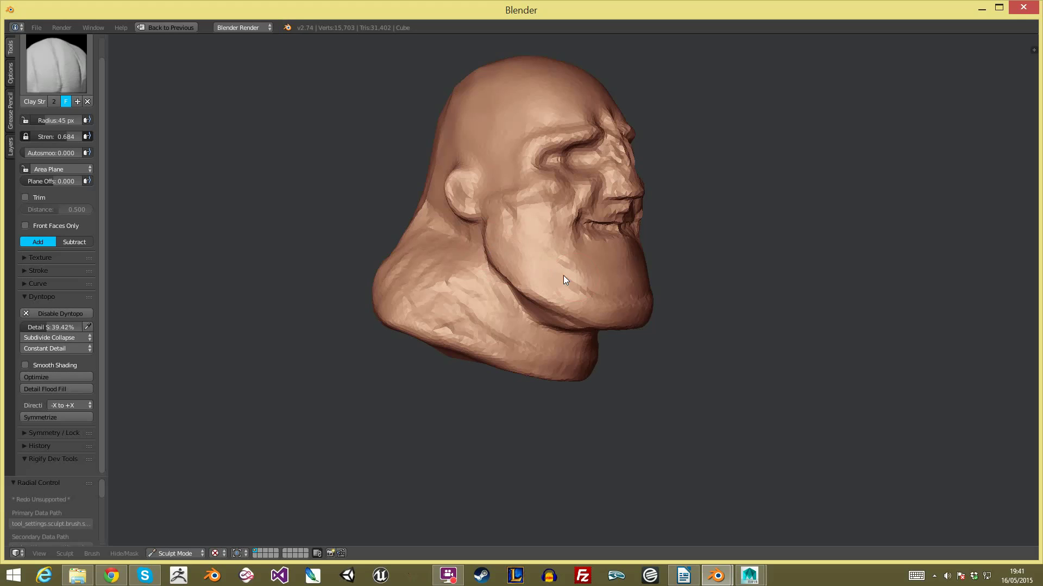
pyautogui.moveTo(560, 298); pyautogui.dragTo(569, 295)
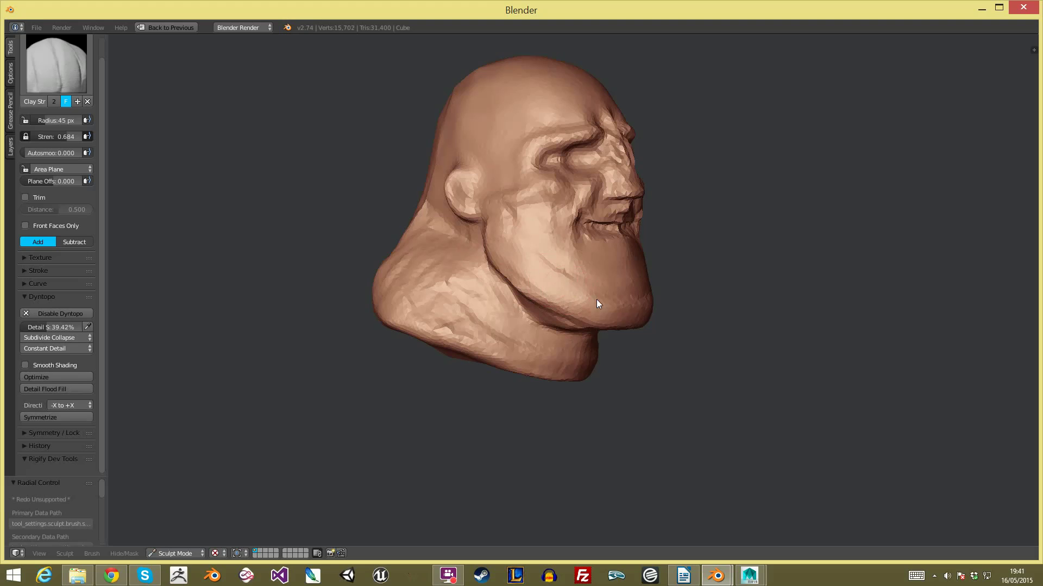
pyautogui.moveTo(682, 311); pyautogui.dragTo(535, 296, button='middle')
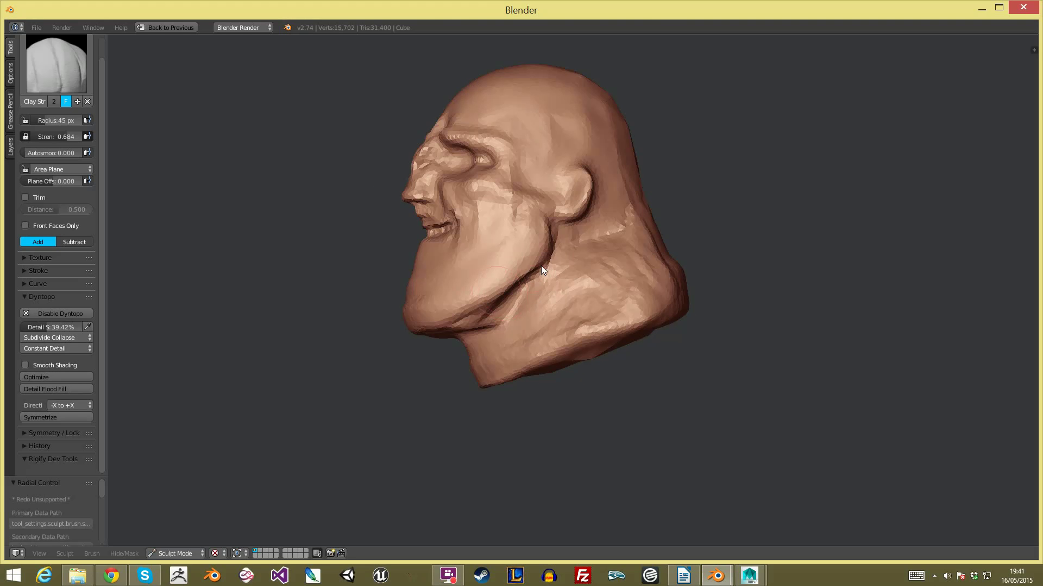
pyautogui.moveTo(526, 268); pyautogui.dragTo(473, 293)
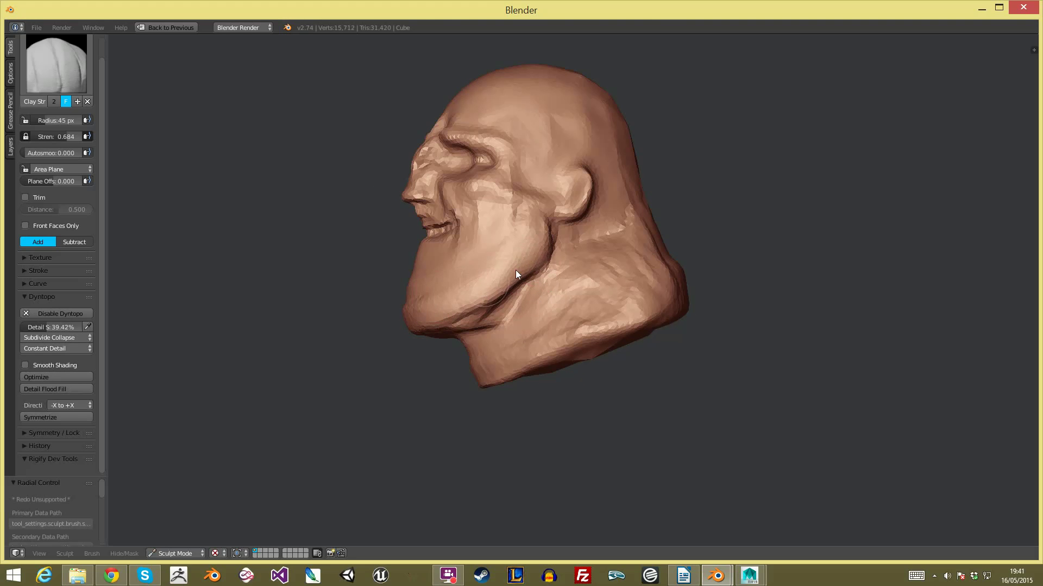
# Step: Reduce the Clay Strips brush radius and shape the area just beneath the mouth
pyautogui.press('f')
pyautogui.click(534, 260)
pyautogui.scroll(-3, 520, 309)
pyautogui.moveTo(520, 310); pyautogui.dragTo(644, 317, button='middle')
pyautogui.moveTo(589, 344)
pyautogui.keyDown('ctrl'); pyautogui.mouseDown(button='middle')
pyautogui.moveTo(558, 288)
pyautogui.moveTo(571, 241)
pyautogui.mouseUp(button='middle'); pyautogui.keyUp('ctrl')
pyautogui.press('f')
pyautogui.click(549, 224)
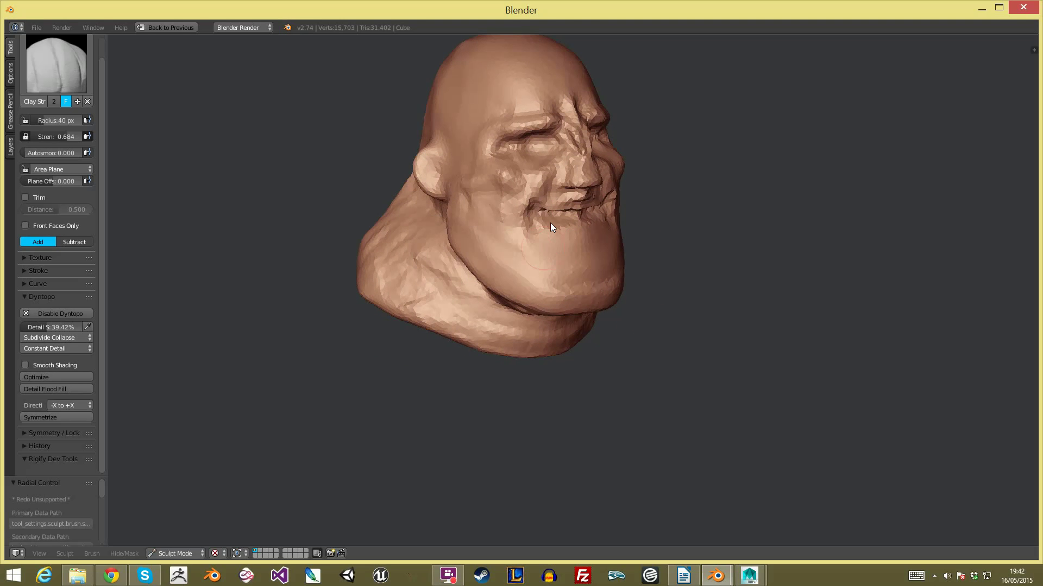
pyautogui.moveTo(771, 301); pyautogui.dragTo(540, 232, button='middle')
pyautogui.press('f')
pyautogui.moveTo(524, 230)
pyautogui.mouseDown()
pyautogui.moveTo(549, 236)
pyautogui.moveTo(452, 215)
pyautogui.moveTo(556, 235)
pyautogui.mouseUp()
# Step: Reduce the brush radius to 21 px and add finer strokes below the lower lip and along the jaw edge
pyautogui.moveTo(550, 262)
pyautogui.mouseDown(button='middle')
pyautogui.moveTo(422, 289)
pyautogui.moveTo(504, 265)
pyautogui.mouseUp(button='middle')
pyautogui.press('f')
pyautogui.click(438, 301)
pyautogui.moveTo(504, 265)
pyautogui.mouseDown()
pyautogui.moveTo(438, 272)
pyautogui.moveTo(476, 278)
pyautogui.moveTo(454, 299)
pyautogui.mouseUp()
pyautogui.press('f')
pyautogui.click(442, 251)
pyautogui.moveTo(442, 252)
pyautogui.mouseDown()
pyautogui.moveTo(400, 266)
pyautogui.moveTo(496, 239)
pyautogui.mouseUp()
pyautogui.moveTo(449, 250)
pyautogui.mouseDown(button='middle')
pyautogui.moveTo(539, 262)
pyautogui.moveTo(536, 233)
pyautogui.moveTo(547, 256)
pyautogui.moveTo(488, 285)
pyautogui.moveTo(485, 310)
pyautogui.mouseUp(button='middle')
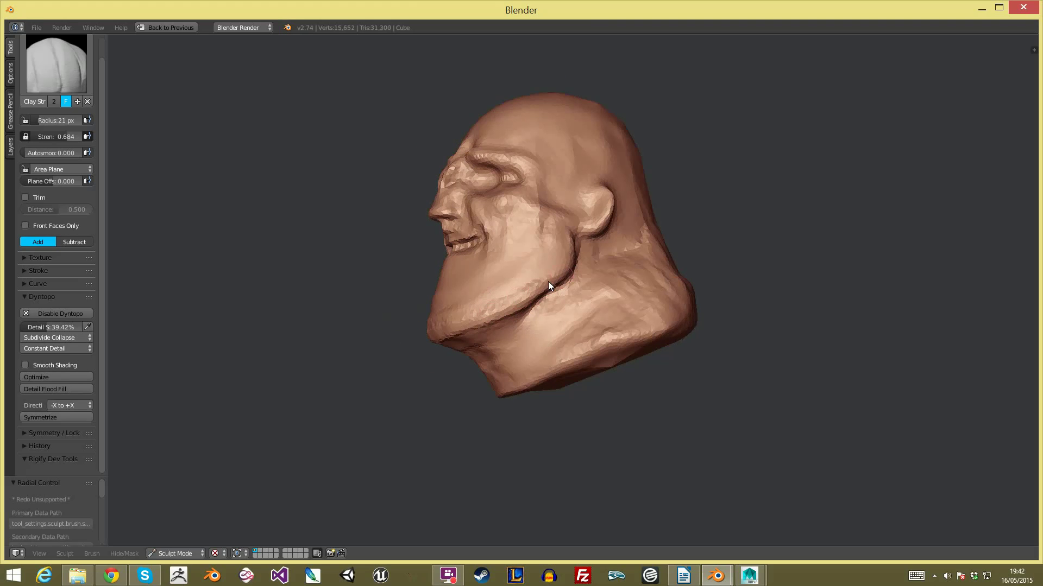
pyautogui.moveTo(492, 307); pyautogui.dragTo(466, 314)
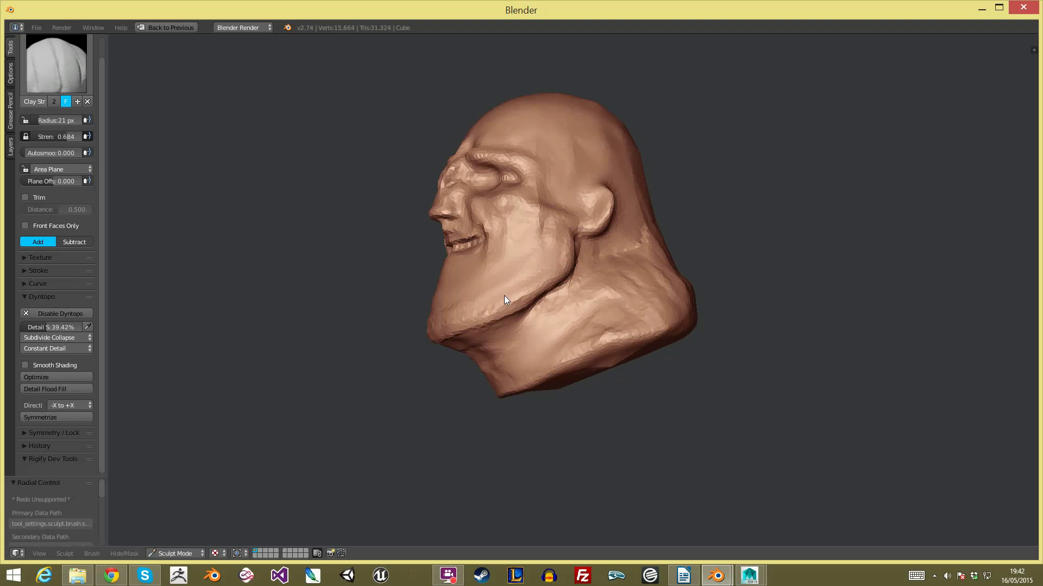
# Step: Switch to the Grab brush, set its radius to 45 px and adjust the jaw outline below the ear
pyautogui.moveTo(466, 312)
pyautogui.mouseDown(button='middle')
pyautogui.moveTo(686, 320)
pyautogui.moveTo(653, 282)
pyautogui.moveTo(614, 298)
pyautogui.mouseUp(button='middle')
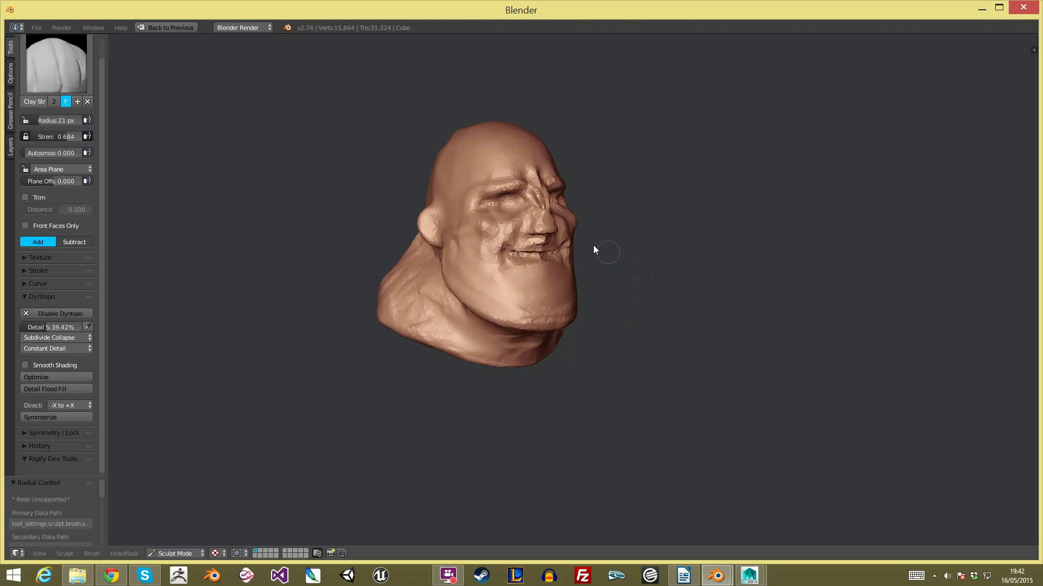
pyautogui.moveTo(568, 294); pyautogui.dragTo(593, 283, button='middle')
pyautogui.scroll(2, 544, 261)
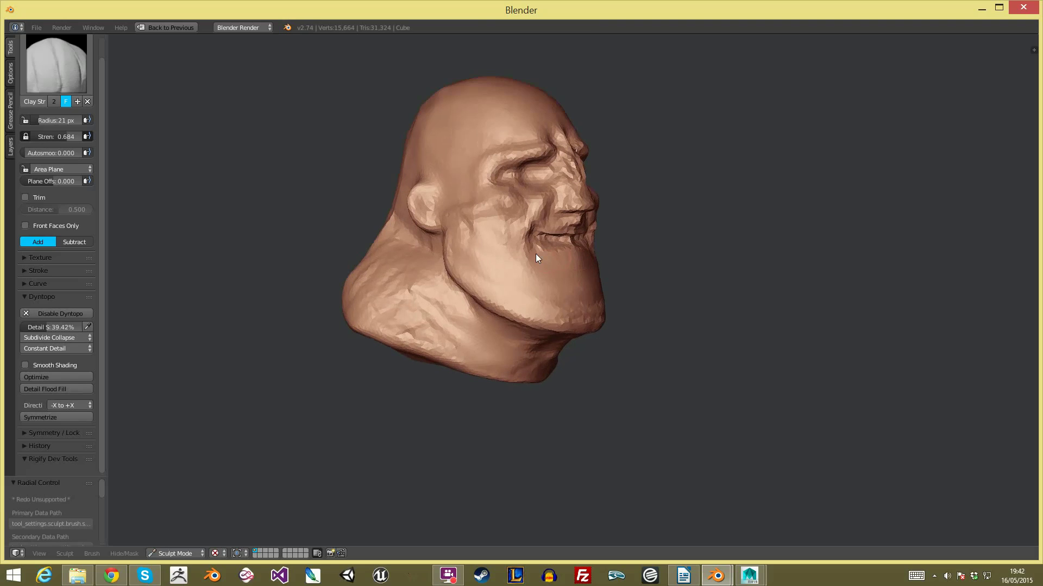
pyautogui.press('g')
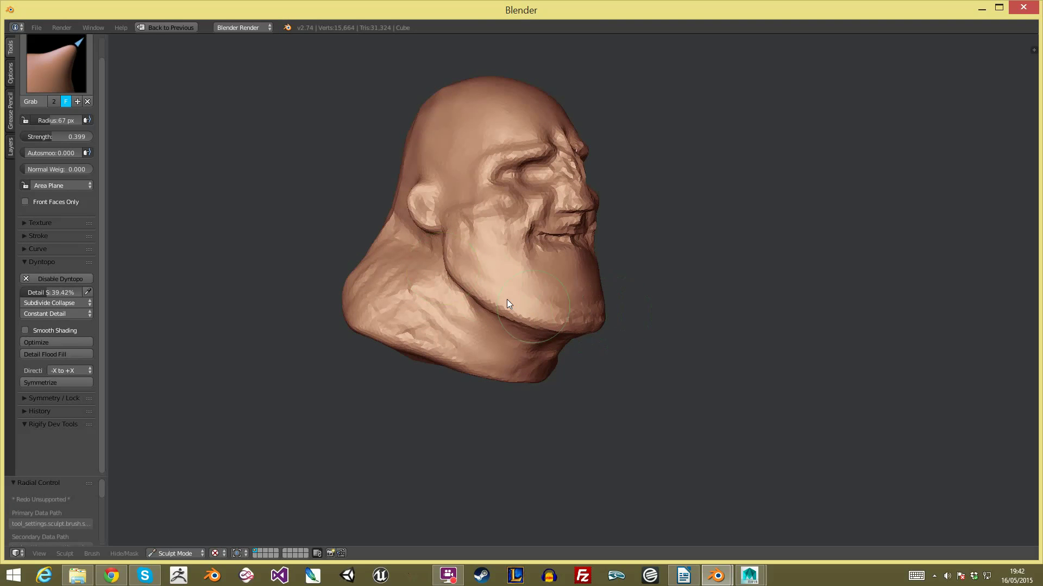
pyautogui.moveTo(449, 276); pyautogui.dragTo(492, 279, button='middle')
pyautogui.press('f')
pyautogui.click(496, 279)
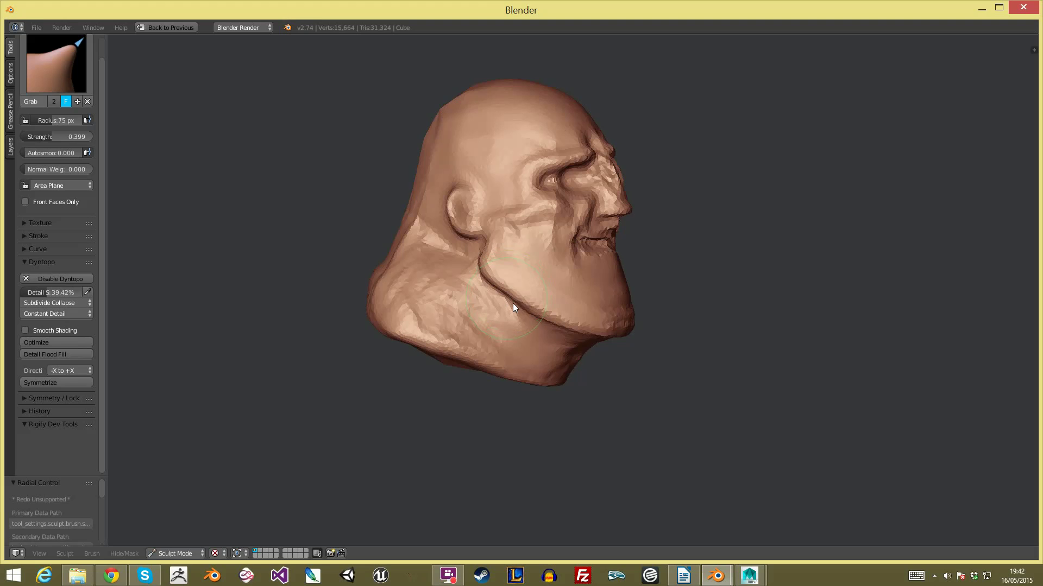
pyautogui.press('f')
pyautogui.click(481, 270)
pyautogui.scroll(-2, 507, 268)
pyautogui.moveTo(507, 268)
pyautogui.mouseDown(button='middle')
pyautogui.moveTo(564, 318)
pyautogui.moveTo(506, 334)
pyautogui.moveTo(541, 339)
pyautogui.moveTo(536, 319)
pyautogui.moveTo(589, 298)
pyautogui.mouseUp(button='middle')
pyautogui.scroll(3, 560, 277)
pyautogui.scroll(-1, 594, 278)
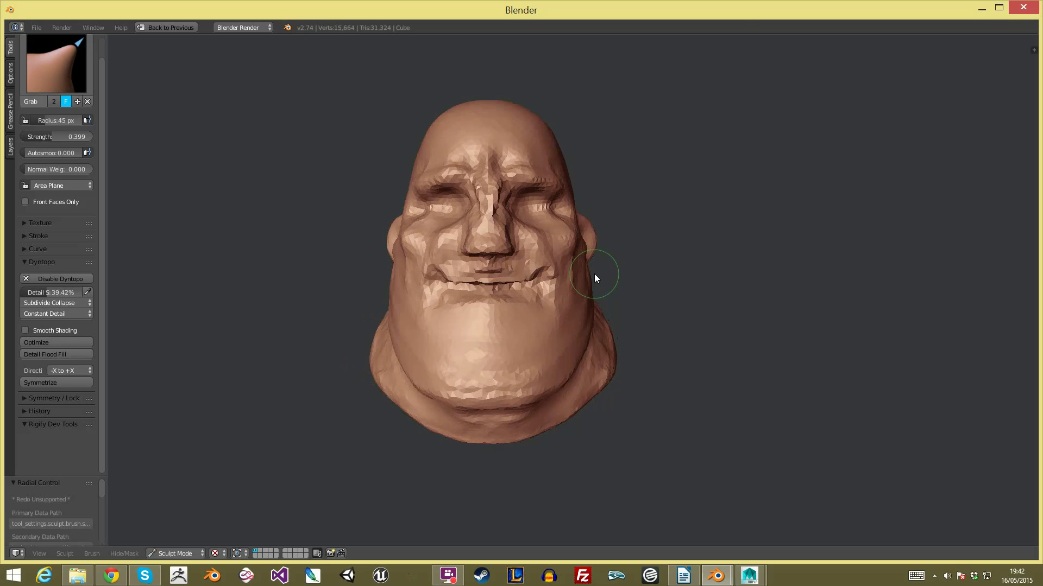
# Step: Set the Grab brush radius to 65 px and even out the jaw edge from the ear to the chin
pyautogui.scroll(-2, 689, 297)
pyautogui.moveTo(688, 297); pyautogui.dragTo(699, 290, button='middle')
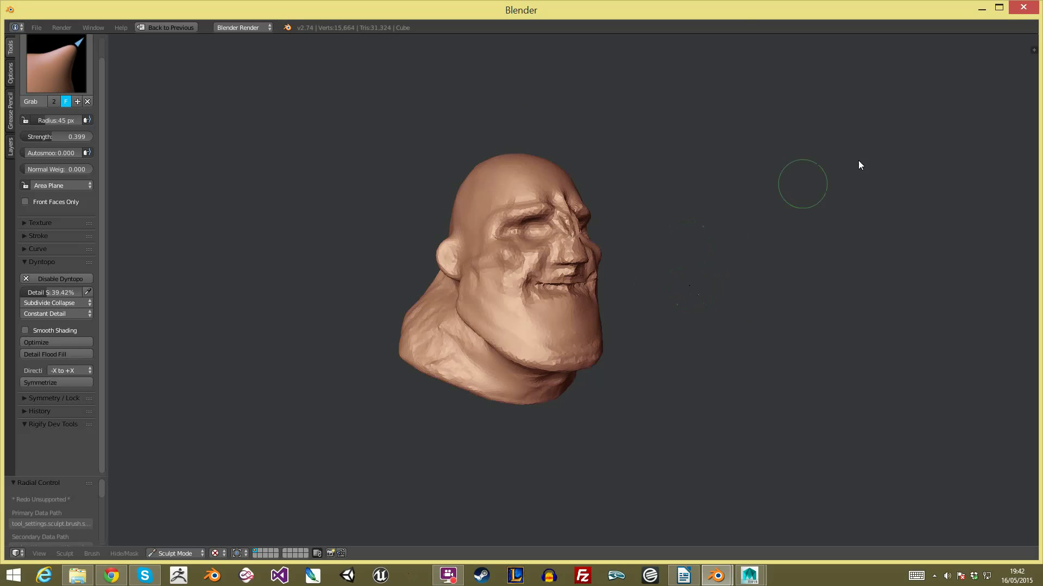
pyautogui.click(970, 341)
pyautogui.moveTo(699, 311); pyautogui.dragTo(722, 292, button='middle')
pyautogui.press('f')
pyautogui.click(533, 305)
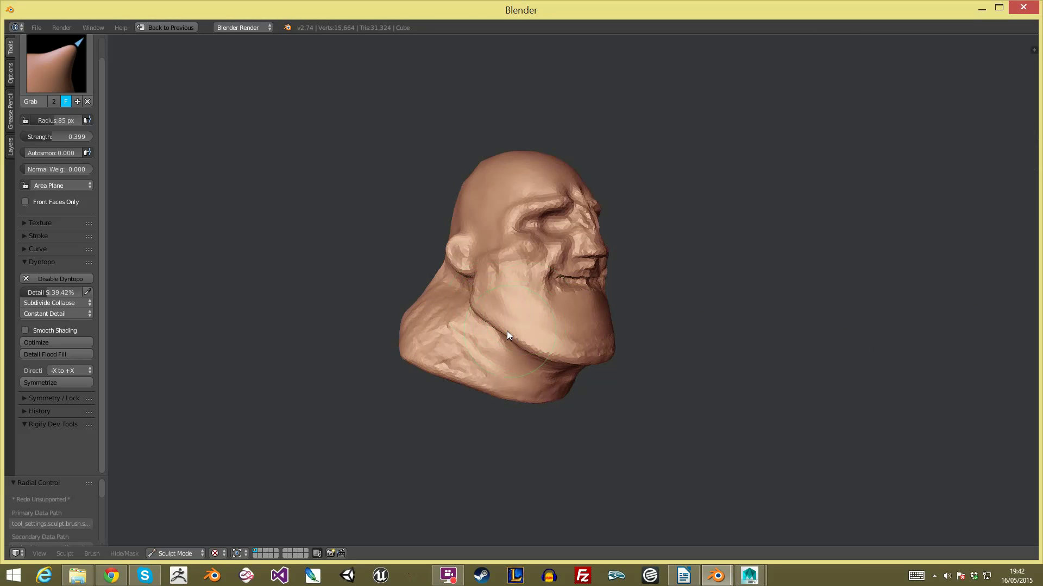
pyautogui.press('f')
pyautogui.click(460, 308)
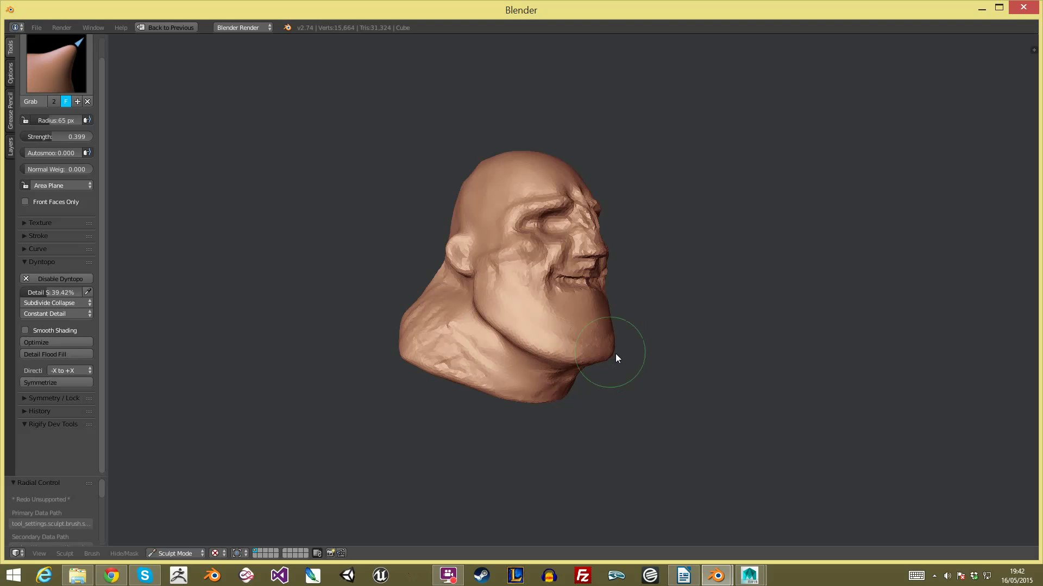
pyautogui.press('KP_1')
pyautogui.moveTo(606, 322)
pyautogui.mouseDown(button='middle')
pyautogui.moveTo(623, 296)
pyautogui.moveTo(648, 297)
pyautogui.mouseUp(button='middle')
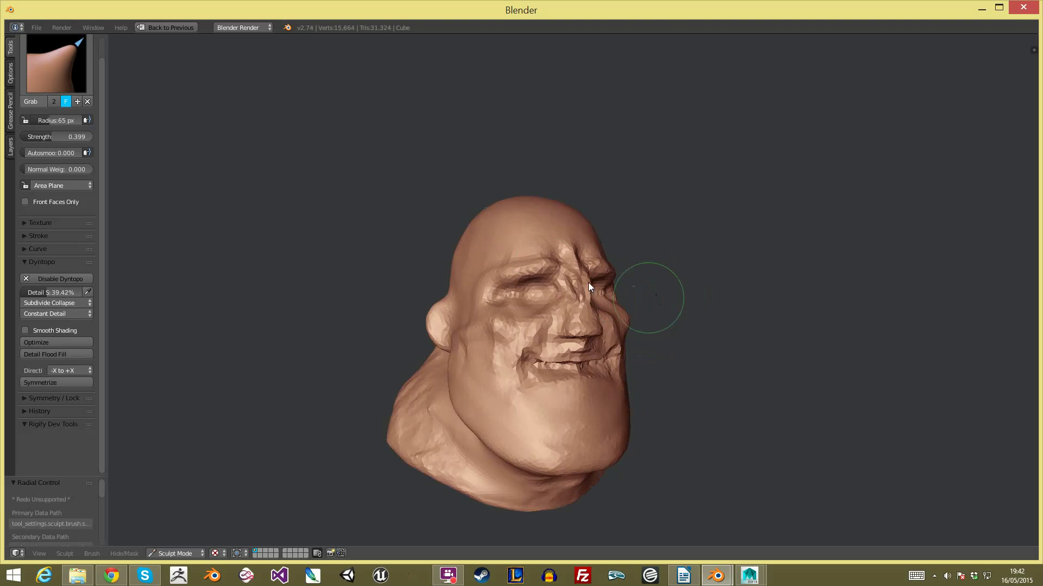
# Step: Switch to Clay Strips, reduce the radius to 43 px and build up the brow ridge above the eye
pyautogui.click(87, 87)
pyautogui.click(129, 123)
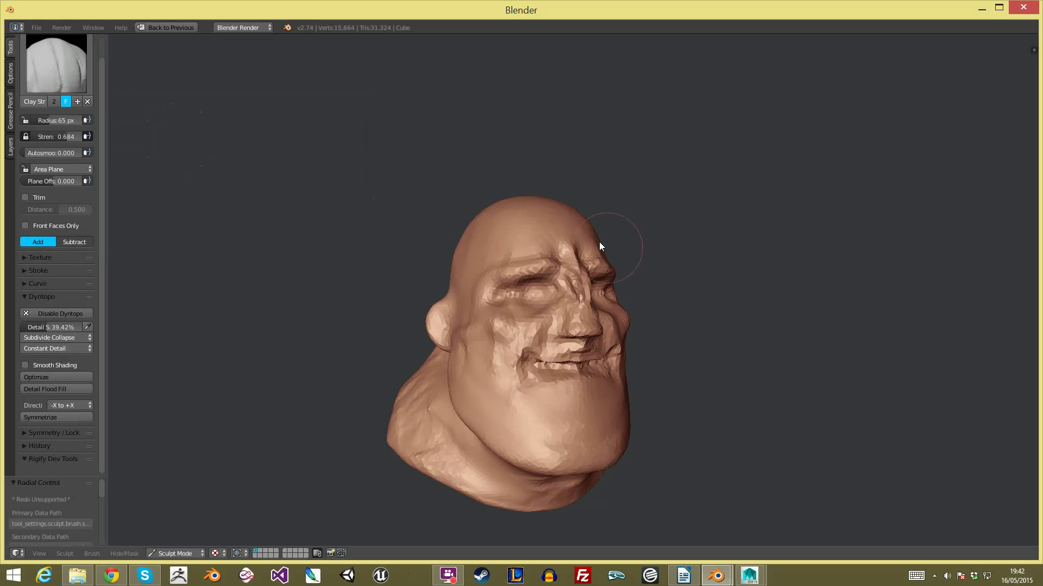
pyautogui.scroll(3, 534, 262)
pyautogui.moveTo(525, 262)
pyautogui.keyDown('shift'); pyautogui.mouseDown(button='middle')
pyautogui.moveTo(561, 217)
pyautogui.moveTo(511, 241)
pyautogui.mouseUp(button='middle'); pyautogui.keyUp('shift')
pyautogui.press('f')
pyautogui.click(501, 244)
pyautogui.moveTo(490, 211)
pyautogui.mouseDown()
pyautogui.moveTo(461, 221)
pyautogui.moveTo(543, 214)
pyautogui.moveTo(523, 201)
pyautogui.mouseUp()
pyautogui.moveTo(525, 203); pyautogui.dragTo(531, 226, button='middle')
pyautogui.moveTo(535, 227)
pyautogui.mouseDown()
pyautogui.moveTo(571, 213)
pyautogui.moveTo(477, 219)
pyautogui.moveTo(540, 200)
pyautogui.mouseUp()
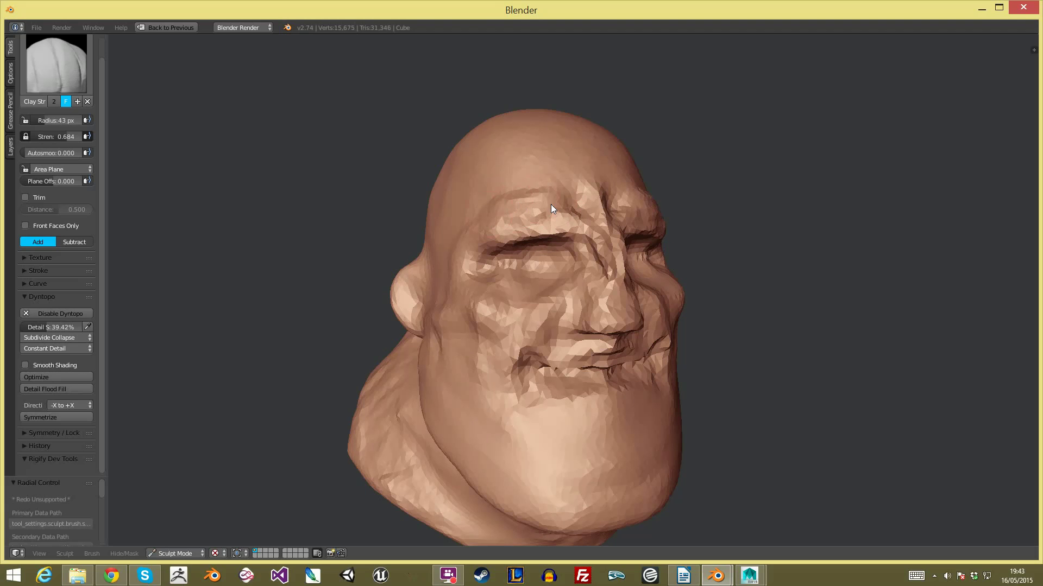
# Step: Extend the brow ridge outward toward the temple with more Clay Strips strokes
pyautogui.moveTo(539, 200); pyautogui.dragTo(522, 225, button='middle')
pyautogui.moveTo(506, 224); pyautogui.dragTo(451, 245)
pyautogui.moveTo(515, 204)
pyautogui.mouseDown()
pyautogui.moveTo(516, 229)
pyautogui.moveTo(507, 223)
pyautogui.mouseUp()
pyautogui.moveTo(507, 222)
pyautogui.mouseDown(button='middle')
pyautogui.moveTo(556, 203)
pyautogui.moveTo(512, 226)
pyautogui.moveTo(526, 231)
pyautogui.mouseUp(button='middle')
pyautogui.scroll(-2, 513, 226)
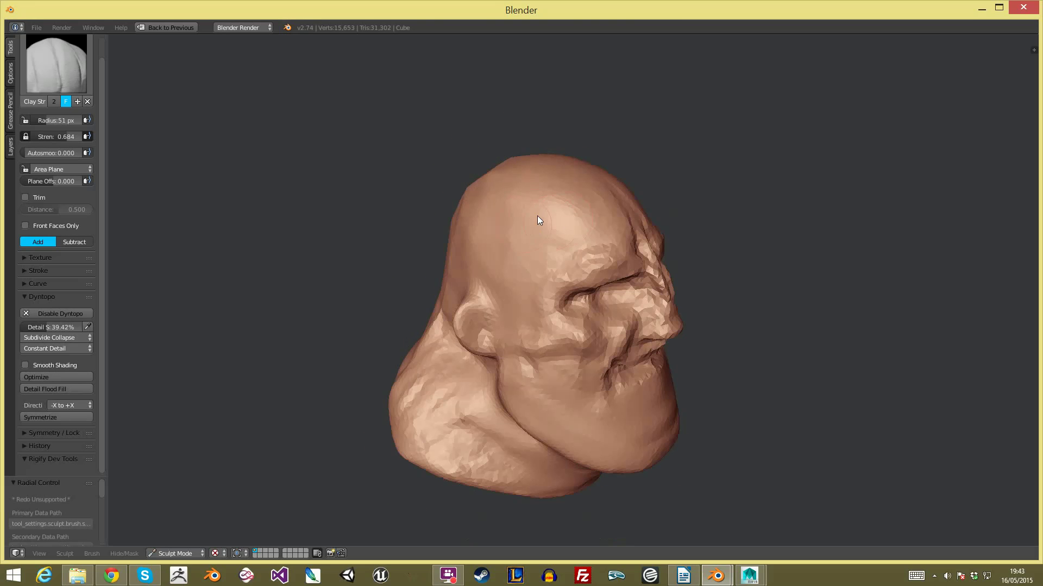
# Step: Sculpt the temple and side of the forehead with 51 px Clay Strips strokes
pyautogui.moveTo(518, 239); pyautogui.dragTo(515, 228)
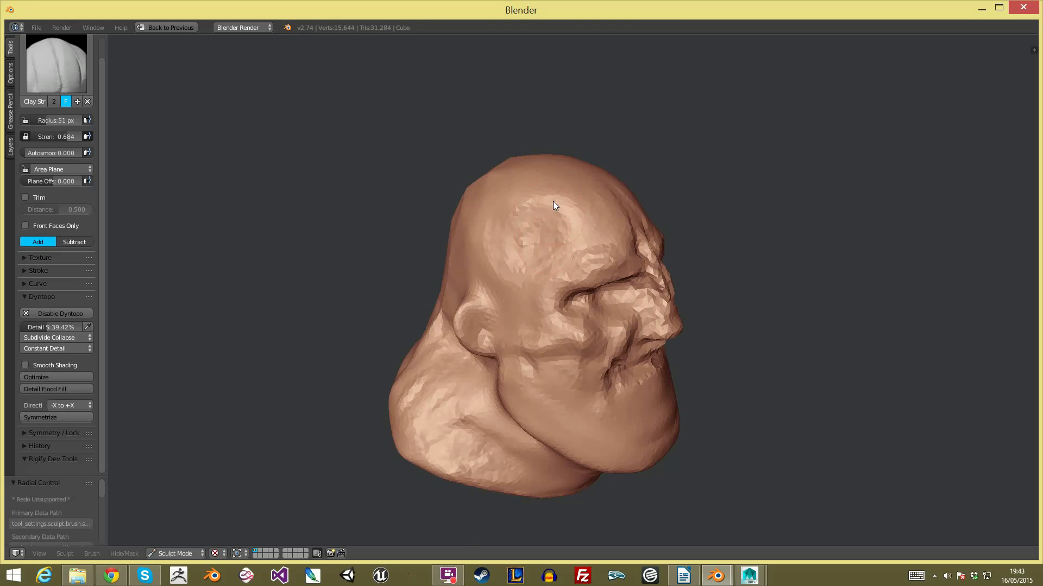
pyautogui.moveTo(550, 213); pyautogui.dragTo(524, 214, button='middle')
pyautogui.moveTo(549, 224); pyautogui.dragTo(572, 227)
pyautogui.moveTo(573, 227); pyautogui.dragTo(556, 194, button='middle')
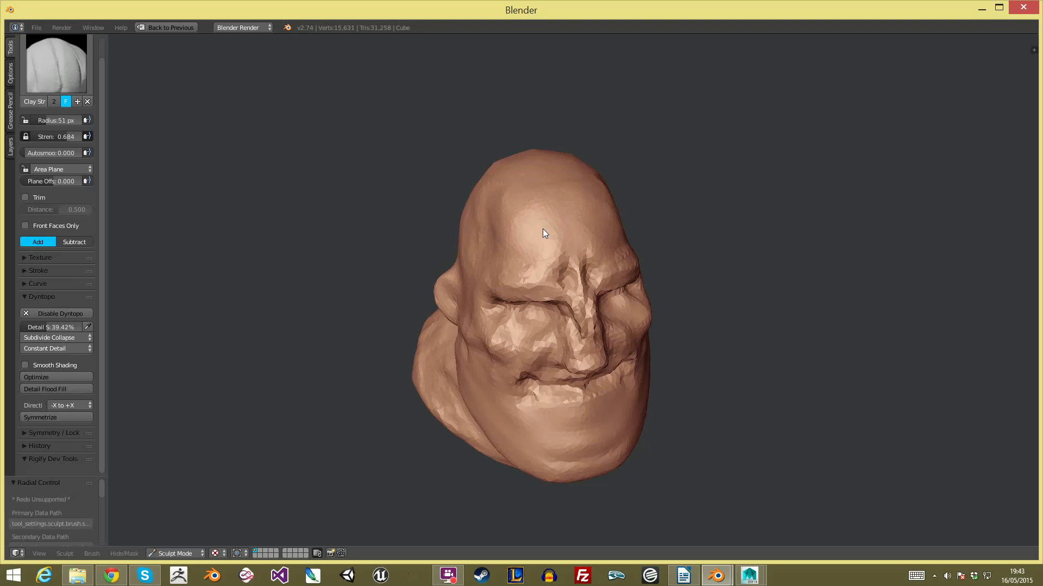
# Step: Smooth the rough surface around the mouth, nose and eyes
pyautogui.moveTo(543, 233); pyautogui.dragTo(638, 249, button='middle')
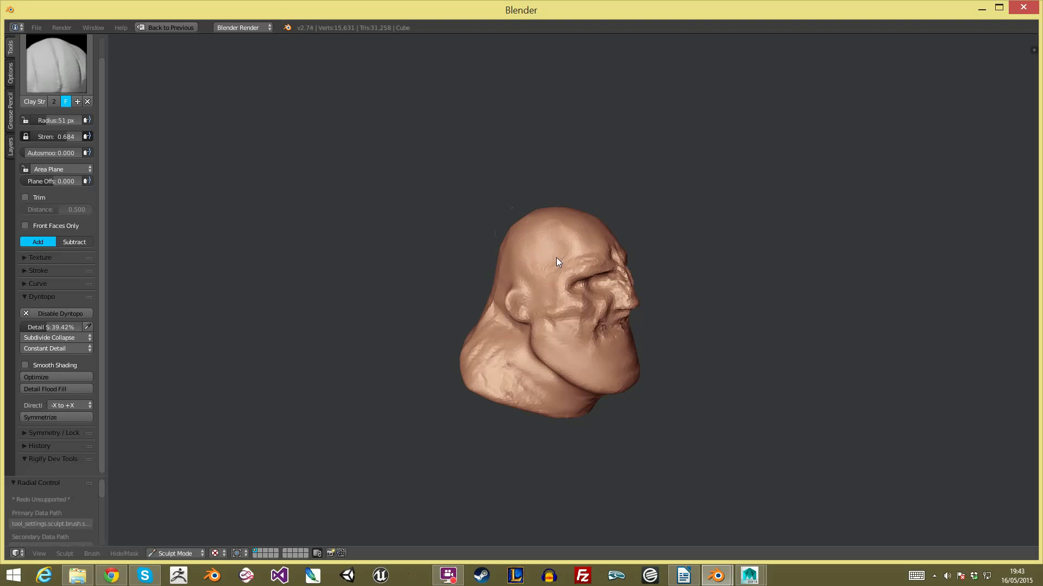
pyautogui.scroll(3, 561, 259)
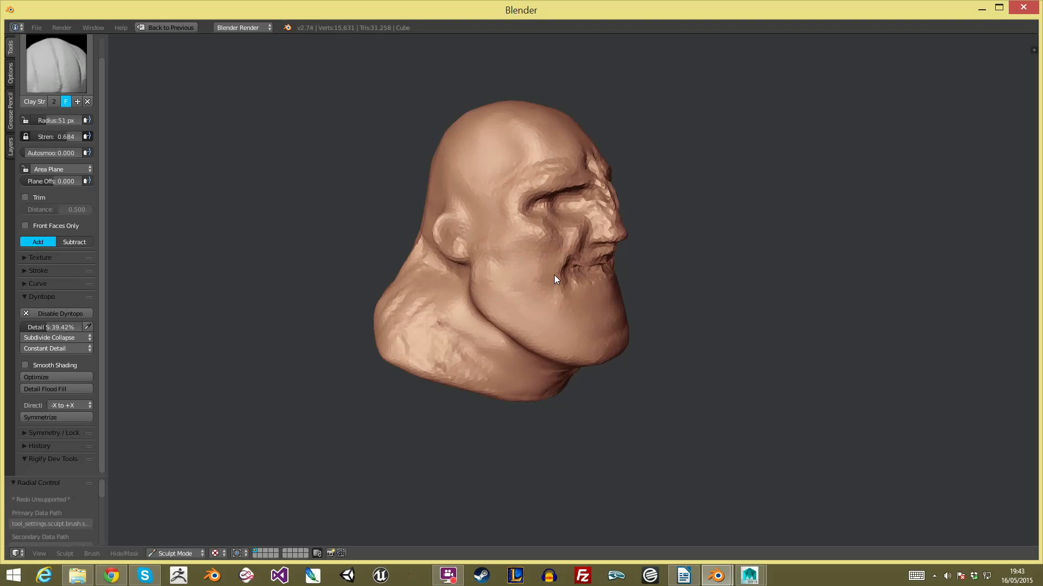
pyautogui.moveTo(566, 277); pyautogui.dragTo(517, 220, button='middle')
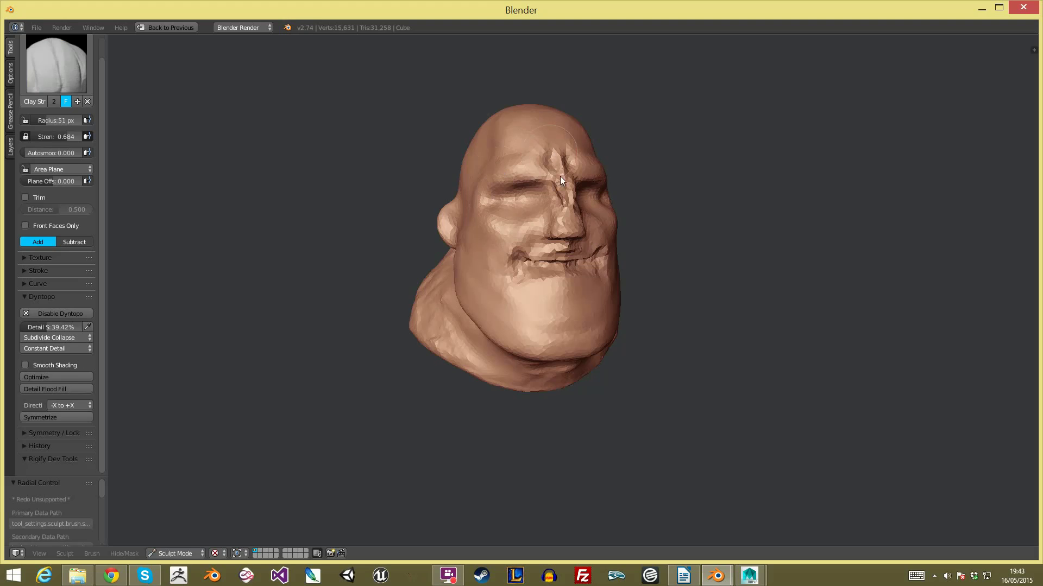
pyautogui.moveTo(508, 253)
pyautogui.keyDown('shift'); pyautogui.mouseDown()
pyautogui.moveTo(556, 276)
pyautogui.moveTo(578, 265)
pyautogui.mouseUp(); pyautogui.keyUp('shift')
pyautogui.scroll(-3, 582, 293)
pyautogui.moveTo(592, 318); pyautogui.dragTo(666, 300, button='middle')
pyautogui.scroll(2, 666, 301)
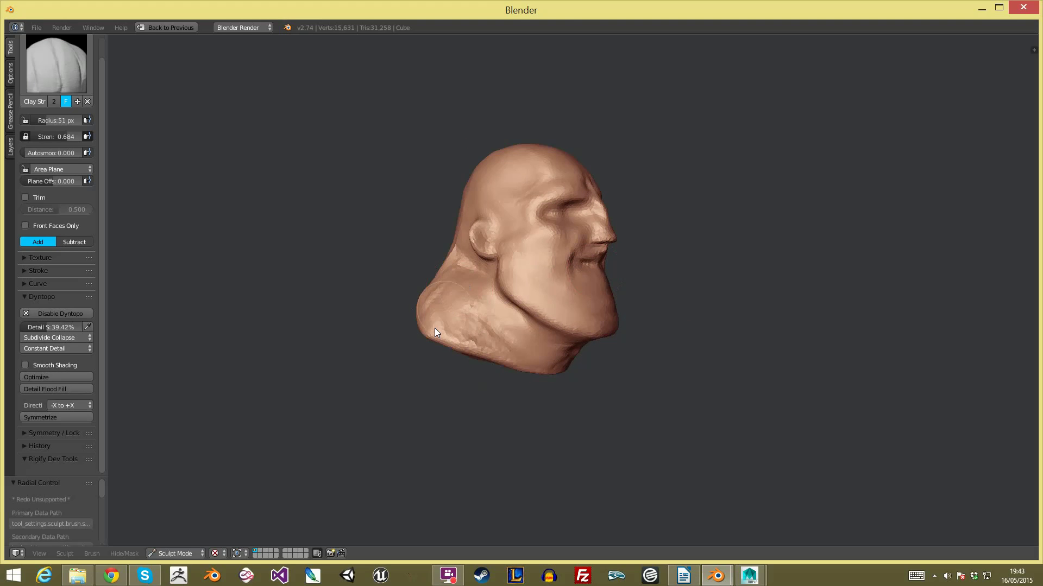
# Step: Set the Clay Strips radius to 42 px, undo the trial stroke at the ear and lower the Dyntopo detail size to 29.06%
pyautogui.moveTo(428, 295)
pyautogui.mouseDown(button='middle')
pyautogui.moveTo(381, 252)
pyautogui.moveTo(685, 222)
pyautogui.moveTo(616, 222)
pyautogui.mouseUp(button='middle')
pyautogui.press('KP_Decimal')
pyautogui.scroll(-2, 607, 226)
pyautogui.press('f')
pyautogui.click(550, 210)
pyautogui.moveTo(561, 205); pyautogui.dragTo(571, 204)
pyautogui.hotkey('ctrl', 'z')
pyautogui.moveTo(52, 331); pyautogui.dragTo(46, 330)
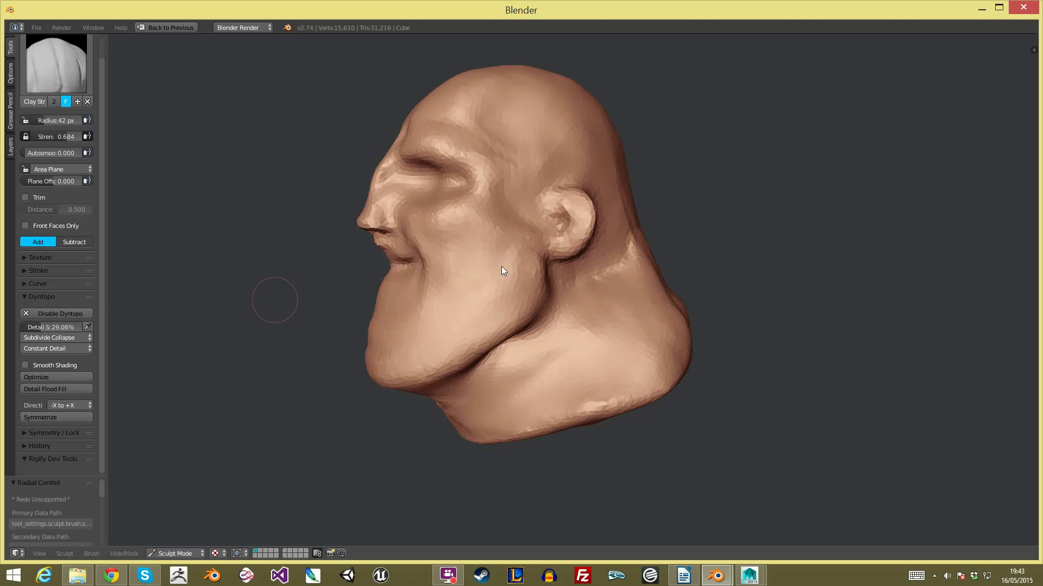
# Step: Lower the Dyntopo detail size to 20.58% and sculpt the ear's outer rim and inner hollow
pyautogui.scroll(2, 572, 203)
pyautogui.moveTo(581, 158); pyautogui.dragTo(546, 233)
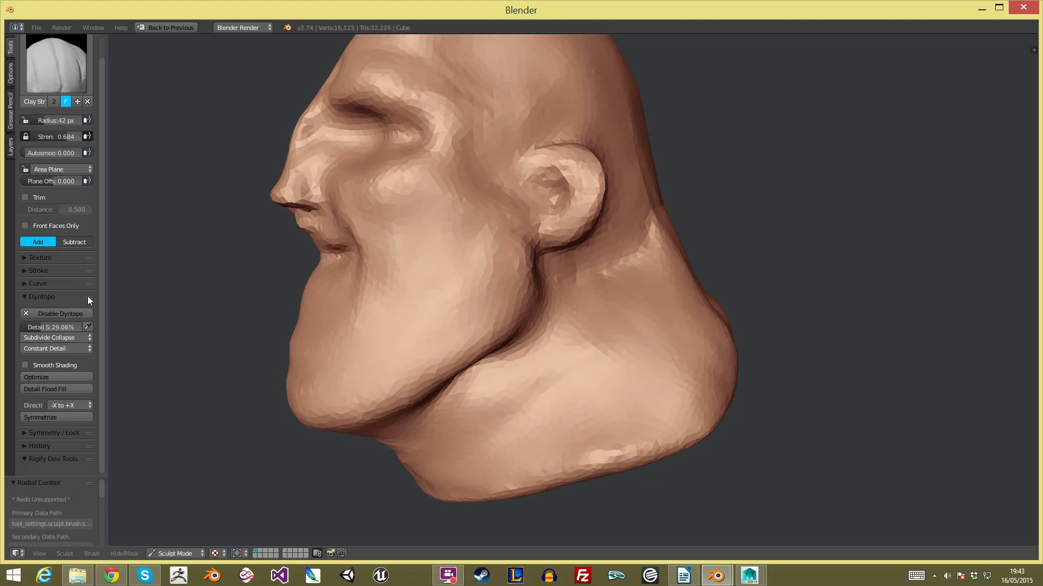
pyautogui.moveTo(58, 327); pyautogui.dragTo(54, 327)
pyautogui.moveTo(557, 158)
pyautogui.mouseDown()
pyautogui.moveTo(591, 216)
pyautogui.moveTo(560, 192)
pyautogui.mouseUp()
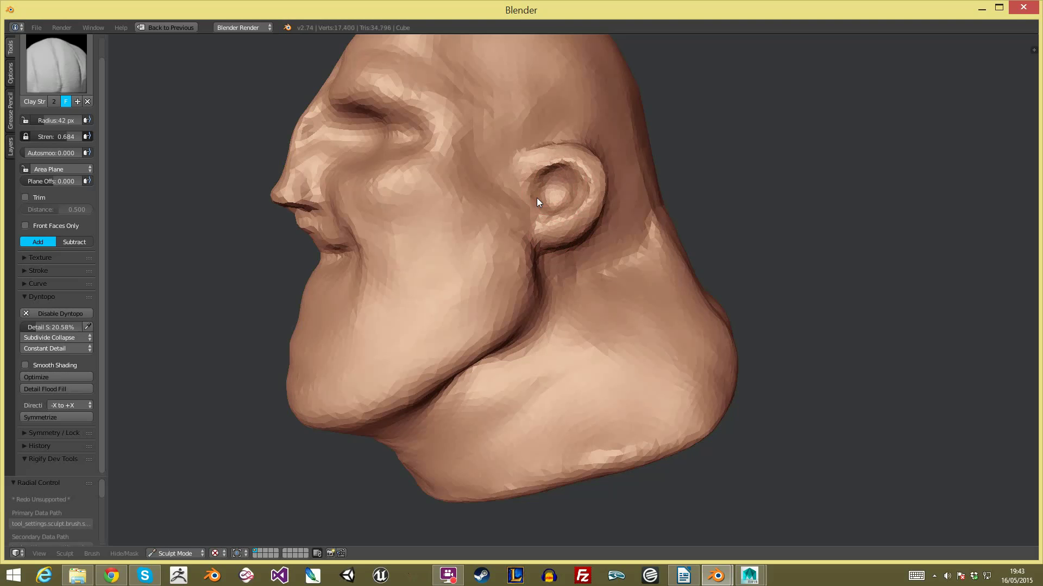
# Step: Reduce the Clay Strips radius to 34 px and refine the ear rim where it meets the head
pyautogui.moveTo(545, 203); pyautogui.dragTo(495, 210, button='middle')
pyautogui.press('f')
pyautogui.click(516, 197)
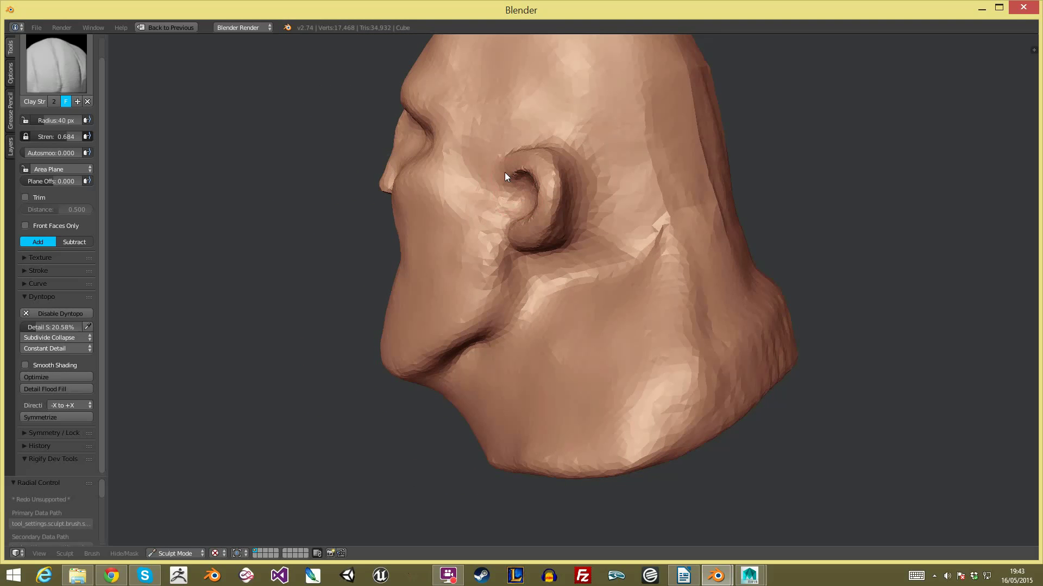
pyautogui.moveTo(577, 184); pyautogui.dragTo(534, 184, button='middle')
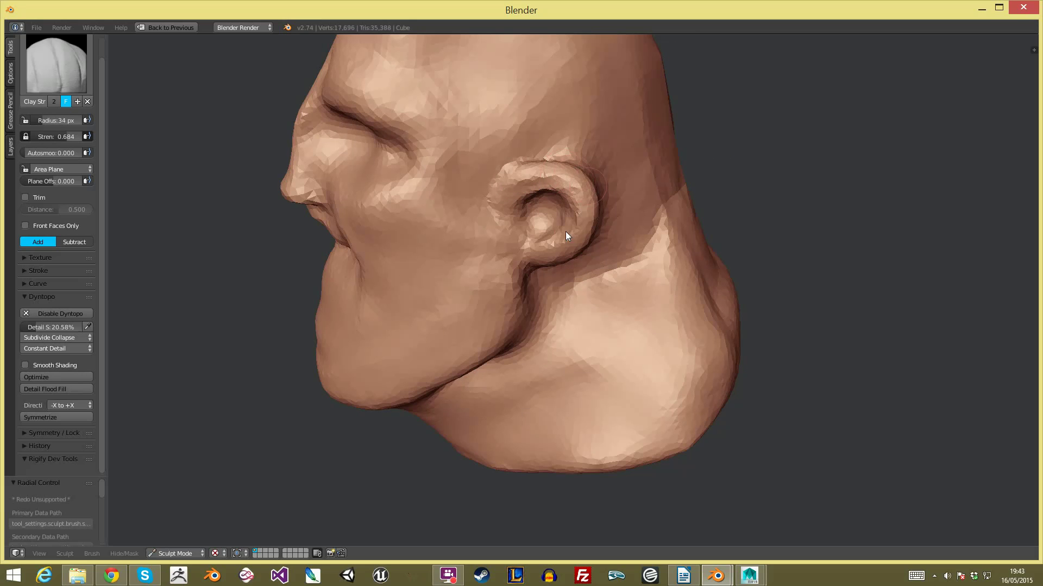
# Step: Define the back and underside of the ear with Clay Strips strokes, separating it from the skull
pyautogui.scroll(-3, 564, 282)
pyautogui.moveTo(558, 337); pyautogui.dragTo(682, 279, button='middle')
pyautogui.scroll(5, 653, 223)
pyautogui.moveTo(631, 211)
pyautogui.mouseDown(button='middle')
pyautogui.moveTo(536, 290)
pyautogui.moveTo(511, 244)
pyautogui.mouseUp(button='middle')
pyautogui.moveTo(554, 237); pyautogui.dragTo(567, 255)
pyautogui.moveTo(574, 266); pyautogui.dragTo(568, 234, button='middle')
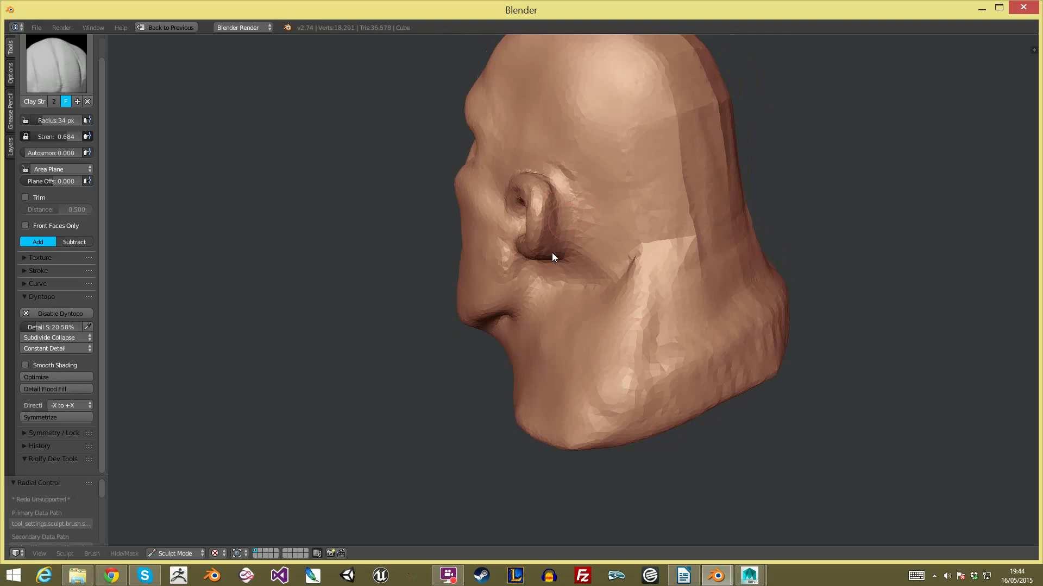
pyautogui.moveTo(561, 250); pyautogui.dragTo(563, 248)
pyautogui.moveTo(563, 247); pyautogui.dragTo(561, 235, button='middle')
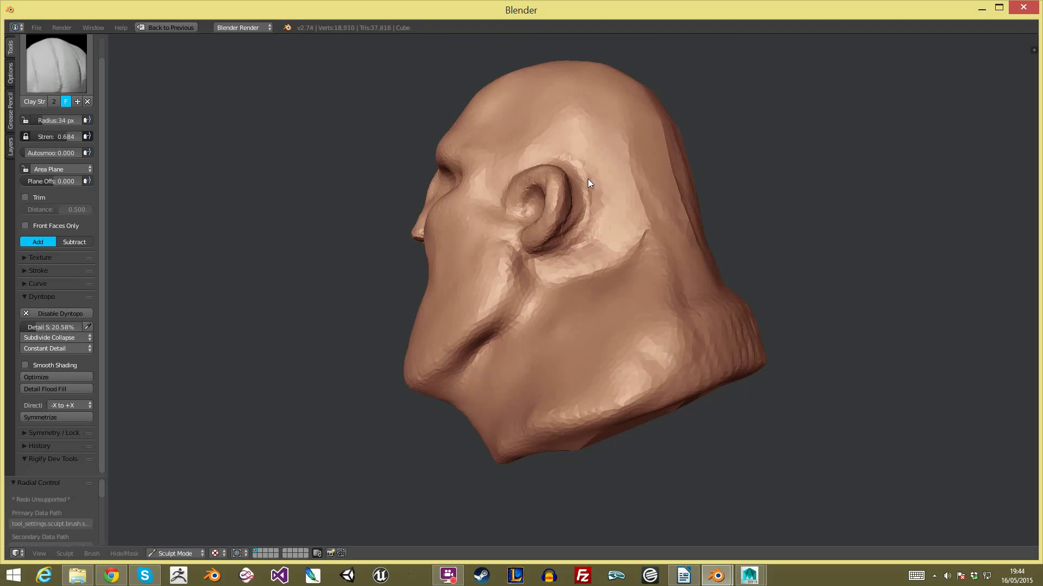
pyautogui.click(585, 192)
pyautogui.moveTo(585, 191); pyautogui.dragTo(578, 186, button='middle')
# Step: Add Clay Strips strokes between the eyebrows and set the brush radius to 35 px
pyautogui.scroll(-5, 559, 247)
pyautogui.moveTo(640, 283); pyautogui.dragTo(805, 322, button='middle')
pyautogui.scroll(2, 782, 307)
pyautogui.moveTo(690, 252); pyautogui.dragTo(705, 259, button='middle')
pyautogui.scroll(1, 663, 231)
pyautogui.scroll(1, 631, 216)
pyautogui.moveTo(592, 237)
pyautogui.mouseDown(button='middle')
pyautogui.moveTo(571, 206)
pyautogui.moveTo(487, 148)
pyautogui.mouseUp(button='middle')
pyautogui.click(508, 149)
pyautogui.moveTo(505, 145)
pyautogui.mouseDown()
pyautogui.moveTo(493, 178)
pyautogui.moveTo(505, 170)
pyautogui.moveTo(500, 125)
pyautogui.moveTo(516, 163)
pyautogui.mouseUp()
pyautogui.press('f')
pyautogui.click(516, 132)
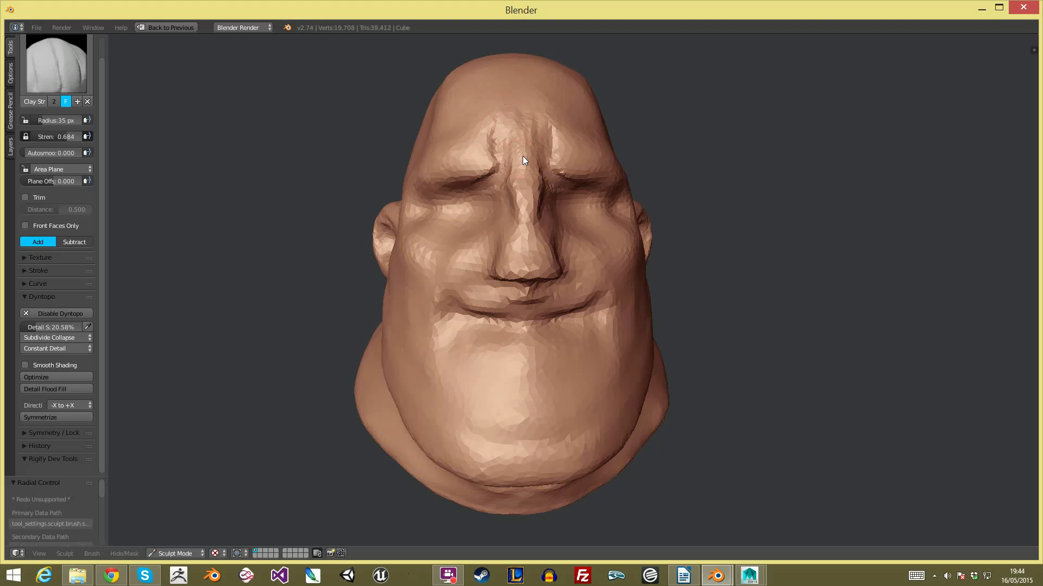
# Step: Shape the nose bridge and the frown creases at the inner brows with Clay Strips strokes
pyautogui.moveTo(521, 161); pyautogui.dragTo(526, 146, button='middle')
pyautogui.moveTo(559, 169); pyautogui.dragTo(556, 142)
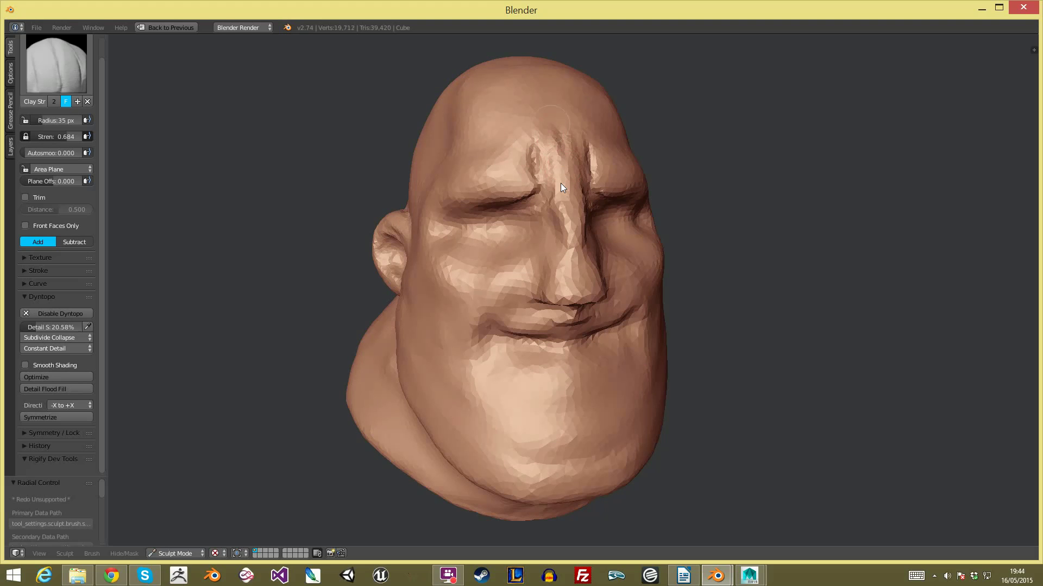
pyautogui.moveTo(562, 146)
pyautogui.mouseDown(button='middle')
pyautogui.moveTo(525, 173)
pyautogui.moveTo(492, 175)
pyautogui.mouseUp(button='middle')
pyautogui.moveTo(511, 188); pyautogui.dragTo(518, 227)
pyautogui.moveTo(518, 227); pyautogui.dragTo(521, 191, button='middle')
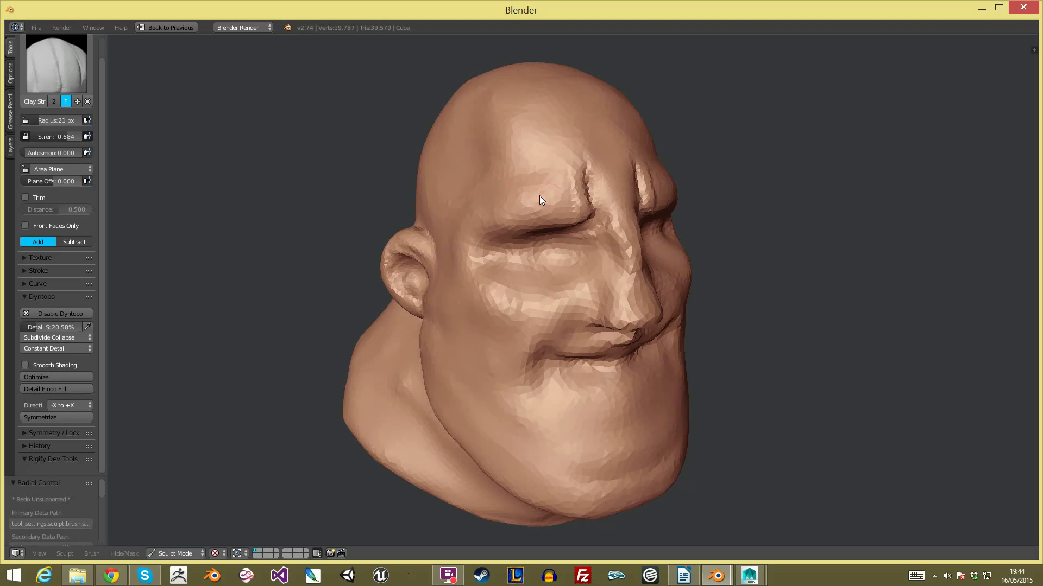
# Step: Build up the eyebrow from its inner corner outward with 31 px Clay Strips strokes
pyautogui.moveTo(624, 179); pyautogui.dragTo(573, 172, button='middle')
pyautogui.click(526, 171)
pyautogui.moveTo(517, 185)
pyautogui.mouseDown()
pyautogui.moveTo(517, 162)
pyautogui.moveTo(516, 185)
pyautogui.mouseUp()
pyautogui.moveTo(455, 205); pyautogui.dragTo(500, 181)
pyautogui.scroll(-2, 507, 209)
pyautogui.moveTo(506, 210); pyautogui.dragTo(493, 187, button='middle')
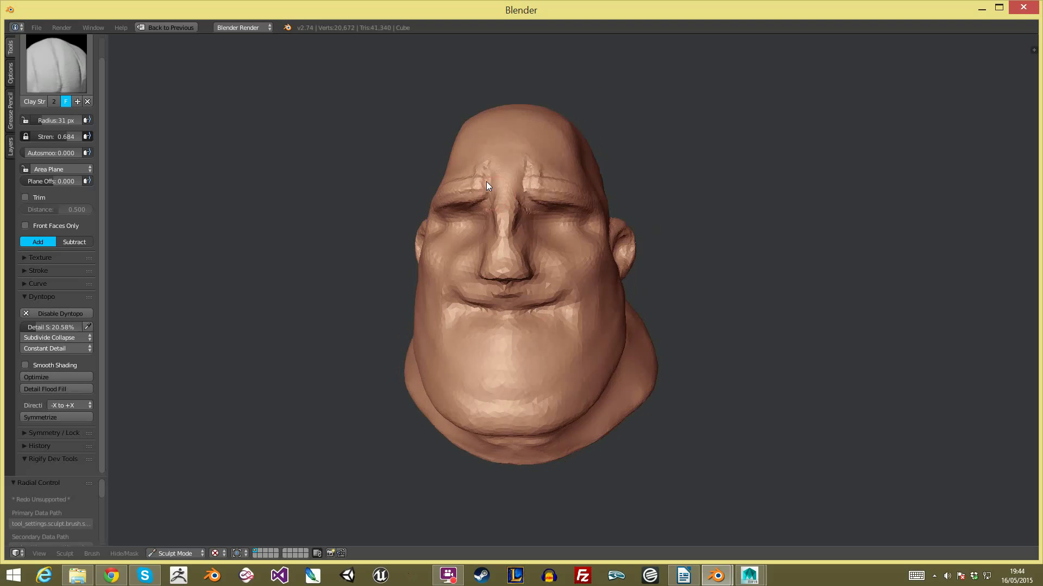
# Step: Sharpen the lower brow edge and fill out the eye sockets beneath it, ending with a 60 px brush radius
pyautogui.moveTo(478, 196)
pyautogui.mouseDown()
pyautogui.moveTo(475, 167)
pyautogui.moveTo(427, 191)
pyautogui.mouseUp()
pyautogui.moveTo(530, 184); pyautogui.dragTo(514, 154, button='middle')
pyautogui.scroll(2, 563, 159)
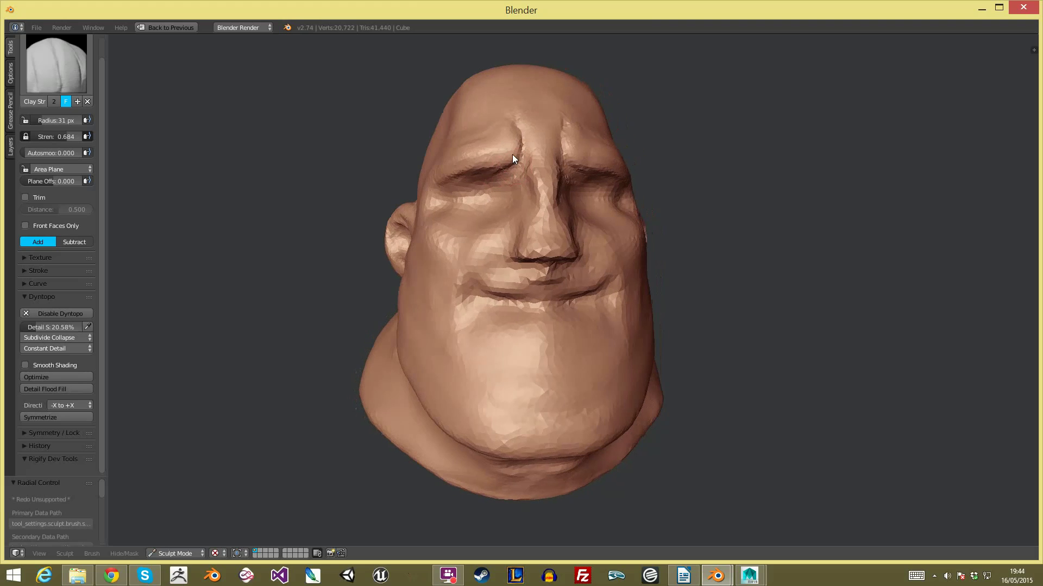
pyautogui.moveTo(432, 203)
pyautogui.mouseDown()
pyautogui.moveTo(439, 187)
pyautogui.moveTo(520, 152)
pyautogui.mouseUp()
pyautogui.moveTo(460, 181); pyautogui.dragTo(483, 181, button='middle')
pyautogui.moveTo(487, 174)
pyautogui.mouseDown()
pyautogui.moveTo(459, 204)
pyautogui.moveTo(507, 191)
pyautogui.moveTo(483, 187)
pyautogui.moveTo(494, 206)
pyautogui.moveTo(463, 227)
pyautogui.moveTo(495, 182)
pyautogui.moveTo(474, 171)
pyautogui.mouseUp()
pyautogui.click(539, 200)
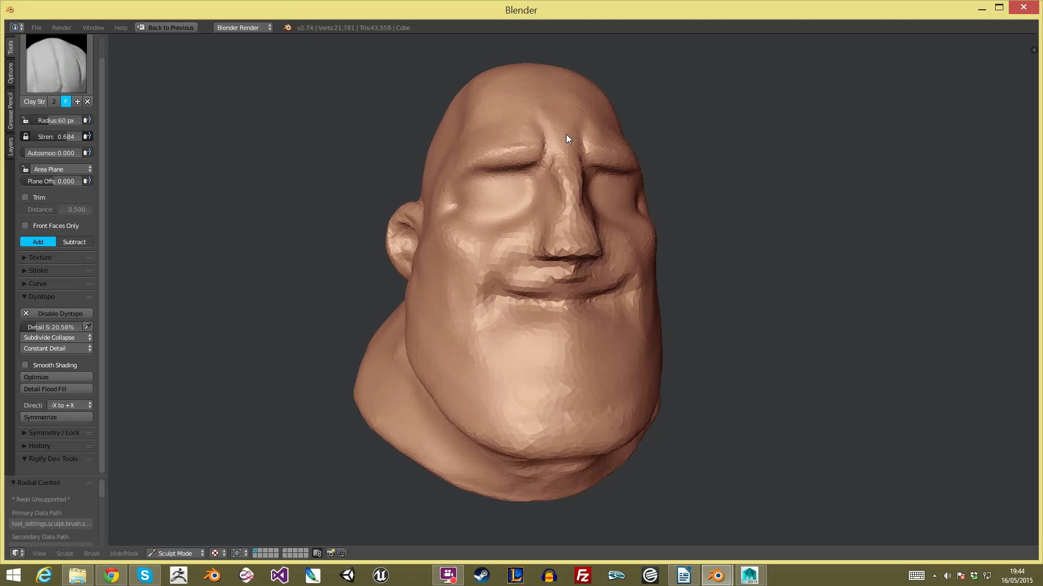
# Step: Reduce the Clay Strips radius to 33 px and refine the ear's front edge and the cheekbone beside it
pyautogui.scroll(-8, 575, 168)
pyautogui.moveTo(602, 240); pyautogui.dragTo(663, 217, button='middle')
pyautogui.scroll(6, 662, 176)
pyautogui.moveTo(679, 172); pyautogui.dragTo(638, 196, button='middle')
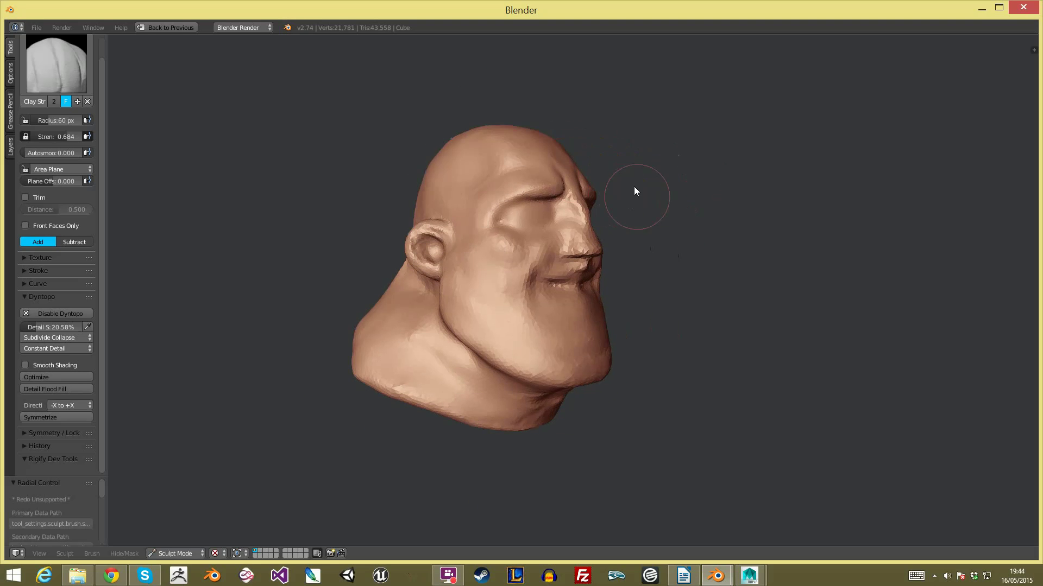
pyautogui.scroll(3, 470, 212)
pyautogui.moveTo(488, 198); pyautogui.dragTo(393, 230, button='middle')
pyautogui.press('f')
pyautogui.click(412, 242)
pyautogui.moveTo(395, 216)
pyautogui.mouseDown()
pyautogui.moveTo(430, 229)
pyautogui.moveTo(386, 249)
pyautogui.mouseUp()
pyautogui.moveTo(386, 249)
pyautogui.mouseDown(button='middle')
pyautogui.moveTo(621, 237)
pyautogui.moveTo(483, 246)
pyautogui.mouseUp(button='middle')
pyautogui.press('f')
pyautogui.click(654, 246)
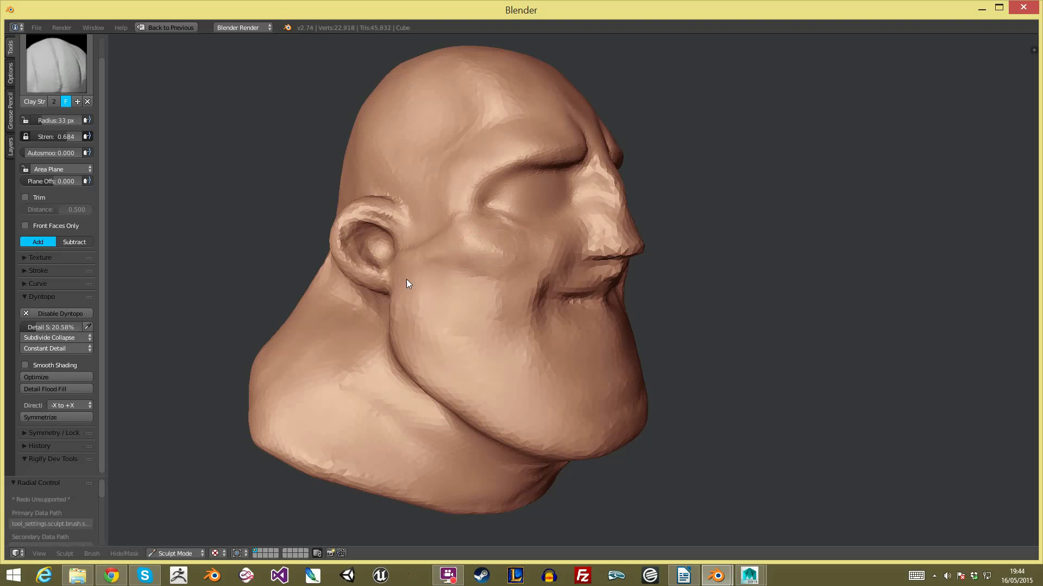
# Step: Set the Clay Strips radius to 31 px and fill out the nose bridge up into the area between the brows
pyautogui.scroll(-5, 483, 347)
pyautogui.moveTo(480, 368)
pyautogui.mouseDown(button='middle')
pyautogui.moveTo(415, 336)
pyautogui.moveTo(477, 323)
pyautogui.moveTo(441, 277)
pyautogui.moveTo(533, 235)
pyautogui.moveTo(498, 233)
pyautogui.moveTo(449, 189)
pyautogui.mouseUp(button='middle')
pyautogui.scroll(1, 456, 313)
pyautogui.scroll(4, 531, 238)
pyautogui.scroll(2, 448, 189)
pyautogui.click(431, 175)
pyautogui.moveTo(433, 176); pyautogui.dragTo(437, 194)
pyautogui.moveTo(456, 217); pyautogui.dragTo(490, 194, button='middle')
pyautogui.press('f')
pyautogui.click(493, 191)
pyautogui.moveTo(484, 143); pyautogui.dragTo(487, 193)
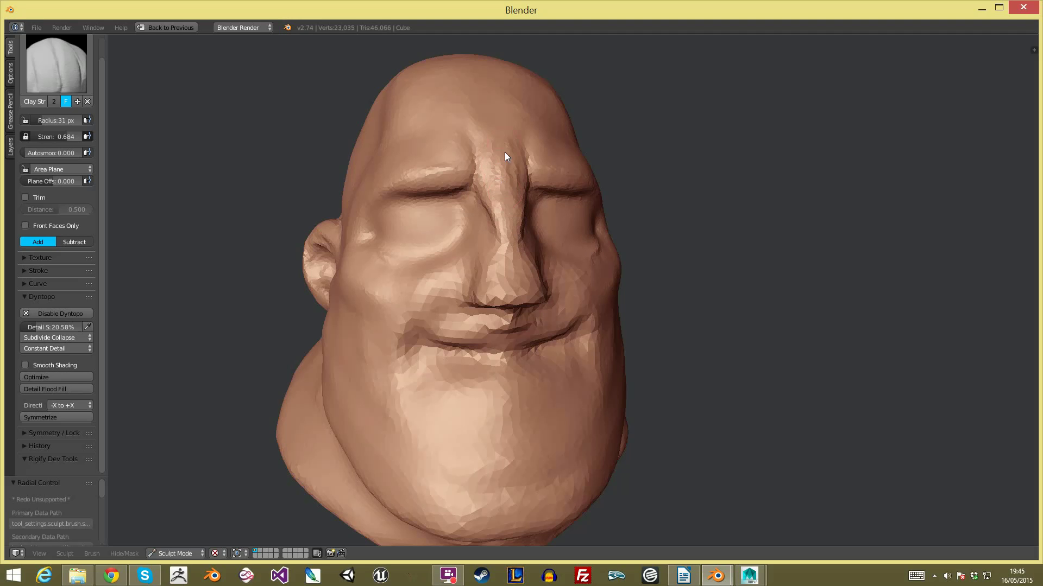
pyautogui.scroll(-3, 541, 264)
pyautogui.moveTo(542, 264)
pyautogui.mouseDown(button='middle')
pyautogui.moveTo(562, 256)
pyautogui.moveTo(461, 292)
pyautogui.moveTo(595, 259)
pyautogui.moveTo(535, 220)
pyautogui.moveTo(558, 229)
pyautogui.mouseUp(button='middle')
pyautogui.scroll(5, 535, 219)
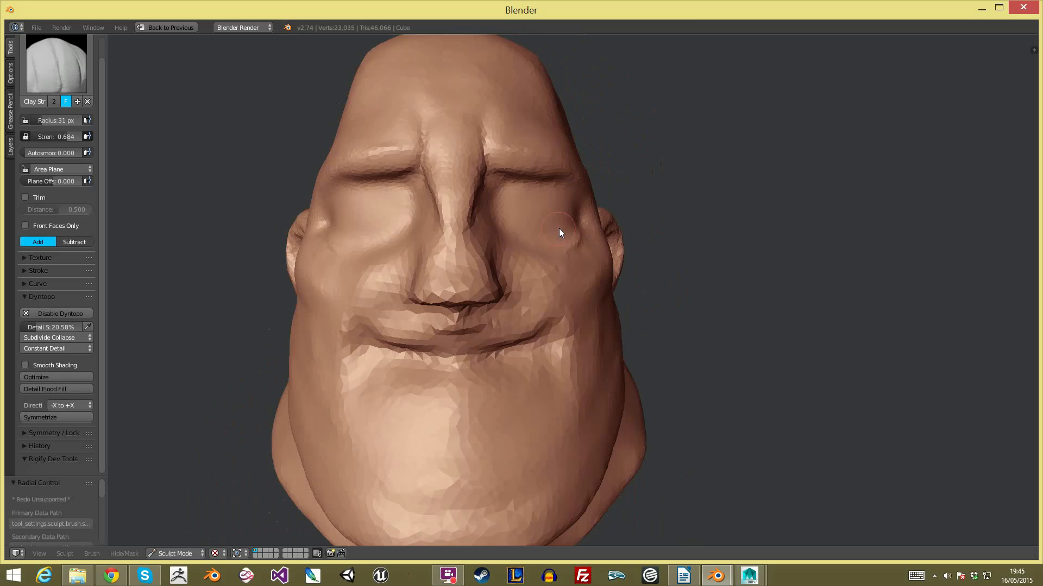
# Step: Fill out the nose tip and the sides of the nose with Clay Strips, reducing the brush radius to 28 px
pyautogui.moveTo(444, 224); pyautogui.dragTo(465, 174, button='middle')
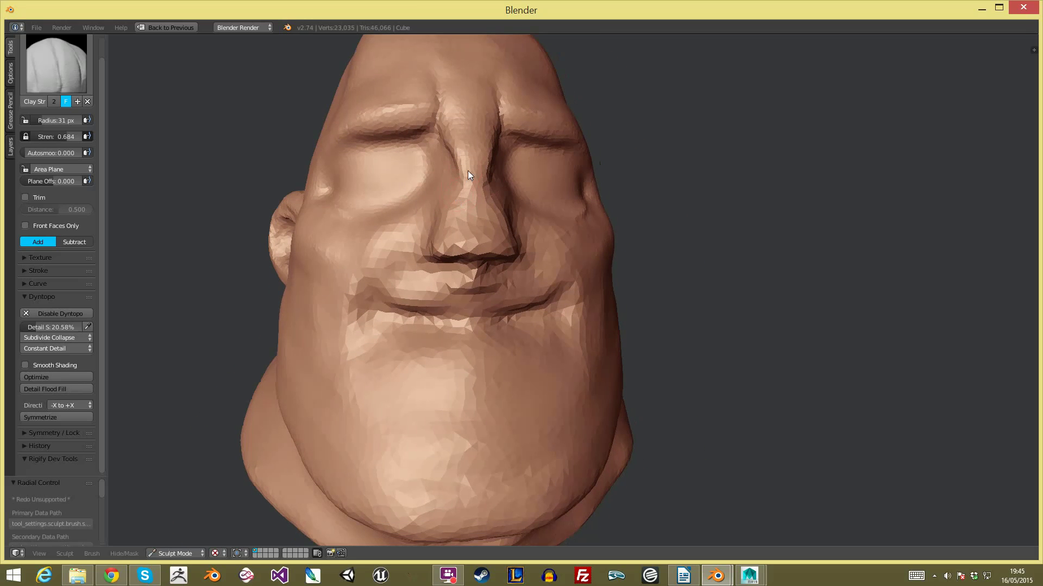
pyautogui.moveTo(471, 218); pyautogui.dragTo(476, 245)
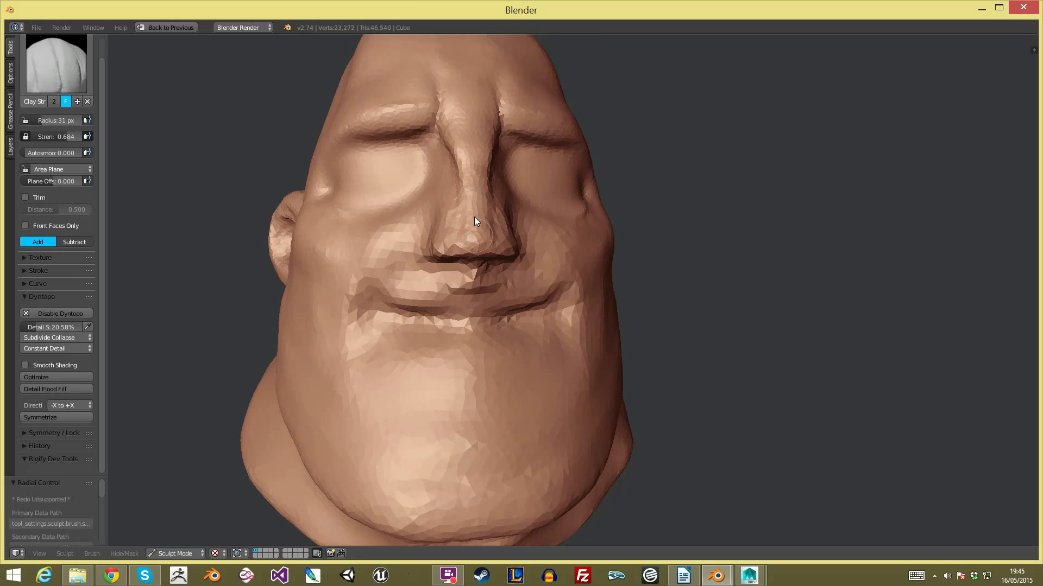
pyautogui.moveTo(462, 168)
pyautogui.mouseDown(button='middle')
pyautogui.moveTo(500, 223)
pyautogui.moveTo(593, 239)
pyautogui.mouseUp(button='middle')
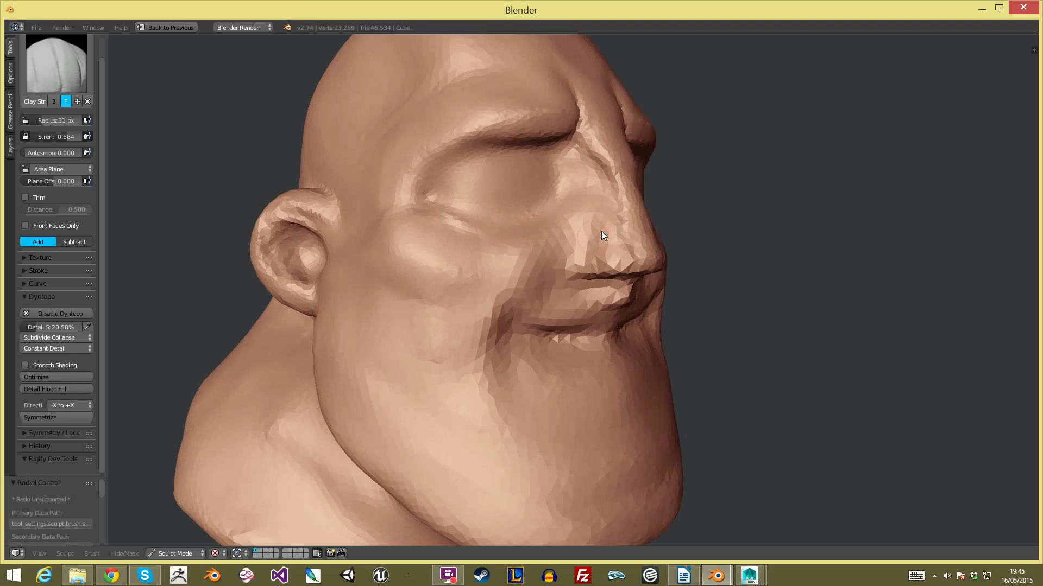
pyautogui.moveTo(609, 199)
pyautogui.mouseDown()
pyautogui.moveTo(591, 235)
pyautogui.moveTo(600, 255)
pyautogui.mouseUp()
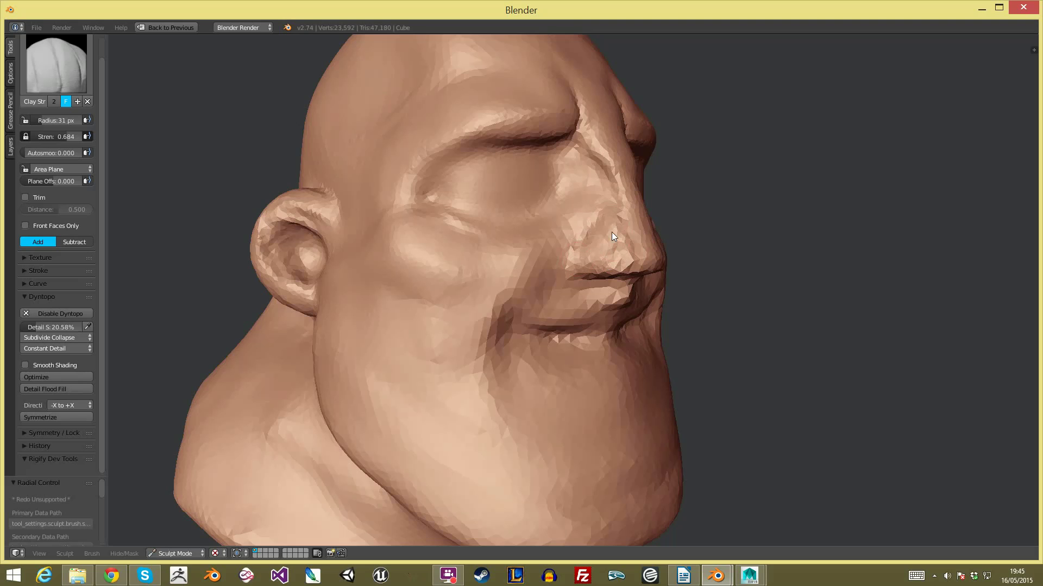
pyautogui.scroll(-4, 619, 259)
pyautogui.moveTo(602, 292)
pyautogui.mouseDown(button='middle')
pyautogui.moveTo(463, 277)
pyautogui.moveTo(415, 223)
pyautogui.moveTo(565, 224)
pyautogui.mouseUp(button='middle')
pyautogui.scroll(3, 566, 220)
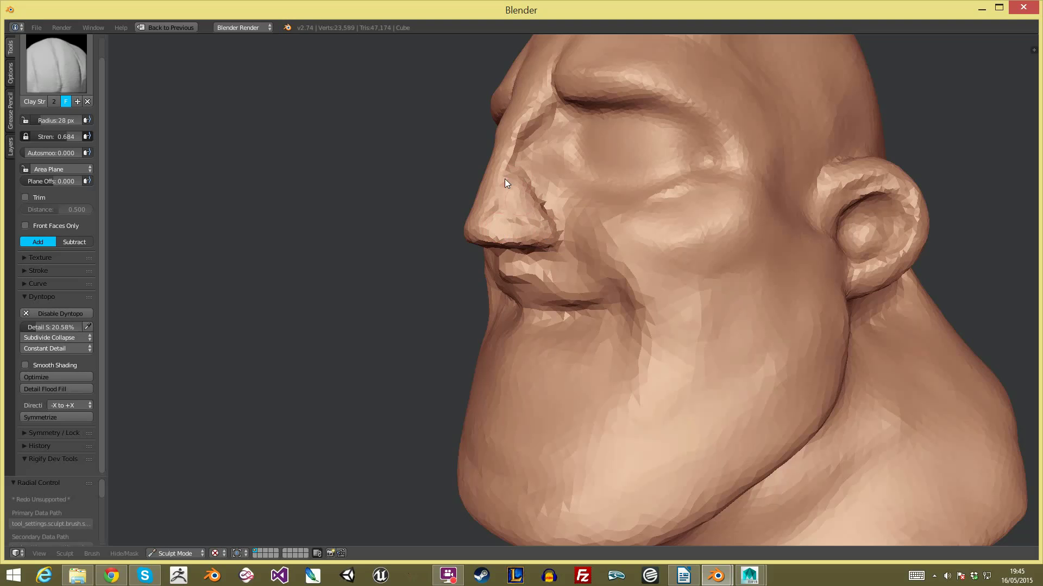
pyautogui.scroll(-5, 521, 218)
pyautogui.moveTo(683, 269)
pyautogui.mouseDown(button='middle')
pyautogui.moveTo(780, 306)
pyautogui.moveTo(655, 287)
pyautogui.moveTo(699, 281)
pyautogui.mouseUp(button='middle')
pyautogui.scroll(4, 686, 232)
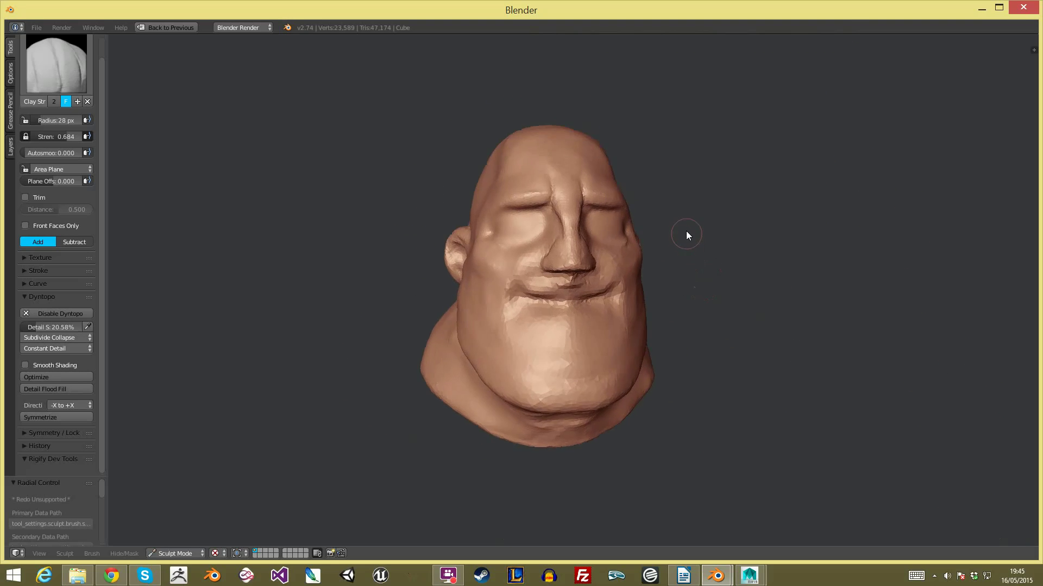
# Step: Switch to the Grab brush and reshape the side of the nose, ending with a 108 px brush radius
pyautogui.press('g')
pyautogui.click(572, 245)
pyautogui.moveTo(532, 254); pyautogui.dragTo(550, 225)
pyautogui.press('f')
pyautogui.click(538, 249)
pyautogui.moveTo(543, 232)
pyautogui.mouseDown(button='middle')
pyautogui.moveTo(582, 233)
pyautogui.moveTo(543, 279)
pyautogui.moveTo(425, 275)
pyautogui.moveTo(486, 258)
pyautogui.mouseUp(button='middle')
pyautogui.press('f')
pyautogui.click(565, 227)
pyautogui.press('f')
pyautogui.click(577, 228)
pyautogui.press('f')
pyautogui.click(544, 281)
pyautogui.hotkey('shift', 'f')
pyautogui.press('Escape')
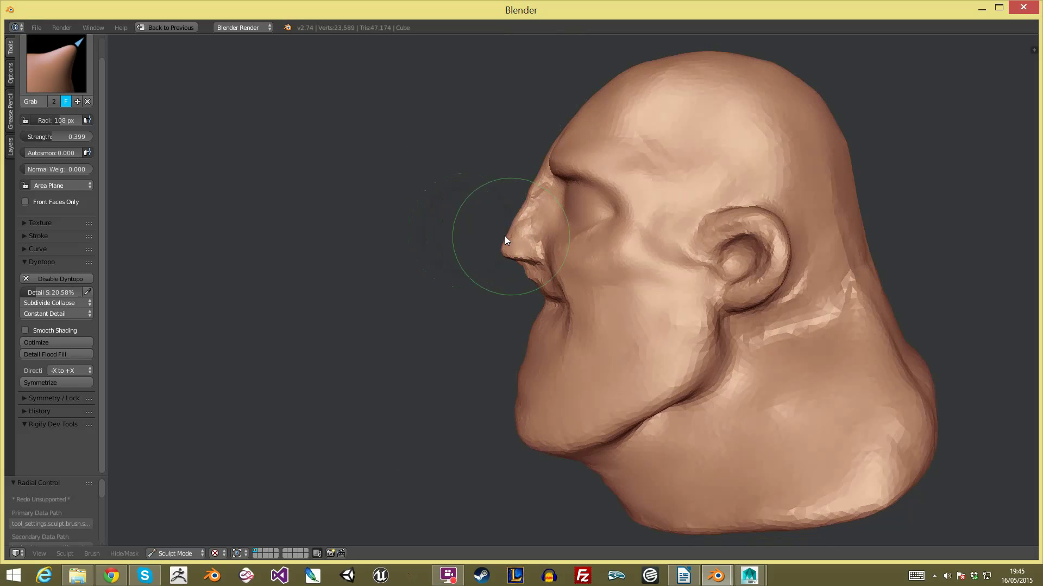
# Step: Pull the brow and nose bridge forward in profile with the Grab brush, ending with a 45 px radius
pyautogui.press('f')
pyautogui.click(503, 233)
pyautogui.press('f')
pyautogui.click(573, 180)
pyautogui.moveTo(542, 164); pyautogui.dragTo(536, 168)
pyautogui.press('f')
pyautogui.click(523, 172)
pyautogui.press('f')
pyautogui.click(471, 202)
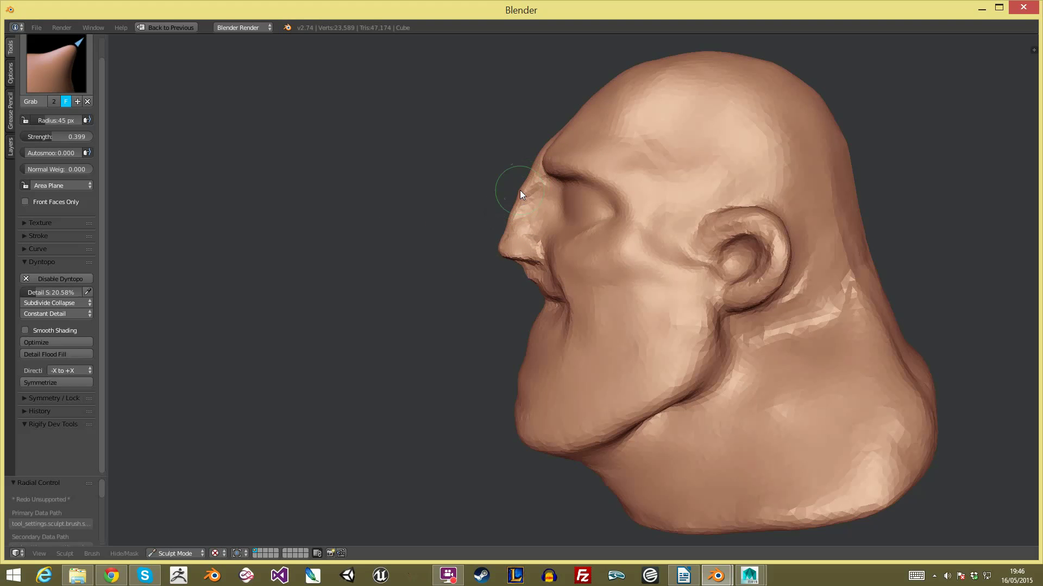
# Step: Switch to Clay Strips with a 17 px radius and add a stroke from beside the nostril toward the mouth corner
pyautogui.scroll(-6, 487, 205)
pyautogui.moveTo(507, 327); pyautogui.dragTo(634, 292, button='middle')
pyautogui.scroll(5, 615, 211)
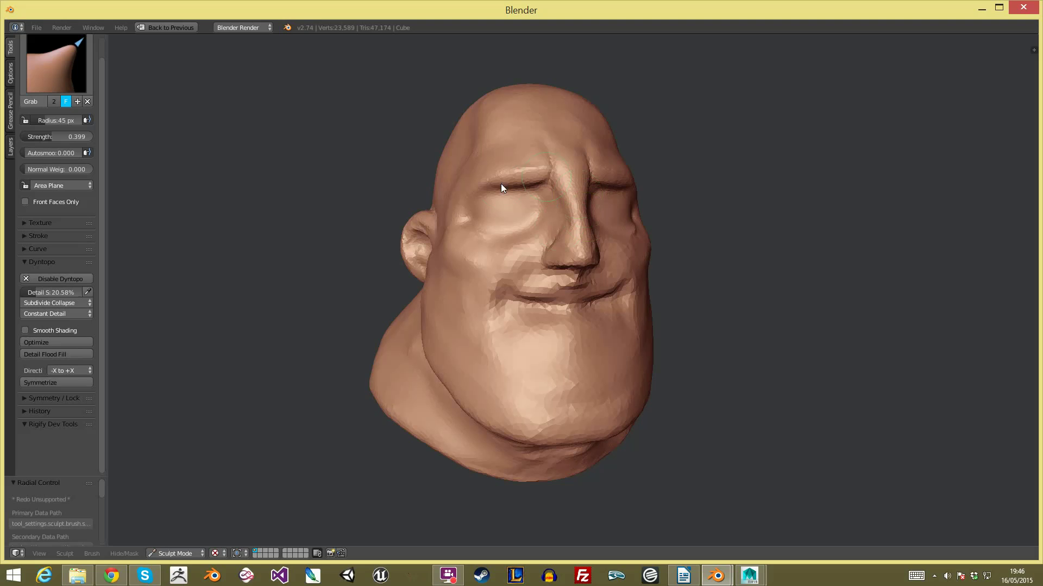
pyautogui.click(57, 68)
pyautogui.click(174, 123)
pyautogui.scroll(2, 670, 206)
pyautogui.moveTo(670, 203)
pyautogui.mouseDown(button='middle')
pyautogui.moveTo(593, 232)
pyautogui.moveTo(480, 181)
pyautogui.moveTo(583, 190)
pyautogui.mouseUp(button='middle')
pyautogui.press('f')
pyautogui.click(493, 209)
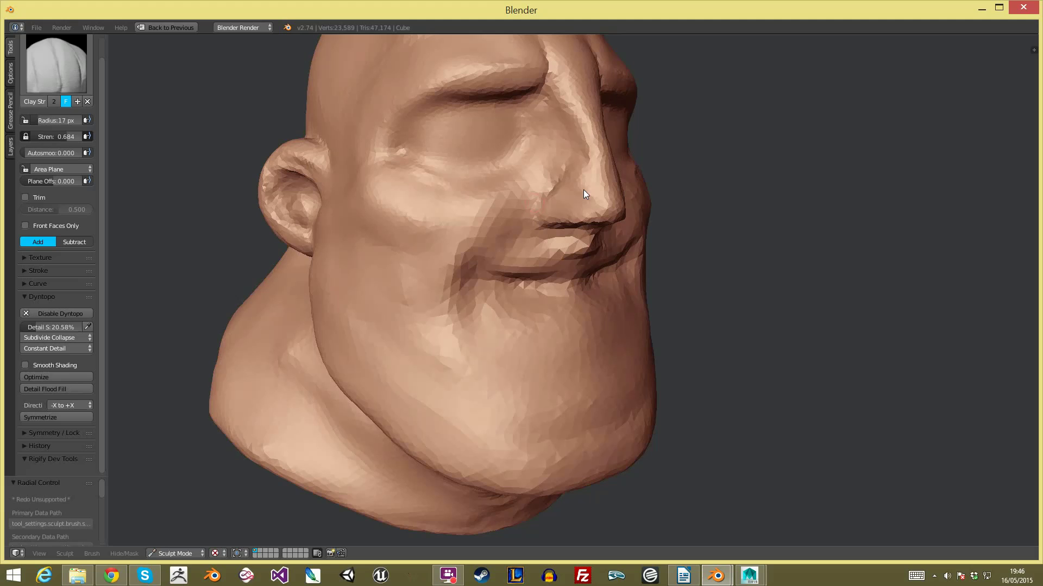
pyautogui.moveTo(538, 199)
pyautogui.mouseDown()
pyautogui.moveTo(473, 244)
pyautogui.moveTo(507, 233)
pyautogui.moveTo(482, 240)
pyautogui.moveTo(465, 274)
pyautogui.moveTo(508, 232)
pyautogui.mouseUp()
# Step: Enlarge the Clay Strips radius to about 36 px and build up the smile fold from the nose to the mouth corner
pyautogui.press('f')
pyautogui.click(562, 163)
pyautogui.moveTo(562, 139)
pyautogui.mouseDown()
pyautogui.moveTo(455, 238)
pyautogui.moveTo(460, 299)
pyautogui.mouseUp()
pyautogui.moveTo(456, 257)
pyautogui.mouseDown()
pyautogui.moveTo(438, 280)
pyautogui.moveTo(424, 273)
pyautogui.moveTo(455, 291)
pyautogui.moveTo(444, 265)
pyautogui.mouseUp()
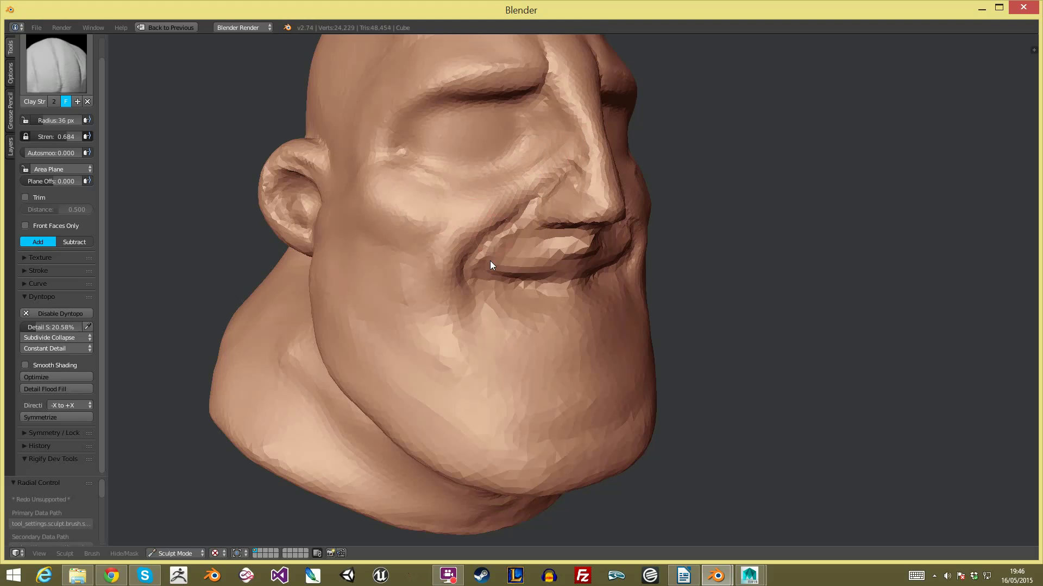
pyautogui.scroll(-5, 444, 249)
pyautogui.moveTo(444, 249); pyautogui.dragTo(533, 224, button='middle')
pyautogui.scroll(6, 513, 247)
pyautogui.moveTo(451, 272); pyautogui.dragTo(448, 273, button='middle')
pyautogui.moveTo(441, 280)
pyautogui.mouseDown()
pyautogui.moveTo(465, 282)
pyautogui.moveTo(468, 295)
pyautogui.mouseUp()
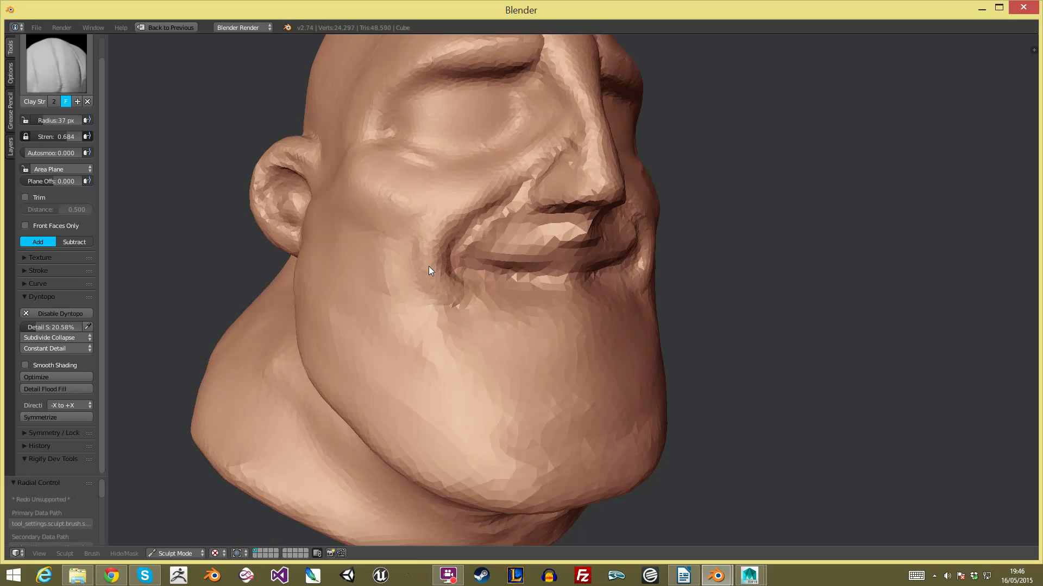
# Step: Deepen the fold beside the nose with 37 px Clay Strips strokes and fill out the upper lip
pyautogui.moveTo(425, 251); pyautogui.dragTo(578, 171, button='middle')
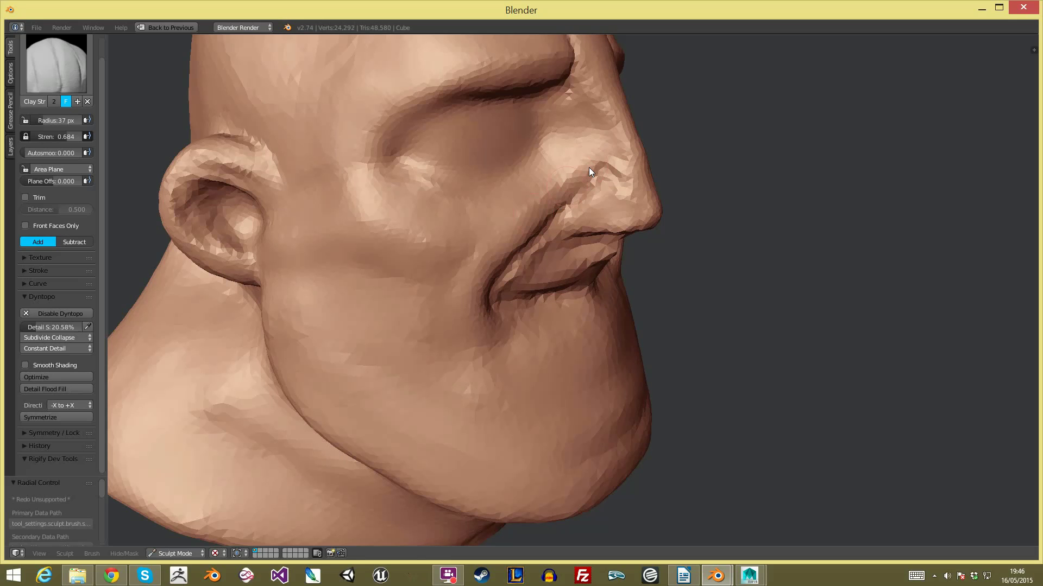
pyautogui.moveTo(558, 194)
pyautogui.mouseDown()
pyautogui.moveTo(499, 234)
pyautogui.moveTo(588, 132)
pyautogui.mouseUp()
pyautogui.moveTo(564, 173)
pyautogui.mouseDown()
pyautogui.moveTo(606, 152)
pyautogui.moveTo(583, 148)
pyautogui.mouseUp()
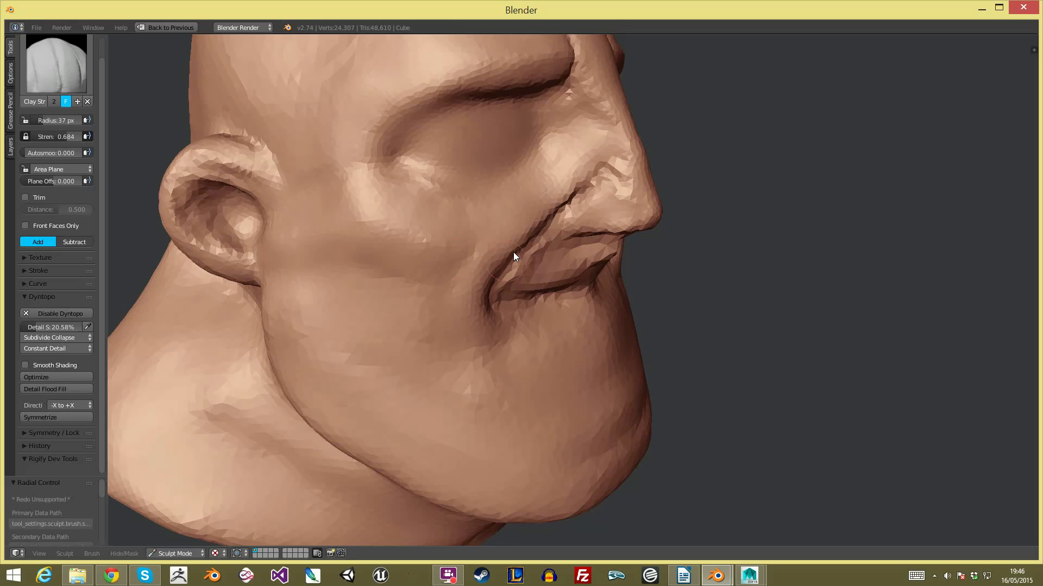
pyautogui.moveTo(509, 262); pyautogui.dragTo(483, 253, button='middle')
pyautogui.press('f')
pyautogui.click(461, 249)
pyautogui.moveTo(462, 250)
pyautogui.mouseDown()
pyautogui.moveTo(455, 242)
pyautogui.moveTo(526, 265)
pyautogui.moveTo(567, 261)
pyautogui.mouseUp()
# Step: Switch to the Grab brush at a 73 px radius and round the upper lip area from below the head
pyautogui.moveTo(673, 244)
pyautogui.mouseDown(button='middle')
pyautogui.moveTo(574, 236)
pyautogui.moveTo(637, 171)
pyautogui.moveTo(467, 217)
pyautogui.moveTo(508, 218)
pyautogui.mouseUp(button='middle')
pyautogui.press('f')
pyautogui.click(587, 236)
pyautogui.press('g')
pyautogui.press('f')
pyautogui.click(509, 228)
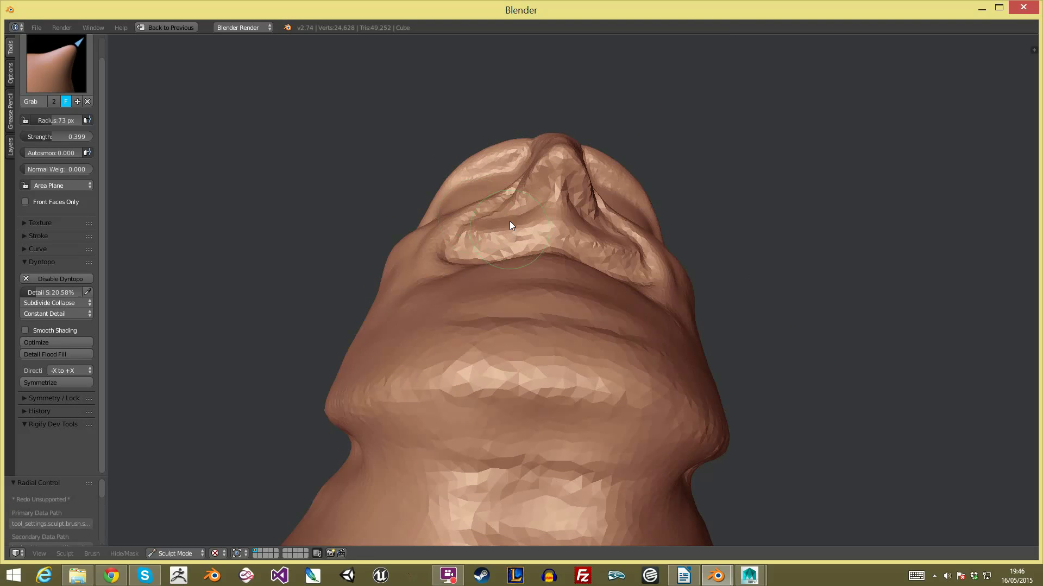
pyautogui.moveTo(491, 231)
pyautogui.mouseDown()
pyautogui.moveTo(489, 220)
pyautogui.moveTo(527, 213)
pyautogui.mouseUp()
pyautogui.moveTo(534, 223)
pyautogui.mouseDown(button='middle')
pyautogui.moveTo(544, 319)
pyautogui.moveTo(602, 308)
pyautogui.moveTo(531, 228)
pyautogui.moveTo(485, 231)
pyautogui.mouseUp(button='middle')
# Step: Adjust the curve of the upper lip and the nose base with Grab, varying the radius and ending at 32 px
pyautogui.press('f')
pyautogui.click(434, 231)
pyautogui.press('f')
pyautogui.click(522, 233)
pyautogui.press('f')
pyautogui.click(485, 217)
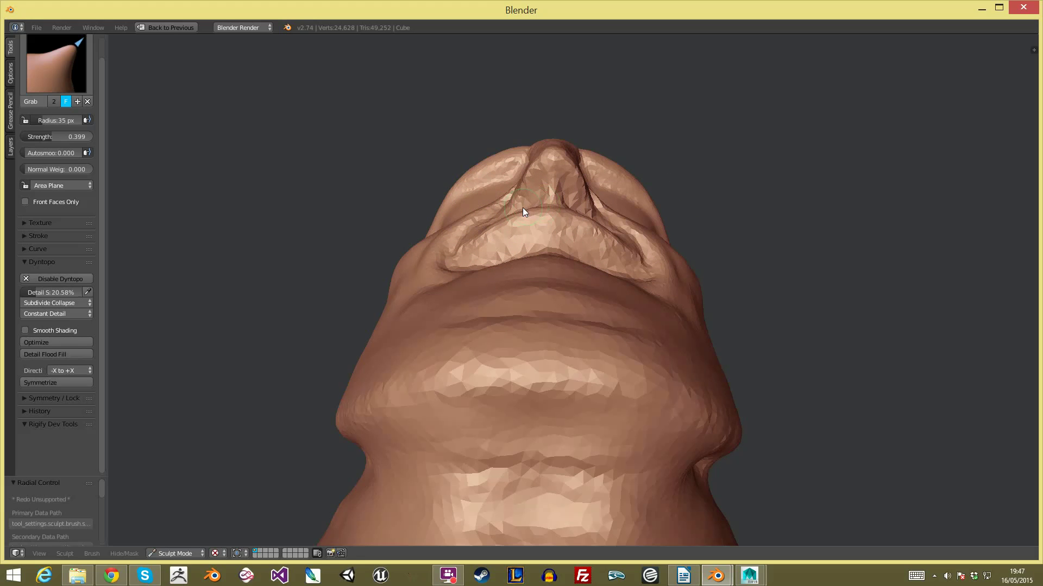
pyautogui.press('f')
pyautogui.click(462, 236)
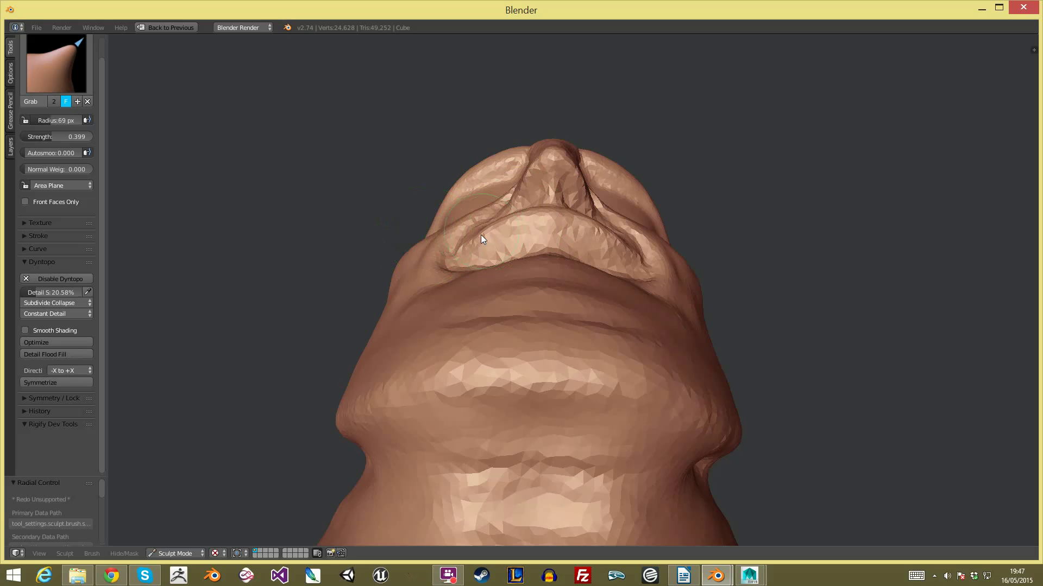
pyautogui.moveTo(554, 219)
pyautogui.mouseDown(button='middle')
pyautogui.moveTo(600, 286)
pyautogui.moveTo(503, 307)
pyautogui.moveTo(569, 246)
pyautogui.moveTo(656, 213)
pyautogui.moveTo(646, 163)
pyautogui.mouseUp(button='middle')
pyautogui.click(552, 240)
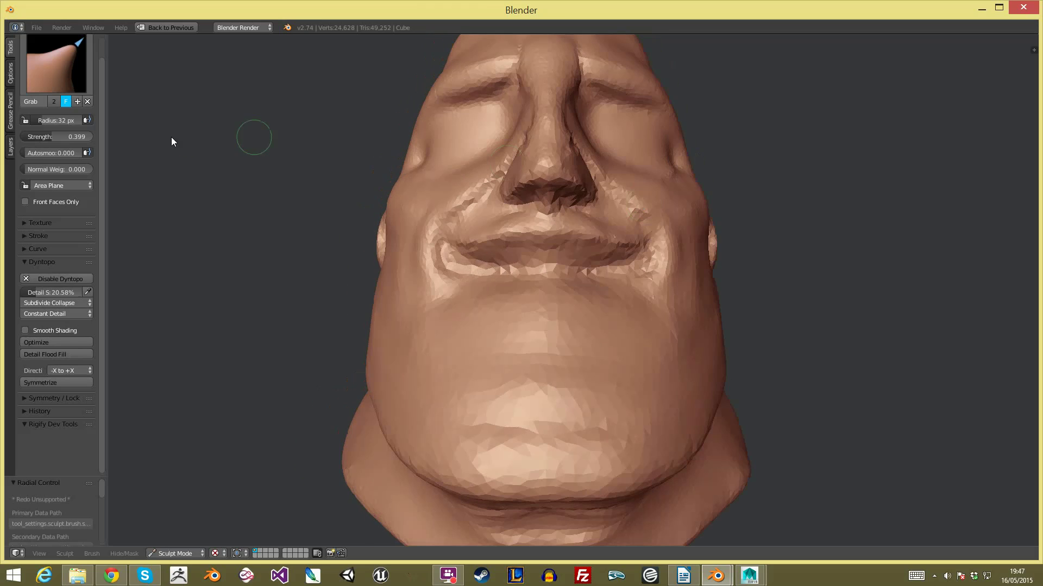
# Step: Switch to Clay Strips at a 29 px radius, fill the area above the upper lip and carve into the smile crease
pyautogui.click(47, 83)
pyautogui.click(126, 124)
pyautogui.moveTo(445, 194); pyautogui.dragTo(506, 228, button='middle')
pyautogui.moveTo(512, 204); pyautogui.dragTo(493, 229)
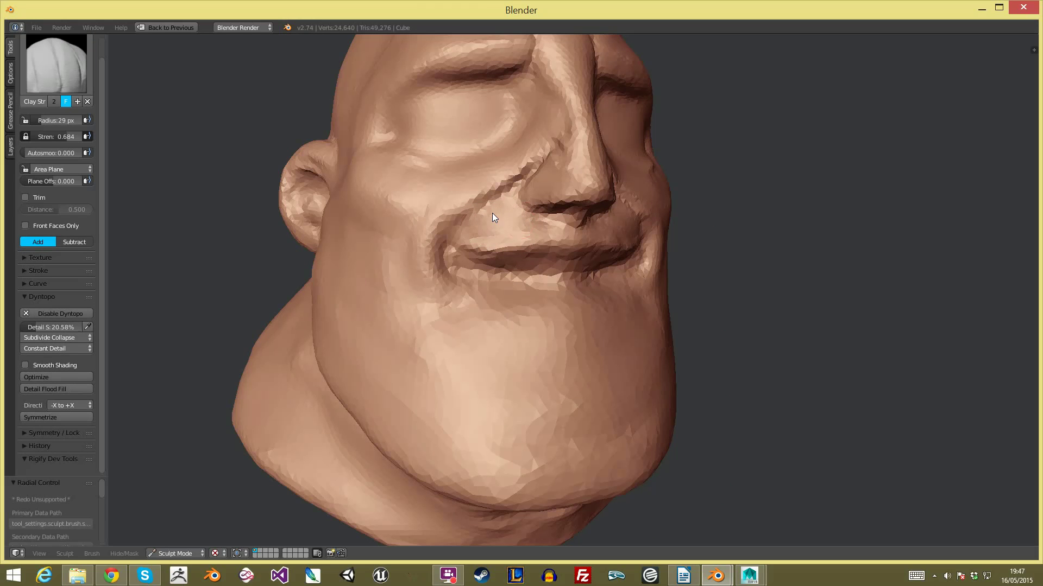
pyautogui.press('f')
pyautogui.click(492, 196)
pyautogui.keyDown('ctrl'); pyautogui.moveTo(496, 193); pyautogui.dragTo(455, 221); pyautogui.keyUp('ctrl')
# Step: Refine the smile fold from the nostril down to the mouth corner, ending with a 20 px Clay Strips radius
pyautogui.press('f')
pyautogui.click(510, 188)
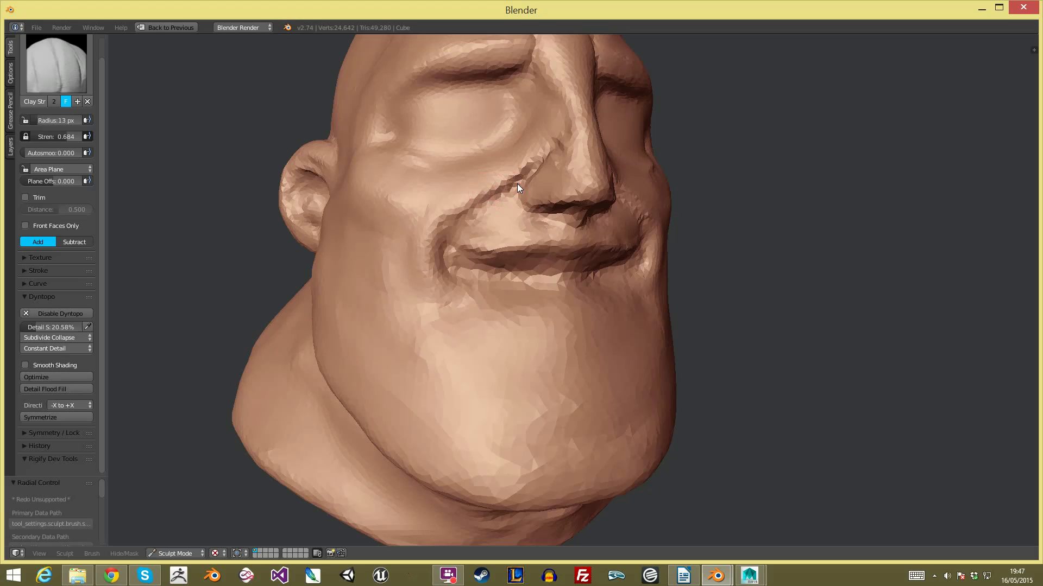
pyautogui.moveTo(448, 222)
pyautogui.keyDown('ctrl'); pyautogui.mouseDown()
pyautogui.moveTo(510, 169)
pyautogui.moveTo(437, 206)
pyautogui.mouseUp(); pyautogui.keyUp('ctrl')
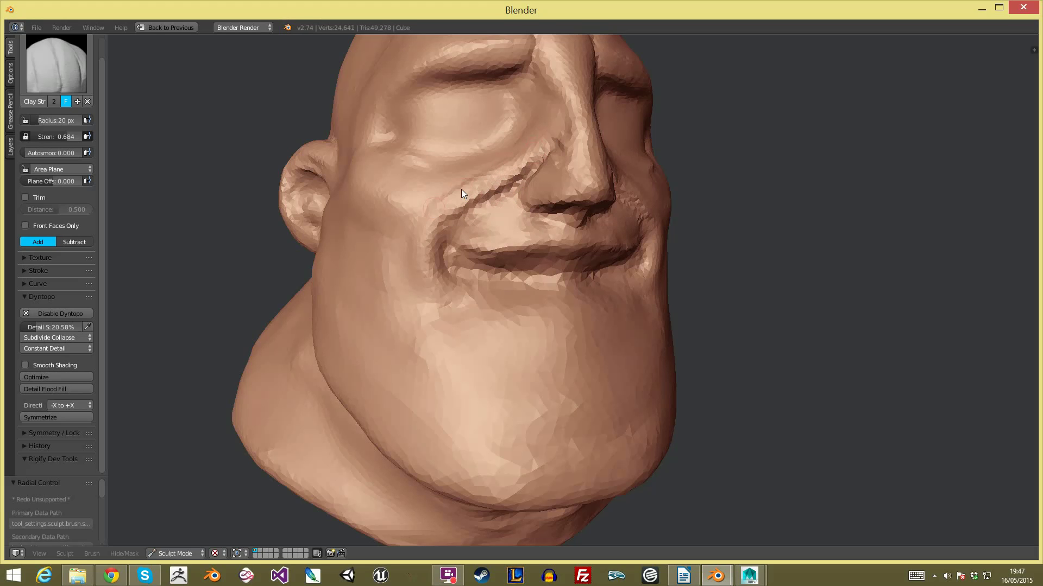
pyautogui.moveTo(560, 134)
pyautogui.mouseDown()
pyautogui.moveTo(432, 217)
pyautogui.moveTo(420, 253)
pyautogui.mouseUp()
pyautogui.scroll(-5, 486, 287)
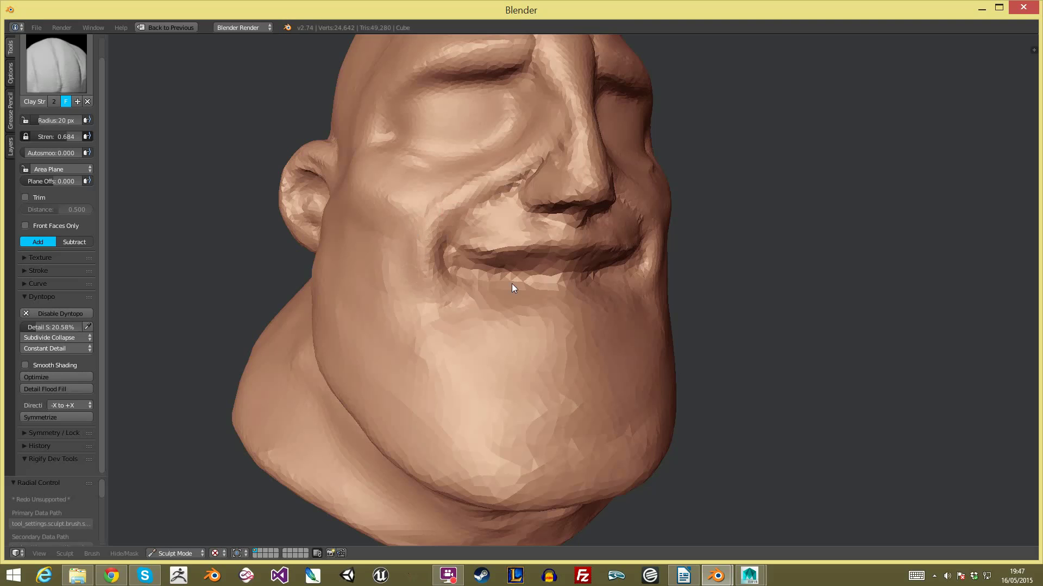
# Step: Build up the lower lip with 35 px Clay Strips strokes and blend the area beneath it at a 47 px radius
pyautogui.moveTo(517, 415); pyautogui.dragTo(565, 270, button='middle')
pyautogui.scroll(4, 564, 271)
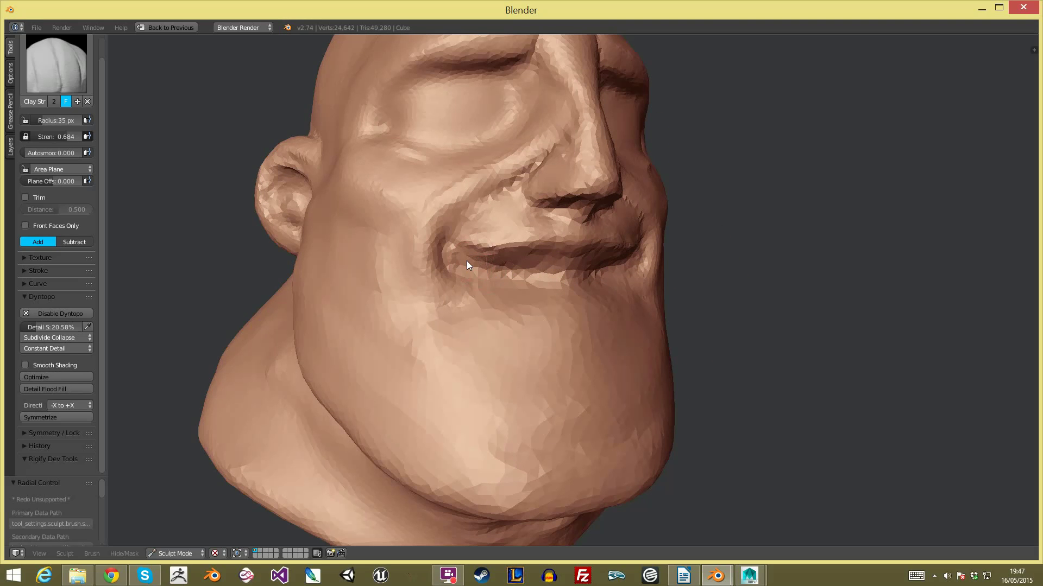
pyautogui.moveTo(455, 271)
pyautogui.mouseDown()
pyautogui.moveTo(558, 283)
pyautogui.moveTo(592, 275)
pyautogui.mouseUp()
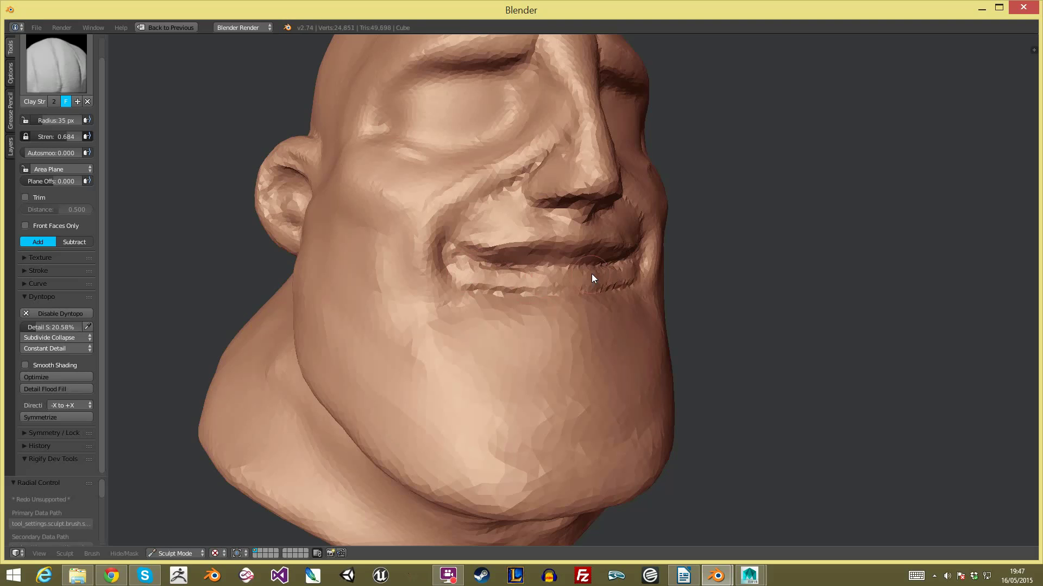
pyautogui.moveTo(633, 277); pyautogui.dragTo(533, 285, button='middle')
pyautogui.moveTo(565, 282)
pyautogui.mouseDown()
pyautogui.moveTo(618, 273)
pyautogui.moveTo(578, 308)
pyautogui.moveTo(553, 293)
pyautogui.moveTo(498, 292)
pyautogui.moveTo(588, 315)
pyautogui.mouseUp()
pyautogui.click(566, 301)
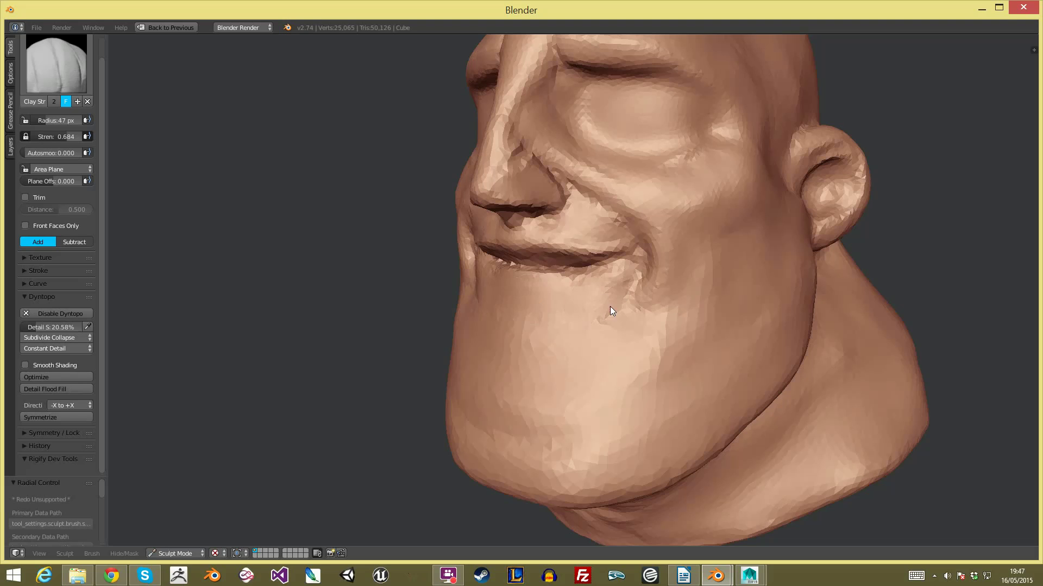
# Step: Reduce the Clay Strips radius to 24 px, add a lower lip ridge between the mouth corners and soften it
pyautogui.scroll(-3, 560, 324)
pyautogui.moveTo(738, 346); pyautogui.dragTo(534, 275, button='middle')
pyautogui.scroll(3, 535, 276)
pyautogui.press('f')
pyautogui.click(498, 285)
pyautogui.moveTo(498, 285); pyautogui.dragTo(502, 276)
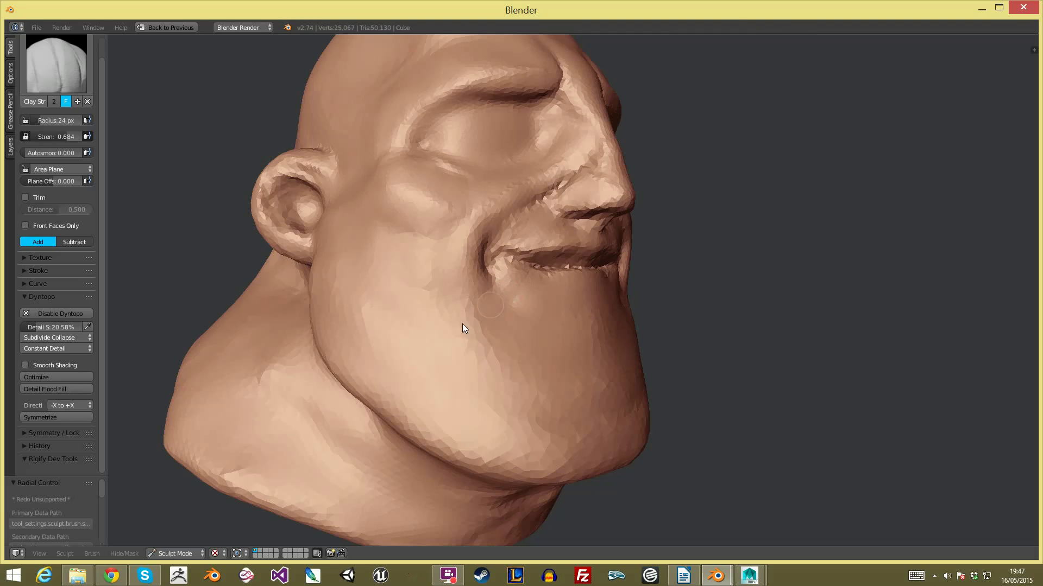
pyautogui.moveTo(515, 303); pyautogui.dragTo(509, 280, button='middle')
pyautogui.moveTo(474, 282)
pyautogui.mouseDown()
pyautogui.moveTo(528, 292)
pyautogui.moveTo(607, 282)
pyautogui.mouseUp()
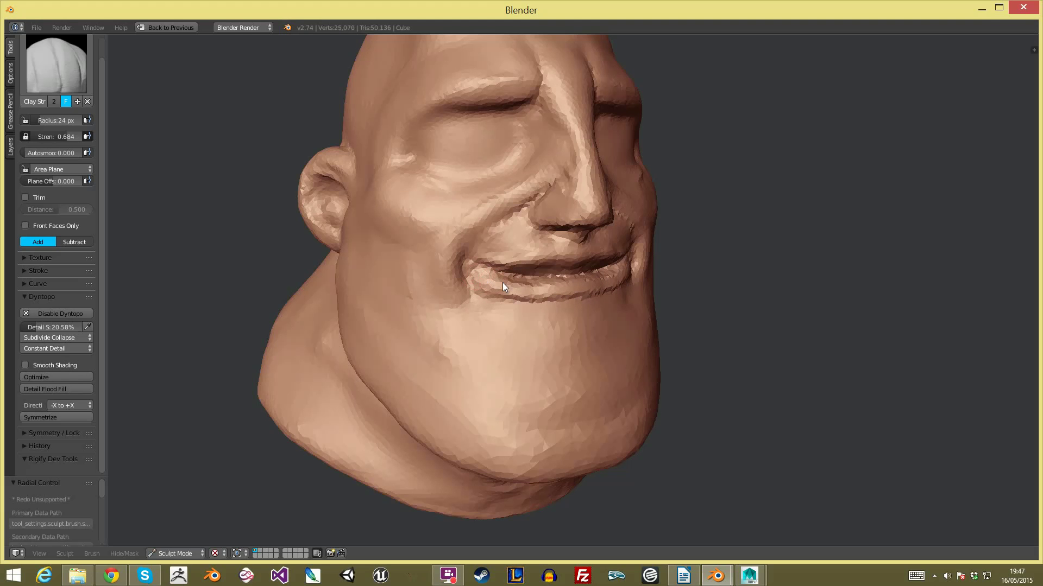
pyautogui.moveTo(474, 277); pyautogui.dragTo(500, 289)
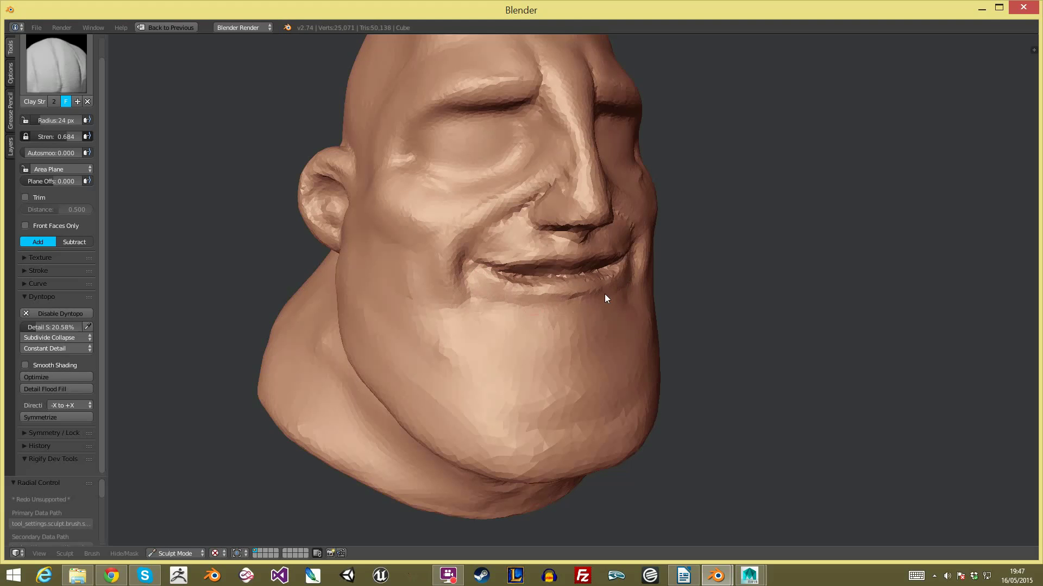
# Step: Thicken the lower lip with 31 px Clay Strips strokes and smooth its lower edge into the chin
pyautogui.scroll(-5, 649, 444)
pyautogui.moveTo(648, 445); pyautogui.dragTo(565, 321, button='middle')
pyautogui.scroll(6, 597, 285)
pyautogui.moveTo(598, 285); pyautogui.dragTo(594, 282, button='middle')
pyautogui.moveTo(594, 282); pyautogui.dragTo(589, 283)
pyautogui.moveTo(517, 274)
pyautogui.mouseDown()
pyautogui.moveTo(569, 279)
pyautogui.moveTo(514, 280)
pyautogui.mouseUp()
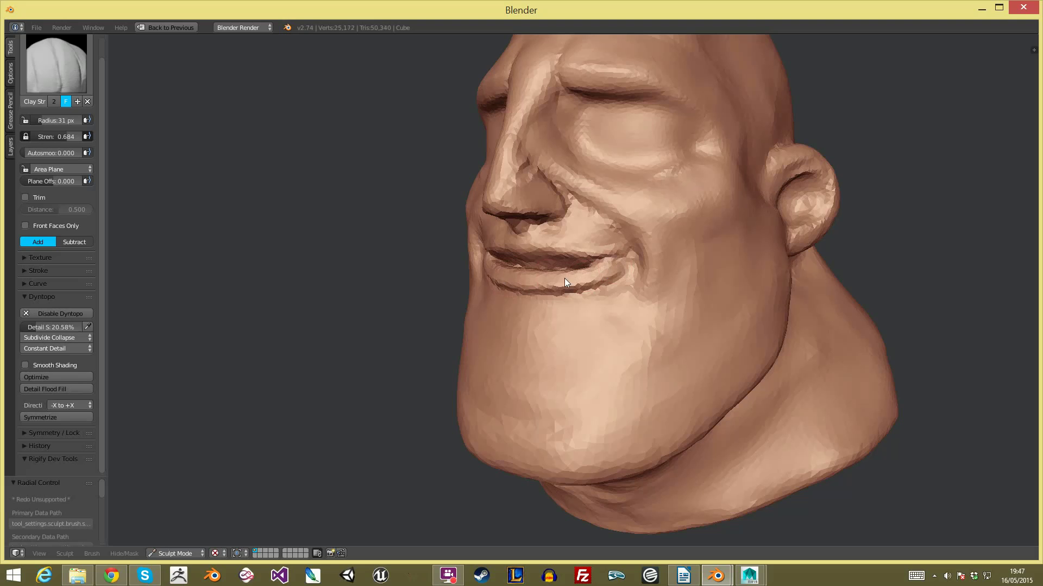
pyautogui.moveTo(619, 269)
pyautogui.keyDown('shift'); pyautogui.mouseDown()
pyautogui.moveTo(605, 282)
pyautogui.moveTo(514, 292)
pyautogui.mouseUp(); pyautogui.keyUp('shift')
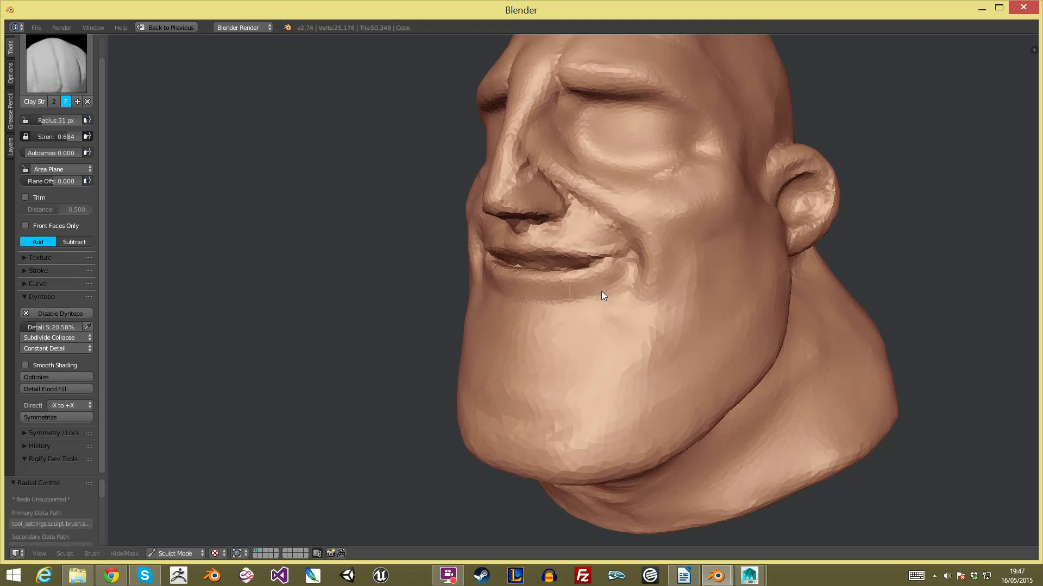
# Step: Fill out the chin beneath the lower lip with Clay Strips, ending with a 54 px brush radius
pyautogui.scroll(-3, 564, 327)
pyautogui.moveTo(532, 341); pyautogui.dragTo(621, 307, button='middle')
pyautogui.scroll(2, 618, 306)
pyautogui.moveTo(526, 298); pyautogui.dragTo(579, 301)
pyautogui.moveTo(643, 291); pyautogui.dragTo(620, 283, button='middle')
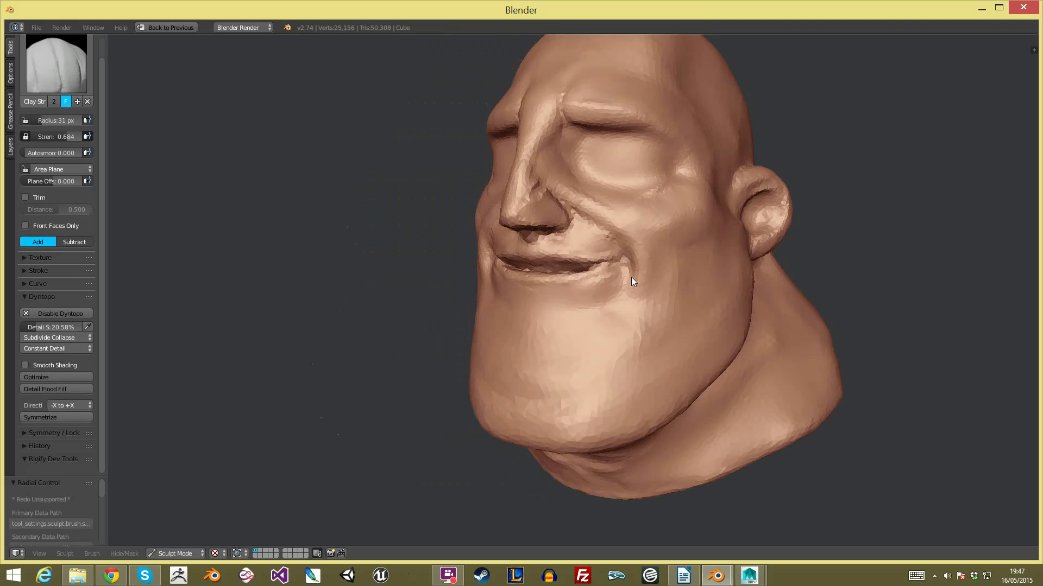
pyautogui.moveTo(578, 314); pyautogui.dragTo(530, 307)
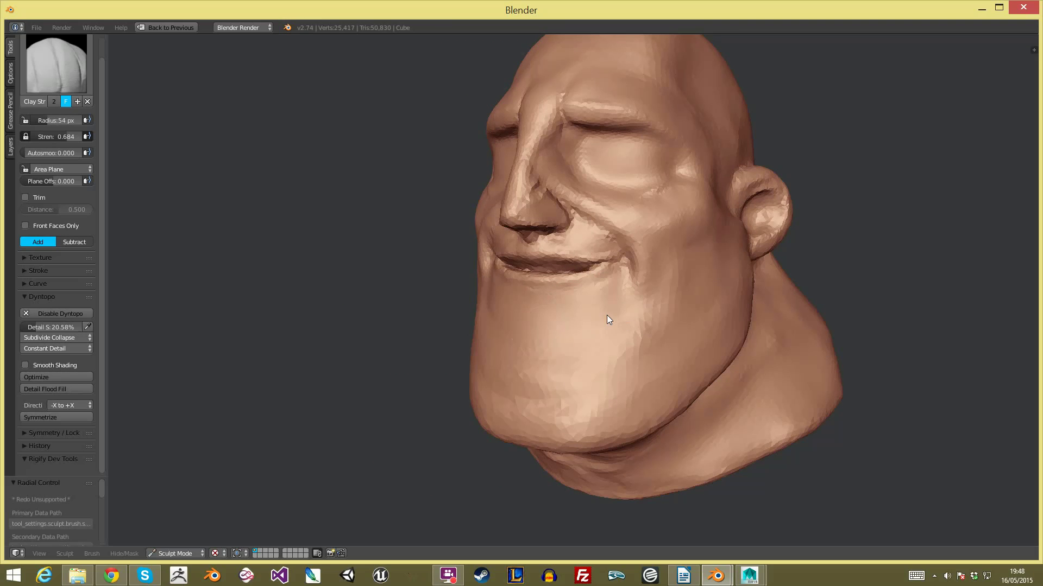
# Step: Switch to the Grab brush and reshape the lower lip near the mouth corner, ending with an 89 px radius
pyautogui.scroll(-4, 733, 330)
pyautogui.moveTo(712, 343); pyautogui.dragTo(762, 348, button='middle')
pyautogui.scroll(4, 698, 272)
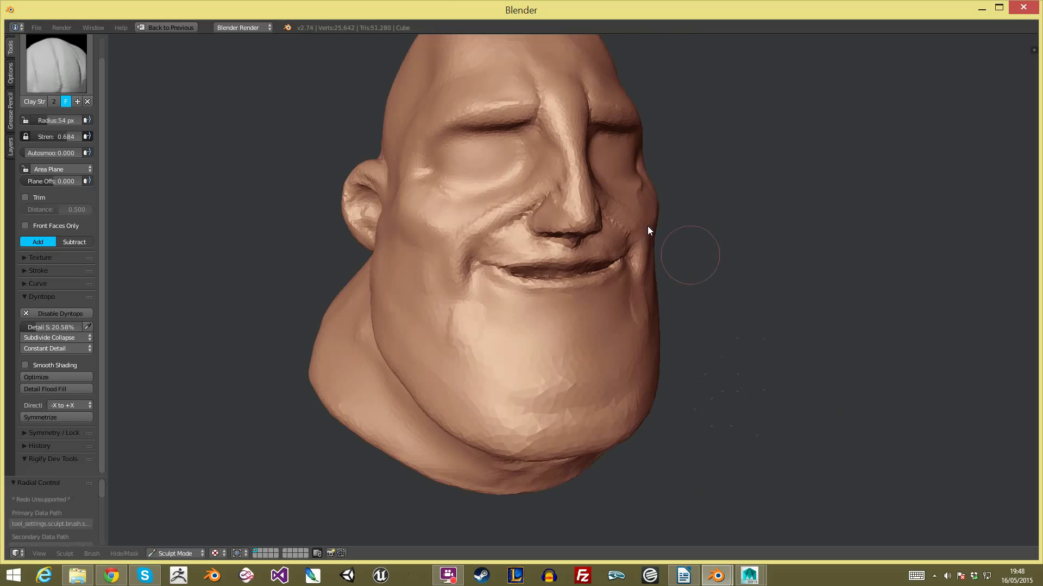
pyautogui.moveTo(533, 279)
pyautogui.mouseDown(button='middle')
pyautogui.moveTo(545, 272)
pyautogui.moveTo(515, 279)
pyautogui.mouseUp(button='middle')
pyautogui.press('g')
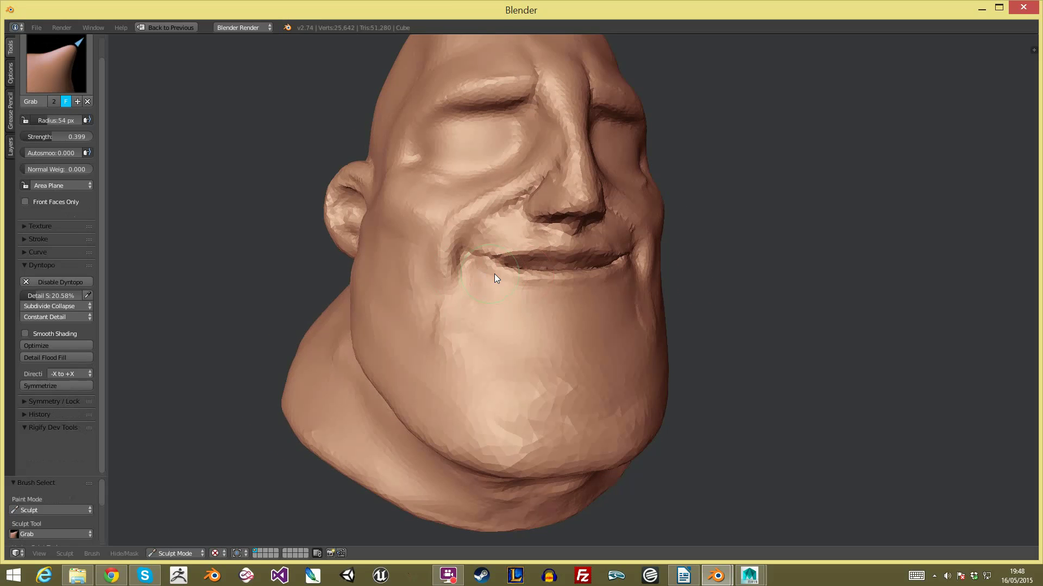
pyautogui.moveTo(500, 278); pyautogui.dragTo(544, 259)
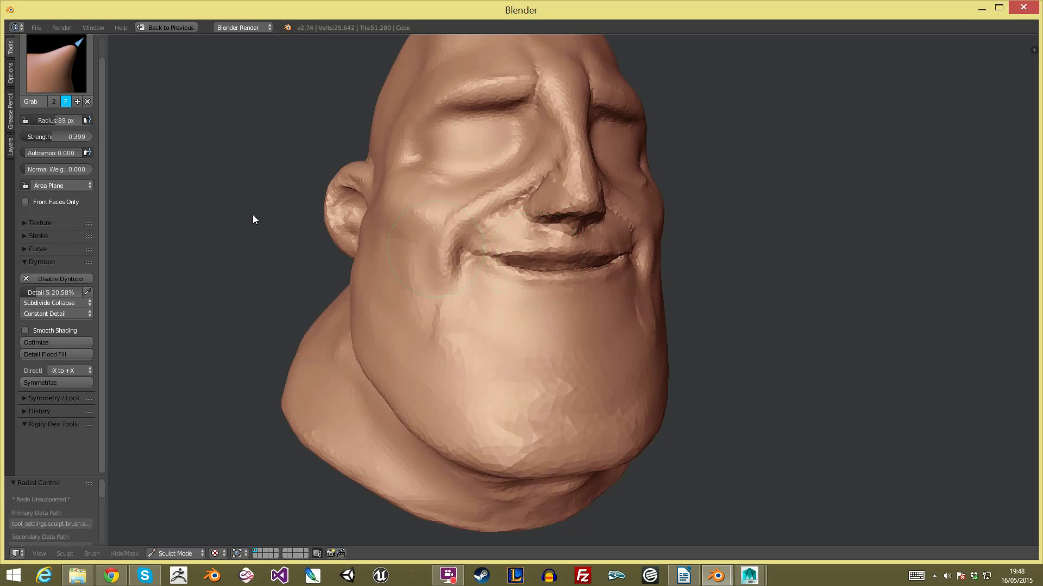
# Step: Switch to the Pinch brush and pinch the lips together along the mouth line from both sides of the face
pyautogui.click(71, 76)
pyautogui.press('p')
pyautogui.moveTo(512, 259); pyautogui.dragTo(571, 259)
pyautogui.moveTo(572, 258)
pyautogui.mouseDown(button='middle')
pyautogui.moveTo(552, 258)
pyautogui.moveTo(563, 263)
pyautogui.mouseUp(button='middle')
pyautogui.moveTo(563, 263)
pyautogui.mouseDown()
pyautogui.moveTo(601, 252)
pyautogui.moveTo(517, 260)
pyautogui.moveTo(625, 243)
pyautogui.mouseUp()
pyautogui.moveTo(625, 243); pyautogui.dragTo(669, 259, button='middle')
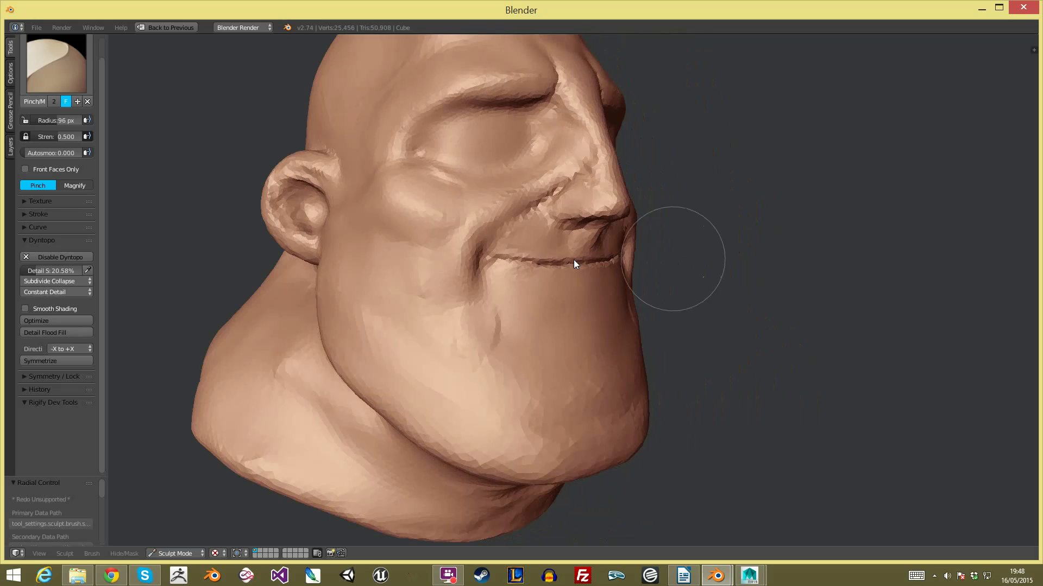
# Step: Switch to the Grab brush at about 114 px radius and pull the lip line into a smile toward the mouth corner
pyautogui.press('g')
pyautogui.press('f')
pyautogui.click(487, 257)
pyautogui.moveTo(489, 260)
pyautogui.mouseDown(button='middle')
pyautogui.moveTo(480, 277)
pyautogui.moveTo(476, 251)
pyautogui.mouseUp(button='middle')
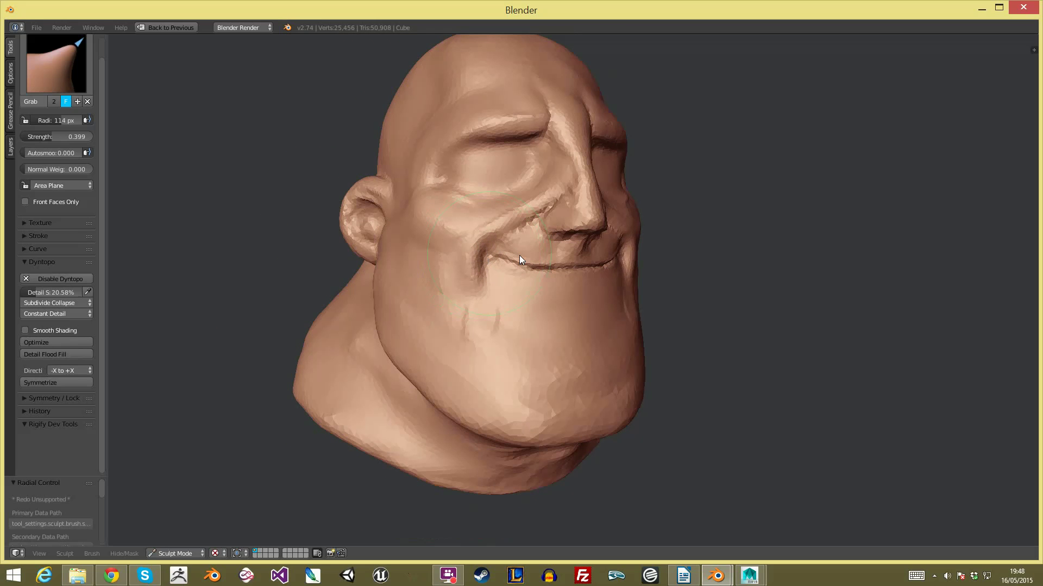
pyautogui.press('f')
pyautogui.click(564, 270)
pyautogui.moveTo(556, 279); pyautogui.dragTo(503, 262)
# Step: Refine the curve of the smile and the mouth corners with the Grab brush, using 118 px and 68 px radii
pyautogui.press('f')
pyautogui.click(531, 270)
pyautogui.scroll(-3, 673, 327)
pyautogui.moveTo(676, 327); pyautogui.dragTo(600, 319, button='middle')
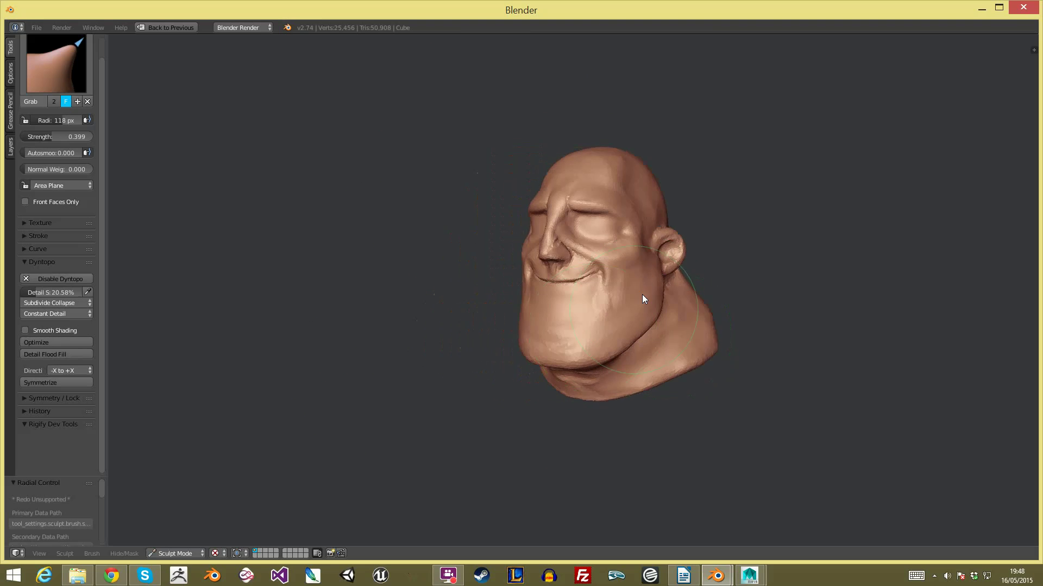
pyautogui.scroll(3, 640, 309)
pyautogui.press('f')
pyautogui.click(575, 248)
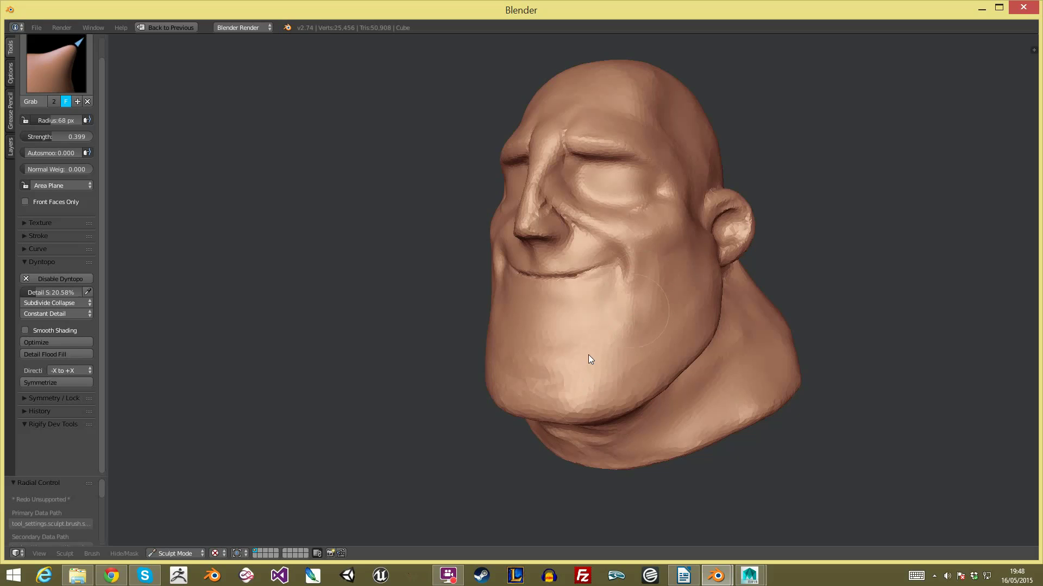
pyautogui.scroll(-5, 722, 374)
pyautogui.moveTo(739, 332); pyautogui.dragTo(809, 302, button='middle')
pyautogui.scroll(5, 735, 223)
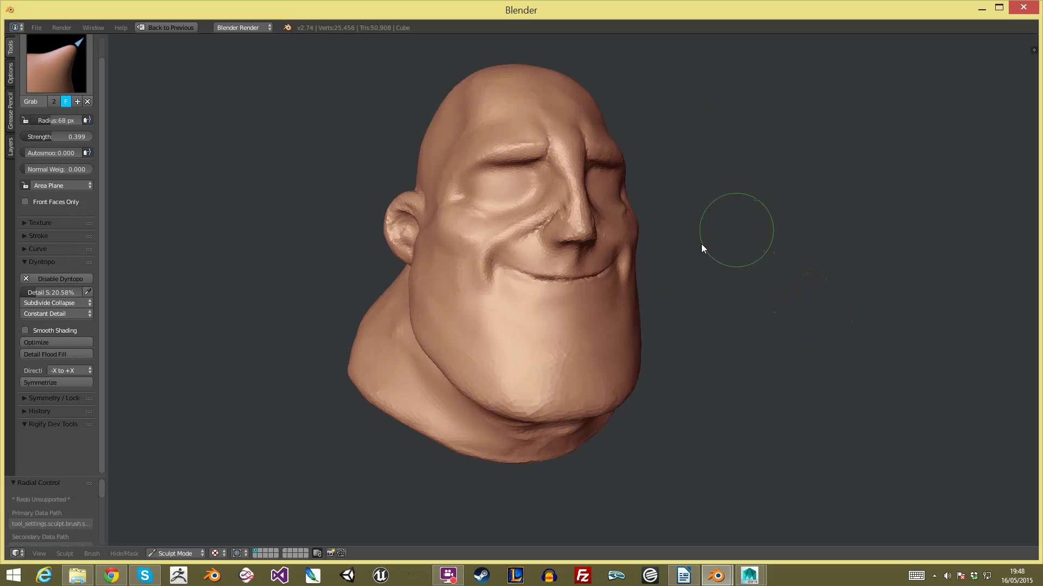
# Step: Switch to the Crease brush at 40 px radius and crease the mouth corner beside the smile fold
pyautogui.scroll(4, 638, 226)
pyautogui.moveTo(626, 226); pyautogui.dragTo(654, 229, button='middle')
pyautogui.hotkey('shift', 'c')
pyautogui.moveTo(534, 220); pyautogui.dragTo(489, 223, button='middle')
pyautogui.press('f')
pyautogui.click(467, 230)
pyautogui.press('f')
pyautogui.click(429, 233)
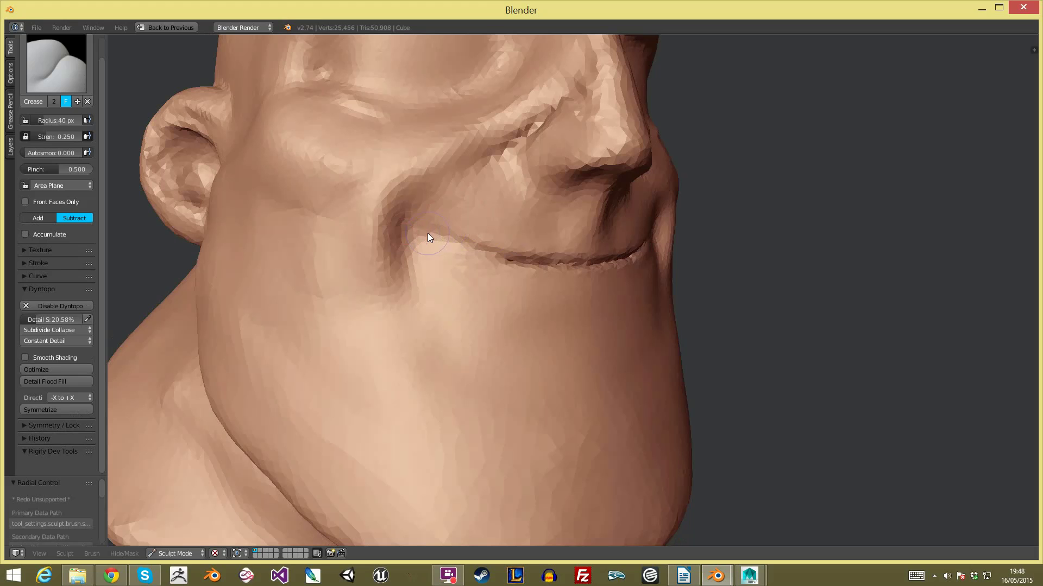
pyautogui.moveTo(408, 233); pyautogui.dragTo(407, 239)
# Step: Set the Dyntopo detail size to 13.04% and carve a 35 px crease along the whole lip line
pyautogui.moveTo(47, 316); pyautogui.dragTo(47, 319)
pyautogui.moveTo(414, 222)
pyautogui.mouseDown()
pyautogui.moveTo(405, 213)
pyautogui.moveTo(408, 230)
pyautogui.mouseUp()
pyautogui.press('f')
pyautogui.click(427, 236)
pyautogui.moveTo(471, 249)
pyautogui.mouseDown()
pyautogui.moveTo(514, 262)
pyautogui.moveTo(657, 259)
pyautogui.mouseUp()
pyautogui.moveTo(657, 259); pyautogui.dragTo(489, 269, button='middle')
pyautogui.moveTo(559, 273); pyautogui.dragTo(688, 221)
pyautogui.moveTo(599, 268)
pyautogui.mouseDown()
pyautogui.moveTo(591, 264)
pyautogui.moveTo(686, 219)
pyautogui.moveTo(666, 228)
pyautogui.mouseUp()
pyautogui.moveTo(666, 228)
pyautogui.keyDown('ctrl'); pyautogui.mouseDown(button='middle')
pyautogui.moveTo(660, 379)
pyautogui.moveTo(731, 292)
pyautogui.moveTo(646, 201)
pyautogui.mouseUp(button='middle'); pyautogui.keyUp('ctrl')
pyautogui.moveTo(634, 146)
pyautogui.keyDown('shift'); pyautogui.mouseDown(button='middle')
pyautogui.moveTo(631, 239)
pyautogui.moveTo(624, 218)
pyautogui.moveTo(663, 168)
pyautogui.mouseUp(button='middle'); pyautogui.keyUp('shift')
pyautogui.keyDown('ctrl'); pyautogui.moveTo(572, 258); pyautogui.dragTo(559, 222, button='middle'); pyautogui.keyUp('ctrl')
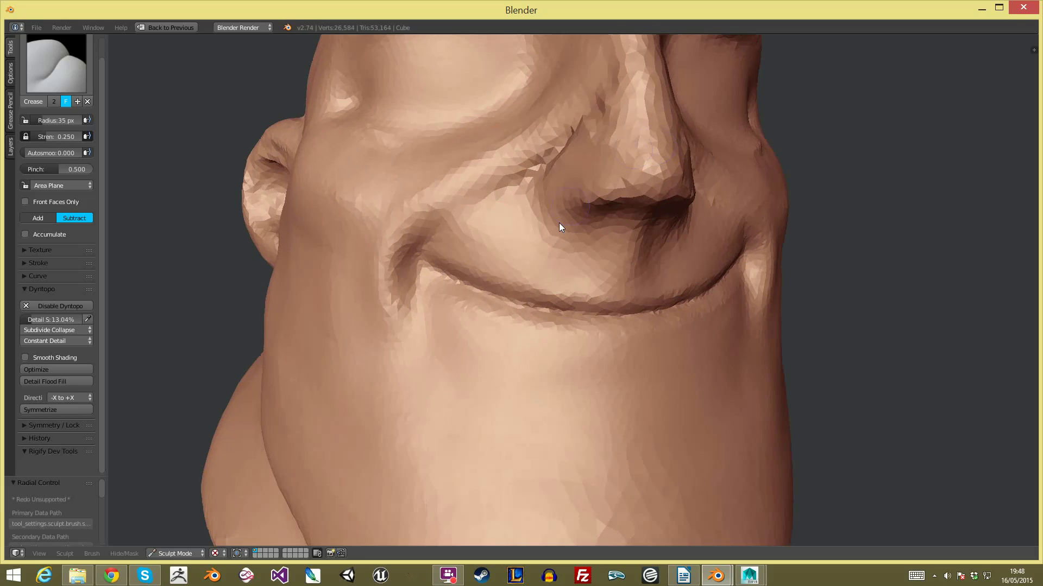
# Step: Switch to the Grab brush and lift the mouth corner toward the cheek, ending with a 140 px radius
pyautogui.moveTo(441, 271); pyautogui.dragTo(464, 249, button='middle')
pyautogui.press('g')
pyautogui.press('f')
pyautogui.click(453, 251)
pyautogui.moveTo(438, 234)
pyautogui.mouseDown()
pyautogui.moveTo(477, 253)
pyautogui.moveTo(432, 224)
pyautogui.mouseUp()
pyautogui.press('f')
pyautogui.click(489, 246)
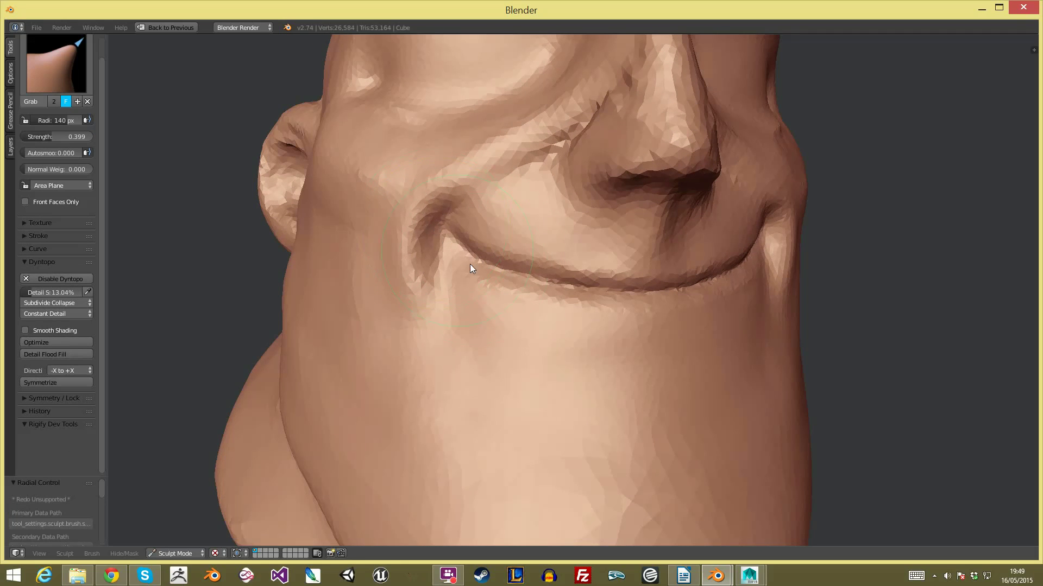
# Step: Resize the Grab brush and nudge the other mouth corner upward
pyautogui.keyDown('ctrl'); pyautogui.moveTo(594, 201); pyautogui.dragTo(602, 275, button='middle'); pyautogui.keyUp('ctrl')
pyautogui.moveTo(725, 278); pyautogui.dragTo(605, 266, button='middle')
pyautogui.press('f')
pyautogui.click(581, 270)
pyautogui.moveTo(631, 282); pyautogui.dragTo(637, 272)
# Step: Sharpen the lip line into the mouth corner with the Pinch brush at 84 px radius
pyautogui.press('p')
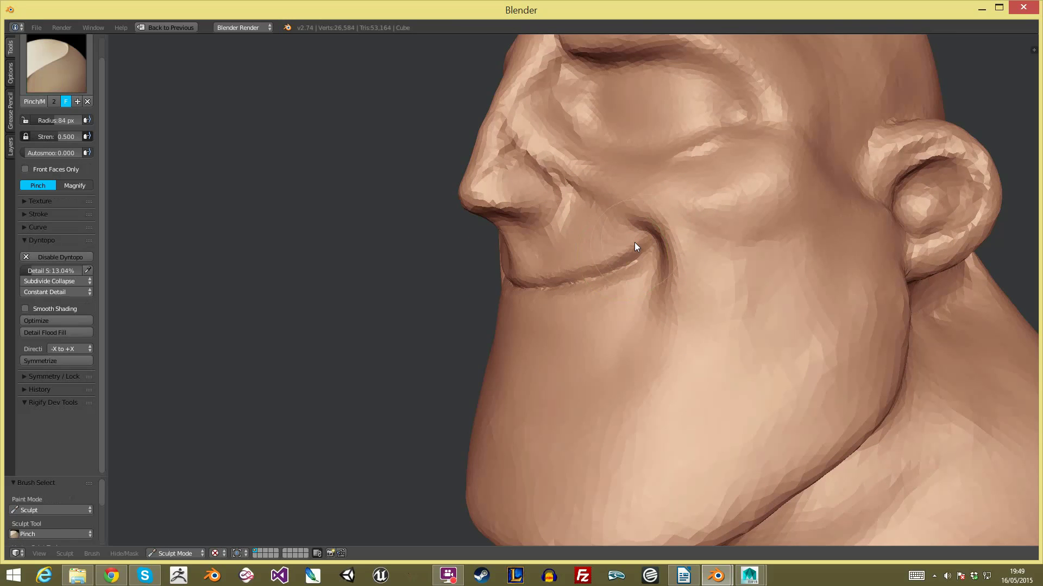
pyautogui.moveTo(607, 268); pyautogui.dragTo(647, 238)
pyautogui.keyDown('ctrl'); pyautogui.moveTo(625, 251); pyautogui.dragTo(629, 318, button='middle'); pyautogui.keyUp('ctrl')
pyautogui.moveTo(629, 318)
pyautogui.mouseDown(button='middle')
pyautogui.moveTo(714, 309)
pyautogui.moveTo(694, 360)
pyautogui.moveTo(721, 326)
pyautogui.moveTo(677, 256)
pyautogui.moveTo(618, 214)
pyautogui.mouseUp(button='middle')
pyautogui.scroll(1, 618, 214)
# Step: Switch to Clay Strips at 39 px radius and add a stroke on the cheek outside the smile fold
pyautogui.click(57, 64)
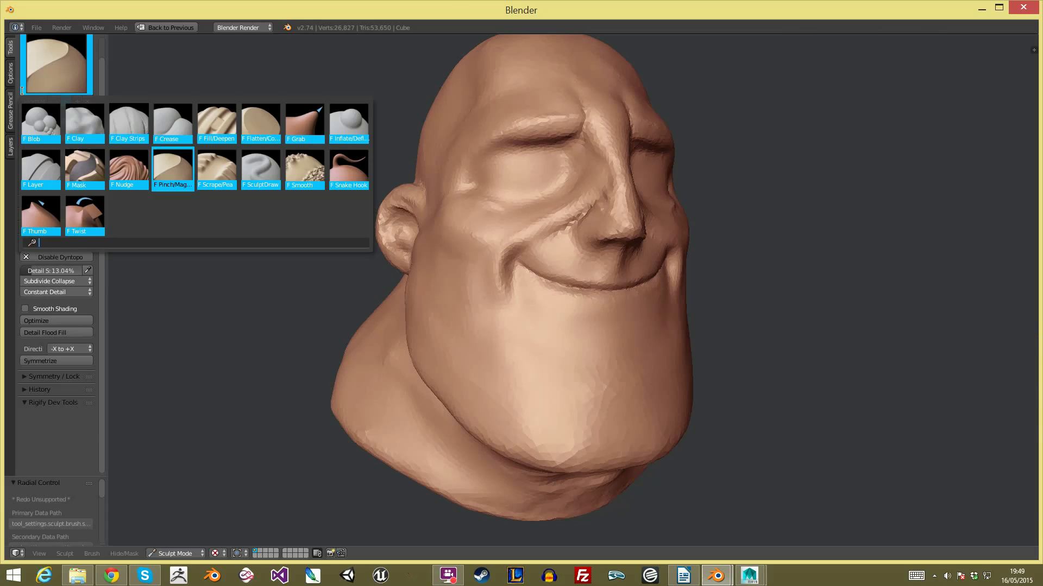
pyautogui.click(137, 130)
pyautogui.moveTo(510, 240); pyautogui.dragTo(498, 250, button='middle')
pyautogui.press('f')
pyautogui.click(491, 252)
pyautogui.moveTo(494, 252); pyautogui.dragTo(484, 283)
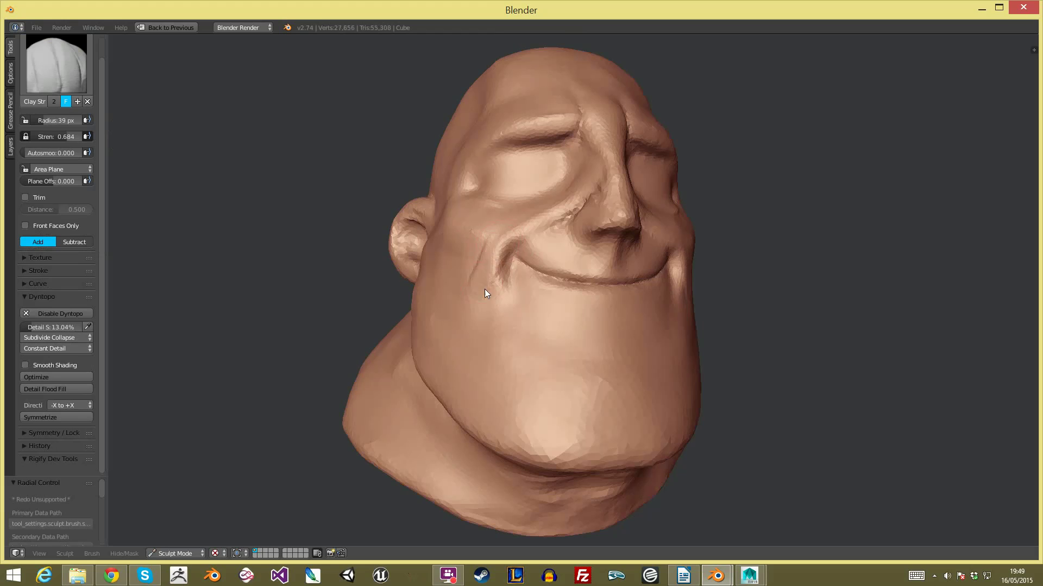
# Step: Build up and smooth the cheek beside the smile fold at 33 px, then fill above the mouth corner at 21 px
pyautogui.press('f')
pyautogui.click(497, 259)
pyautogui.moveTo(502, 246); pyautogui.dragTo(491, 285)
pyautogui.keyDown('shift'); pyautogui.moveTo(498, 248); pyautogui.dragTo(484, 267); pyautogui.keyUp('shift')
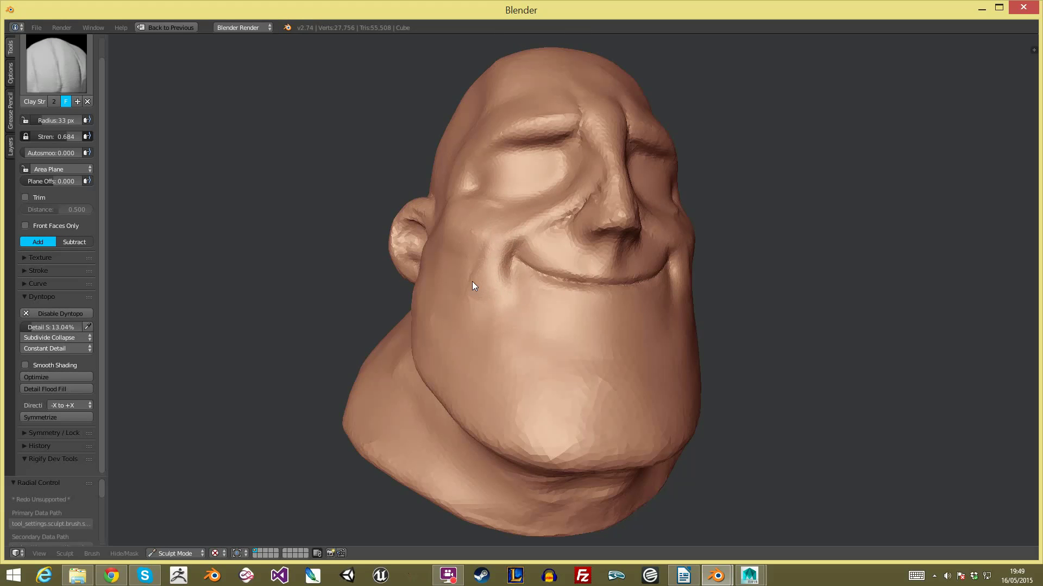
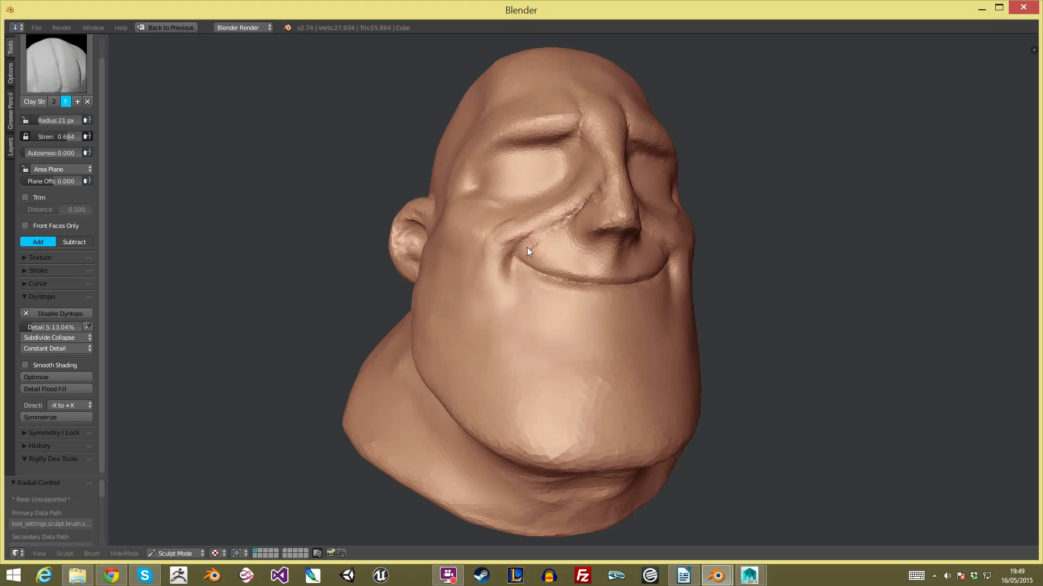
pyautogui.moveTo(548, 255); pyautogui.dragTo(552, 238)
pyautogui.moveTo(552, 250)
pyautogui.mouseDown(button='middle')
pyautogui.moveTo(572, 224)
pyautogui.moveTo(588, 263)
pyautogui.moveTo(574, 230)
pyautogui.moveTo(544, 230)
pyautogui.mouseUp(button='middle')
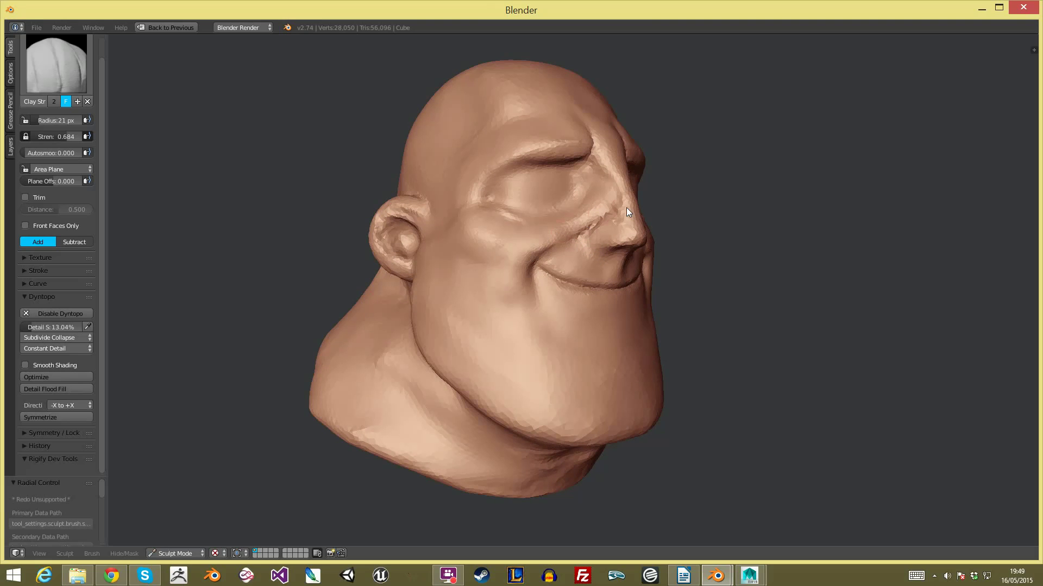
# Step: Refine the lower edge of the jaw and chin with Clay Strips at 36 px radius
pyautogui.scroll(-4, 734, 327)
pyautogui.moveTo(734, 327)
pyautogui.mouseDown(button='middle')
pyautogui.moveTo(679, 342)
pyautogui.moveTo(692, 309)
pyautogui.moveTo(620, 318)
pyautogui.moveTo(582, 301)
pyautogui.mouseUp(button='middle')
pyautogui.scroll(2, 622, 283)
pyautogui.keyDown('shift'); pyautogui.moveTo(654, 343); pyautogui.dragTo(595, 284, button='middle'); pyautogui.keyUp('shift')
pyautogui.scroll(1, 596, 282)
pyautogui.press('f')
pyautogui.click(549, 311)
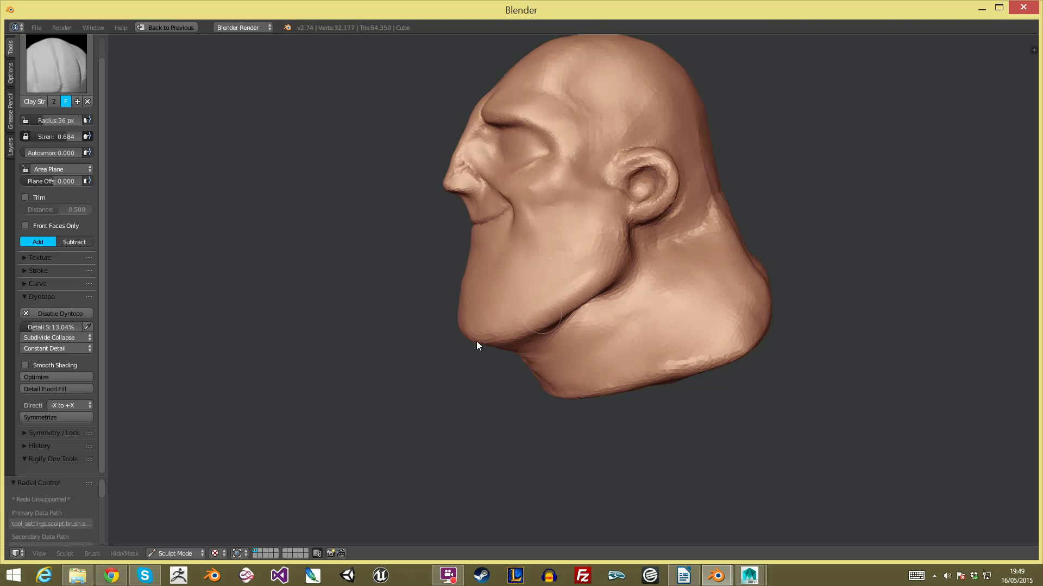
pyautogui.moveTo(477, 344); pyautogui.dragTo(549, 318, button='middle')
pyautogui.moveTo(531, 331); pyautogui.dragTo(447, 342)
pyautogui.moveTo(494, 334)
pyautogui.mouseDown(button='middle')
pyautogui.moveTo(573, 314)
pyautogui.moveTo(565, 327)
pyautogui.mouseUp(button='middle')
# Step: Switch to the Grab brush at about 91 px radius and reshape the lower jawline
pyautogui.press('g')
pyautogui.press('f')
pyautogui.click(527, 308)
pyautogui.moveTo(470, 265); pyautogui.dragTo(482, 274, button='middle')
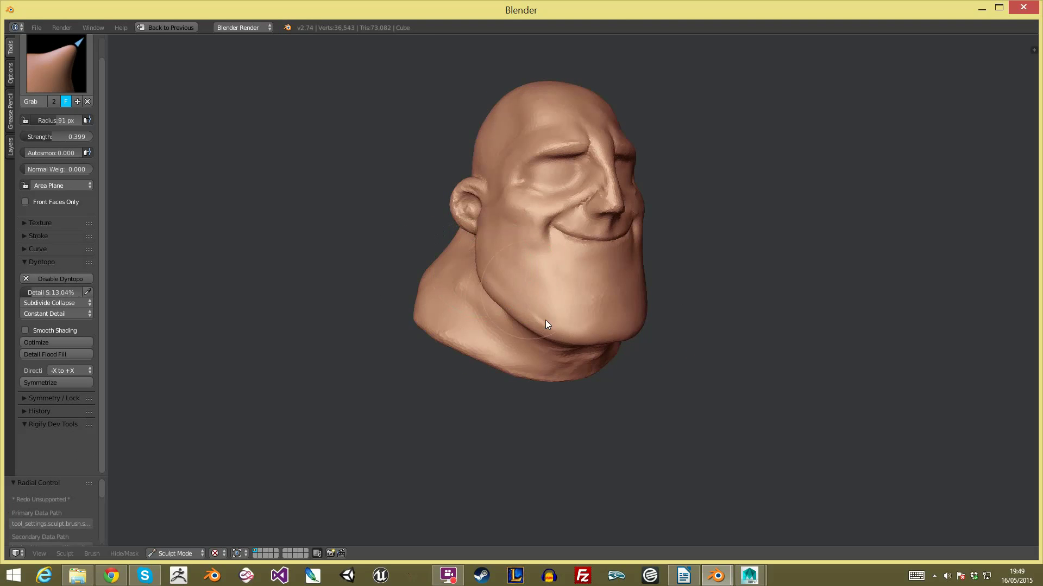
pyautogui.moveTo(519, 323); pyautogui.dragTo(491, 331, button='middle')
pyautogui.press('f')
pyautogui.click(511, 333)
pyautogui.press('f')
pyautogui.click(514, 330)
# Step: Adjust the side of the jaw below the ear with the Grab brush, using radii from 84 to 90 px
pyautogui.press('f')
pyautogui.click(471, 282)
pyautogui.press('f')
pyautogui.click(493, 269)
pyautogui.moveTo(493, 269); pyautogui.dragTo(474, 280, button='middle')
pyautogui.press('f')
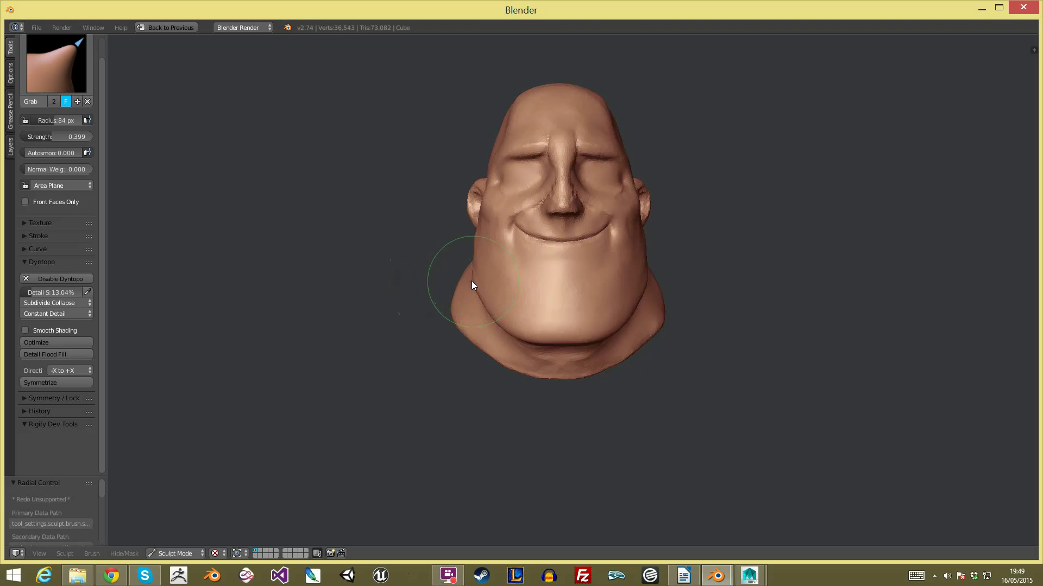
pyautogui.click(475, 279)
pyautogui.press('f')
pyautogui.click(475, 282)
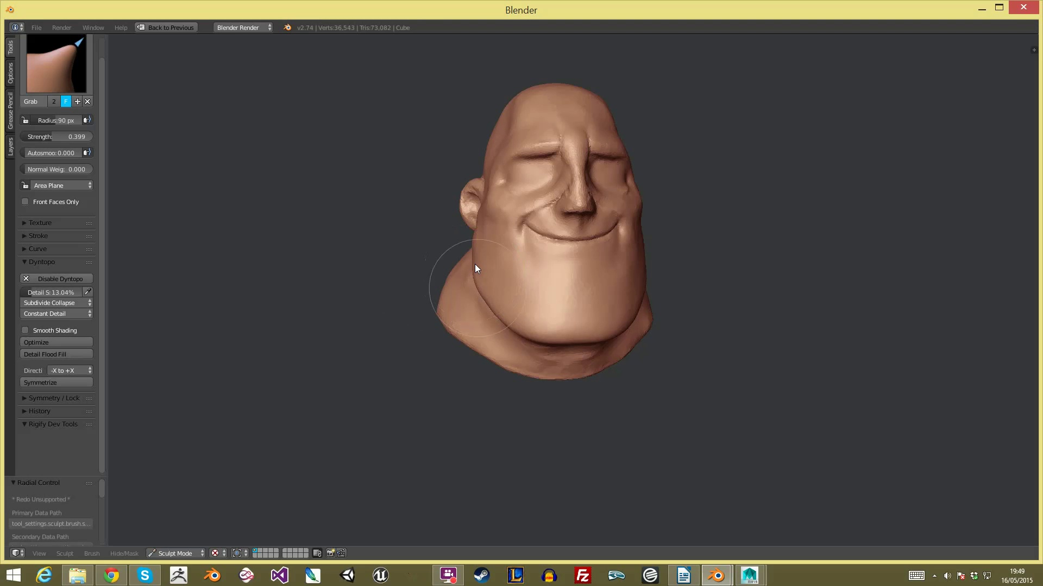
pyautogui.moveTo(536, 313)
pyautogui.mouseDown(button='middle')
pyautogui.moveTo(572, 323)
pyautogui.moveTo(513, 337)
pyautogui.moveTo(598, 301)
pyautogui.moveTo(572, 294)
pyautogui.mouseUp(button='middle')
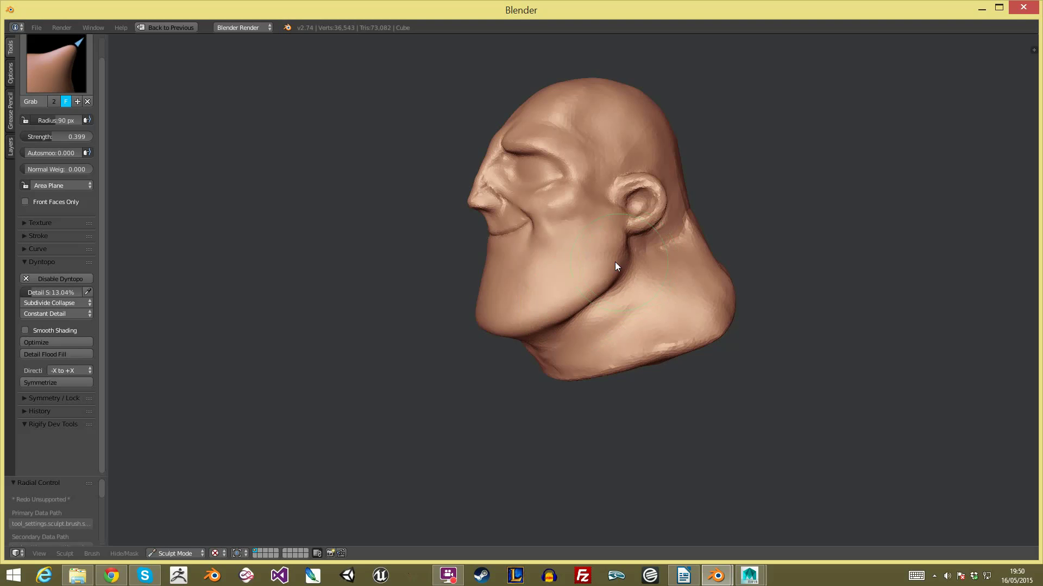
pyautogui.scroll(-2, 552, 520)
pyautogui.moveTo(552, 520); pyautogui.dragTo(649, 275, button='middle')
pyautogui.scroll(4, 645, 284)
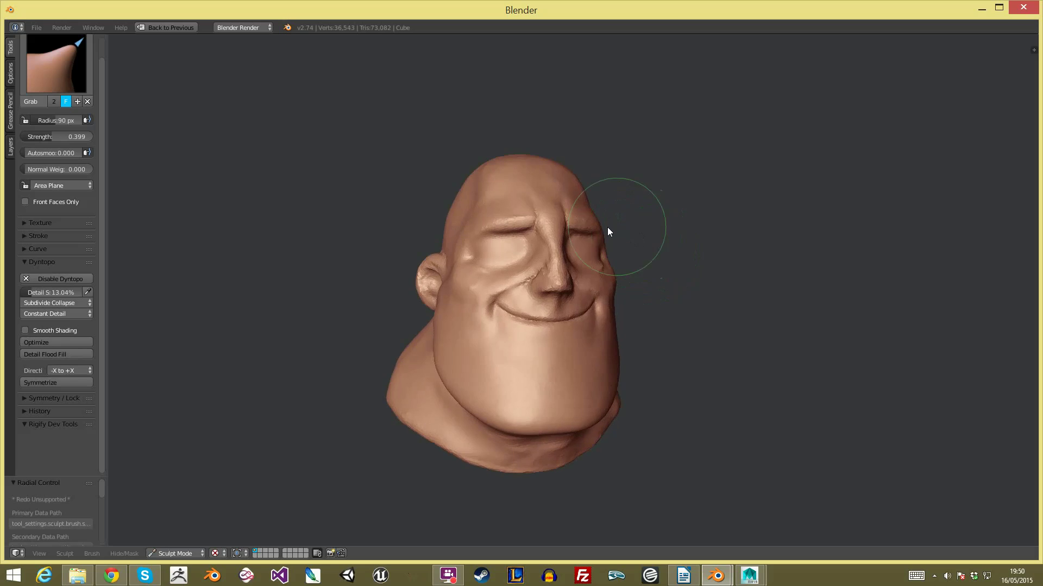
# Step: Set the Grab radius to 74 px and raise the middle of the eyebrow ridge
pyautogui.moveTo(621, 227); pyautogui.dragTo(584, 231, button='middle')
pyautogui.scroll(1, 468, 217)
pyautogui.press('f')
pyautogui.click(456, 220)
pyautogui.moveTo(456, 220); pyautogui.dragTo(497, 216, button='middle')
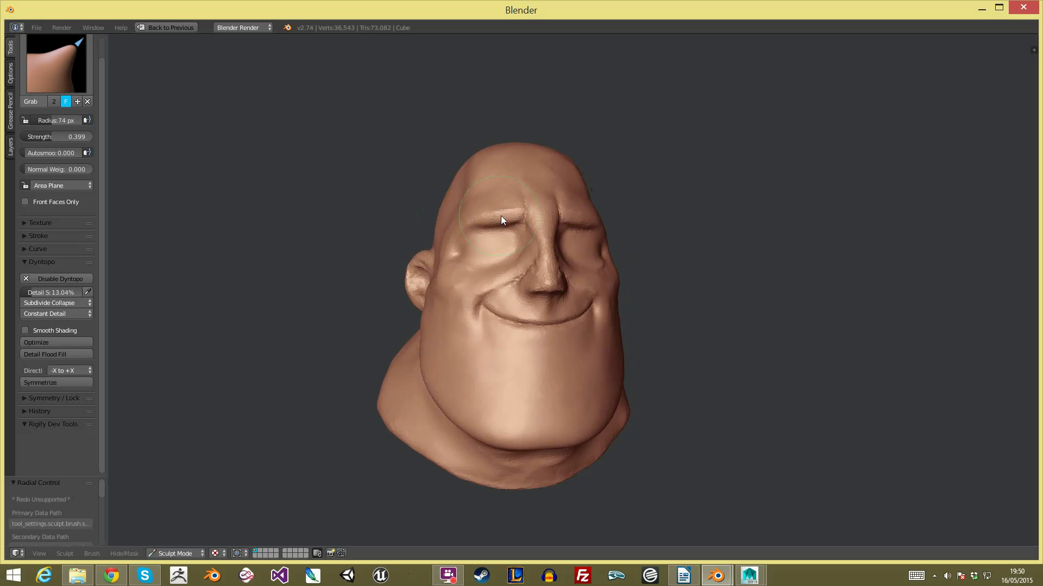
pyautogui.moveTo(494, 212); pyautogui.dragTo(495, 207)
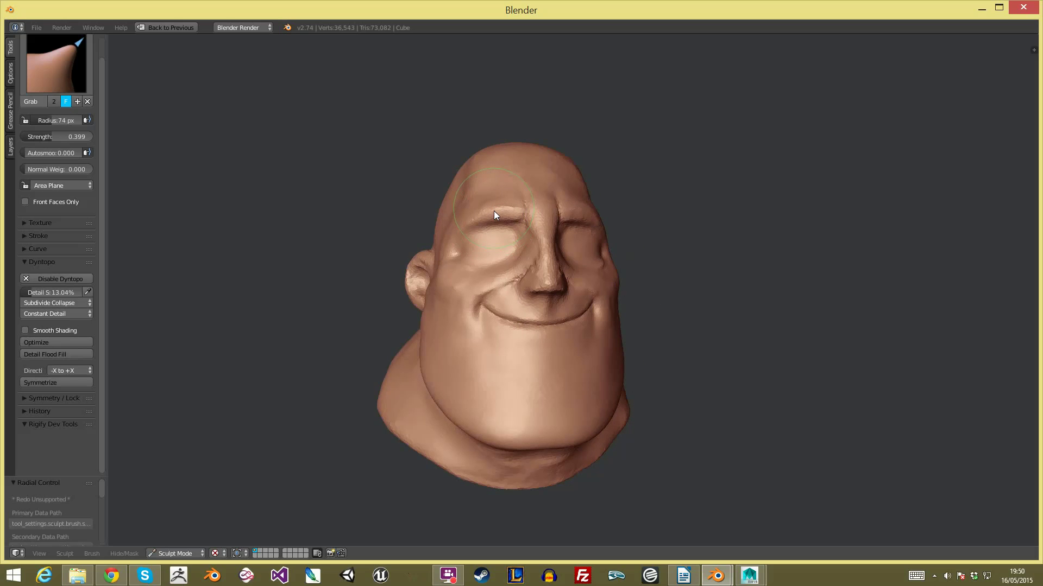
# Step: Reshape the mouth corner and surrounding cheek with the Grab brush at 104 px radius
pyautogui.scroll(1, 485, 296)
pyautogui.moveTo(466, 306)
pyautogui.keyDown('shift'); pyautogui.mouseDown(button='middle')
pyautogui.moveTo(468, 281)
pyautogui.moveTo(491, 293)
pyautogui.mouseUp(button='middle'); pyautogui.keyUp('shift')
pyautogui.press('f')
pyautogui.click(487, 286)
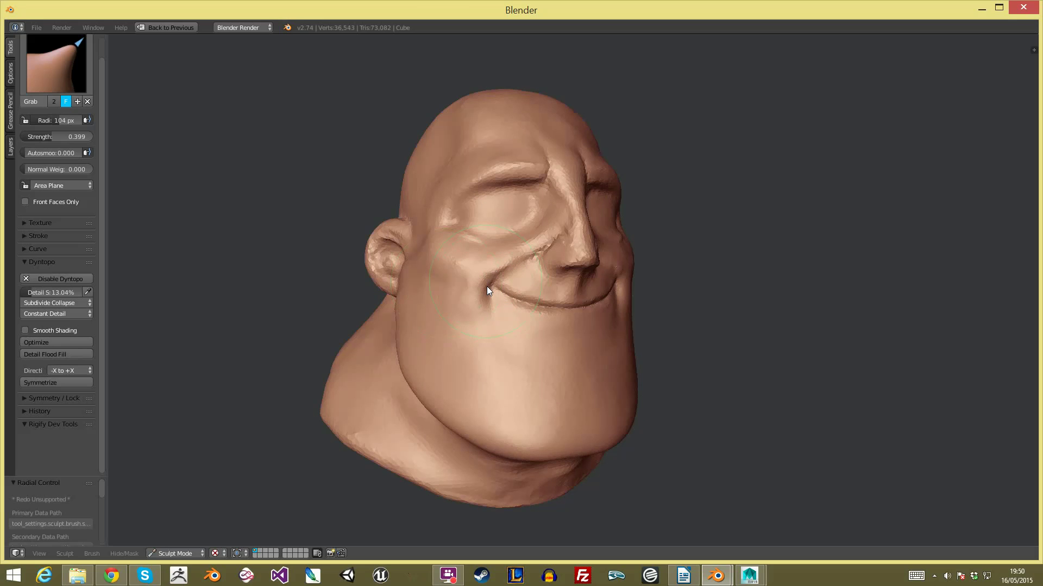
pyautogui.press('f')
pyautogui.click(510, 303)
# Step: Adjust the inner and outer parts of the brow with the Grab brush at 78 px and 81 px radii
pyautogui.press('f')
pyautogui.click(545, 177)
pyautogui.moveTo(557, 178); pyautogui.dragTo(513, 173, button='middle')
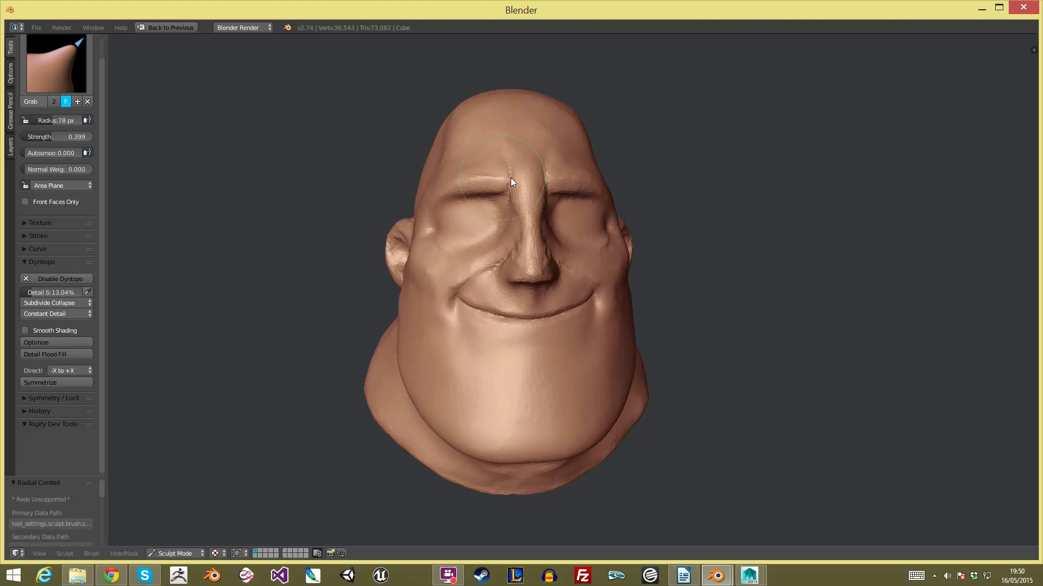
pyautogui.press('f')
pyautogui.click(470, 181)
pyautogui.moveTo(471, 180); pyautogui.dragTo(476, 180, button='middle')
pyautogui.press('f')
pyautogui.click(474, 171)
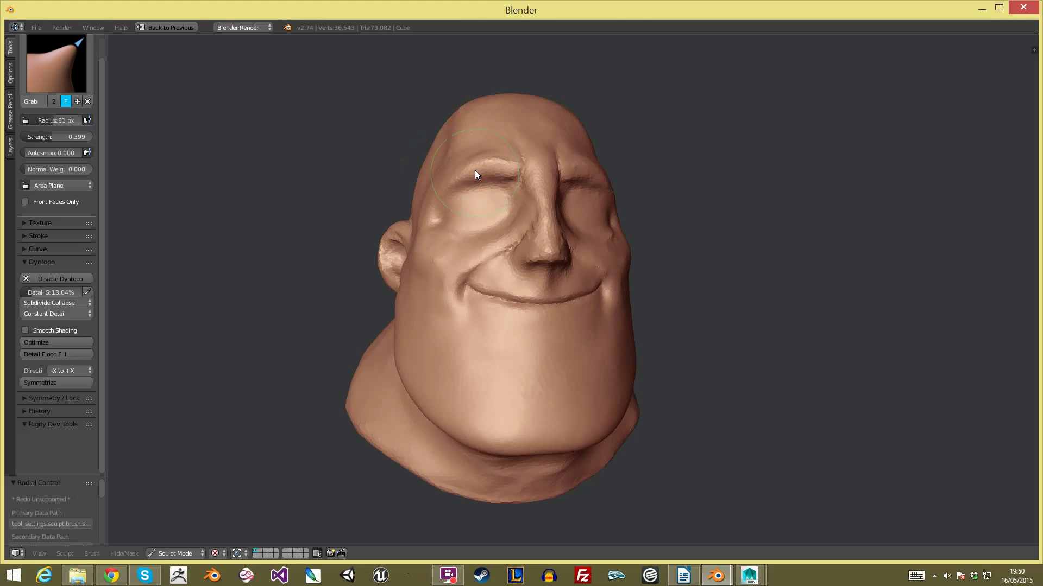
# Step: Reduce the Grab radius to 53 px and nudge the ear's outer shape
pyautogui.press('f')
pyautogui.click(505, 288)
pyautogui.scroll(-4, 570, 318)
pyautogui.moveTo(624, 349); pyautogui.dragTo(701, 352, button='middle')
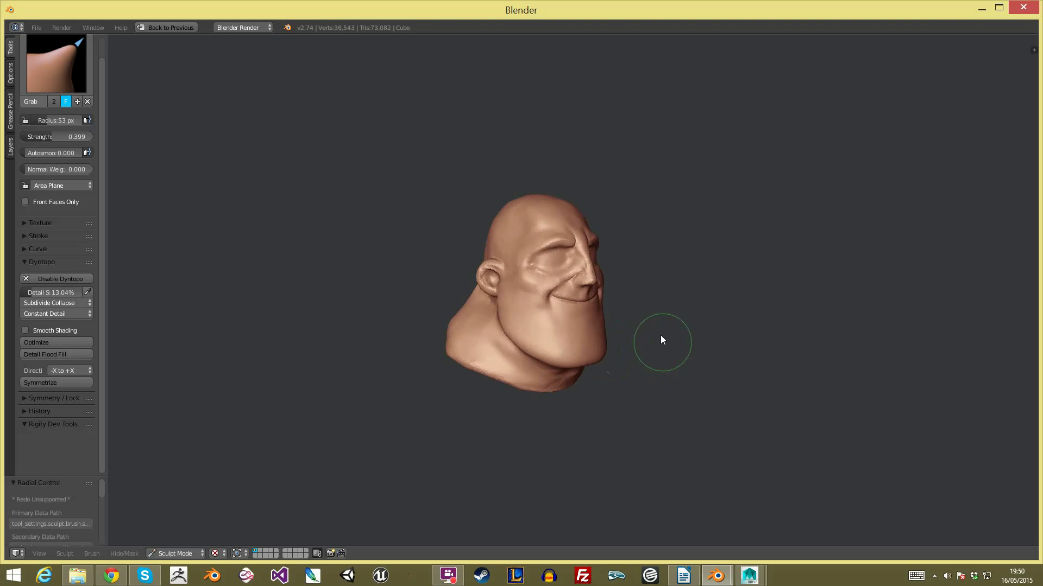
pyautogui.scroll(3, 646, 283)
pyautogui.moveTo(631, 221); pyautogui.dragTo(368, 229, button='middle')
pyautogui.moveTo(368, 230); pyautogui.dragTo(394, 228)
# Step: Switch to the Crease brush at 41 px radius and carve the smile fold up beside the nostril
pyautogui.hotkey('shift', 'c')
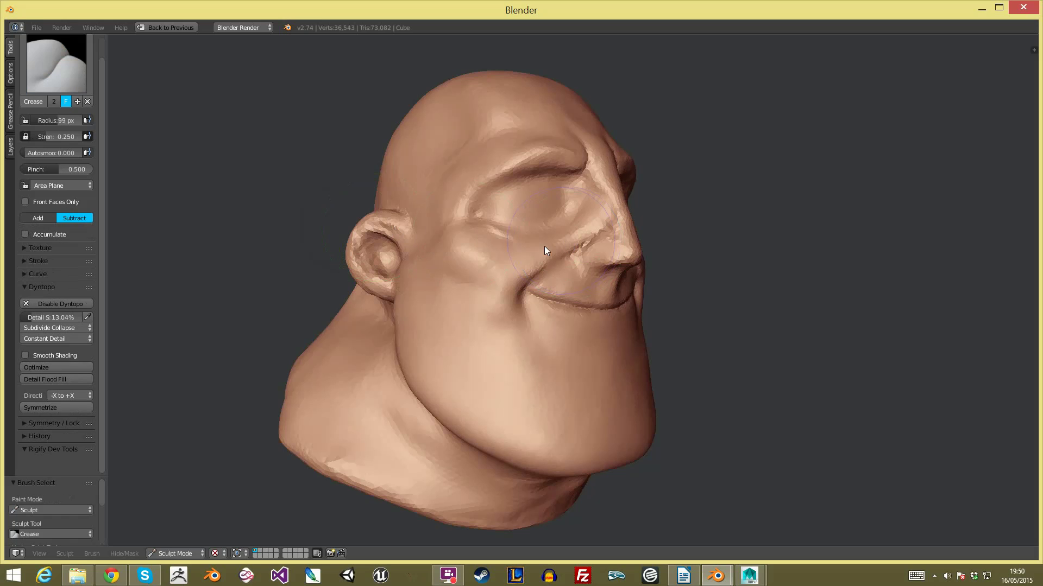
pyautogui.press('f')
pyautogui.click(529, 240)
pyautogui.keyDown('ctrl'); pyautogui.moveTo(531, 241); pyautogui.dragTo(558, 192, button='middle'); pyautogui.keyUp('ctrl')
pyautogui.moveTo(558, 193)
pyautogui.keyDown('shift'); pyautogui.mouseDown(button='middle')
pyautogui.moveTo(516, 245)
pyautogui.moveTo(503, 208)
pyautogui.mouseUp(button='middle'); pyautogui.keyUp('shift')
pyautogui.press('f')
pyautogui.click(531, 198)
pyautogui.moveTo(571, 199); pyautogui.dragTo(544, 205, button='middle')
pyautogui.press('f')
pyautogui.click(535, 203)
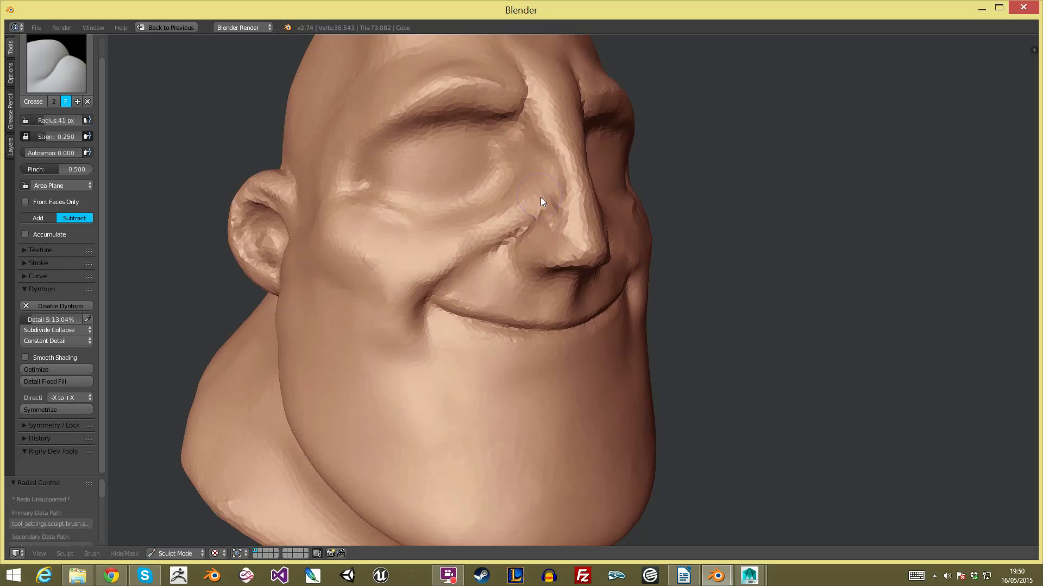
pyautogui.moveTo(493, 237); pyautogui.dragTo(526, 205)
# Step: Reduce the Crease radius to 14 px and sharpen the smile fold between mouth corner and nostril
pyautogui.click(456, 262)
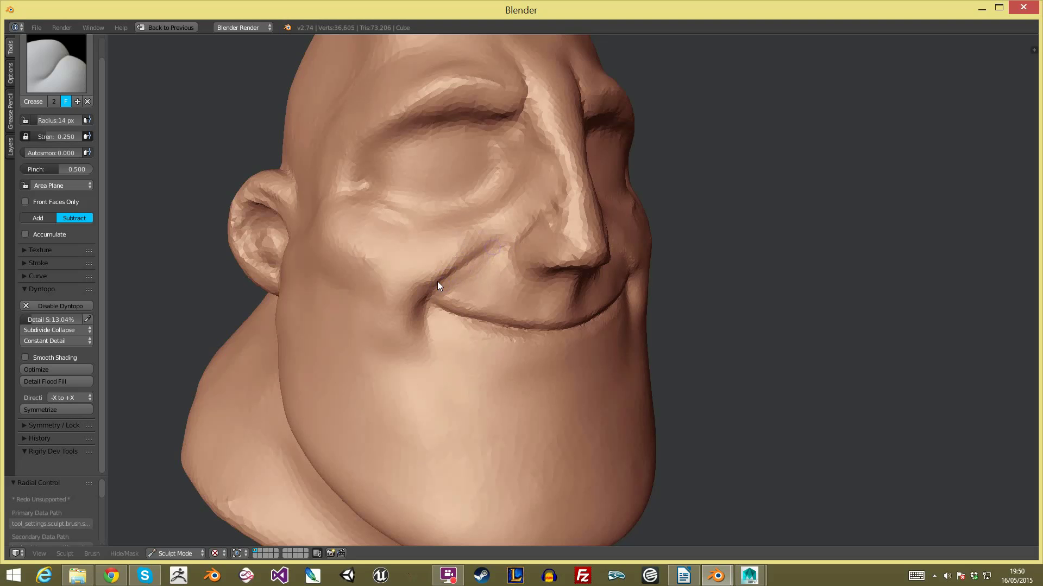
pyautogui.moveTo(501, 242); pyautogui.dragTo(526, 223)
pyautogui.moveTo(559, 221)
pyautogui.keyDown('shift'); pyautogui.mouseDown(button='middle')
pyautogui.moveTo(518, 223)
pyautogui.moveTo(594, 224)
pyautogui.mouseUp(button='middle'); pyautogui.keyUp('shift')
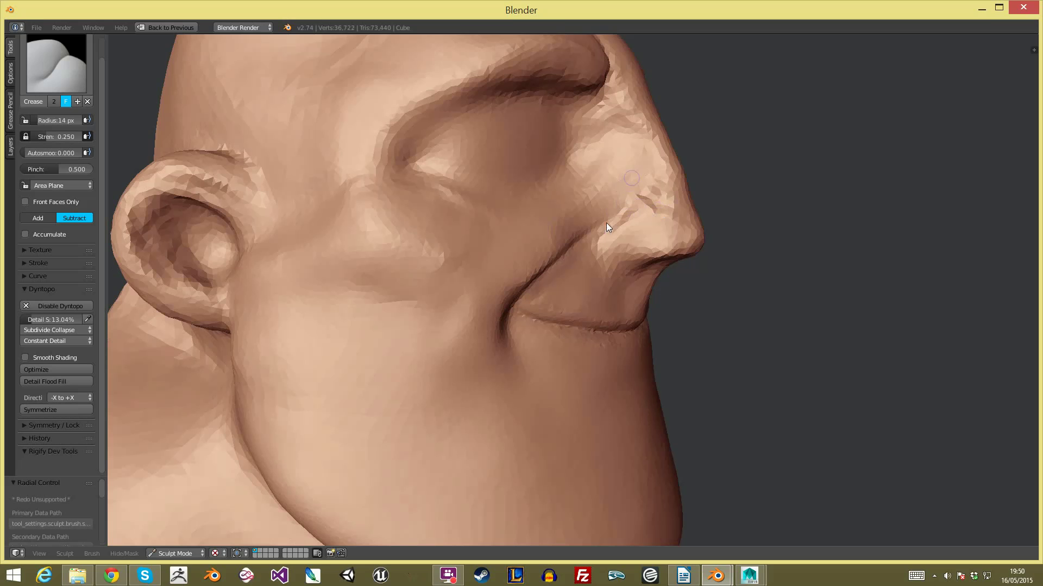
pyautogui.moveTo(585, 253); pyautogui.dragTo(392, 241, button='middle')
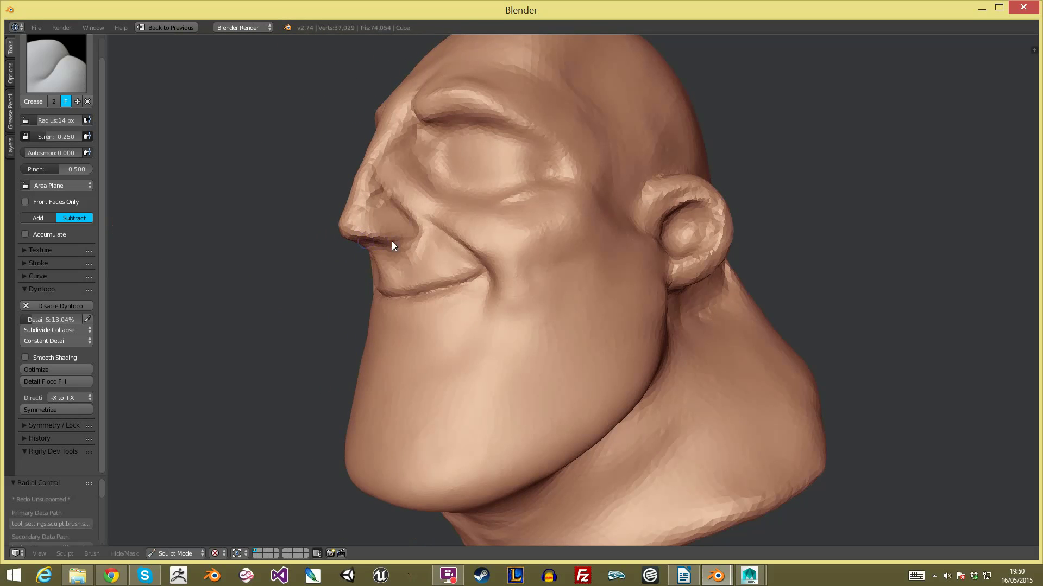
# Step: Set the Crease radius to 22 px and define the crease under the nose and nostril
pyautogui.press('f')
pyautogui.moveTo(419, 259); pyautogui.dragTo(521, 242, button='middle')
pyautogui.click(412, 262)
pyautogui.scroll(1, 511, 234)
pyautogui.press('f')
pyautogui.click(422, 231)
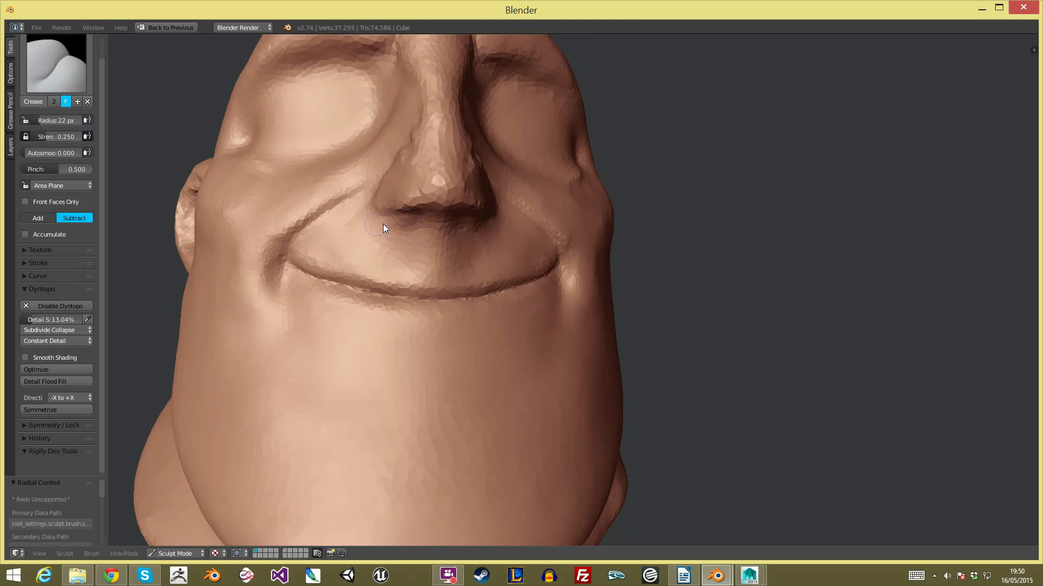
pyautogui.moveTo(402, 219); pyautogui.dragTo(365, 220)
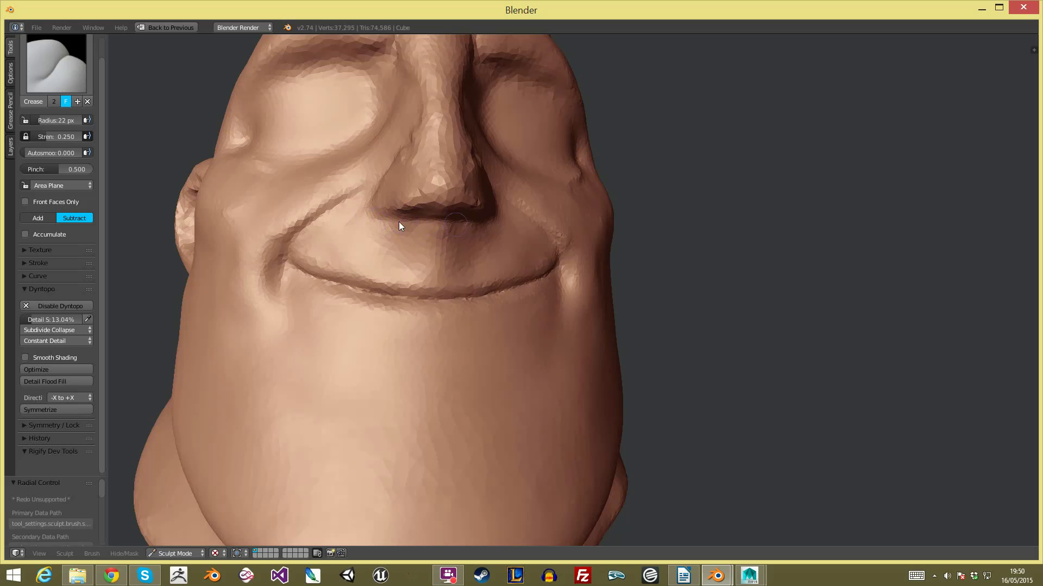
pyautogui.moveTo(430, 228); pyautogui.dragTo(494, 234, button='middle')
# Step: Switch to the Clay Strips brush at 55 px radius and build up the upper lip area beneath the nose
pyautogui.press('f')
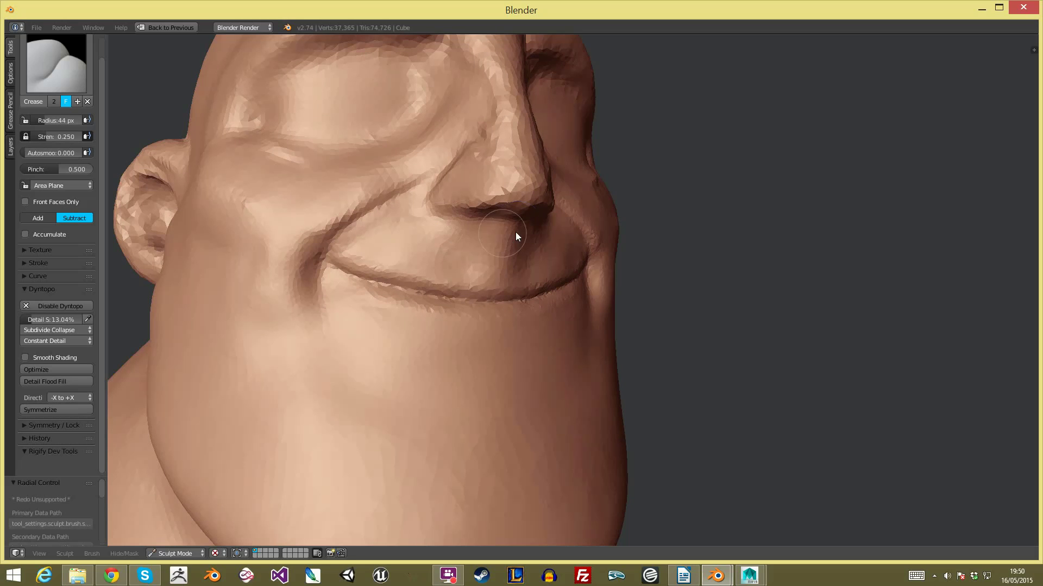
pyautogui.click(55, 63)
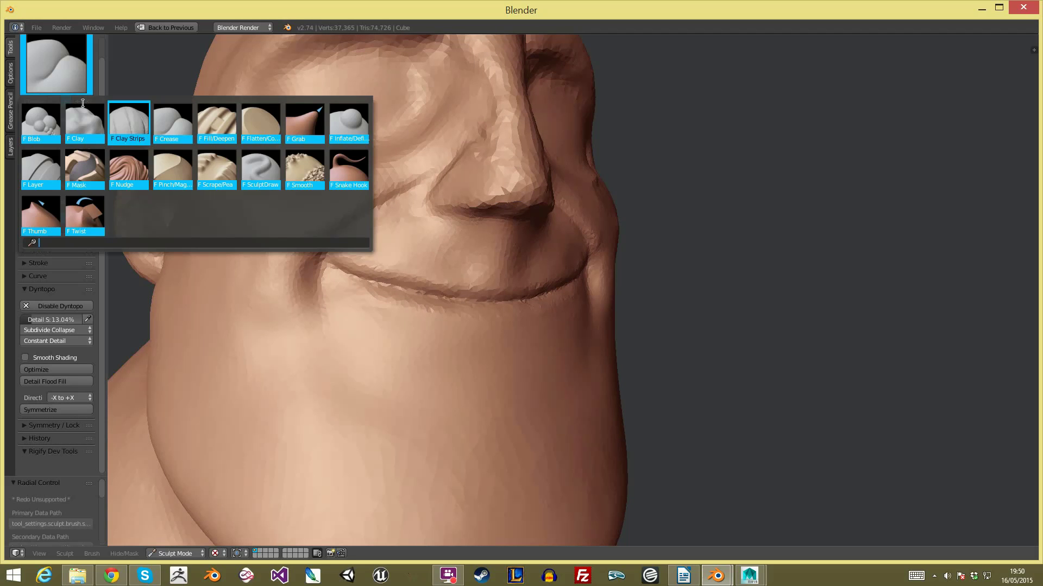
pyautogui.click(128, 116)
pyautogui.press('f')
pyautogui.click(490, 234)
pyautogui.moveTo(515, 236); pyautogui.dragTo(455, 236)
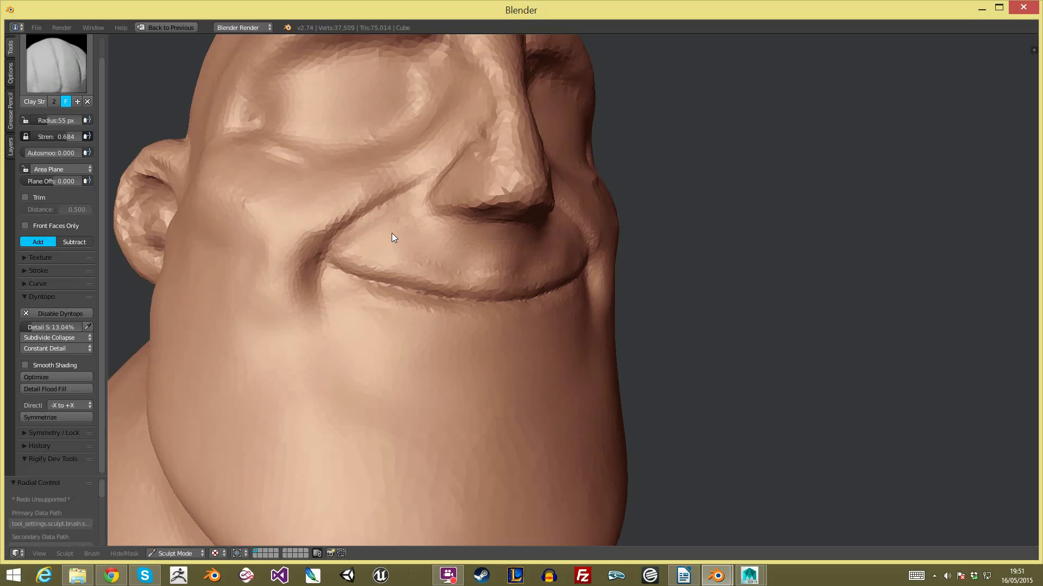
# Step: Switch to the Grab brush, set its radius to 101 px and reshape the lips in side profile
pyautogui.moveTo(379, 256)
pyautogui.mouseDown(button='middle')
pyautogui.moveTo(350, 263)
pyautogui.moveTo(347, 228)
pyautogui.mouseUp(button='middle')
pyautogui.scroll(2, 369, 234)
pyautogui.keyDown('shift'); pyautogui.moveTo(437, 246); pyautogui.dragTo(522, 222, button='middle'); pyautogui.keyUp('shift')
pyautogui.press('g')
pyautogui.press('f')
pyautogui.click(547, 257)
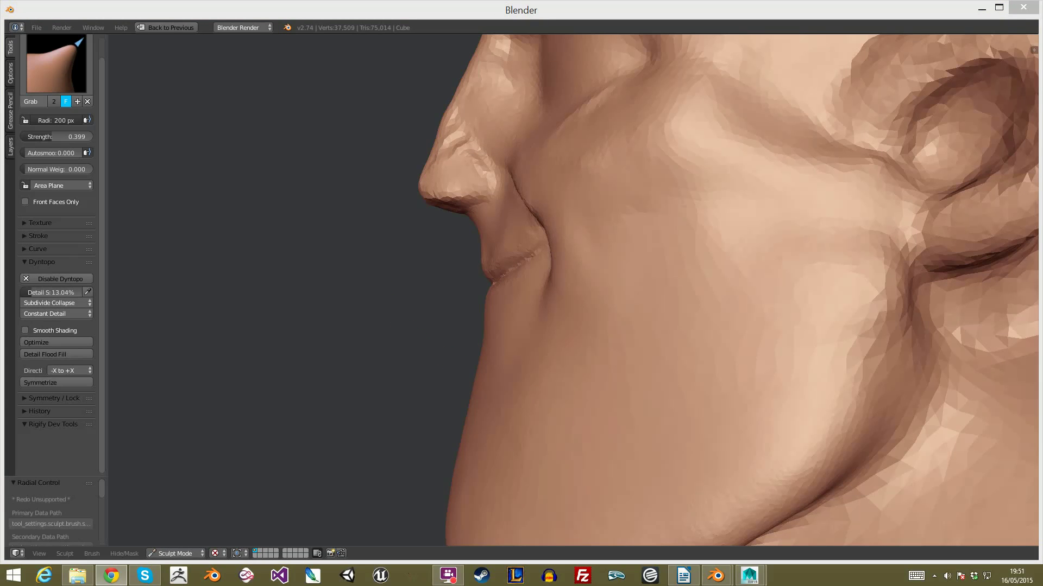
pyautogui.press('f')
pyautogui.click(458, 243)
pyautogui.press('f')
pyautogui.click(425, 245)
pyautogui.moveTo(474, 251); pyautogui.dragTo(498, 275, button='middle')
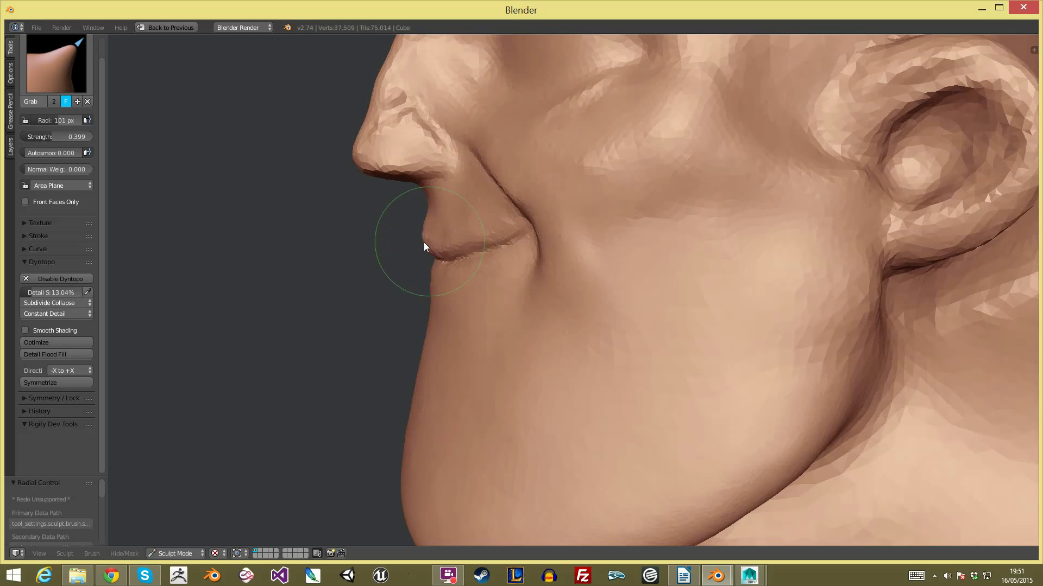
# Step: Adjust the curve of the lips from beneath with Grab, reducing the radius to 76 px and 40 px
pyautogui.moveTo(423, 250)
pyautogui.mouseDown(button='middle')
pyautogui.moveTo(481, 282)
pyautogui.moveTo(321, 275)
pyautogui.mouseUp(button='middle')
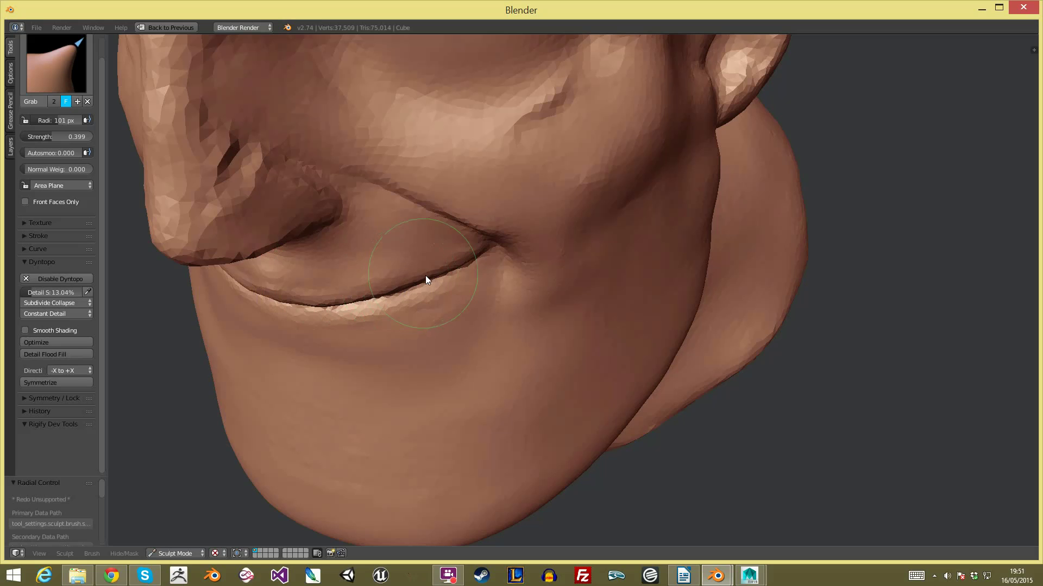
pyautogui.moveTo(441, 269)
pyautogui.mouseDown(button='middle')
pyautogui.moveTo(503, 420)
pyautogui.moveTo(593, 246)
pyautogui.moveTo(585, 200)
pyautogui.moveTo(408, 181)
pyautogui.mouseUp(button='middle')
pyautogui.press('f')
pyautogui.click(393, 181)
pyautogui.press('f')
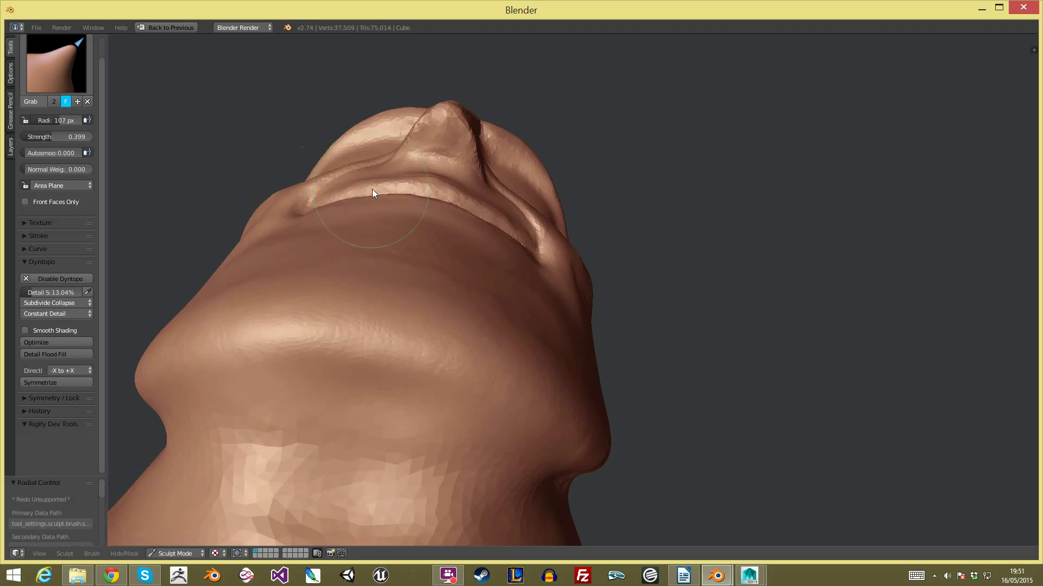
pyautogui.click(386, 175)
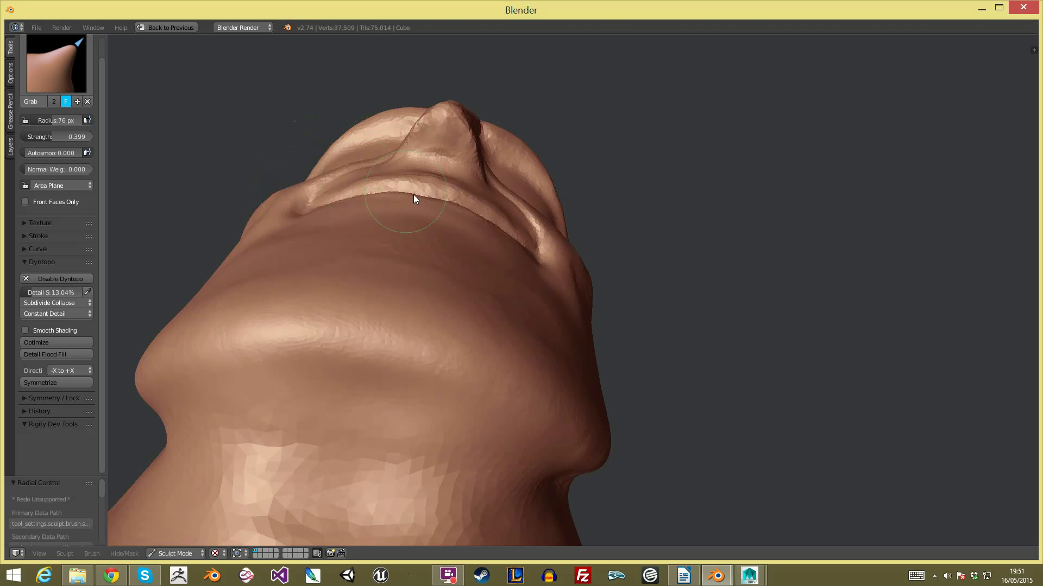
pyautogui.moveTo(422, 194)
pyautogui.mouseDown(button='middle')
pyautogui.moveTo(486, 292)
pyautogui.moveTo(561, 333)
pyautogui.moveTo(468, 318)
pyautogui.moveTo(465, 264)
pyautogui.moveTo(494, 260)
pyautogui.mouseUp(button='middle')
pyautogui.click(461, 275)
pyautogui.scroll(-3, 587, 347)
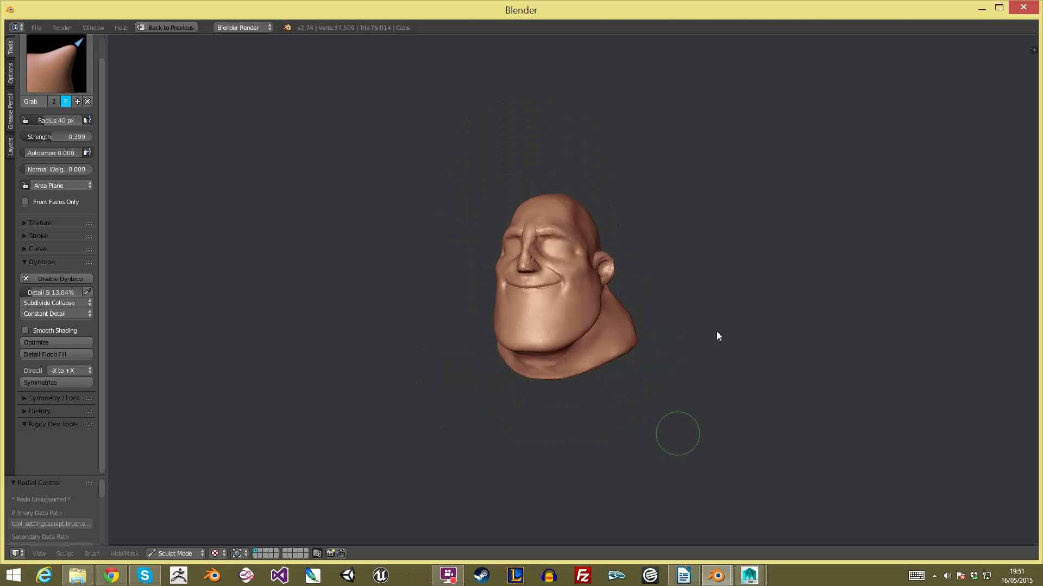
# Step: Set the Grab radius to 73 px and reshape the rear base of the neck
pyautogui.moveTo(706, 288); pyautogui.dragTo(787, 291, button='middle')
pyautogui.scroll(1, 744, 268)
pyautogui.keyDown('shift'); pyautogui.moveTo(526, 284); pyautogui.dragTo(586, 254, button='middle'); pyautogui.keyUp('shift')
pyautogui.press('f')
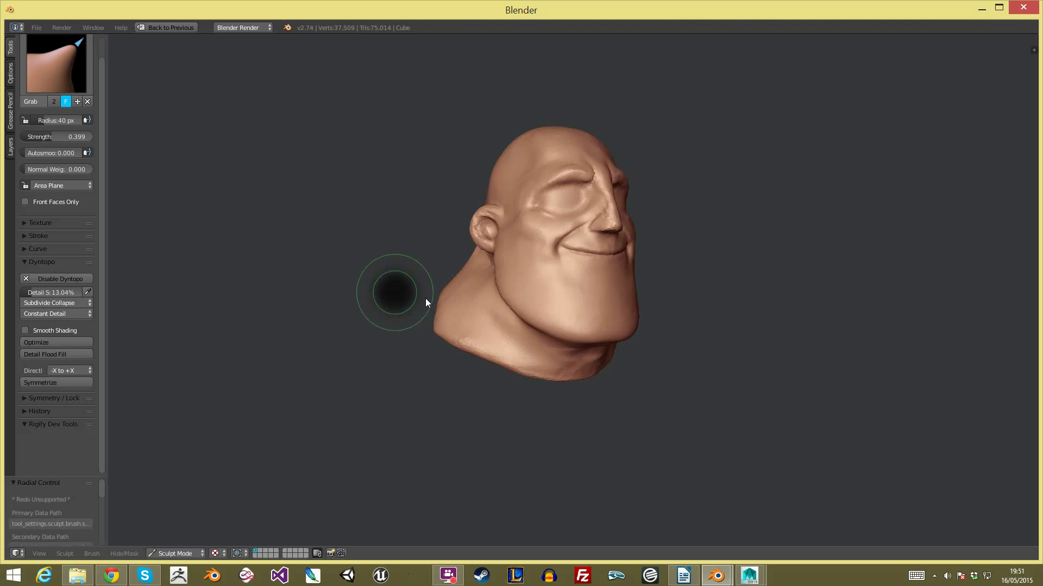
pyautogui.click(434, 298)
pyautogui.moveTo(434, 298); pyautogui.dragTo(425, 320, button='middle')
pyautogui.moveTo(422, 310); pyautogui.dragTo(422, 331)
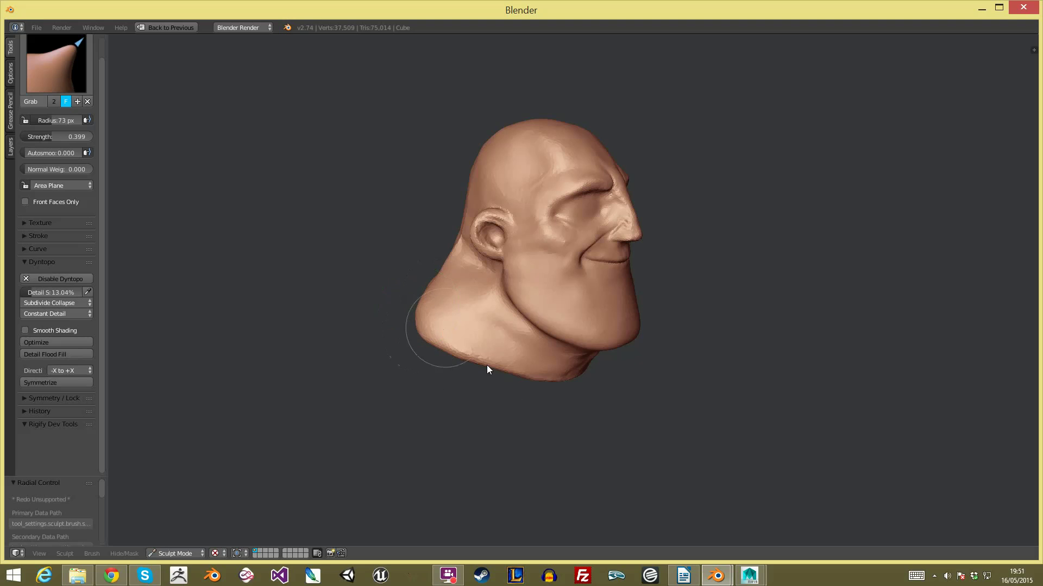
# Step: Switch to the Clay Strips brush at 73 px radius and build up and refine the back of the head and neck
pyautogui.scroll(-3, 719, 427)
pyautogui.moveTo(726, 431)
pyautogui.mouseDown(button='middle')
pyautogui.moveTo(664, 404)
pyautogui.moveTo(510, 388)
pyautogui.mouseUp(button='middle')
pyautogui.scroll(2, 721, 272)
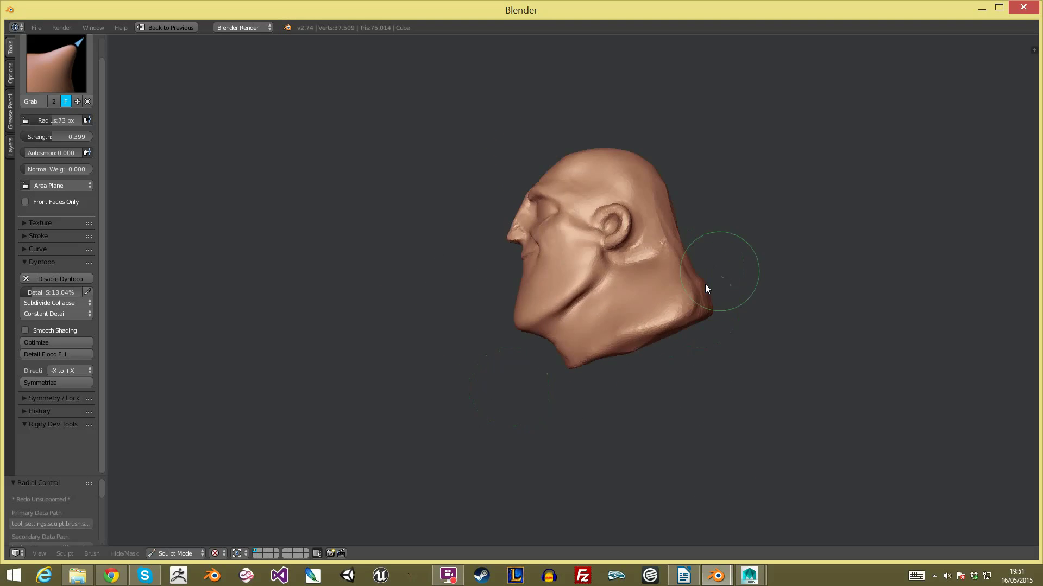
pyautogui.moveTo(721, 272); pyautogui.dragTo(654, 268, button='middle')
pyautogui.scroll(2, 654, 268)
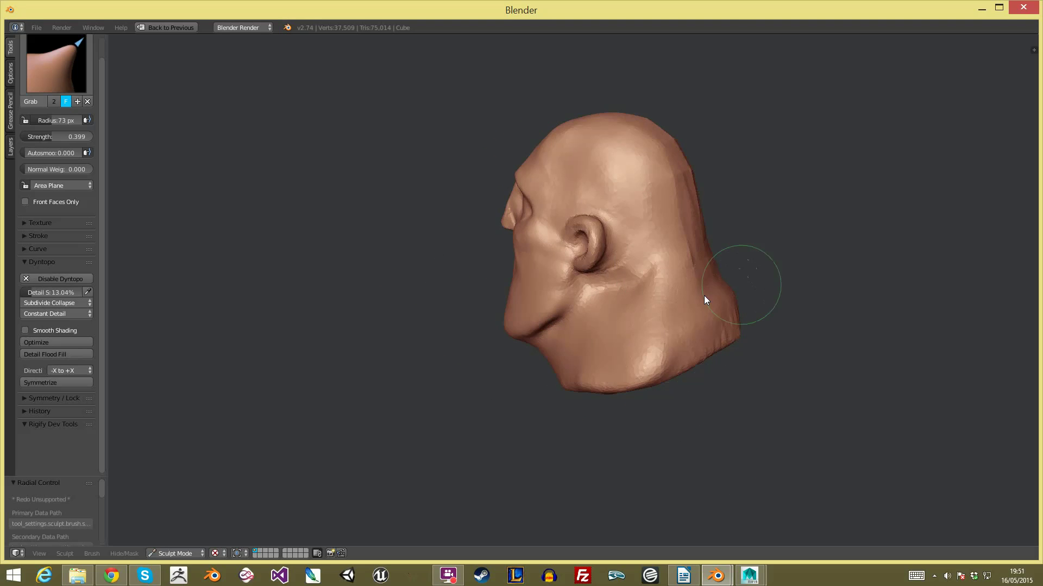
pyautogui.moveTo(734, 287); pyautogui.dragTo(690, 272, button='middle')
pyautogui.click(76, 65)
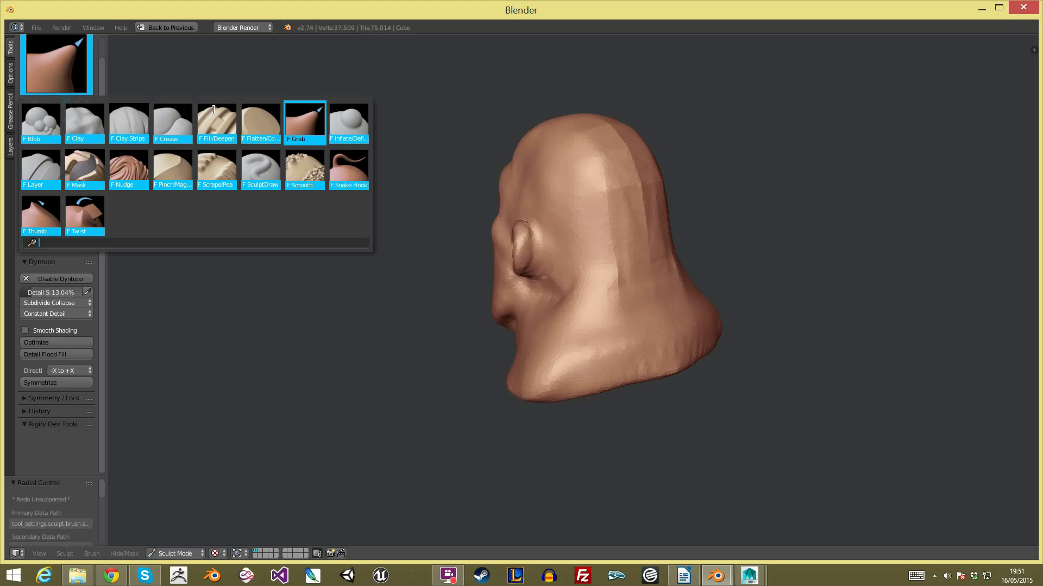
pyautogui.click(129, 122)
pyautogui.moveTo(649, 219)
pyautogui.mouseDown()
pyautogui.moveTo(618, 302)
pyautogui.moveTo(567, 385)
pyautogui.moveTo(619, 367)
pyautogui.moveTo(540, 392)
pyautogui.moveTo(553, 315)
pyautogui.mouseUp()
# Step: Raise the Dyntopo detail size to 24.35% and 33.77% while adding clay strokes over the nape and neck base
pyautogui.moveTo(53, 329); pyautogui.dragTo(60, 329)
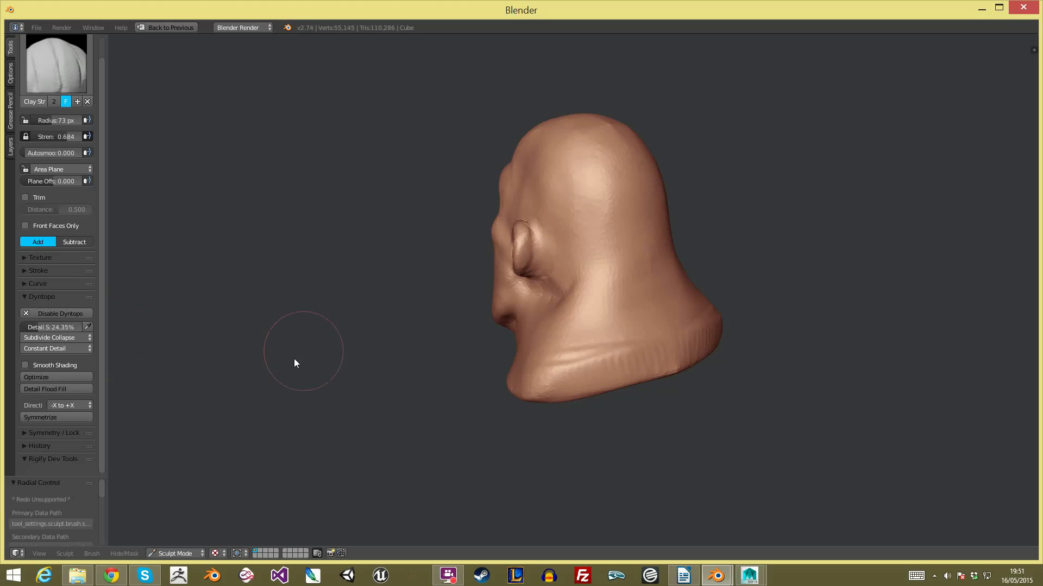
pyautogui.moveTo(574, 383); pyautogui.dragTo(614, 357)
pyautogui.moveTo(47, 328); pyautogui.dragTo(53, 328)
pyautogui.moveTo(603, 361)
pyautogui.mouseDown()
pyautogui.moveTo(565, 382)
pyautogui.moveTo(644, 358)
pyautogui.mouseUp()
pyautogui.moveTo(624, 274); pyautogui.dragTo(630, 344)
pyautogui.moveTo(668, 266); pyautogui.dragTo(679, 326)
# Step: Examine the head from front and side, comparing it with and without the skin-toned matcap shading
pyautogui.press('e')
pyautogui.press('z')
pyautogui.moveTo(784, 295)
pyautogui.mouseDown(button='middle')
pyautogui.moveTo(872, 277)
pyautogui.moveTo(858, 275)
pyautogui.mouseUp(button='middle')
pyautogui.hotkey('alt', 'z')
pyautogui.hotkey('alt', 'z')
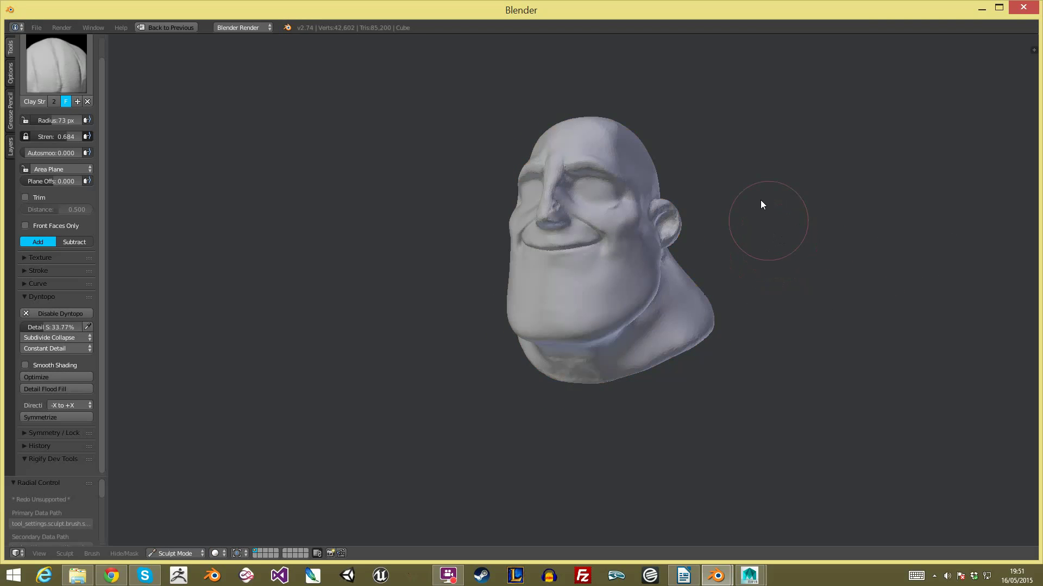
pyautogui.scroll(4, 768, 217)
pyautogui.hotkey('alt', 'z')
pyautogui.moveTo(797, 164); pyautogui.dragTo(582, 188, button='middle')
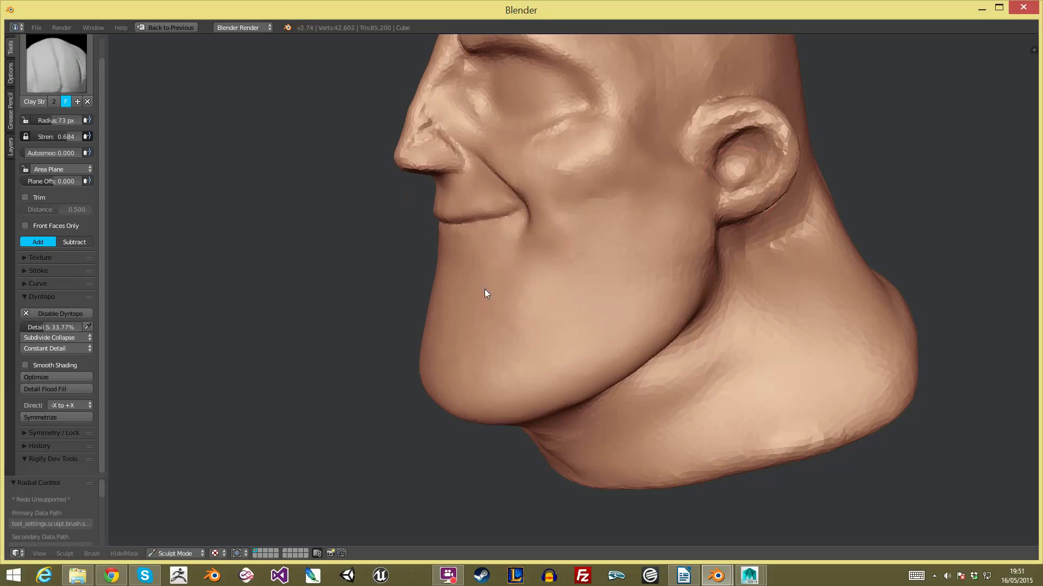
pyautogui.moveTo(648, 260)
pyautogui.mouseDown(button='middle')
pyautogui.moveTo(666, 300)
pyautogui.moveTo(589, 326)
pyautogui.moveTo(592, 240)
pyautogui.mouseUp(button='middle')
pyautogui.press('z')
pyautogui.scroll(3, 587, 261)
pyautogui.scroll(-3, 617, 426)
pyautogui.press('KP_1')
pyautogui.scroll(-3, 575, 357)
pyautogui.press('z')
# Step: Build up the nape and the shoulder base from behind with Clay Strips at 104 px radius
pyautogui.moveTo(623, 376)
pyautogui.mouseDown(button='middle')
pyautogui.moveTo(621, 338)
pyautogui.moveTo(596, 367)
pyautogui.moveTo(607, 291)
pyautogui.mouseUp(button='middle')
pyautogui.click(630, 340)
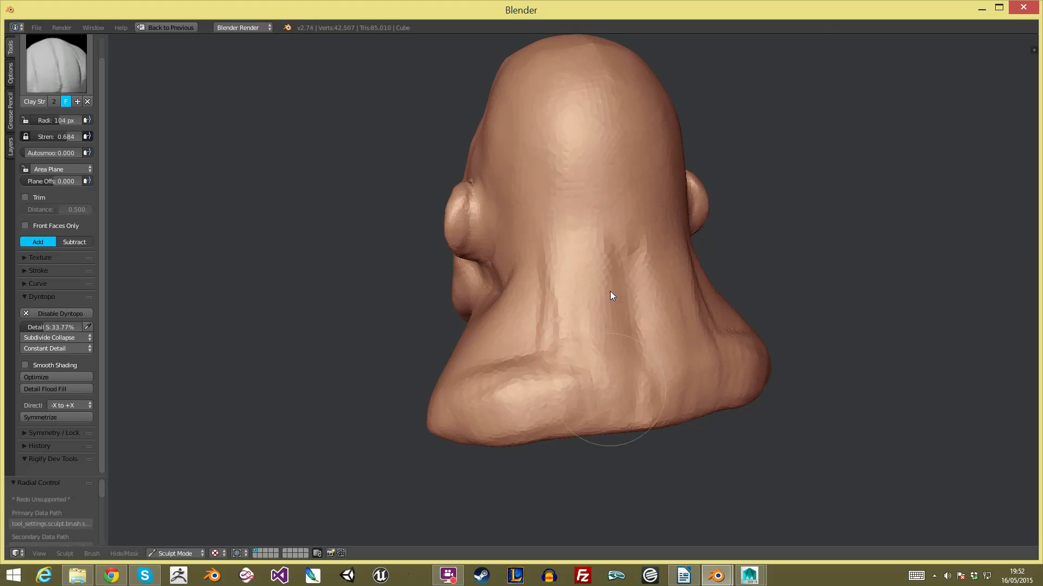
pyautogui.moveTo(537, 383); pyautogui.dragTo(518, 418, button='middle')
pyautogui.moveTo(532, 419)
pyautogui.mouseDown()
pyautogui.moveTo(478, 437)
pyautogui.moveTo(543, 428)
pyautogui.mouseUp()
# Step: Reduce the Clay Strips radius to 79 px and build up the neck muscle running down behind the ear
pyautogui.press('f')
pyautogui.click(561, 276)
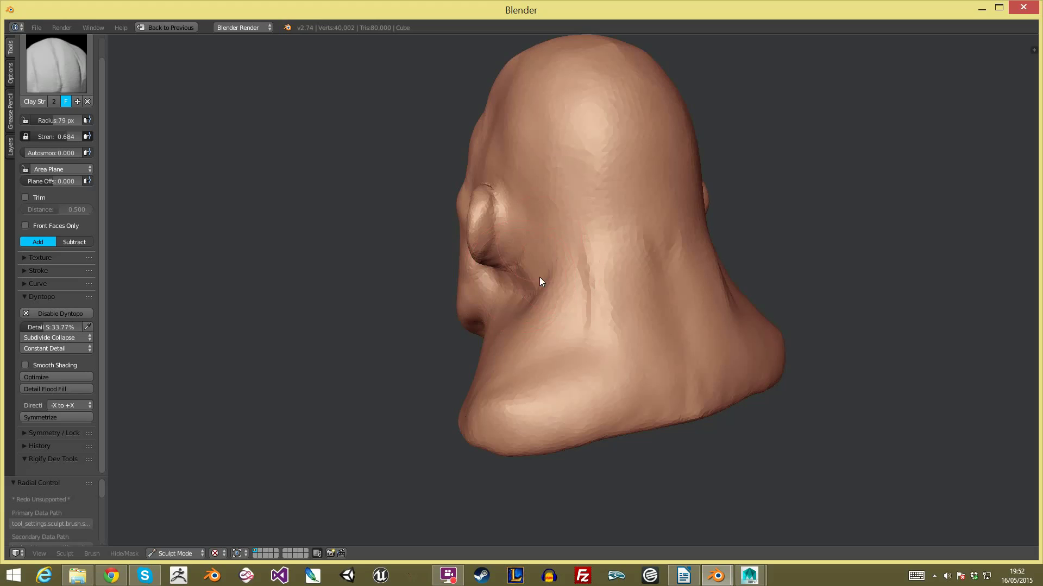
pyautogui.moveTo(539, 246); pyautogui.dragTo(519, 325)
pyautogui.moveTo(539, 247); pyautogui.dragTo(505, 353)
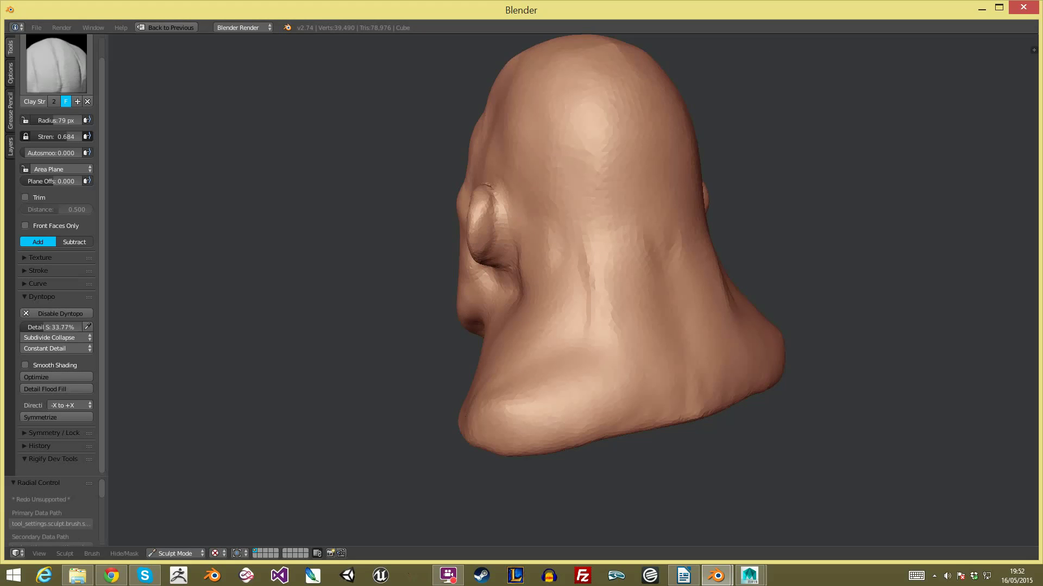
# Step: Smooth the surface at the back of the neck, just above its lower edge
pyautogui.scroll(-2, 854, 352)
pyautogui.moveTo(611, 309)
pyautogui.mouseDown(button='middle')
pyautogui.moveTo(625, 300)
pyautogui.moveTo(600, 296)
pyautogui.mouseUp(button='middle')
pyautogui.moveTo(582, 344)
pyautogui.keyDown('shift'); pyautogui.mouseDown()
pyautogui.moveTo(628, 343)
pyautogui.moveTo(640, 254)
pyautogui.moveTo(595, 295)
pyautogui.moveTo(594, 385)
pyautogui.mouseUp(); pyautogui.keyUp('shift')
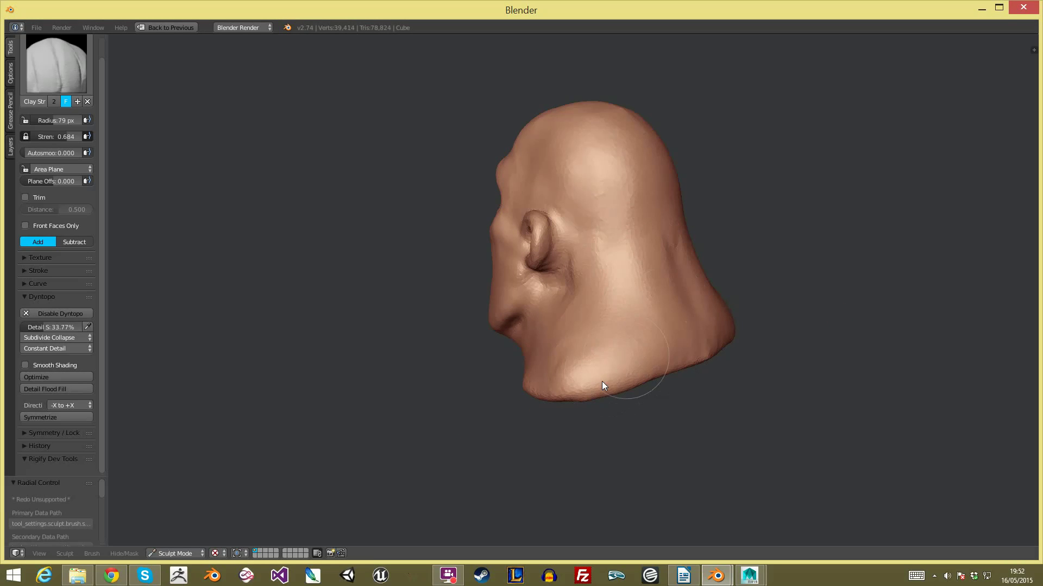
# Step: Build up the side of the neck below the ear with the Clay Strips brush at a 36 px radius
pyautogui.scroll(-2, 675, 323)
pyautogui.moveTo(675, 324); pyautogui.dragTo(815, 319, button='middle')
pyautogui.scroll(2, 720, 271)
pyautogui.moveTo(720, 271)
pyautogui.mouseDown(button='middle')
pyautogui.moveTo(653, 268)
pyautogui.moveTo(660, 294)
pyautogui.mouseUp(button='middle')
pyautogui.press('f')
pyautogui.click(619, 296)
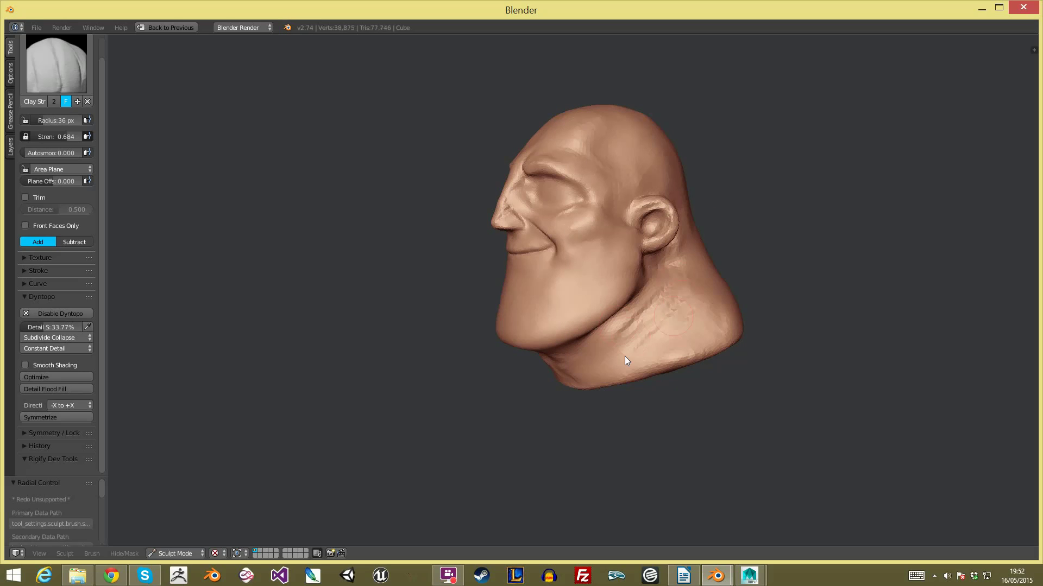
pyautogui.moveTo(727, 329)
pyautogui.mouseDown()
pyautogui.moveTo(702, 351)
pyautogui.moveTo(737, 332)
pyautogui.moveTo(612, 372)
pyautogui.moveTo(670, 326)
pyautogui.mouseUp()
pyautogui.moveTo(668, 295); pyautogui.dragTo(775, 320, button='middle')
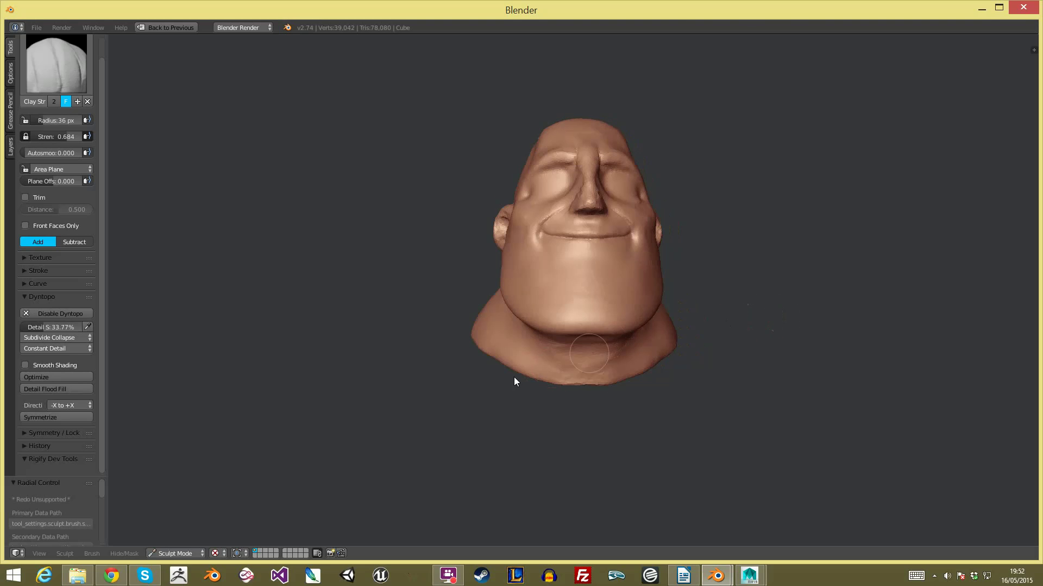
# Step: Pull the front of the chin slightly outward in profile with the Grab brush at a 152 px radius
pyautogui.scroll(-3, 717, 369)
pyautogui.moveTo(709, 393)
pyautogui.mouseDown(button='middle')
pyautogui.moveTo(764, 437)
pyautogui.moveTo(577, 424)
pyautogui.mouseUp(button='middle')
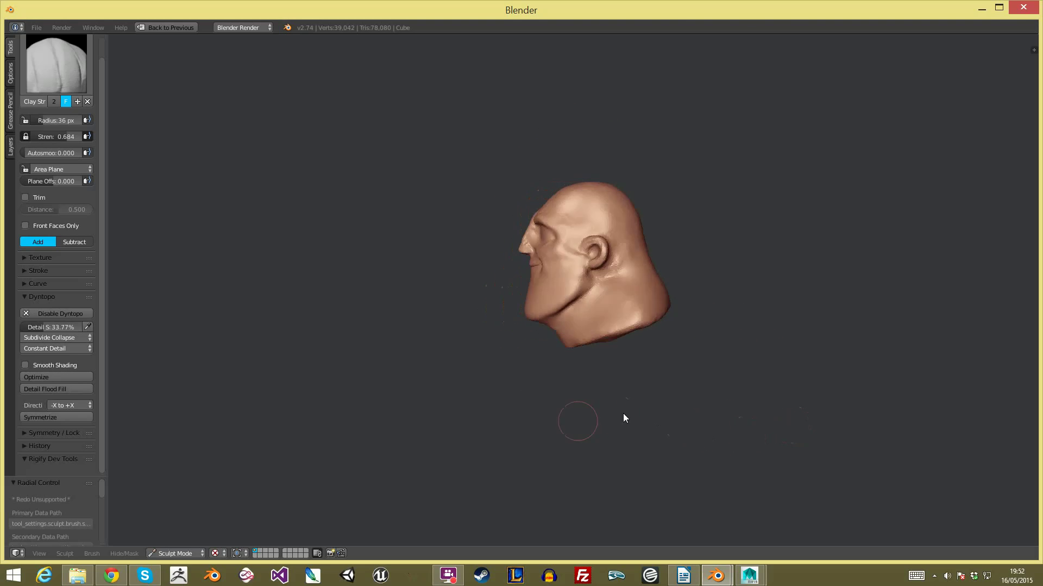
pyautogui.scroll(3, 705, 288)
pyautogui.moveTo(704, 284); pyautogui.dragTo(696, 279, button='middle')
pyautogui.press('g')
pyautogui.press('f')
pyautogui.click(582, 284)
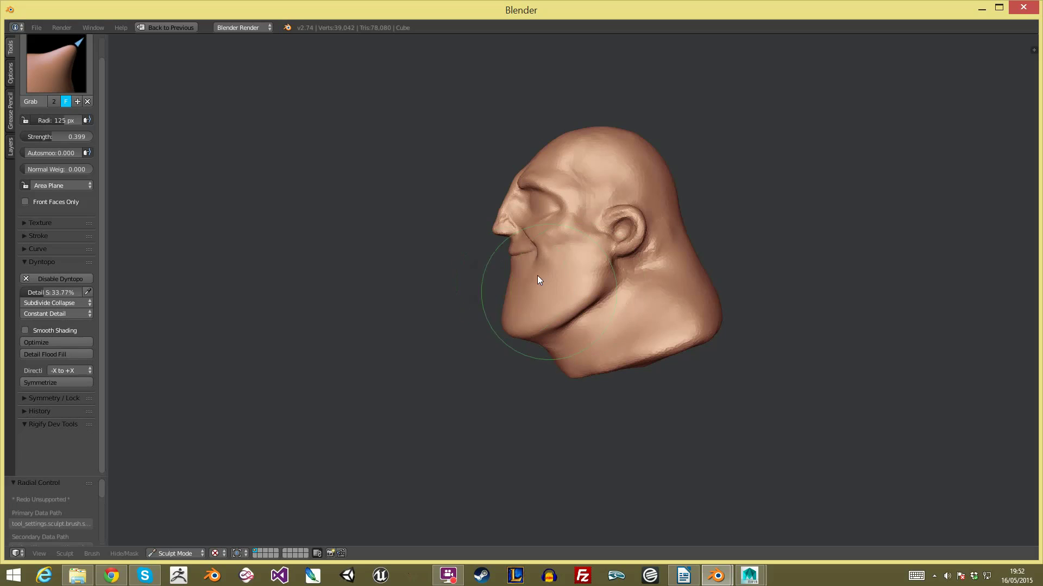
pyautogui.scroll(2, 535, 288)
pyautogui.press('f')
pyautogui.moveTo(486, 280); pyautogui.dragTo(467, 294, button='middle')
pyautogui.click(499, 289)
pyautogui.moveTo(478, 291); pyautogui.dragTo(471, 291)
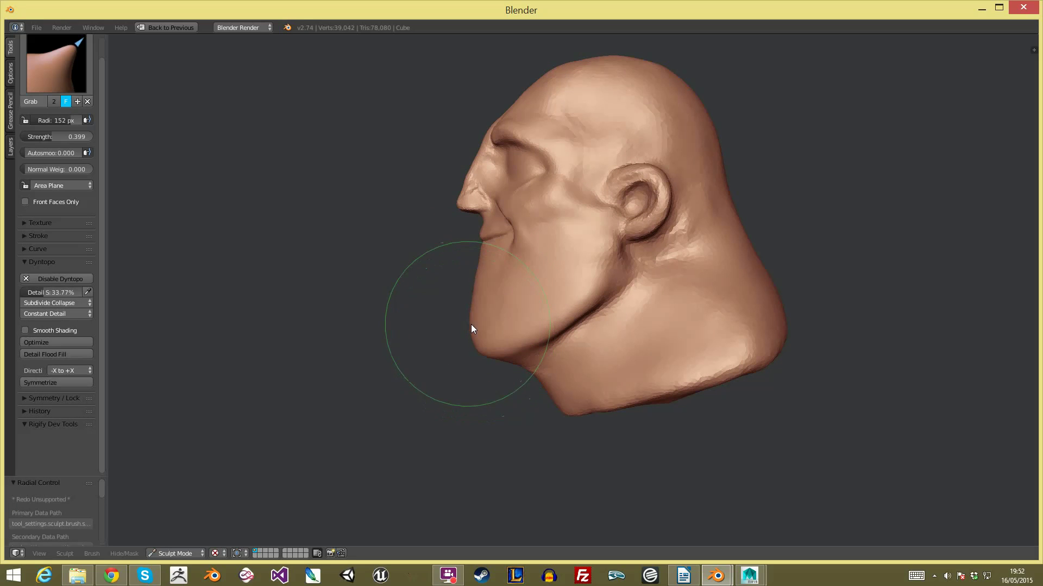
# Step: Enlarge the Grab brush radius to 200 px and pull the mouth area slightly forward
pyautogui.press('f')
pyautogui.click(640, 286)
pyautogui.scroll(-1, 539, 282)
pyautogui.moveTo(507, 242); pyautogui.dragTo(502, 242)
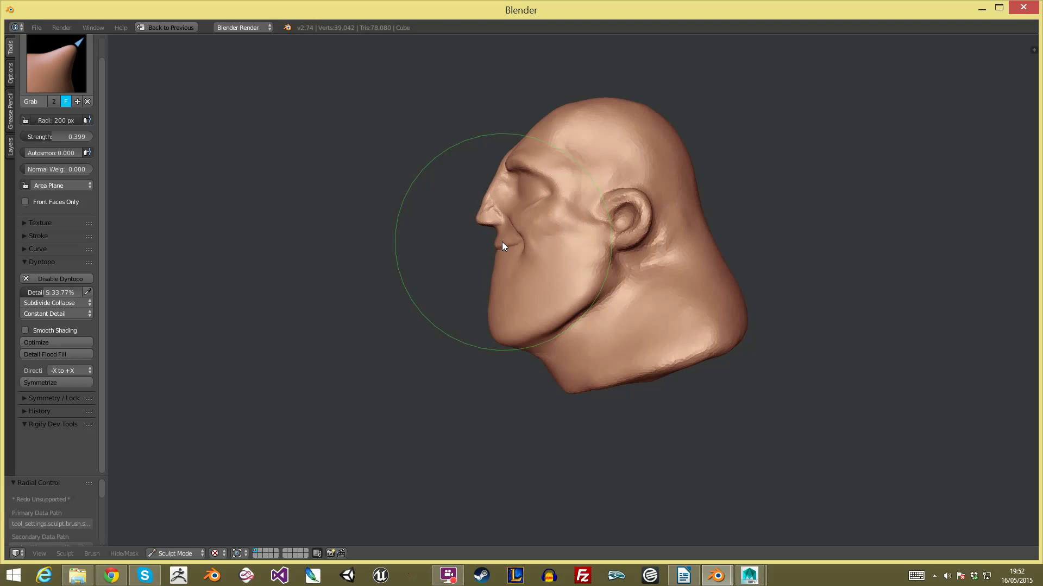
pyautogui.scroll(-1, 445, 299)
pyautogui.moveTo(442, 305)
pyautogui.mouseDown(button='middle')
pyautogui.moveTo(528, 348)
pyautogui.moveTo(683, 346)
pyautogui.moveTo(583, 340)
pyautogui.mouseUp(button='middle')
pyautogui.scroll(-2, 684, 346)
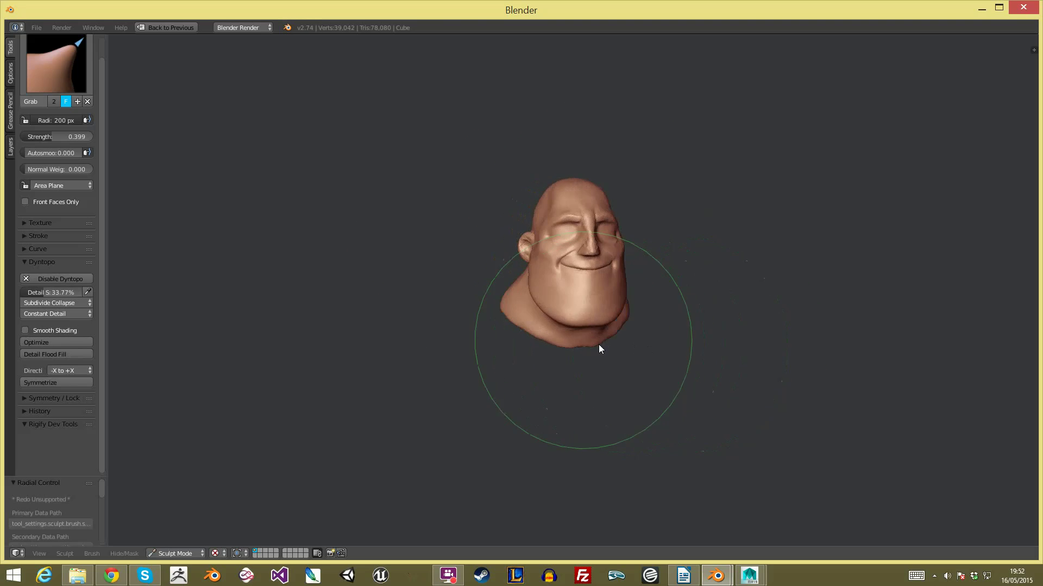
# Step: Switch to the Clay Strips brush for work on the ear and set its radius to 80 px
pyautogui.scroll(5, 600, 271)
pyautogui.press('f')
pyautogui.click(491, 237)
pyautogui.moveTo(471, 239); pyautogui.dragTo(537, 255, button='middle')
pyautogui.click(56, 63)
pyautogui.click(171, 123)
pyautogui.scroll(3, 497, 129)
pyautogui.scroll(4, 497, 129)
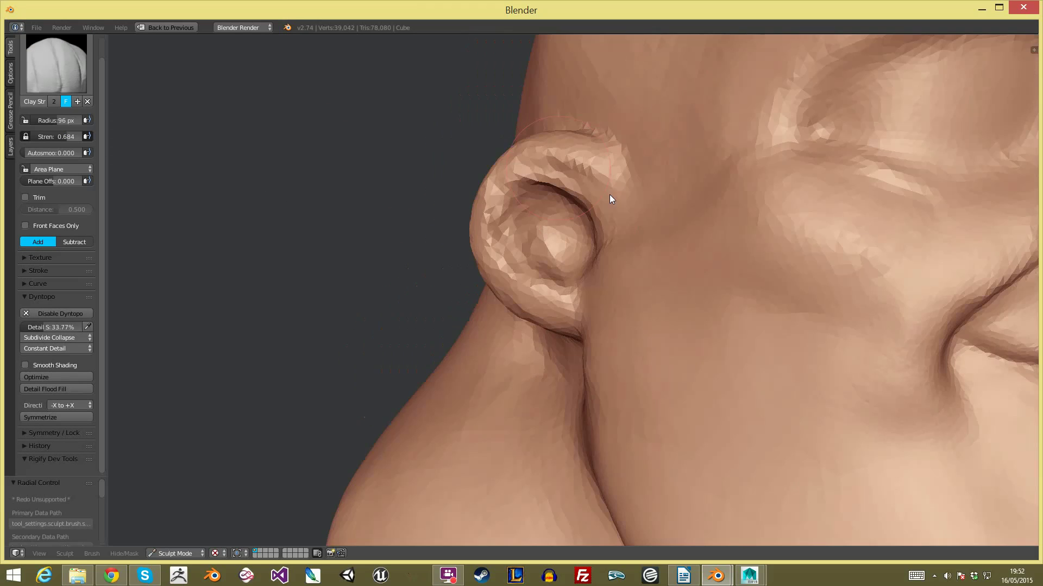
pyautogui.press('f')
pyautogui.click(541, 195)
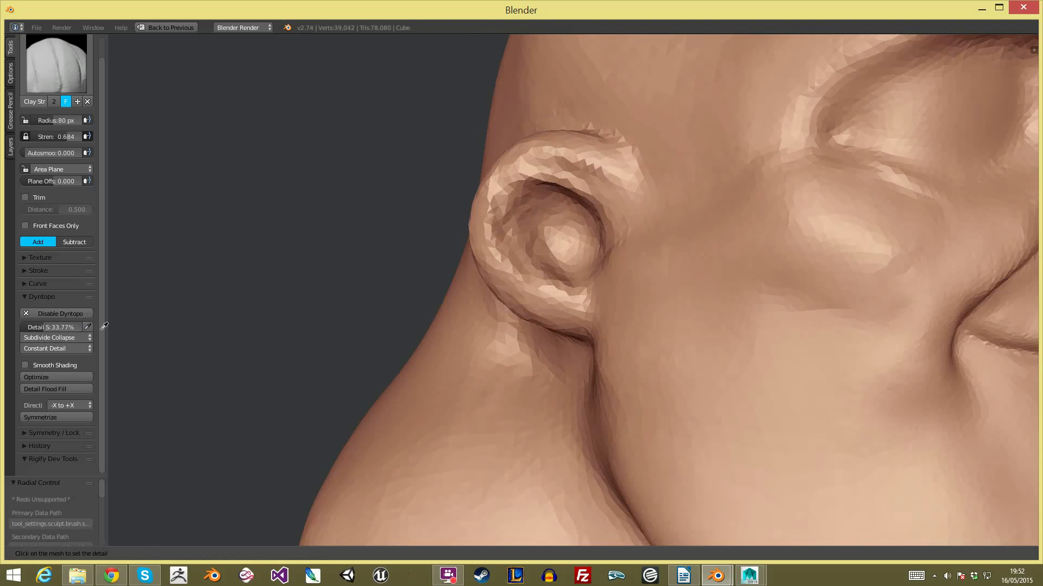
# Step: Sample the dynamic topology detail size from the mesh around the eye, giving 14.23%
pyautogui.click(402, 236)
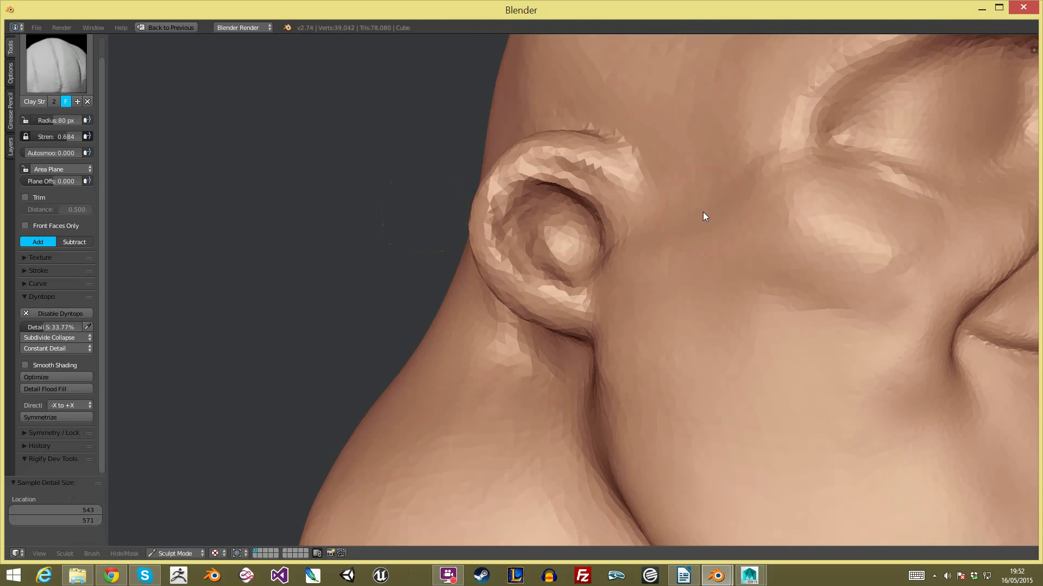
pyautogui.scroll(-5, 577, 306)
pyautogui.keyDown('shift'); pyautogui.moveTo(605, 257); pyautogui.dragTo(500, 245, button='middle'); pyautogui.keyUp('shift')
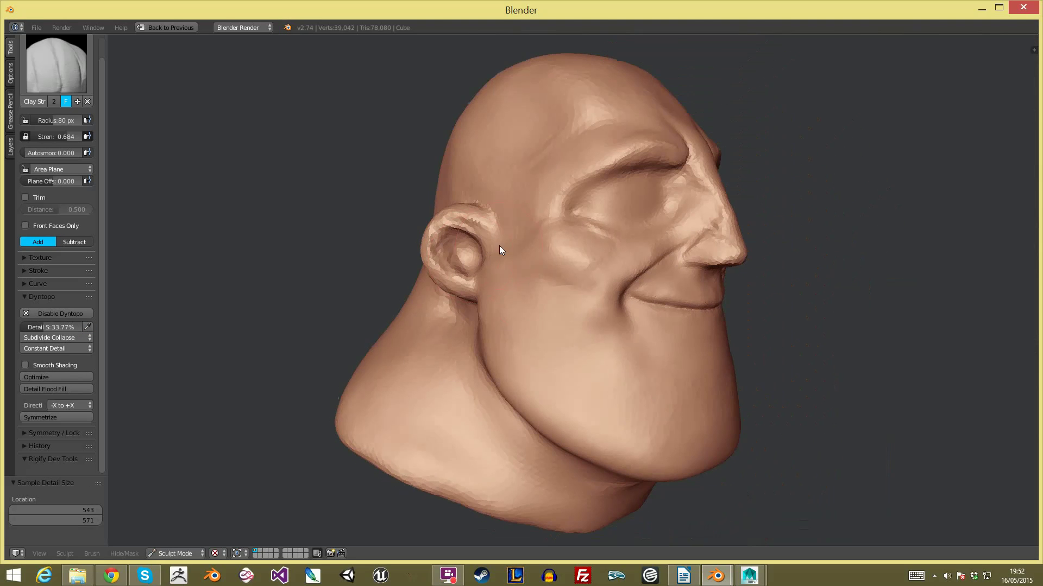
pyautogui.click(88, 326)
pyautogui.click(634, 201)
# Step: Build up the outer rim of the ear with the Clay Strips brush at a 38 px radius
pyautogui.scroll(3, 409, 257)
pyautogui.moveTo(417, 204); pyautogui.dragTo(461, 207, button='middle')
pyautogui.press('f')
pyautogui.click(442, 213)
pyautogui.moveTo(458, 203)
pyautogui.mouseDown()
pyautogui.moveTo(382, 181)
pyautogui.moveTo(353, 250)
pyautogui.moveTo(372, 270)
pyautogui.mouseUp()
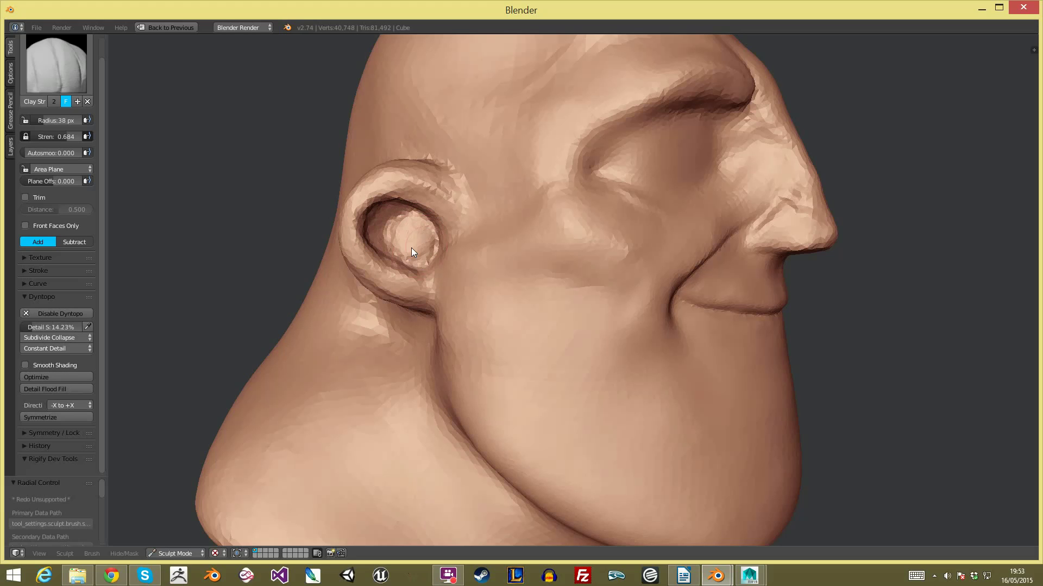
# Step: Build up the inner ear with Clay Strips at a 30 px radius and reshape its upper rim with the Grab brush
pyautogui.moveTo(438, 227)
pyautogui.mouseDown(button='middle')
pyautogui.moveTo(455, 221)
pyautogui.moveTo(411, 224)
pyautogui.mouseUp(button='middle')
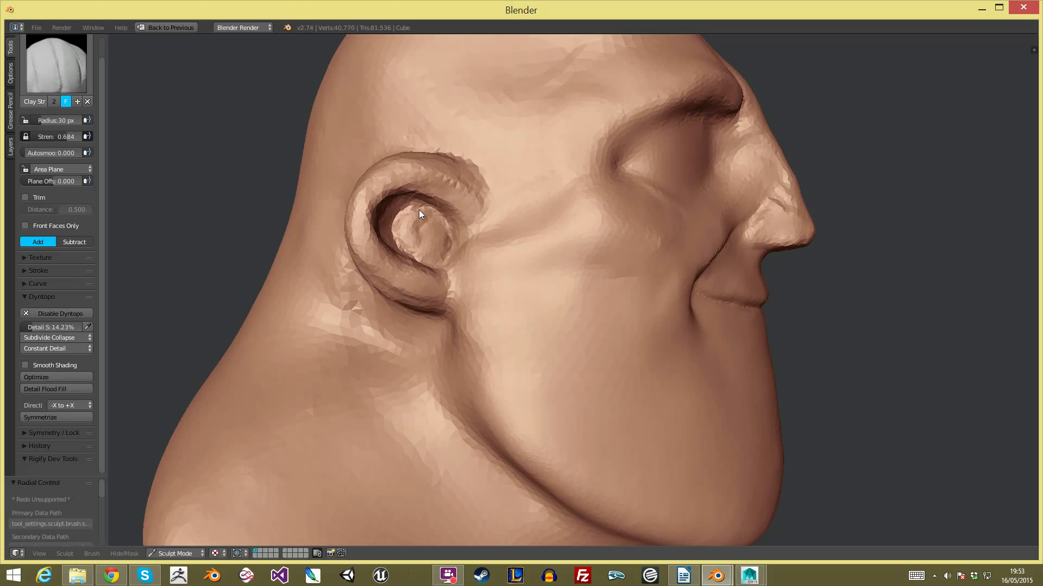
pyautogui.moveTo(419, 249); pyautogui.dragTo(460, 213)
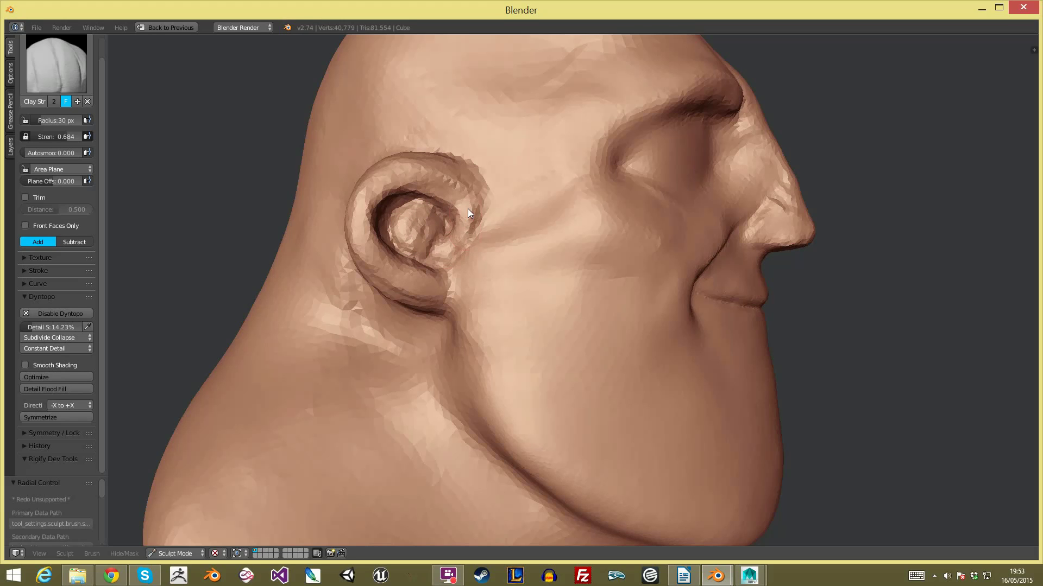
pyautogui.press('g')
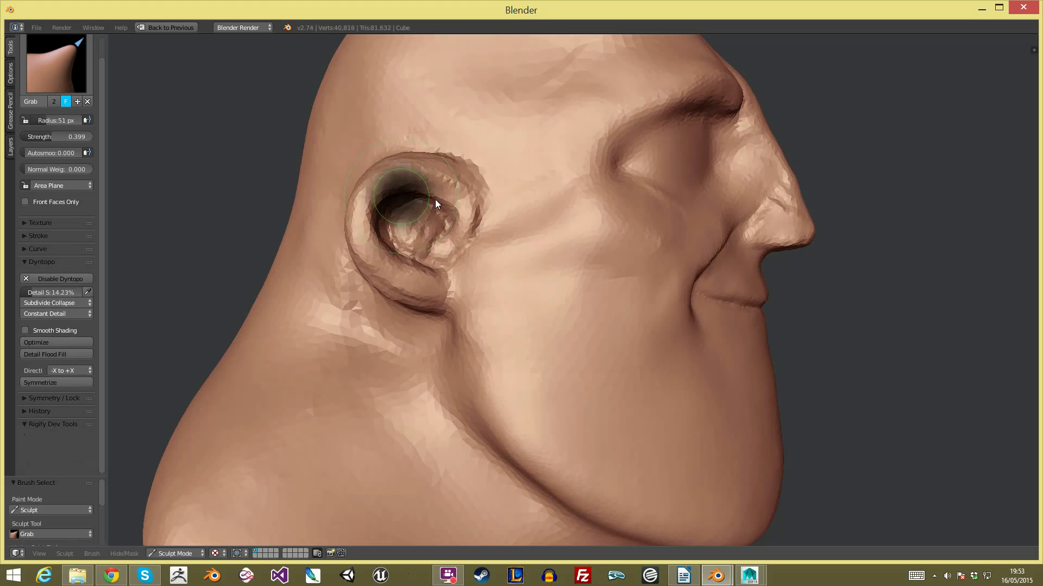
pyautogui.moveTo(416, 183)
pyautogui.mouseDown()
pyautogui.moveTo(435, 197)
pyautogui.moveTo(409, 249)
pyautogui.moveTo(347, 231)
pyautogui.moveTo(435, 171)
pyautogui.mouseUp()
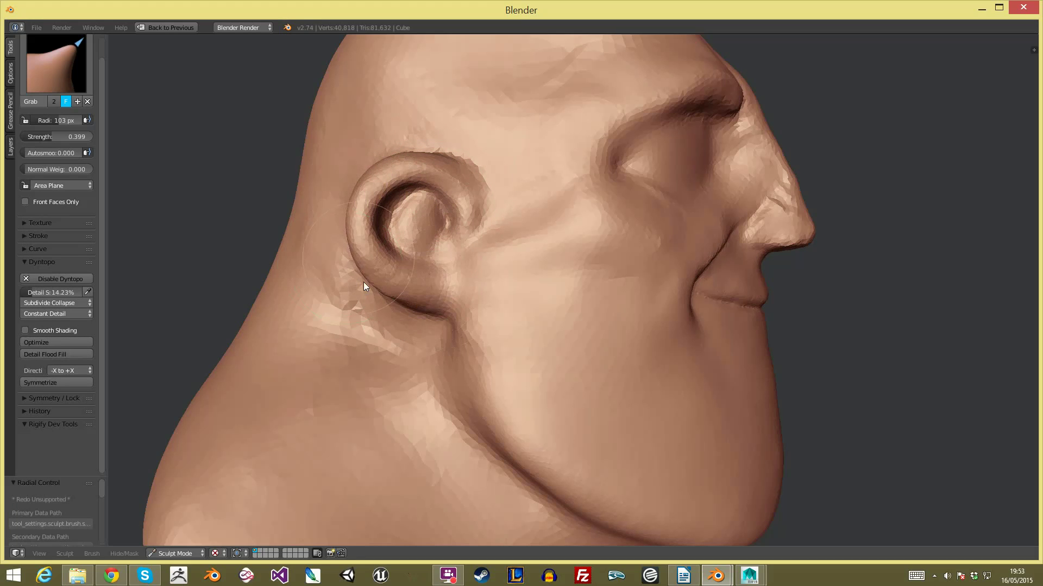
# Step: Carve the folds between the ear's outer rim and its centre with the Crease brush at a 42 px radius
pyautogui.scroll(-6, 403, 389)
pyautogui.moveTo(619, 291)
pyautogui.mouseDown(button='middle')
pyautogui.moveTo(800, 210)
pyautogui.moveTo(576, 207)
pyautogui.mouseUp(button='middle')
pyautogui.scroll(5, 445, 230)
pyautogui.hotkey('shift', 'c')
pyautogui.scroll(-2, 417, 232)
pyautogui.press('f')
pyautogui.click(389, 191)
pyautogui.scroll(2, 416, 211)
pyautogui.moveTo(416, 210); pyautogui.dragTo(420, 230, button='middle')
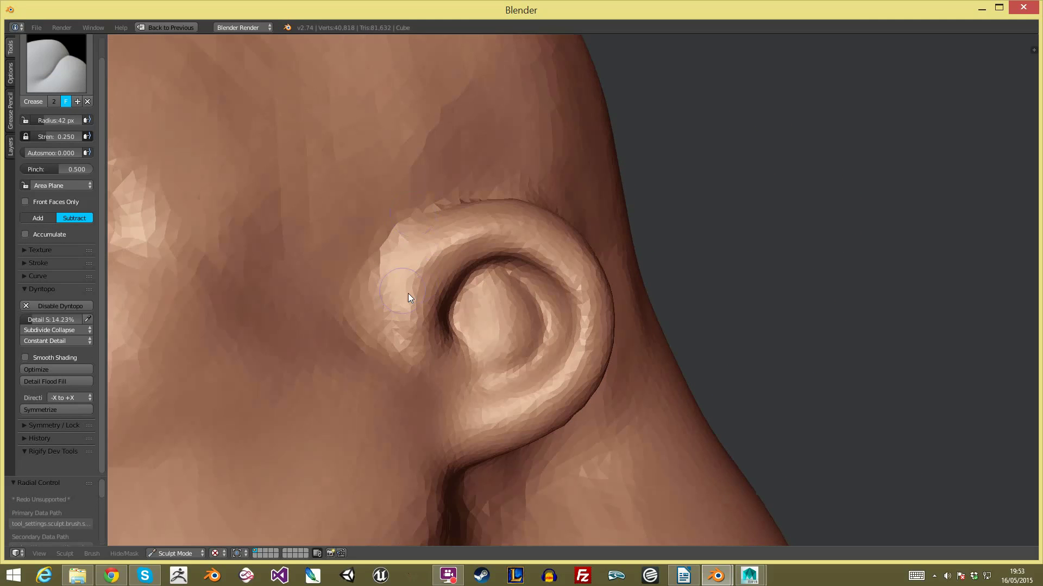
pyautogui.moveTo(492, 226)
pyautogui.mouseDown()
pyautogui.moveTo(587, 249)
pyautogui.moveTo(612, 340)
pyautogui.moveTo(581, 399)
pyautogui.moveTo(458, 462)
pyautogui.mouseUp()
pyautogui.moveTo(459, 276)
pyautogui.mouseDown()
pyautogui.moveTo(540, 270)
pyautogui.moveTo(579, 303)
pyautogui.mouseUp()
pyautogui.moveTo(578, 353); pyautogui.dragTo(573, 358)
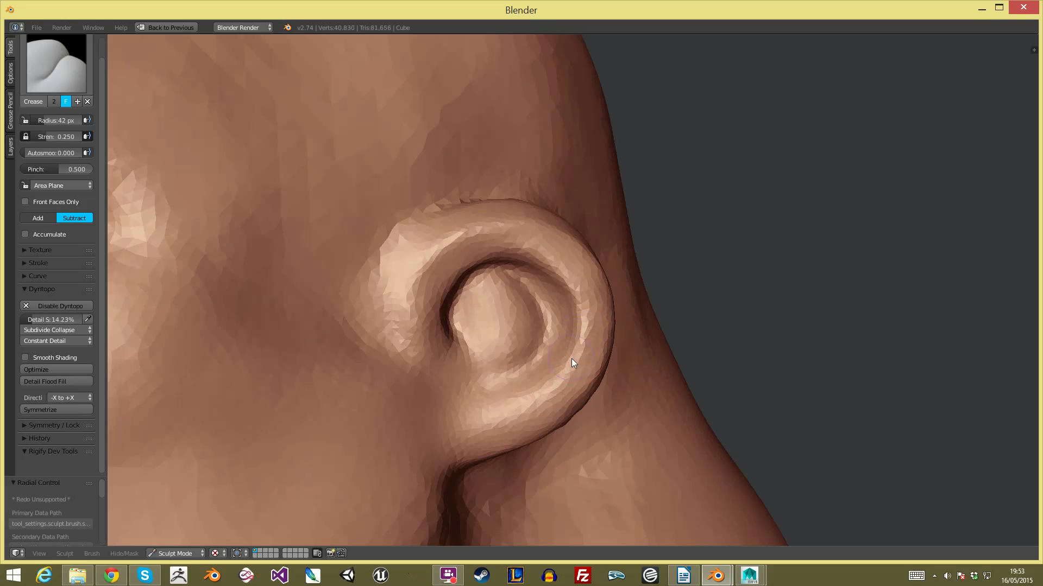
pyautogui.moveTo(520, 397); pyautogui.dragTo(502, 415)
# Step: Refine the ear's inner fold from the front with the Crease brush at a 24 px radius
pyautogui.scroll(-6, 608, 320)
pyautogui.moveTo(651, 313)
pyautogui.mouseDown(button='middle')
pyautogui.moveTo(696, 308)
pyautogui.moveTo(693, 259)
pyautogui.moveTo(653, 184)
pyautogui.mouseUp(button='middle')
pyautogui.scroll(5, 684, 225)
pyautogui.press('f')
pyautogui.click(644, 188)
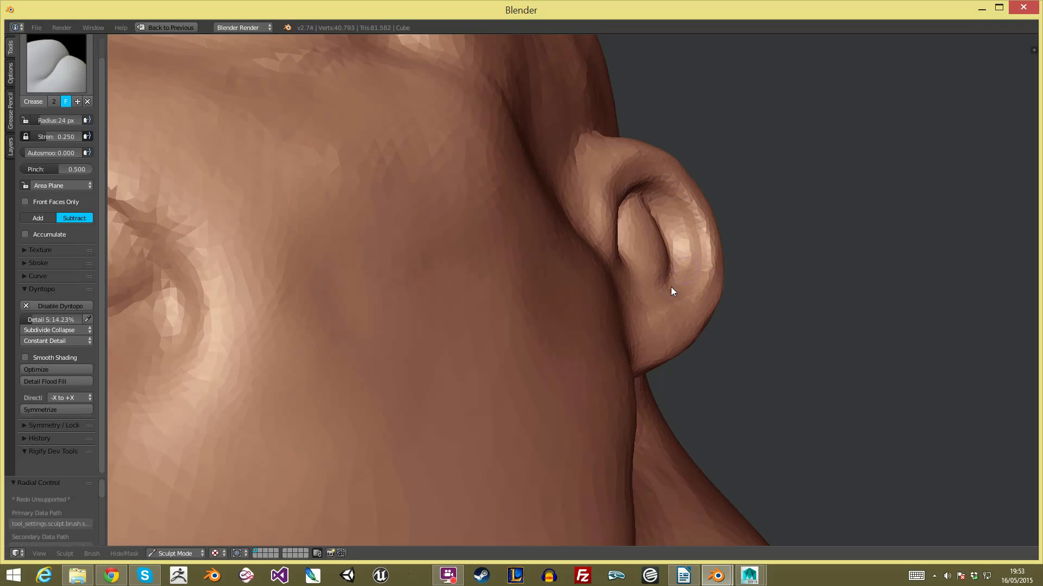
# Step: Refine the area where the ear joins the head and enlarge the Crease brush radius to 127 px
pyautogui.scroll(-6, 615, 197)
pyautogui.moveTo(584, 246); pyautogui.dragTo(553, 276, button='middle')
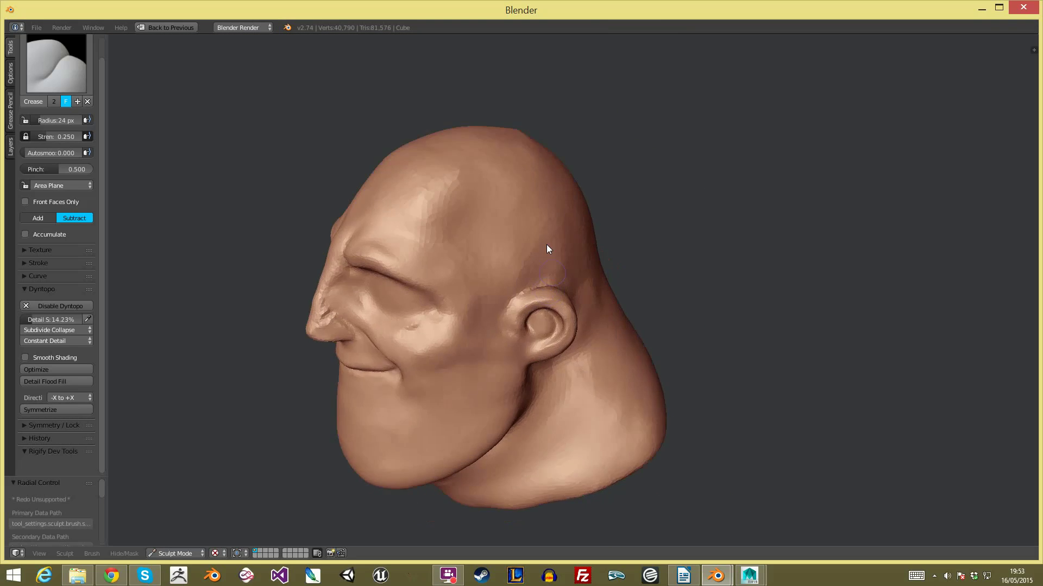
pyautogui.scroll(5, 553, 276)
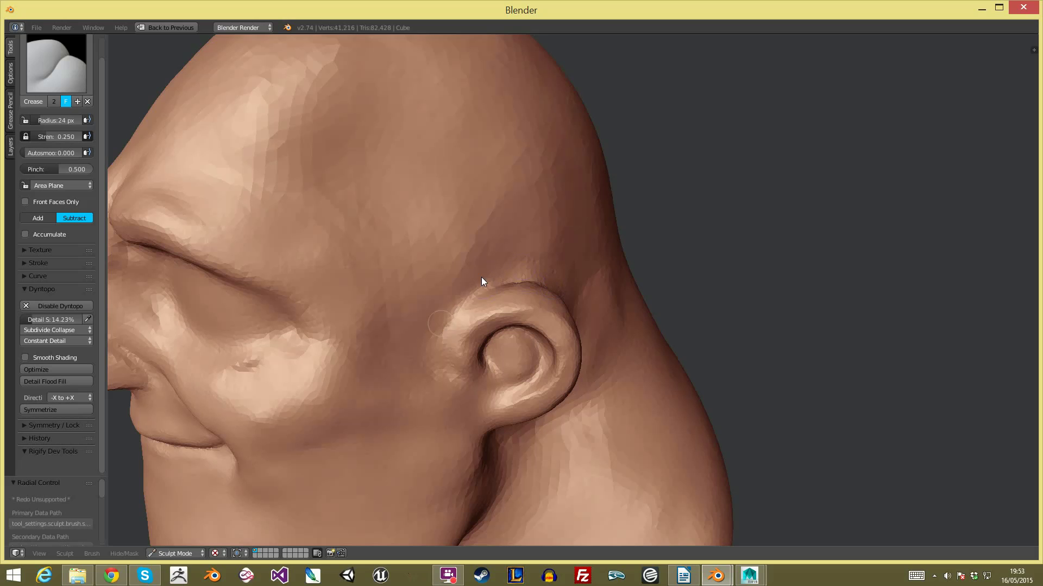
pyautogui.press('f')
pyautogui.click(500, 268)
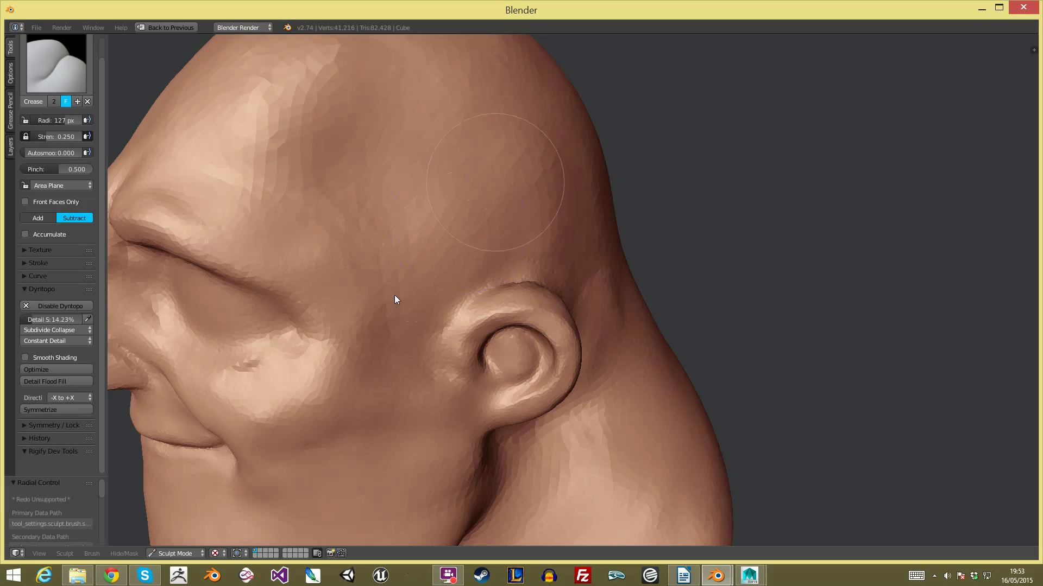
# Step: Carve frown creases between the inner eyebrow and the nose bridge with the Crease brush at 33 px and 21 px radii
pyautogui.scroll(-6, 530, 269)
pyautogui.moveTo(717, 292); pyautogui.dragTo(820, 337, button='middle')
pyautogui.scroll(-2, 783, 351)
pyautogui.moveTo(750, 340); pyautogui.dragTo(773, 333, button='middle')
pyautogui.scroll(4, 706, 272)
pyautogui.scroll(5, 646, 241)
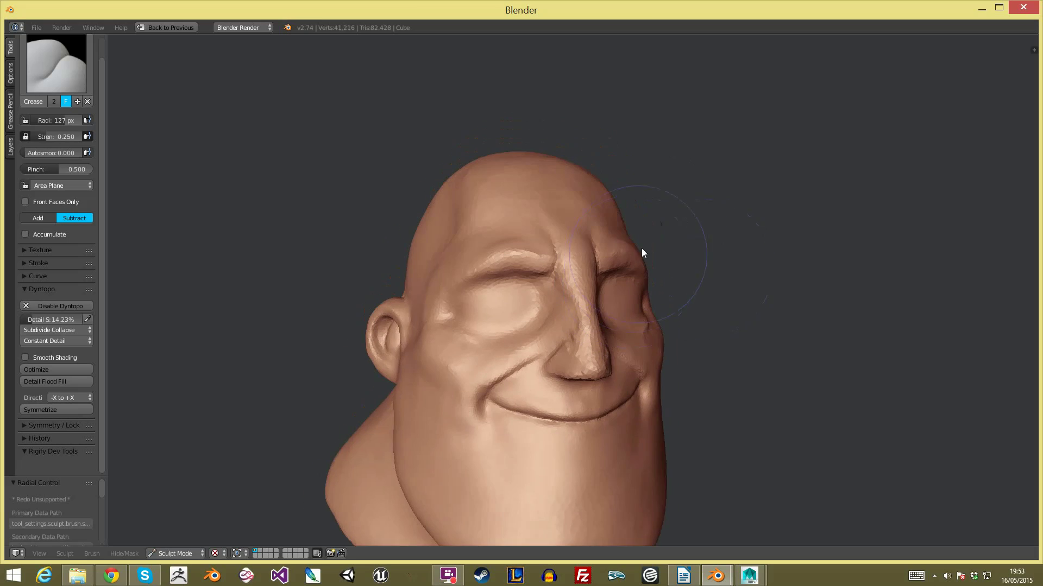
pyautogui.moveTo(487, 247)
pyautogui.mouseDown(button='middle')
pyautogui.moveTo(451, 276)
pyautogui.moveTo(485, 252)
pyautogui.mouseUp(button='middle')
pyautogui.moveTo(515, 220); pyautogui.dragTo(530, 288)
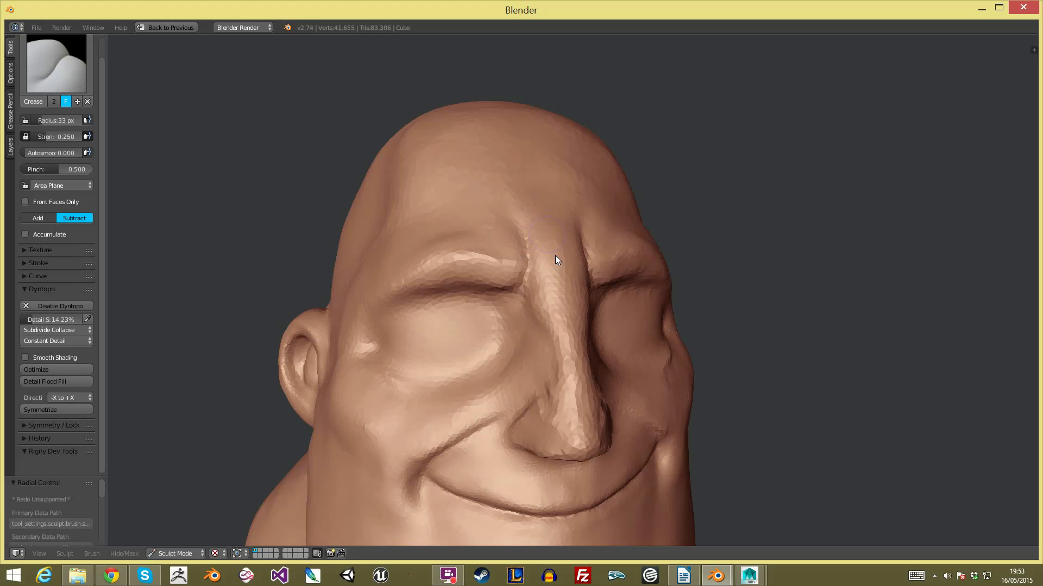
pyautogui.moveTo(533, 246); pyautogui.dragTo(534, 278)
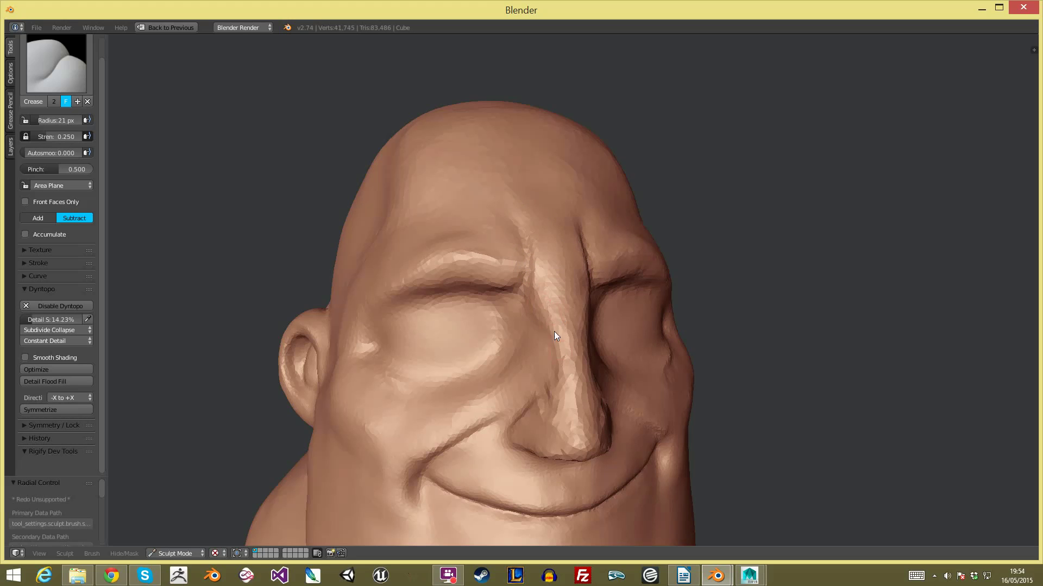
# Step: Define the edge of the nose bridge beside the inner eye with the Crease brush at a 17 px radius
pyautogui.moveTo(574, 319); pyautogui.dragTo(367, 252, button='middle')
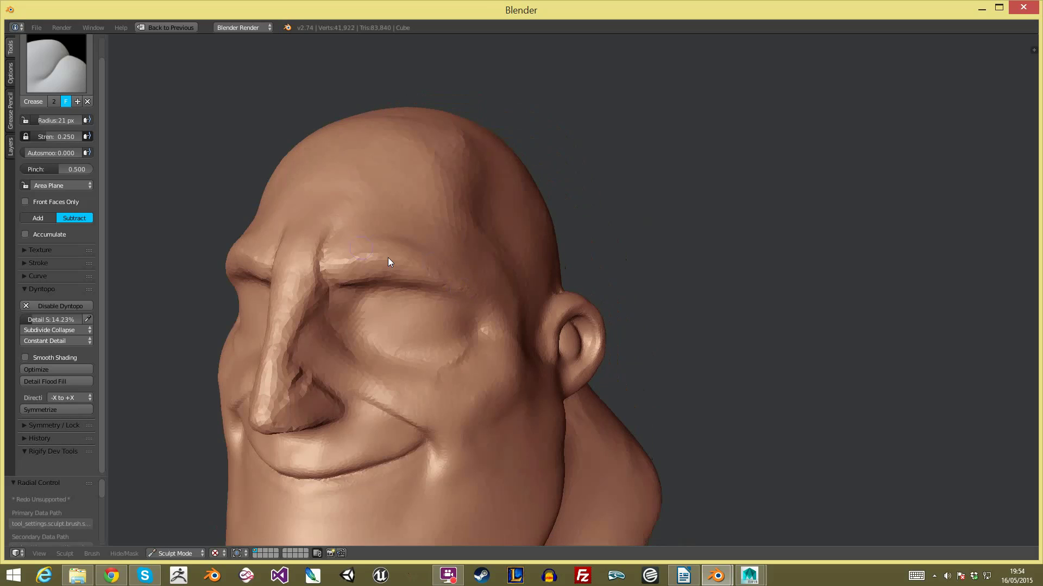
pyautogui.moveTo(473, 249)
pyautogui.mouseDown(button='middle')
pyautogui.moveTo(503, 239)
pyautogui.moveTo(475, 252)
pyautogui.mouseUp(button='middle')
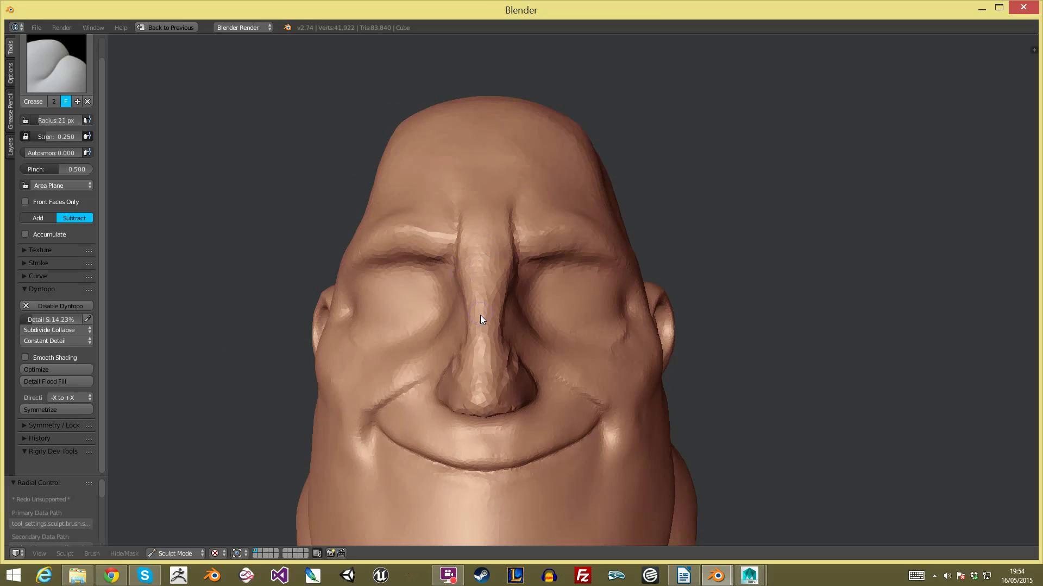
pyautogui.moveTo(471, 309); pyautogui.dragTo(383, 345, button='middle')
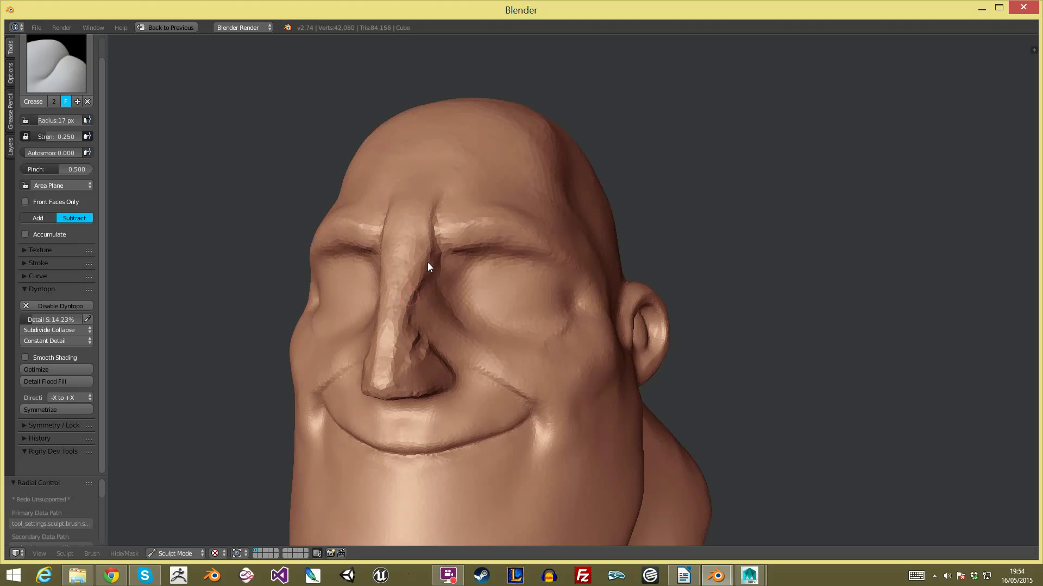
pyautogui.moveTo(429, 266); pyautogui.dragTo(407, 230)
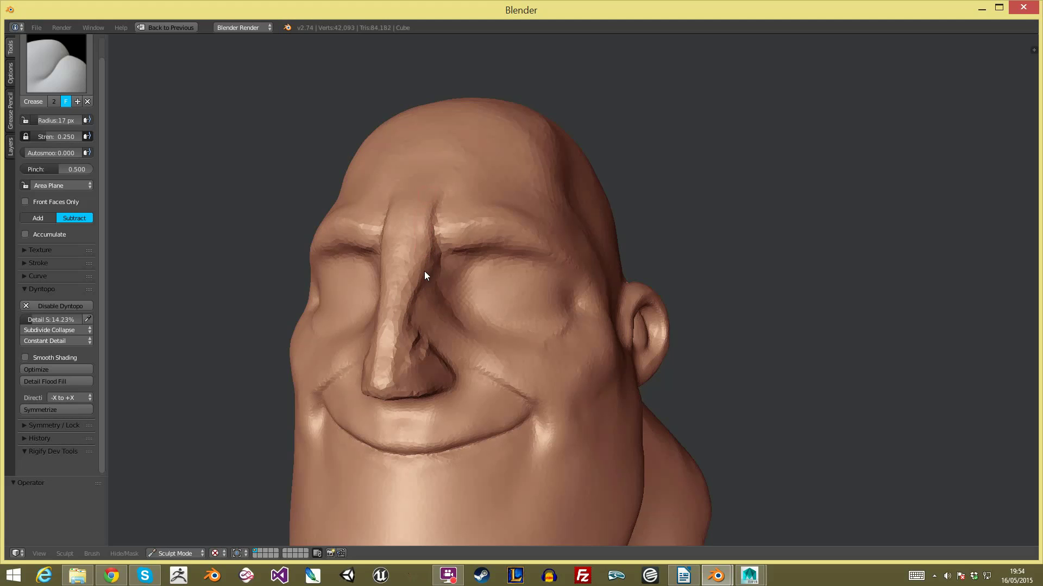
# Step: Switch to the Grab brush and set its radius to 73 px to adjust the brow area
pyautogui.scroll(-1, 511, 249)
pyautogui.moveTo(530, 245); pyautogui.dragTo(646, 244, button='middle')
pyautogui.press('g')
pyautogui.press('f')
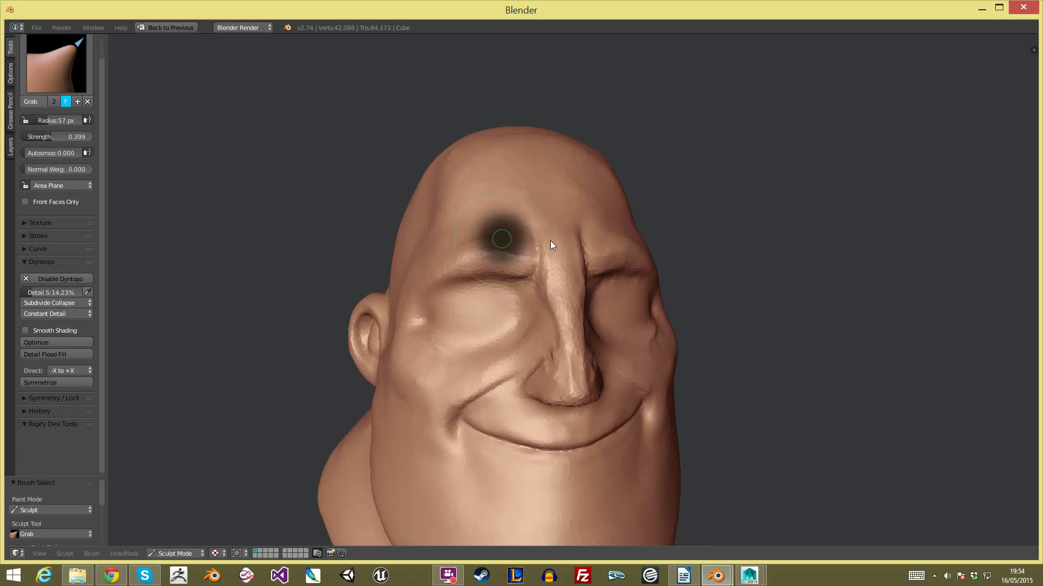
pyautogui.click(551, 237)
pyautogui.moveTo(576, 238); pyautogui.dragTo(517, 243, button='middle')
pyautogui.press('f')
pyautogui.click(475, 259)
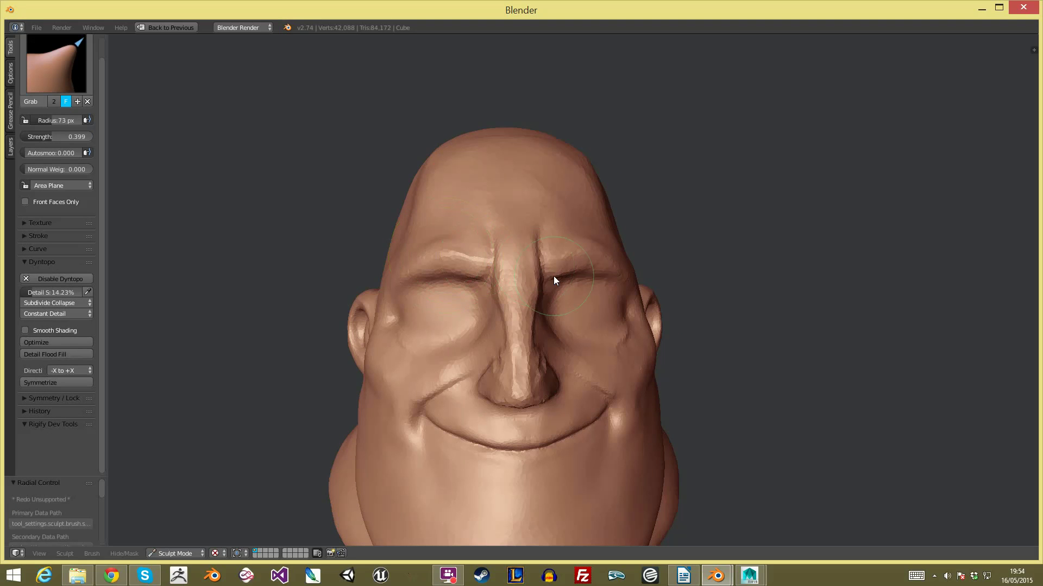
# Step: Reduce the Grab brush radius to 47 px and smooth the side of the nose bridge
pyautogui.press('f')
pyautogui.click(522, 298)
pyautogui.moveTo(523, 298); pyautogui.dragTo(474, 314, button='middle')
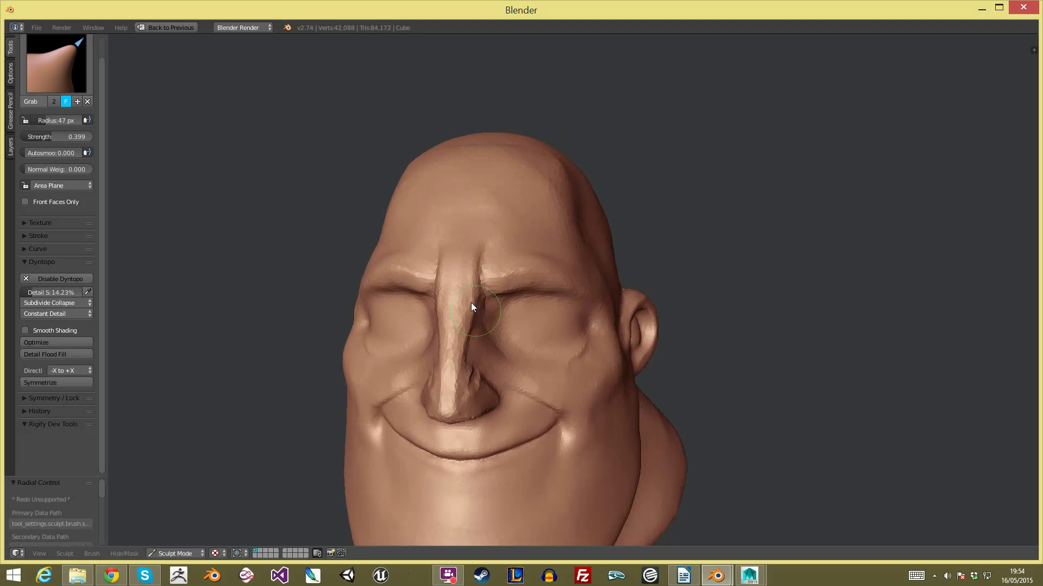
pyautogui.moveTo(473, 282)
pyautogui.keyDown('shift'); pyautogui.mouseDown()
pyautogui.moveTo(477, 308)
pyautogui.moveTo(436, 340)
pyautogui.mouseUp(); pyautogui.keyUp('shift')
# Step: Deepen the smile line between the lips with the Crease brush at a 14 px radius
pyautogui.keyDown('ctrl'); pyautogui.moveTo(525, 367); pyautogui.dragTo(543, 445, button='middle'); pyautogui.keyUp('ctrl')
pyautogui.moveTo(543, 391)
pyautogui.mouseDown(button='middle')
pyautogui.moveTo(650, 366)
pyautogui.moveTo(696, 455)
pyautogui.moveTo(657, 344)
pyautogui.moveTo(605, 300)
pyautogui.moveTo(546, 291)
pyautogui.mouseUp(button='middle')
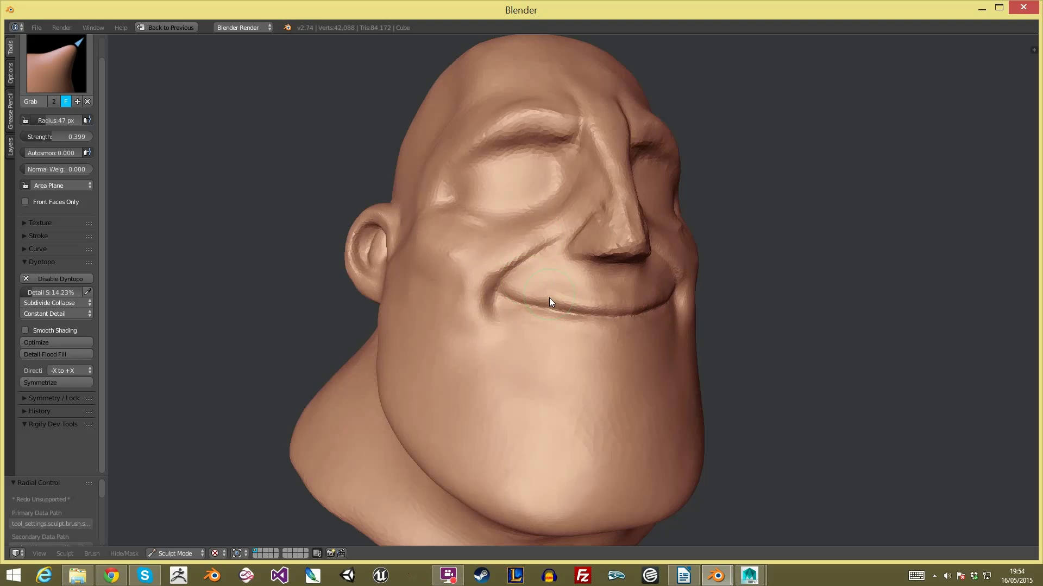
pyautogui.keyDown('ctrl'); pyautogui.moveTo(721, 336); pyautogui.dragTo(583, 249, button='middle'); pyautogui.keyUp('ctrl')
pyautogui.hotkey('shift', 'c')
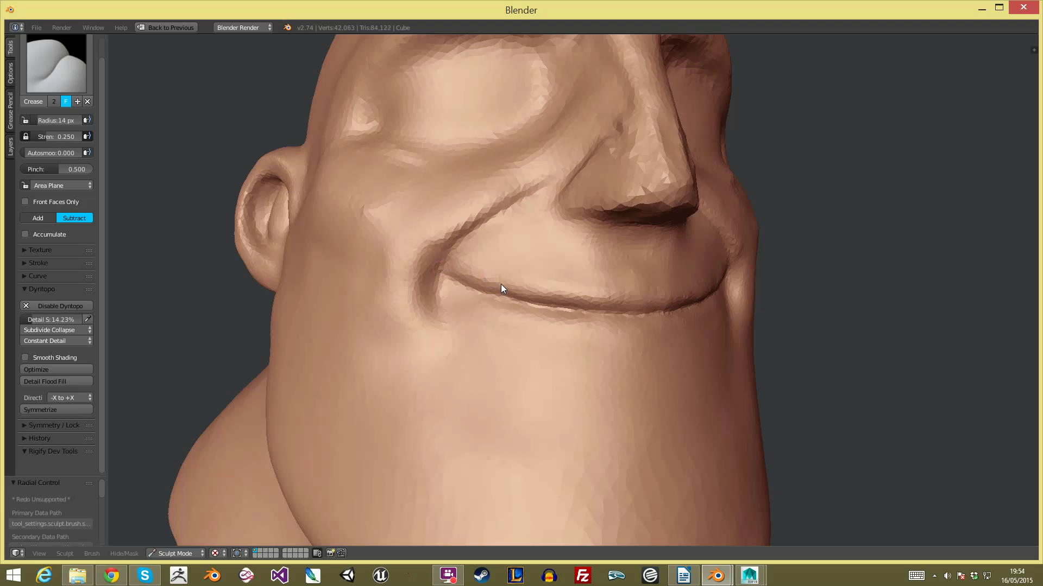
pyautogui.moveTo(526, 286); pyautogui.dragTo(551, 293)
pyautogui.moveTo(613, 301); pyautogui.dragTo(439, 341, button='middle')
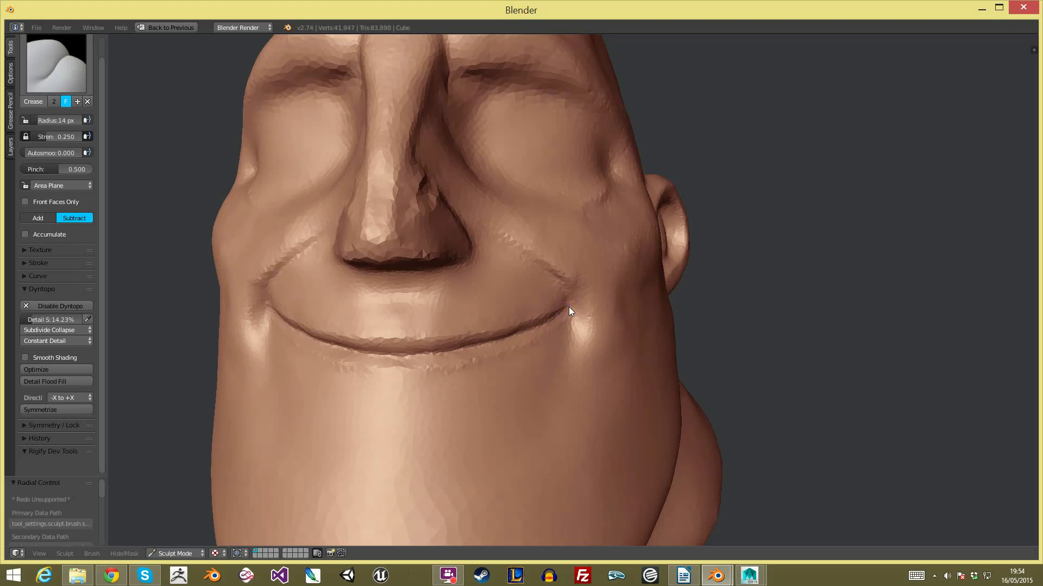
pyautogui.scroll(-8, 467, 478)
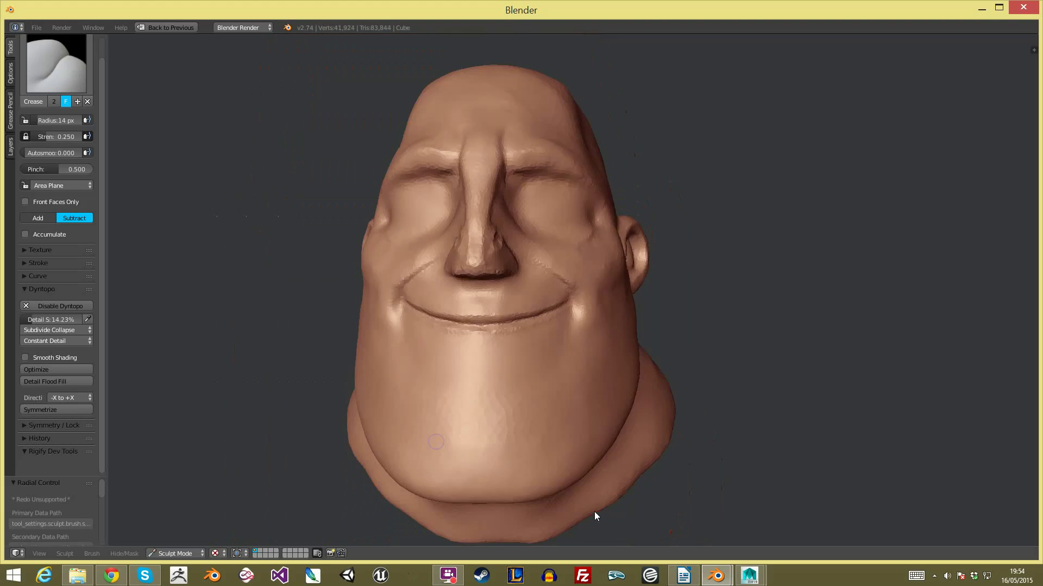
# Step: Build up the cheek beside the mouth corner with the Clay Strips brush at a 27 px radius and smooth it
pyautogui.moveTo(768, 376); pyautogui.dragTo(790, 362, button='middle')
pyautogui.scroll(7, 725, 277)
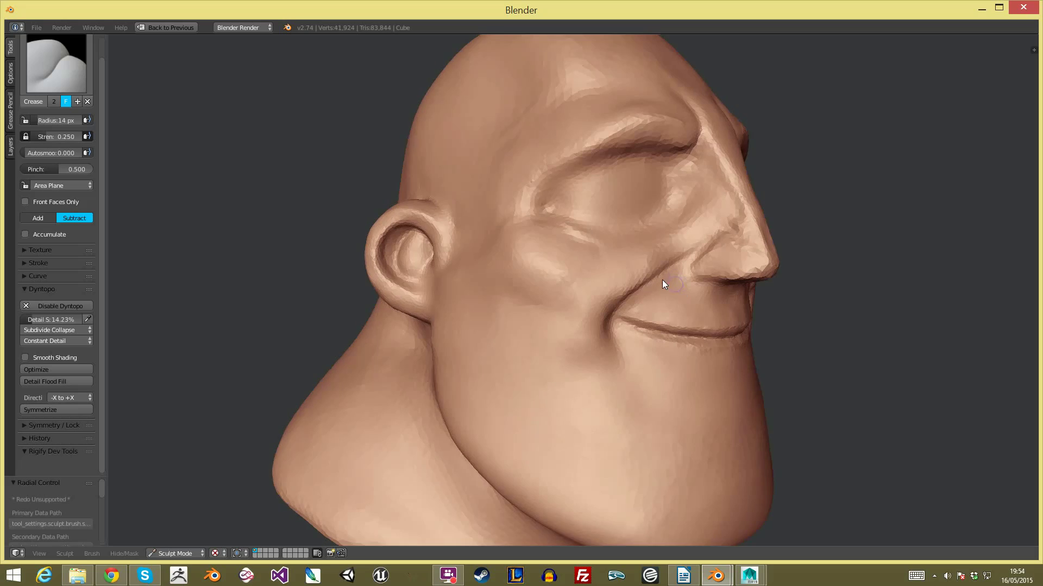
pyautogui.click(84, 89)
pyautogui.click(136, 136)
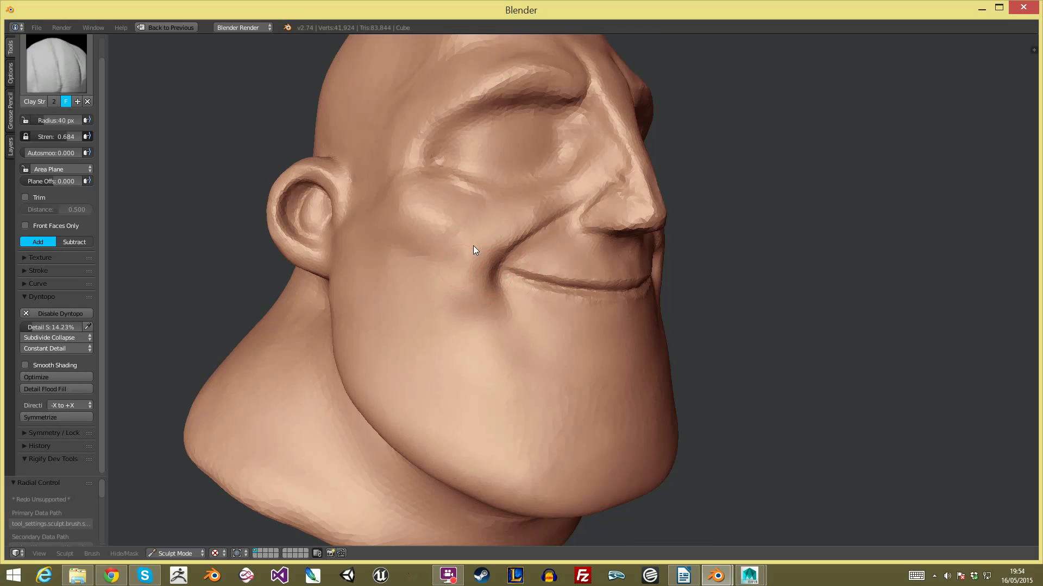
pyautogui.press('f')
pyautogui.click(483, 293)
pyautogui.moveTo(468, 274); pyautogui.dragTo(467, 325)
pyautogui.moveTo(444, 274)
pyautogui.keyDown('shift'); pyautogui.mouseDown()
pyautogui.moveTo(455, 325)
pyautogui.moveTo(488, 331)
pyautogui.mouseUp(); pyautogui.keyUp('shift')
# Step: Try adding more Clay Strips volume to the cheek between the mouth corner and the ear, and try a 49 px radius
pyautogui.scroll(-5, 754, 395)
pyautogui.moveTo(754, 396); pyautogui.dragTo(461, 265, button='middle')
pyautogui.scroll(5, 460, 265)
pyautogui.click(434, 252)
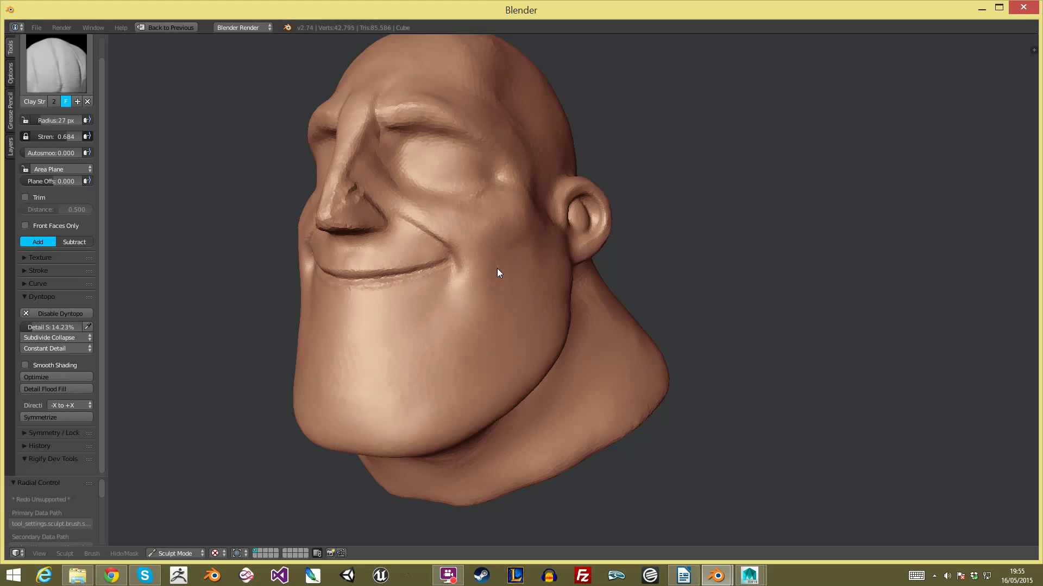
pyautogui.moveTo(481, 259); pyautogui.dragTo(476, 307)
pyautogui.hotkey('ctrl', 'z')
pyautogui.moveTo(449, 302); pyautogui.dragTo(455, 262, button='middle')
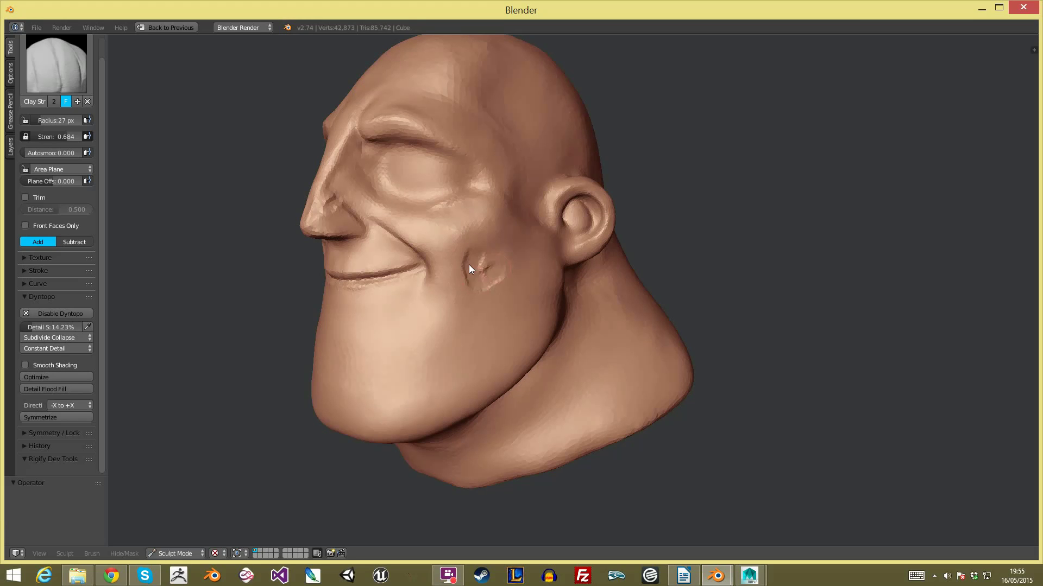
pyautogui.hotkey('ctrl', 'z')
pyautogui.press('f')
pyautogui.click(468, 242)
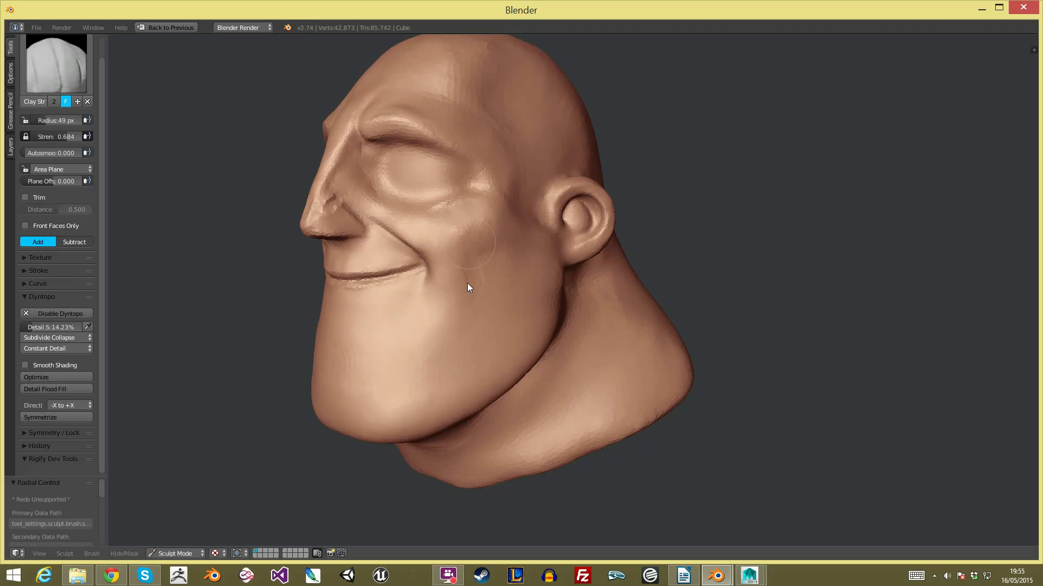
# Step: Adjust the underside of the nostril wing with the Grab brush at a 77 px radius
pyautogui.keyDown('ctrl'); pyautogui.moveTo(524, 207); pyautogui.dragTo(740, 253, button='middle'); pyautogui.keyUp('ctrl')
pyautogui.moveTo(751, 211); pyautogui.dragTo(779, 213, button='middle')
pyautogui.keyDown('ctrl'); pyautogui.moveTo(771, 209); pyautogui.dragTo(683, 129, button='middle'); pyautogui.keyUp('ctrl')
pyautogui.keyDown('shift'); pyautogui.moveTo(683, 129); pyautogui.dragTo(681, 204, button='middle'); pyautogui.keyUp('shift')
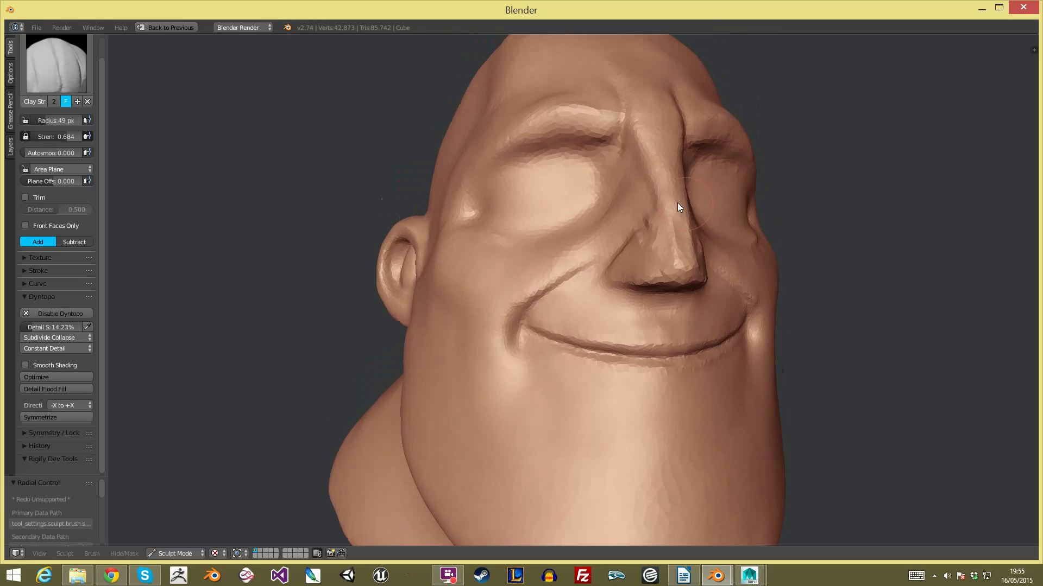
pyautogui.moveTo(659, 168)
pyautogui.mouseDown(button='middle')
pyautogui.moveTo(649, 236)
pyautogui.moveTo(636, 217)
pyautogui.moveTo(608, 252)
pyautogui.moveTo(669, 241)
pyautogui.moveTo(664, 175)
pyautogui.moveTo(610, 214)
pyautogui.moveTo(647, 232)
pyautogui.mouseUp(button='middle')
pyautogui.press('g')
pyautogui.press('f')
pyautogui.click(643, 219)
pyautogui.press('f')
pyautogui.click(667, 295)
pyautogui.press('f')
pyautogui.click(724, 304)
pyautogui.moveTo(712, 313)
pyautogui.mouseDown()
pyautogui.moveTo(712, 303)
pyautogui.moveTo(728, 303)
pyautogui.mouseUp()
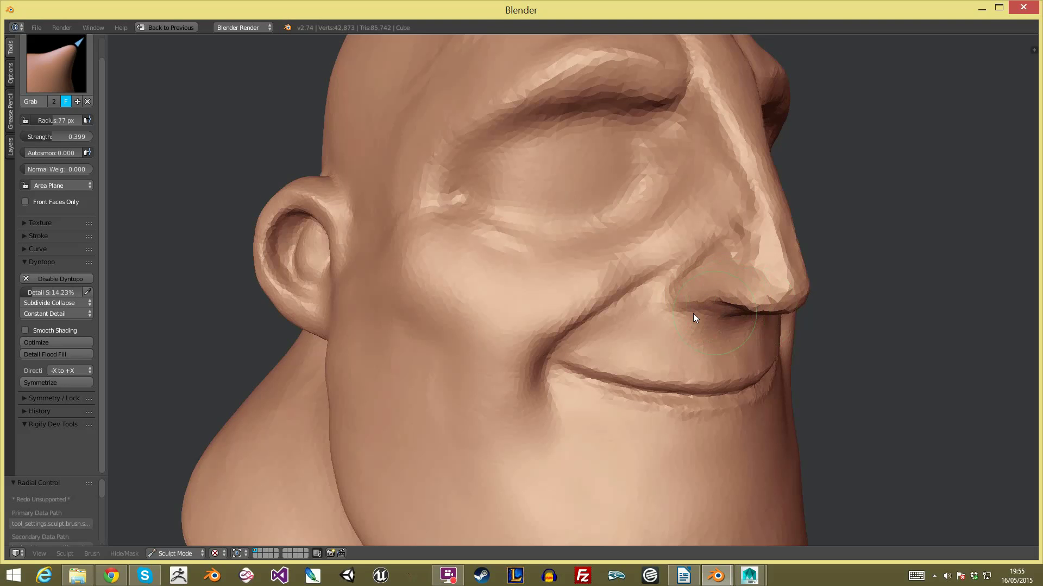
# Step: Reduce the Grab brush radius to 52 px and nudge the side of the nose base
pyautogui.moveTo(710, 313); pyautogui.dragTo(604, 313, button='middle')
pyautogui.press('f')
pyautogui.click(550, 315)
pyautogui.moveTo(548, 313); pyautogui.dragTo(552, 312)
pyautogui.scroll(-4, 624, 386)
pyautogui.moveTo(624, 386); pyautogui.dragTo(537, 328, button='middle')
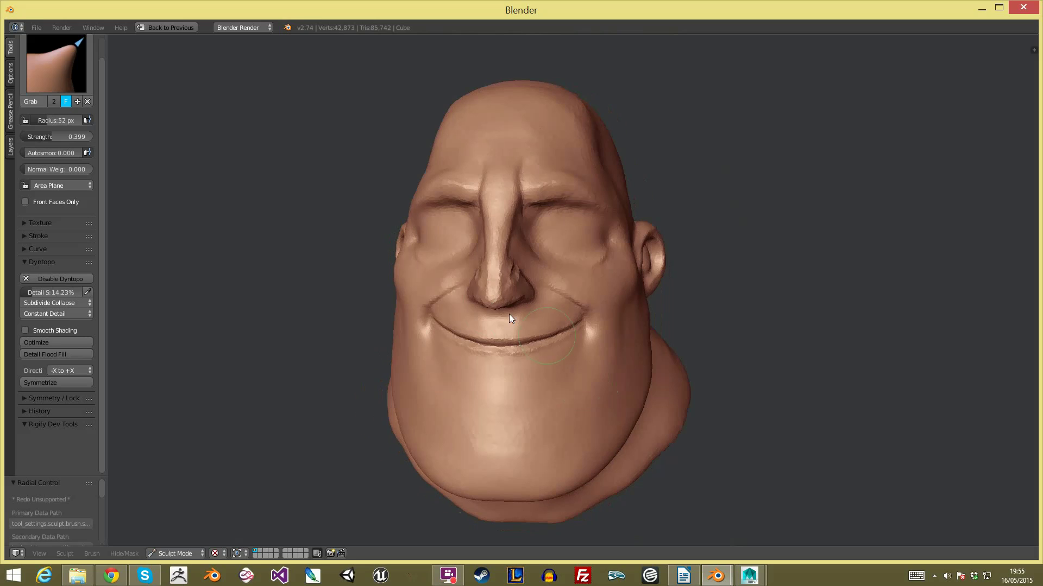
# Step: Set the dyntopo detail size to 6.69% and fill the rough side of the nose with Clay Strips at a 40 px radius
pyautogui.scroll(2, 493, 265)
pyautogui.keyDown('shift'); pyautogui.moveTo(493, 265); pyautogui.dragTo(637, 248, button='middle'); pyautogui.keyUp('shift')
pyautogui.scroll(2, 650, 267)
pyautogui.click(56, 64)
pyautogui.click(173, 123)
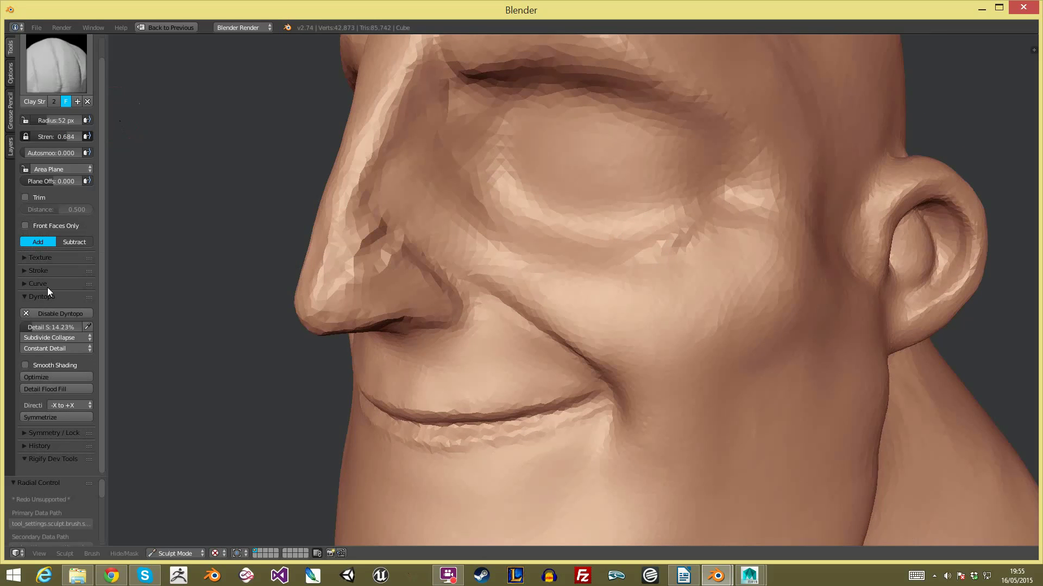
pyautogui.press('f')
pyautogui.click(354, 296)
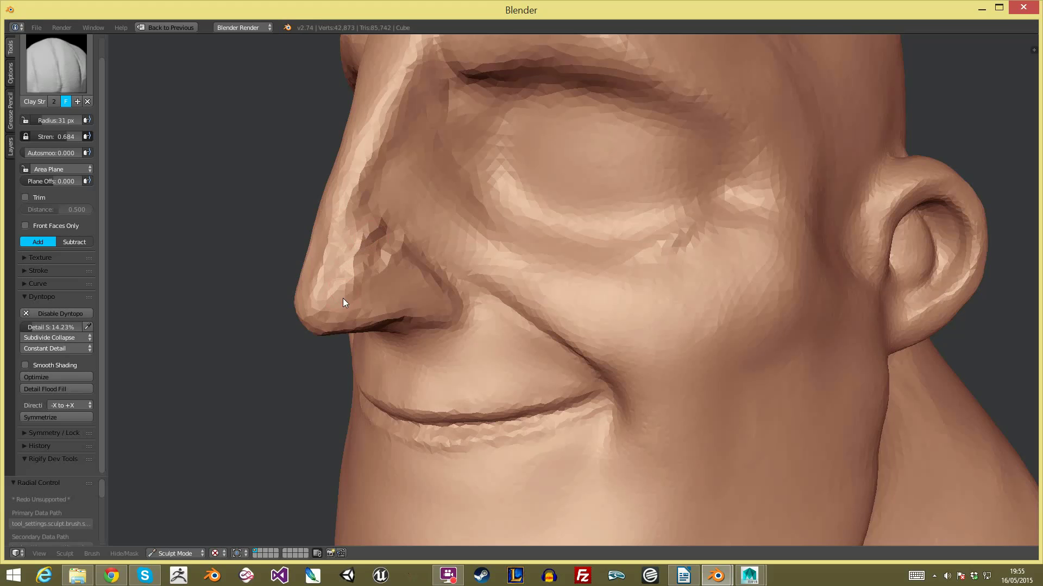
pyautogui.moveTo(54, 327); pyautogui.dragTo(49, 327)
pyautogui.press('f')
pyautogui.click(357, 272)
pyautogui.moveTo(356, 272)
pyautogui.mouseDown()
pyautogui.moveTo(349, 318)
pyautogui.moveTo(442, 309)
pyautogui.moveTo(367, 222)
pyautogui.moveTo(355, 296)
pyautogui.moveTo(408, 286)
pyautogui.mouseUp()
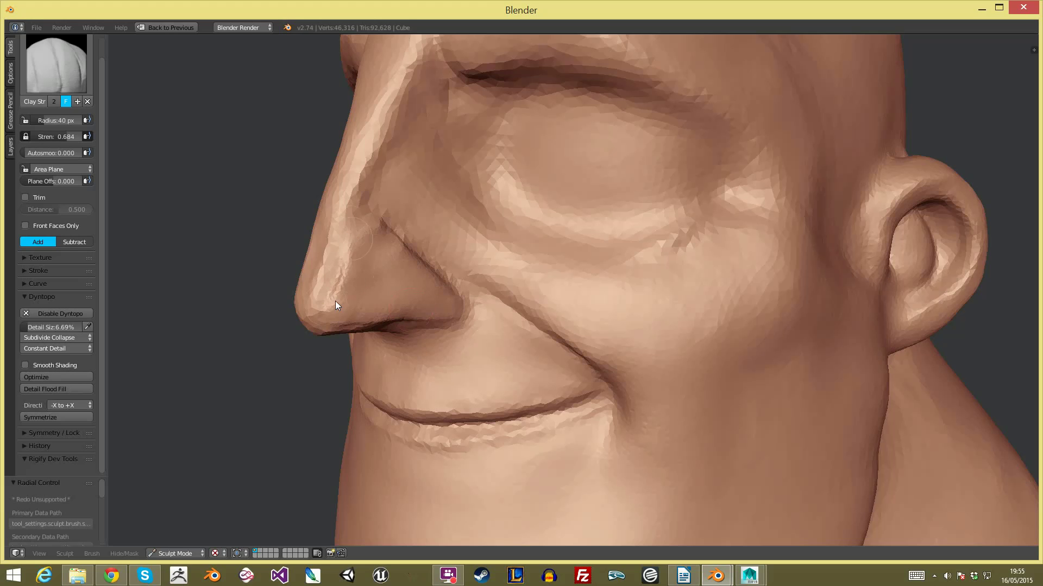
# Step: Build up the outer edge and side of the nostril wing with the Clay Strips brush at a 36 px radius
pyautogui.scroll(-5, 388, 268)
pyautogui.moveTo(606, 347); pyautogui.dragTo(866, 205, button='middle')
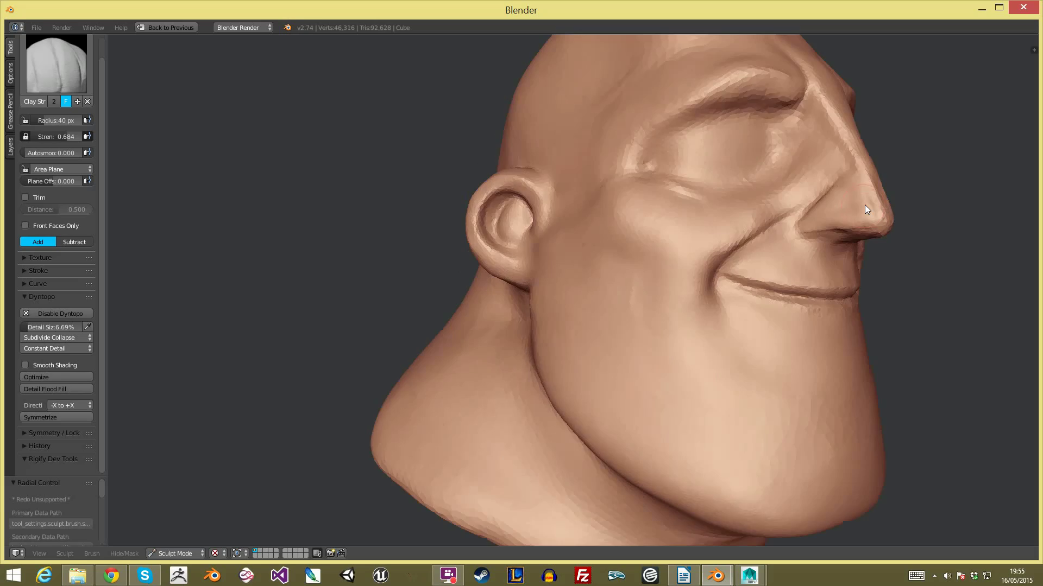
pyautogui.scroll(6, 721, 263)
pyautogui.scroll(1, 722, 239)
pyautogui.keyDown('shift'); pyautogui.moveTo(723, 242); pyautogui.dragTo(601, 223, button='middle'); pyautogui.keyUp('shift')
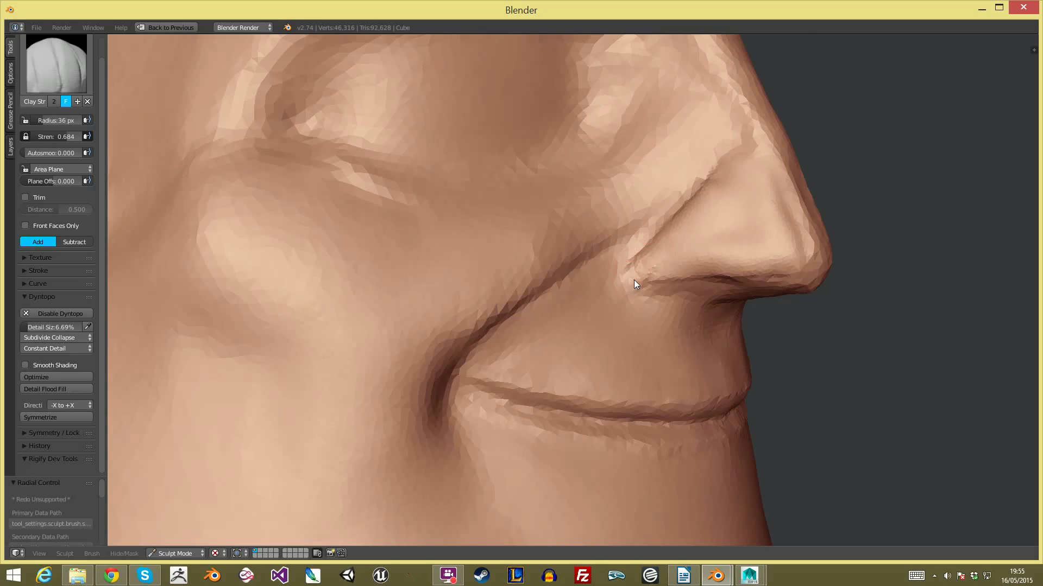
pyautogui.moveTo(639, 276)
pyautogui.mouseDown()
pyautogui.moveTo(754, 243)
pyautogui.moveTo(640, 275)
pyautogui.moveTo(722, 194)
pyautogui.mouseUp()
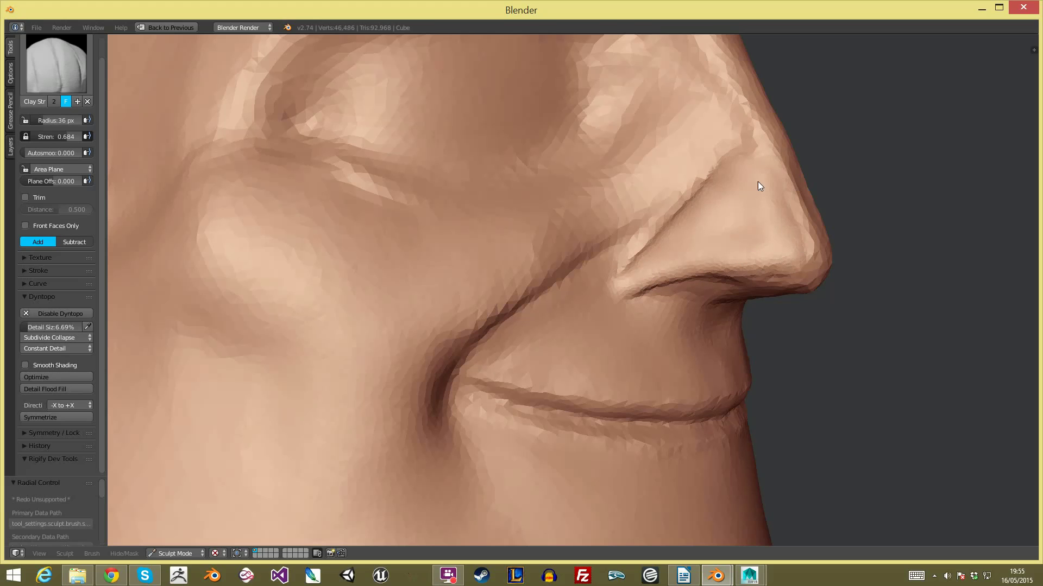
pyautogui.moveTo(763, 240); pyautogui.dragTo(742, 229)
# Step: Add clay along the lower edge of the nostril wing at a 33 px radius and smooth it from below
pyautogui.moveTo(731, 249); pyautogui.dragTo(476, 239, button='middle')
pyautogui.scroll(-5, 732, 280)
pyautogui.scroll(3, 474, 212)
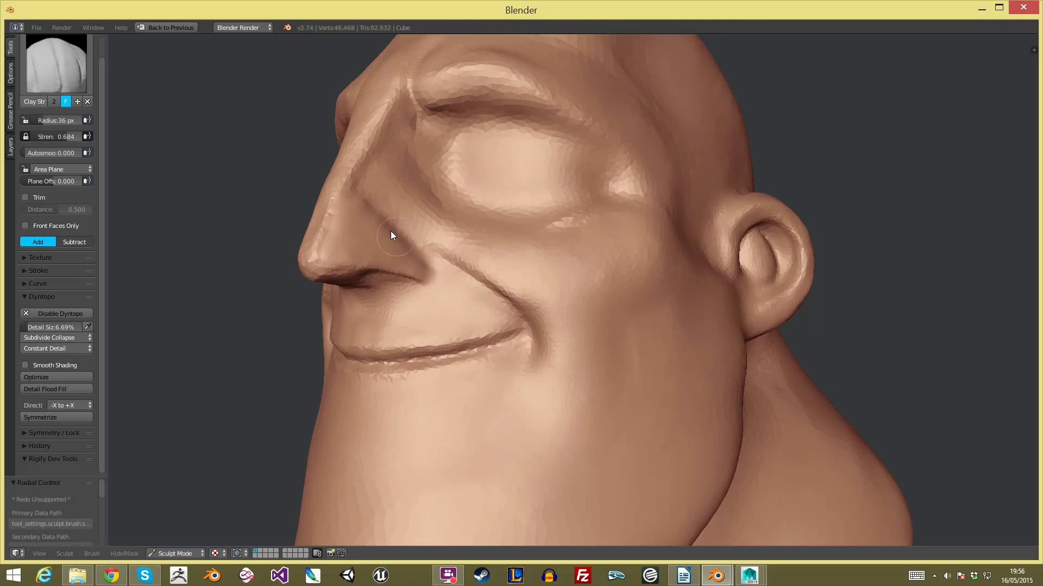
pyautogui.scroll(-4, 405, 247)
pyautogui.moveTo(405, 247); pyautogui.dragTo(784, 292, button='middle')
pyautogui.scroll(2, 657, 265)
pyautogui.moveTo(656, 264)
pyautogui.mouseDown(button='middle')
pyautogui.moveTo(563, 269)
pyautogui.moveTo(613, 164)
pyautogui.moveTo(608, 190)
pyautogui.moveTo(579, 148)
pyautogui.mouseUp(button='middle')
pyautogui.scroll(3, 575, 272)
pyautogui.moveTo(552, 147); pyautogui.dragTo(496, 180)
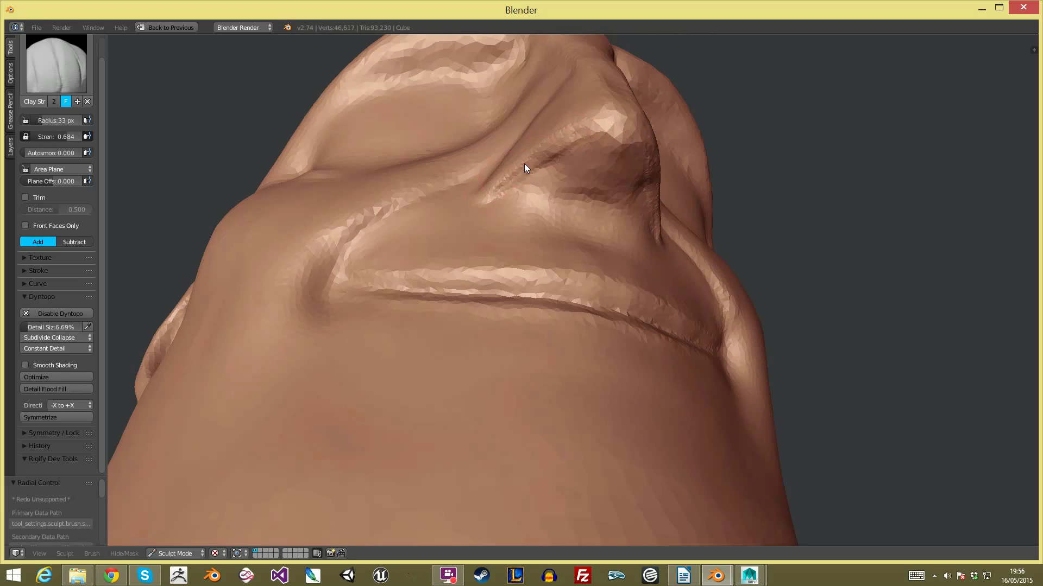
pyautogui.moveTo(542, 155)
pyautogui.keyDown('shift'); pyautogui.mouseDown()
pyautogui.moveTo(588, 138)
pyautogui.moveTo(558, 145)
pyautogui.mouseUp(); pyautogui.keyUp('shift')
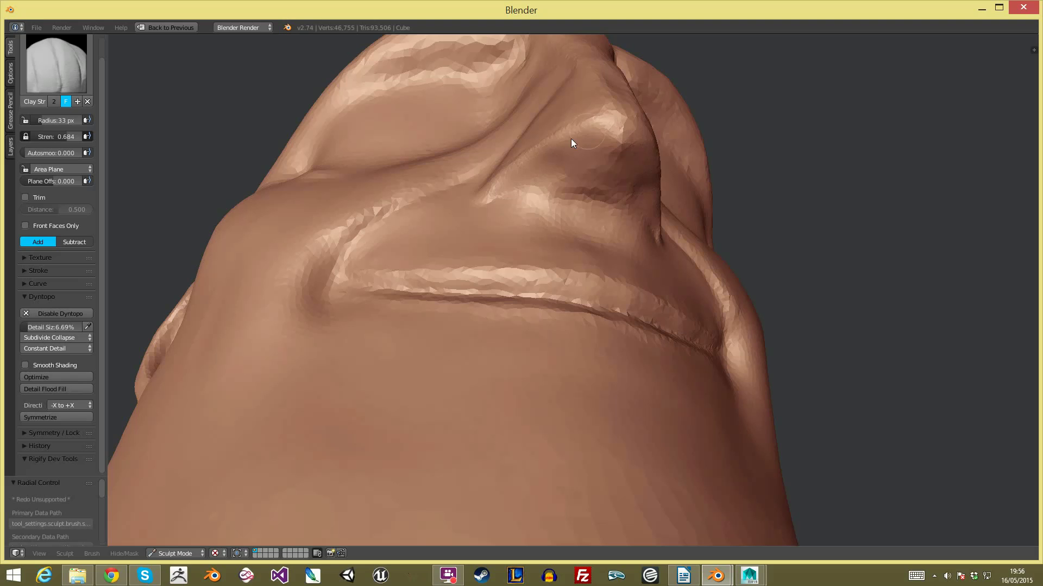
# Step: Switch to the Grab brush at a 73 px radius and examine the nose from the front and three-quarter views
pyautogui.scroll(-7, 614, 237)
pyautogui.moveTo(615, 239); pyautogui.dragTo(569, 212, button='middle')
pyautogui.scroll(4, 602, 253)
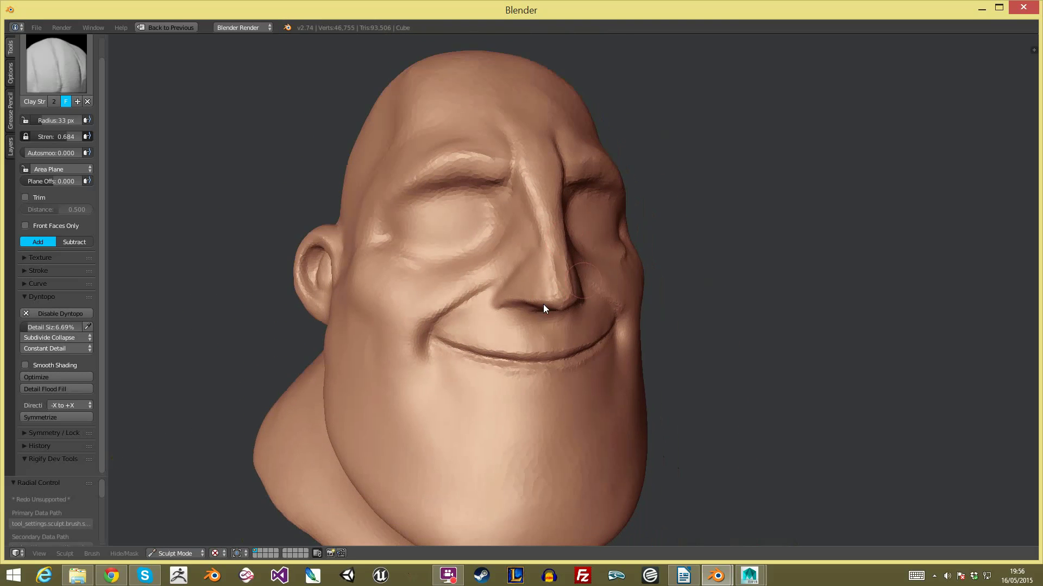
pyautogui.press('g')
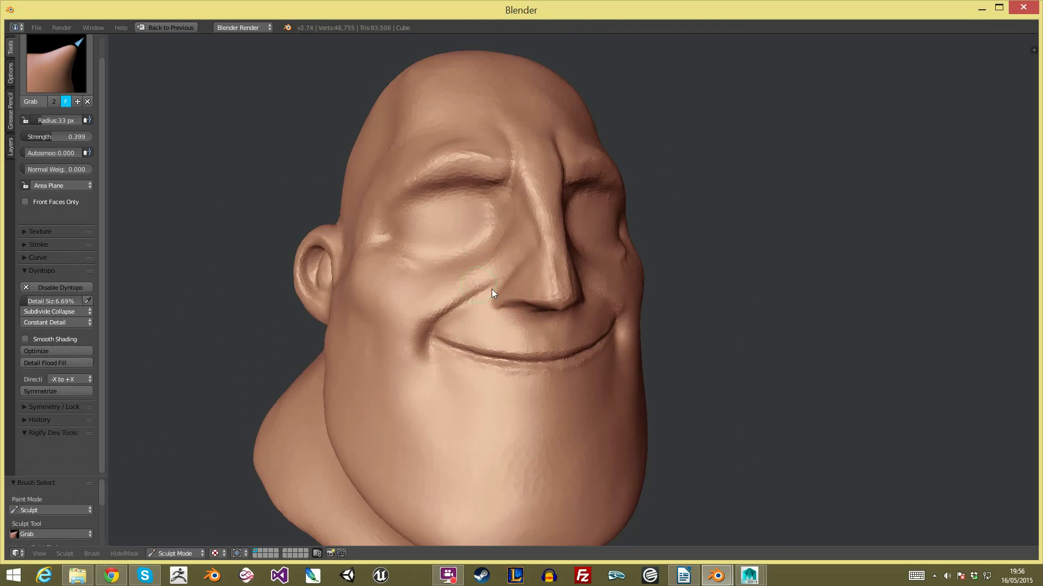
pyautogui.press('f')
pyautogui.click(499, 274)
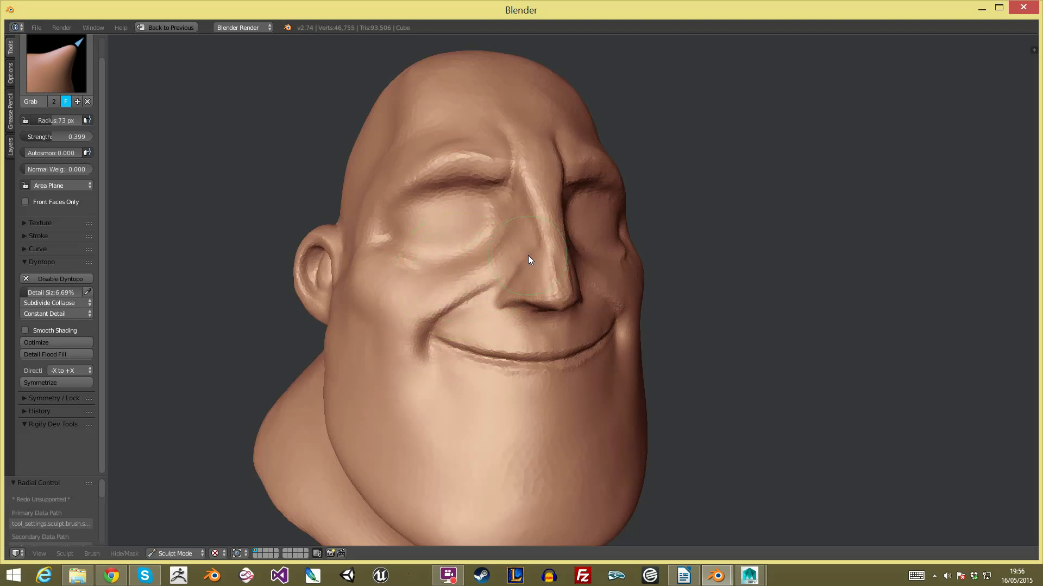
pyautogui.scroll(-4, 528, 270)
pyautogui.press('KP_1')
pyautogui.scroll(3, 507, 271)
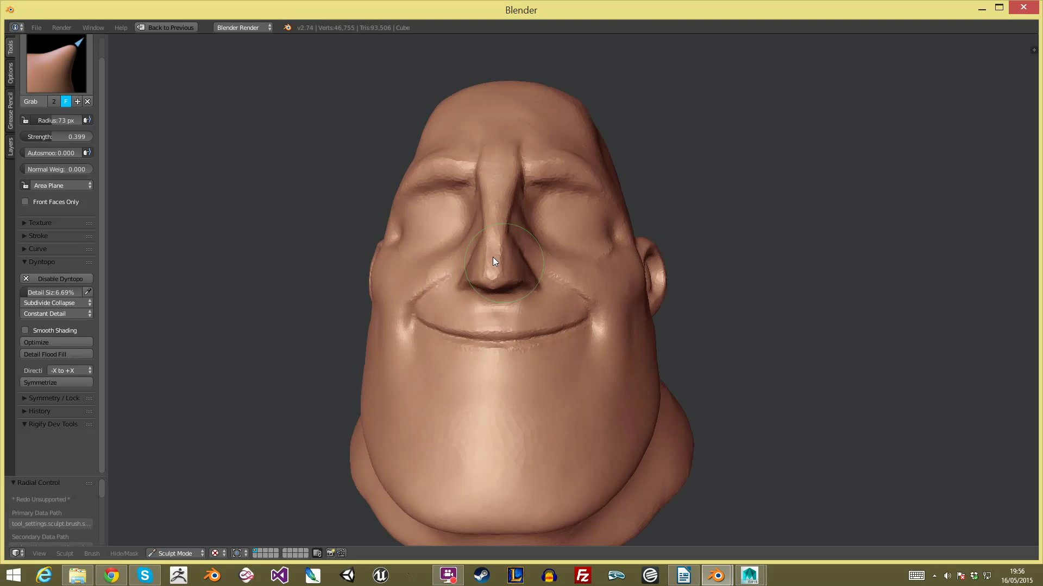
pyautogui.moveTo(543, 245); pyautogui.dragTo(555, 258, button='middle')
pyautogui.scroll(3, 553, 261)
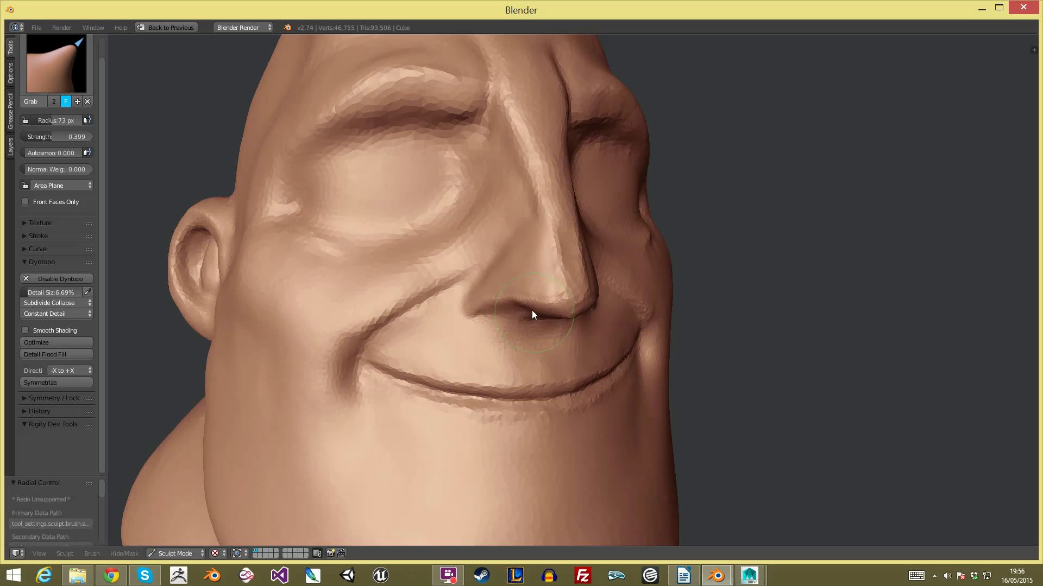
# Step: Add volume to the side and ridge of the lower nose with the Clay Strips brush at 51 px and 35 px radii
pyautogui.click(82, 87)
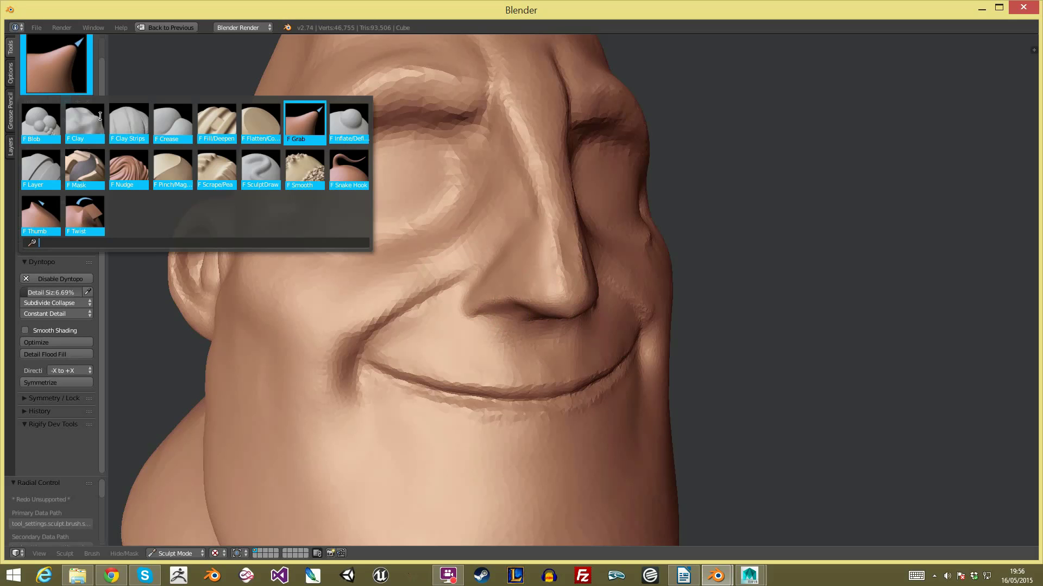
pyautogui.click(129, 124)
pyautogui.moveTo(559, 305); pyautogui.dragTo(552, 278, button='middle')
pyautogui.moveTo(586, 292); pyautogui.dragTo(580, 260)
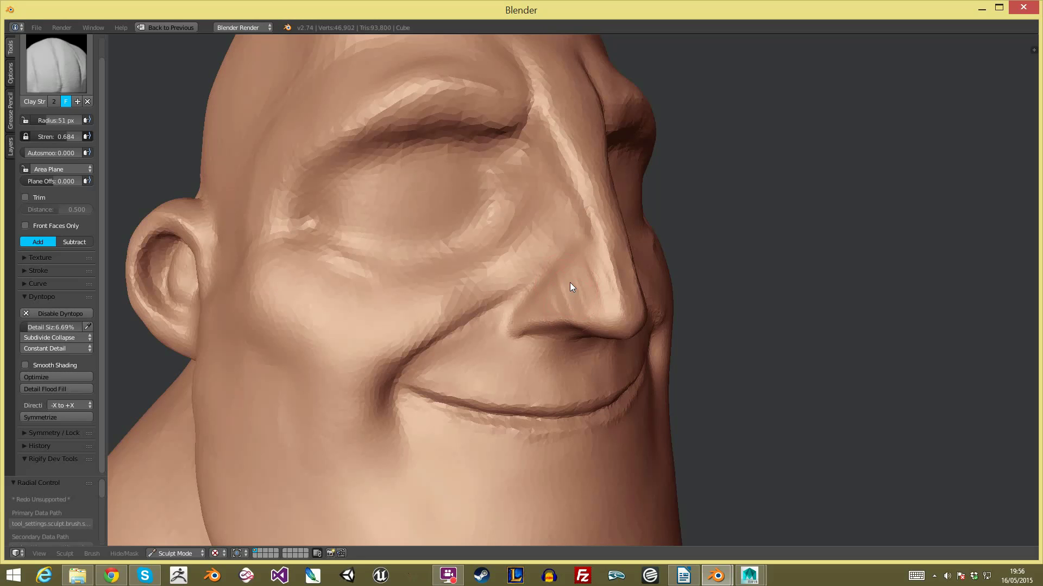
pyautogui.moveTo(544, 307)
pyautogui.mouseDown(button='middle')
pyautogui.moveTo(426, 278)
pyautogui.moveTo(448, 267)
pyautogui.mouseUp(button='middle')
pyautogui.moveTo(457, 279); pyautogui.dragTo(457, 301)
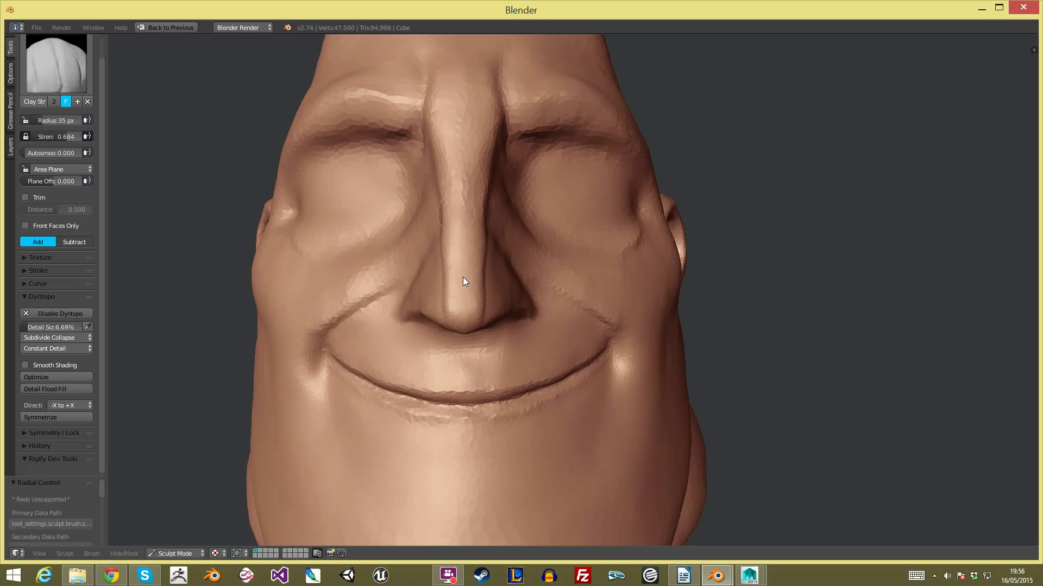
# Step: Refine the edge along the nose ridge with the Clay Strips brush at a 15 px radius
pyautogui.moveTo(464, 258)
pyautogui.mouseDown(button='middle')
pyautogui.moveTo(392, 254)
pyautogui.moveTo(384, 239)
pyautogui.mouseUp(button='middle')
pyautogui.press('f')
pyautogui.click(424, 247)
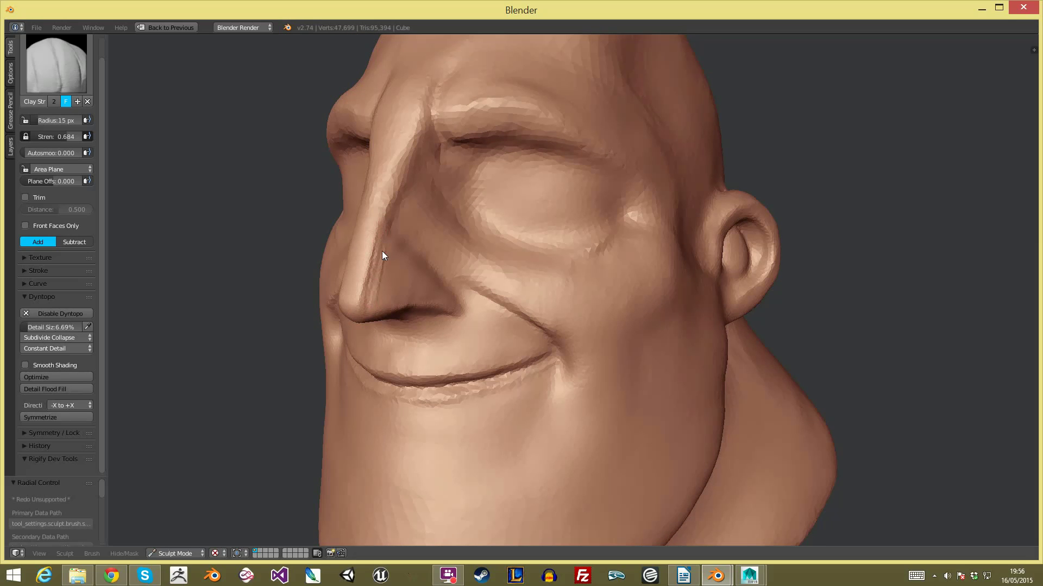
pyautogui.scroll(-6, 568, 324)
pyautogui.moveTo(568, 324); pyautogui.dragTo(619, 284, button='middle')
pyautogui.scroll(5, 581, 236)
pyautogui.moveTo(553, 294); pyautogui.dragTo(500, 295, button='middle')
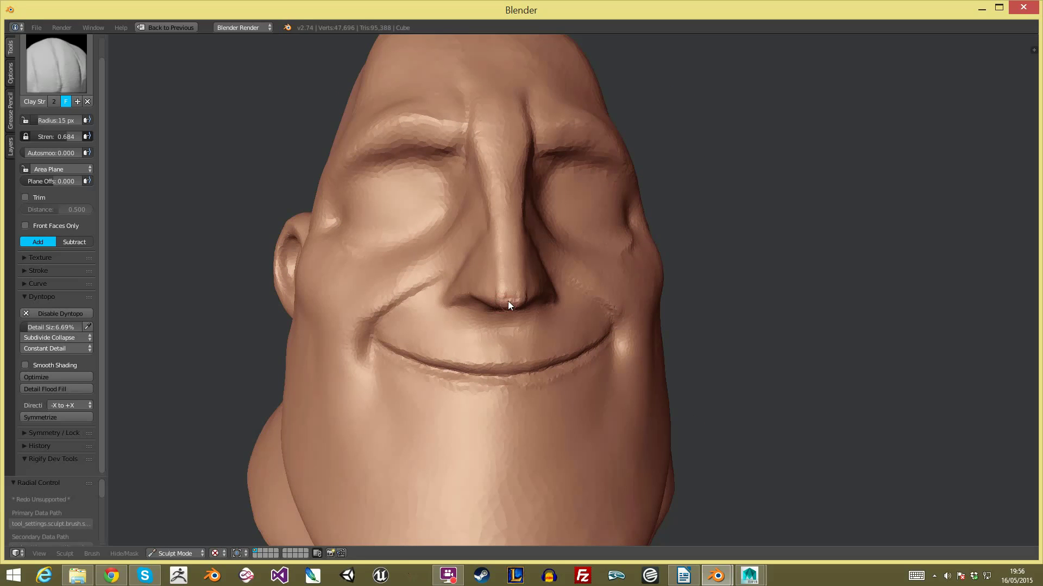
# Step: Carve the nostril openings into the underside of the nose with subtractive Clay Strips strokes, enlarging the radius to 47 px
pyautogui.moveTo(515, 305); pyautogui.dragTo(550, 236, button='middle')
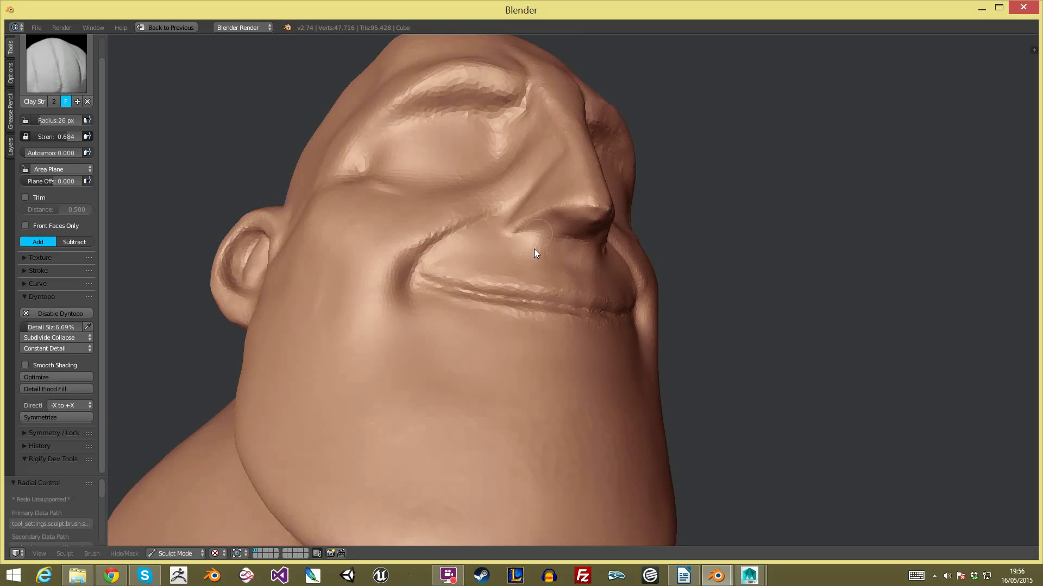
pyautogui.scroll(-7, 573, 224)
pyautogui.moveTo(700, 280); pyautogui.dragTo(533, 162, button='middle')
pyautogui.scroll(6, 725, 235)
pyautogui.moveTo(514, 170)
pyautogui.keyDown('ctrl'); pyautogui.mouseDown()
pyautogui.moveTo(532, 167)
pyautogui.moveTo(506, 188)
pyautogui.moveTo(542, 154)
pyautogui.moveTo(527, 171)
pyautogui.moveTo(531, 135)
pyautogui.moveTo(518, 133)
pyautogui.moveTo(532, 125)
pyautogui.moveTo(484, 210)
pyautogui.moveTo(542, 192)
pyautogui.mouseUp(); pyautogui.keyUp('ctrl')
pyautogui.press('f')
pyautogui.click(545, 146)
pyautogui.press('f')
pyautogui.click(529, 162)
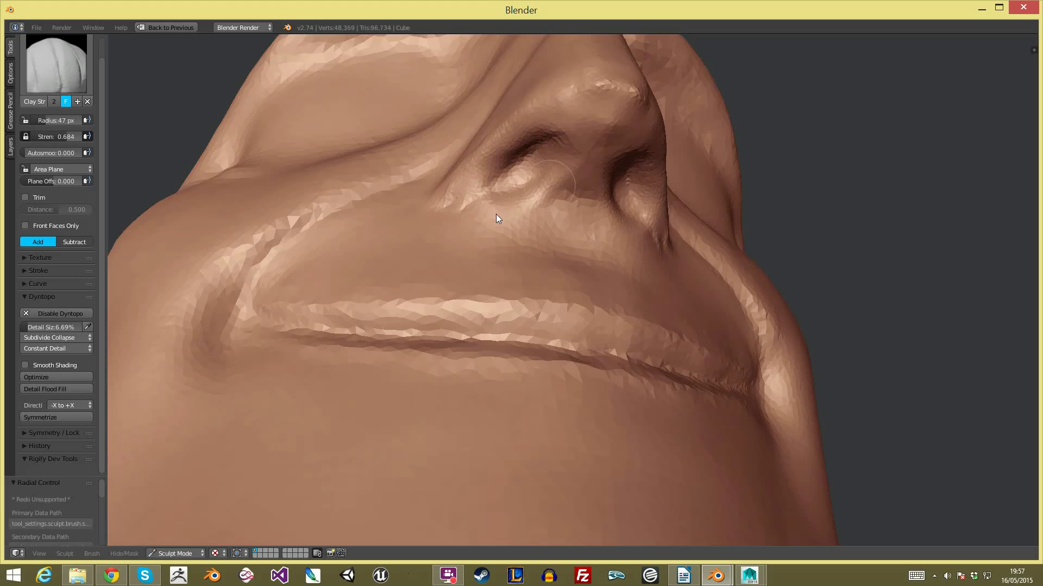
pyautogui.moveTo(550, 154)
pyautogui.keyDown('ctrl'); pyautogui.mouseDown()
pyautogui.moveTo(562, 140)
pyautogui.moveTo(538, 157)
pyautogui.moveTo(575, 193)
pyautogui.moveTo(568, 221)
pyautogui.moveTo(489, 236)
pyautogui.moveTo(588, 208)
pyautogui.mouseUp(); pyautogui.keyUp('ctrl')
# Step: Build up and smooth the rim around the nostril with the Clay Strips brush, using 41 px and 62 px radii
pyautogui.moveTo(705, 331)
pyautogui.mouseDown(button='middle')
pyautogui.moveTo(791, 315)
pyautogui.moveTo(770, 268)
pyautogui.mouseUp(button='middle')
pyautogui.scroll(3, 770, 267)
pyautogui.moveTo(679, 228)
pyautogui.mouseDown(button='middle')
pyautogui.moveTo(594, 176)
pyautogui.moveTo(598, 268)
pyautogui.mouseUp(button='middle')
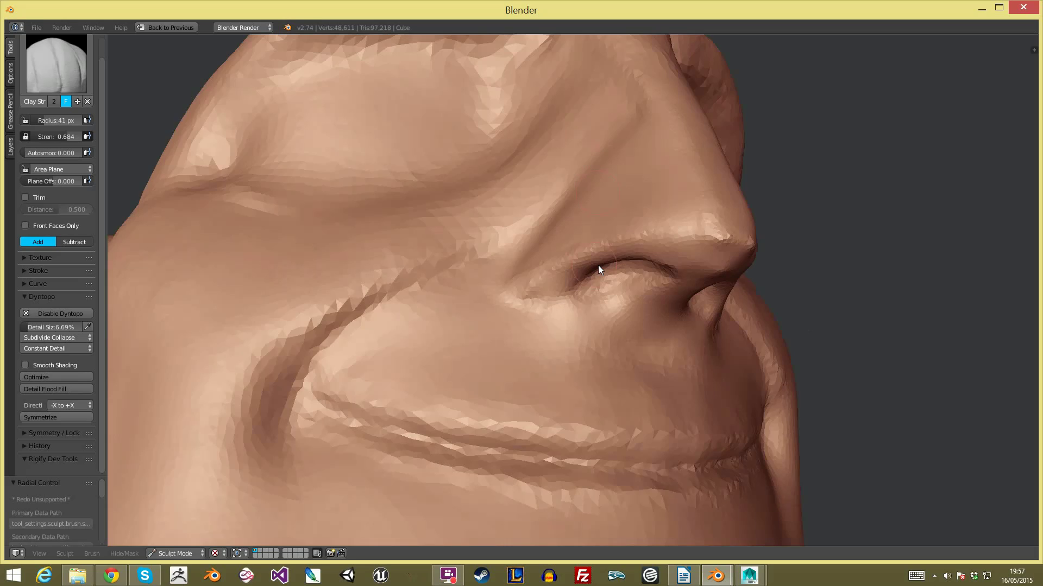
pyautogui.scroll(2, 505, 291)
pyautogui.scroll(2, 597, 233)
pyautogui.moveTo(597, 235)
pyautogui.mouseDown()
pyautogui.moveTo(771, 190)
pyautogui.moveTo(805, 198)
pyautogui.mouseUp()
pyautogui.moveTo(799, 249)
pyautogui.keyDown('shift'); pyautogui.mouseDown()
pyautogui.moveTo(803, 266)
pyautogui.moveTo(868, 204)
pyautogui.moveTo(773, 165)
pyautogui.moveTo(685, 193)
pyautogui.mouseUp(); pyautogui.keyUp('shift')
pyautogui.moveTo(487, 289)
pyautogui.keyDown('shift'); pyautogui.mouseDown()
pyautogui.moveTo(500, 267)
pyautogui.moveTo(747, 174)
pyautogui.moveTo(822, 184)
pyautogui.moveTo(859, 213)
pyautogui.moveTo(845, 245)
pyautogui.moveTo(796, 260)
pyautogui.mouseUp(); pyautogui.keyUp('shift')
pyautogui.press('f')
pyautogui.click(820, 206)
pyautogui.scroll(-9, 847, 298)
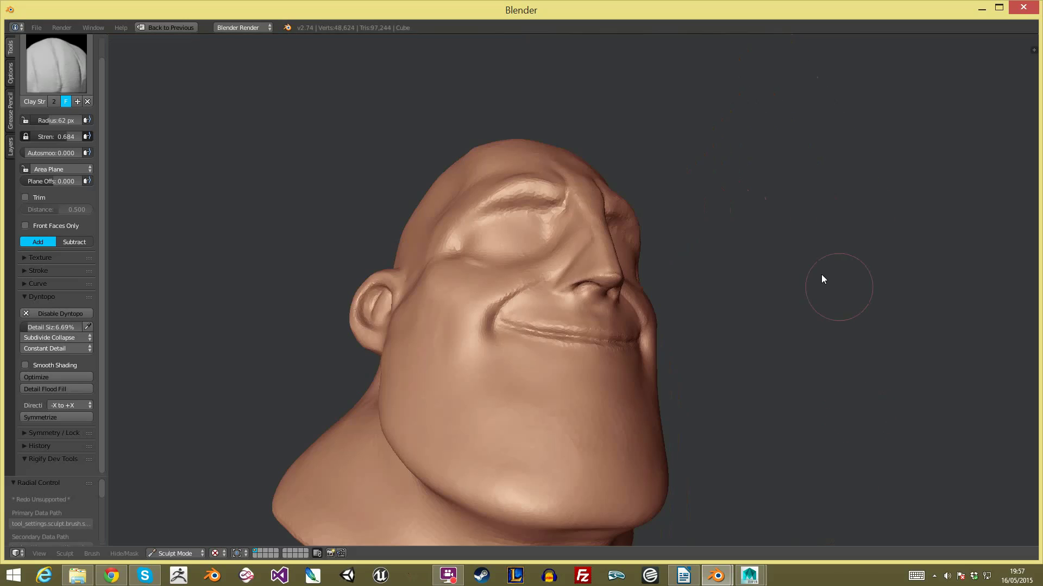
# Step: Sharpen the fold where the side of the nose meets the cheek with the Crease brush at a 19 px radius
pyautogui.moveTo(821, 275); pyautogui.dragTo(771, 283, button='middle')
pyautogui.scroll(5, 760, 288)
pyautogui.press('f')
pyautogui.click(556, 391)
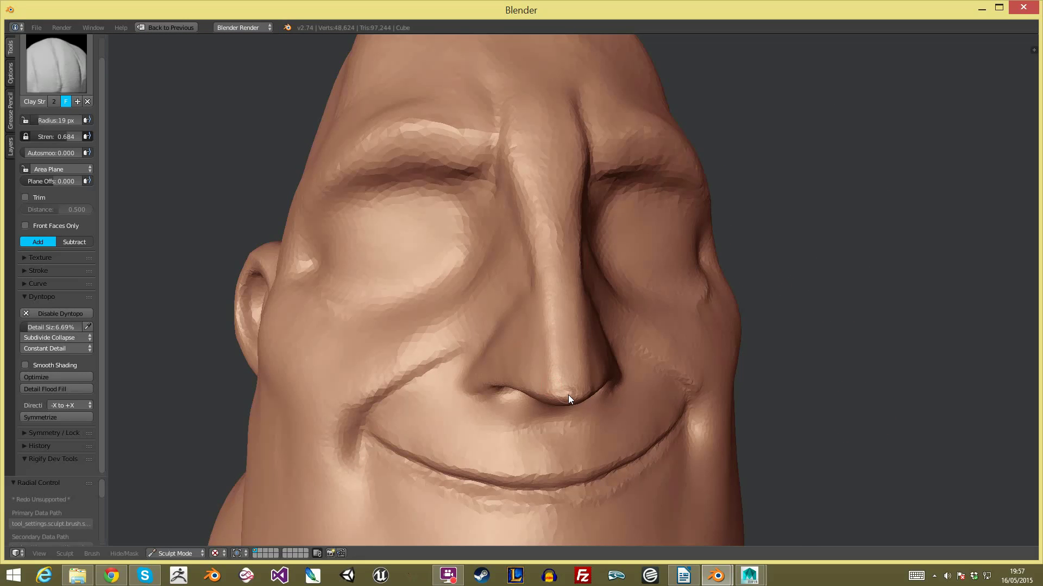
pyautogui.scroll(-6, 711, 364)
pyautogui.moveTo(726, 338); pyautogui.dragTo(726, 308, button='middle')
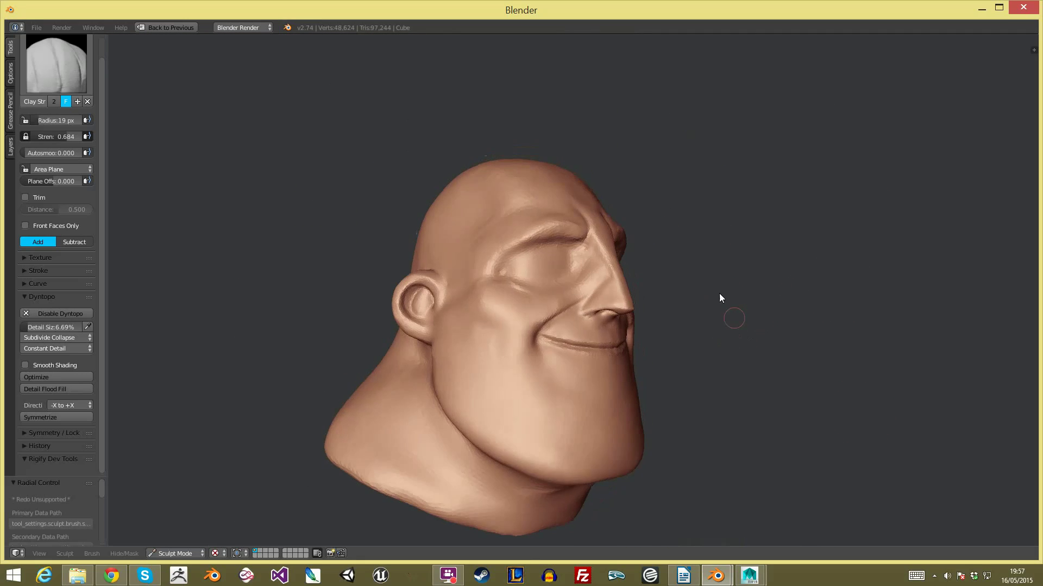
pyautogui.scroll(3, 706, 293)
pyautogui.scroll(5, 646, 250)
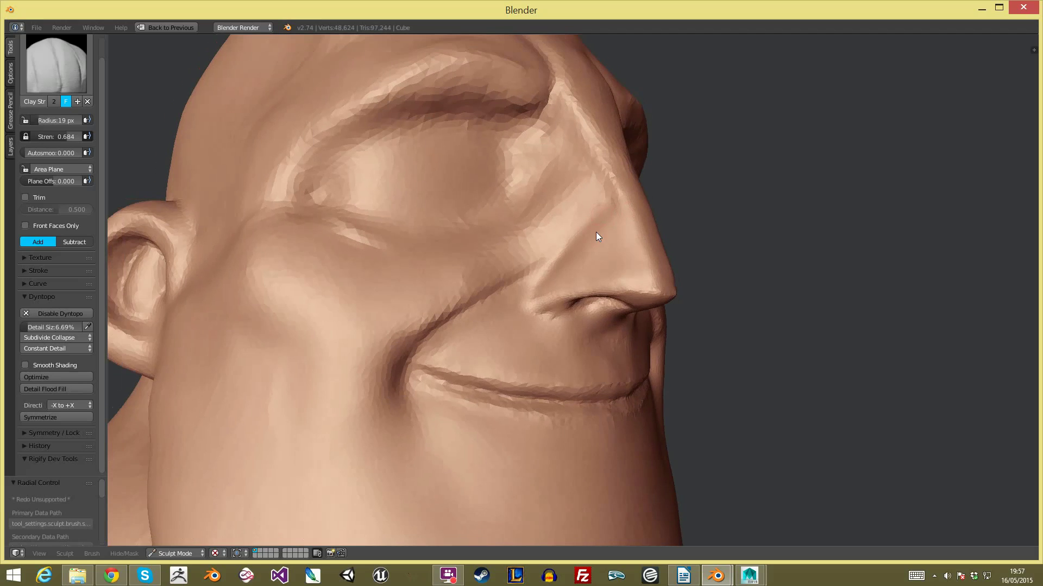
pyautogui.scroll(3, 595, 234)
pyautogui.hotkey('shift', 'c')
pyautogui.scroll(2, 528, 268)
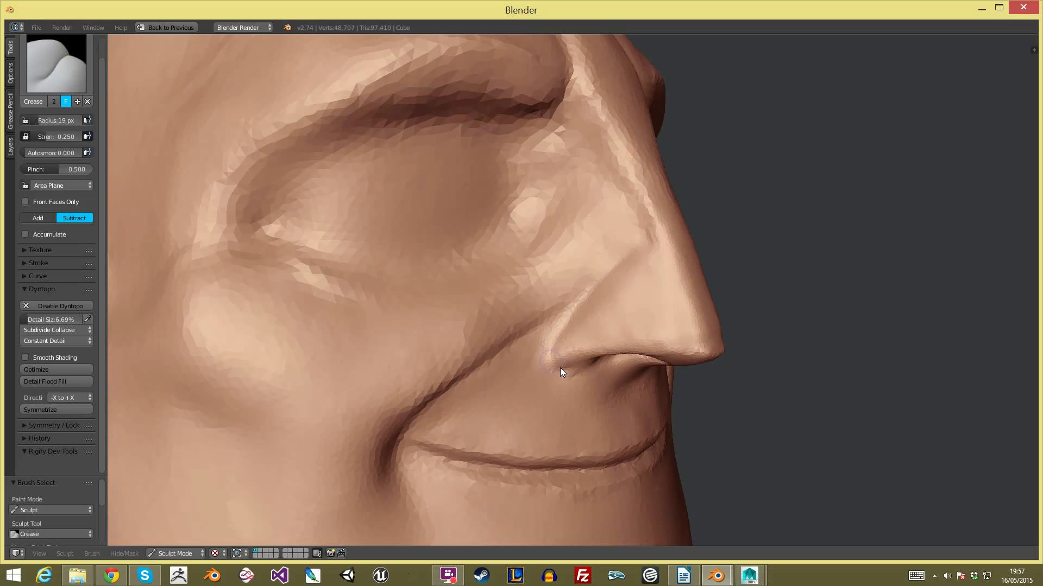
# Step: Deepen and define the nostril rim on the underside of the nose with the Crease brush at a 30 px radius
pyautogui.scroll(-3, 608, 364)
pyautogui.moveTo(693, 366); pyautogui.dragTo(420, 155, button='middle')
pyautogui.scroll(6, 576, 284)
pyautogui.scroll(-3, 434, 157)
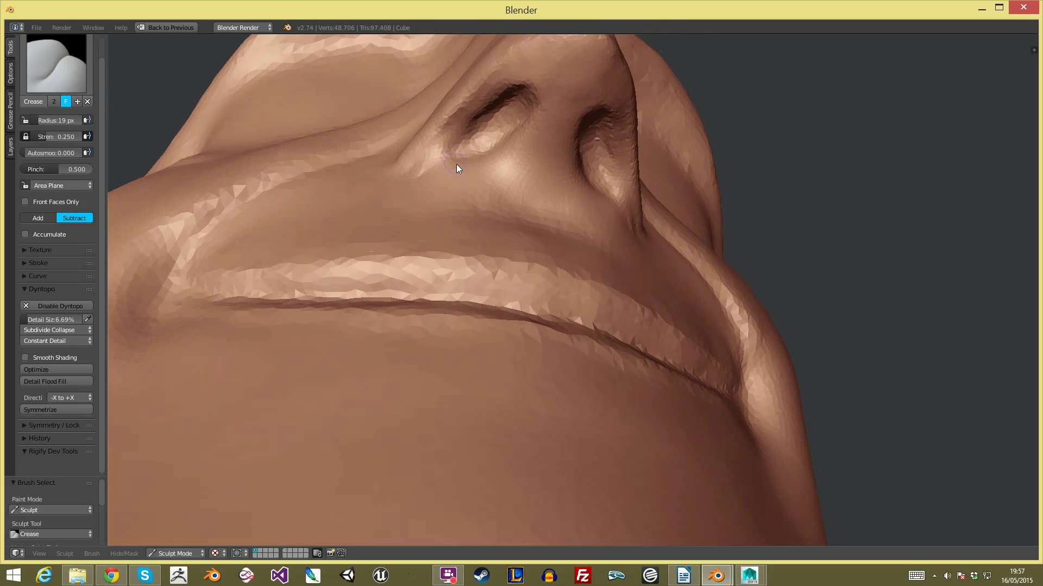
pyautogui.scroll(4, 456, 164)
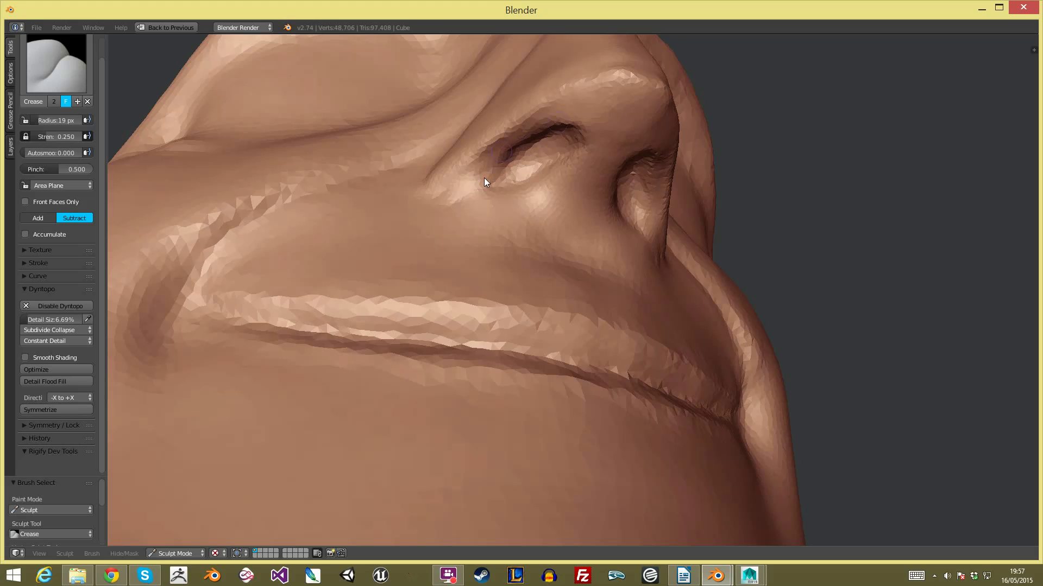
pyautogui.press('f')
pyautogui.click(549, 133)
pyautogui.moveTo(526, 158); pyautogui.dragTo(492, 161)
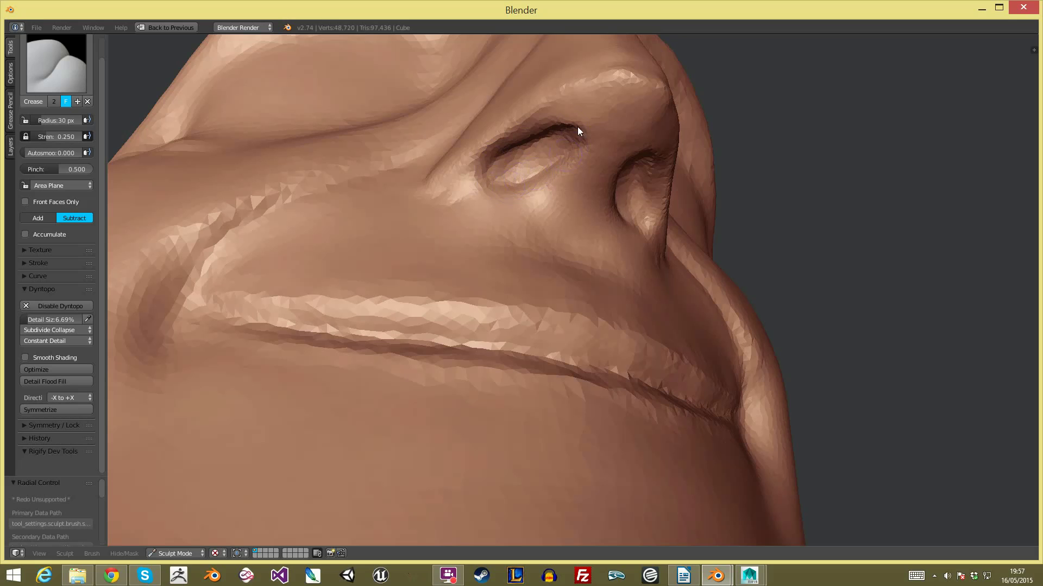
# Step: Adjust the shape of the face around the nose with the Grab brush at an 86 px radius
pyautogui.scroll(-9, 519, 178)
pyautogui.moveTo(633, 194)
pyautogui.mouseDown(button='middle')
pyautogui.moveTo(627, 250)
pyautogui.moveTo(581, 303)
pyautogui.moveTo(631, 319)
pyautogui.moveTo(622, 270)
pyautogui.mouseUp(button='middle')
pyautogui.scroll(-3, 626, 251)
pyautogui.scroll(2, 619, 264)
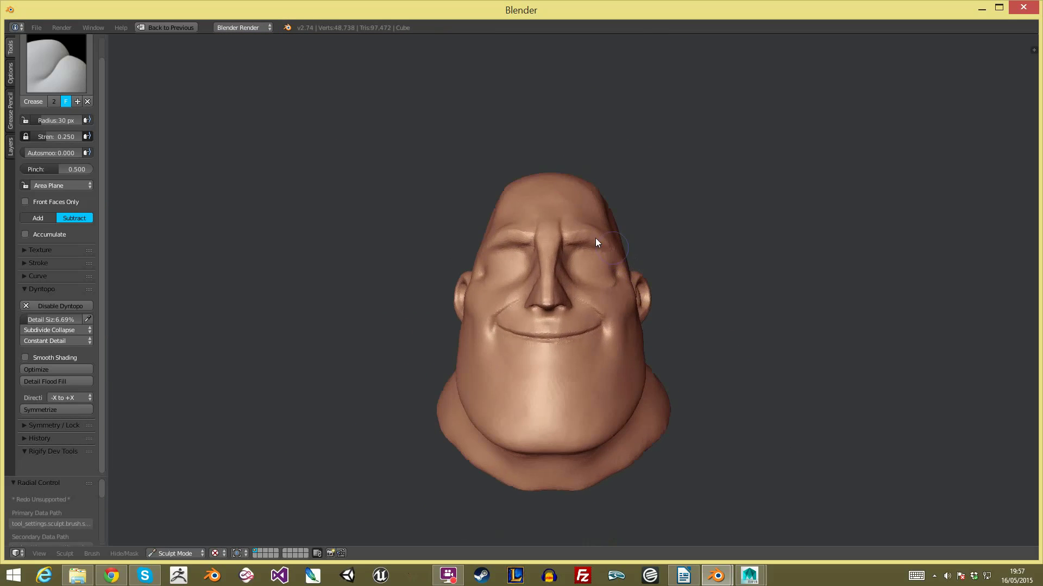
pyautogui.press('g')
pyautogui.press('f')
pyautogui.click(544, 278)
pyautogui.moveTo(544, 278); pyautogui.dragTo(532, 315, button='middle')
pyautogui.press('f')
pyautogui.click(522, 314)
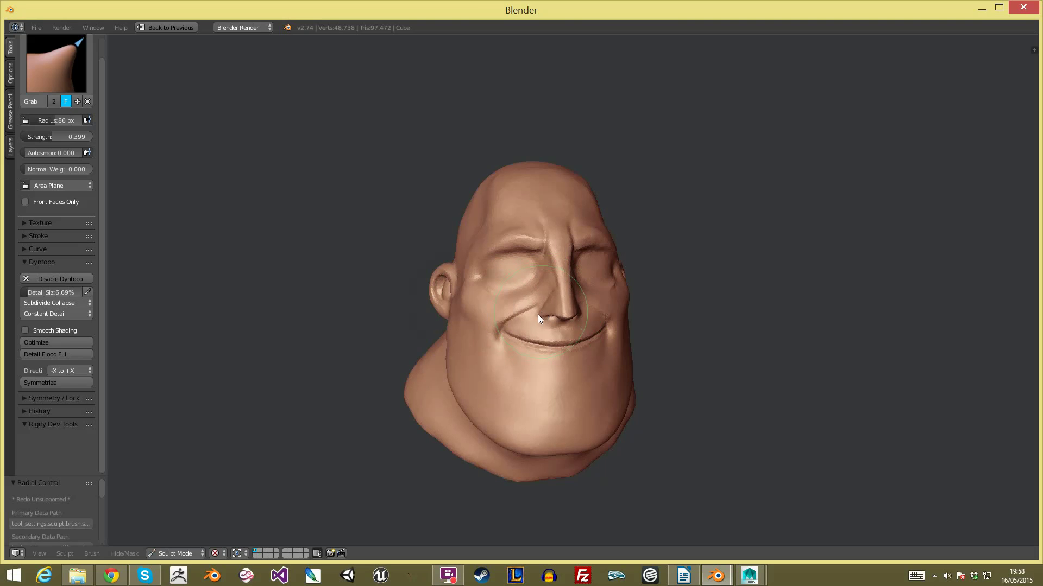
# Step: Switch to the Clay Strips brush for work on the cheek beside the nose
pyautogui.scroll(-3, 624, 342)
pyautogui.moveTo(656, 357)
pyautogui.mouseDown(button='middle')
pyautogui.moveTo(569, 350)
pyautogui.moveTo(656, 349)
pyautogui.mouseUp(button='middle')
pyautogui.scroll(7, 607, 244)
pyautogui.moveTo(598, 233)
pyautogui.mouseDown(button='middle')
pyautogui.moveTo(562, 226)
pyautogui.moveTo(565, 270)
pyautogui.moveTo(597, 260)
pyautogui.mouseUp(button='middle')
pyautogui.scroll(-2, 565, 271)
pyautogui.scroll(2, 597, 260)
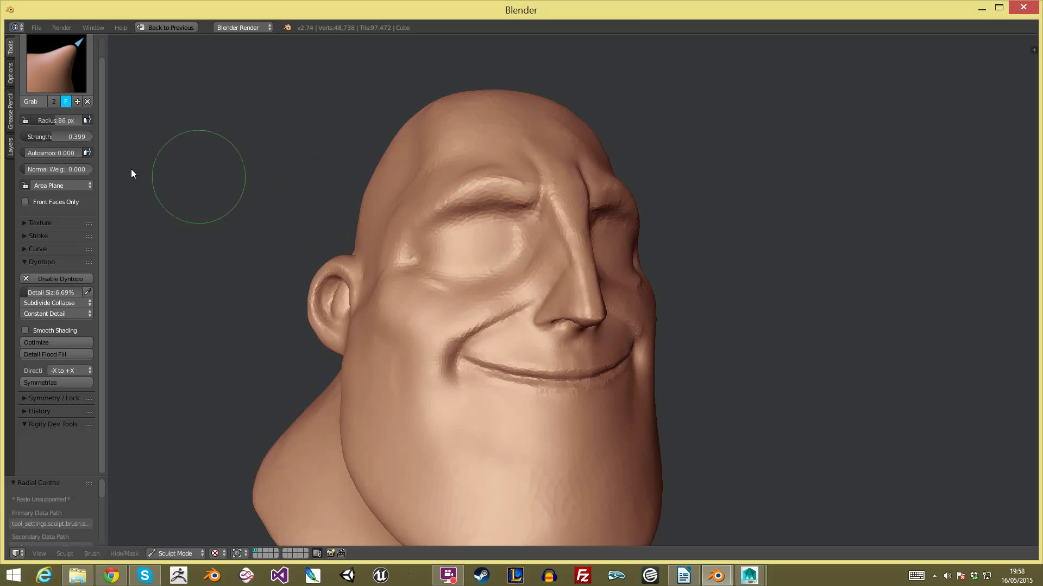
pyautogui.click(70, 83)
pyautogui.click(174, 123)
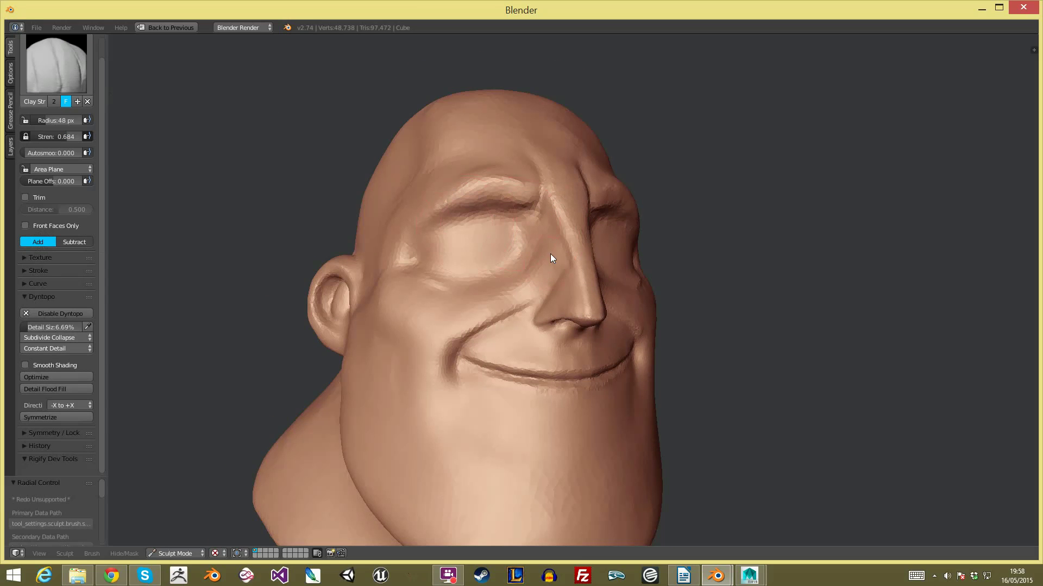
# Step: Try a Clay Strips stroke at a 44 px radius on the cheek beside the nose, and undo it
pyautogui.press('f')
pyautogui.click(524, 288)
pyautogui.moveTo(517, 292); pyautogui.dragTo(534, 280)
pyautogui.hotkey('ctrl', 'z')
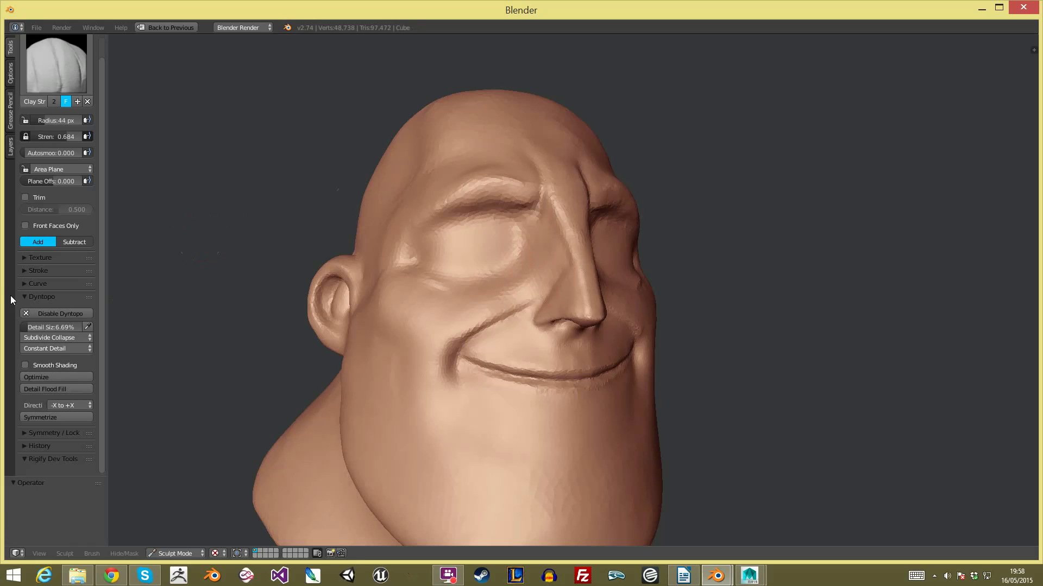
# Step: Set the dyntopo detail size to 12.34% and fill the cheek beside the nose with Clay Strips at a 32 px radius
pyautogui.moveTo(38, 327); pyautogui.dragTo(42, 328)
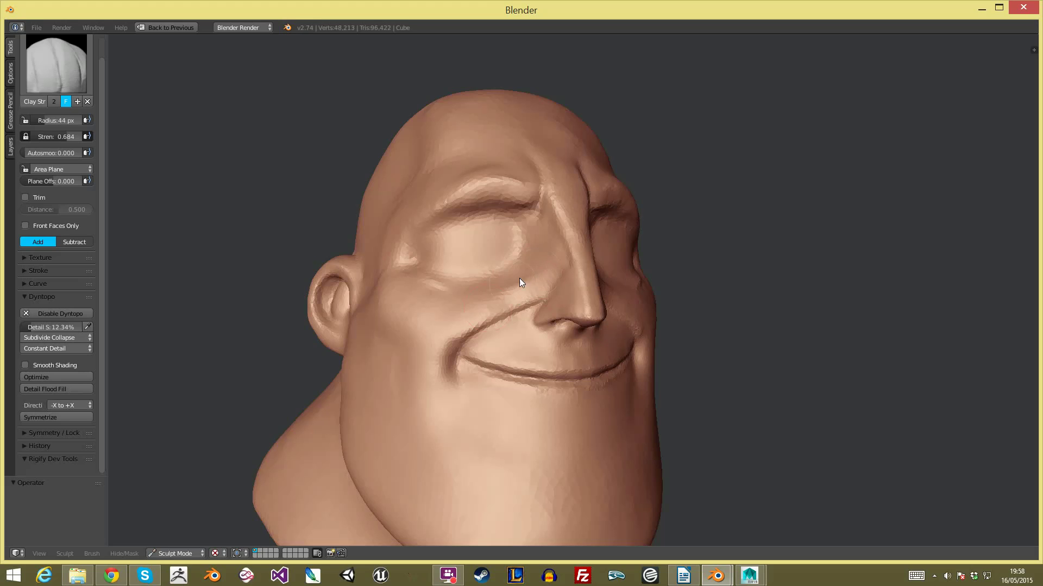
pyautogui.press('f')
pyautogui.click(543, 279)
pyautogui.moveTo(559, 263); pyautogui.dragTo(540, 279)
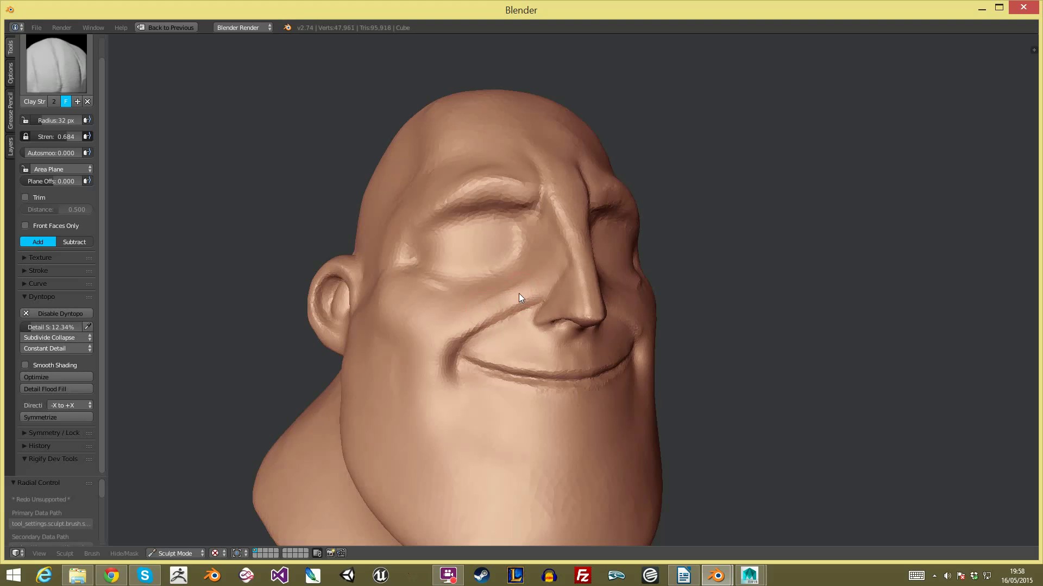
# Step: Build up the outer cheekbone near the ear with the Clay Strips brush at 48 px and 40 px radii
pyautogui.press('f')
pyautogui.click(459, 308)
pyautogui.moveTo(446, 311); pyautogui.dragTo(443, 324, button='middle')
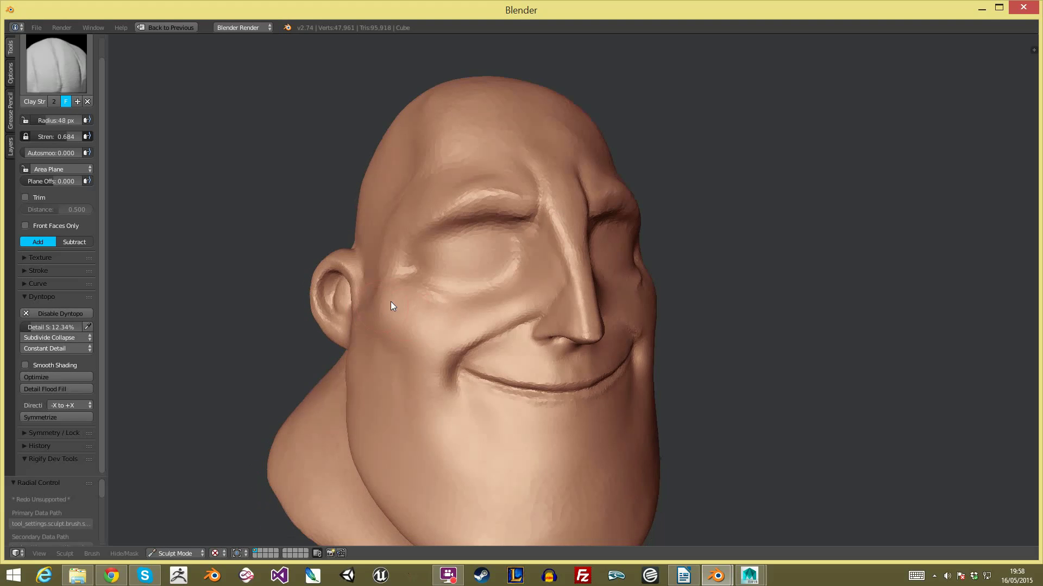
pyautogui.moveTo(379, 308); pyautogui.dragTo(381, 308)
pyautogui.keyDown('ctrl'); pyautogui.moveTo(402, 255); pyautogui.dragTo(539, 439, button='middle'); pyautogui.keyUp('ctrl')
pyautogui.moveTo(760, 348); pyautogui.dragTo(690, 239, button='middle')
pyautogui.keyDown('shift'); pyautogui.moveTo(642, 288); pyautogui.dragTo(689, 247, button='middle'); pyautogui.keyUp('shift')
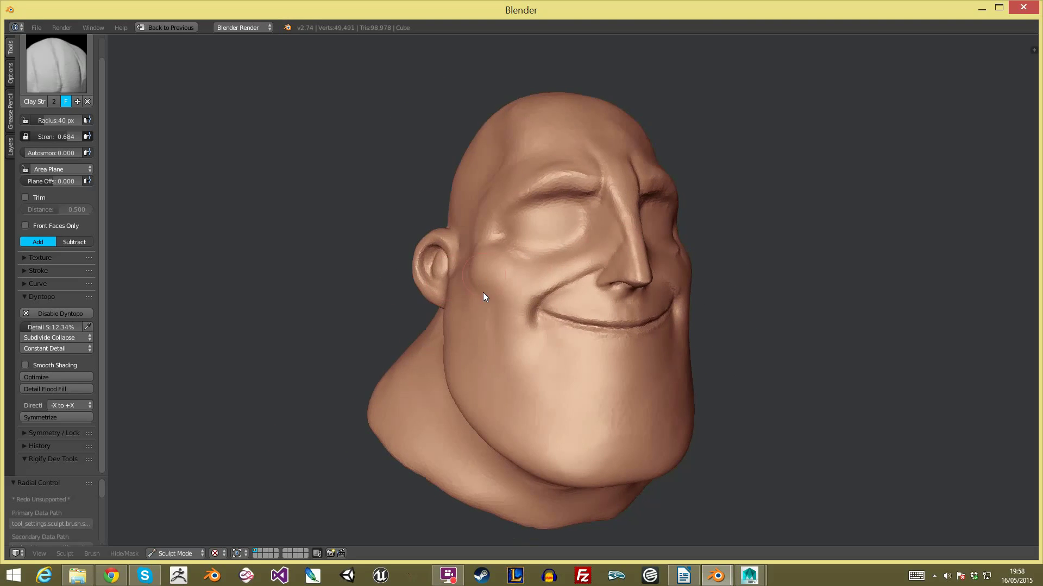
# Step: Add volume to the cheek below the cheekbone with Clay Strips strokes at a 50 px radius
pyautogui.moveTo(481, 292); pyautogui.dragTo(494, 295, button='middle')
pyautogui.press('f')
pyautogui.click(481, 295)
pyautogui.moveTo(481, 295); pyautogui.dragTo(497, 281)
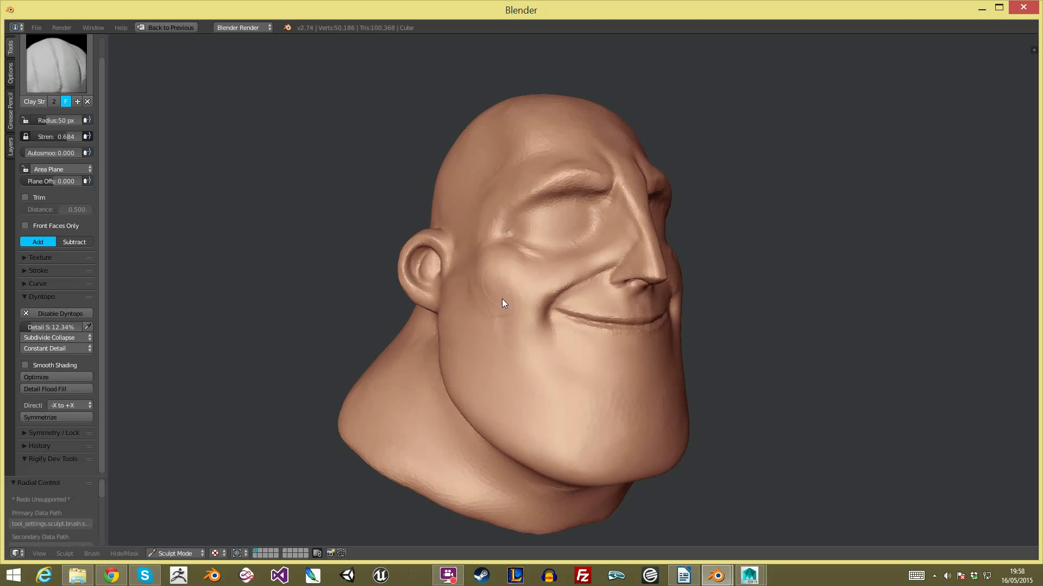
# Step: Adjust the cheek contour with the Grab brush, changing its radius between pulls
pyautogui.keyDown('ctrl'); pyautogui.moveTo(517, 296); pyautogui.dragTo(554, 389, button='middle'); pyautogui.keyUp('ctrl')
pyautogui.moveTo(554, 388); pyautogui.dragTo(523, 353, button='middle')
pyautogui.moveTo(523, 352)
pyautogui.keyDown('ctrl'); pyautogui.mouseDown(button='middle')
pyautogui.moveTo(520, 320)
pyautogui.moveTo(520, 344)
pyautogui.moveTo(483, 288)
pyautogui.mouseUp(button='middle'); pyautogui.keyUp('ctrl')
pyautogui.press('g')
pyautogui.press('f')
pyautogui.click(499, 288)
pyautogui.press('f')
pyautogui.click(517, 293)
pyautogui.moveTo(512, 291); pyautogui.dragTo(510, 340, button='middle')
# Step: Set the dyntopo detail size to 14.82% and build up the side of the jaw with Clay Strips at a 67 px radius
pyautogui.click(85, 87)
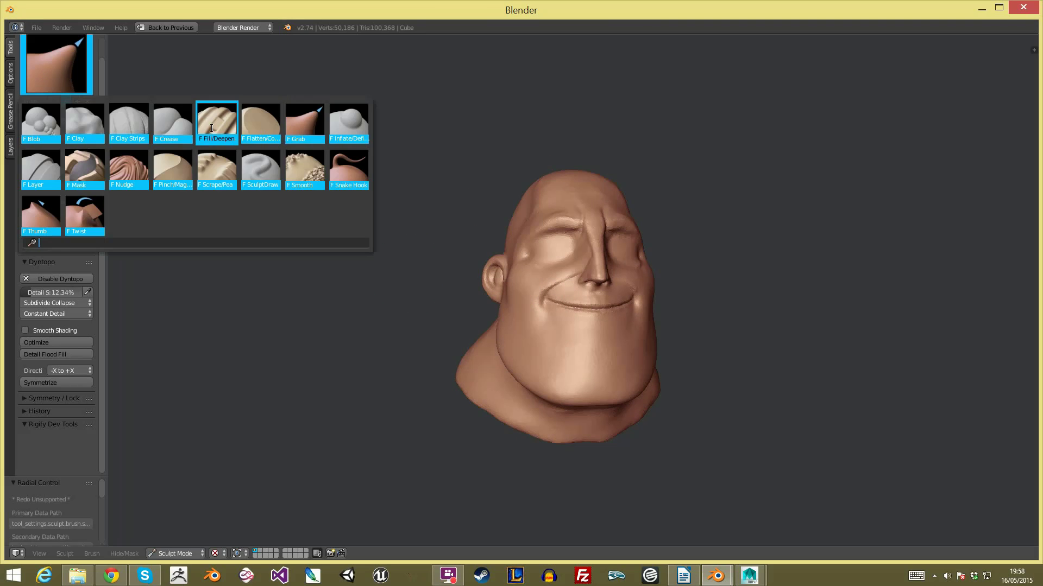
pyautogui.click(130, 122)
pyautogui.moveTo(505, 261)
pyautogui.mouseDown(button='middle')
pyautogui.moveTo(510, 245)
pyautogui.moveTo(575, 266)
pyautogui.moveTo(513, 328)
pyautogui.moveTo(550, 309)
pyautogui.mouseUp(button='middle')
pyautogui.click(88, 326)
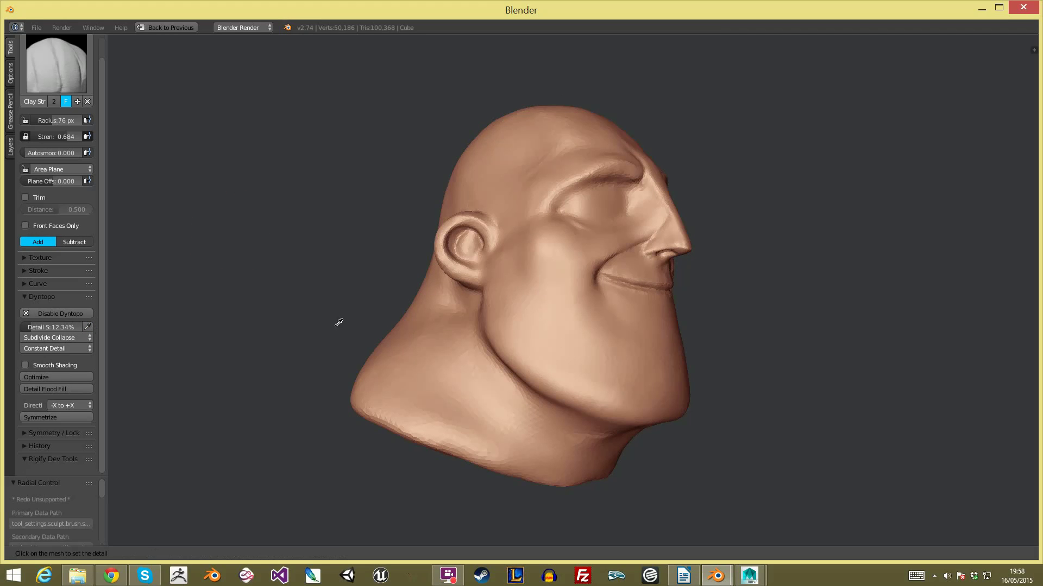
pyautogui.click(513, 326)
pyautogui.moveTo(58, 331); pyautogui.dragTo(61, 331)
pyautogui.press('f')
pyautogui.click(493, 304)
pyautogui.moveTo(511, 274)
pyautogui.mouseDown()
pyautogui.moveTo(513, 329)
pyautogui.moveTo(545, 305)
pyautogui.mouseUp()
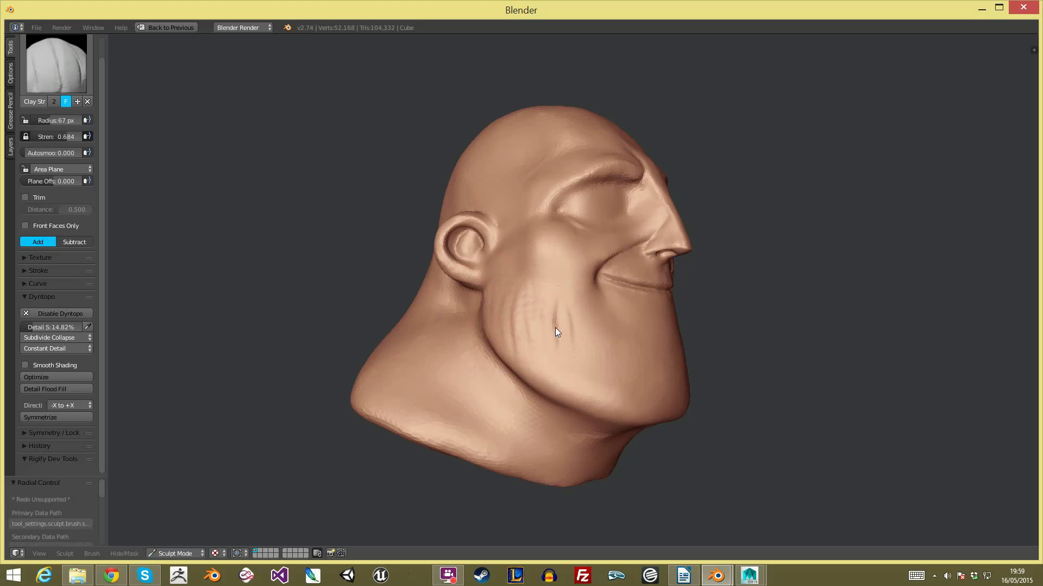
# Step: Build up the side of the forehead above the brow with the Clay Strips brush at a 54 px radius
pyautogui.scroll(-2, 565, 324)
pyautogui.moveTo(804, 322); pyautogui.dragTo(739, 240, button='middle')
pyautogui.scroll(-1, 755, 323)
pyautogui.keyDown('shift'); pyautogui.moveTo(739, 240); pyautogui.dragTo(733, 297, button='middle'); pyautogui.keyUp('shift')
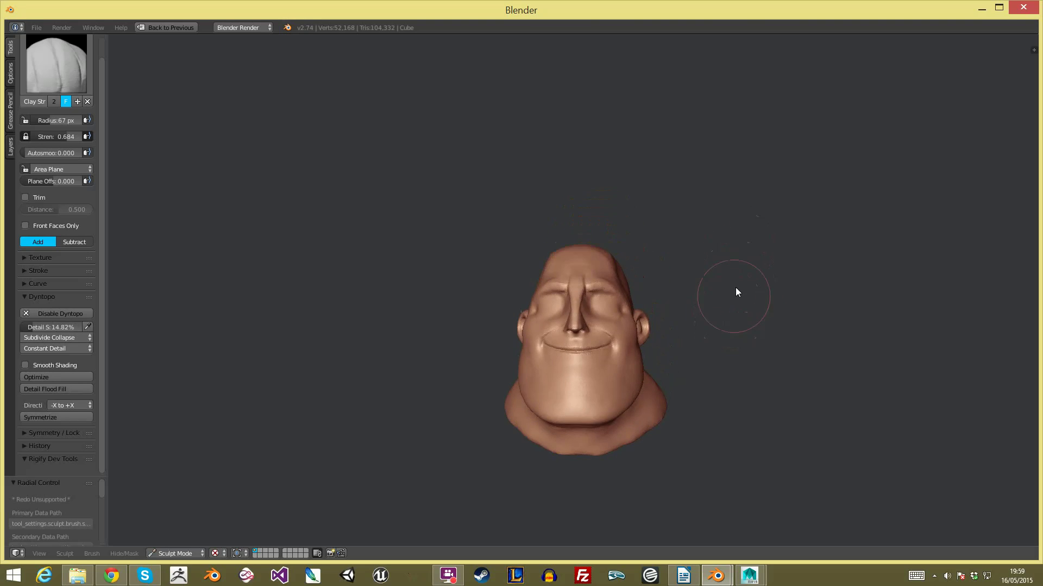
pyautogui.scroll(2, 732, 296)
pyautogui.moveTo(609, 224); pyautogui.dragTo(513, 236, button='middle')
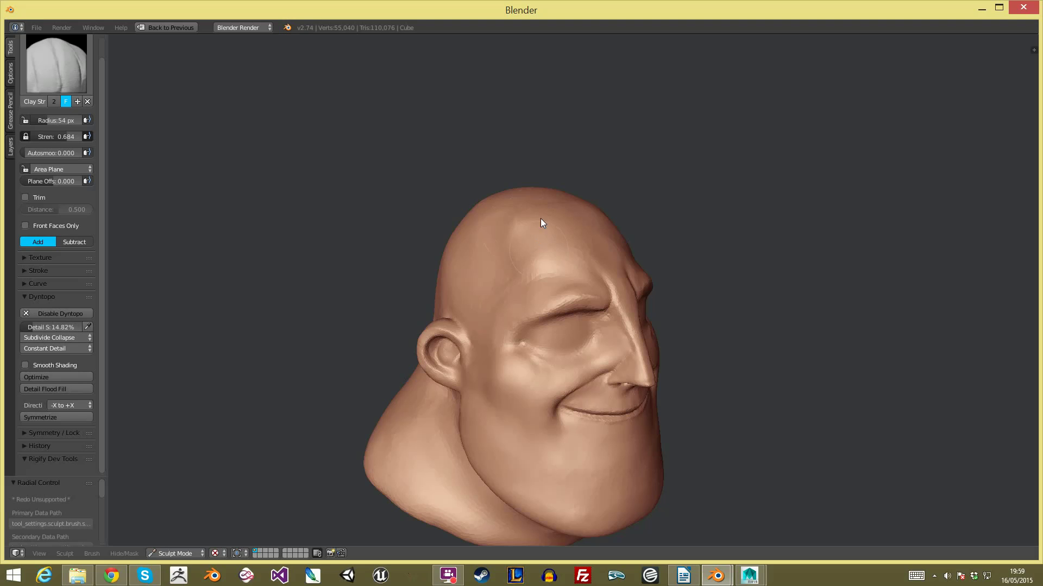
# Step: Fill out and round the top of the skull with the Clay Strips brush at a 101 px radius
pyautogui.moveTo(558, 228)
pyautogui.mouseDown(button='middle')
pyautogui.moveTo(488, 228)
pyautogui.moveTo(663, 240)
pyautogui.moveTo(604, 219)
pyautogui.mouseUp(button='middle')
pyautogui.press('f')
pyautogui.click(627, 218)
pyautogui.moveTo(642, 177)
pyautogui.mouseDown()
pyautogui.moveTo(607, 184)
pyautogui.moveTo(598, 229)
pyautogui.moveTo(640, 195)
pyautogui.mouseUp()
pyautogui.scroll(3, 661, 243)
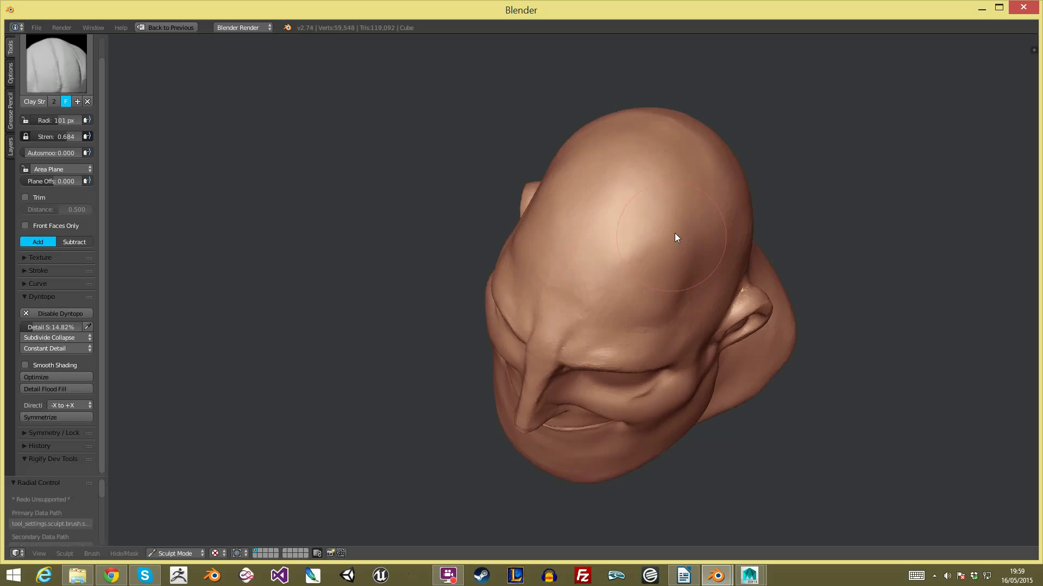
# Step: Adjust the outer brow and eye socket with the Grab brush at a 127 px radius
pyautogui.scroll(-4, 651, 300)
pyautogui.moveTo(706, 302)
pyautogui.mouseDown(button='middle')
pyautogui.moveTo(736, 276)
pyautogui.moveTo(714, 242)
pyautogui.mouseUp(button='middle')
pyautogui.scroll(2, 706, 239)
pyautogui.moveTo(484, 219)
pyautogui.mouseDown(button='middle')
pyautogui.moveTo(529, 221)
pyautogui.moveTo(510, 226)
pyautogui.mouseUp(button='middle')
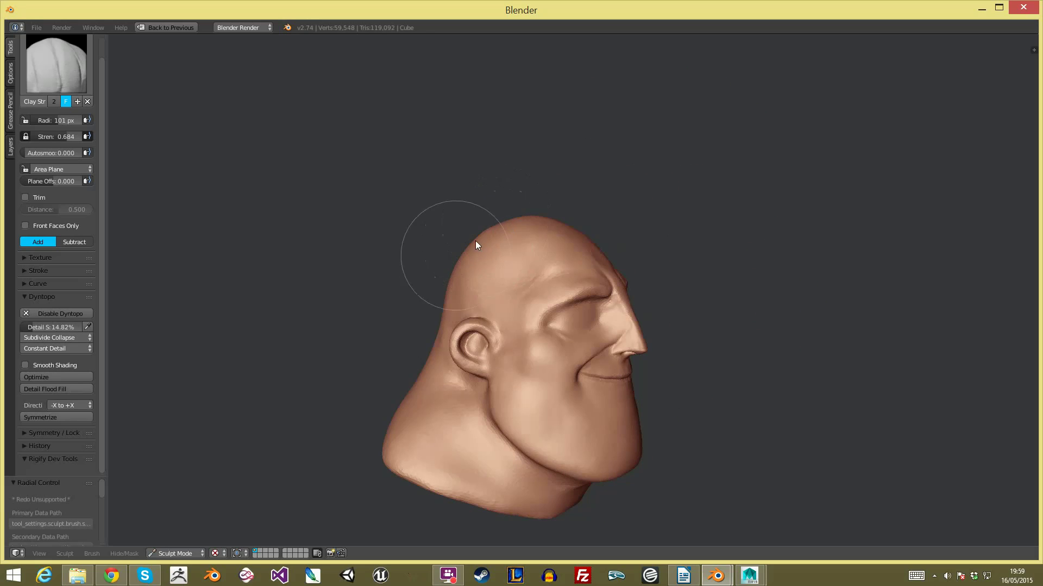
pyautogui.scroll(4, 611, 238)
pyautogui.press('g')
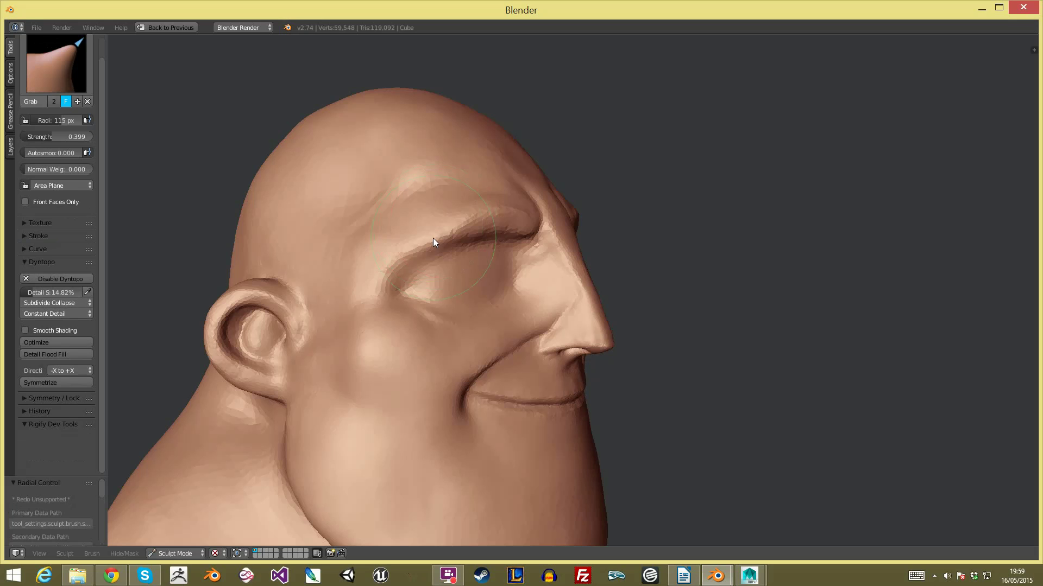
pyautogui.press('f')
pyautogui.click(429, 231)
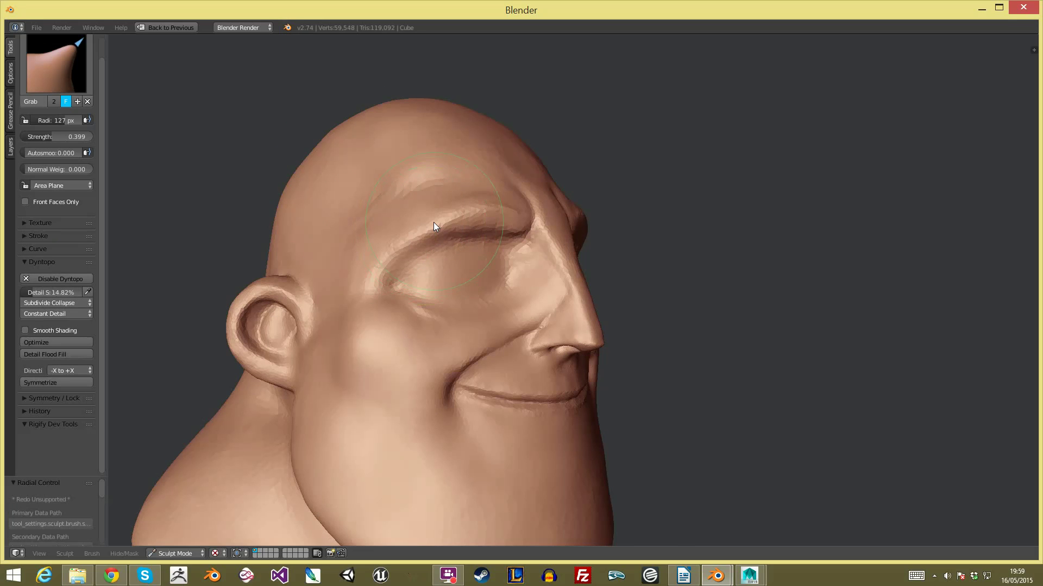
# Step: Refine the brow's outer end from the front and side with the Grab brush, reducing the radius to 83 px
pyautogui.press('KP_1')
pyautogui.press('f')
pyautogui.click(502, 229)
pyautogui.press('f')
pyautogui.click(544, 218)
pyautogui.moveTo(544, 218)
pyautogui.mouseDown(button='middle')
pyautogui.moveTo(463, 251)
pyautogui.moveTo(389, 249)
pyautogui.moveTo(423, 260)
pyautogui.mouseUp(button='middle')
pyautogui.press('f')
pyautogui.click(387, 272)
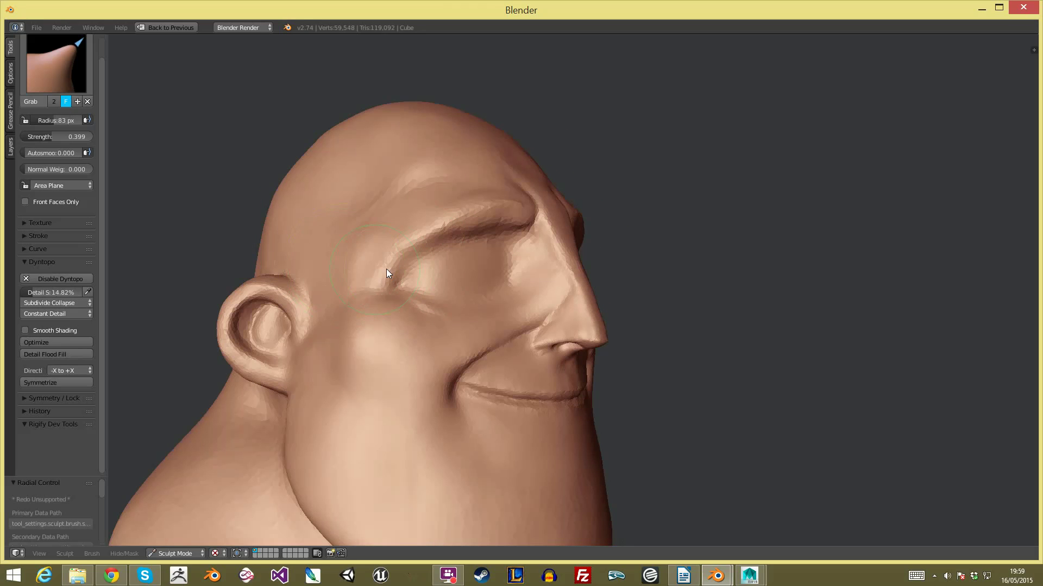
# Step: Build up the outer eye corner and temple with the Clay Strips brush at 47 px and 66 px radii
pyautogui.click(50, 80)
pyautogui.click(129, 124)
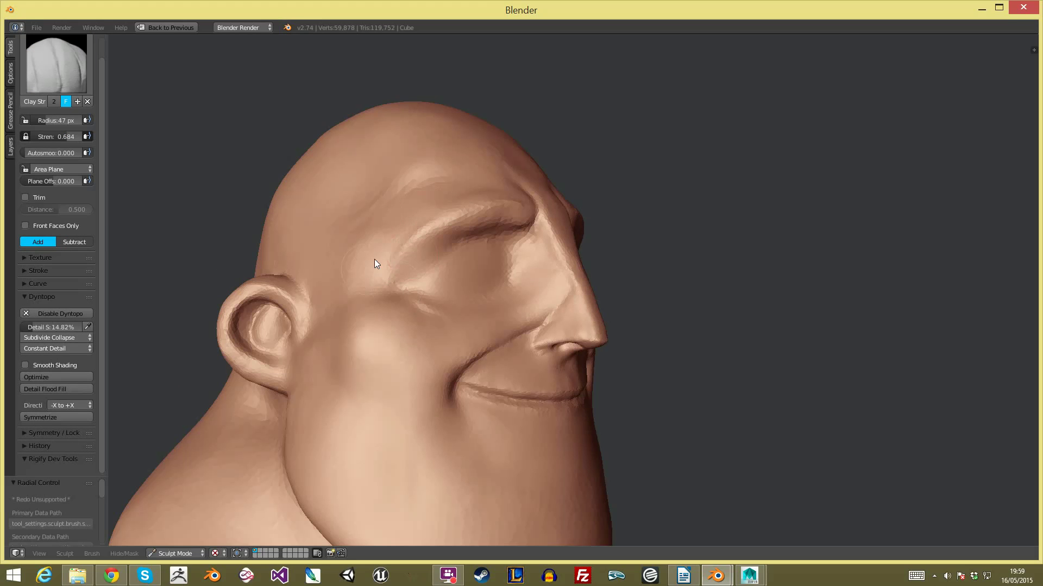
pyautogui.moveTo(383, 206); pyautogui.dragTo(411, 225, button='middle')
pyautogui.press('f')
pyautogui.click(352, 236)
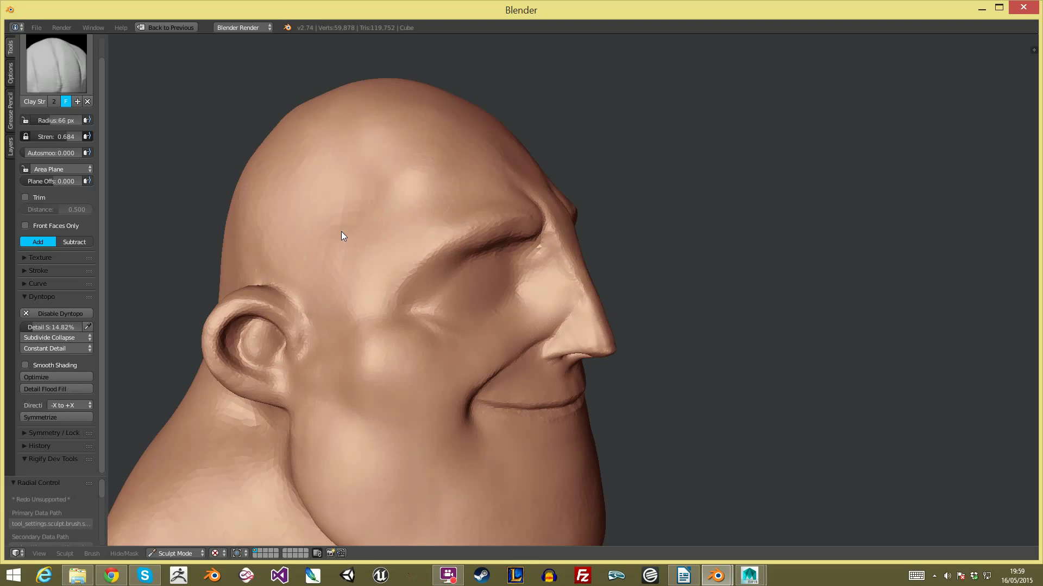
# Step: Refine the outer brow and eye corner on the other side of the face with Clay Strips at a 25 px radius
pyautogui.scroll(-5, 606, 294)
pyautogui.moveTo(611, 296); pyautogui.dragTo(474, 286, button='middle')
pyautogui.scroll(3, 712, 245)
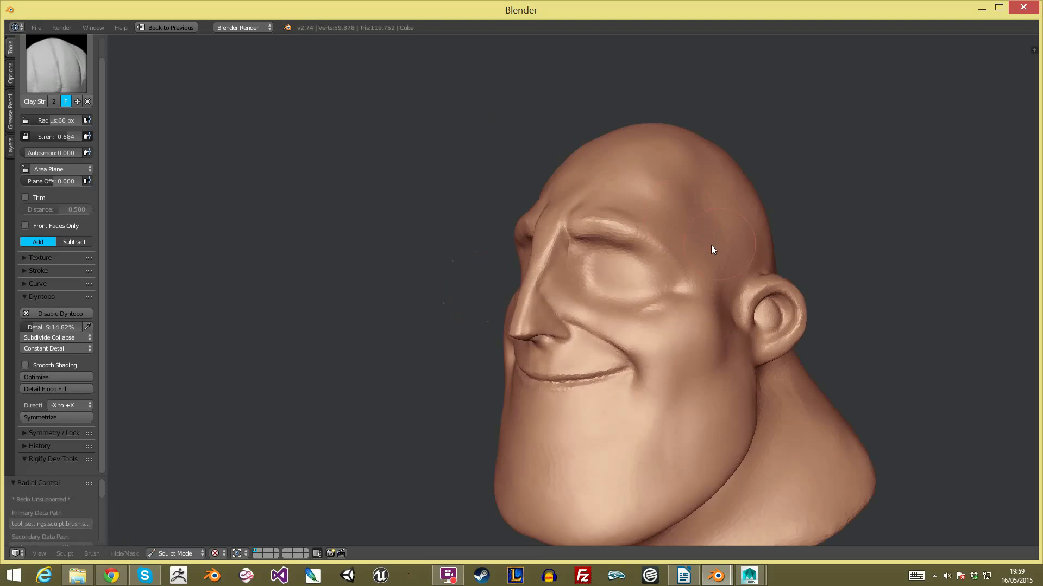
pyautogui.moveTo(718, 244); pyautogui.dragTo(640, 258, button='middle')
pyautogui.click(663, 257)
pyautogui.press('f')
pyautogui.click(656, 258)
pyautogui.moveTo(672, 287); pyautogui.dragTo(667, 291)
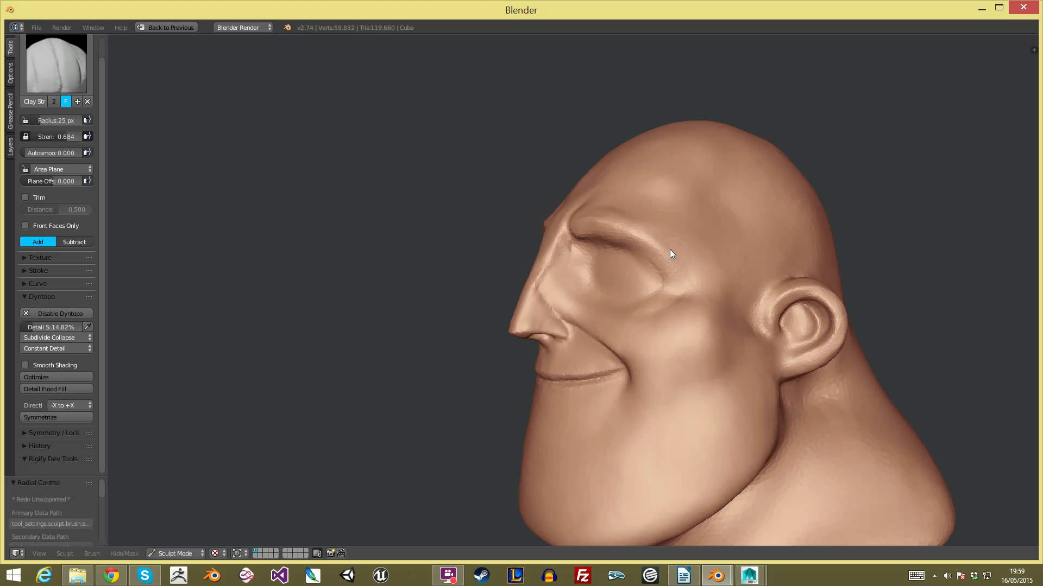
# Step: Add further form around the eye area with Clay Strips strokes at a 40 px radius
pyautogui.scroll(-6, 711, 236)
pyautogui.moveTo(806, 296); pyautogui.dragTo(950, 294, button='middle')
pyautogui.scroll(4, 695, 245)
pyautogui.moveTo(643, 250)
pyautogui.mouseDown(button='middle')
pyautogui.moveTo(611, 261)
pyautogui.moveTo(594, 204)
pyautogui.moveTo(508, 241)
pyautogui.moveTo(512, 220)
pyautogui.mouseUp(button='middle')
pyautogui.scroll(2, 608, 247)
pyautogui.scroll(2, 516, 244)
pyautogui.press('f')
pyautogui.click(528, 265)
pyautogui.moveTo(536, 250)
pyautogui.mouseDown()
pyautogui.moveTo(514, 265)
pyautogui.moveTo(510, 246)
pyautogui.moveTo(543, 246)
pyautogui.moveTo(514, 261)
pyautogui.mouseUp()
pyautogui.moveTo(514, 262)
pyautogui.mouseDown(button='middle')
pyautogui.moveTo(542, 229)
pyautogui.moveTo(522, 256)
pyautogui.mouseUp(button='middle')
pyautogui.moveTo(523, 256)
pyautogui.mouseDown()
pyautogui.moveTo(499, 265)
pyautogui.moveTo(547, 250)
pyautogui.moveTo(508, 271)
pyautogui.moveTo(548, 260)
pyautogui.moveTo(500, 278)
pyautogui.mouseUp()
pyautogui.scroll(-4, 565, 353)
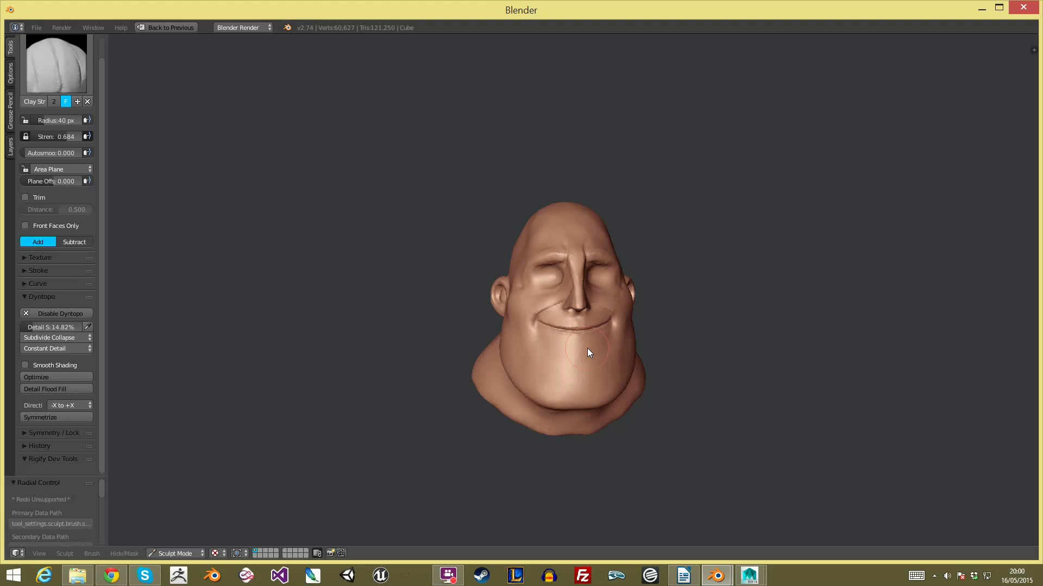
# Step: Switch the head to Object Mode and turn on the display of the grid and non-rendered scene objects
pyautogui.click(186, 554)
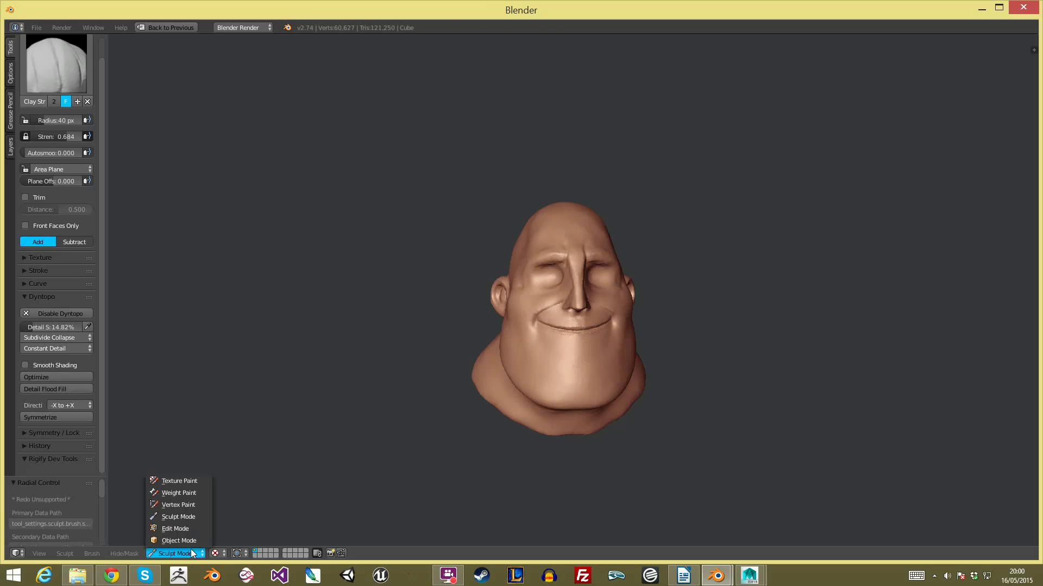
pyautogui.click(200, 540)
pyautogui.scroll(-2, 600, 271)
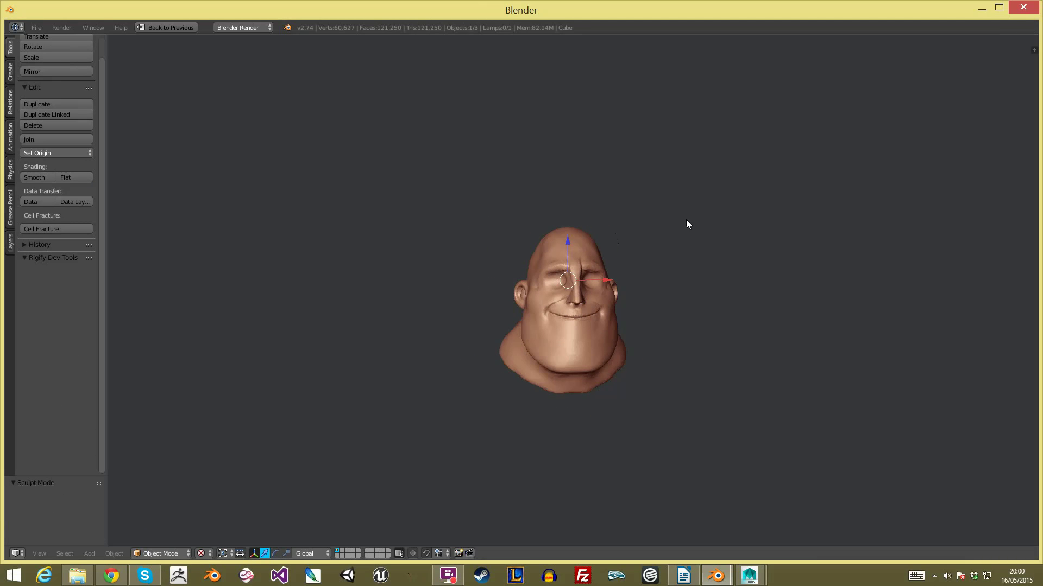
pyautogui.press('n')
pyautogui.click(959, 420)
pyautogui.press('n')
# Step: Deselect all objects and set up an orthographic view of the head from the right, close to the eye
pyautogui.press('KP_3')
pyautogui.press('a')
pyautogui.press('KP_5')
pyautogui.scroll(6, 656, 256)
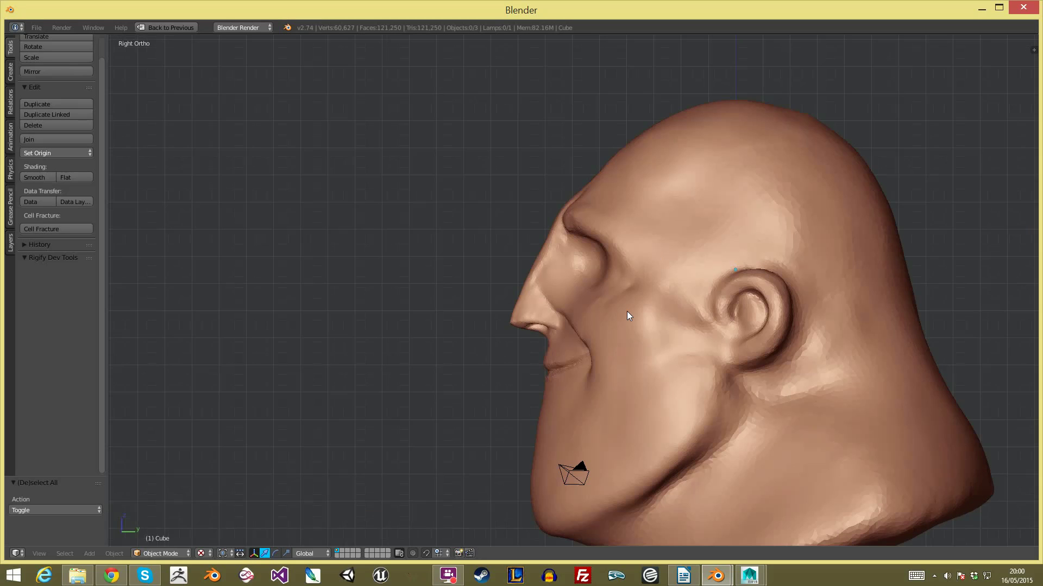
# Step: Add a UV sphere at the 3D cursor near the eye and scale it up by about 1.567
pyautogui.scroll(3, 656, 197)
pyautogui.hotkey('shift', 'a')
pyautogui.moveTo(628, 219)
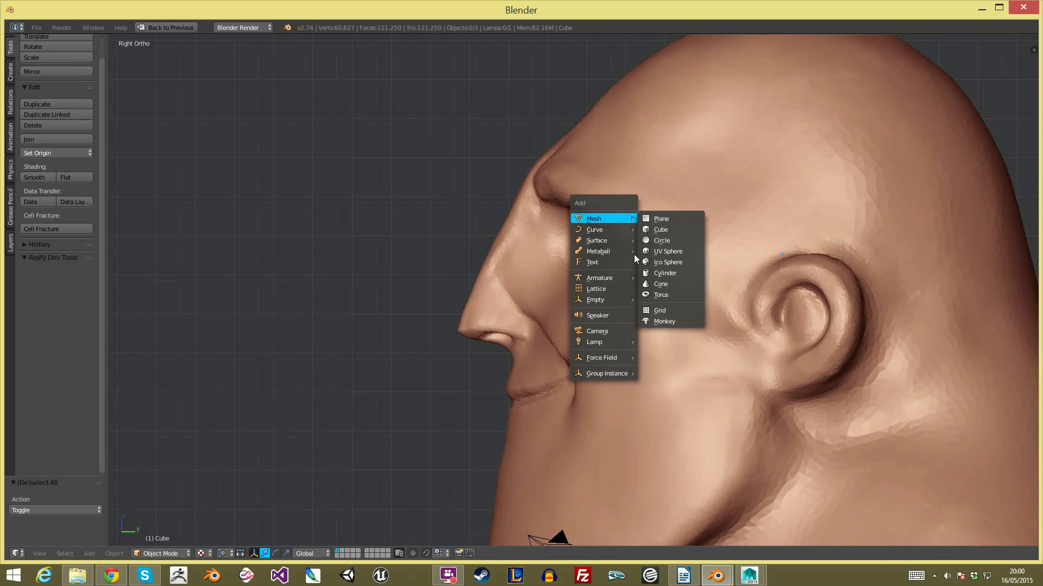
pyautogui.click(660, 251)
pyautogui.press('s')
pyautogui.click(882, 359)
pyautogui.press('KP_1')
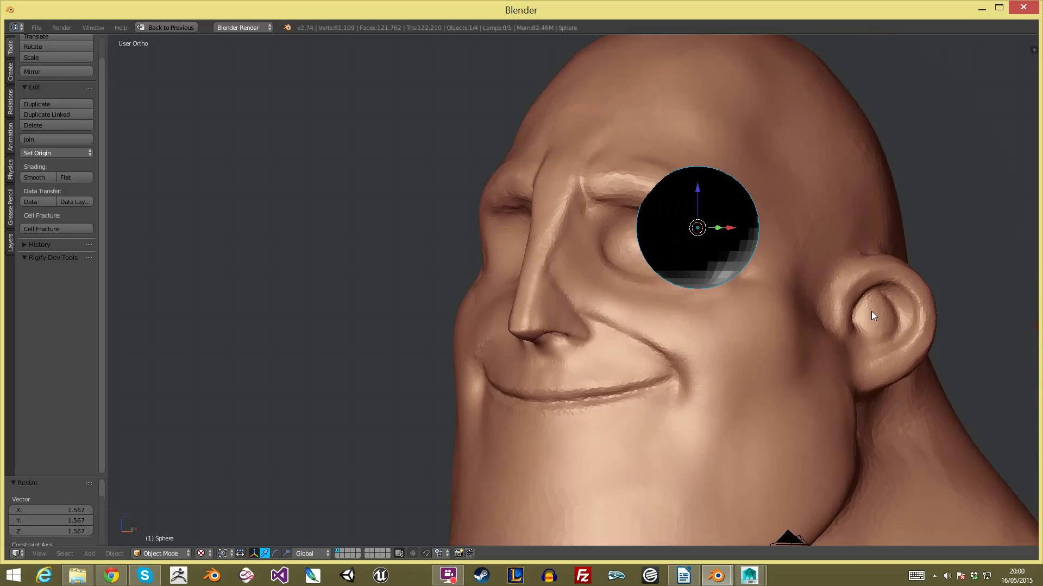
# Step: Bring back the full window layout and assign the existing skin material "Material" to the sphere
pyautogui.scroll(-2, 847, 311)
pyautogui.press('Tab')
pyautogui.press('Tab')
pyautogui.hotkey('ctrl', 'Up')
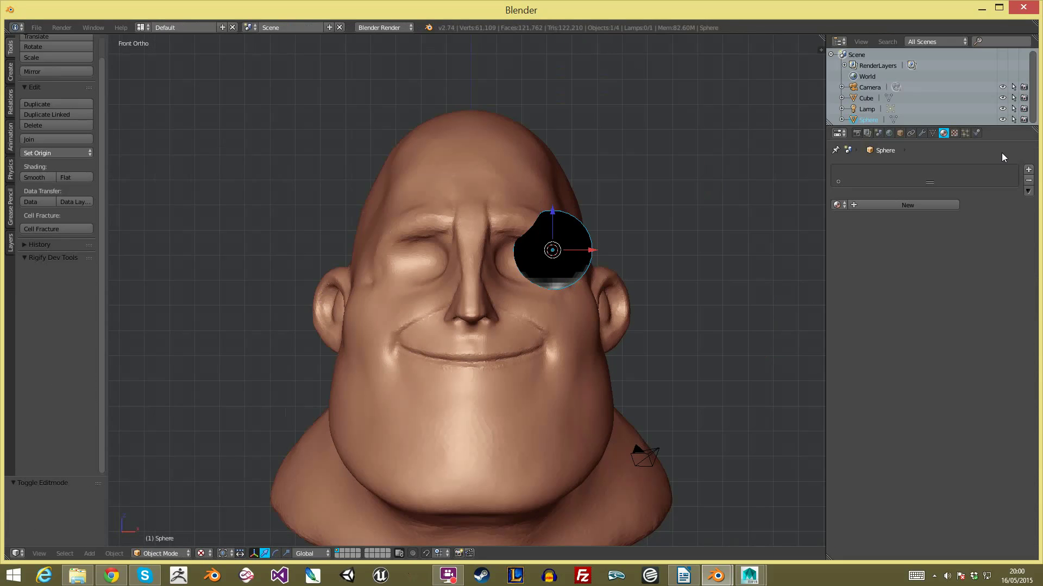
pyautogui.click(955, 134)
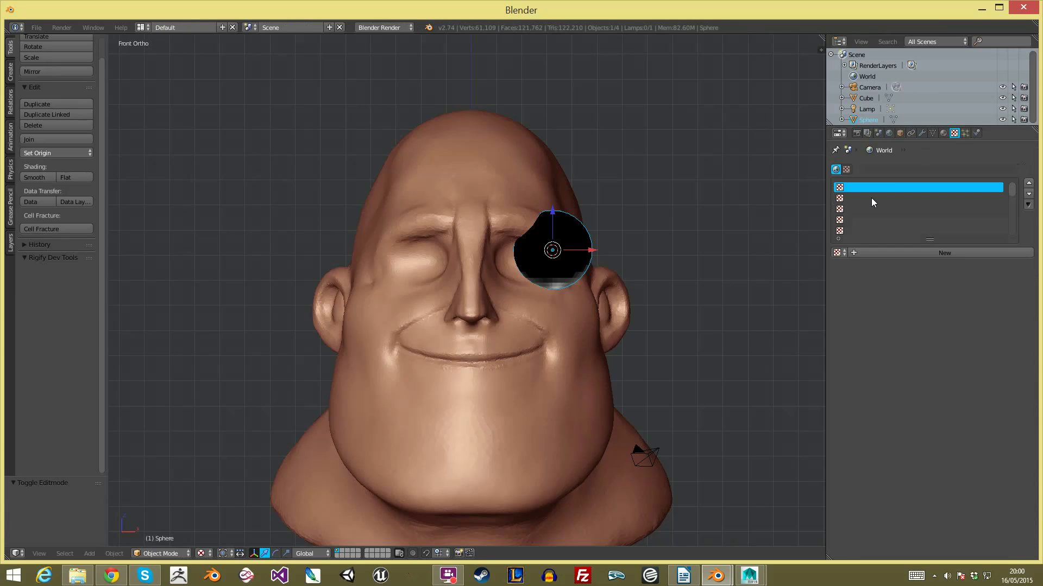
pyautogui.click(837, 253)
pyautogui.click(944, 133)
pyautogui.click(838, 205)
pyautogui.click(841, 222)
pyautogui.scroll(2, 652, 262)
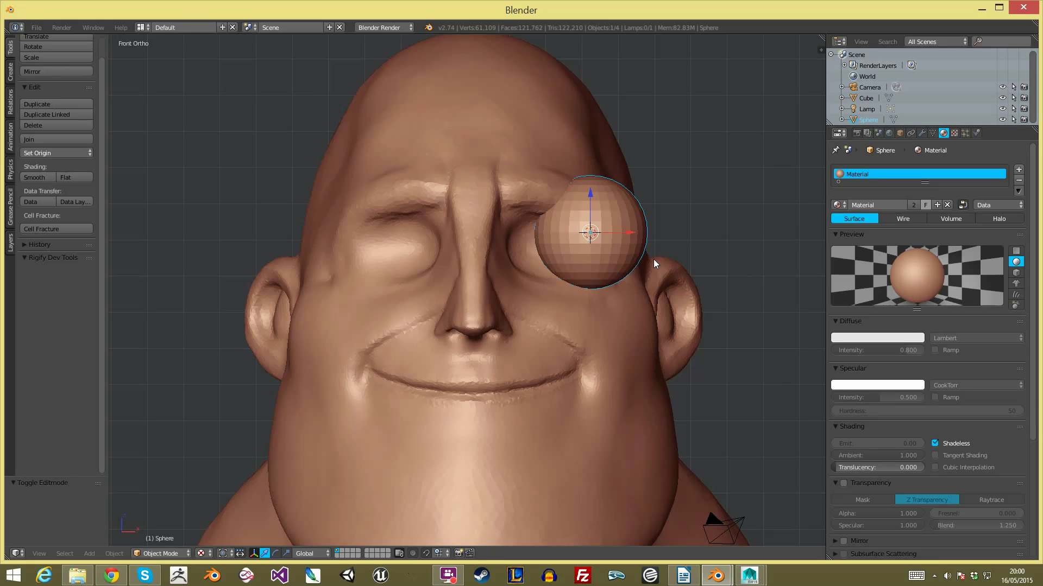
# Step: Rotate the sphere -90° in the right view so its pole faces forward, and scale it by about 1.112
pyautogui.moveTo(653, 259); pyautogui.dragTo(660, 259, button='middle')
pyautogui.press('KP_3')
pyautogui.press('r')
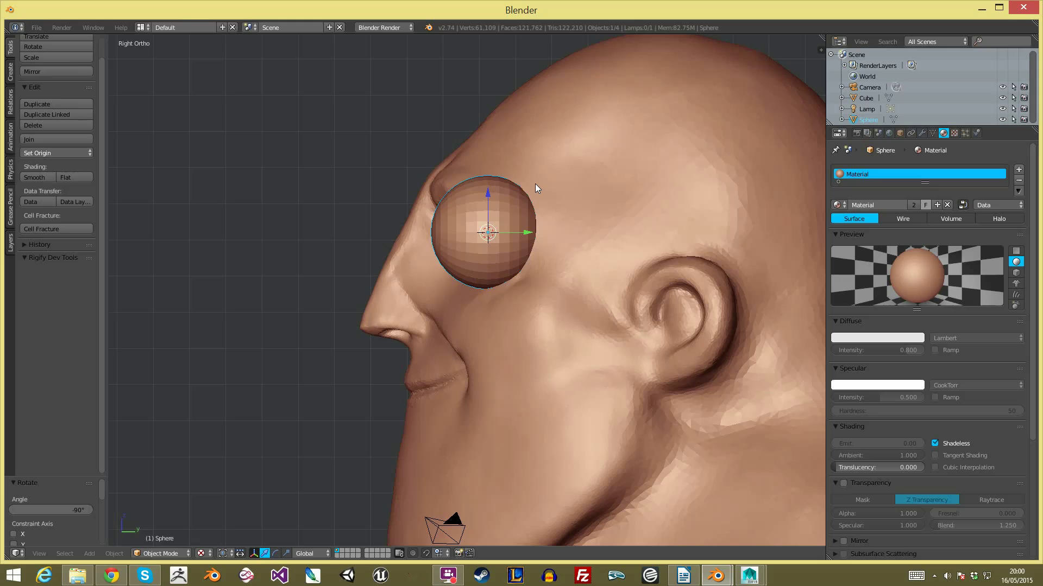
pyautogui.press('KP_1')
pyautogui.press('s')
pyautogui.click(696, 290)
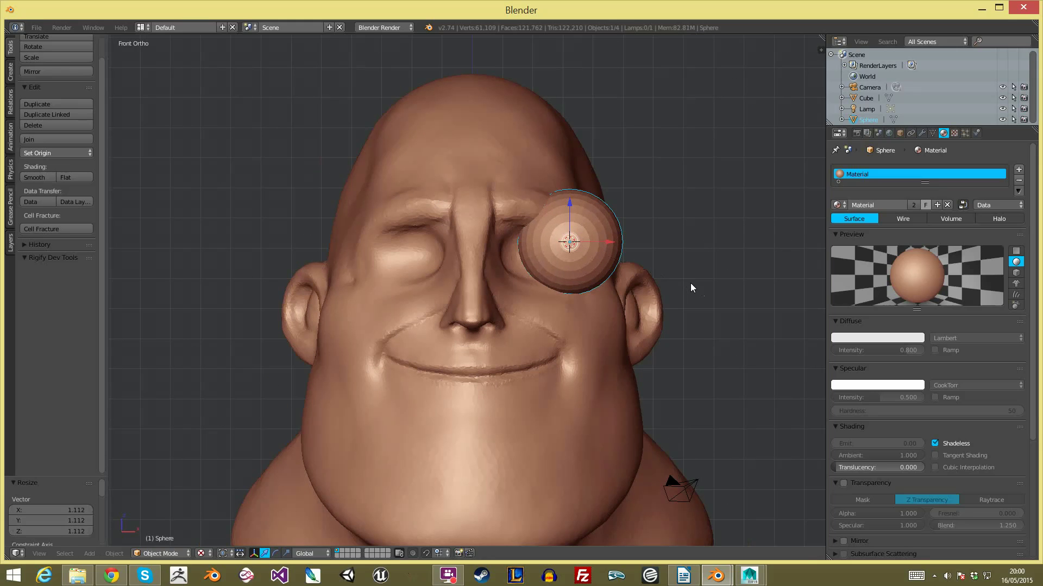
# Step: Resize the sphere and position it inside the eye socket using the side and front views
pyautogui.press('s')
pyautogui.click(624, 291)
pyautogui.press('KP_3')
pyautogui.press('g')
pyautogui.click(625, 278)
pyautogui.press('KP_1')
pyautogui.press('g')
pyautogui.click(631, 272)
pyautogui.press('KP_3')
pyautogui.press('KP_1')
# Step: Add a loop cut around the front pole of the eyeball in Edit Mode
pyautogui.scroll(4, 630, 251)
pyautogui.press('Tab')
pyautogui.press('a')
pyautogui.press('c')
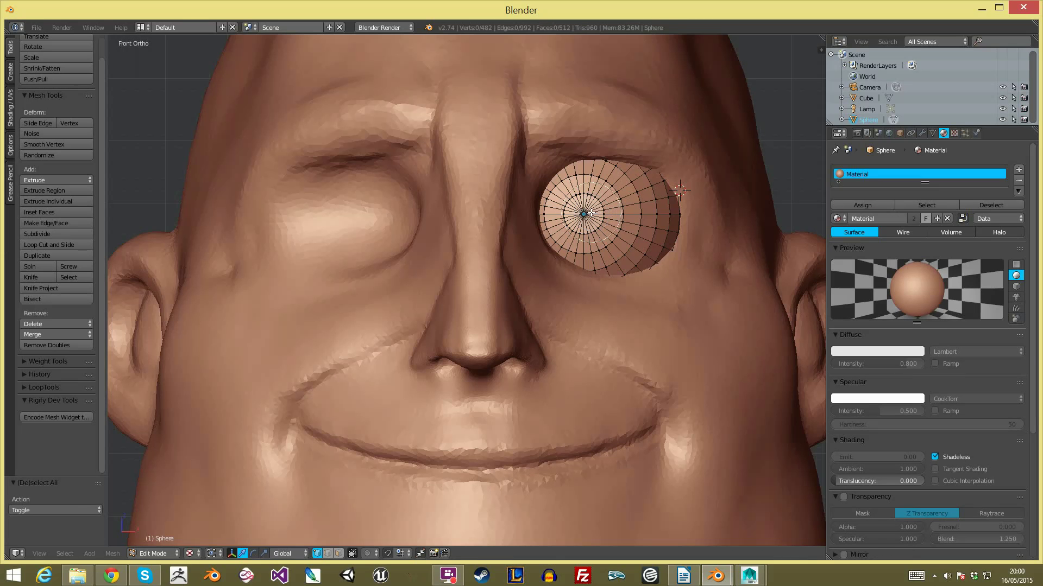
pyautogui.hotkey('ctrl', 'r')
pyautogui.click(612, 205)
pyautogui.click(608, 207)
pyautogui.scroll(3, 608, 208)
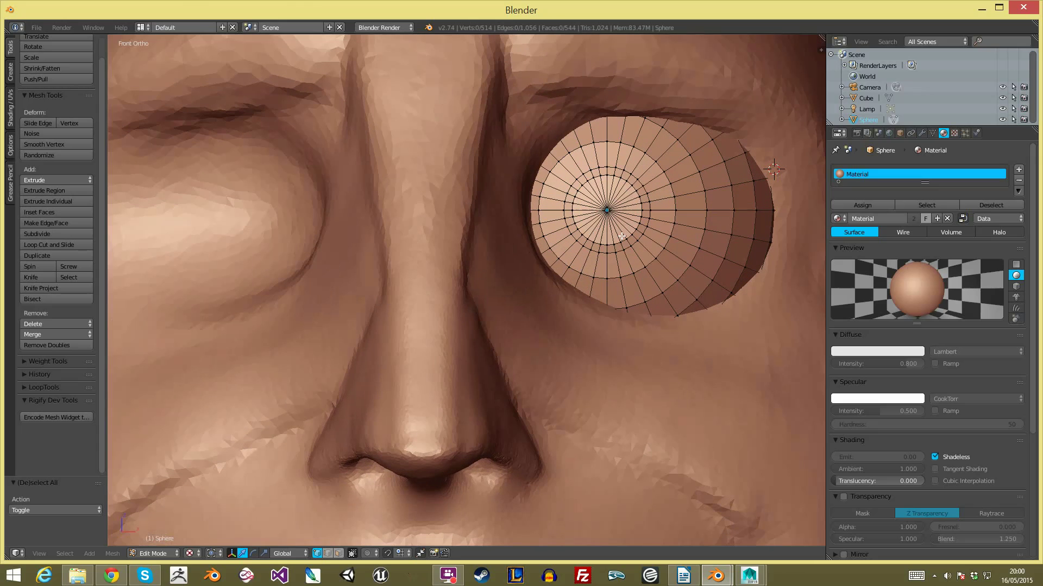
# Step: Edge-slide the new loop around the eyeball's pole to set the pupil's outline
pyautogui.press('g')
pyautogui.press('g')
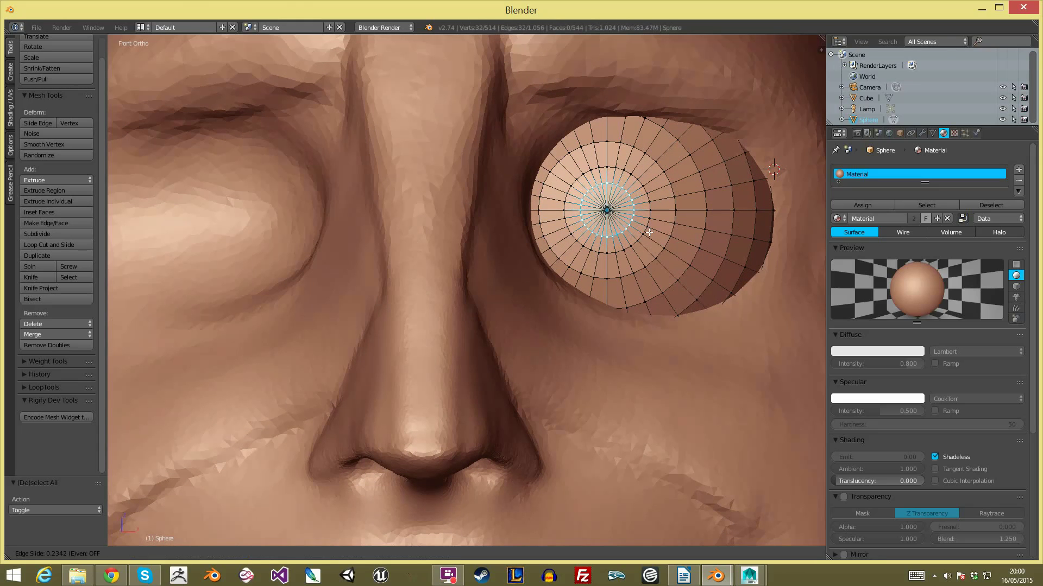
pyautogui.click(648, 232)
pyautogui.press('g')
pyautogui.click(645, 232)
pyautogui.hotkey('ctrl', 'z')
pyautogui.press('g')
pyautogui.press('g')
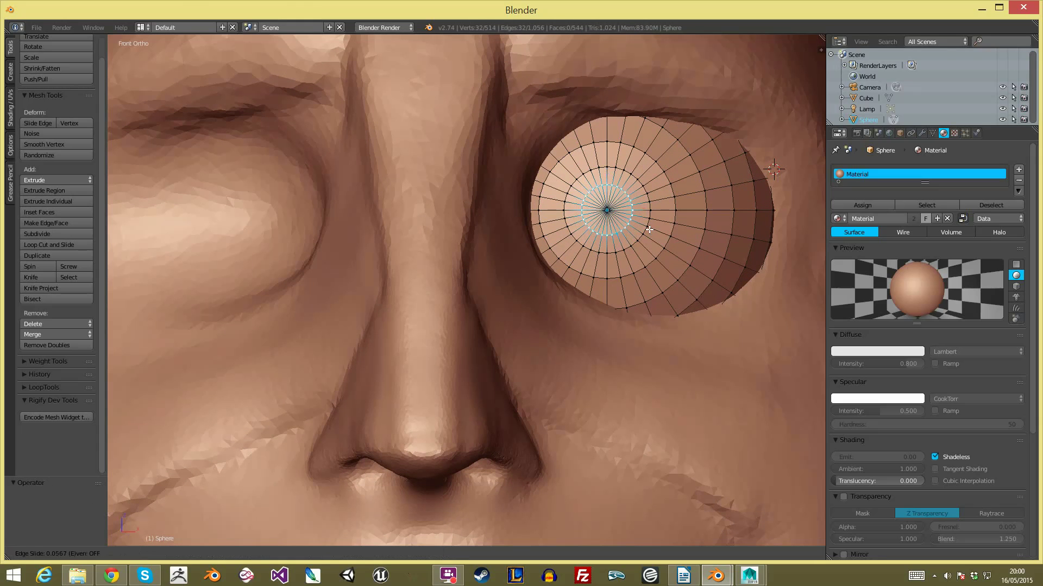
pyautogui.click(647, 230)
# Step: Select the ring of iris faces around the pupil and create a new material in a second slot
pyautogui.press('a')
pyautogui.hotkey('ctrl', 'Tab')
pyautogui.click(631, 252)
pyautogui.keyDown('alt'); pyautogui.rightClick(640, 228); pyautogui.keyUp('alt')
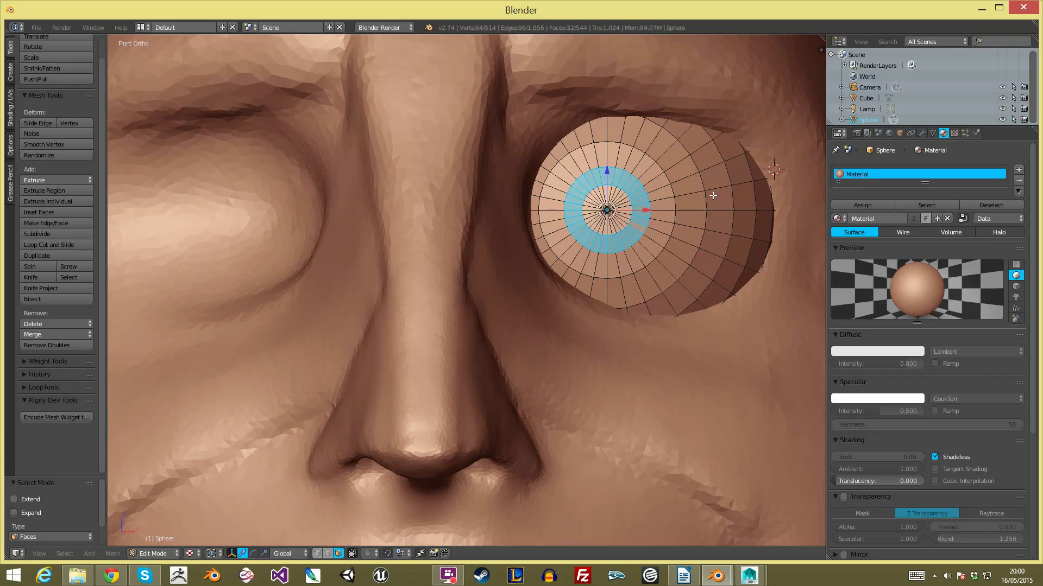
pyautogui.click(1019, 169)
pyautogui.click(909, 220)
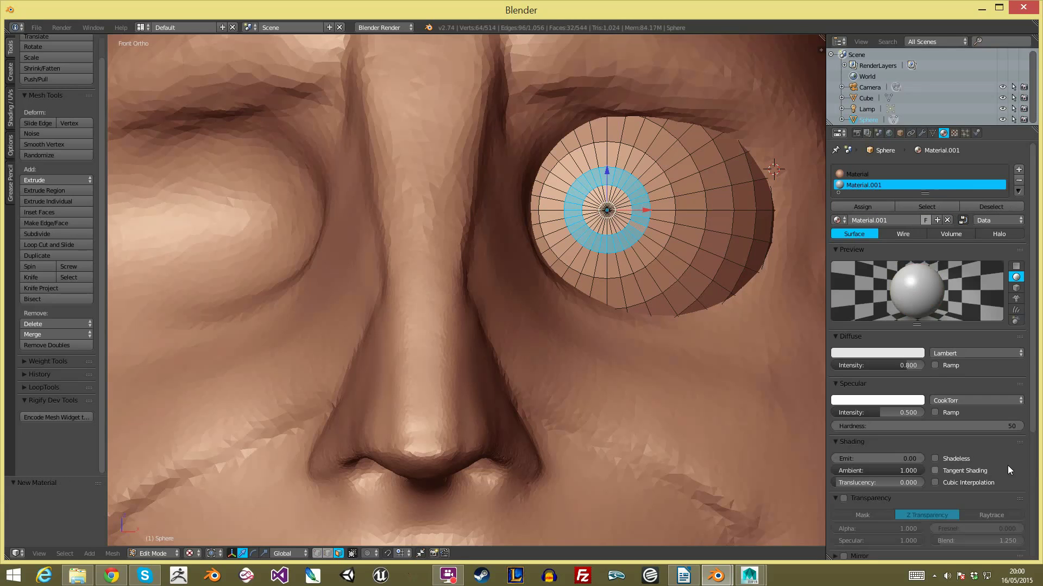
# Step: Set the iris material's diffuse colour to blue (R 0.128, G 0.259, B 0.477) and assign it to the selected ring
pyautogui.click(901, 353)
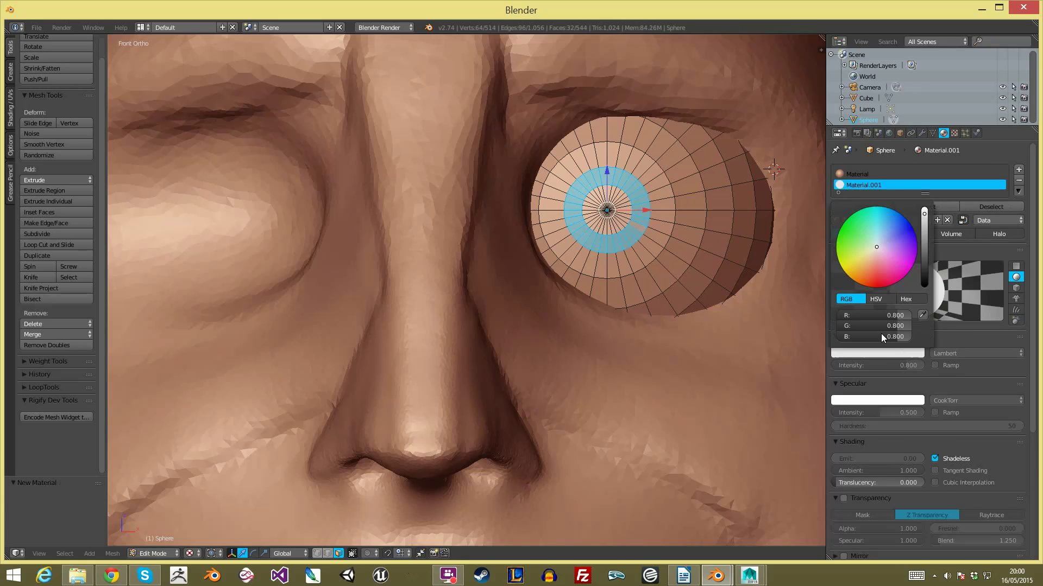
pyautogui.click(885, 230)
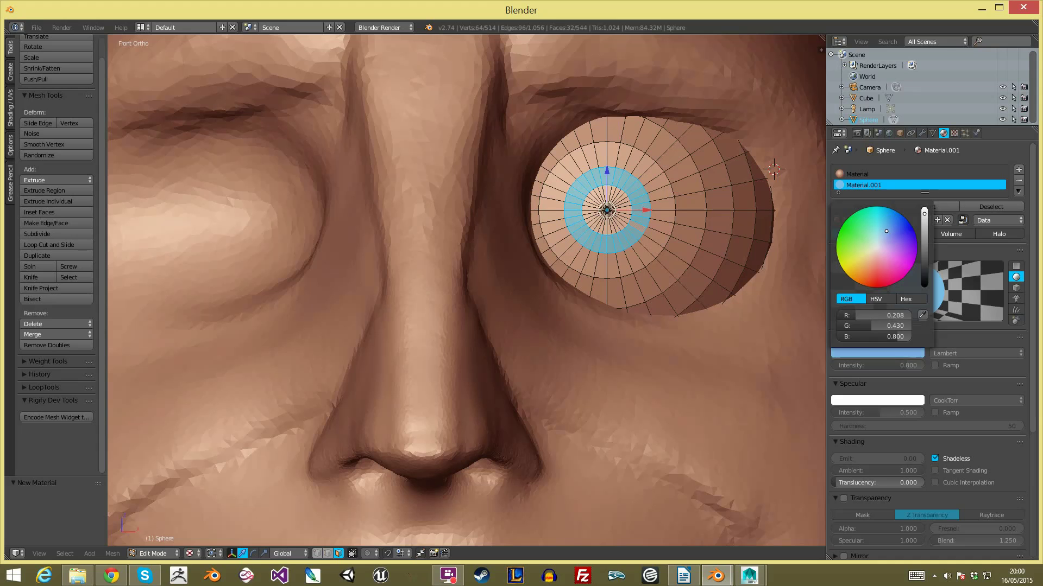
pyautogui.click(924, 231)
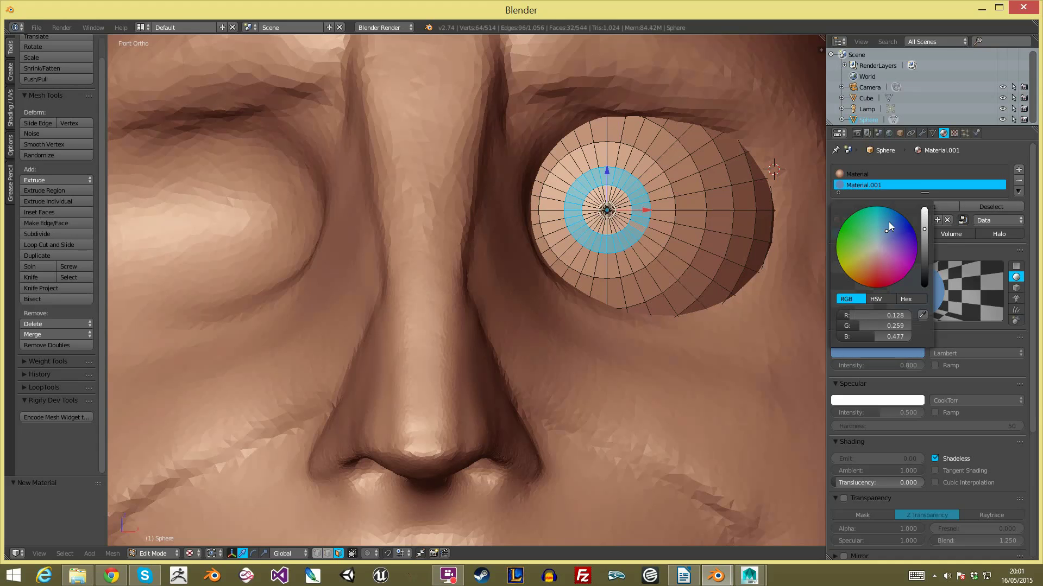
pyautogui.click(871, 206)
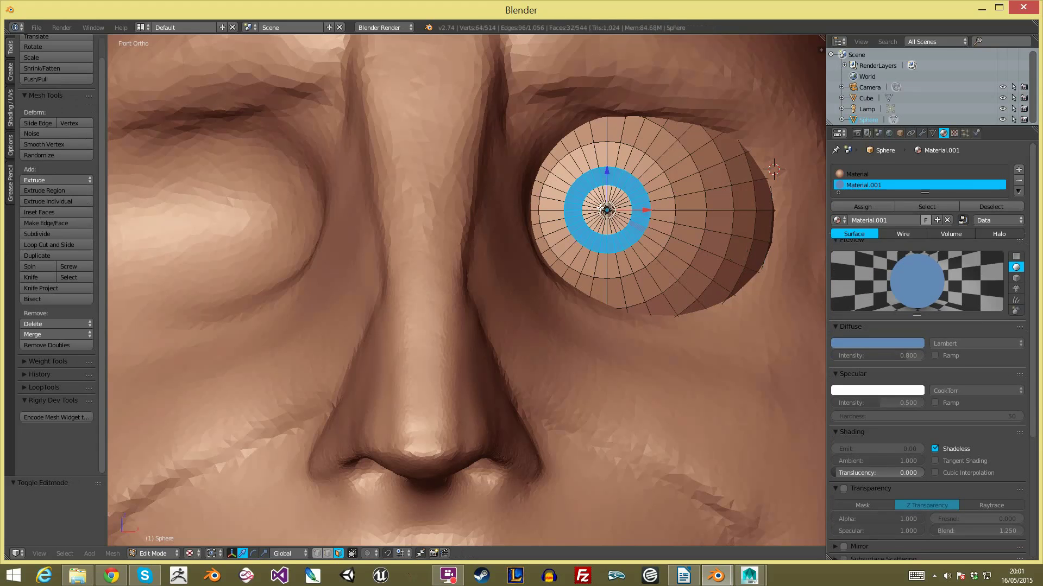
# Step: Select the pupil faces at the pole and assign them a new material with a black diffuse colour
pyautogui.press('a')
pyautogui.press('c')
pyautogui.click(606, 210)
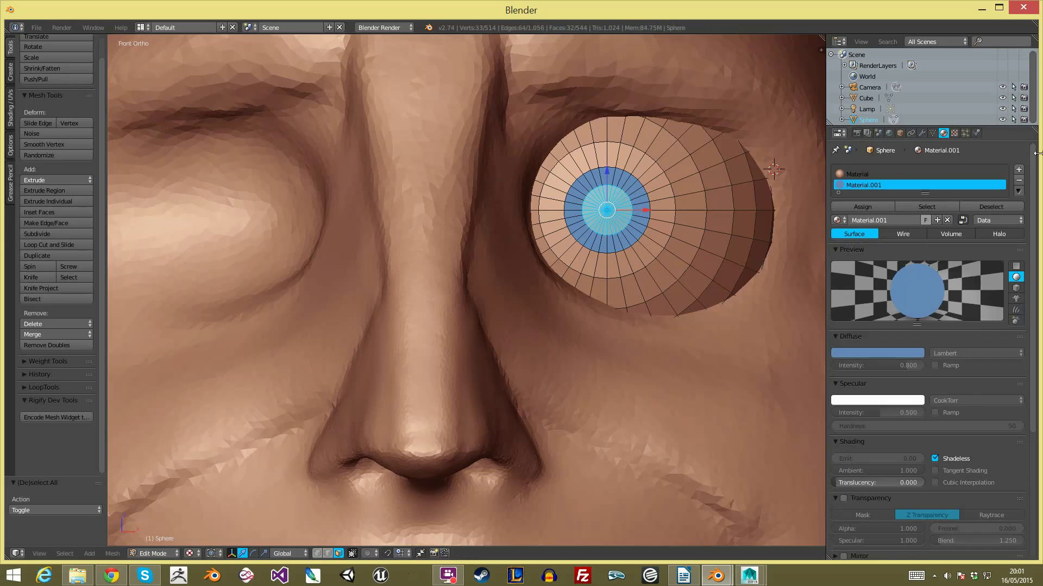
pyautogui.click(1018, 170)
pyautogui.click(916, 230)
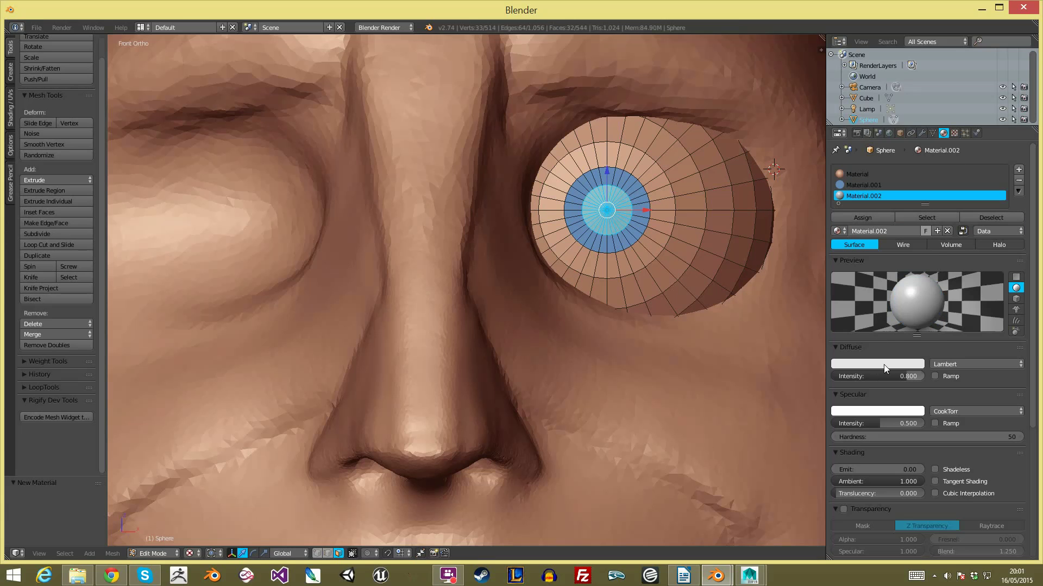
pyautogui.click(881, 365)
pyautogui.scroll(-6, 924, 275)
pyautogui.click(903, 291)
pyautogui.scroll(-12, 901, 249)
# Step: Return the eyeball to Object Mode, give it smooth shading and deselect everything
pyautogui.press('Tab')
pyautogui.scroll(-10, 617, 256)
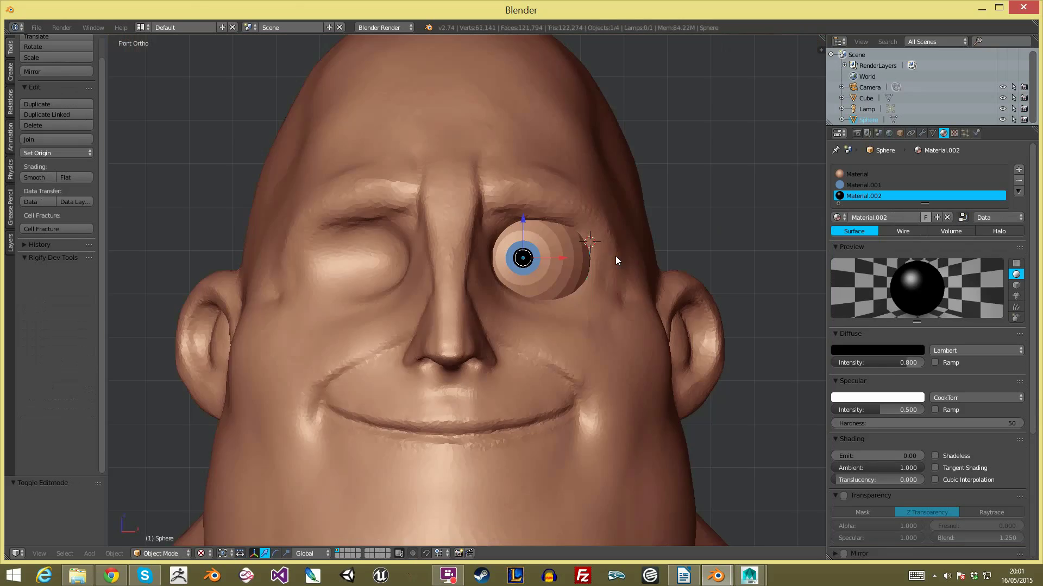
pyautogui.press('a')
pyautogui.scroll(5, 526, 282)
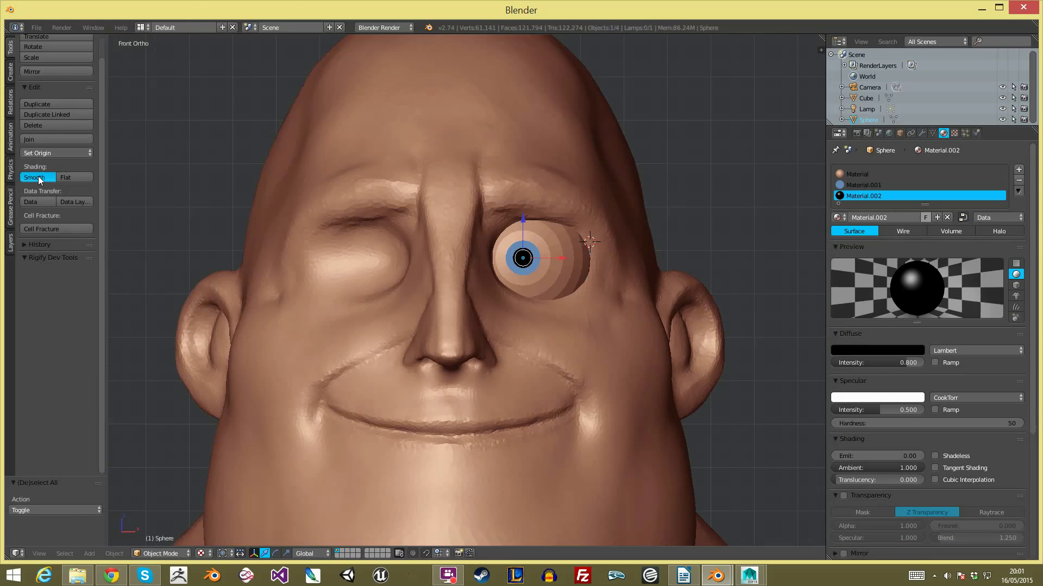
pyautogui.scroll(-6, 608, 279)
pyautogui.scroll(8, 566, 298)
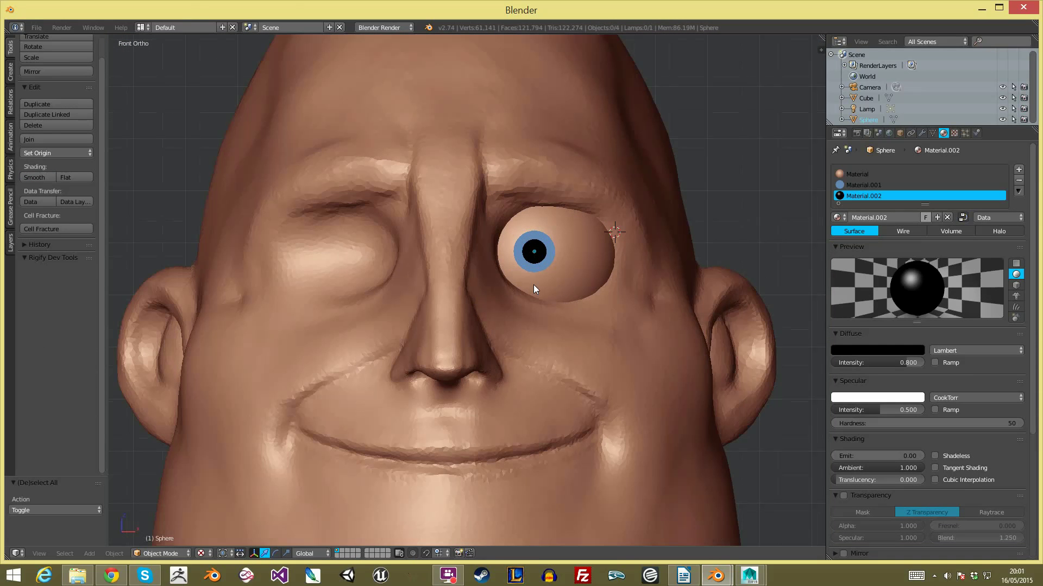
# Step: Trackball-rotate the eyeball by about -2.865° and 10.886° to adjust its gaze
pyautogui.rightClick(583, 285)
pyautogui.press('r')
pyautogui.press('r')
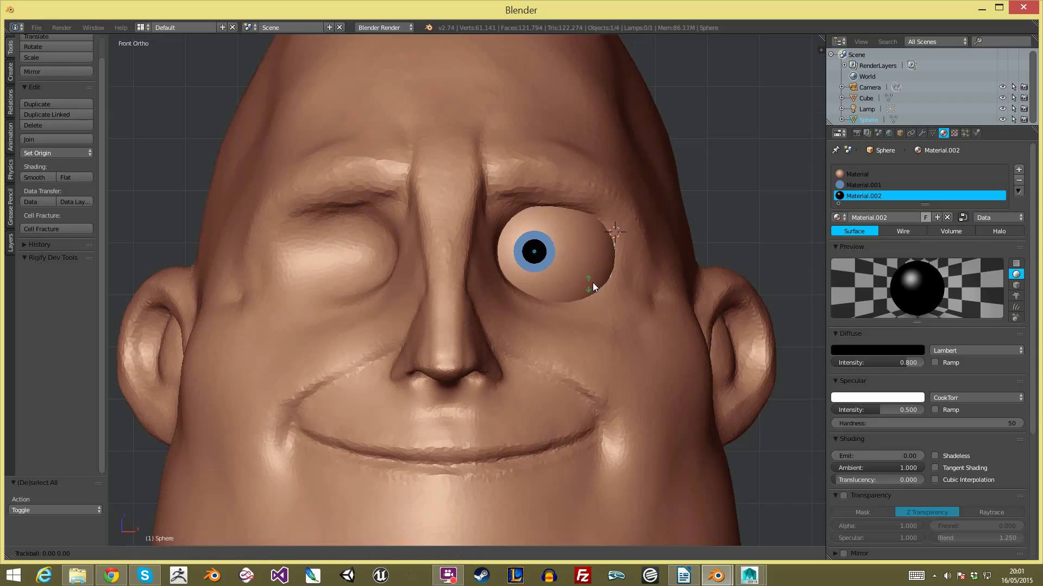
pyautogui.click(595, 281)
# Step: Fine-tune the eyeball's position and rotation in the right view to fit the socket
pyautogui.press('KP_3')
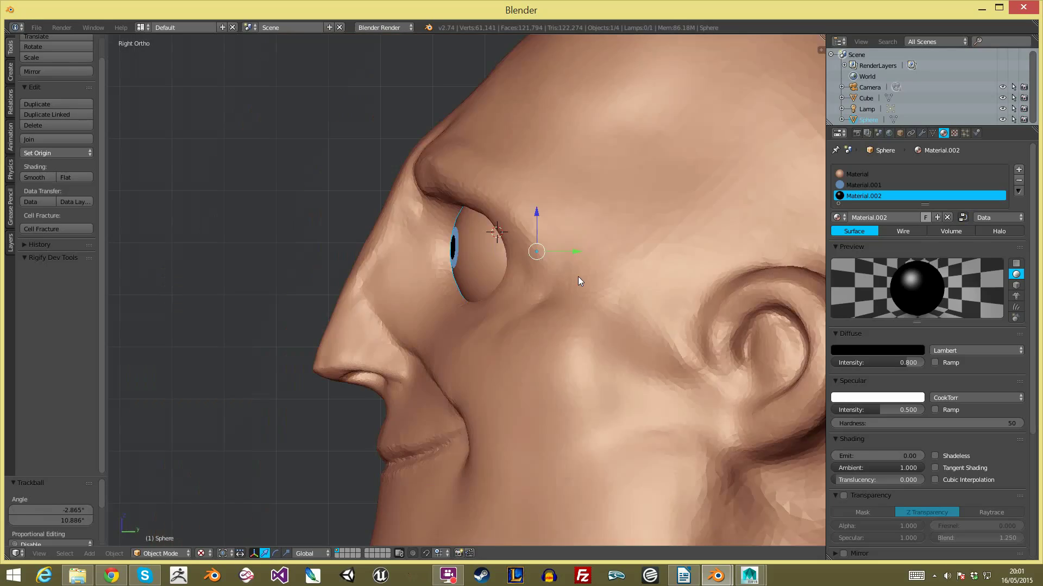
pyautogui.press('z')
pyautogui.press('g')
pyautogui.click(608, 269)
pyautogui.press('r')
pyautogui.click(615, 266)
pyautogui.press('KP_1')
pyautogui.press('z')
pyautogui.scroll(-5, 605, 265)
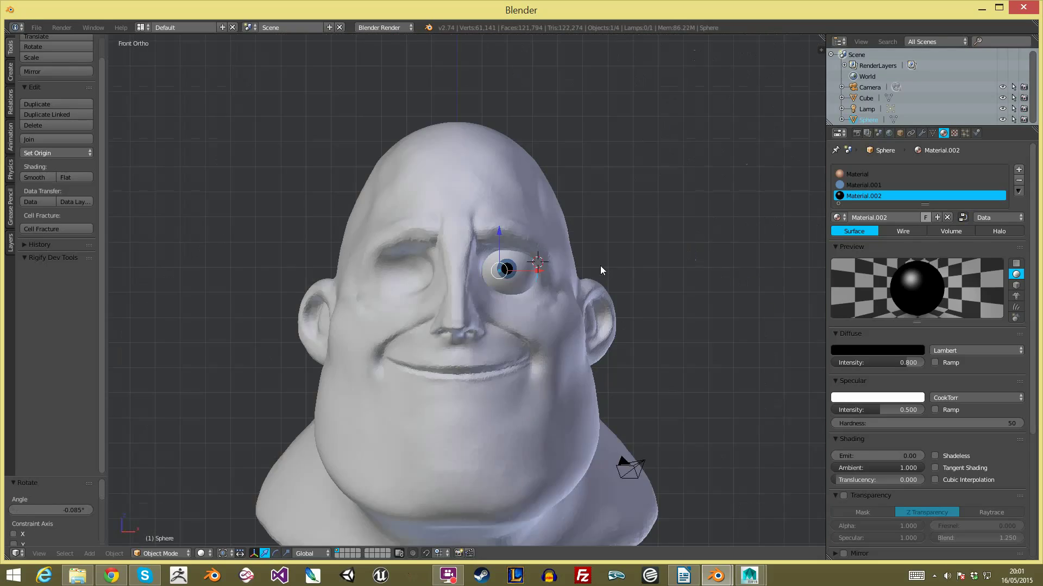
# Step: Nudge the eyeball about -0.010 along X and compare its fit in solid and textured shading
pyautogui.hotkey('alt', 'z')
pyautogui.scroll(5, 575, 279)
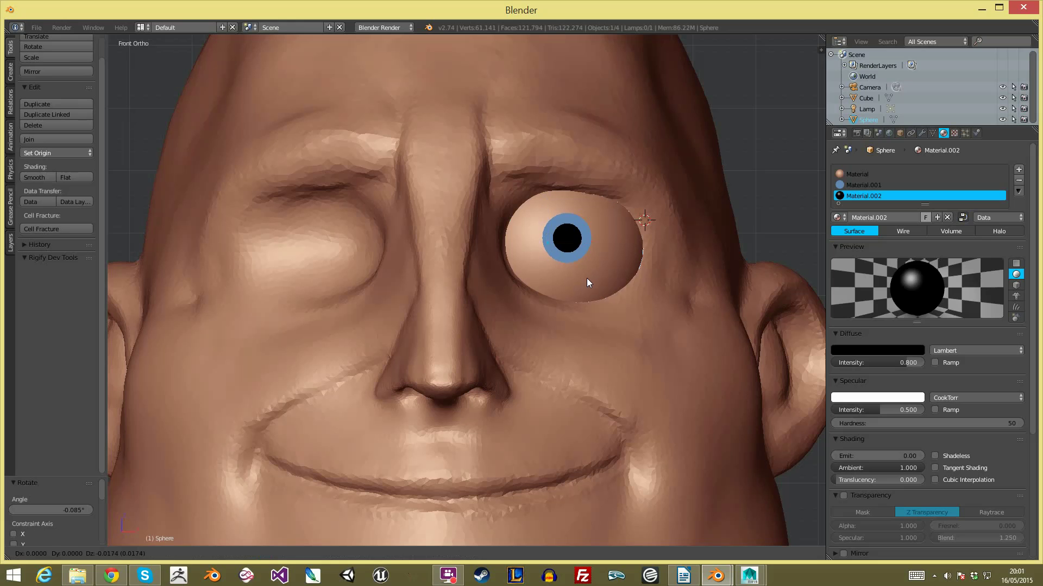
pyautogui.press('a')
pyautogui.scroll(-6, 588, 280)
pyautogui.scroll(5, 557, 253)
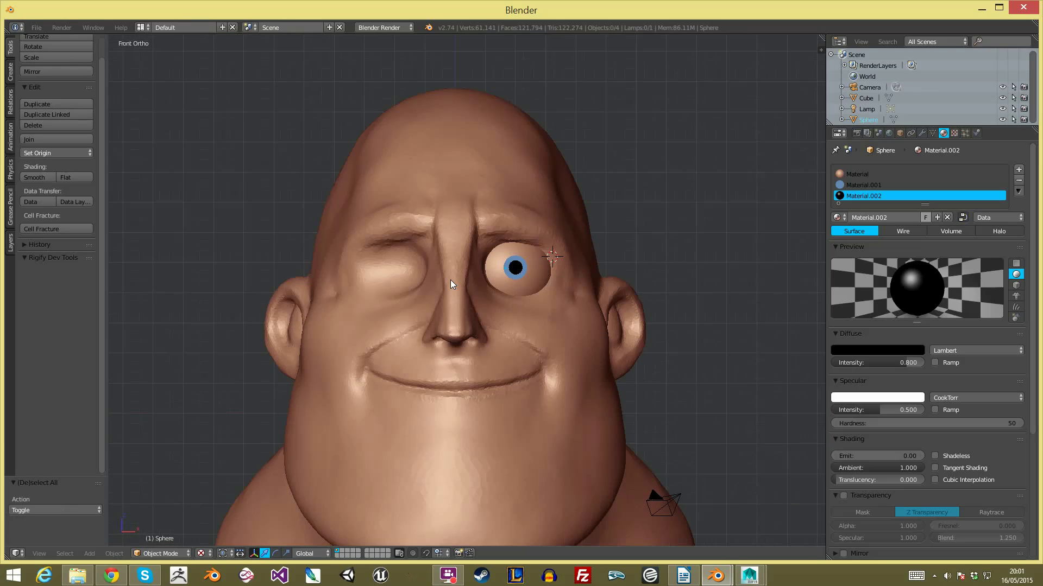
pyautogui.click(553, 249)
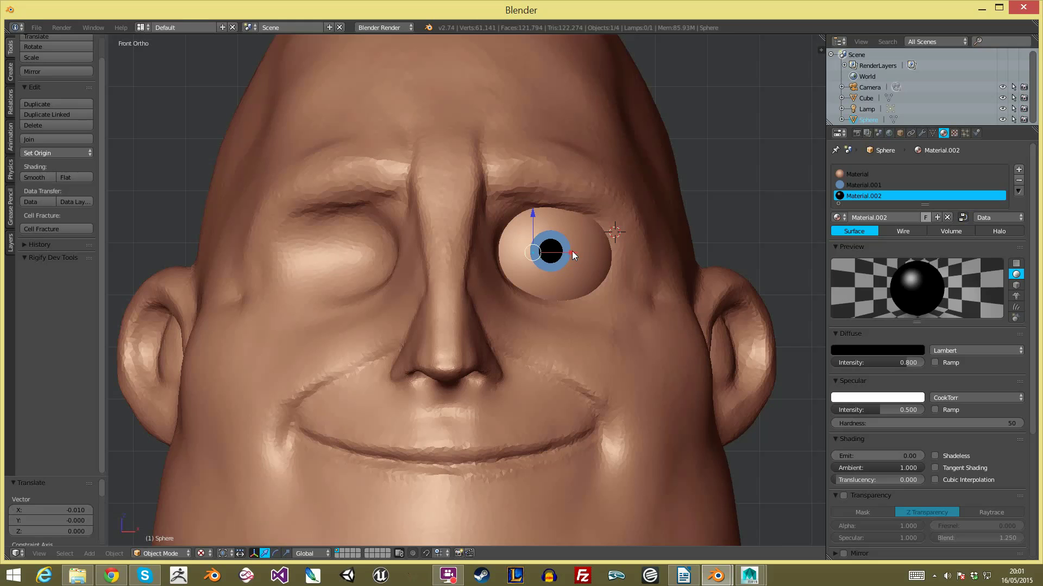
pyautogui.press('z')
pyautogui.press('g')
pyautogui.press('Escape')
pyautogui.press('z')
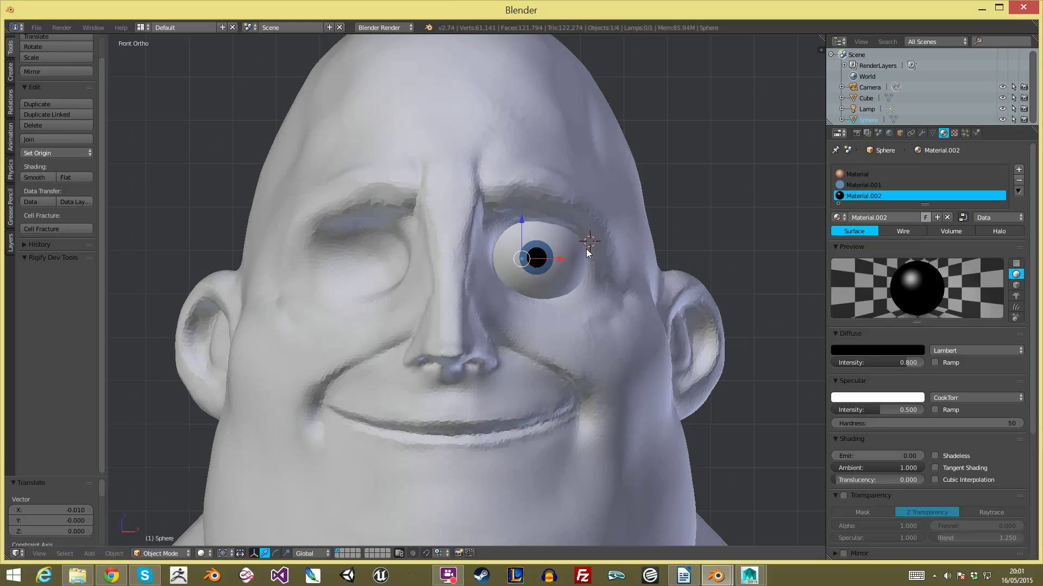
pyautogui.hotkey('alt', 'z')
# Step: Add a Mirror modifier on the X axis to the eyeball, using Cube as the mirror object
pyautogui.click(922, 133)
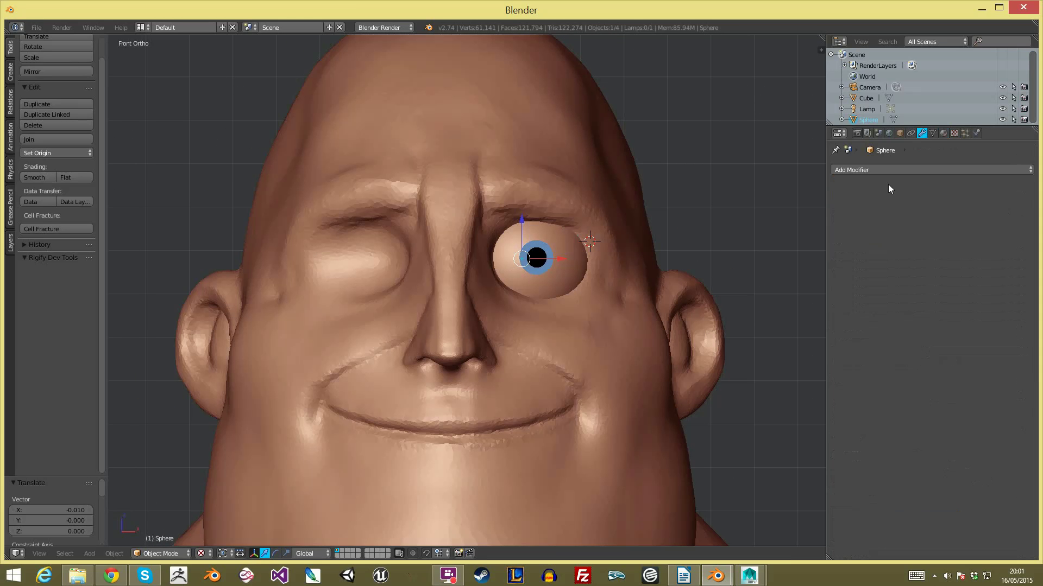
pyautogui.click(904, 169)
pyautogui.click(837, 280)
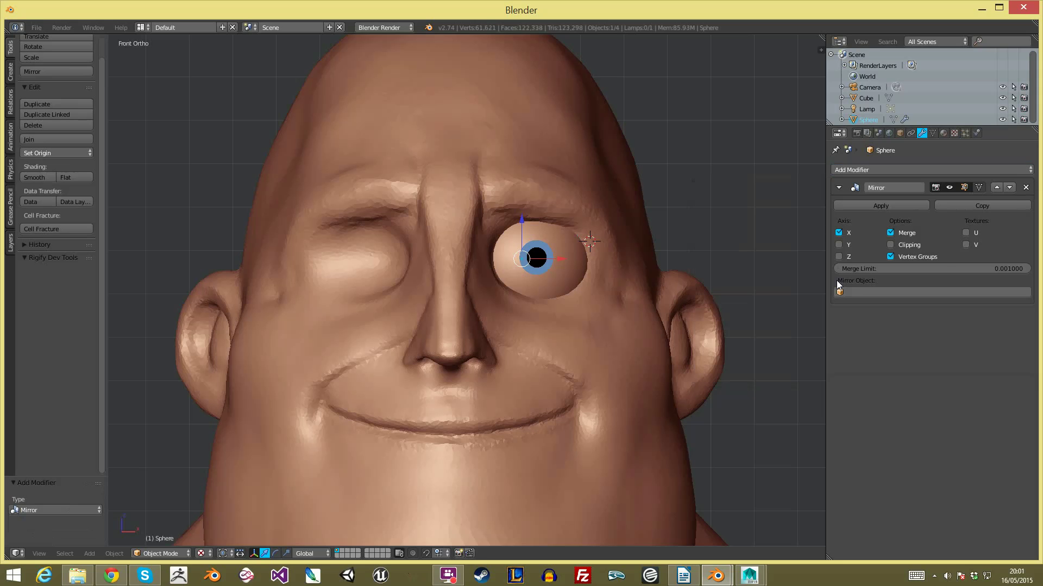
pyautogui.click(861, 285)
pyautogui.click(845, 315)
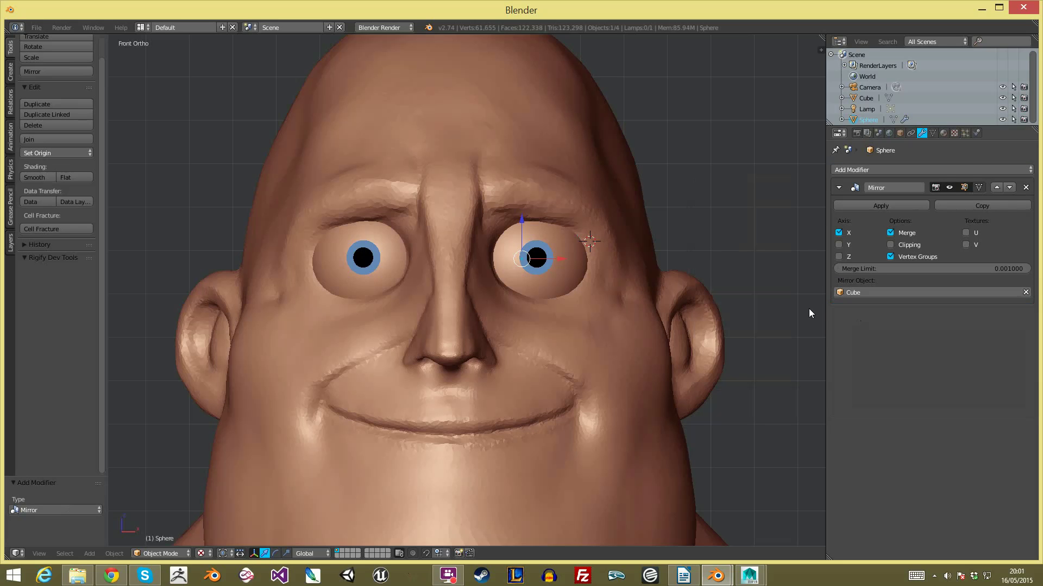
# Step: Adjust the eyeball's position along X and rotate it about -4.278° around Z
pyautogui.press('a')
pyautogui.scroll(-5, 475, 283)
pyautogui.moveTo(475, 282); pyautogui.dragTo(402, 293, button='middle')
pyautogui.scroll(4, 510, 269)
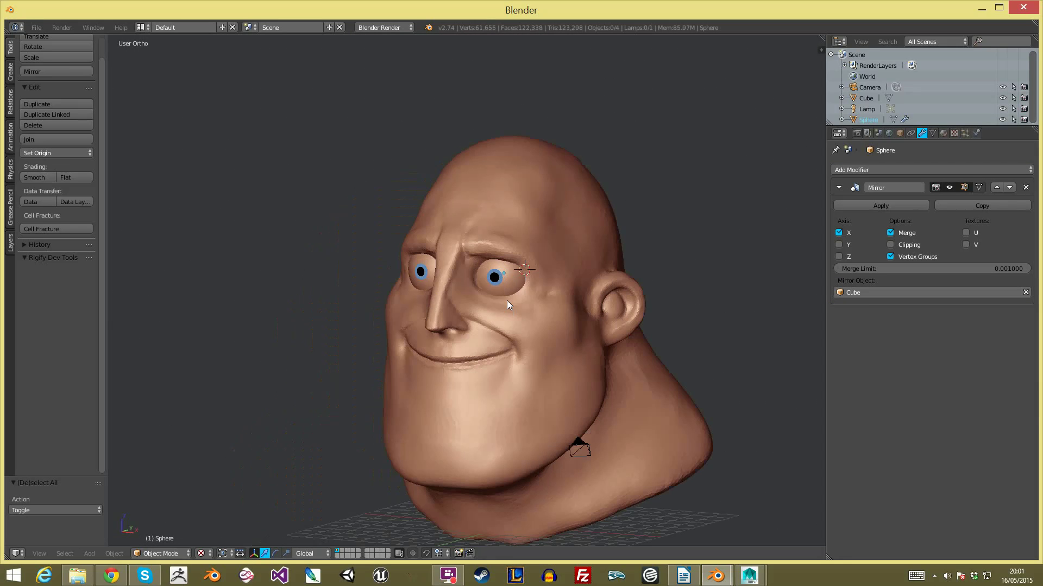
pyautogui.rightClick(503, 282)
pyautogui.scroll(4, 513, 289)
pyautogui.moveTo(521, 295); pyautogui.dragTo(572, 243, button='middle')
pyautogui.press('g')
pyautogui.press('x')
pyautogui.click(569, 242)
pyautogui.press('r')
pyautogui.press('z')
pyautogui.click(624, 325)
# Step: Move the eyeball about -0.037 along Y and 0.025 along Z in the right view
pyautogui.press('KP_3')
pyautogui.press('g')
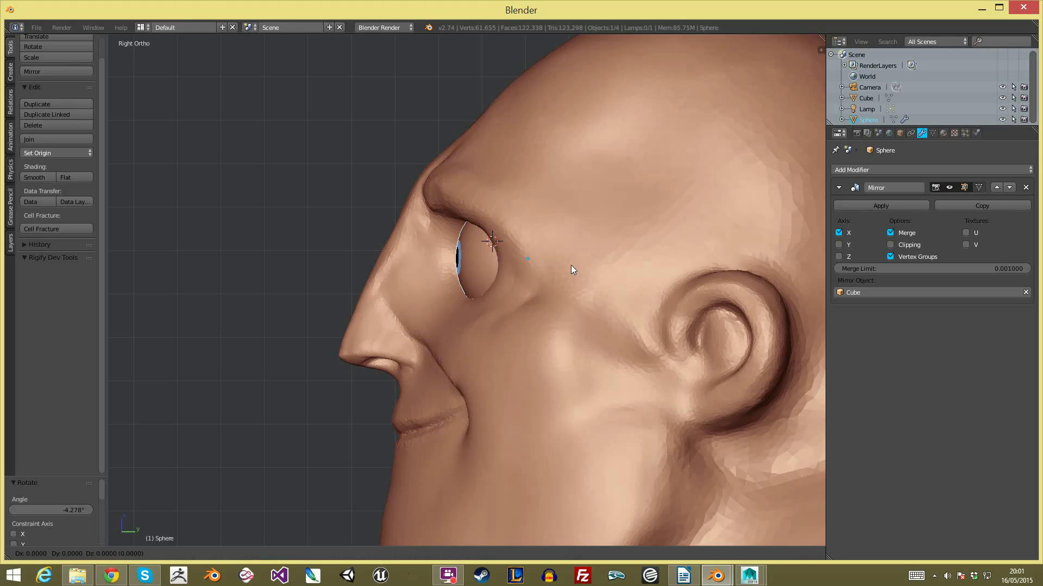
pyautogui.click(568, 266)
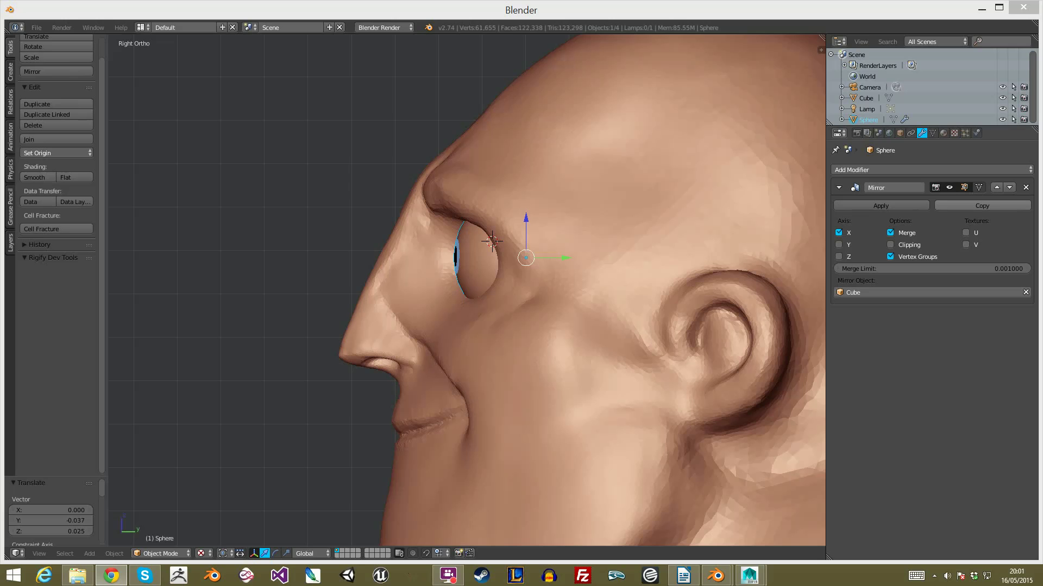
# Step: Nudge the eyeball slightly forward and up in the right view and check its placement from the front
pyautogui.click(507, 272)
pyautogui.press('g')
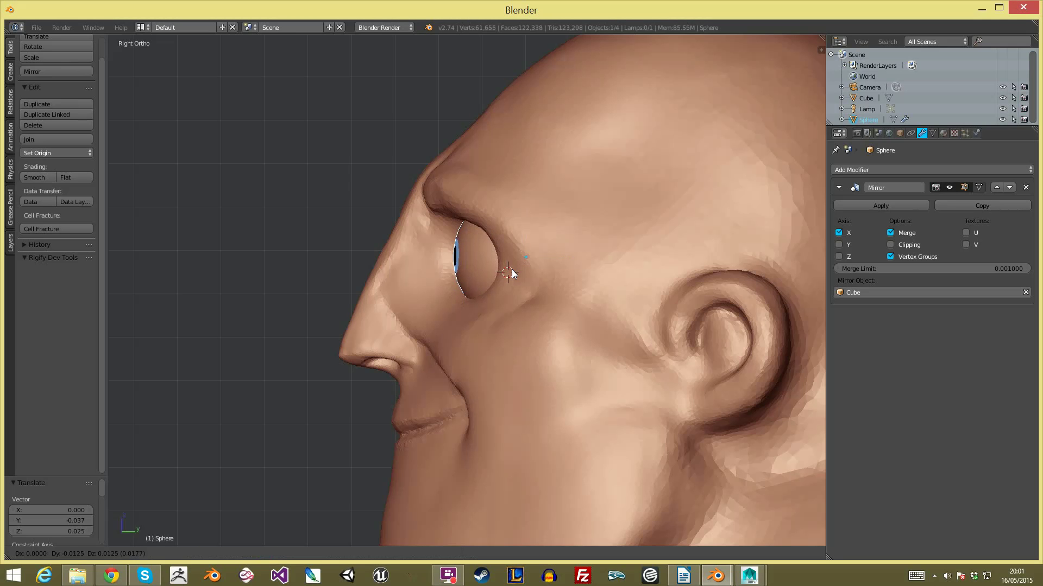
pyautogui.click(512, 270)
pyautogui.press('KP_1')
pyautogui.scroll(-6, 512, 270)
# Step: Select the head mesh instead of the eyeball and switch it to Sculpt Mode
pyautogui.press('a')
pyautogui.scroll(6, 507, 282)
pyautogui.rightClick(518, 298)
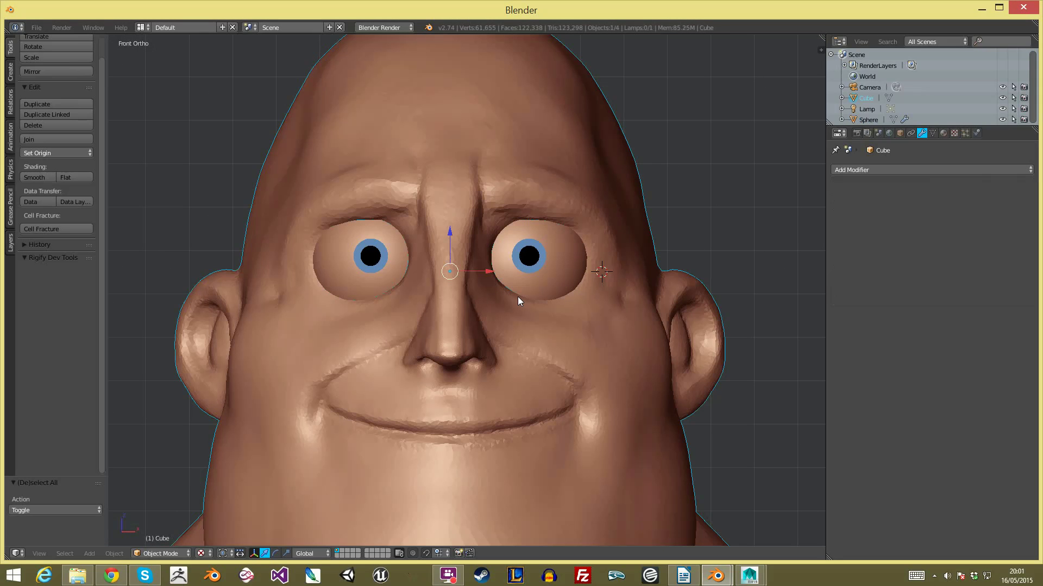
pyautogui.click(160, 554)
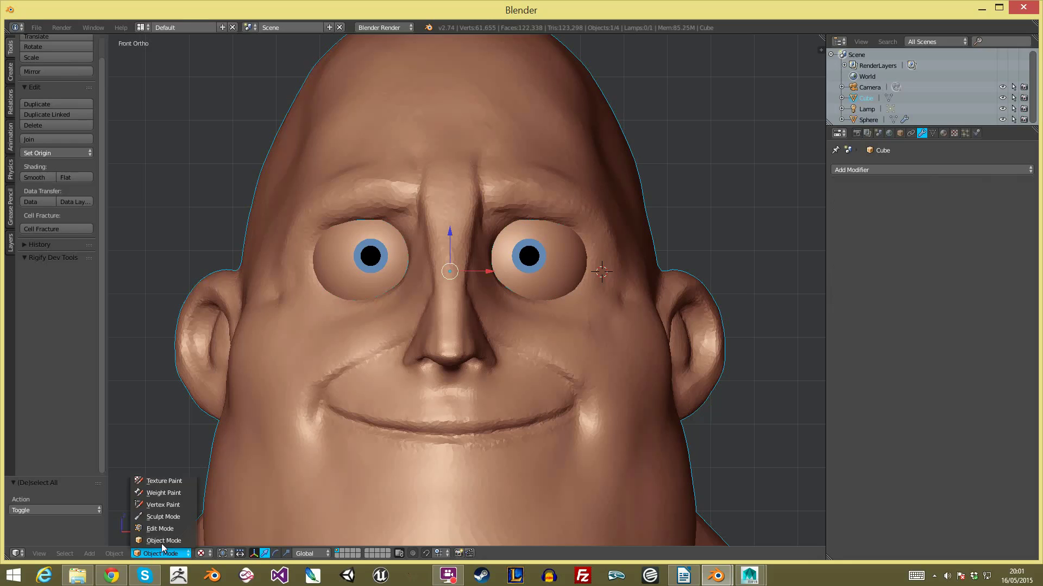
pyautogui.click(163, 517)
# Step: Push the nose tip back in the right profile with the Grab brush, using an 80 px radius for the final adjustment
pyautogui.scroll(-2, 478, 347)
pyautogui.press('KP_3')
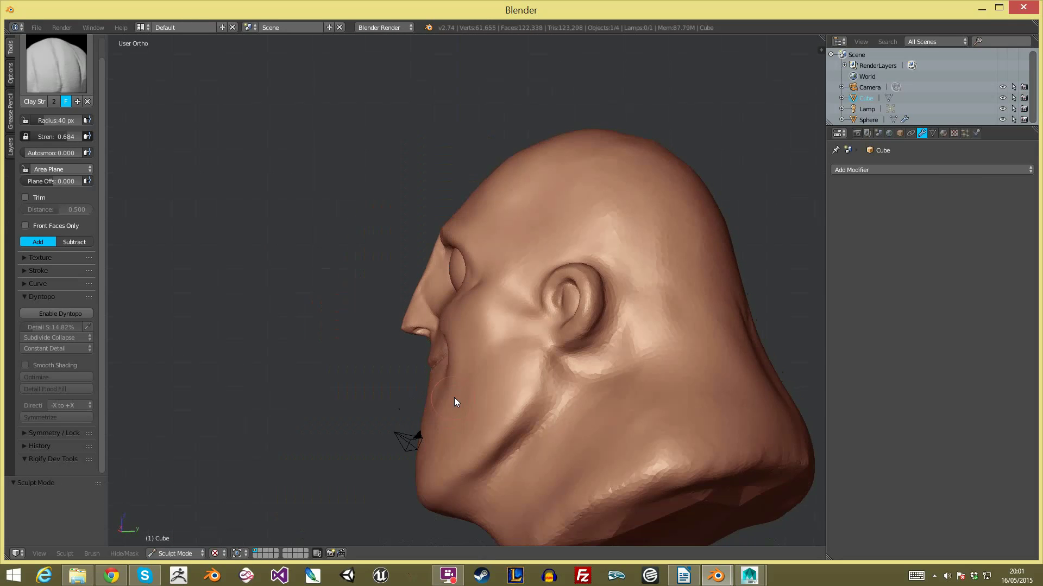
pyautogui.scroll(1, 485, 419)
pyautogui.scroll(3, 384, 298)
pyautogui.press('g')
pyautogui.press('f')
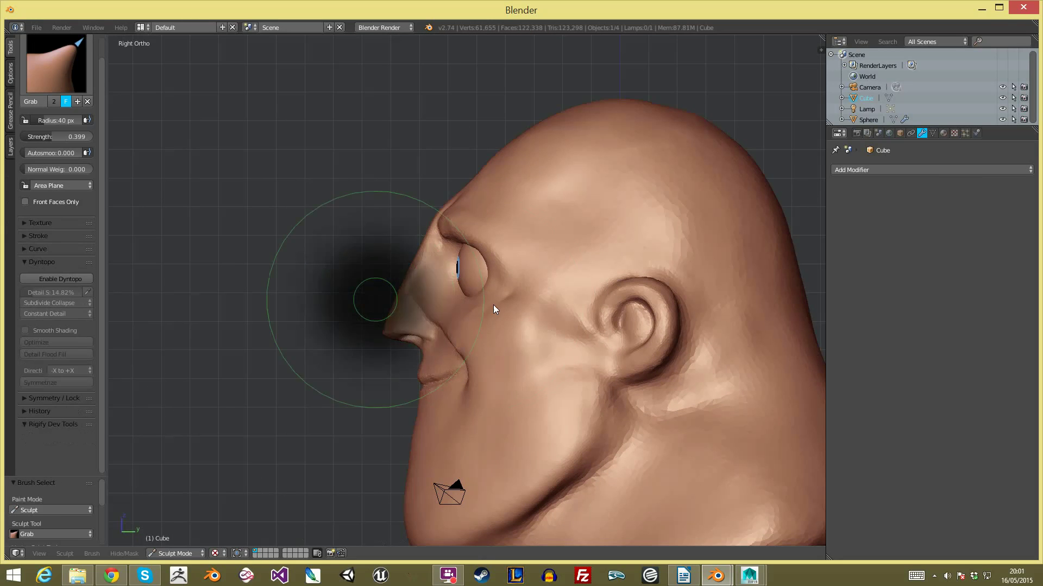
pyautogui.click(492, 303)
pyautogui.moveTo(392, 327); pyautogui.dragTo(403, 330)
pyautogui.press('f')
pyautogui.click(348, 317)
pyautogui.moveTo(407, 308); pyautogui.dragTo(397, 308)
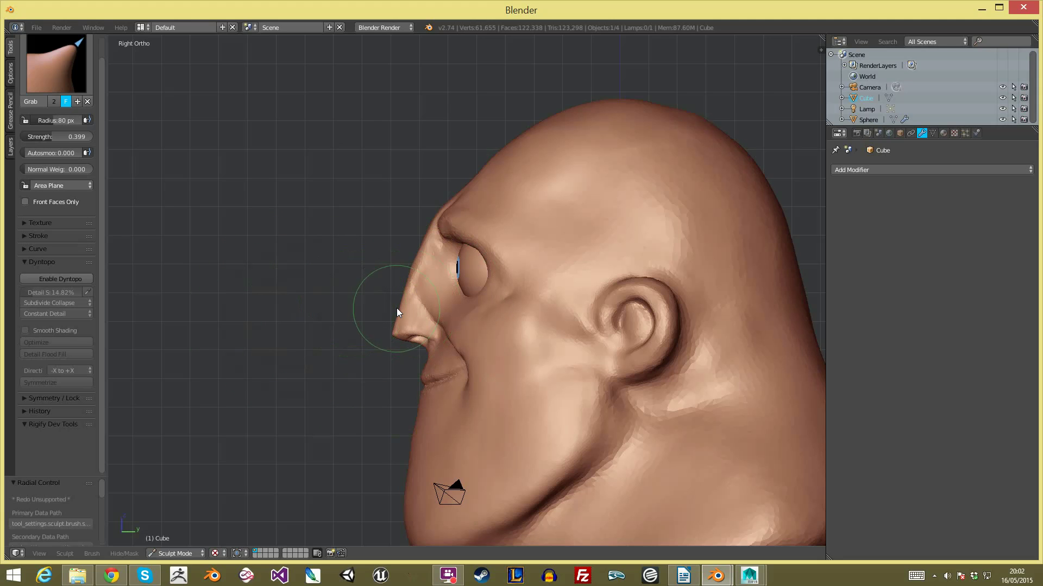
# Step: Refine the nose profile with a resized Grab brush and hide the grid and camera overlays in the 3D view
pyautogui.press('f')
pyautogui.click(408, 331)
pyautogui.press('f')
pyautogui.click(399, 313)
pyautogui.press('n')
pyautogui.click(780, 421)
pyautogui.press('n')
# Step: Set the Grab brush radius to 65 px and adjust the profile between the nose bridge and brow
pyautogui.press('f')
pyautogui.click(420, 250)
pyautogui.press('f')
pyautogui.click(441, 234)
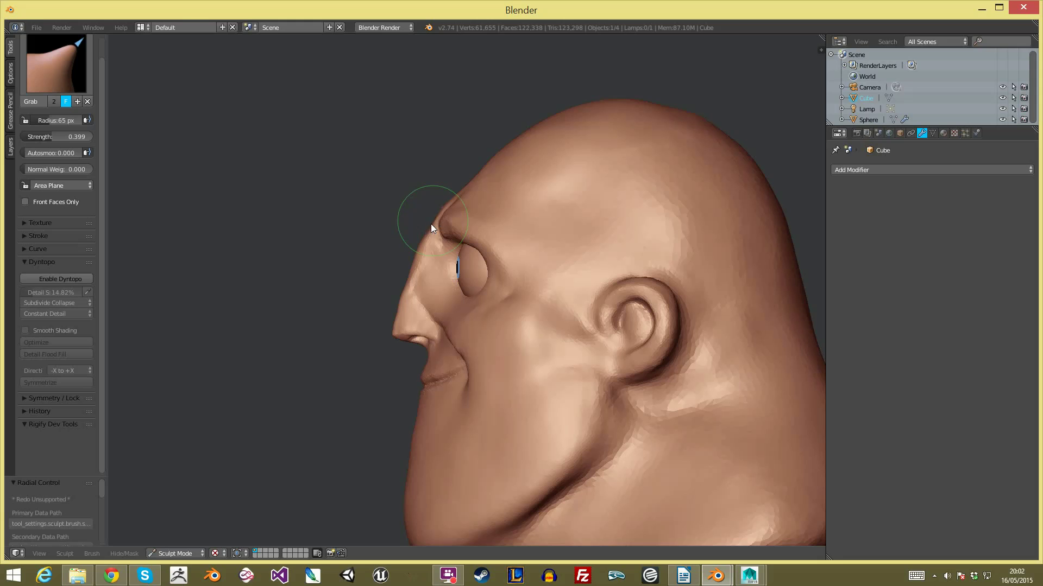
# Step: Adjust the curve of the brow ridge from above with the Grab brush, starting at a 114 px radius
pyautogui.moveTo(435, 230)
pyautogui.mouseDown(button='middle')
pyautogui.moveTo(492, 317)
pyautogui.moveTo(544, 333)
pyautogui.mouseUp(button='middle')
pyautogui.press('f')
pyautogui.click(437, 297)
pyautogui.moveTo(428, 299); pyautogui.dragTo(399, 294, button='middle')
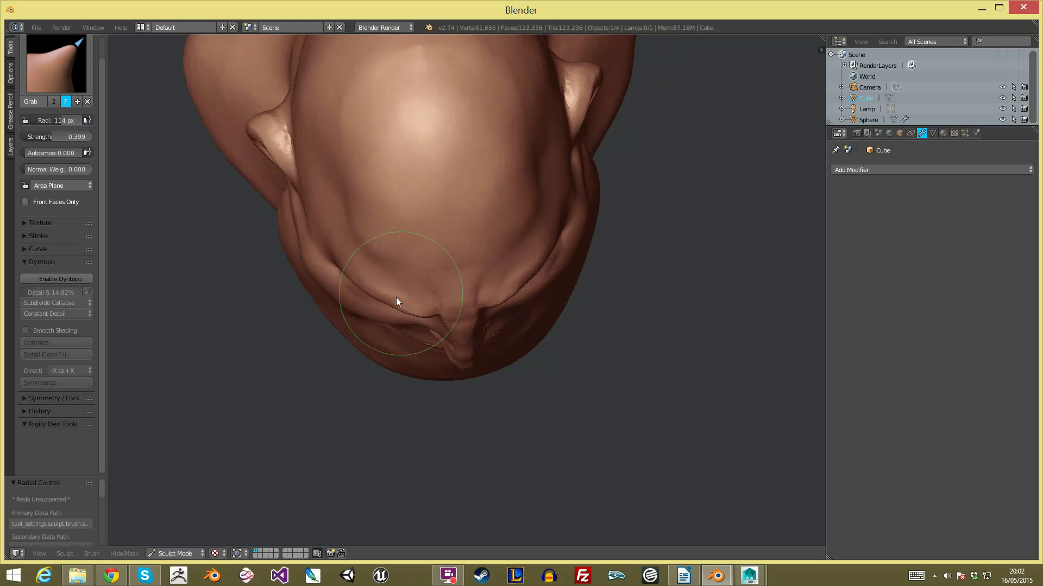
pyautogui.press('f')
pyautogui.moveTo(386, 308); pyautogui.dragTo(389, 312)
pyautogui.click(368, 305)
# Step: Nudge the eyebrow above the eye using the Grab brush at a 103 px radius and check it from the side
pyautogui.moveTo(500, 408); pyautogui.dragTo(590, 304, button='middle')
pyautogui.scroll(-3, 602, 375)
pyautogui.scroll(5, 491, 213)
pyautogui.moveTo(491, 213); pyautogui.dragTo(368, 240, button='middle')
pyautogui.press('f')
pyautogui.click(412, 242)
pyautogui.moveTo(396, 242); pyautogui.dragTo(398, 239)
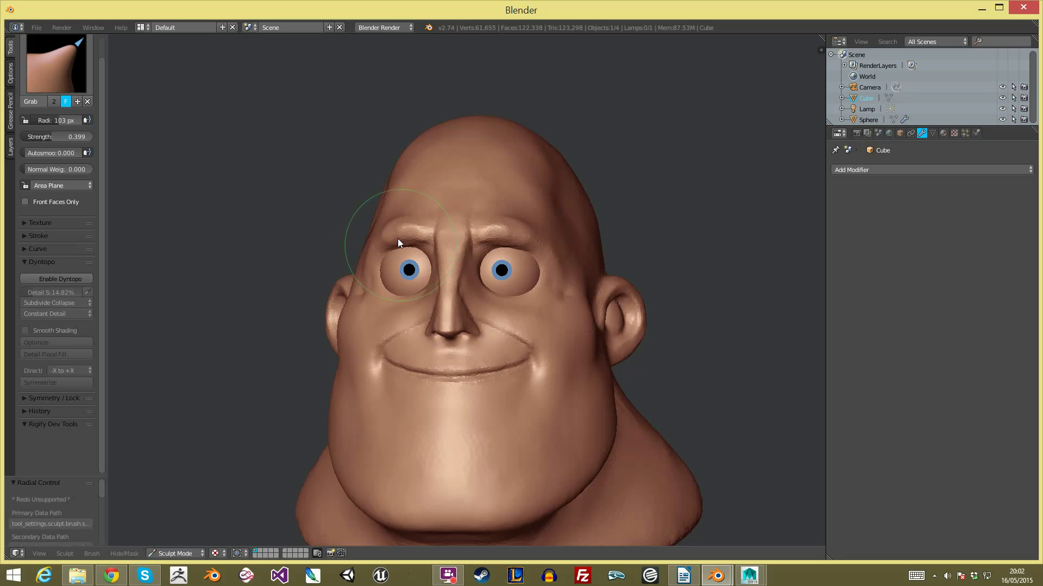
pyautogui.moveTo(387, 246); pyautogui.dragTo(420, 245, button='middle')
pyautogui.click(82, 79)
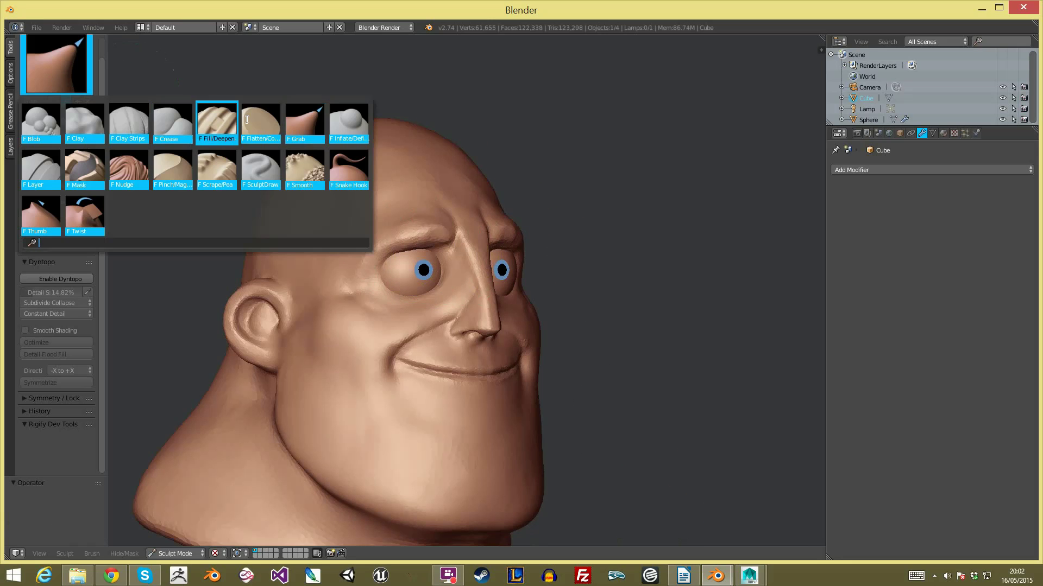
pyautogui.click(116, 120)
pyautogui.scroll(4, 422, 281)
pyautogui.press('f')
pyautogui.click(310, 217)
pyautogui.moveTo(311, 217)
pyautogui.keyDown('shift'); pyautogui.mouseDown(button='middle')
pyautogui.moveTo(461, 214)
pyautogui.moveTo(430, 178)
pyautogui.mouseUp(button='middle'); pyautogui.keyUp('shift')
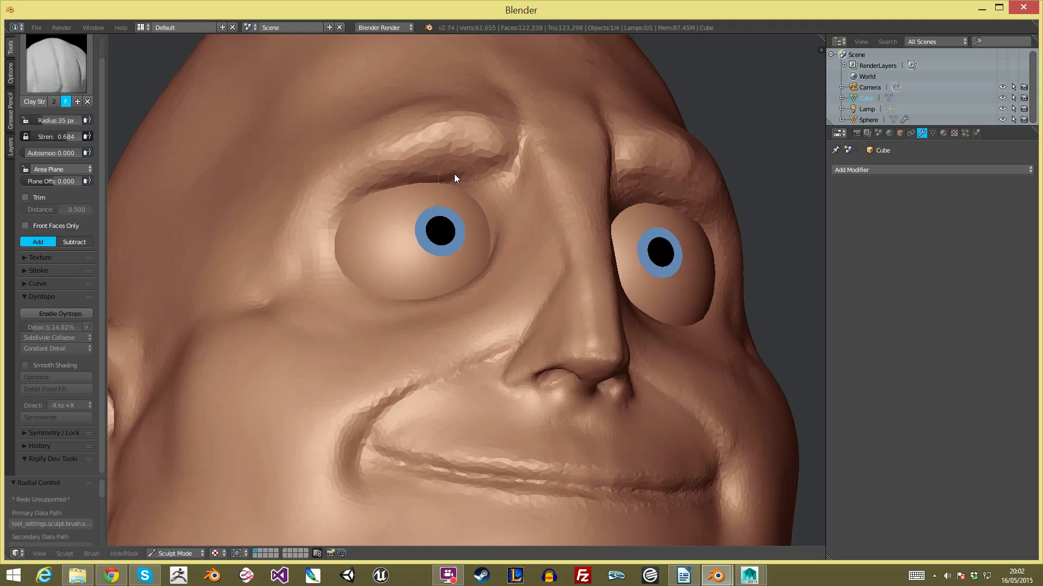
pyautogui.scroll(-2, 449, 232)
pyautogui.moveTo(449, 232); pyautogui.dragTo(405, 230, button='middle')
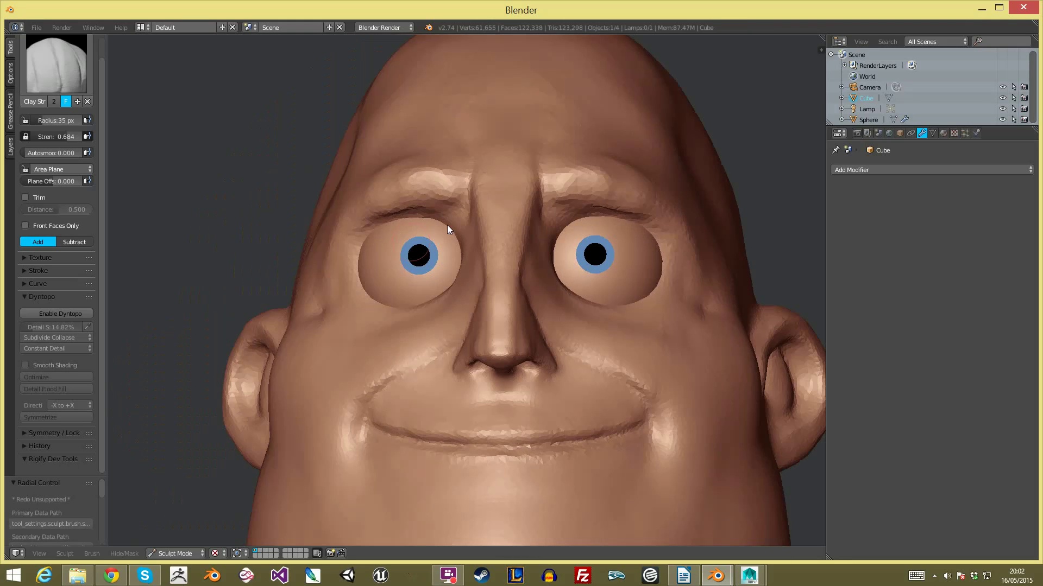
# Step: Pull the inner brow area upward with the Grab brush at a 200 px radius
pyautogui.press('g')
pyautogui.press('f')
pyautogui.click(550, 221)
pyautogui.scroll(-2, 481, 207)
pyautogui.moveTo(512, 258); pyautogui.dragTo(444, 231, button='middle')
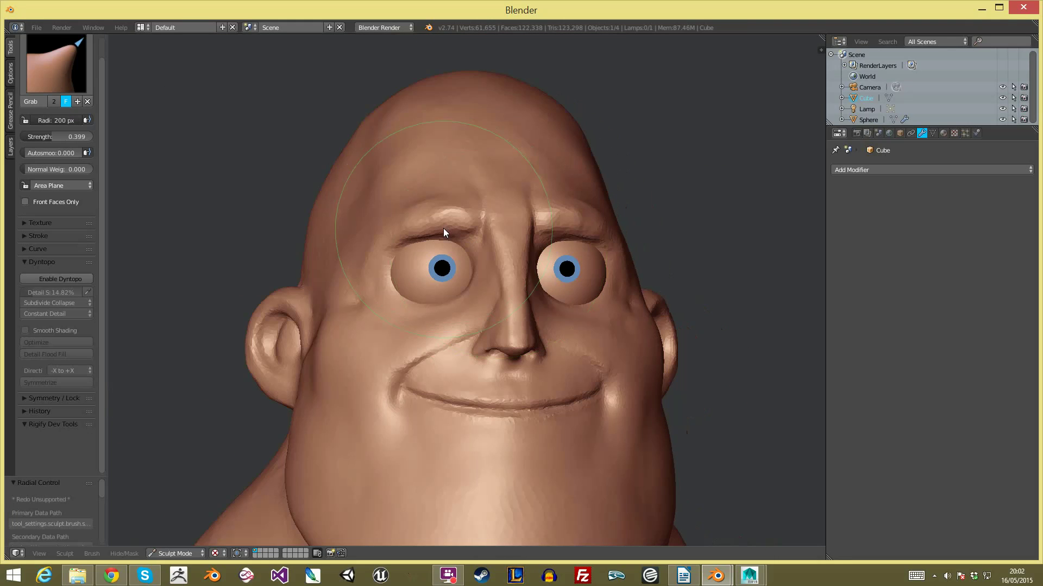
pyautogui.moveTo(476, 212); pyautogui.dragTo(472, 199)
pyautogui.moveTo(481, 196); pyautogui.dragTo(517, 197, button='middle')
pyautogui.press('f')
pyautogui.click(528, 194)
# Step: Shape the inner ends of the eyebrows with the Grab brush at a 110 px radius
pyautogui.moveTo(455, 214)
pyautogui.mouseDown(button='middle')
pyautogui.moveTo(493, 268)
pyautogui.moveTo(461, 223)
pyautogui.mouseUp(button='middle')
pyautogui.press('f')
pyautogui.click(442, 237)
pyautogui.press('f')
pyautogui.click(467, 234)
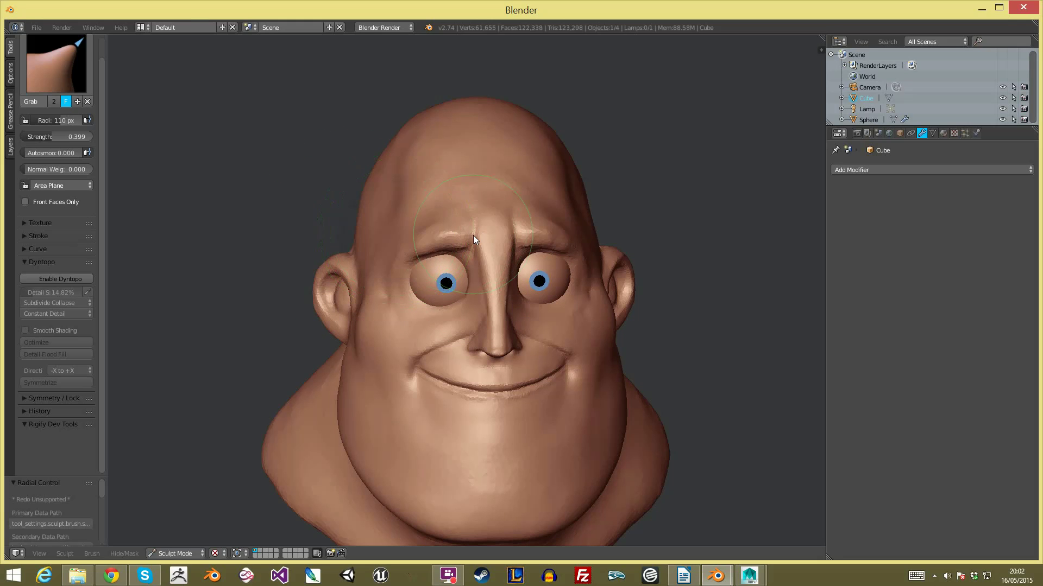
# Step: Nudge the inner eyebrow beside the nose bridge slightly downward with a 103 px Grab brush
pyautogui.moveTo(493, 292); pyautogui.dragTo(526, 332, button='middle')
pyautogui.press('f')
pyautogui.click(545, 324)
pyautogui.scroll(-1, 516, 355)
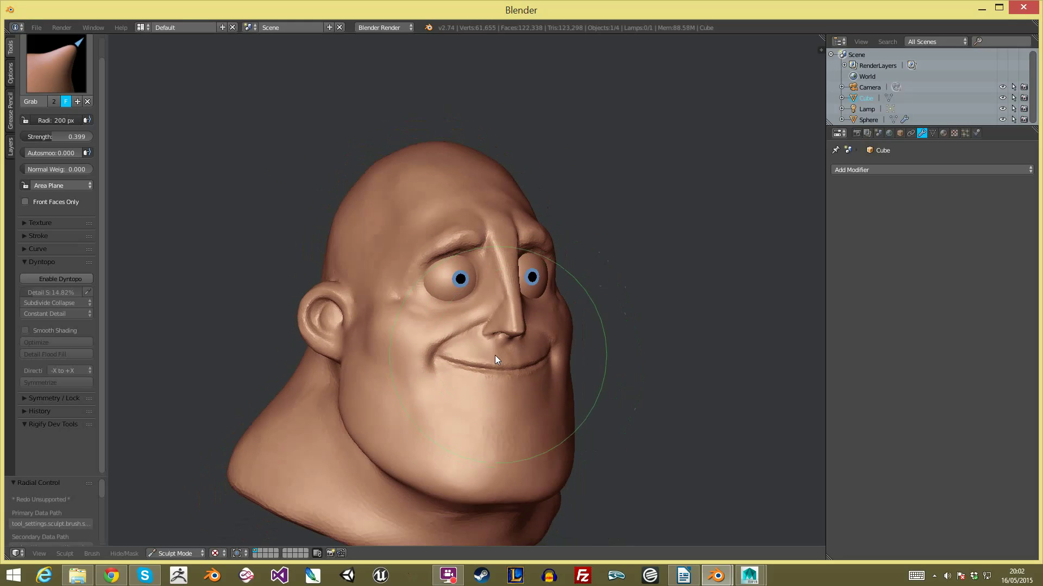
pyautogui.press('f')
pyautogui.click(464, 297)
pyautogui.moveTo(472, 234); pyautogui.dragTo(475, 263, button='middle')
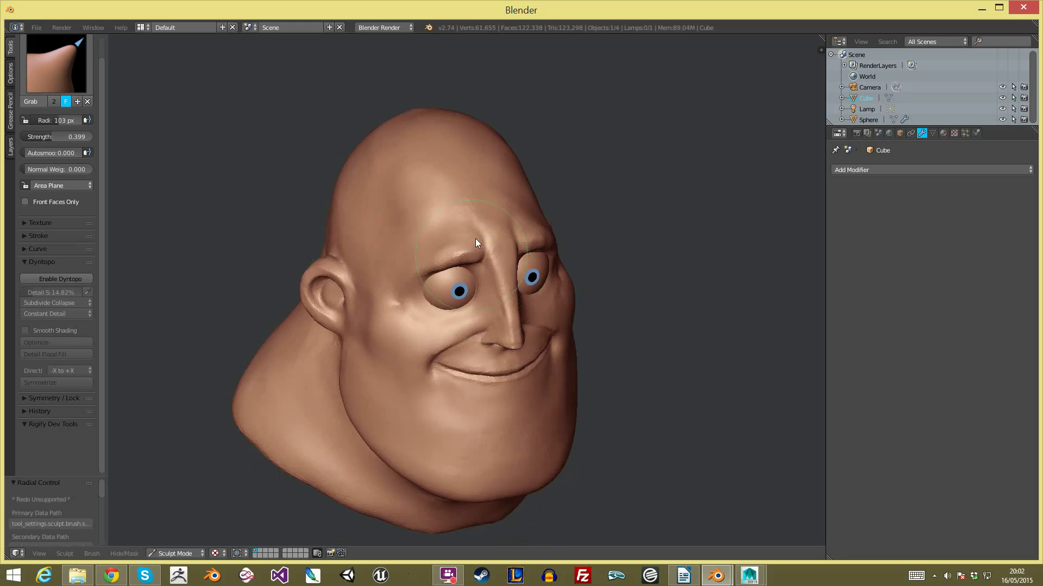
pyautogui.moveTo(490, 254); pyautogui.dragTo(491, 256)
pyautogui.moveTo(483, 258); pyautogui.dragTo(479, 242, button='middle')
# Step: Fine-tune the inner eyebrow corner with the Grab brush at a 59 px radius and check the head at an angle
pyautogui.press('f')
pyautogui.click(455, 244)
pyautogui.moveTo(478, 251); pyautogui.dragTo(481, 248)
pyautogui.scroll(-3, 565, 348)
pyautogui.moveTo(584, 365); pyautogui.dragTo(525, 296, button='middle')
pyautogui.scroll(4, 478, 253)
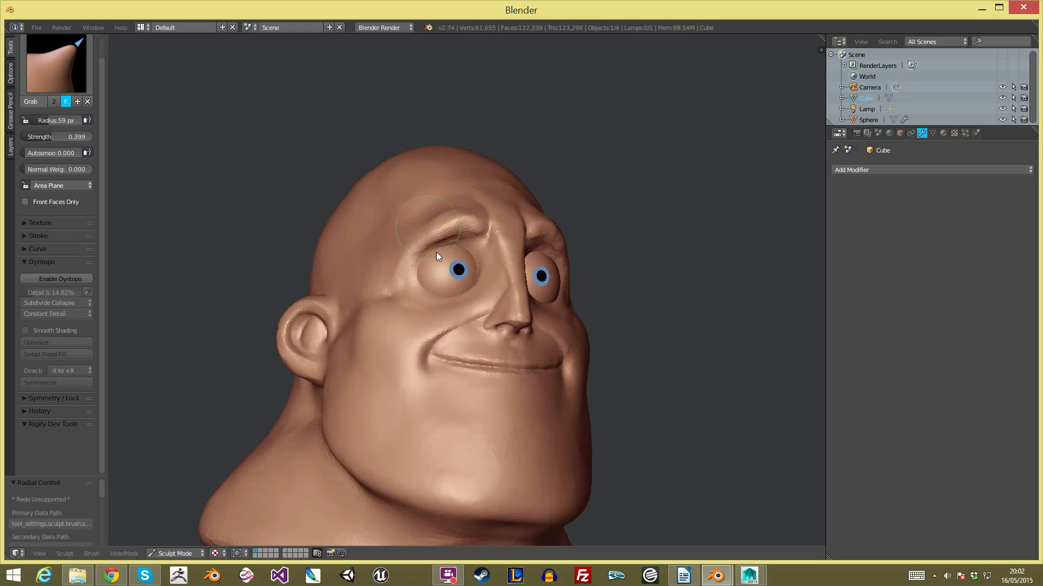
pyautogui.click(61, 91)
pyautogui.click(132, 122)
pyautogui.scroll(4, 434, 252)
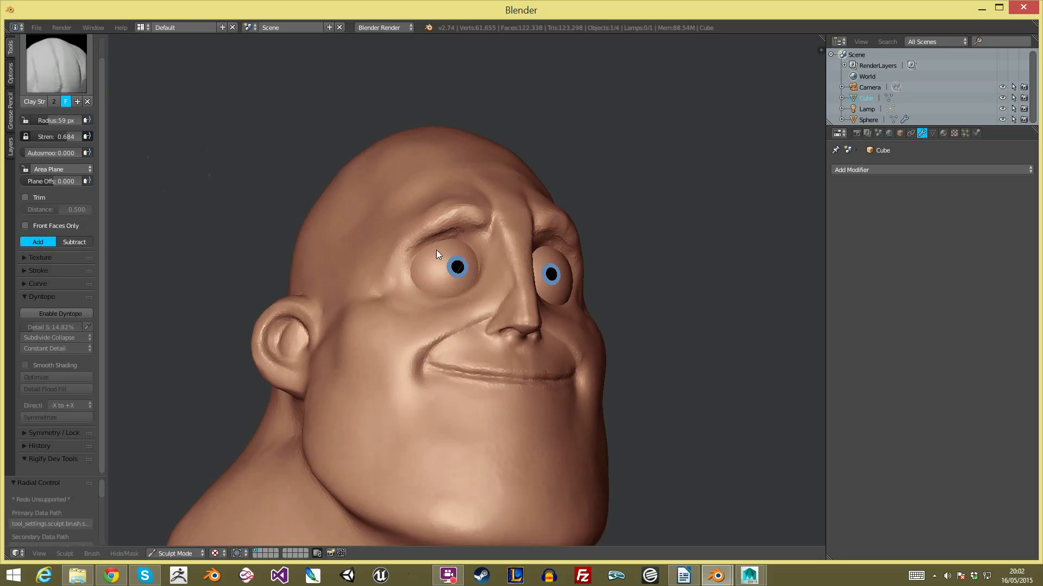
pyautogui.scroll(-1, 466, 231)
pyautogui.moveTo(471, 255); pyautogui.dragTo(476, 276, button='middle')
pyautogui.scroll(2, 451, 255)
pyautogui.press('f')
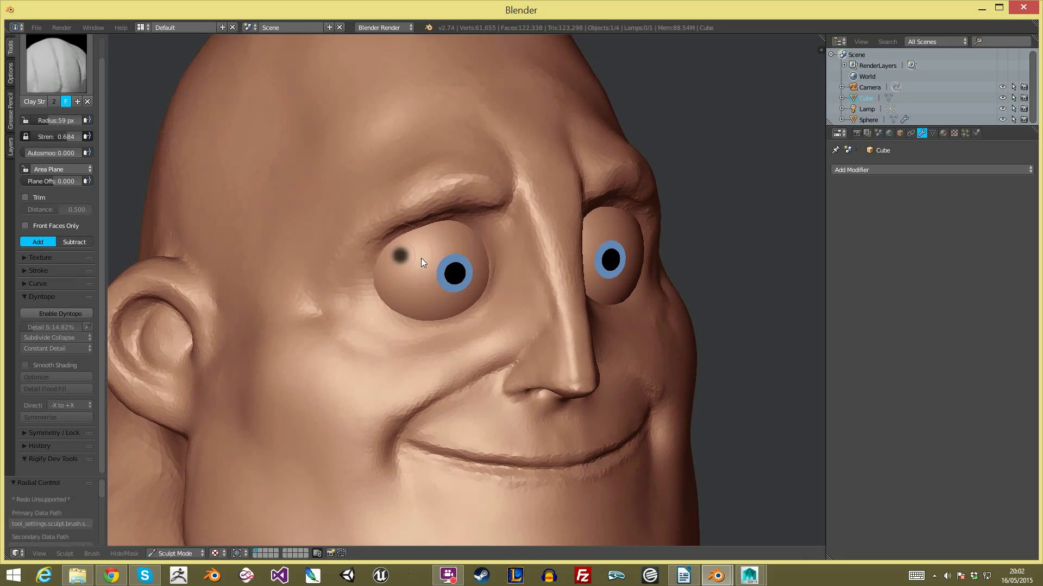
pyautogui.click(415, 256)
pyautogui.scroll(-2, 488, 326)
pyautogui.scroll(-1, 522, 365)
# Step: Adjust the facial forms with the Grab brush at a 133 px radius and check the head from front and three-quarter angles
pyautogui.press('g')
pyautogui.press('f')
pyautogui.click(527, 356)
pyautogui.press('f')
pyautogui.click(533, 358)
pyautogui.press('KP_1')
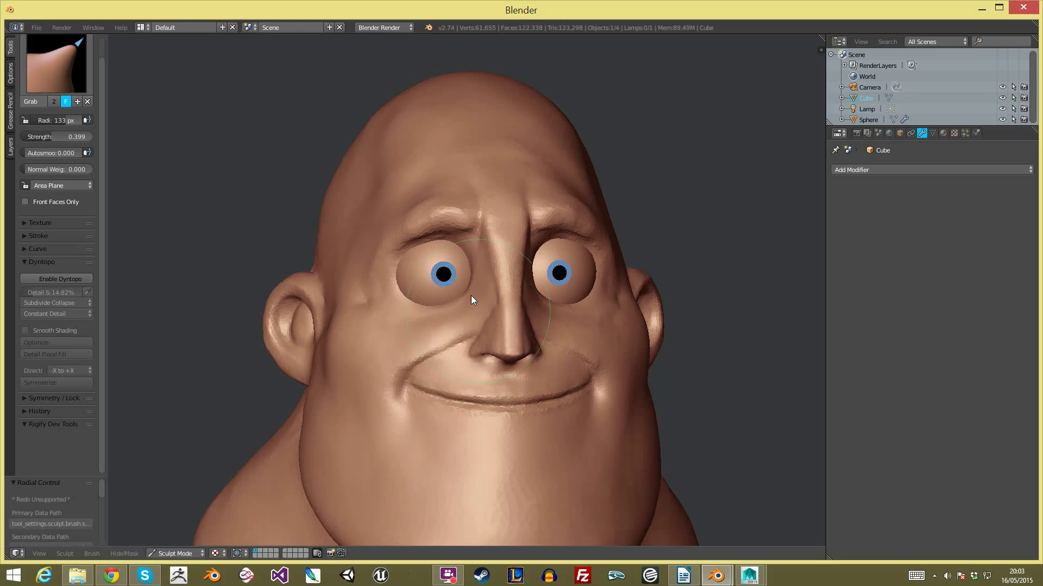
pyautogui.scroll(-3, 471, 340)
pyautogui.moveTo(467, 368); pyautogui.dragTo(499, 365, button='middle')
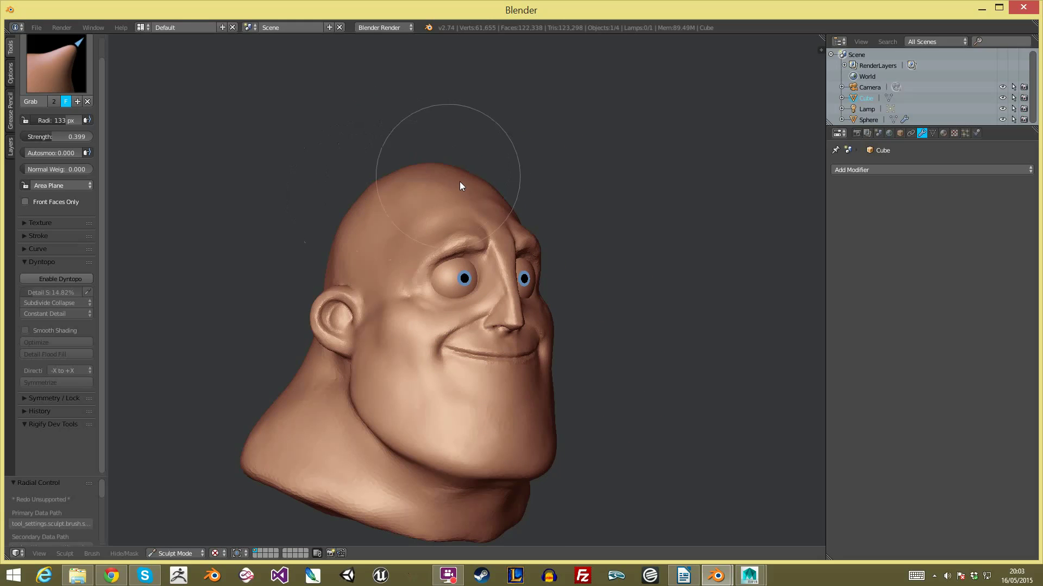
# Step: Add a Clay Strips stroke along the outer upper edge of the eye socket at a 29 px radius
pyautogui.scroll(5, 496, 191)
pyautogui.click(56, 65)
pyautogui.click(131, 124)
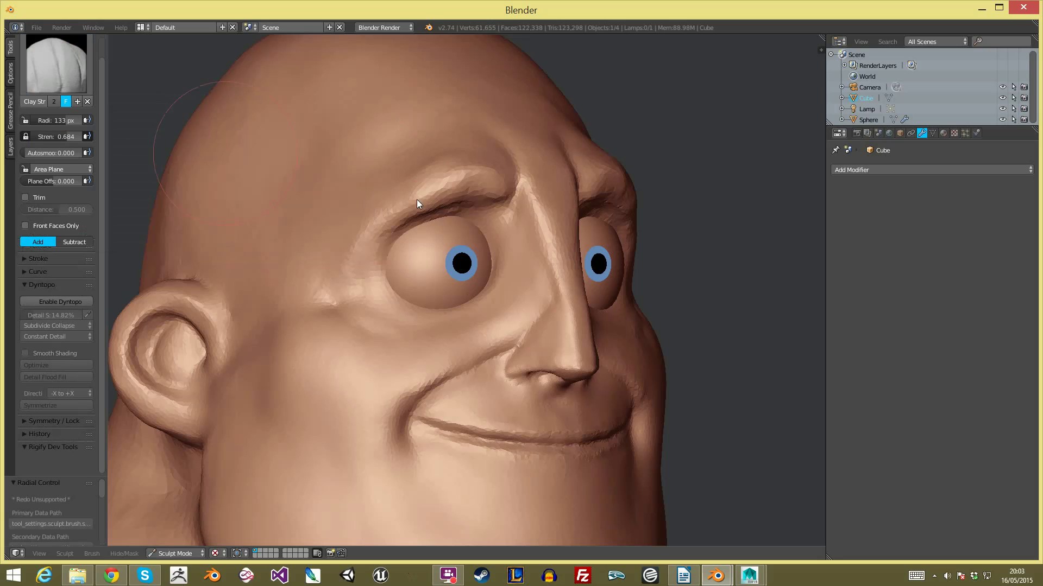
pyautogui.scroll(4, 388, 232)
pyautogui.press('f')
pyautogui.click(311, 206)
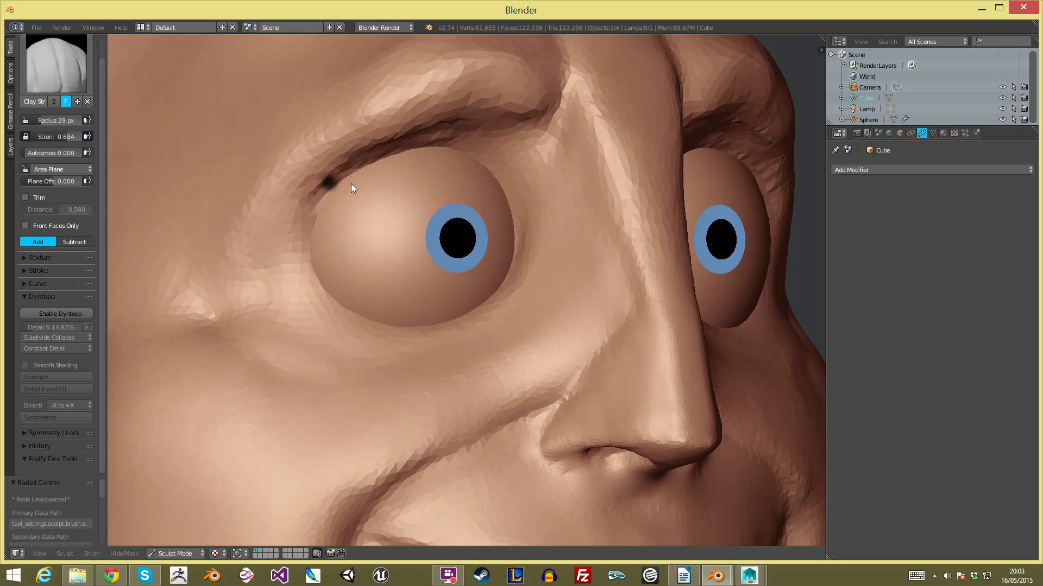
pyautogui.moveTo(387, 151); pyautogui.dragTo(315, 181)
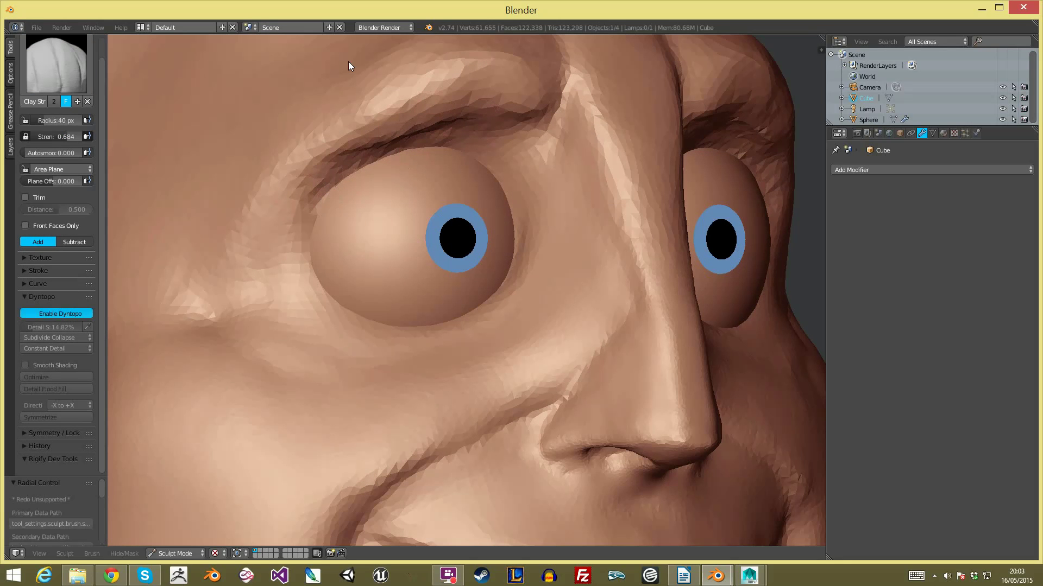
# Step: Enable Dyntopo and build up the upper eyelid around the eyeball with Clay Strips strokes
pyautogui.hotkey('ctrl', 'd')
pyautogui.click(415, 135)
pyautogui.moveTo(406, 130); pyautogui.dragTo(309, 165)
pyautogui.moveTo(395, 113)
pyautogui.mouseDown()
pyautogui.moveTo(260, 245)
pyautogui.moveTo(407, 175)
pyautogui.mouseUp()
pyautogui.moveTo(294, 225); pyautogui.dragTo(435, 159)
pyautogui.moveTo(359, 187)
pyautogui.mouseDown()
pyautogui.moveTo(453, 160)
pyautogui.moveTo(497, 174)
pyautogui.moveTo(552, 219)
pyautogui.moveTo(472, 152)
pyautogui.moveTo(571, 220)
pyautogui.mouseUp()
pyautogui.moveTo(568, 217); pyautogui.dragTo(378, 261, button='middle')
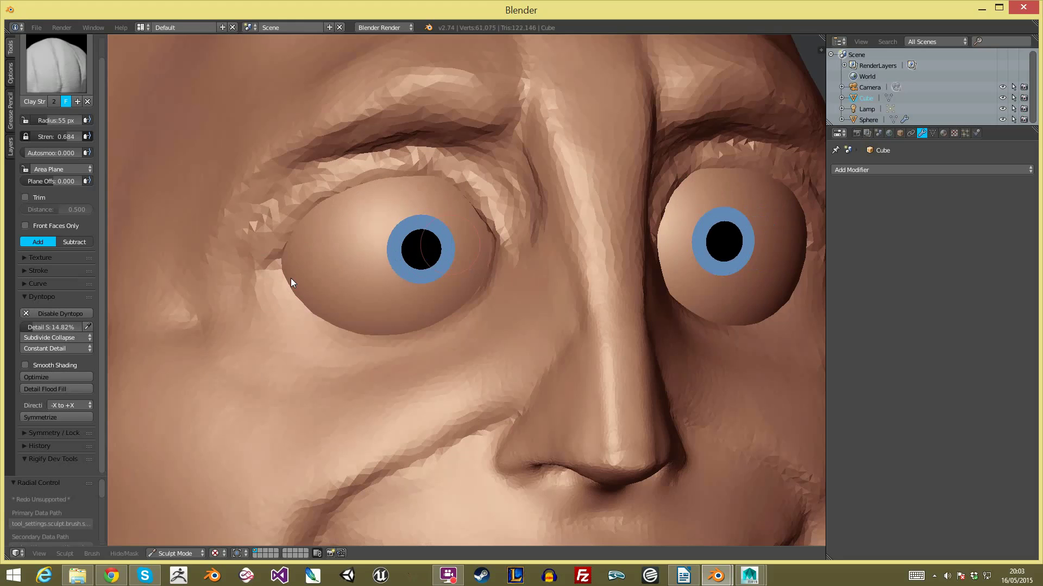
# Step: Build up the lower eyelid with Clay Strips and add clay near the inner eye corner at a 42 px radius
pyautogui.moveTo(260, 270)
pyautogui.mouseDown()
pyautogui.moveTo(262, 279)
pyautogui.moveTo(472, 325)
pyautogui.moveTo(491, 262)
pyautogui.moveTo(473, 307)
pyautogui.moveTo(496, 300)
pyautogui.mouseUp()
pyautogui.scroll(-6, 491, 299)
pyautogui.moveTo(491, 298)
pyautogui.mouseDown(button='middle')
pyautogui.moveTo(514, 292)
pyautogui.moveTo(529, 234)
pyautogui.mouseUp(button='middle')
pyautogui.scroll(3, 528, 230)
pyautogui.press('f')
pyautogui.click(530, 236)
pyautogui.moveTo(530, 237)
pyautogui.mouseDown()
pyautogui.moveTo(517, 212)
pyautogui.moveTo(532, 244)
pyautogui.mouseUp()
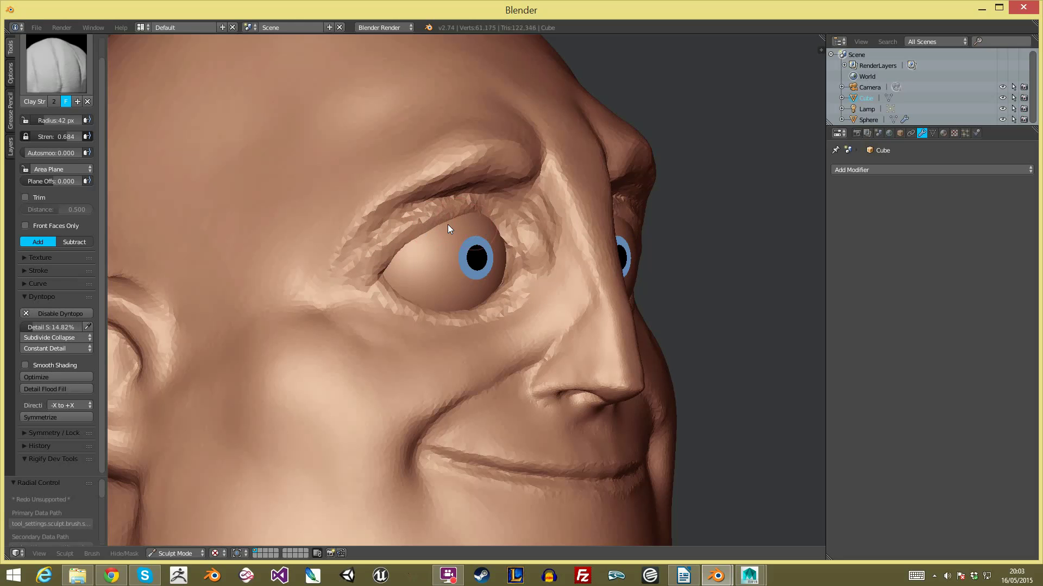
# Step: Thicken the upper eyelid and the outer corner of the eye with further Clay Strips strokes
pyautogui.moveTo(464, 220); pyautogui.dragTo(470, 223)
pyautogui.moveTo(480, 227); pyautogui.dragTo(437, 224, button='middle')
pyautogui.moveTo(460, 237); pyautogui.dragTo(413, 224)
pyautogui.moveTo(345, 285)
pyautogui.mouseDown()
pyautogui.moveTo(393, 309)
pyautogui.moveTo(464, 308)
pyautogui.moveTo(428, 314)
pyautogui.moveTo(313, 292)
pyautogui.moveTo(354, 310)
pyautogui.mouseUp()
pyautogui.scroll(-4, 387, 296)
pyautogui.moveTo(389, 298); pyautogui.dragTo(421, 291, button='middle')
pyautogui.scroll(4, 402, 272)
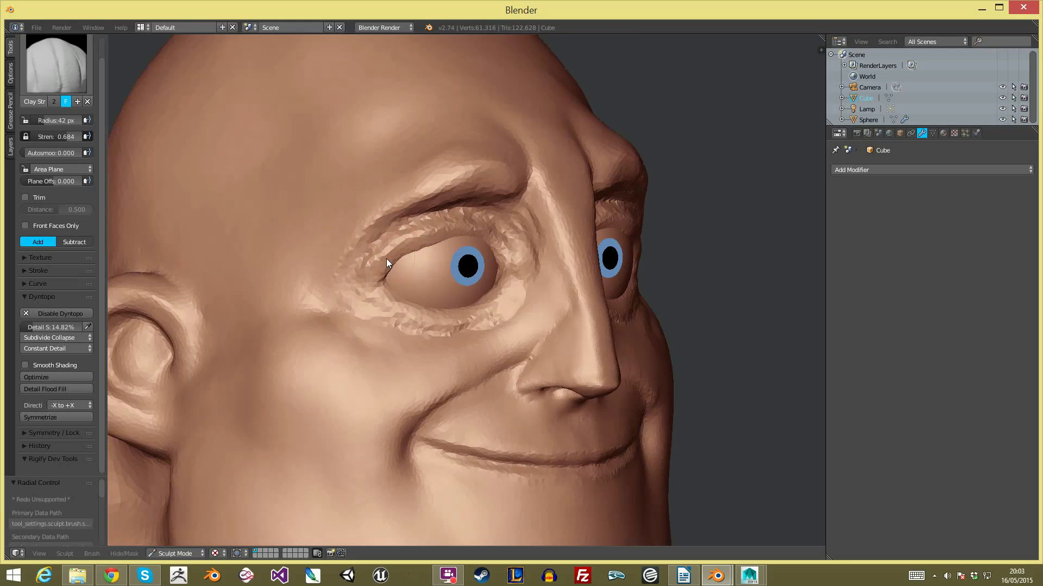
# Step: Reshape the upper eyelid around the eyeball from below with the Grab brush, reducing its radius to 112 px
pyautogui.press('g')
pyautogui.scroll(2, 444, 271)
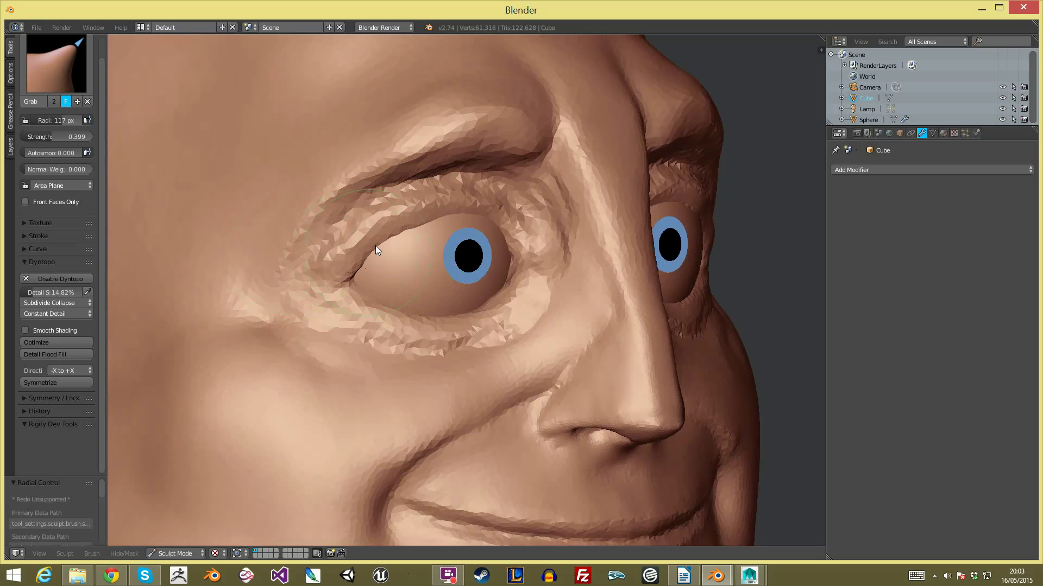
pyautogui.moveTo(411, 247); pyautogui.dragTo(344, 203, button='middle')
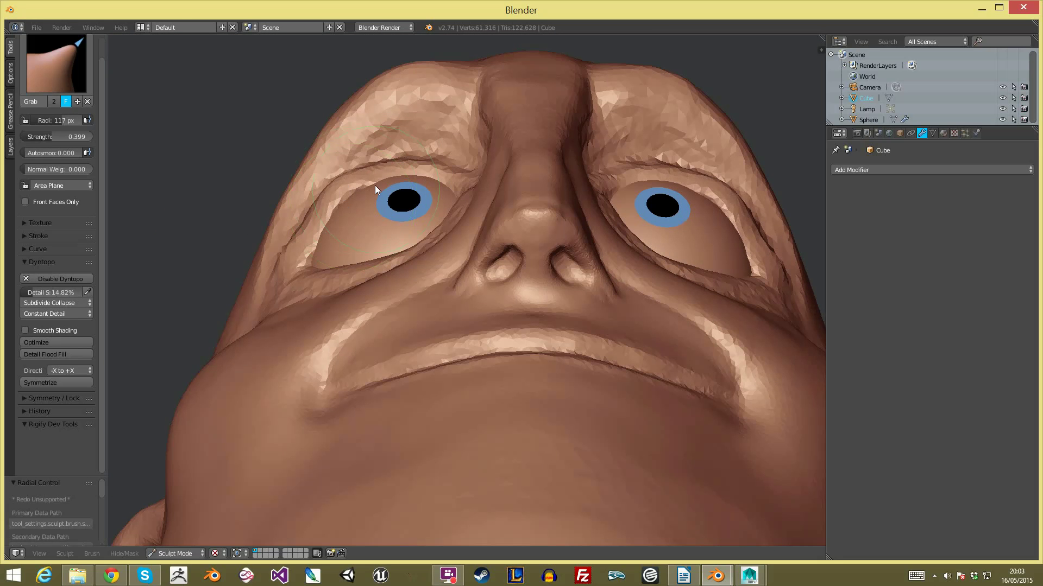
pyautogui.moveTo(448, 190)
pyautogui.mouseDown(button='middle')
pyautogui.moveTo(526, 198)
pyautogui.moveTo(533, 310)
pyautogui.moveTo(509, 286)
pyautogui.moveTo(536, 235)
pyautogui.moveTo(473, 173)
pyautogui.moveTo(478, 193)
pyautogui.mouseUp(button='middle')
pyautogui.press('f')
pyautogui.click(445, 194)
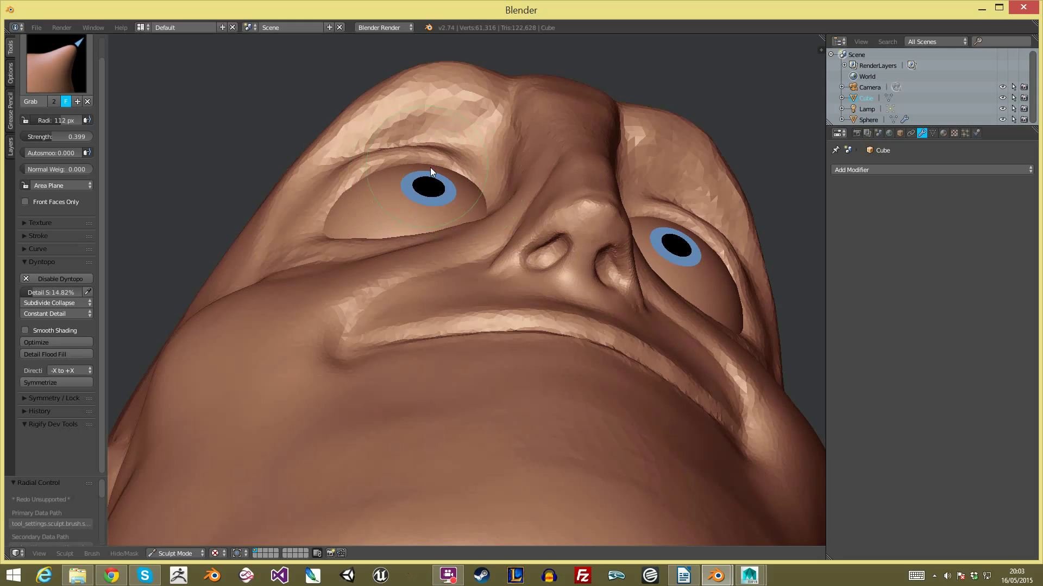
# Step: Refine how the eyelids wrap around the eyeball from above and from the side with the 112 px Grab brush
pyautogui.moveTo(476, 187); pyautogui.dragTo(496, 281, button='middle')
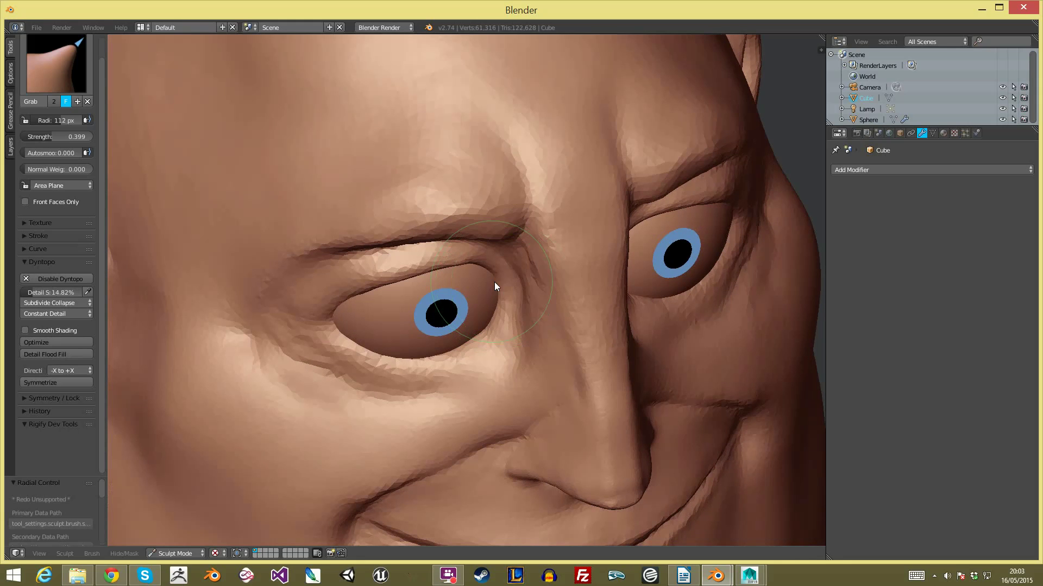
pyautogui.moveTo(506, 302)
pyautogui.mouseDown(button='middle')
pyautogui.moveTo(525, 333)
pyautogui.moveTo(554, 328)
pyautogui.moveTo(566, 300)
pyautogui.mouseUp(button='middle')
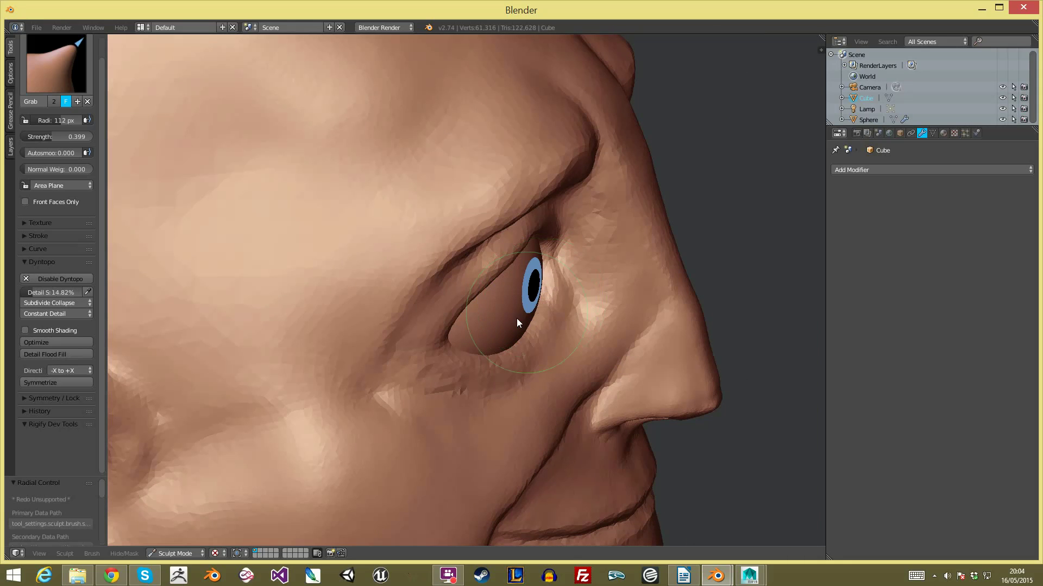
pyautogui.scroll(-5, 481, 349)
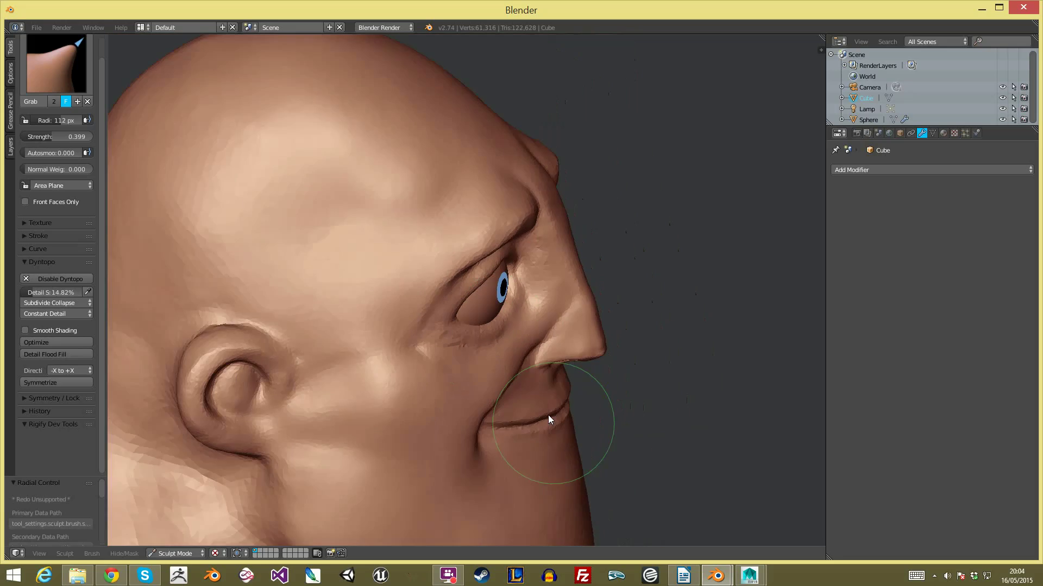
pyautogui.moveTo(558, 438); pyautogui.dragTo(412, 374, button='middle')
# Step: Adjust the eye area from the front with the Grab brush at a 177 px radius and return to Object Mode
pyautogui.scroll(3, 392, 276)
pyautogui.press('f')
pyautogui.click(448, 283)
pyautogui.scroll(-1, 418, 280)
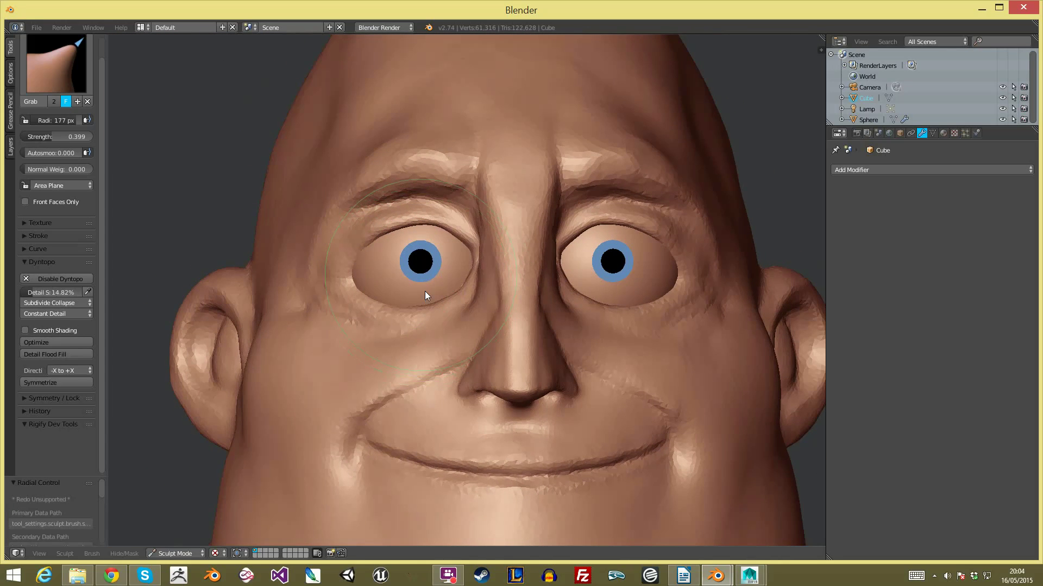
pyautogui.scroll(-2, 421, 275)
pyautogui.click(175, 553)
pyautogui.click(163, 540)
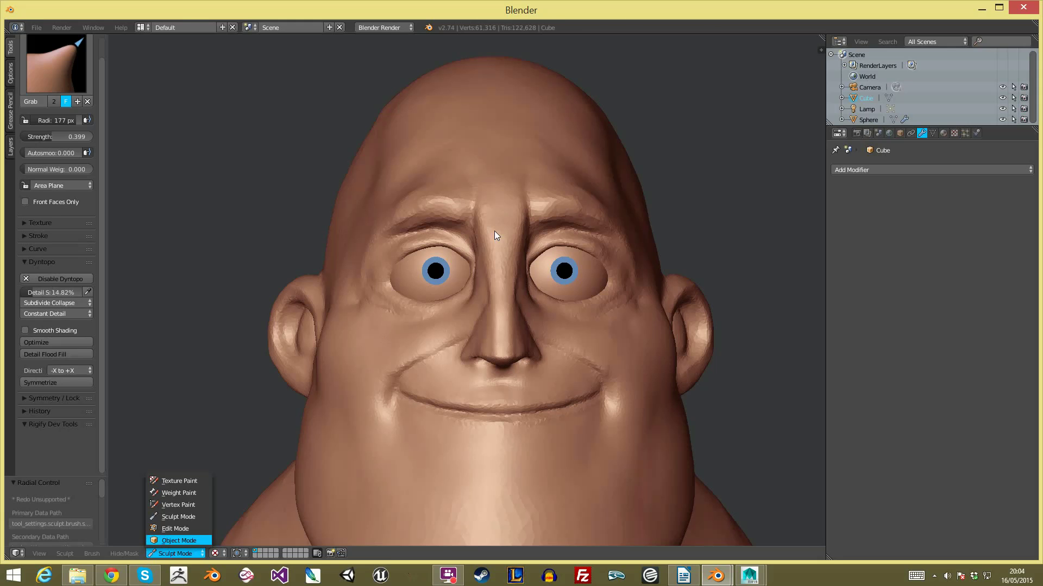
# Step: Reposition the mirrored eyeball inside the eye socket and scale it down slightly to a factor of 0.981
pyautogui.rightClick(572, 269)
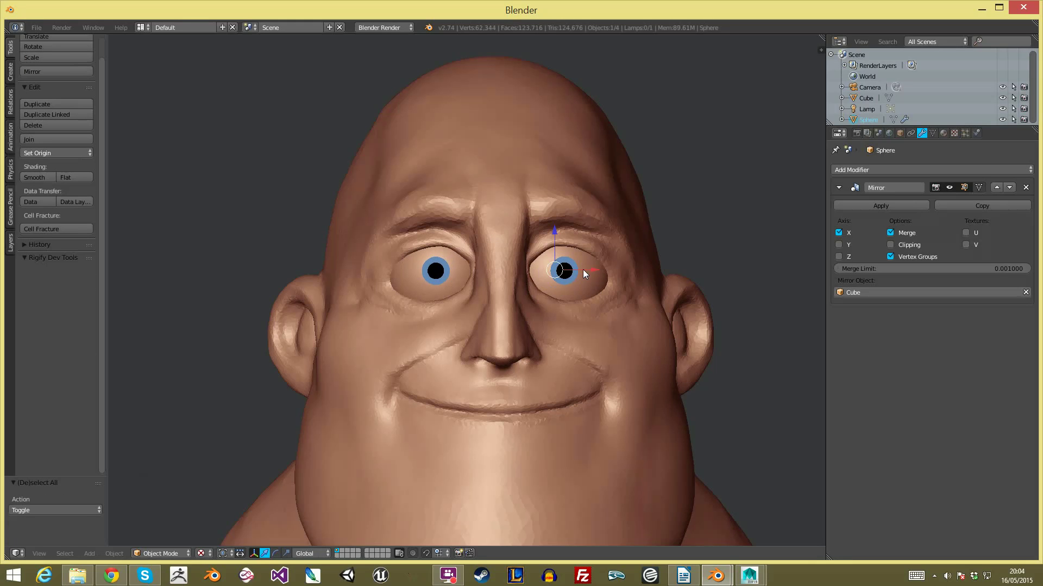
pyautogui.press('g')
pyautogui.click(605, 292)
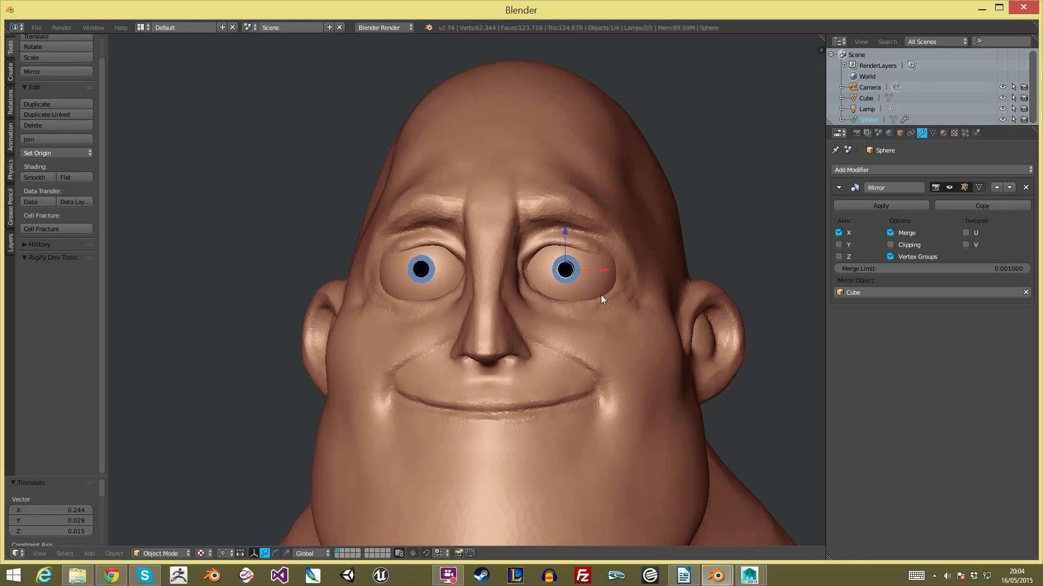
pyautogui.press('KP_3')
pyautogui.press('KP_1')
pyautogui.press('s')
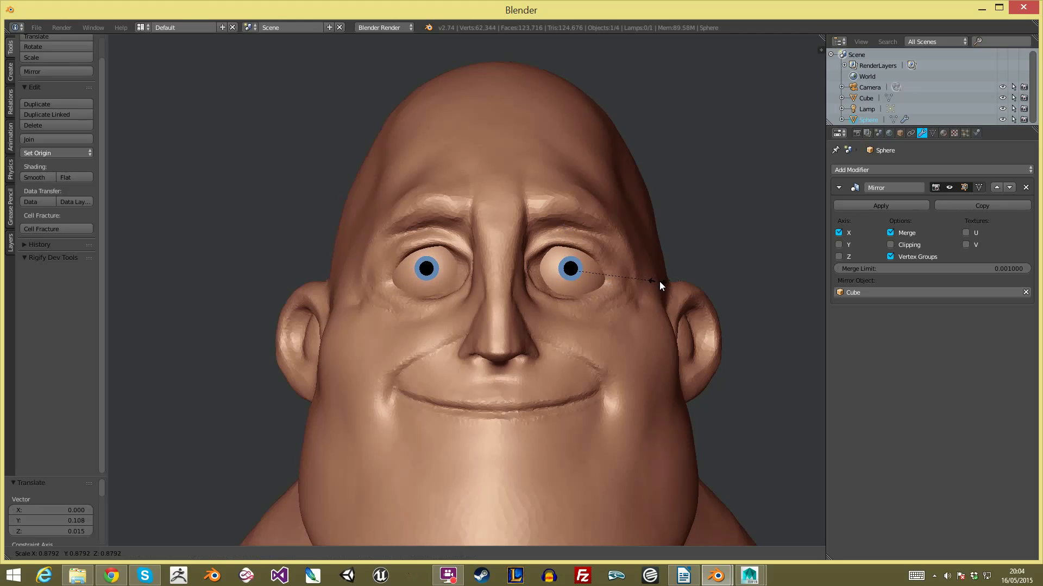
pyautogui.click(667, 283)
pyautogui.press('g')
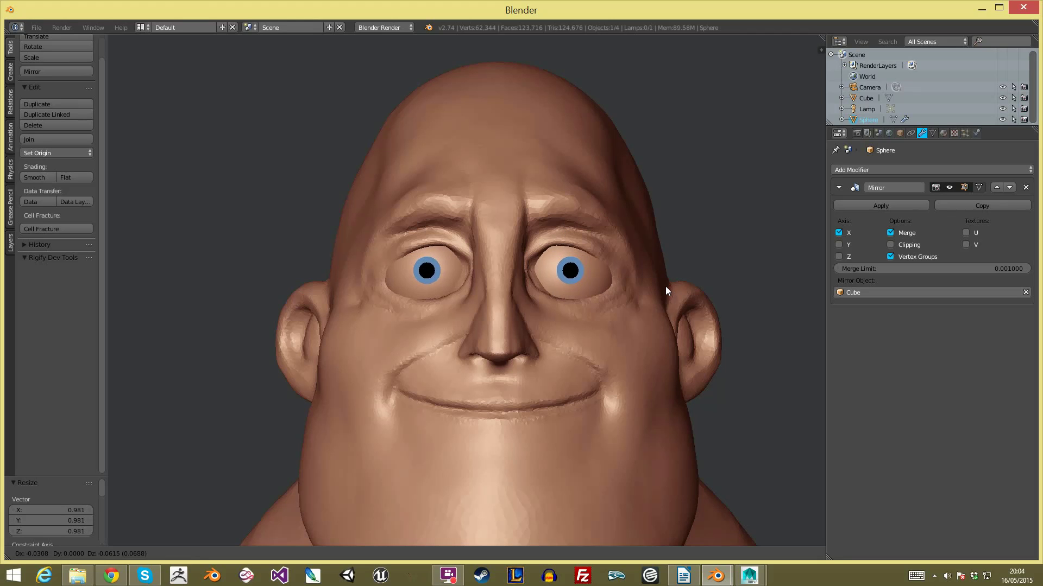
pyautogui.click(666, 286)
# Step: Nudge the mirrored eyeball slightly inward toward the nose and deselect it
pyautogui.press('a')
pyautogui.scroll(-3, 639, 264)
pyautogui.rightClick(534, 310)
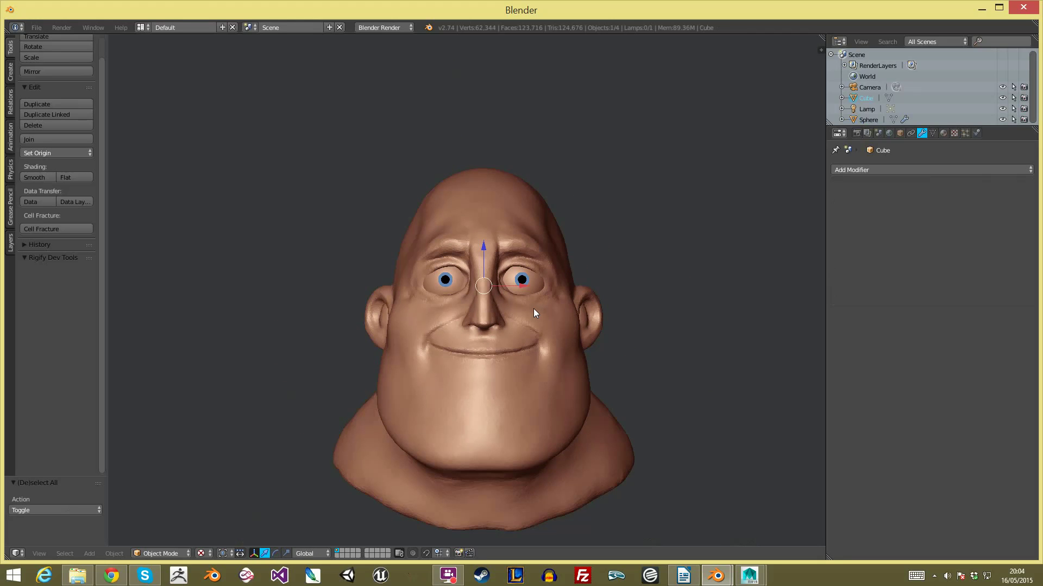
pyautogui.scroll(2, 622, 244)
pyautogui.rightClick(582, 254)
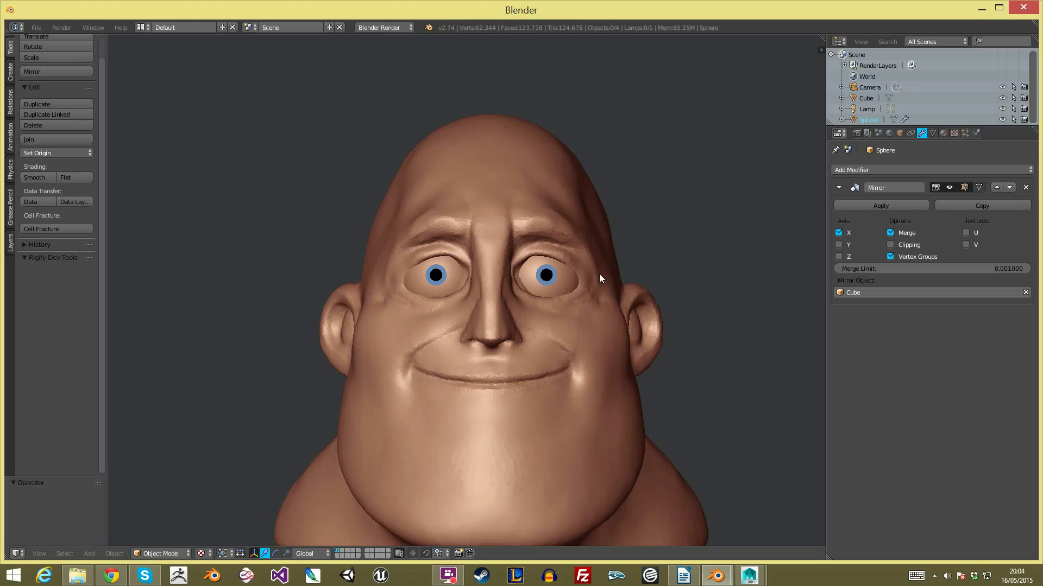
pyautogui.press('a')
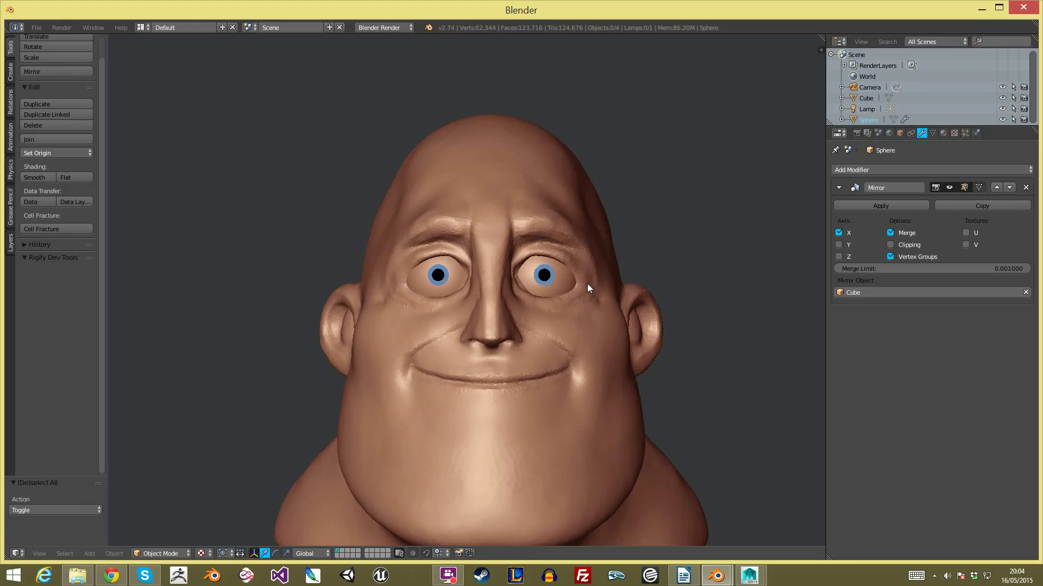
# Step: Darken the diffuse colour of the iris material Material.001 to RGB 0.059, 0.116, 0.208
pyautogui.click(943, 133)
pyautogui.click(897, 185)
pyautogui.click(858, 348)
pyautogui.moveTo(923, 249); pyautogui.dragTo(925, 244)
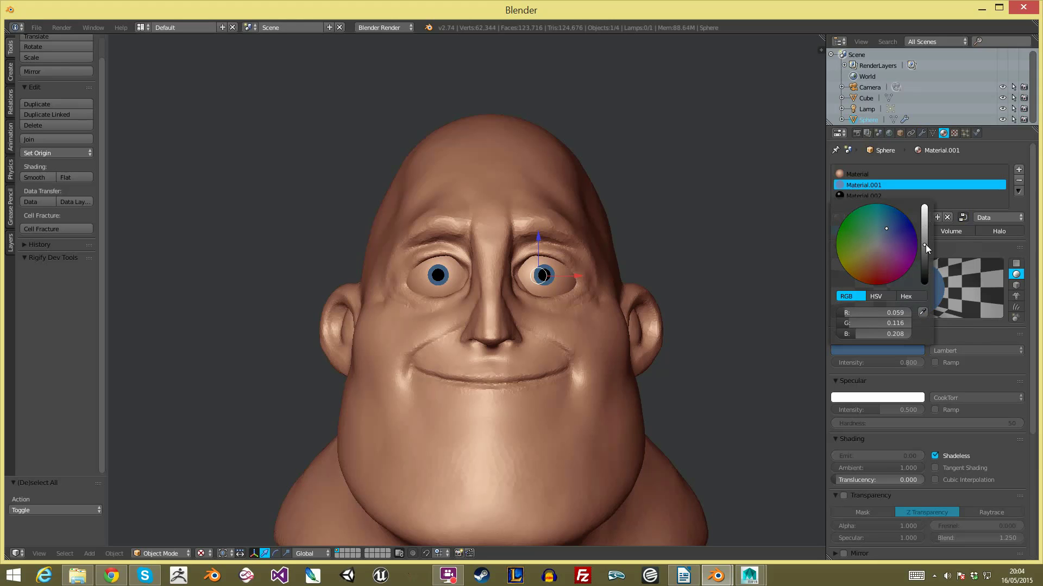
# Step: Return the head to Sculpt Mode and pull in the inner eye corner with the Grab brush, reducing its radius to 77 px
pyautogui.rightClick(590, 316)
pyautogui.click(162, 554)
pyautogui.click(158, 514)
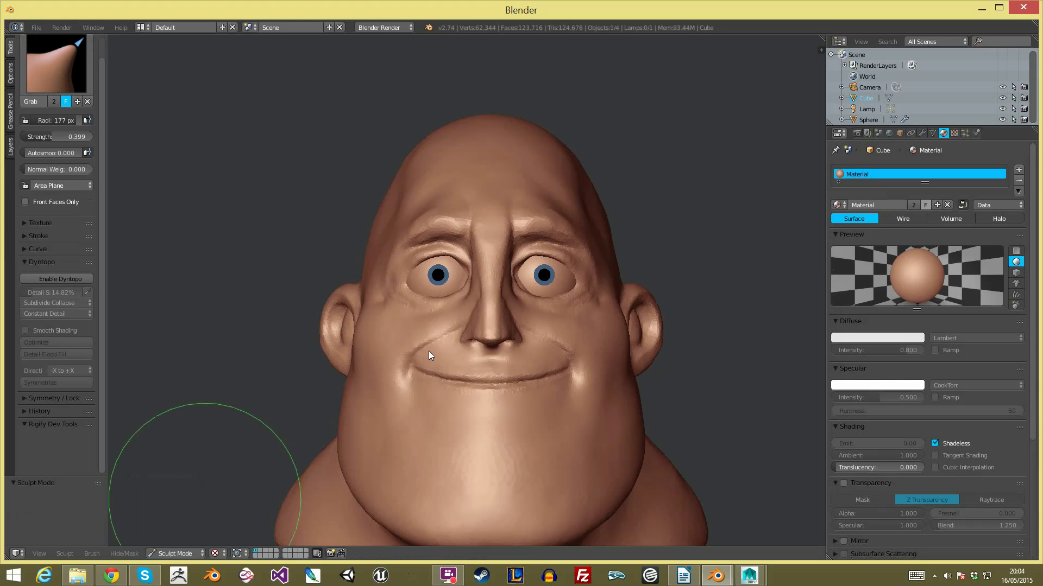
pyautogui.scroll(2, 430, 291)
pyautogui.click(383, 262)
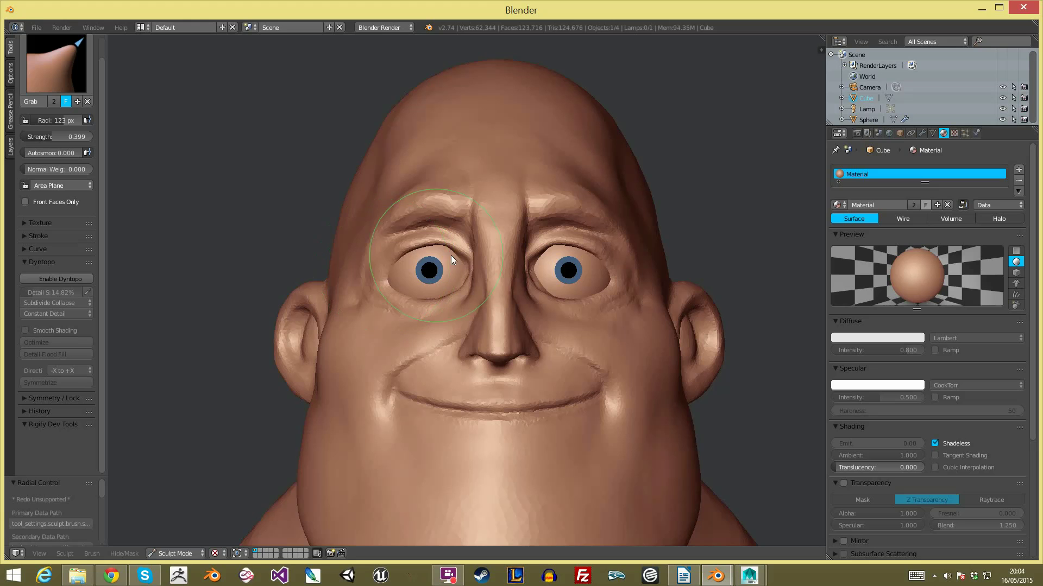
pyautogui.moveTo(465, 259)
pyautogui.mouseDown()
pyautogui.moveTo(455, 262)
pyautogui.moveTo(451, 245)
pyautogui.moveTo(431, 245)
pyautogui.moveTo(437, 251)
pyautogui.mouseUp()
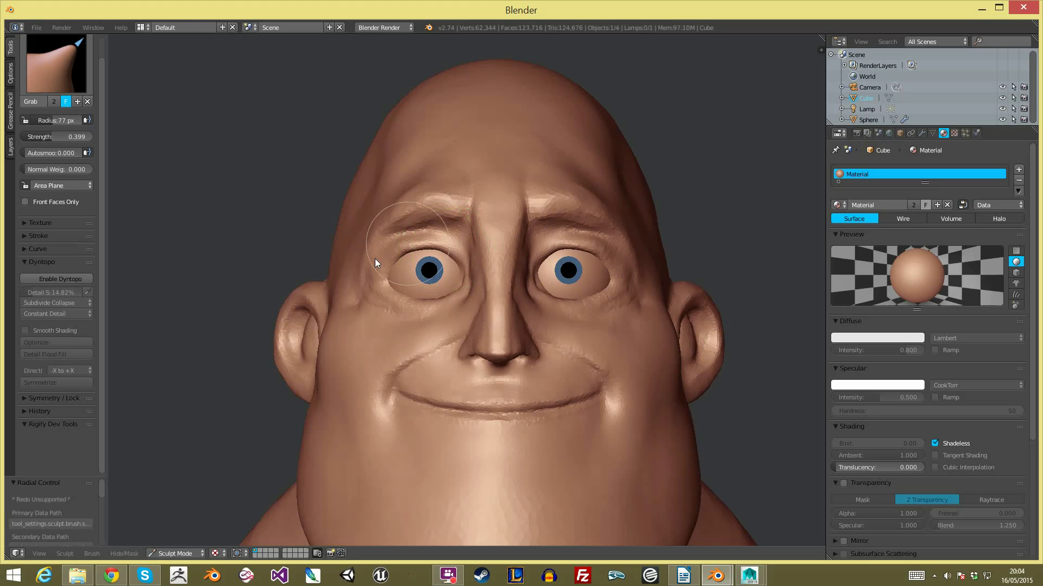
pyautogui.moveTo(467, 289); pyautogui.dragTo(461, 290)
# Step: Refine the lower eyelid from a three-quarter view with the Grab brush, reducing its radius to 45 px
pyautogui.moveTo(431, 292)
pyautogui.mouseDown(button='middle')
pyautogui.moveTo(478, 280)
pyautogui.moveTo(450, 256)
pyautogui.moveTo(458, 263)
pyautogui.mouseUp(button='middle')
pyautogui.press('f')
pyautogui.click(409, 266)
pyautogui.moveTo(465, 296); pyautogui.dragTo(458, 278)
pyautogui.press('f')
pyautogui.click(447, 276)
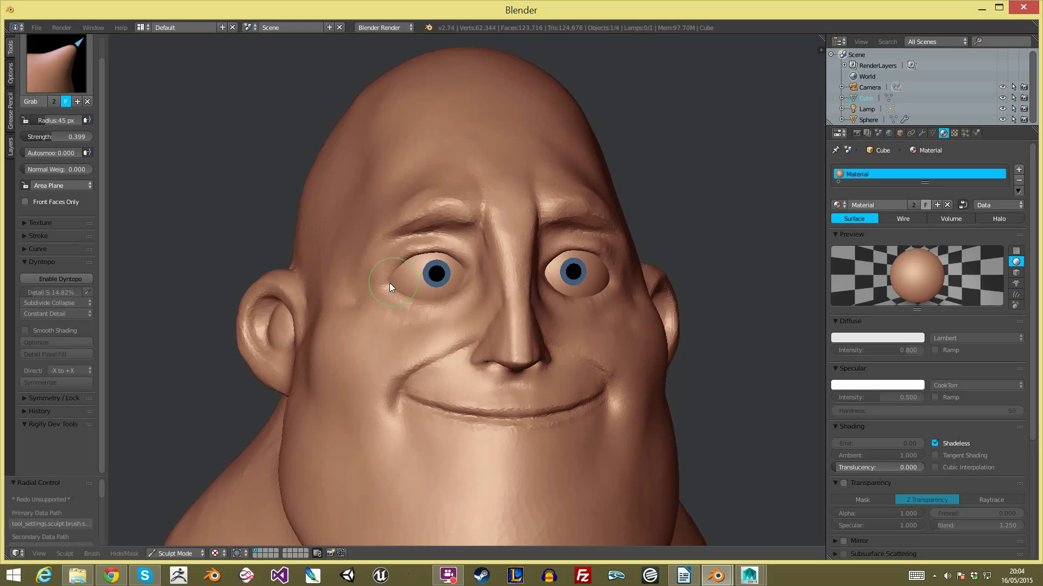
# Step: Carve a crease along the upper eyelid edge with the Crease brush at a 27 px radius
pyautogui.scroll(-5, 459, 412)
pyautogui.moveTo(660, 324); pyautogui.dragTo(719, 318, button='middle')
pyautogui.scroll(8, 569, 240)
pyautogui.moveTo(510, 220); pyautogui.dragTo(405, 228, button='middle')
pyautogui.hotkey('shift', 'c')
pyautogui.press('f')
pyautogui.click(334, 250)
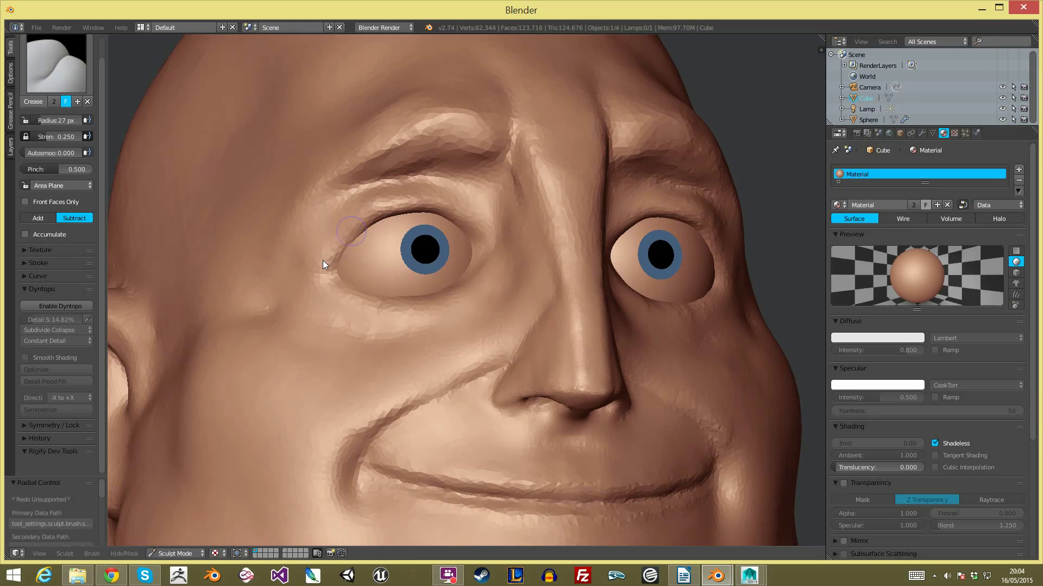
pyautogui.moveTo(320, 258)
pyautogui.mouseDown()
pyautogui.moveTo(420, 206)
pyautogui.moveTo(475, 234)
pyautogui.moveTo(422, 208)
pyautogui.moveTo(497, 231)
pyautogui.mouseUp()
pyautogui.moveTo(498, 231); pyautogui.dragTo(490, 304, button='middle')
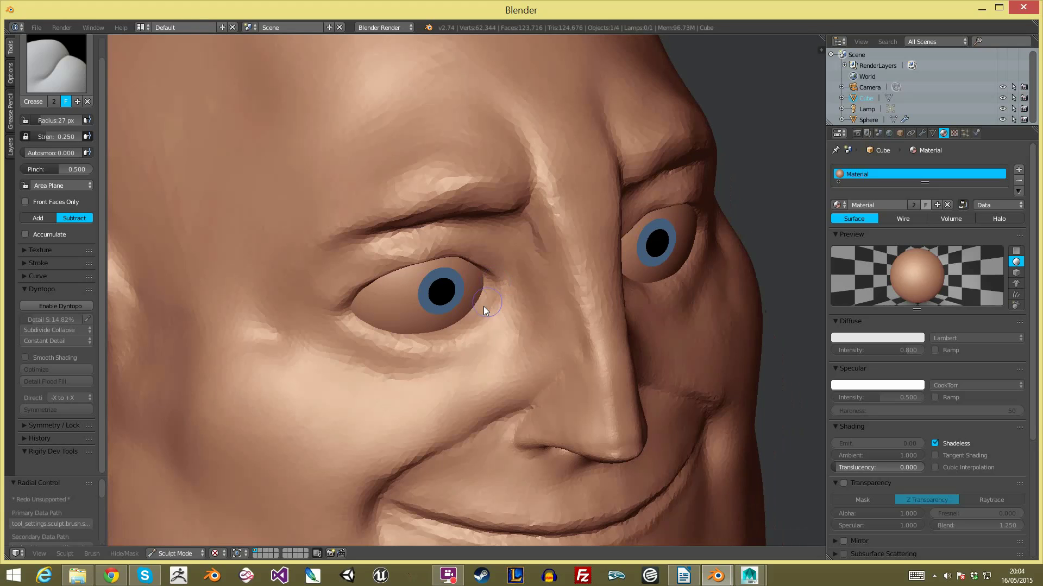
# Step: Adjust the eyelid shape from several angles with the Grab brush, undoing one stroke and varying the radius
pyautogui.press('g')
pyautogui.moveTo(445, 236)
pyautogui.mouseDown(button='middle')
pyautogui.moveTo(418, 220)
pyautogui.moveTo(418, 165)
pyautogui.moveTo(370, 182)
pyautogui.mouseUp(button='middle')
pyautogui.moveTo(370, 182); pyautogui.dragTo(372, 193)
pyautogui.hotkey('ctrl', 'z')
pyautogui.press('f')
pyautogui.click(359, 208)
pyautogui.press('f')
pyautogui.click(434, 196)
pyautogui.moveTo(491, 204)
pyautogui.mouseDown(button='middle')
pyautogui.moveTo(483, 210)
pyautogui.moveTo(519, 293)
pyautogui.moveTo(474, 262)
pyautogui.moveTo(557, 270)
pyautogui.moveTo(522, 289)
pyautogui.mouseUp(button='middle')
pyautogui.press('f')
pyautogui.click(441, 240)
# Step: Deepen the inner eye corner and lower eyelid edge with the Crease brush, reducing its radius from 44 px to 23 px
pyautogui.hotkey('shift', 'c')
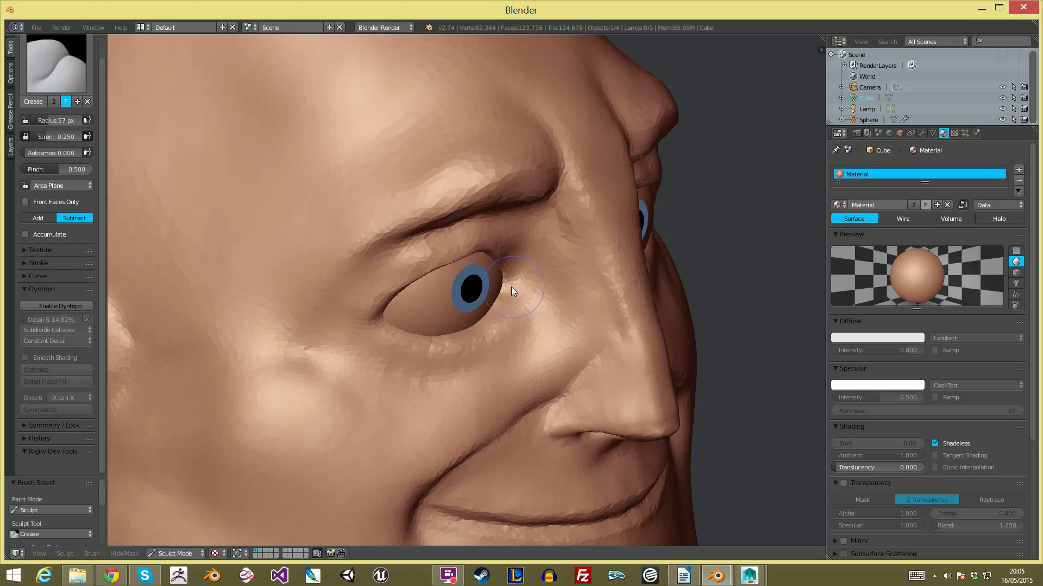
pyautogui.press('f')
pyautogui.click(487, 283)
pyautogui.press('f')
pyautogui.click(515, 298)
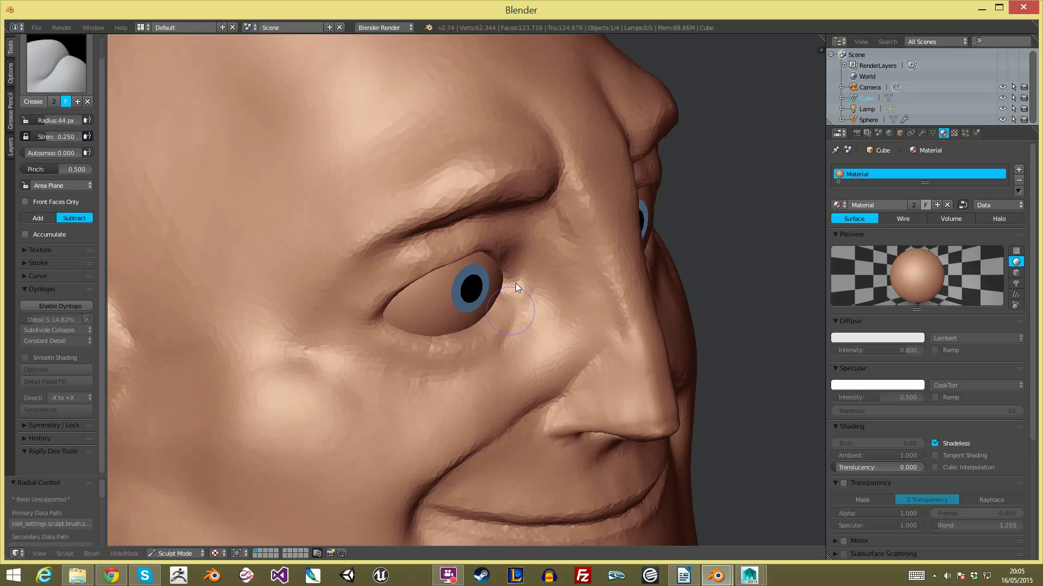
pyautogui.moveTo(509, 310); pyautogui.dragTo(435, 324, button='middle')
pyautogui.scroll(3, 429, 295)
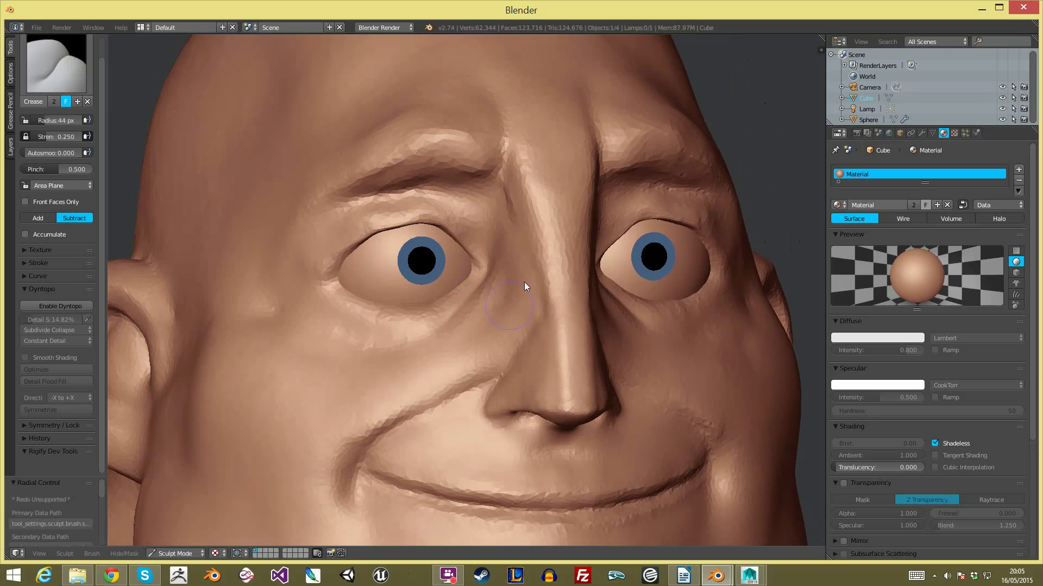
pyautogui.press('f')
pyautogui.click(346, 306)
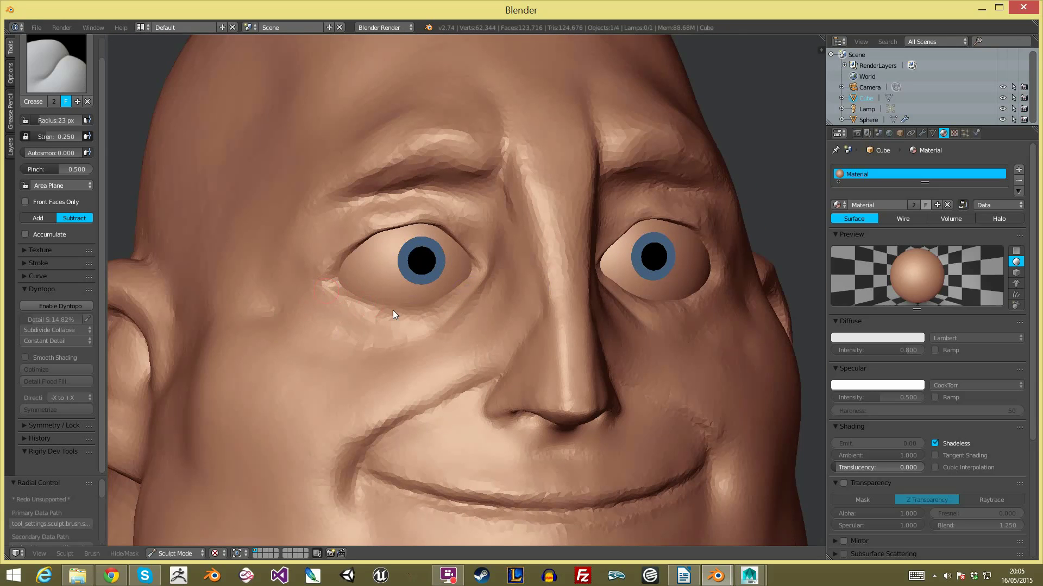
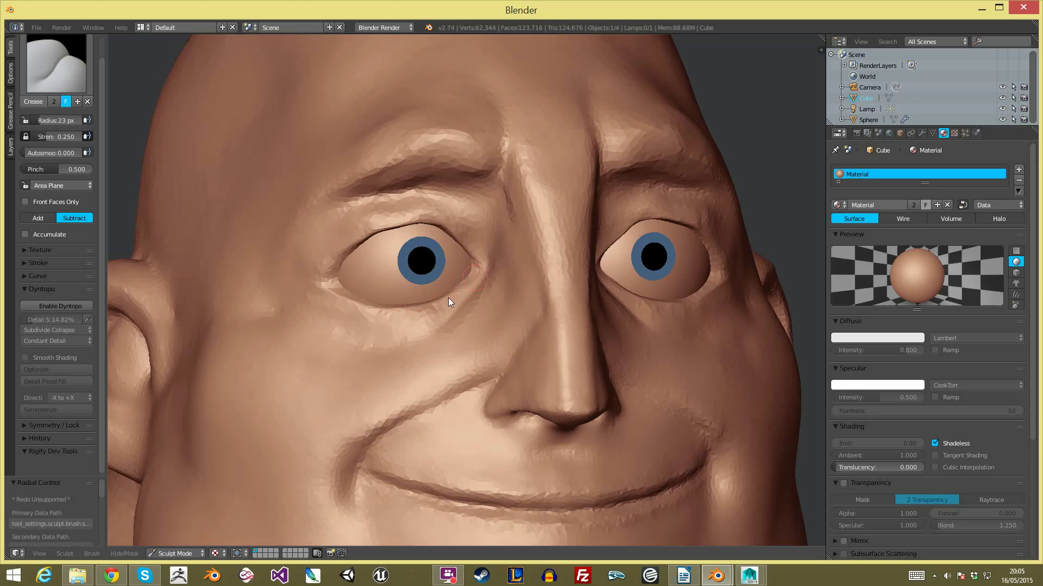
# Step: Lower the upper eyelid slightly and reshape the outer eye corner with the Grab brush
pyautogui.scroll(-4, 456, 439)
pyautogui.scroll(3, 503, 263)
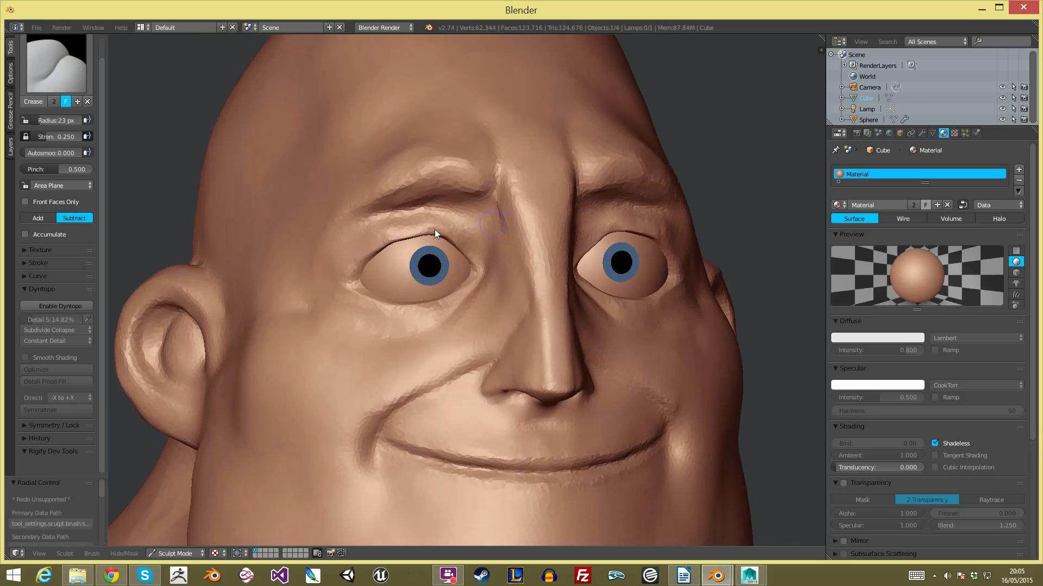
pyautogui.press('g')
pyautogui.moveTo(438, 234); pyautogui.dragTo(439, 240)
pyautogui.moveTo(431, 248); pyautogui.dragTo(353, 270, button='middle')
pyautogui.press('f')
pyautogui.click(357, 281)
pyautogui.moveTo(345, 288)
pyautogui.mouseDown()
pyautogui.moveTo(341, 274)
pyautogui.moveTo(356, 261)
pyautogui.mouseUp()
# Step: Sharpen the upper eyelid edge and outer eye corner with the Pinch brush, then set its radius to 71 px
pyautogui.press('f')
pyautogui.click(323, 281)
pyautogui.press('p')
pyautogui.moveTo(455, 252); pyautogui.dragTo(363, 242)
pyautogui.moveTo(334, 282); pyautogui.dragTo(375, 302)
pyautogui.press('f')
pyautogui.click(478, 271)
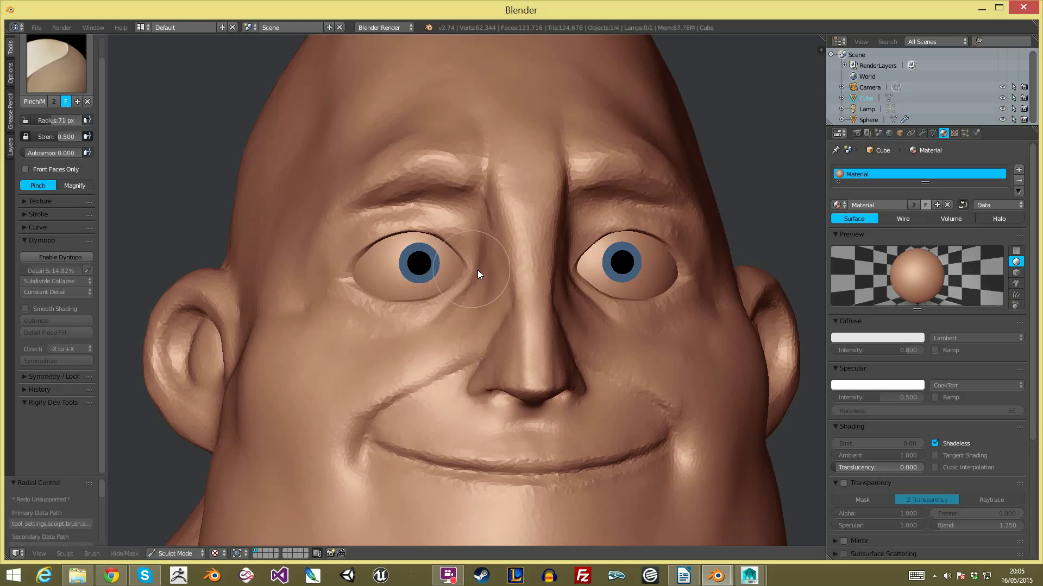
# Step: Pull the outer corner of the eye into shape from the side and front with the Grab brush
pyautogui.scroll(-4, 457, 341)
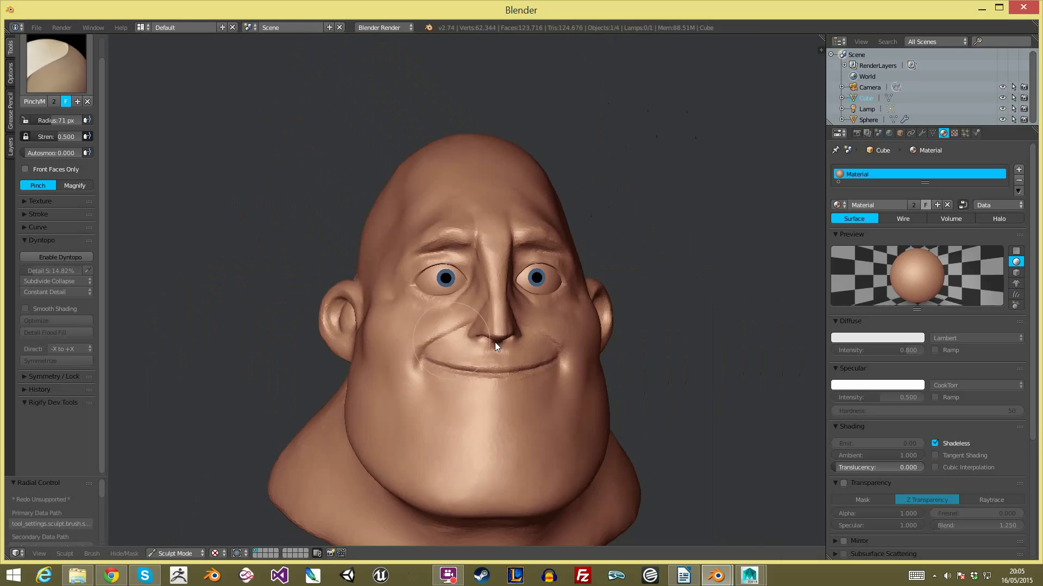
pyautogui.moveTo(457, 340); pyautogui.dragTo(506, 303, button='middle')
pyautogui.scroll(3, 433, 262)
pyautogui.press('g')
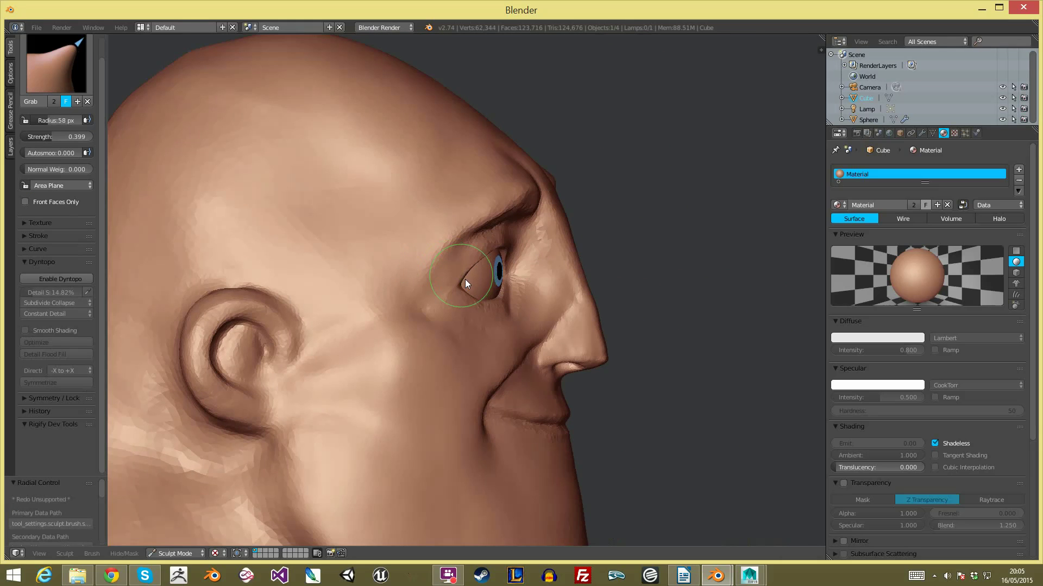
pyautogui.scroll(1, 471, 255)
pyautogui.press('f')
pyautogui.click(453, 279)
pyautogui.moveTo(453, 279)
pyautogui.mouseDown(button='middle')
pyautogui.moveTo(392, 297)
pyautogui.moveTo(369, 289)
pyautogui.mouseUp(button='middle')
pyautogui.moveTo(350, 286); pyautogui.dragTo(337, 285)
pyautogui.click(327, 286)
pyautogui.moveTo(386, 296)
pyautogui.mouseDown(button='middle')
pyautogui.moveTo(376, 343)
pyautogui.moveTo(349, 331)
pyautogui.moveTo(359, 213)
pyautogui.mouseUp(button='middle')
# Step: Adjust the lower eyelid and outer corner from the front with the Grab brush at a 114 px radius
pyautogui.scroll(-3, 350, 330)
pyautogui.scroll(2, 360, 213)
pyautogui.scroll(2, 402, 233)
pyautogui.press('f')
pyautogui.click(459, 258)
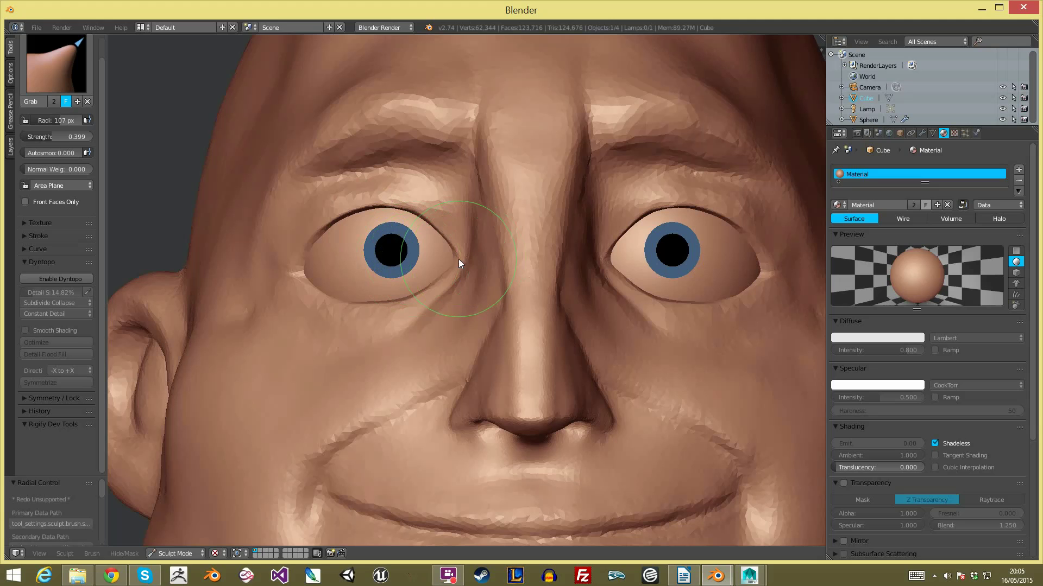
pyautogui.press('f')
pyautogui.click(453, 262)
pyautogui.press(']')
pyautogui.scroll(-2, 401, 339)
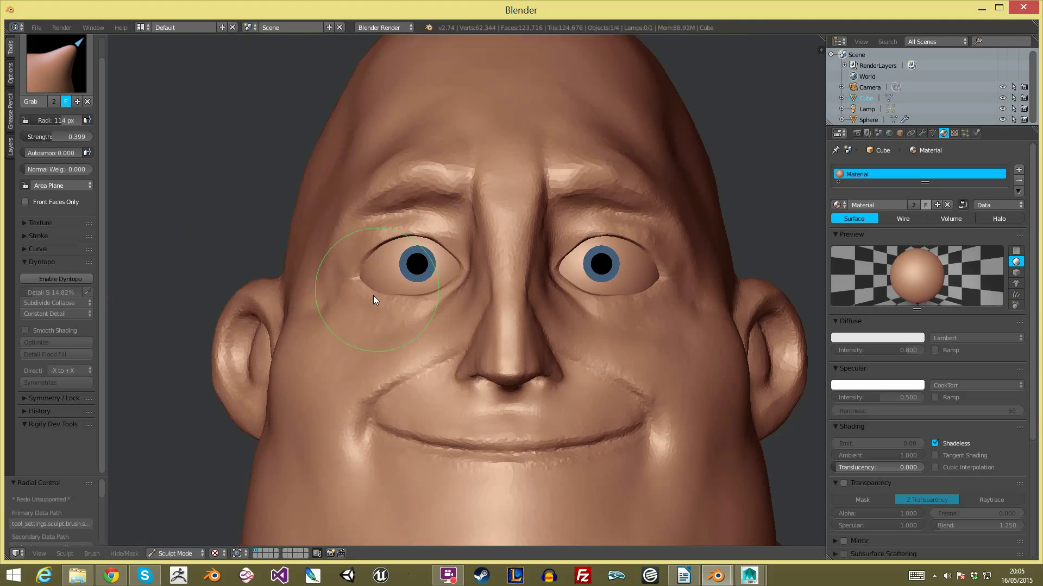
pyautogui.moveTo(378, 294); pyautogui.dragTo(374, 295)
pyautogui.moveTo(360, 307); pyautogui.dragTo(351, 302, button='middle')
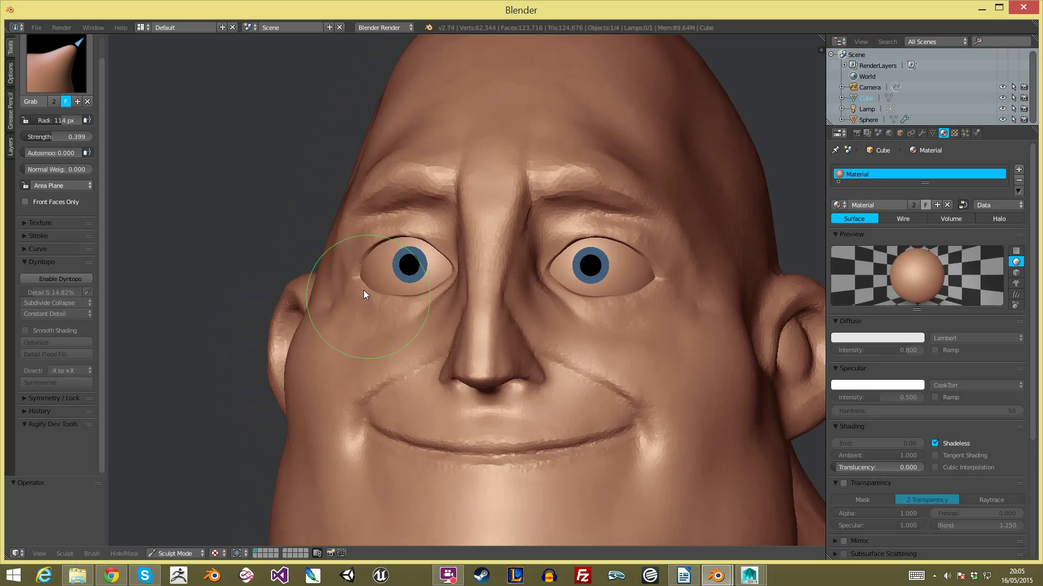
# Step: Refine the eyelid fit around the eyeball from the side and front, reducing the Grab brush radius to 84 px
pyautogui.moveTo(440, 306)
pyautogui.mouseDown(button='middle')
pyautogui.moveTo(501, 348)
pyautogui.moveTo(542, 307)
pyautogui.moveTo(501, 298)
pyautogui.moveTo(494, 333)
pyautogui.moveTo(477, 342)
pyautogui.mouseUp(button='middle')
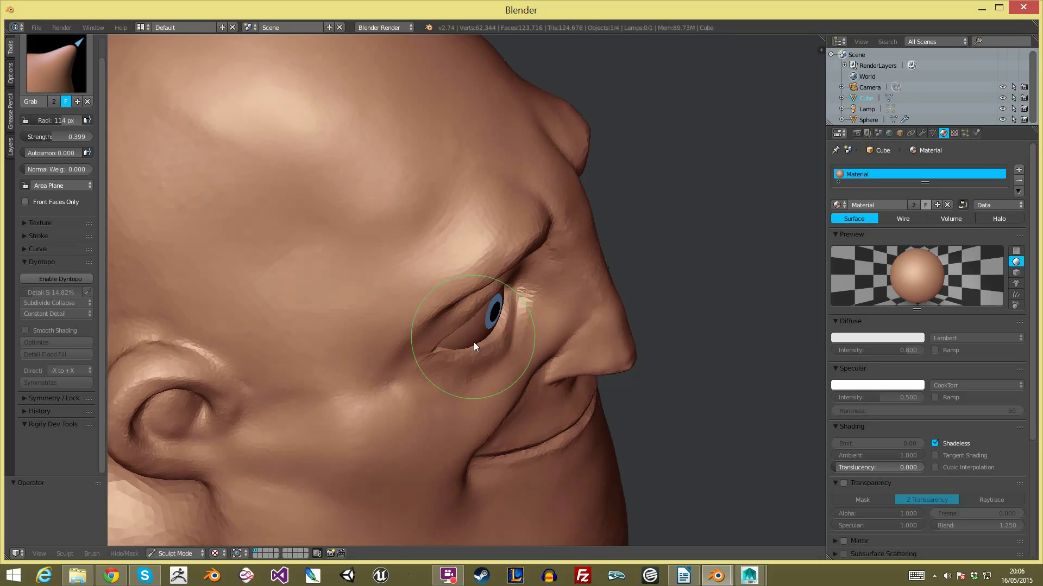
pyautogui.press('KP_1')
pyautogui.press('f')
pyautogui.click(457, 291)
pyautogui.press('KP_1')
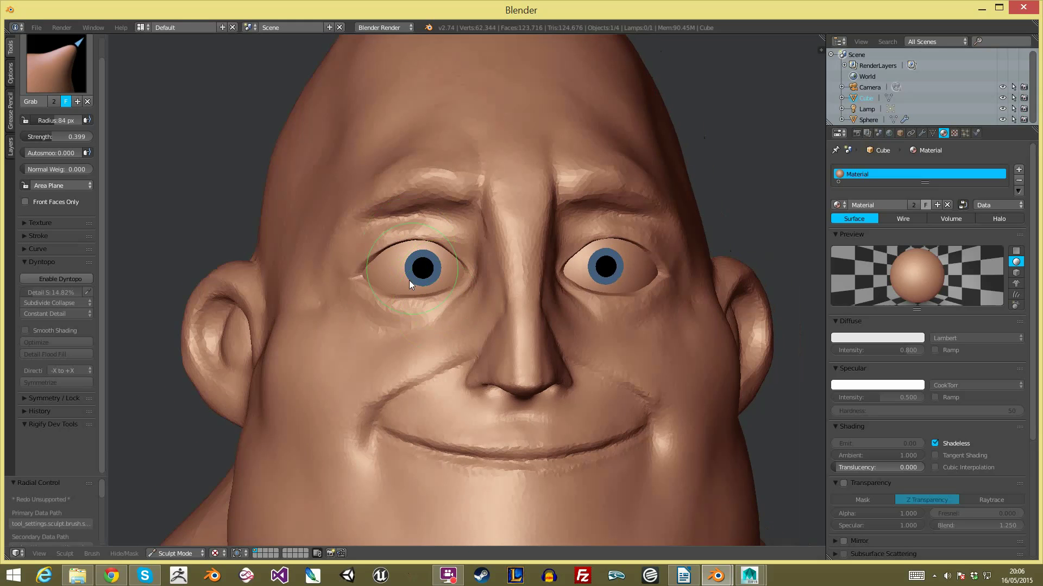
# Step: Rework both eyelids from different angles with the Grab brush, changing its radius between strokes
pyautogui.moveTo(360, 282)
pyautogui.mouseDown(button='middle')
pyautogui.moveTo(392, 273)
pyautogui.moveTo(367, 249)
pyautogui.moveTo(379, 254)
pyautogui.moveTo(389, 229)
pyautogui.moveTo(474, 229)
pyautogui.moveTo(488, 256)
pyautogui.moveTo(478, 301)
pyautogui.moveTo(516, 293)
pyautogui.moveTo(539, 304)
pyautogui.moveTo(570, 448)
pyautogui.moveTo(593, 289)
pyautogui.moveTo(578, 250)
pyautogui.moveTo(584, 210)
pyautogui.mouseUp(button='middle')
pyautogui.press('f')
pyautogui.click(414, 286)
pyautogui.press('f')
pyautogui.click(369, 250)
pyautogui.press('f')
pyautogui.click(573, 297)
pyautogui.press('f')
pyautogui.click(503, 314)
# Step: Shape the inner part of the upper eyelid with the Grab brush, bringing its radius to 59 px
pyautogui.keyDown('ctrl'); pyautogui.moveTo(491, 261); pyautogui.dragTo(466, 230, button='middle'); pyautogui.keyUp('ctrl')
pyautogui.press('f')
pyautogui.click(447, 231)
pyautogui.press('f')
pyautogui.click(450, 245)
pyautogui.moveTo(473, 246)
pyautogui.mouseDown()
pyautogui.moveTo(468, 269)
pyautogui.moveTo(480, 259)
pyautogui.mouseUp()
pyautogui.scroll(-1, 477, 250)
pyautogui.press('f')
pyautogui.click(452, 243)
pyautogui.scroll(1, 452, 236)
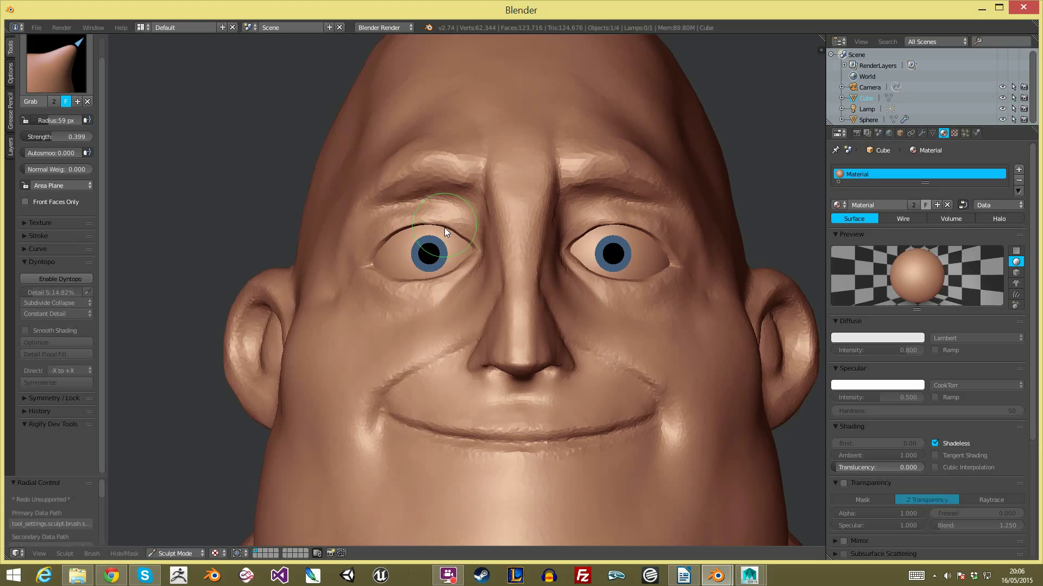
# Step: Pull the upper eyelid down over the top of the iris with the Grab brush at a 174 px radius
pyautogui.press('f')
pyautogui.click(428, 227)
pyautogui.moveTo(428, 226); pyautogui.dragTo(426, 240)
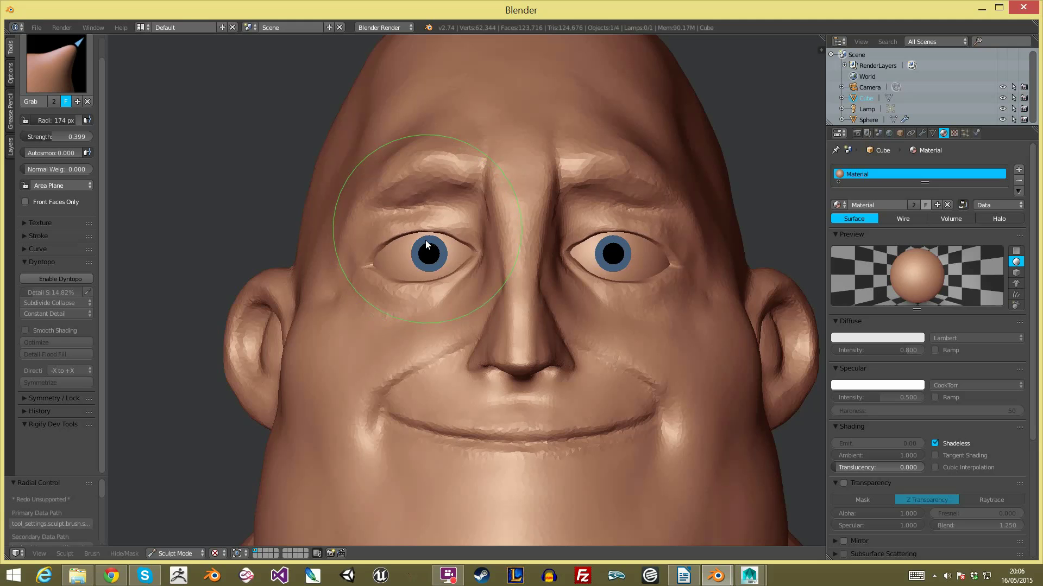
# Step: Fine-tune the eyelids and outer eye corner from a three-quarter view with the Grab brush at 80 px, then 56 px
pyautogui.scroll(-3, 448, 331)
pyautogui.moveTo(448, 331); pyautogui.dragTo(491, 314, button='middle')
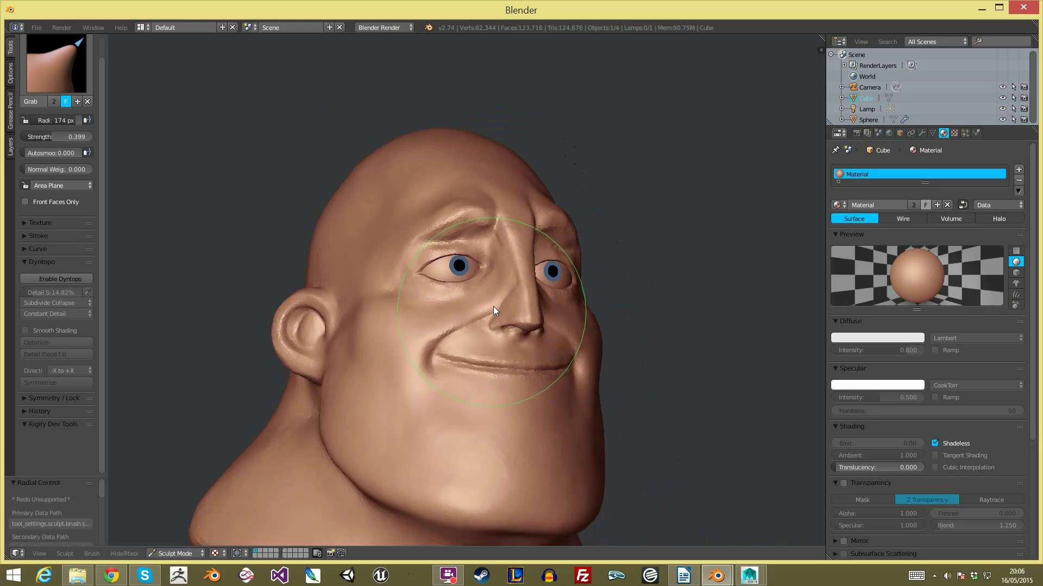
pyautogui.scroll(2, 439, 250)
pyautogui.press('f')
pyautogui.click(461, 263)
pyautogui.moveTo(442, 272); pyautogui.dragTo(437, 269, button='middle')
pyautogui.moveTo(438, 266)
pyautogui.mouseDown()
pyautogui.moveTo(448, 262)
pyautogui.moveTo(440, 265)
pyautogui.mouseUp()
pyautogui.press('f')
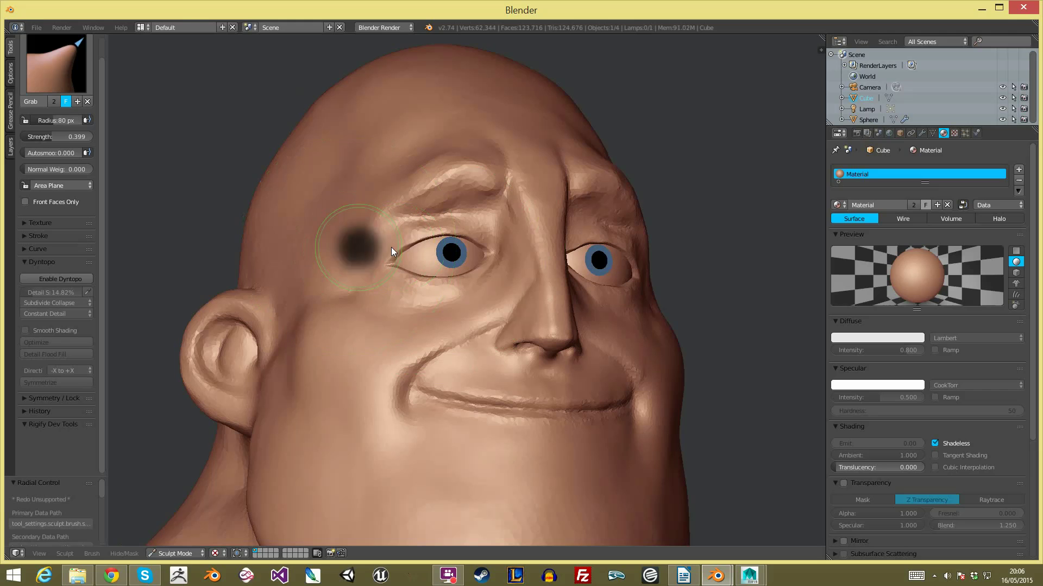
pyautogui.click(399, 253)
pyautogui.moveTo(427, 256)
pyautogui.mouseDown(button='middle')
pyautogui.moveTo(425, 294)
pyautogui.moveTo(526, 304)
pyautogui.moveTo(510, 304)
pyautogui.mouseUp(button='middle')
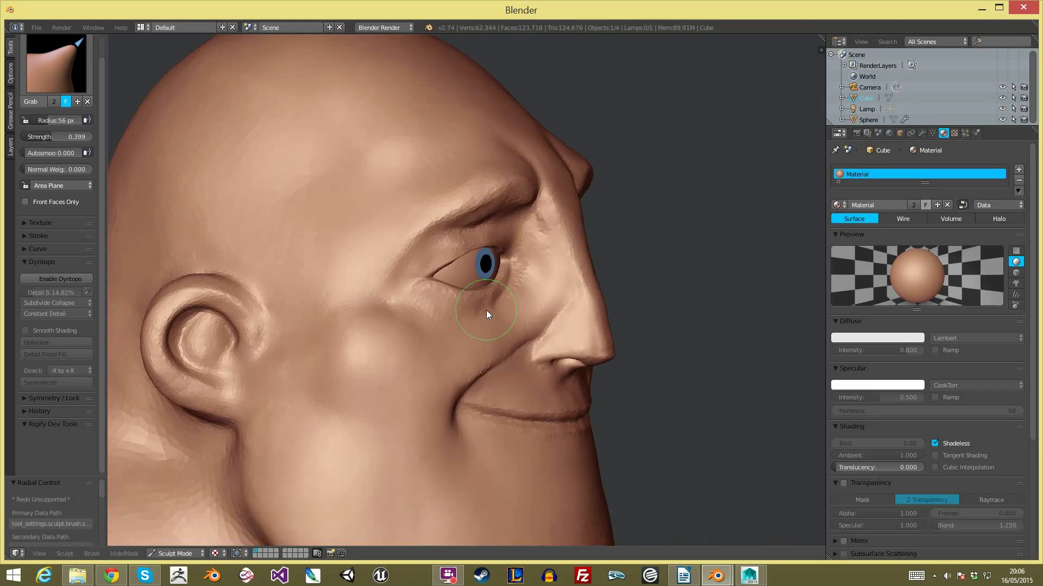
# Step: Check the eyes from the front and touch up the eye area with a resized Grab brush
pyautogui.scroll(-5, 527, 414)
pyautogui.moveTo(526, 414); pyautogui.dragTo(425, 350, button='middle')
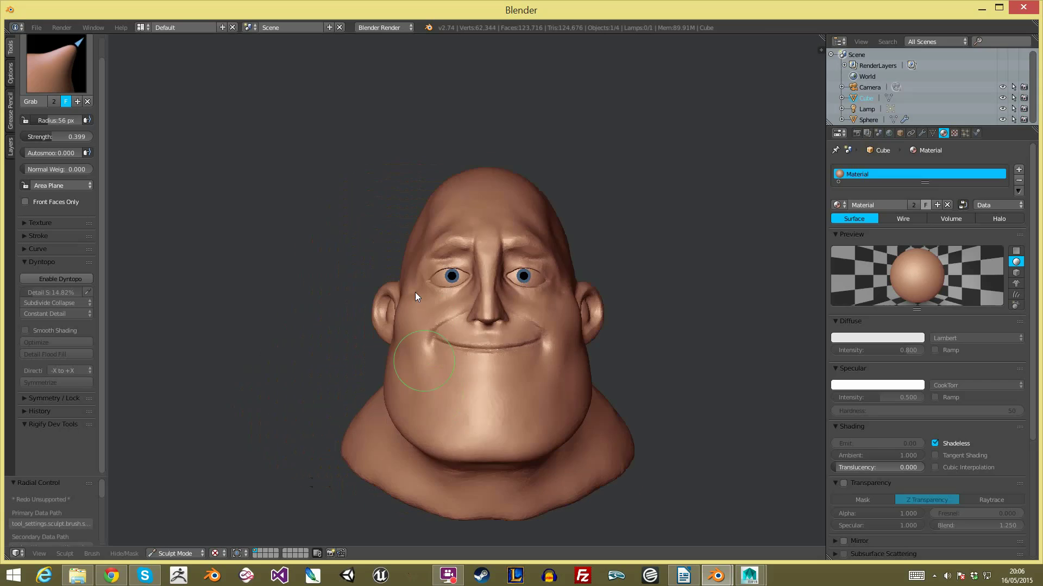
pyautogui.scroll(6, 419, 218)
pyautogui.moveTo(385, 223); pyautogui.dragTo(405, 166, button='middle')
pyautogui.press('f')
pyautogui.click(461, 173)
pyautogui.scroll(-7, 415, 167)
# Step: Refine the area around the outer eye corner from three-quarter views with the Grab brush, bringing its radius to 94 px
pyautogui.moveTo(525, 383); pyautogui.dragTo(614, 300, button='middle')
pyautogui.scroll(4, 362, 257)
pyautogui.moveTo(360, 253); pyautogui.dragTo(421, 256, button='middle')
pyautogui.press('f')
pyautogui.click(433, 260)
pyautogui.moveTo(363, 273); pyautogui.dragTo(296, 276, button='middle')
pyautogui.moveTo(432, 275); pyautogui.dragTo(452, 278, button='middle')
pyautogui.scroll(2, 452, 278)
pyautogui.press('f')
pyautogui.click(390, 266)
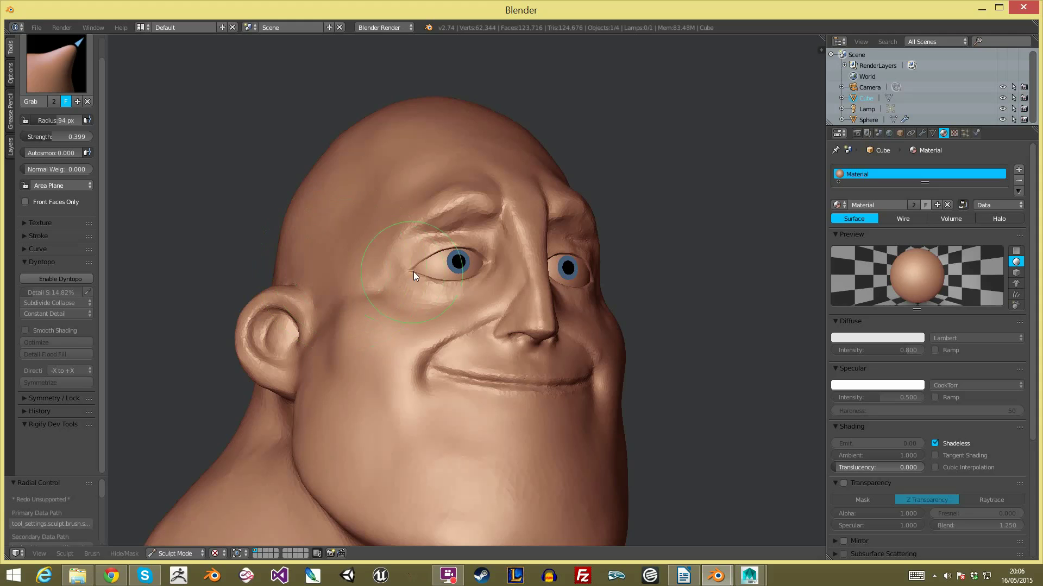
pyautogui.scroll(-3, 416, 270)
pyautogui.moveTo(441, 285); pyautogui.dragTo(399, 291, button='middle')
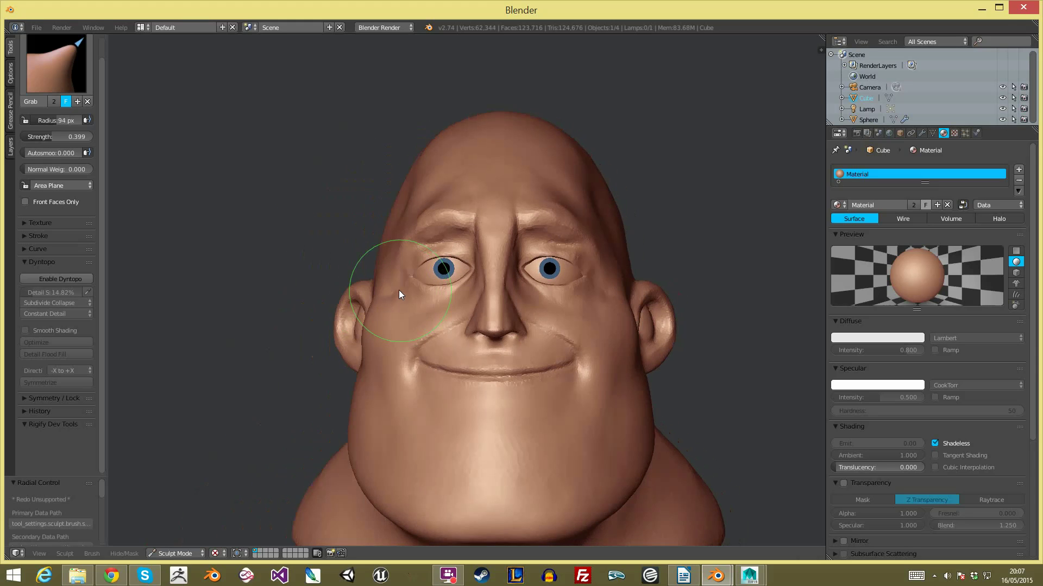
# Step: Switch to Object Mode and nudge the mirrored eyeball object slightly along the X axis
pyautogui.click(183, 554)
pyautogui.click(179, 506)
pyautogui.press('a')
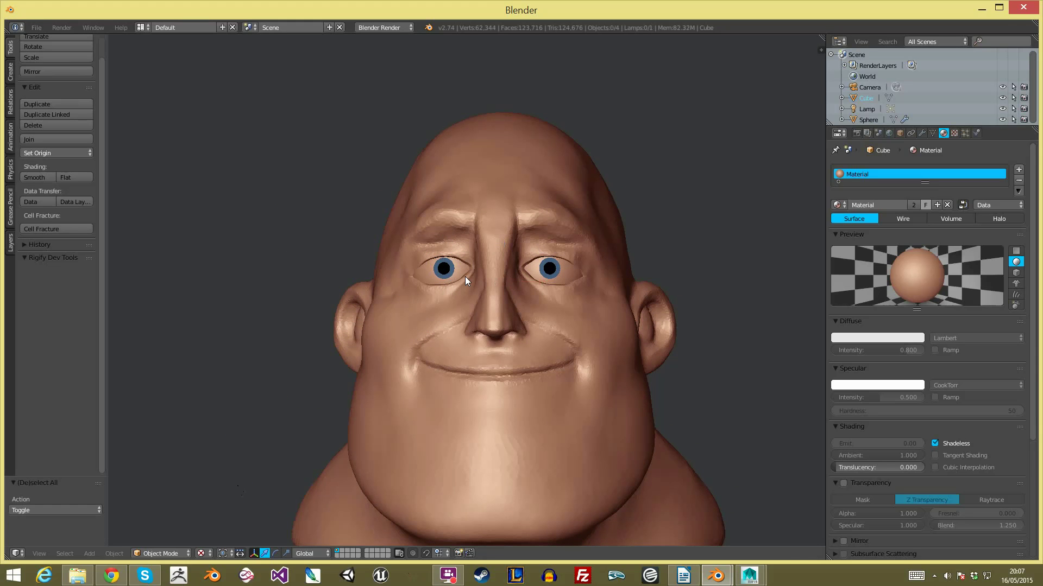
pyautogui.rightClick(441, 272)
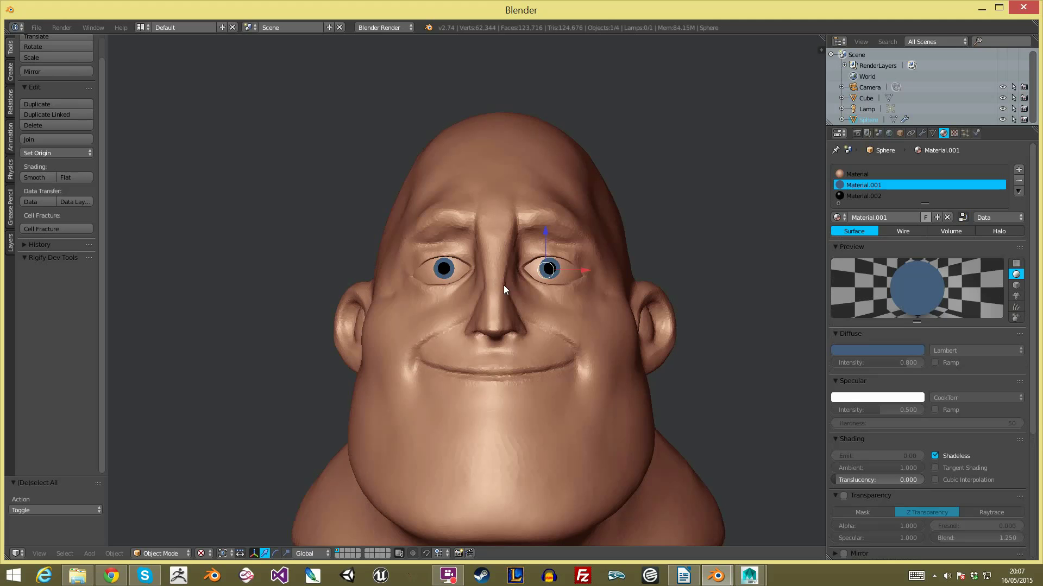
pyautogui.moveTo(580, 268); pyautogui.dragTo(577, 271)
pyautogui.press('a')
pyautogui.moveTo(565, 292); pyautogui.dragTo(389, 314, button='middle')
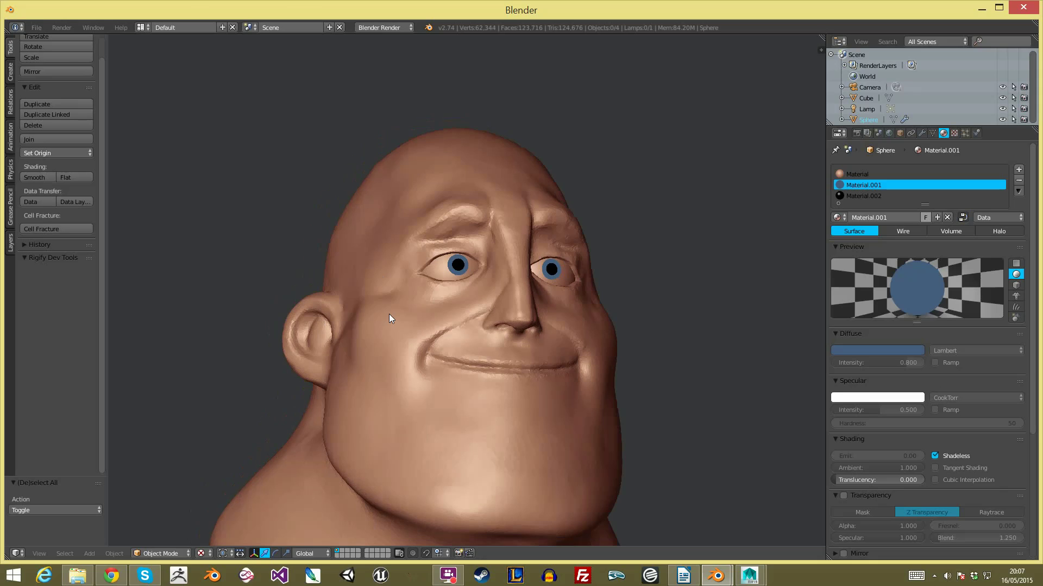
# Step: Reselect the head in Sculpt Mode and stroke below the lower eyelid with the Clay Strips brush at a 36 px radius
pyautogui.rightClick(358, 321)
pyautogui.scroll(4, 378, 253)
pyautogui.click(163, 553)
pyautogui.click(70, 75)
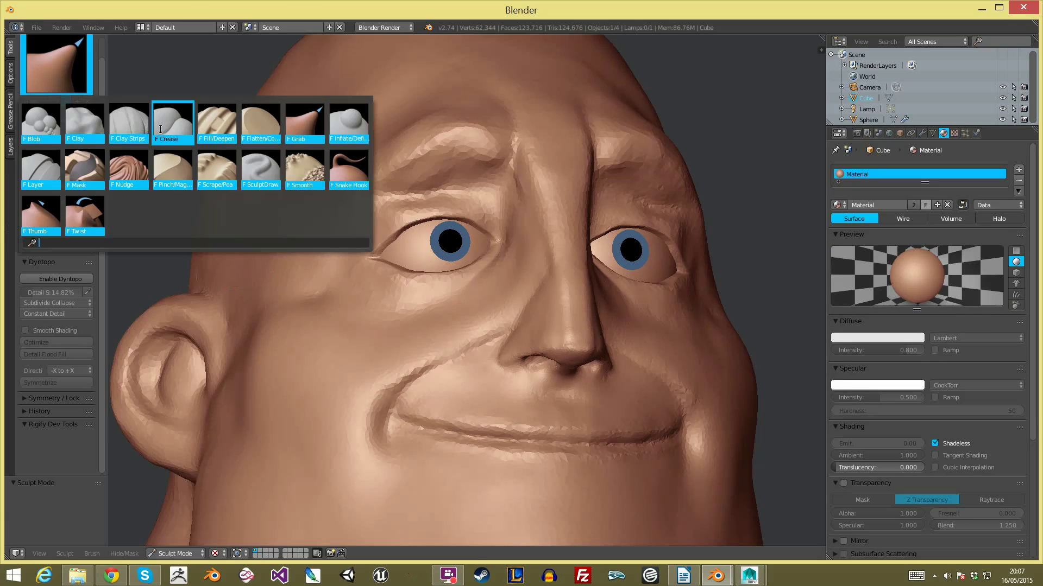
pyautogui.click(130, 123)
pyautogui.press('f')
pyautogui.click(390, 213)
pyautogui.scroll(2, 356, 225)
pyautogui.moveTo(354, 230); pyautogui.dragTo(380, 249, button='middle')
pyautogui.press('f')
pyautogui.click(368, 250)
pyautogui.moveTo(341, 260)
pyautogui.mouseDown()
pyautogui.moveTo(389, 288)
pyautogui.moveTo(477, 304)
pyautogui.mouseUp()
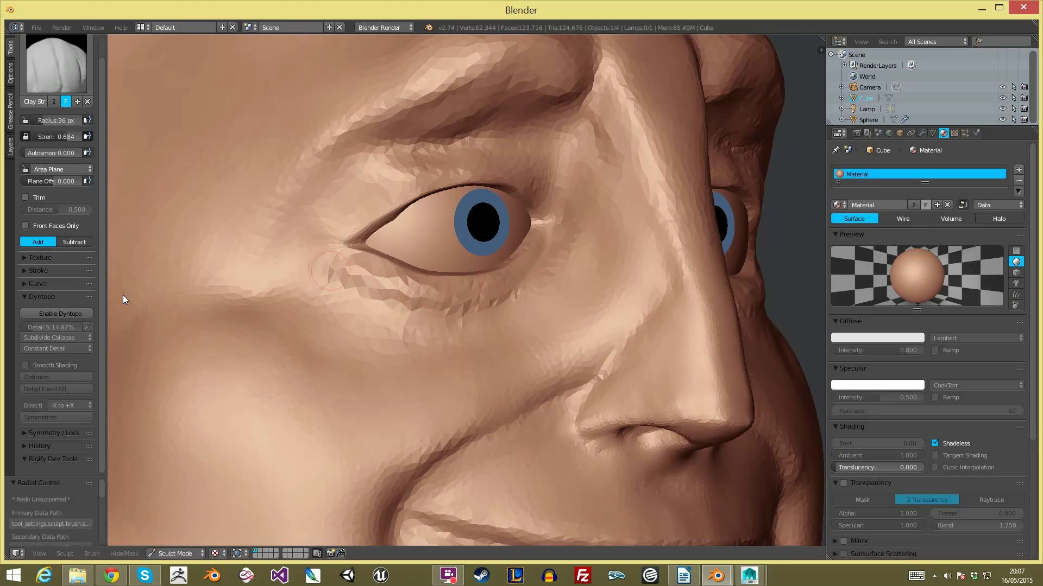
# Step: Enable dynamic topology and set its detail size to 7.26%, undoing the test stroke beside the eye
pyautogui.click(73, 313)
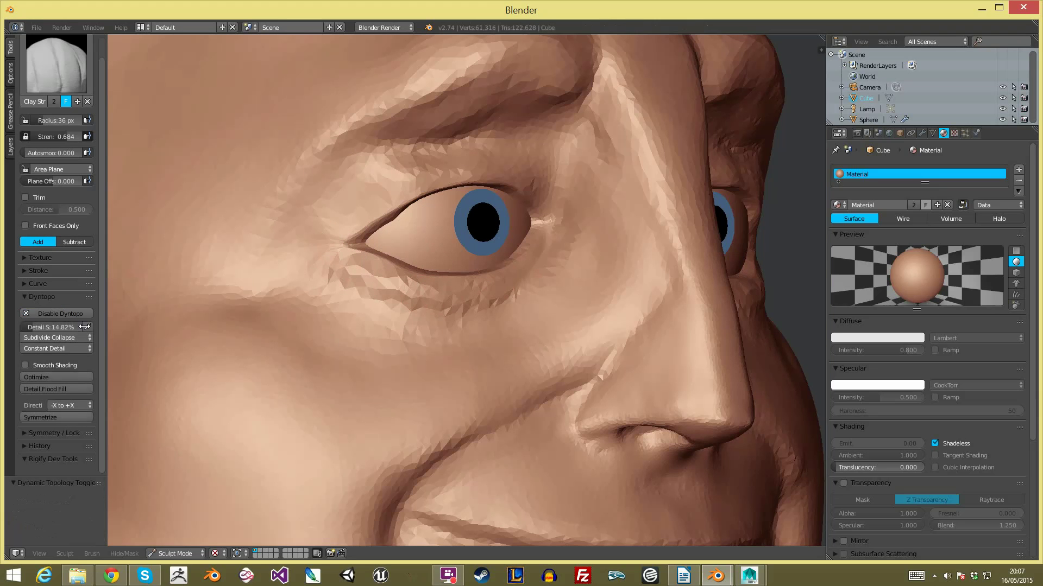
pyautogui.click(87, 326)
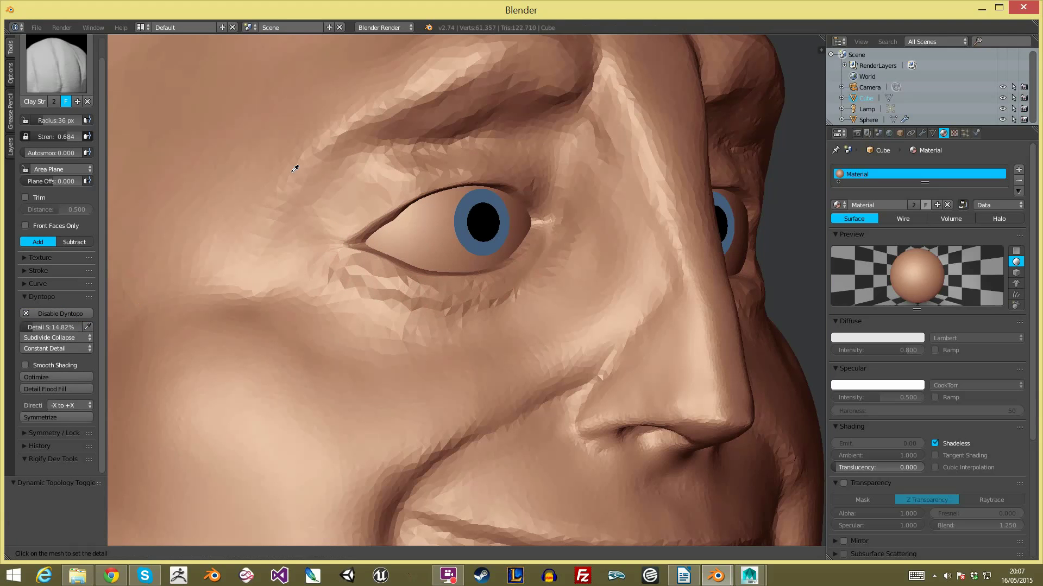
pyautogui.click(382, 209)
pyautogui.moveTo(375, 202)
pyautogui.mouseDown()
pyautogui.moveTo(343, 230)
pyautogui.moveTo(331, 218)
pyautogui.moveTo(310, 240)
pyautogui.mouseUp()
pyautogui.hotkey('ctrl', 'z')
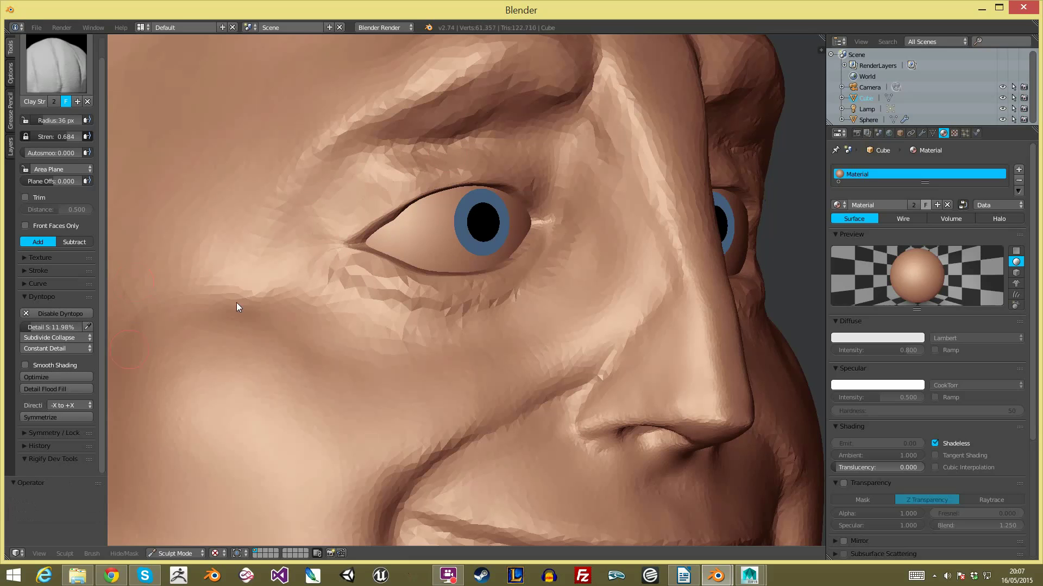
pyautogui.moveTo(58, 328); pyautogui.dragTo(56, 329)
# Step: Build up the upper eyelid between the outer eye corner and the brow with Clay Strips at a 48 px radius
pyautogui.press('f')
pyautogui.click(415, 197)
pyautogui.moveTo(392, 196)
pyautogui.mouseDown()
pyautogui.moveTo(398, 188)
pyautogui.moveTo(319, 238)
pyautogui.moveTo(358, 202)
pyautogui.mouseUp()
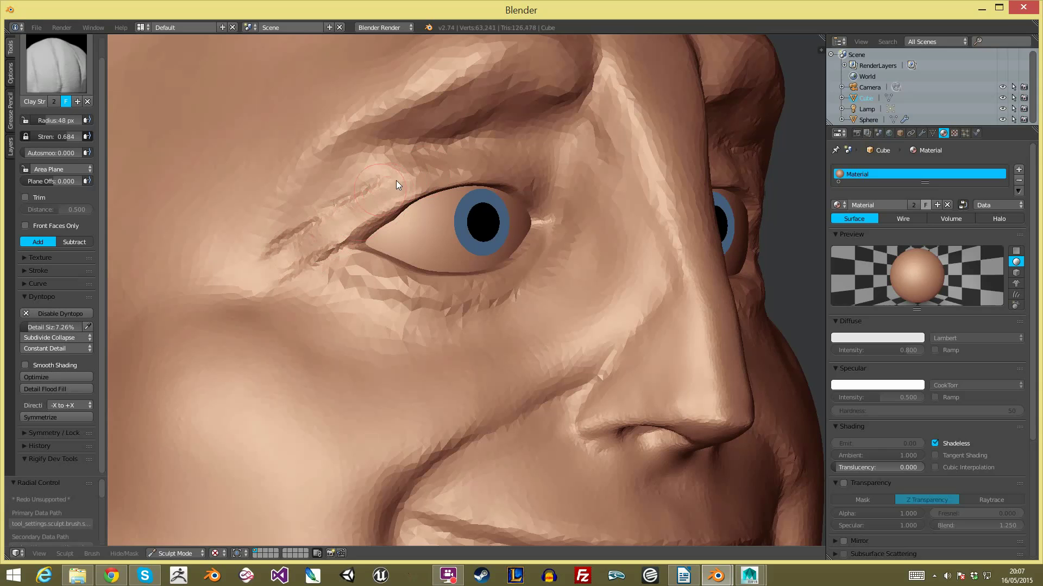
pyautogui.moveTo(462, 125)
pyautogui.mouseDown()
pyautogui.moveTo(429, 122)
pyautogui.moveTo(455, 118)
pyautogui.mouseUp()
pyautogui.moveTo(478, 120); pyautogui.dragTo(429, 125, button='middle')
pyautogui.moveTo(413, 123)
pyautogui.mouseDown()
pyautogui.moveTo(337, 145)
pyautogui.moveTo(419, 115)
pyautogui.moveTo(475, 135)
pyautogui.moveTo(412, 106)
pyautogui.moveTo(340, 129)
pyautogui.mouseUp()
# Step: Fill out the upper eyelid and the skin beside the outer eye corner with Clay Strips at a 50 px radius
pyautogui.press('f')
pyautogui.click(364, 136)
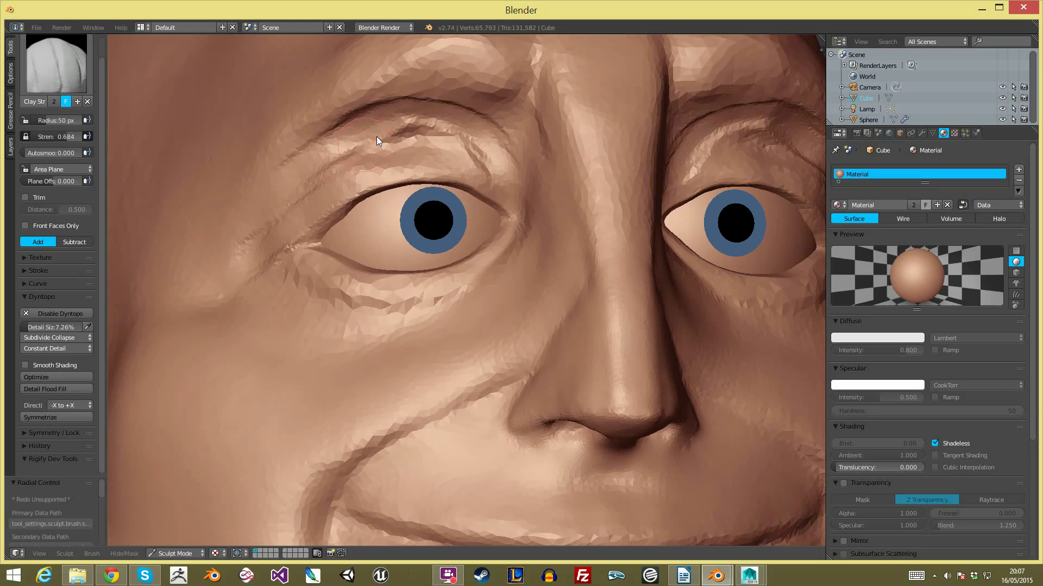
pyautogui.moveTo(275, 213)
pyautogui.mouseDown()
pyautogui.moveTo(380, 136)
pyautogui.moveTo(373, 149)
pyautogui.moveTo(402, 156)
pyautogui.moveTo(459, 148)
pyautogui.moveTo(435, 126)
pyautogui.moveTo(412, 153)
pyautogui.moveTo(363, 131)
pyautogui.moveTo(406, 139)
pyautogui.moveTo(299, 179)
pyautogui.mouseUp()
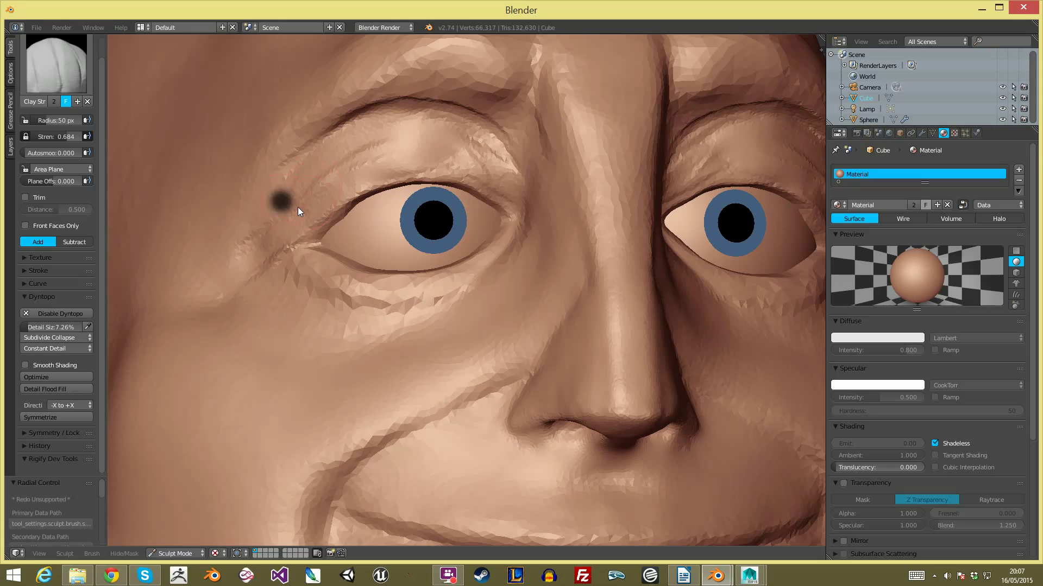
pyautogui.click(299, 200)
pyautogui.moveTo(356, 130)
pyautogui.mouseDown()
pyautogui.moveTo(455, 125)
pyautogui.moveTo(481, 138)
pyautogui.moveTo(504, 181)
pyautogui.mouseUp()
# Step: Smooth the upper eyelid and the skin around the eye, bringing the brush radius to 54 px
pyautogui.scroll(-5, 505, 206)
pyautogui.scroll(7, 508, 237)
pyautogui.press('f')
pyautogui.click(380, 142)
pyautogui.moveTo(375, 133)
pyautogui.keyDown('shift'); pyautogui.mouseDown()
pyautogui.moveTo(294, 140)
pyautogui.moveTo(343, 89)
pyautogui.moveTo(425, 87)
pyautogui.moveTo(318, 123)
pyautogui.moveTo(433, 108)
pyautogui.moveTo(499, 135)
pyautogui.moveTo(478, 92)
pyautogui.mouseUp(); pyautogui.keyUp('shift')
pyautogui.press('f')
pyautogui.click(488, 135)
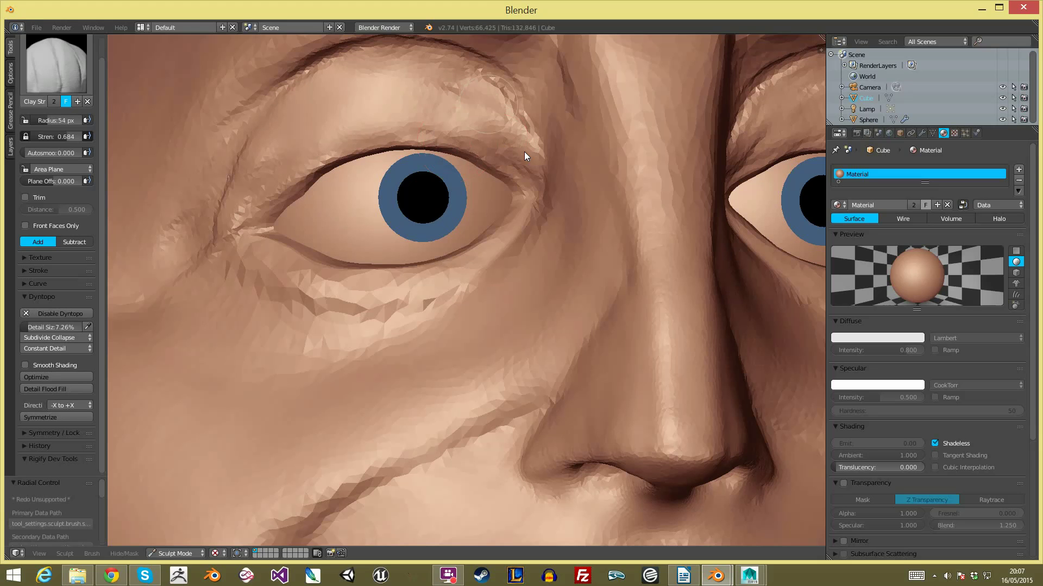
pyautogui.moveTo(320, 132)
pyautogui.keyDown('shift'); pyautogui.mouseDown()
pyautogui.moveTo(184, 254)
pyautogui.moveTo(215, 161)
pyautogui.moveTo(162, 220)
pyautogui.moveTo(236, 259)
pyautogui.moveTo(308, 321)
pyautogui.moveTo(351, 295)
pyautogui.moveTo(339, 277)
pyautogui.moveTo(266, 269)
pyautogui.moveTo(259, 292)
pyautogui.moveTo(340, 315)
pyautogui.moveTo(306, 317)
pyautogui.moveTo(478, 262)
pyautogui.mouseUp(); pyautogui.keyUp('shift')
# Step: Sculpt the fold under the lower eyelid from the inner corner outward with Clay Strips at a 26 px radius
pyautogui.press('f')
pyautogui.click(480, 264)
pyautogui.moveTo(492, 225); pyautogui.dragTo(488, 229)
pyautogui.moveTo(495, 264)
pyautogui.mouseDown()
pyautogui.moveTo(478, 288)
pyautogui.moveTo(343, 346)
pyautogui.mouseUp()
# Step: Smooth the bag under the lower eyelid from a three-quarter view with the brush at a 33 px radius
pyautogui.scroll(-5, 342, 347)
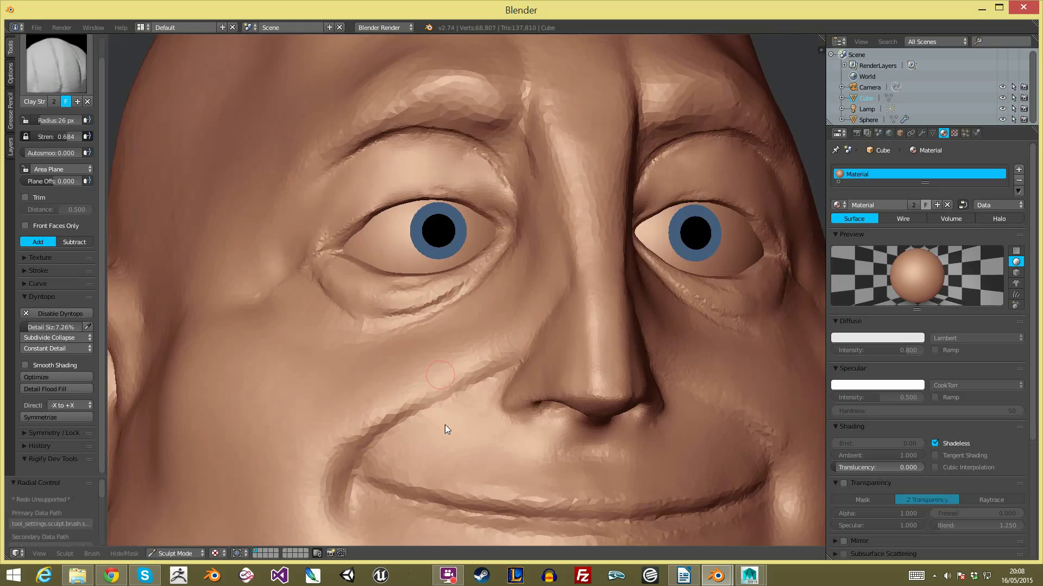
pyautogui.moveTo(449, 431); pyautogui.dragTo(517, 323, button='middle')
pyautogui.scroll(5, 516, 323)
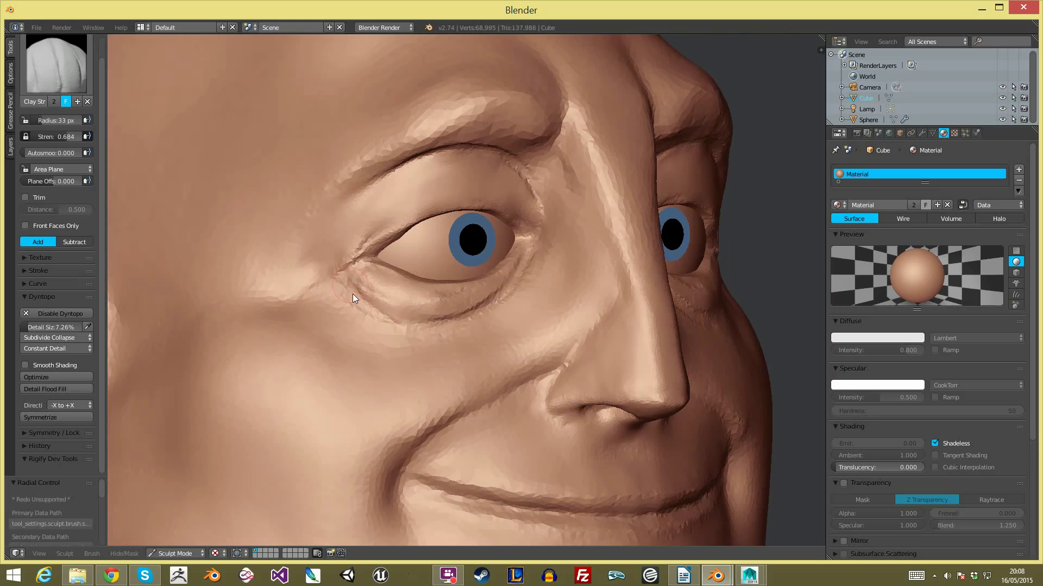
pyautogui.keyDown('shift'); pyautogui.moveTo(386, 302); pyautogui.dragTo(442, 301); pyautogui.keyUp('shift')
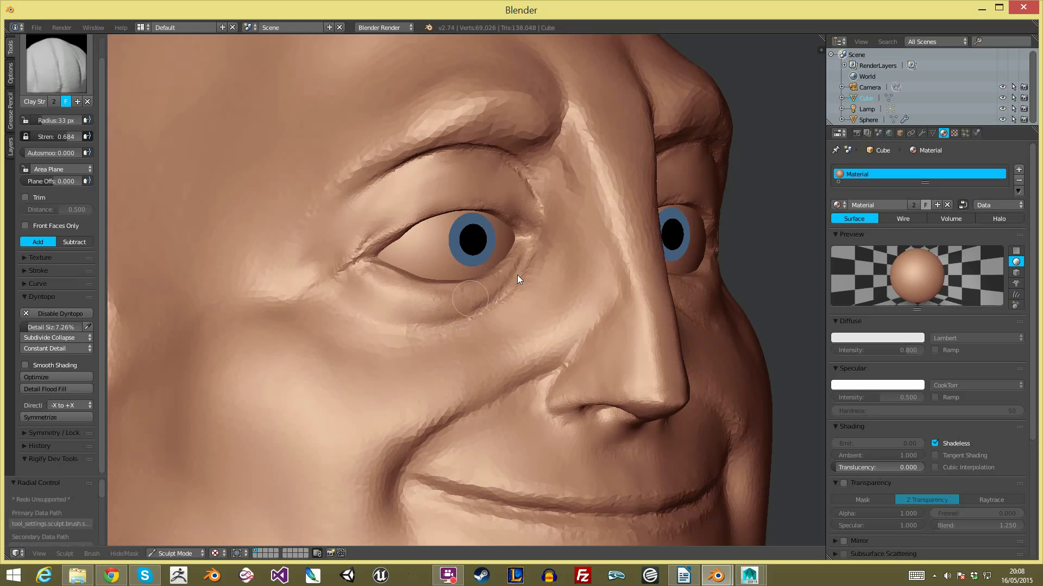
pyautogui.keyDown('ctrl'); pyautogui.moveTo(557, 233); pyautogui.dragTo(469, 476, button='middle'); pyautogui.keyUp('ctrl')
pyautogui.moveTo(571, 283)
pyautogui.mouseDown(button='middle')
pyautogui.moveTo(496, 275)
pyautogui.moveTo(571, 296)
pyautogui.mouseUp(button='middle')
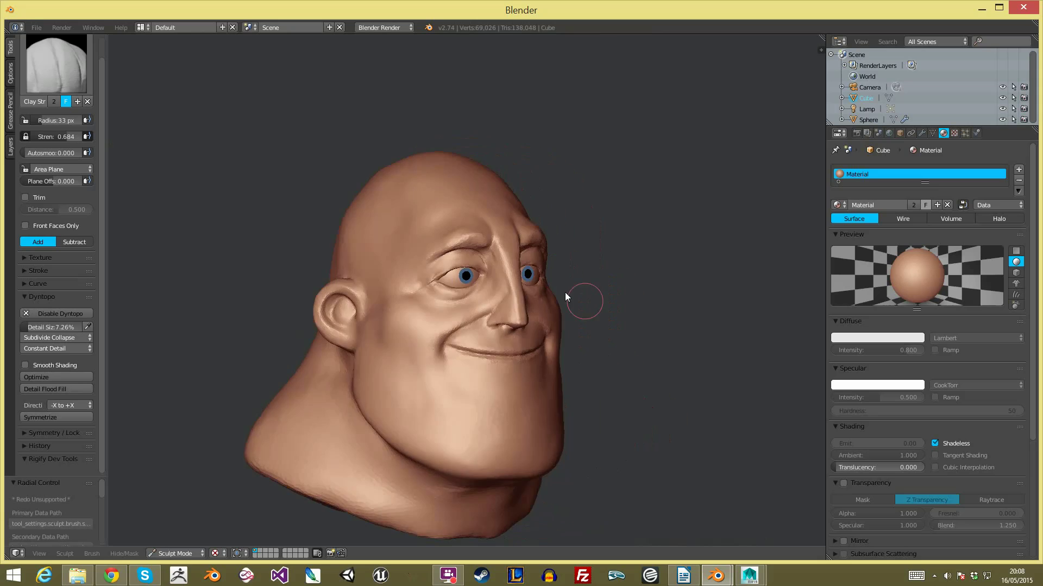
# Step: Smooth the upper eyelid and reshape its outer part with Clay Strips, bringing the radius to 46 px
pyautogui.scroll(7, 438, 222)
pyautogui.keyDown('shift'); pyautogui.moveTo(327, 241); pyautogui.dragTo(455, 194); pyautogui.keyUp('shift')
pyautogui.moveTo(388, 213)
pyautogui.mouseDown()
pyautogui.moveTo(422, 198)
pyautogui.moveTo(523, 217)
pyautogui.moveTo(448, 185)
pyautogui.moveTo(366, 213)
pyautogui.mouseUp()
pyautogui.press('f')
pyautogui.click(514, 206)
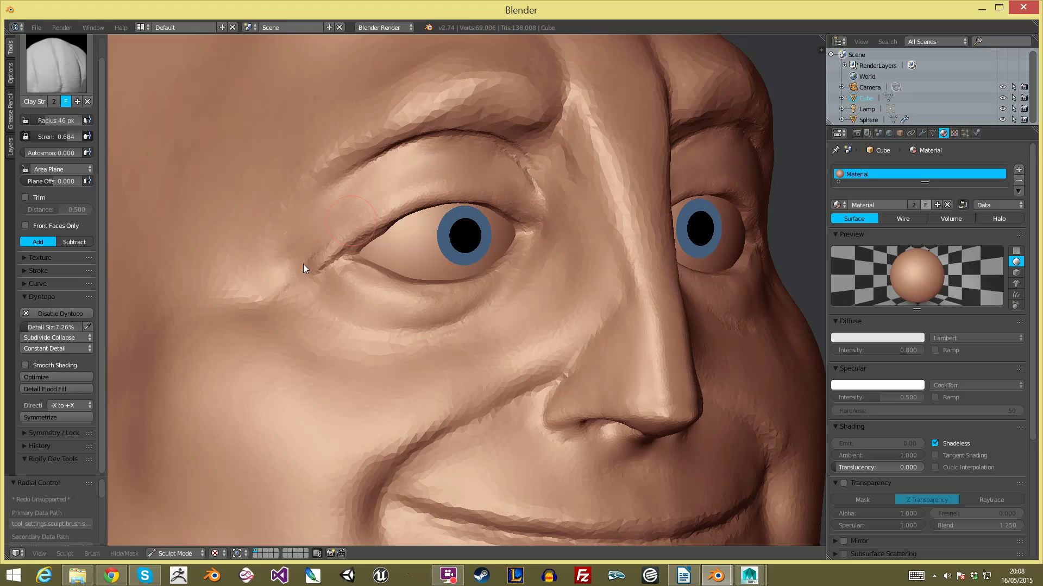
# Step: Smooth and fill the area below the outer eye corner with Clay Strips at a 63 px, then 51 px radius
pyautogui.keyDown('shift'); pyautogui.moveTo(308, 316); pyautogui.dragTo(358, 331); pyautogui.keyUp('shift')
pyautogui.press('f')
pyautogui.click(302, 291)
pyautogui.moveTo(302, 291); pyautogui.dragTo(322, 311)
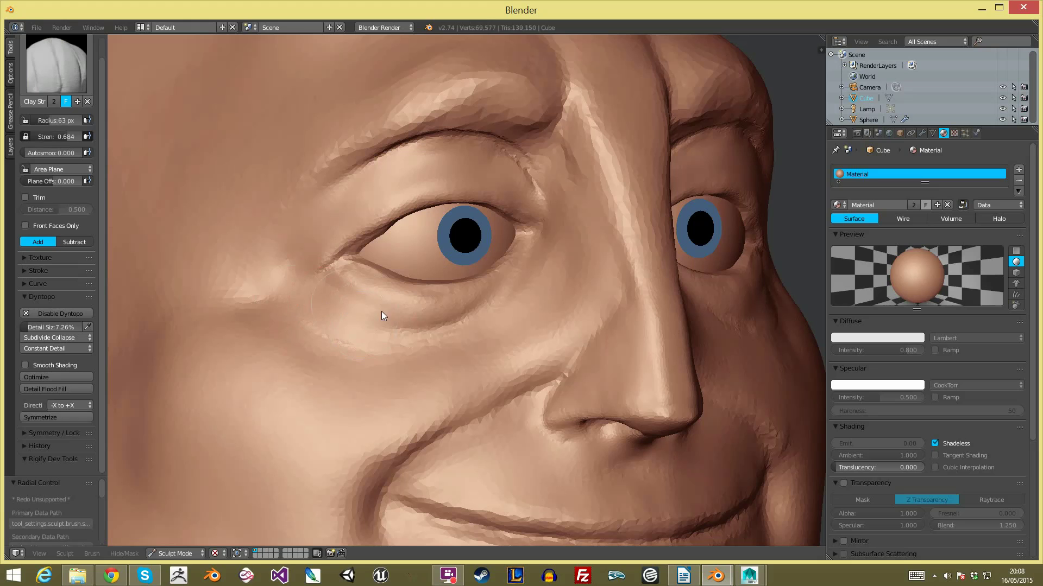
pyautogui.press('f')
pyautogui.click(406, 329)
pyautogui.moveTo(380, 331)
pyautogui.mouseDown()
pyautogui.moveTo(489, 297)
pyautogui.moveTo(377, 352)
pyautogui.mouseUp()
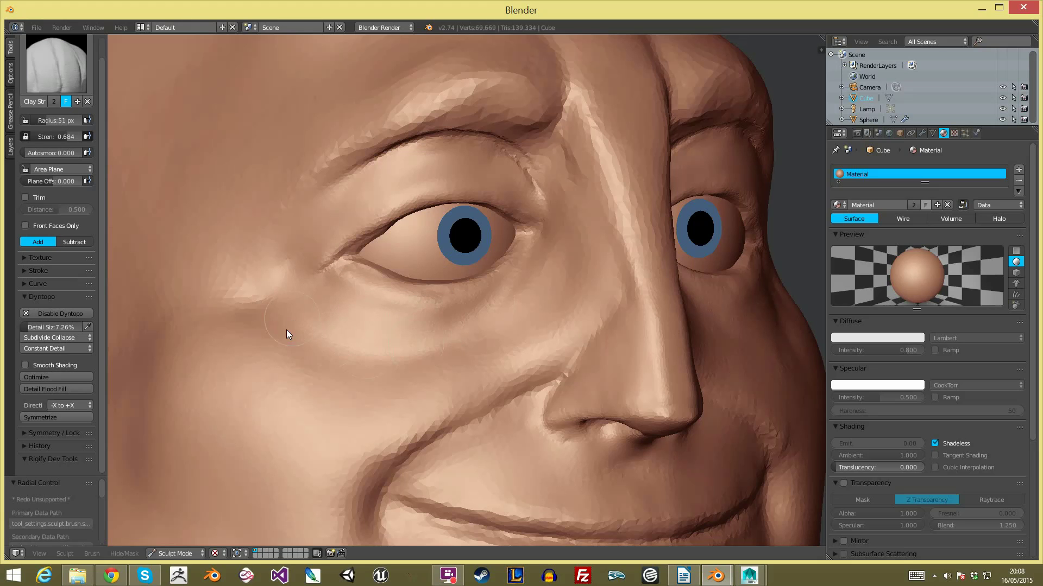
# Step: Examine the eyes and overall face from three-quarter and front views
pyautogui.scroll(-8, 410, 356)
pyautogui.moveTo(678, 413); pyautogui.dragTo(658, 320, button='middle')
pyautogui.scroll(4, 586, 270)
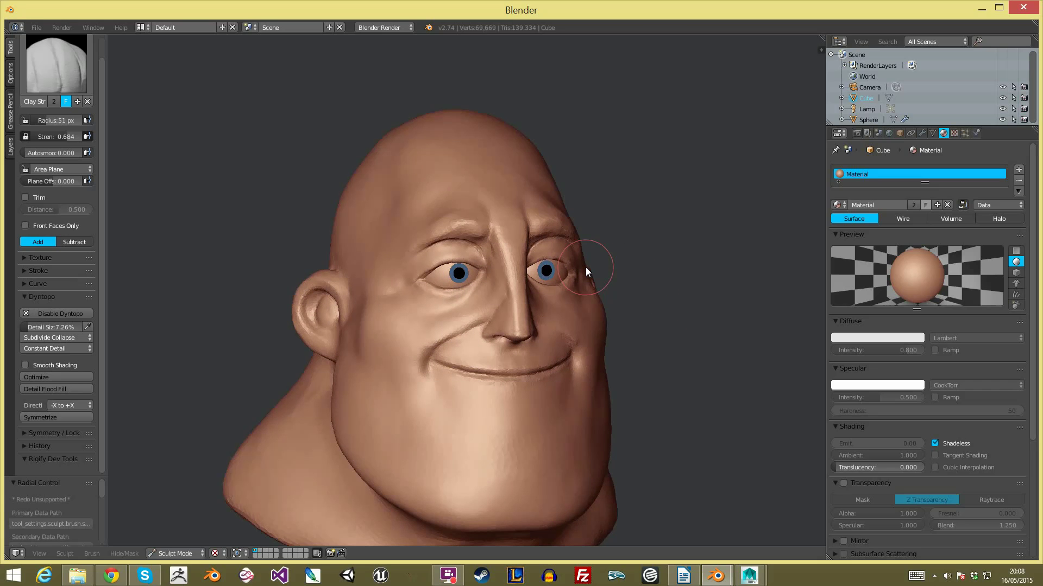
pyautogui.scroll(-4, 656, 272)
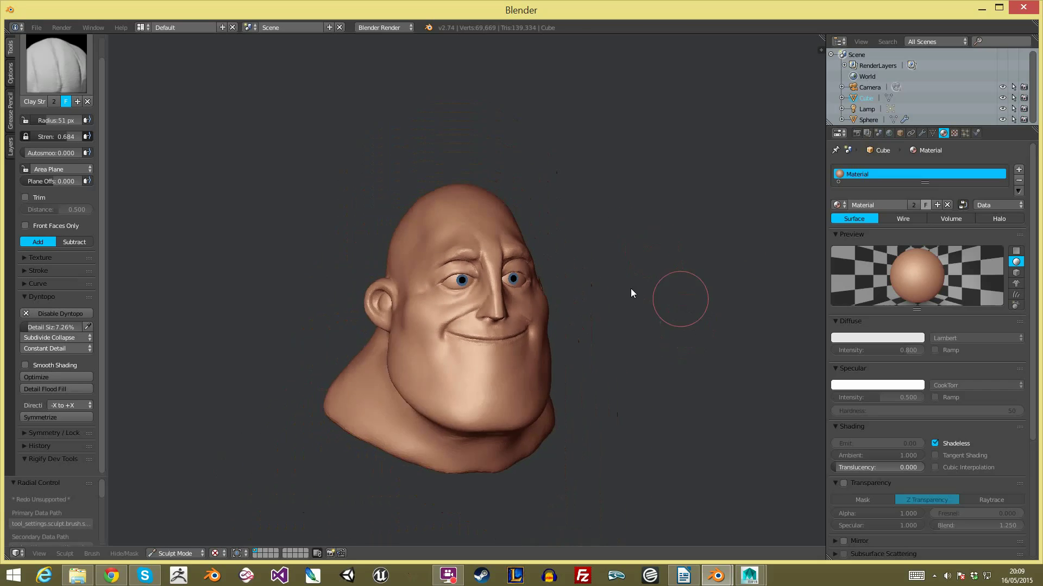
pyautogui.press('KP_1')
pyautogui.scroll(5, 650, 272)
pyautogui.moveTo(632, 226)
pyautogui.mouseDown(button='middle')
pyautogui.moveTo(487, 213)
pyautogui.moveTo(431, 189)
pyautogui.mouseUp(button='middle')
pyautogui.press('KP_1')
# Step: Build up the brow ridge and inner brow with the Clay Strips brush at a 33 px radius
pyautogui.press('g')
pyautogui.press('f')
pyautogui.click(530, 208)
pyautogui.click(41, 78)
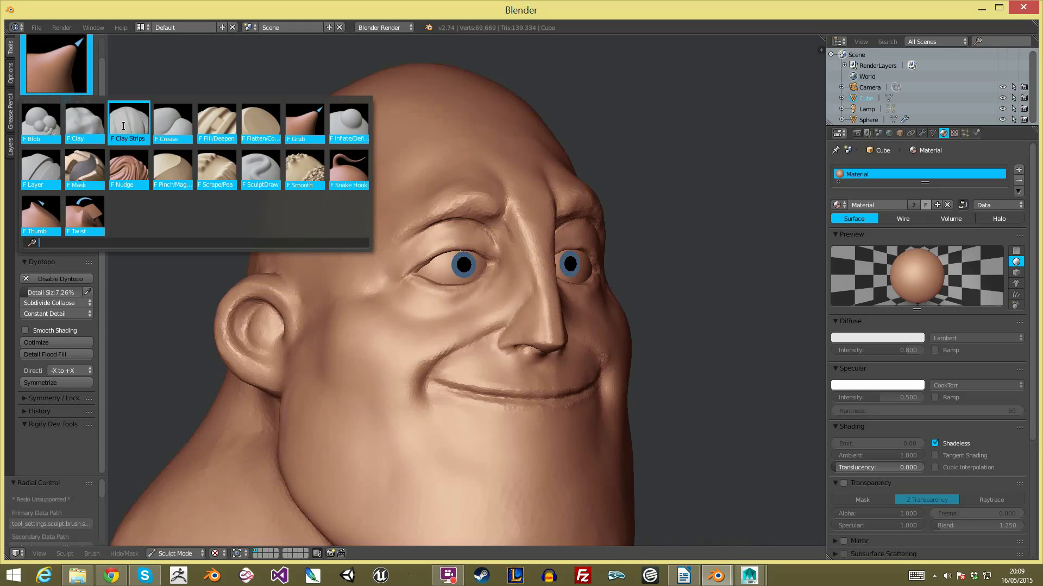
pyautogui.click(140, 126)
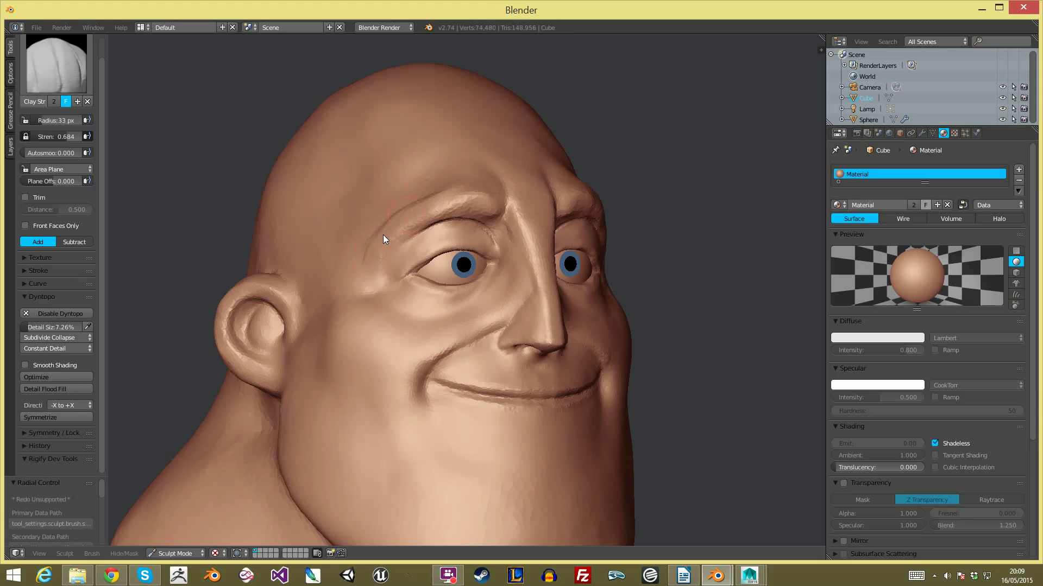
pyautogui.moveTo(437, 197)
pyautogui.mouseDown()
pyautogui.moveTo(491, 183)
pyautogui.moveTo(497, 194)
pyautogui.mouseUp()
pyautogui.moveTo(497, 194); pyautogui.dragTo(562, 205, button='middle')
pyautogui.moveTo(526, 205); pyautogui.dragTo(533, 193)
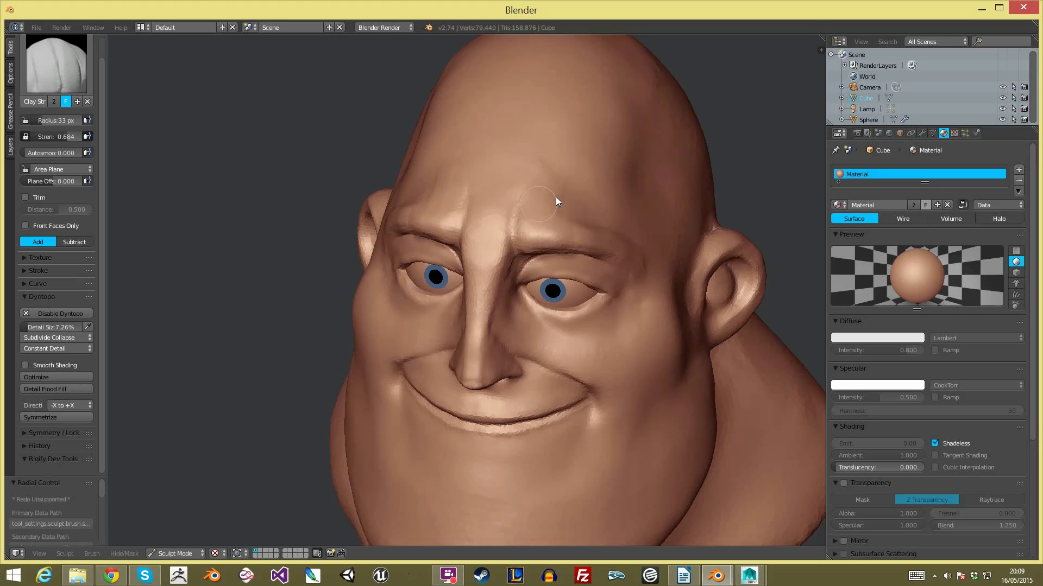
# Step: Set the detail size to 14.80% and shape the brow's outer end down towards the temple with Clay Strips at 48 px
pyautogui.scroll(-4, 605, 232)
pyautogui.moveTo(665, 308); pyautogui.dragTo(592, 202, button='middle')
pyautogui.scroll(5, 384, 205)
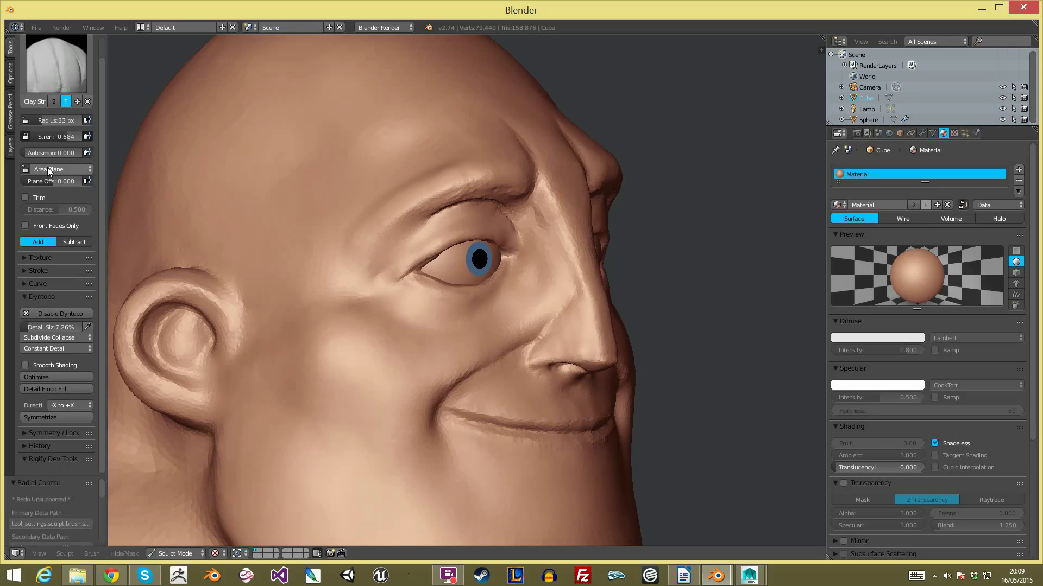
pyautogui.moveTo(71, 327); pyautogui.dragTo(75, 327)
pyautogui.press('f')
pyautogui.click(461, 200)
pyautogui.moveTo(461, 199)
pyautogui.mouseDown()
pyautogui.moveTo(412, 216)
pyautogui.moveTo(364, 257)
pyautogui.mouseUp()
pyautogui.moveTo(427, 205)
pyautogui.mouseDown()
pyautogui.moveTo(364, 258)
pyautogui.moveTo(355, 236)
pyautogui.mouseUp()
pyautogui.moveTo(435, 176); pyautogui.dragTo(359, 248)
pyautogui.moveTo(450, 197); pyautogui.dragTo(350, 266)
# Step: Check the brows and eyes from the opposite side and smooth the area with the brush at a 35 px radius
pyautogui.scroll(-6, 614, 169)
pyautogui.moveTo(638, 234); pyautogui.dragTo(537, 255, button='middle')
pyautogui.scroll(10, 566, 163)
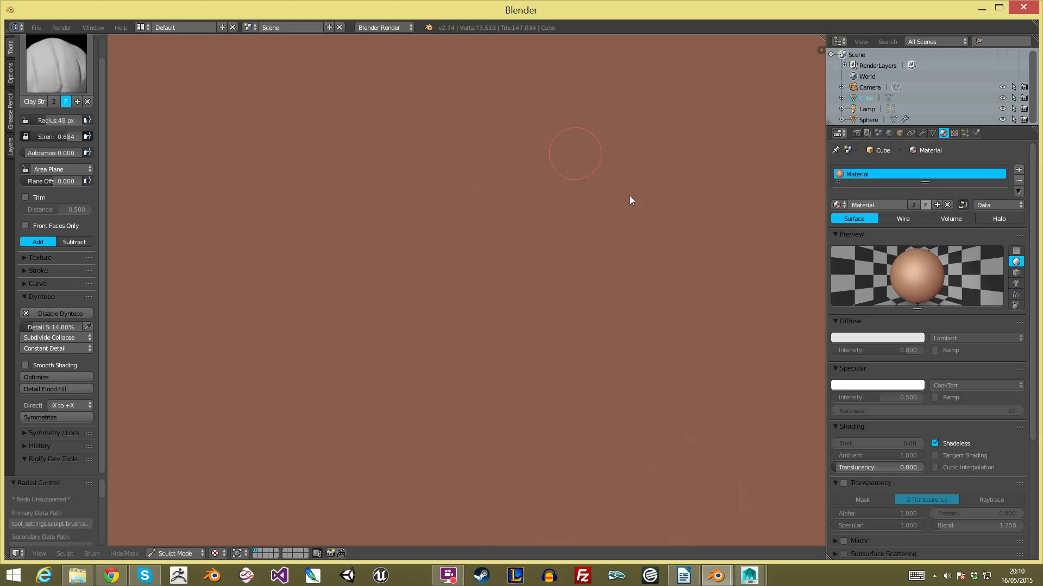
pyautogui.scroll(-6, 630, 282)
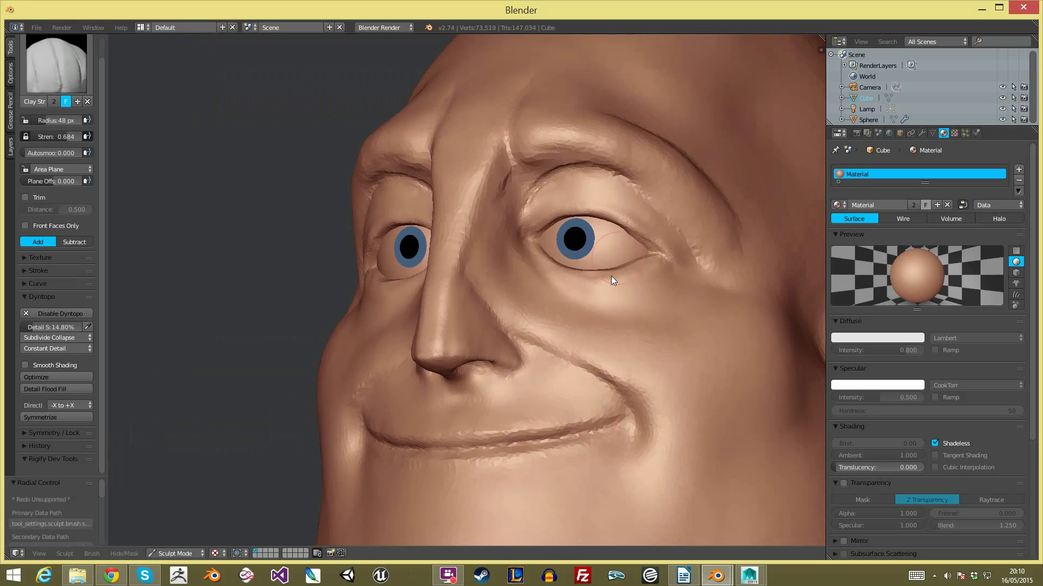
pyautogui.scroll(-4, 614, 277)
pyautogui.moveTo(633, 278); pyautogui.dragTo(586, 285, button='middle')
pyautogui.scroll(1, 522, 256)
pyautogui.press('f')
pyautogui.click(489, 246)
pyautogui.moveTo(490, 234)
pyautogui.keyDown('shift'); pyautogui.mouseDown()
pyautogui.moveTo(461, 208)
pyautogui.moveTo(537, 287)
pyautogui.mouseUp(); pyautogui.keyUp('shift')
# Step: Rework the fold from the outer brow down past the eye corner with Clay Strips at 35 px, undoing the first stroke
pyautogui.scroll(-4, 587, 336)
pyautogui.moveTo(633, 370); pyautogui.dragTo(689, 352, button='middle')
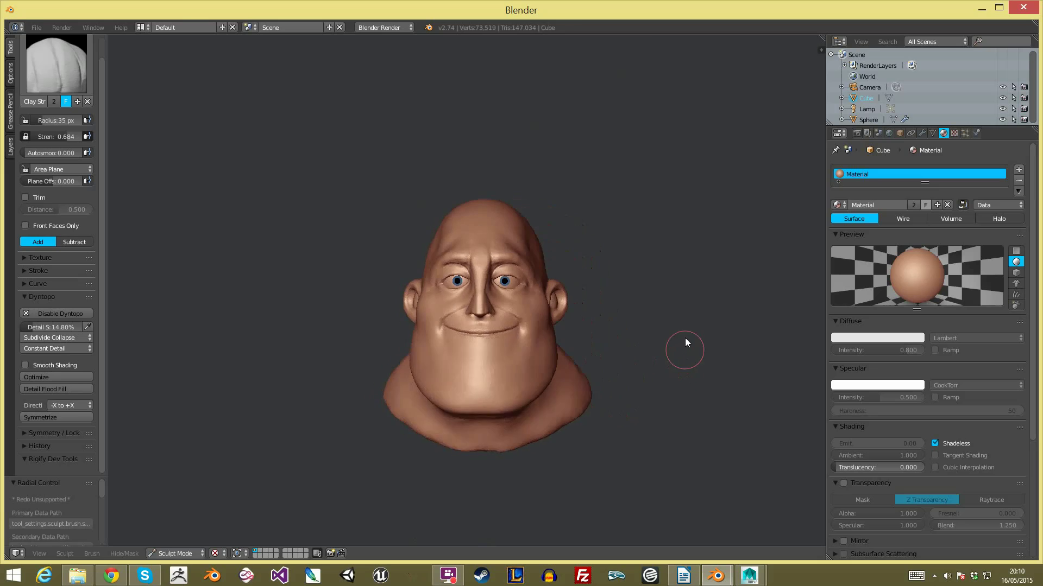
pyautogui.scroll(2, 598, 315)
pyautogui.moveTo(510, 279); pyautogui.dragTo(548, 272, button='middle')
pyautogui.scroll(4, 461, 222)
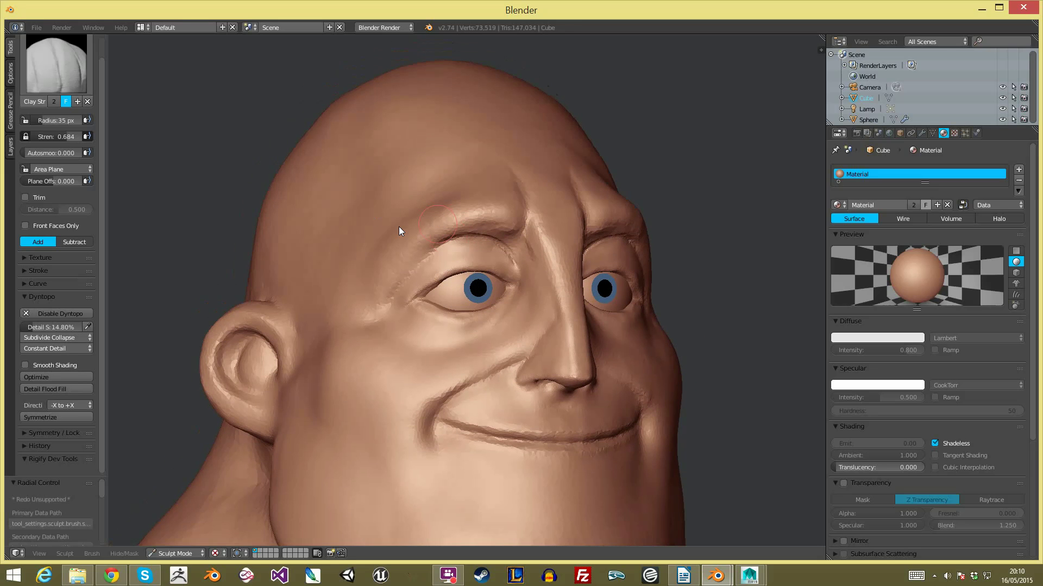
pyautogui.scroll(1, 439, 220)
pyautogui.moveTo(431, 217)
pyautogui.mouseDown()
pyautogui.moveTo(374, 266)
pyautogui.moveTo(363, 298)
pyautogui.mouseUp()
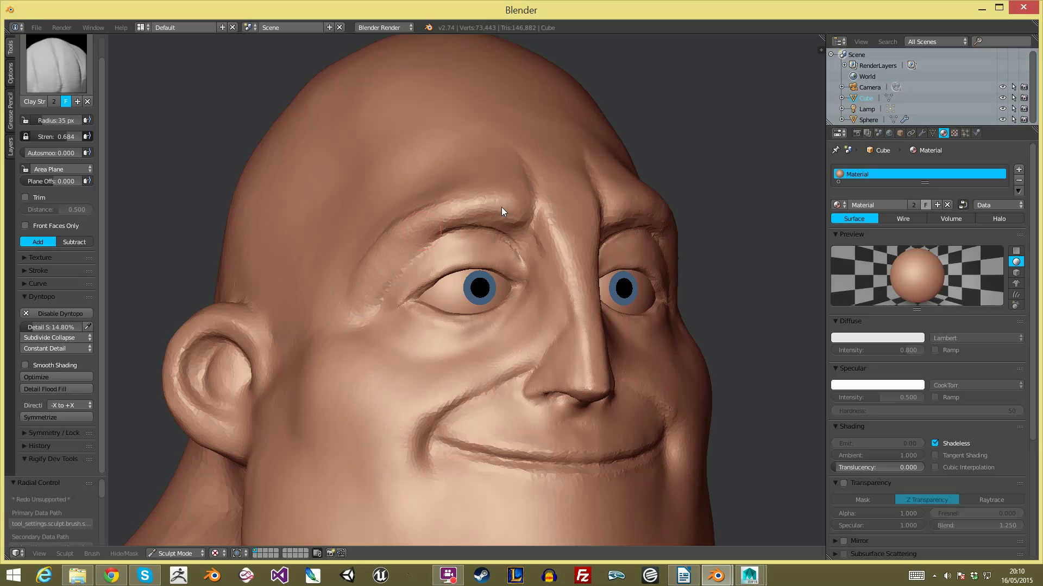
pyautogui.hotkey('ctrl', 'z')
pyautogui.moveTo(403, 217)
pyautogui.mouseDown()
pyautogui.moveTo(357, 282)
pyautogui.moveTo(377, 301)
pyautogui.mouseUp()
pyautogui.moveTo(396, 250)
pyautogui.mouseDown()
pyautogui.moveTo(380, 301)
pyautogui.moveTo(373, 294)
pyautogui.moveTo(359, 315)
pyautogui.moveTo(392, 259)
pyautogui.moveTo(354, 289)
pyautogui.mouseUp()
pyautogui.moveTo(425, 221)
pyautogui.mouseDown()
pyautogui.moveTo(381, 258)
pyautogui.moveTo(360, 304)
pyautogui.moveTo(424, 241)
pyautogui.mouseUp()
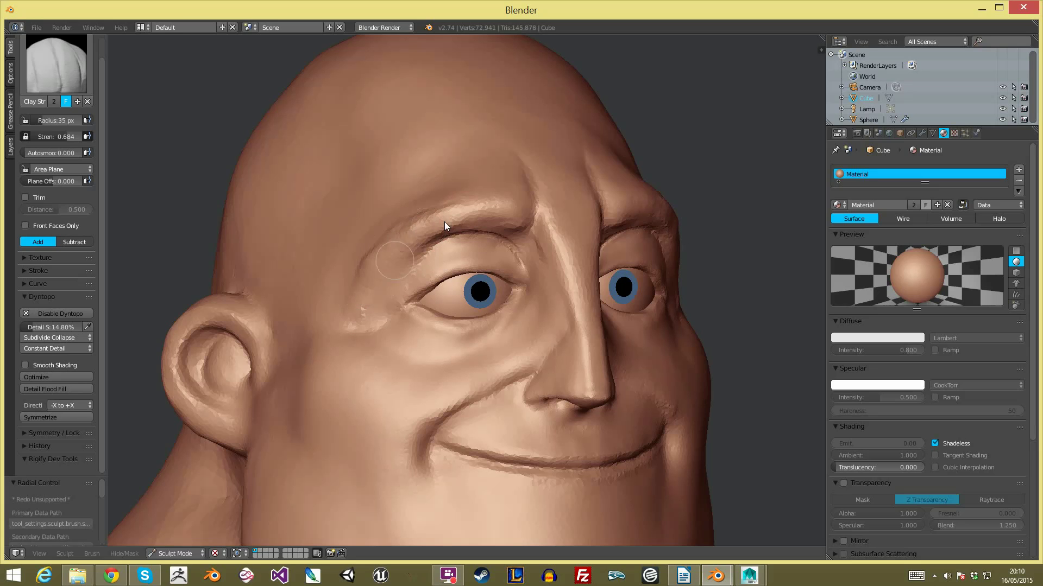
# Step: Pull the outer part of the brow upward with the Grab brush at a 64 px radius
pyautogui.scroll(-6, 429, 396)
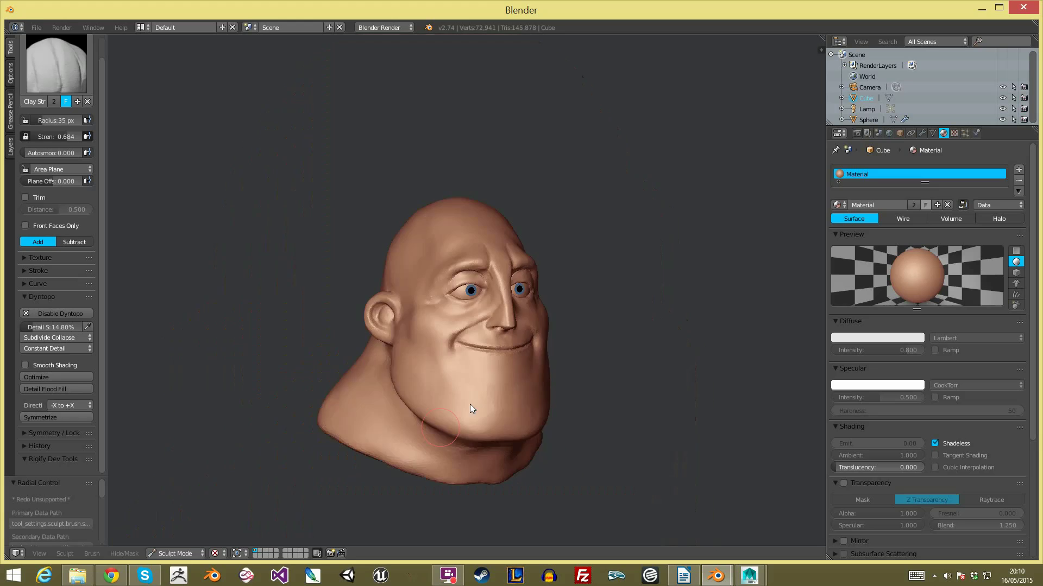
pyautogui.moveTo(440, 337); pyautogui.dragTo(402, 323, button='middle')
pyautogui.scroll(2, 379, 243)
pyautogui.press('g')
pyautogui.press('f')
pyautogui.click(433, 256)
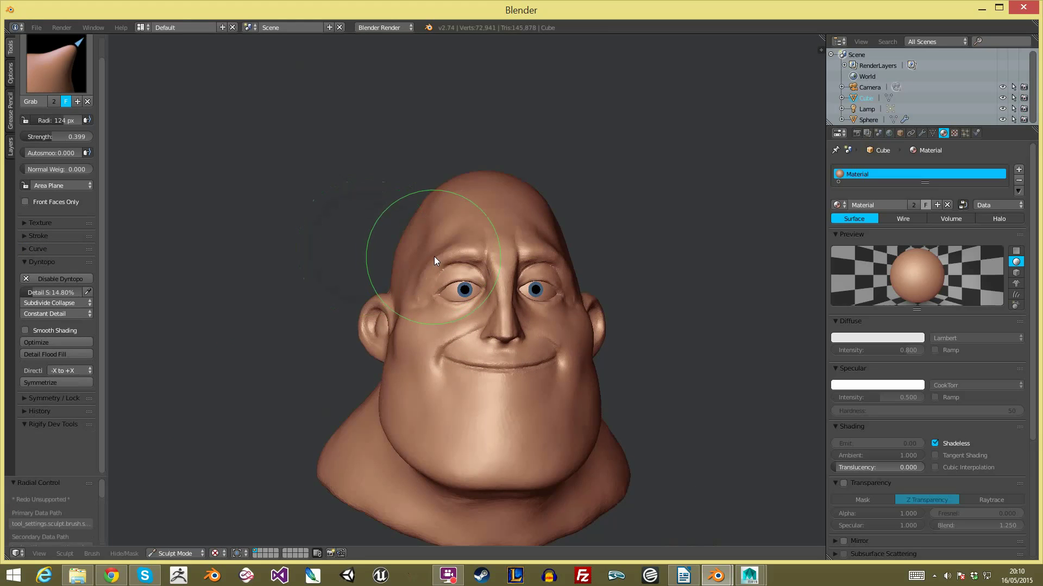
pyautogui.press('f')
pyautogui.click(397, 256)
pyautogui.moveTo(440, 259); pyautogui.dragTo(450, 236)
pyautogui.moveTo(426, 268); pyautogui.dragTo(424, 269)
# Step: Nudge the whole eye region with the Grab brush enlarged to a 200 px radius
pyautogui.scroll(-1, 467, 246)
pyautogui.scroll(-4, 402, 311)
pyautogui.moveTo(678, 359); pyautogui.dragTo(727, 343, button='middle')
pyautogui.scroll(8, 522, 226)
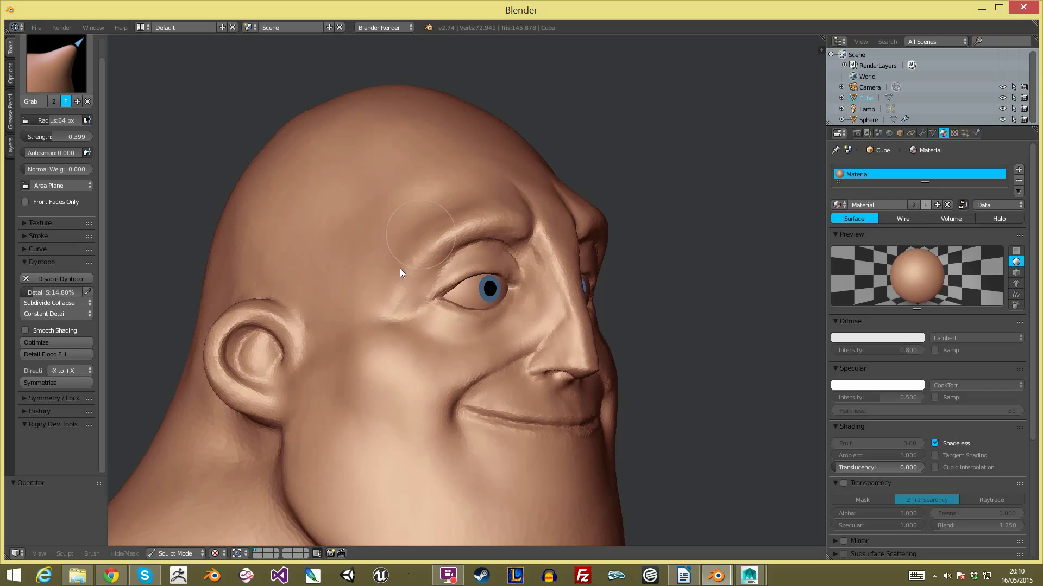
pyautogui.moveTo(448, 279)
pyautogui.mouseDown(button='middle')
pyautogui.moveTo(486, 235)
pyautogui.moveTo(463, 258)
pyautogui.moveTo(449, 258)
pyautogui.mouseUp(button='middle')
pyautogui.press('f')
pyautogui.click(483, 271)
pyautogui.scroll(-2, 519, 304)
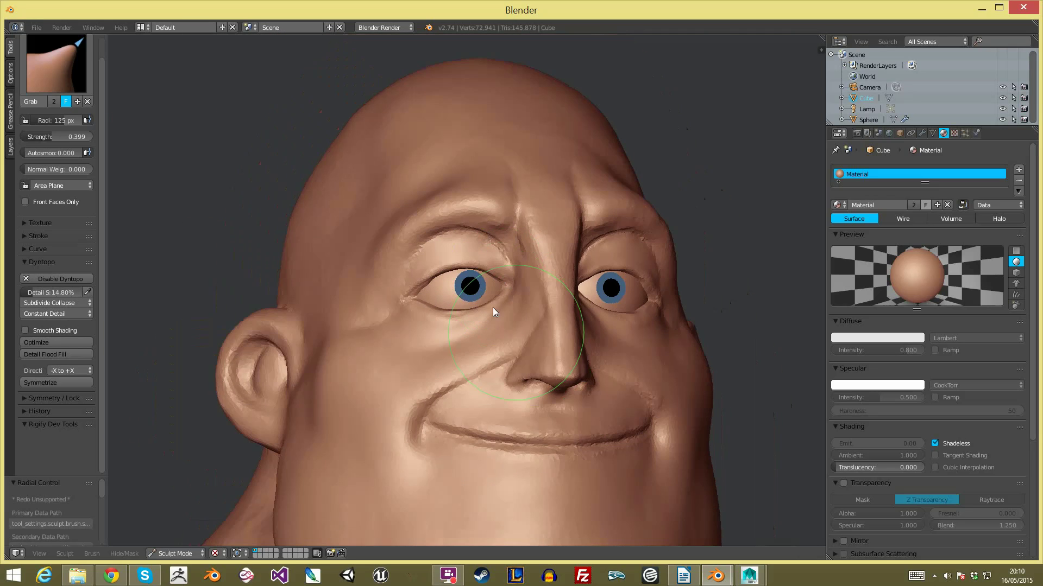
pyautogui.moveTo(448, 292); pyautogui.dragTo(429, 298, button='middle')
pyautogui.press('f')
pyautogui.click(460, 295)
pyautogui.moveTo(461, 295); pyautogui.dragTo(461, 292)
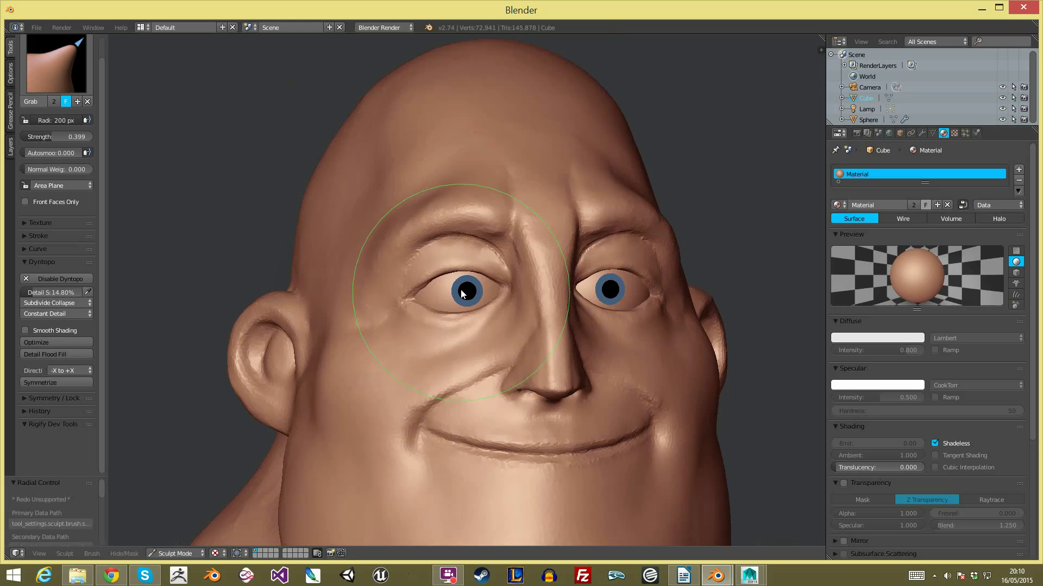
# Step: Reposition the outer eye area with Grab and pull the upper lid fold down towards the outer corner at a 40 px radius
pyautogui.press('f')
pyautogui.click(439, 291)
pyautogui.press('f')
pyautogui.moveTo(438, 291)
pyautogui.mouseDown(button='middle')
pyautogui.moveTo(409, 294)
pyautogui.moveTo(465, 289)
pyautogui.mouseUp(button='middle')
pyautogui.click(411, 295)
pyautogui.press('f')
pyautogui.click(461, 288)
pyautogui.moveTo(448, 294); pyautogui.dragTo(457, 287)
pyautogui.press('f')
pyautogui.click(417, 272)
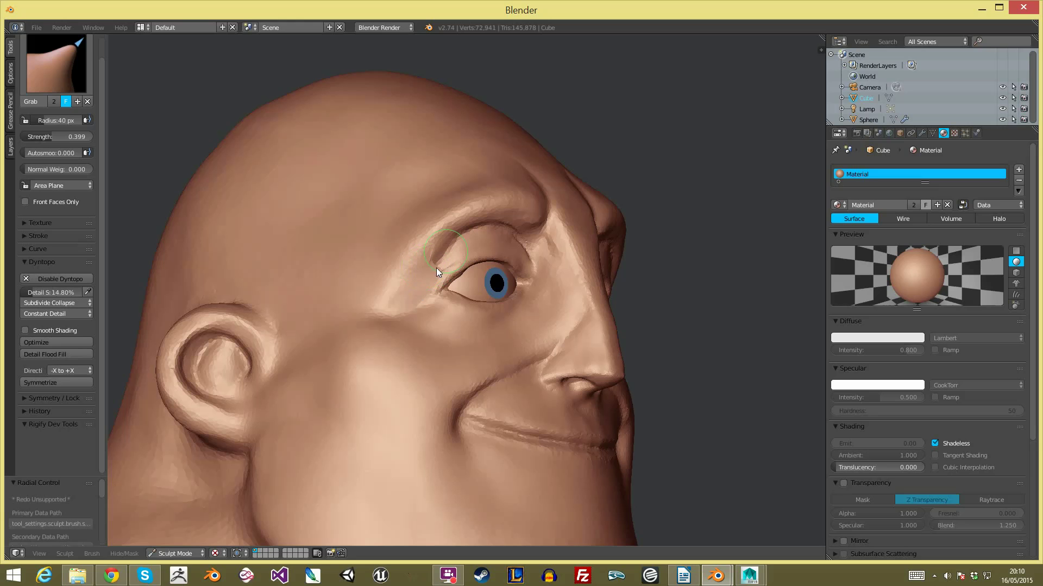
pyautogui.moveTo(462, 243); pyautogui.dragTo(451, 271)
# Step: Refine the eyelids and brow from front and three-quarter angles with the Grab brush at 75 px and 101 px radii
pyautogui.scroll(-1, 461, 274)
pyautogui.moveTo(476, 277); pyautogui.dragTo(406, 296, button='middle')
pyautogui.scroll(-2, 435, 310)
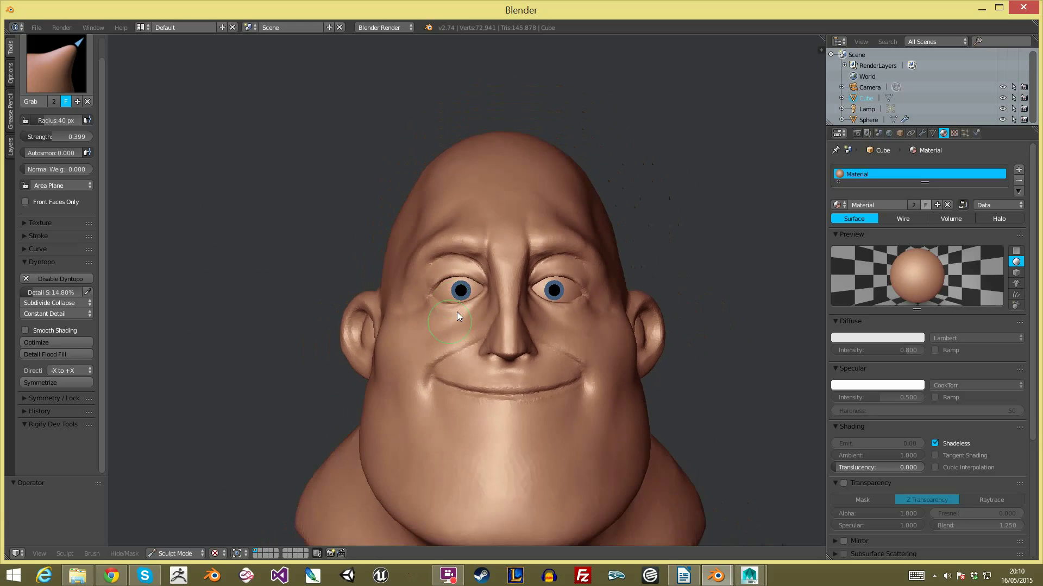
pyautogui.moveTo(486, 281); pyautogui.dragTo(465, 305, button='middle')
pyautogui.scroll(2, 480, 296)
pyautogui.press('f')
pyautogui.click(481, 301)
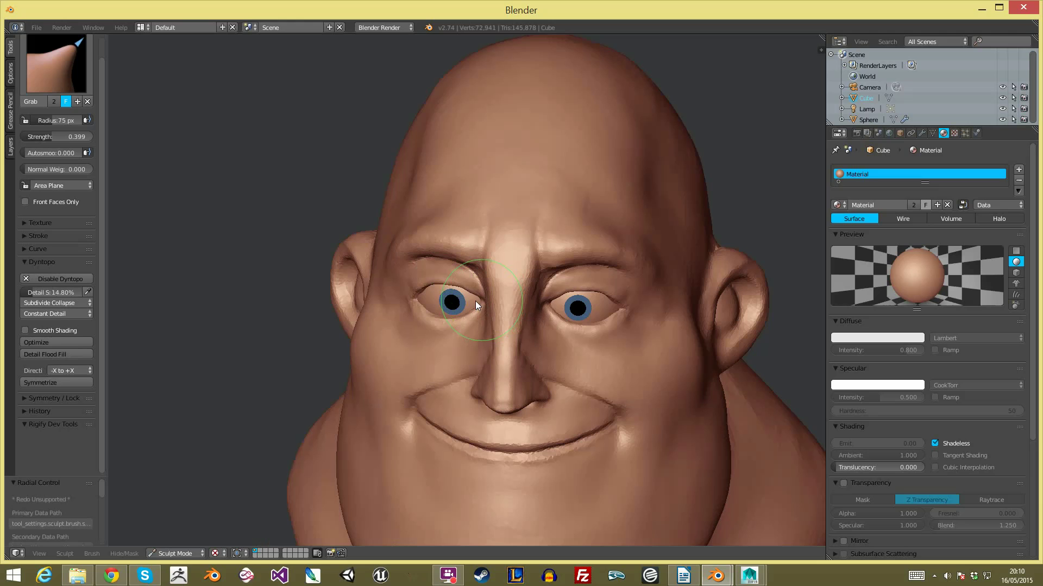
pyautogui.scroll(-2, 462, 312)
pyautogui.scroll(4, 434, 250)
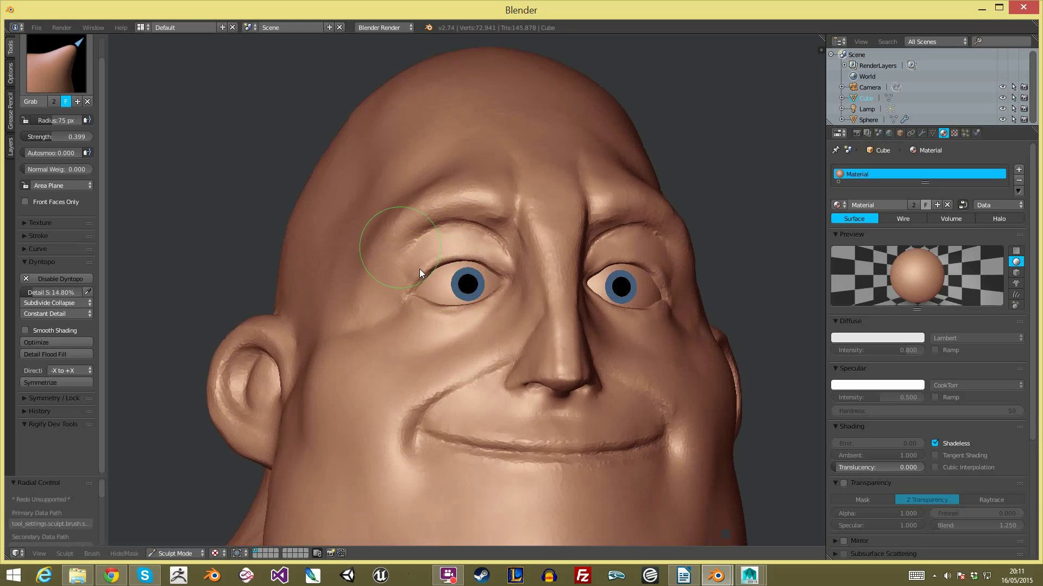
pyautogui.press('f')
pyautogui.click(438, 261)
# Step: Adjust the outer half of the upper eyelid from the front with the Grab brush at a 69 px radius
pyautogui.press('KP_1')
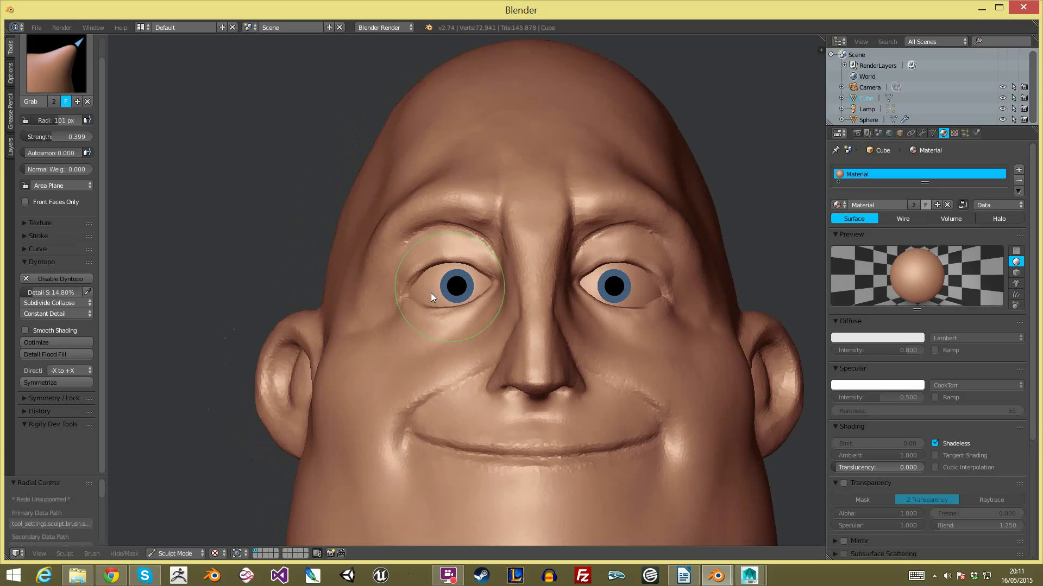
pyautogui.press('f')
pyautogui.click(374, 292)
pyautogui.scroll(2, 418, 277)
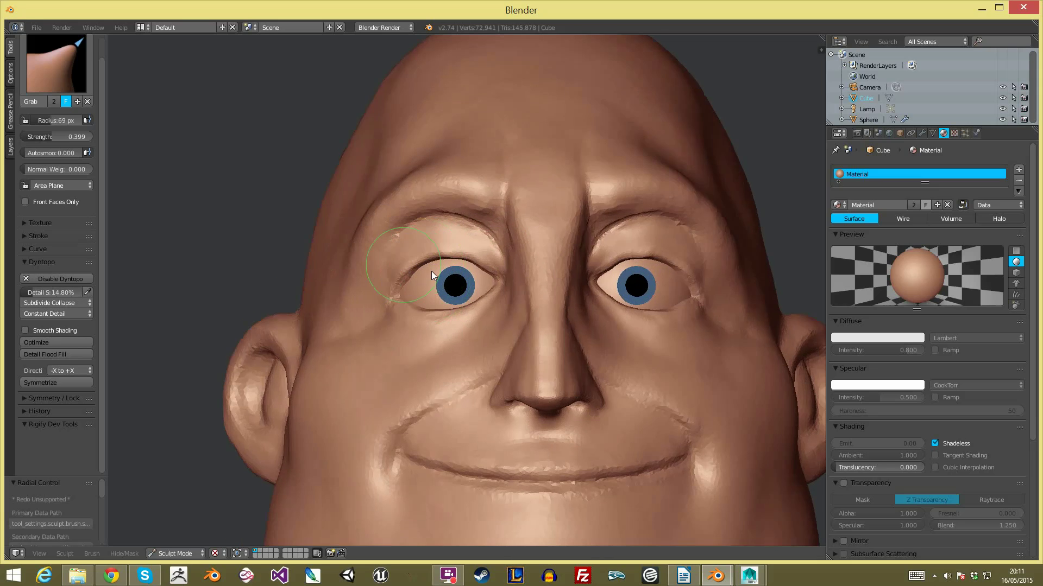
pyautogui.moveTo(410, 269); pyautogui.dragTo(411, 281, button='middle')
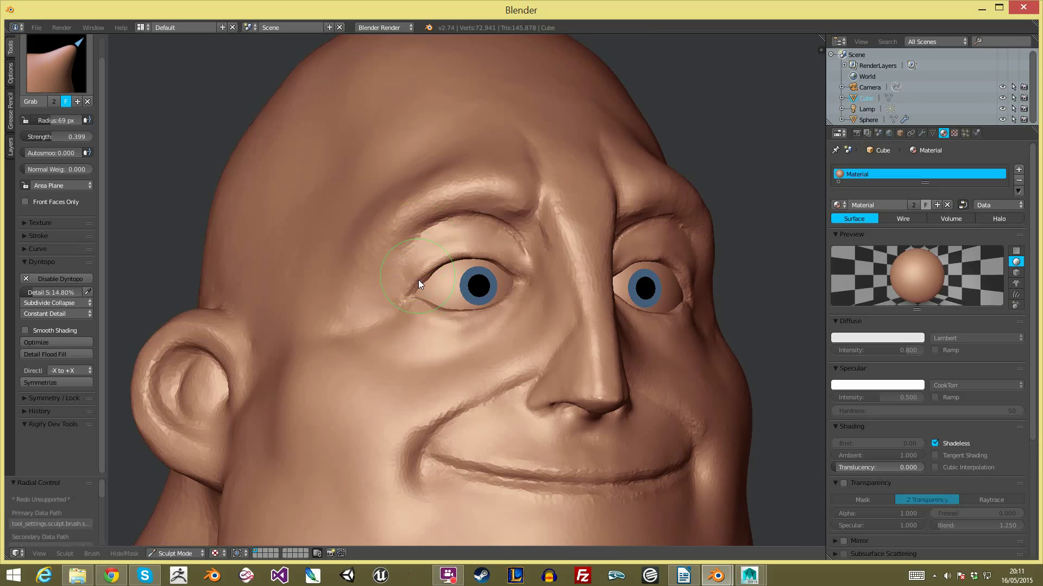
# Step: Check the eye's tilt with a straight grease pencil line from inner to outer corner, and delete the line
pyautogui.press('KP_1')
pyautogui.moveTo(506, 281); pyautogui.dragTo(394, 302)
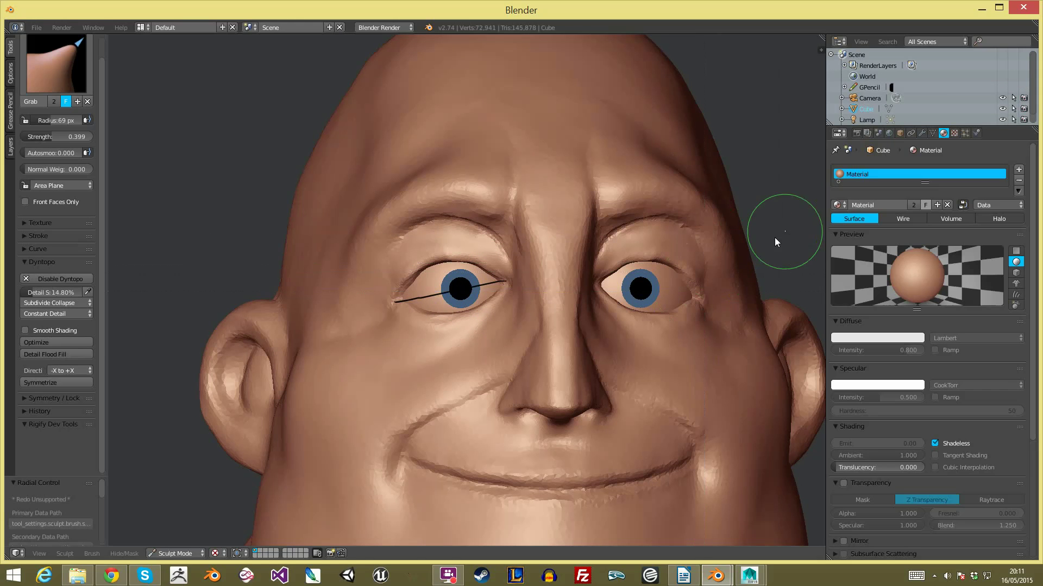
pyautogui.press('n')
pyautogui.click(808, 159)
pyautogui.press('n')
# Step: Pull the lower eyelid slightly downward with Grab at a 69 px radius and reduce the brush to 58 px
pyautogui.press('f')
pyautogui.click(487, 272)
pyautogui.press('f')
pyautogui.click(494, 271)
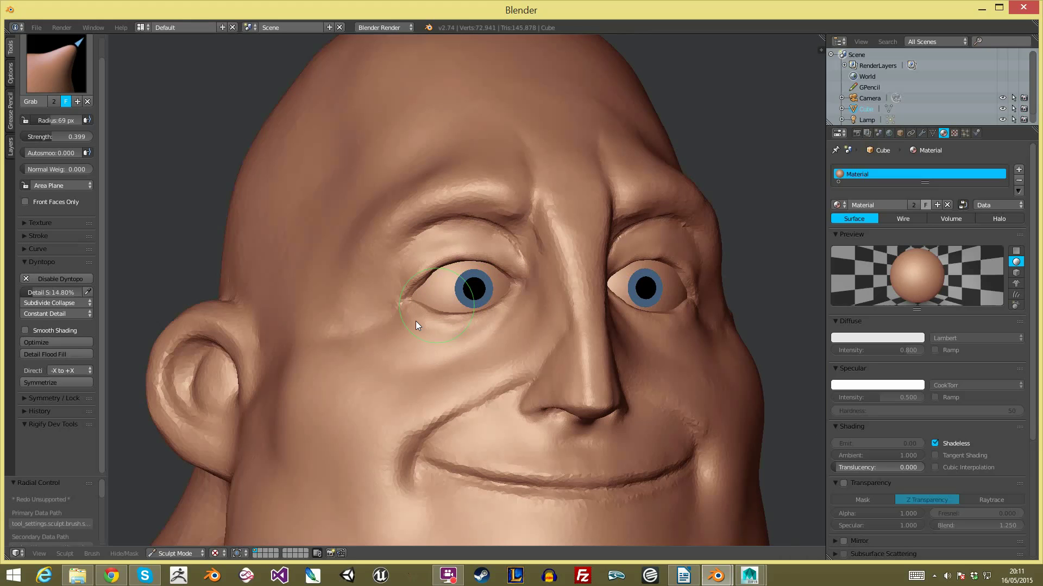
pyautogui.moveTo(445, 298); pyautogui.dragTo(415, 321, button='middle')
pyautogui.moveTo(442, 307); pyautogui.dragTo(443, 311)
pyautogui.press('f')
pyautogui.click(414, 305)
pyautogui.moveTo(419, 303); pyautogui.dragTo(459, 301, button='middle')
pyautogui.press('f')
pyautogui.click(466, 308)
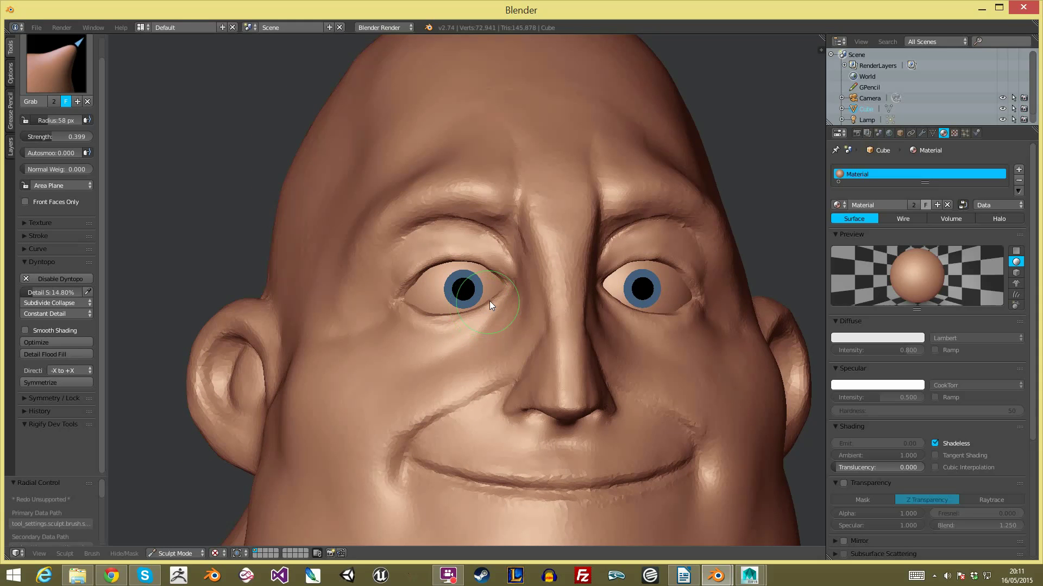
# Step: Review the whole head and adjust the eye area with the Grab brush at 163 px and 57 px radii
pyautogui.scroll(-5, 496, 250)
pyautogui.moveTo(550, 361); pyautogui.dragTo(608, 417, button='middle')
pyautogui.scroll(-2, 608, 417)
pyautogui.moveTo(563, 268); pyautogui.dragTo(595, 320, button='middle')
pyautogui.scroll(6, 653, 290)
pyautogui.press('f')
pyautogui.click(472, 291)
pyautogui.press('f')
pyautogui.click(446, 294)
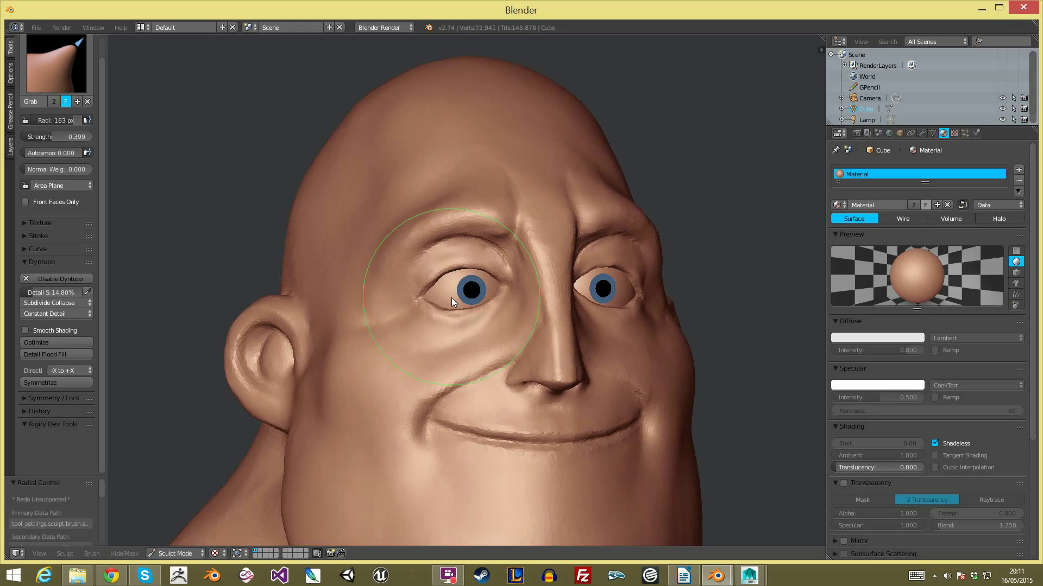
pyautogui.press('f')
pyautogui.click(428, 252)
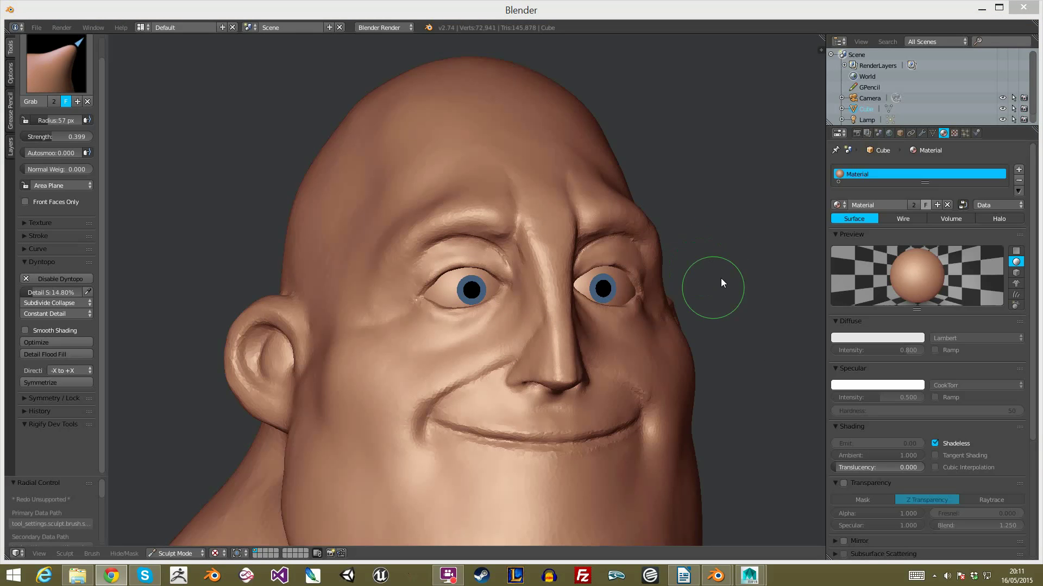
# Step: Smooth the upper eyelid crease beneath the brow from a low angle with the brush at a 37 px radius
pyautogui.press('KP_1')
pyautogui.moveTo(709, 266); pyautogui.dragTo(708, 202, button='middle')
pyautogui.press('f')
pyautogui.click(603, 229)
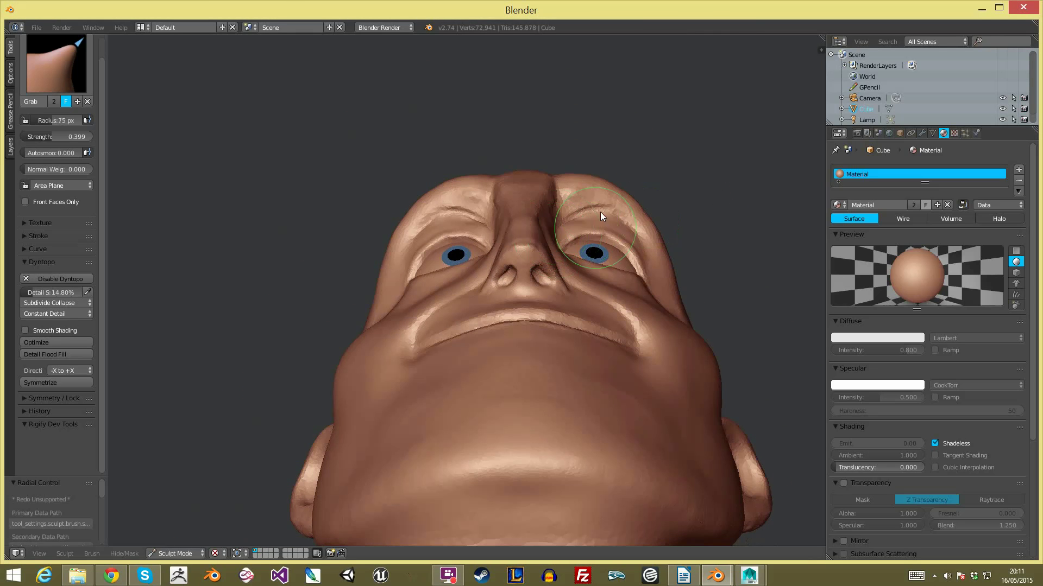
pyautogui.press('f')
pyautogui.click(582, 208)
pyautogui.moveTo(578, 209)
pyautogui.keyDown('shift'); pyautogui.mouseDown()
pyautogui.moveTo(615, 210)
pyautogui.moveTo(634, 227)
pyautogui.mouseUp(); pyautogui.keyUp('shift')
pyautogui.scroll(-5, 663, 256)
pyautogui.moveTo(668, 278)
pyautogui.mouseDown(button='middle')
pyautogui.moveTo(592, 283)
pyautogui.moveTo(601, 341)
pyautogui.moveTo(599, 285)
pyautogui.moveTo(706, 260)
pyautogui.mouseUp(button='middle')
pyautogui.scroll(4, 599, 285)
pyautogui.moveTo(565, 243); pyautogui.dragTo(527, 272, button='middle')
pyautogui.scroll(2, 527, 271)
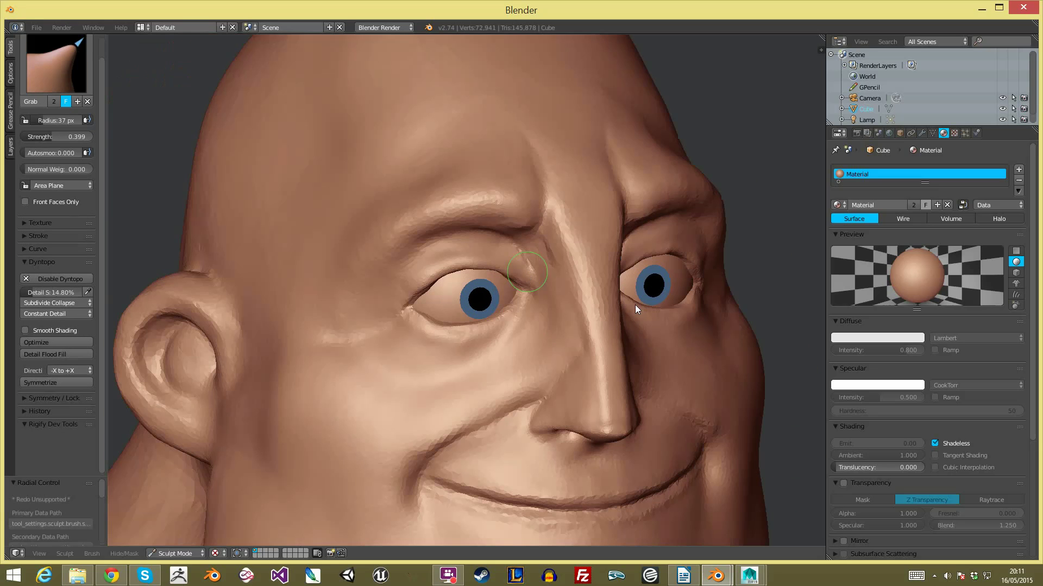
# Step: Switch to Object Mode, select the eyeballs and shift them within their sockets in front view
pyautogui.click(178, 553)
pyautogui.press('a')
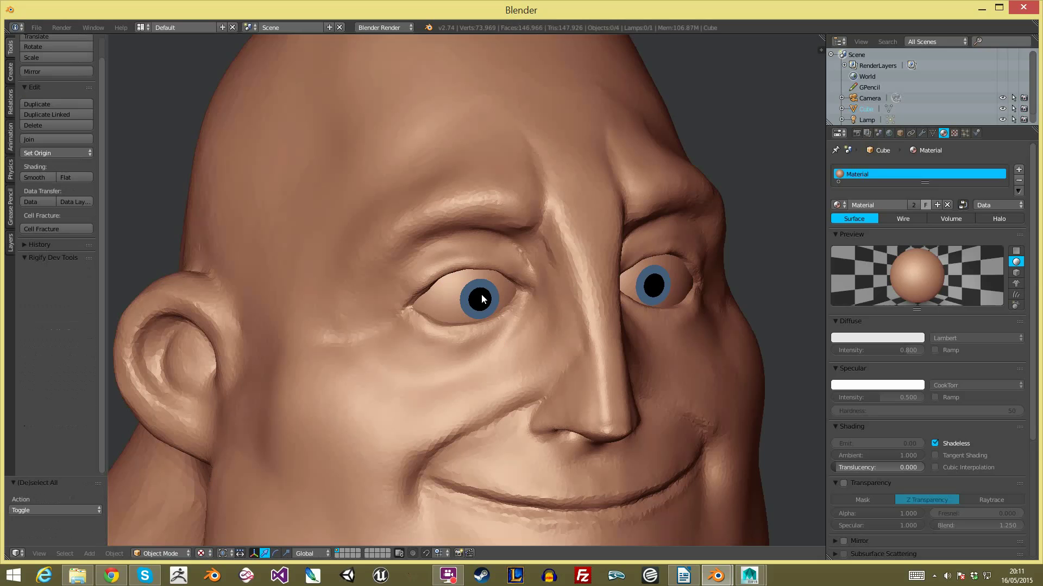
pyautogui.rightClick(477, 303)
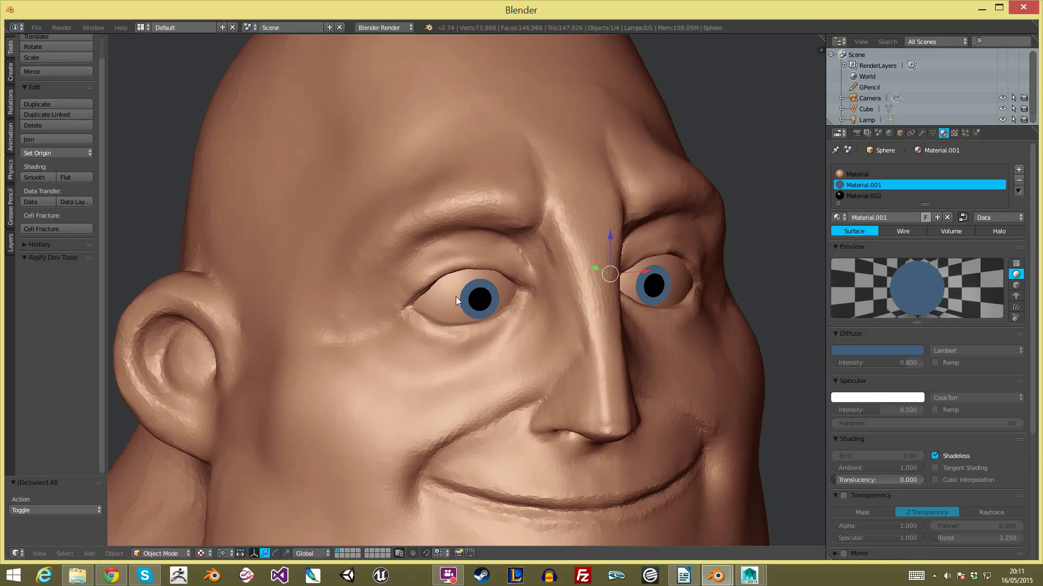
pyautogui.press('KP_1')
pyautogui.press('g')
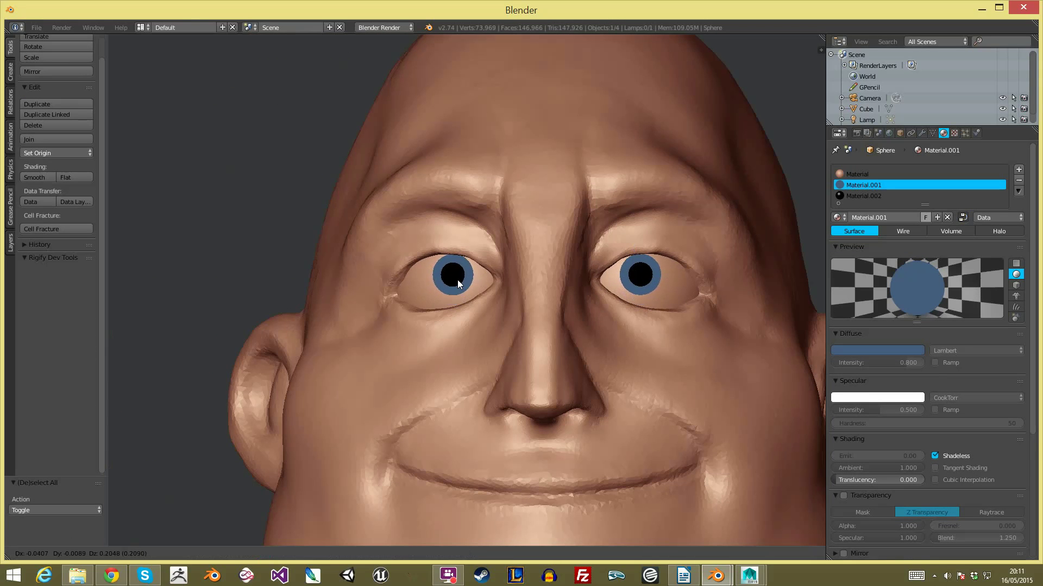
pyautogui.click(449, 279)
# Step: Refine the eyeballs' position against the wireframe, finishing with a move of X -0.143, Y -0.006, Z -0.010
pyautogui.press('z')
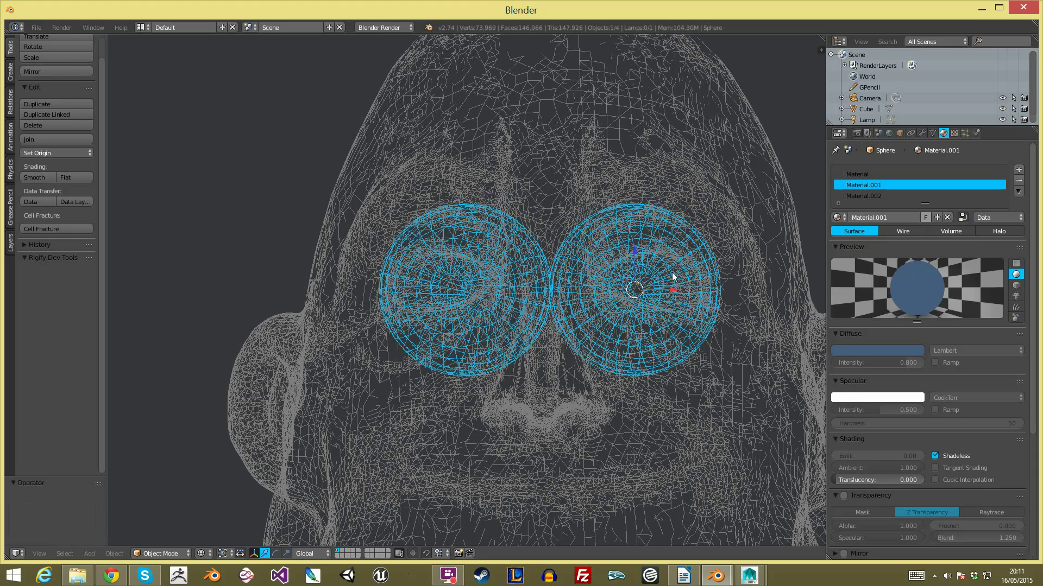
pyautogui.press('z')
pyautogui.press('g')
pyautogui.click(703, 291)
pyautogui.hotkey('alt', 'z')
pyautogui.press('g')
pyautogui.click(697, 291)
pyautogui.scroll(-4, 657, 432)
pyautogui.moveTo(657, 432); pyautogui.dragTo(501, 350, button='middle')
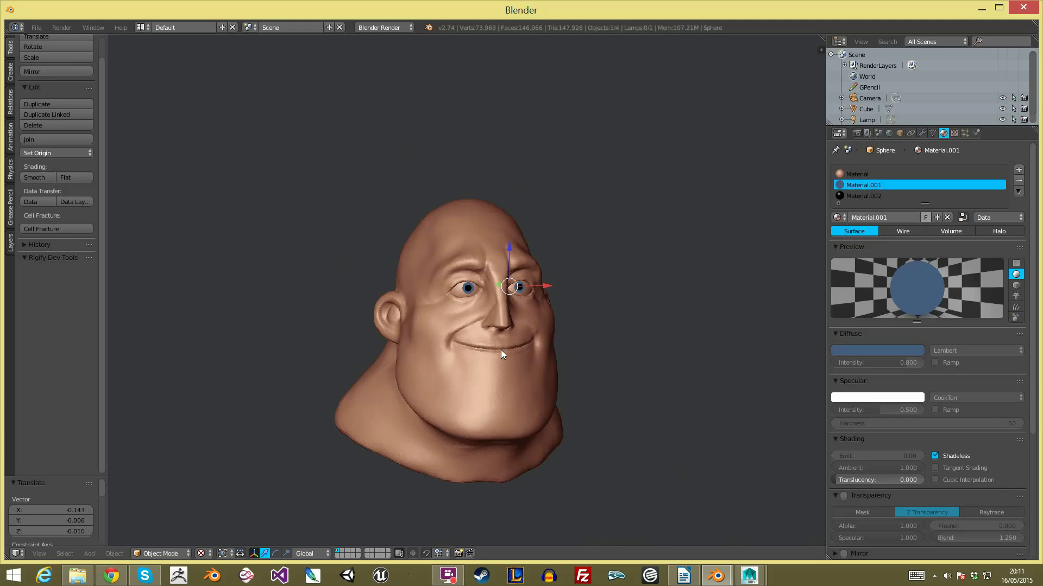
# Step: Return the head to Sculpt Mode with the Clay Strips brush and enable Dyntopo
pyautogui.rightClick(539, 369)
pyautogui.click(163, 553)
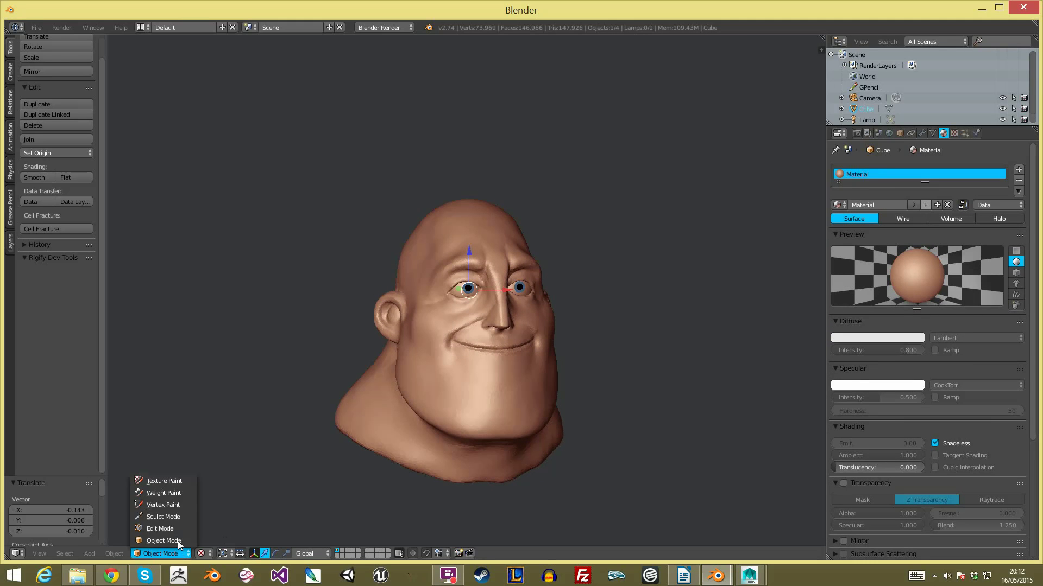
pyautogui.click(177, 516)
pyautogui.scroll(2, 493, 397)
pyautogui.scroll(3, 418, 272)
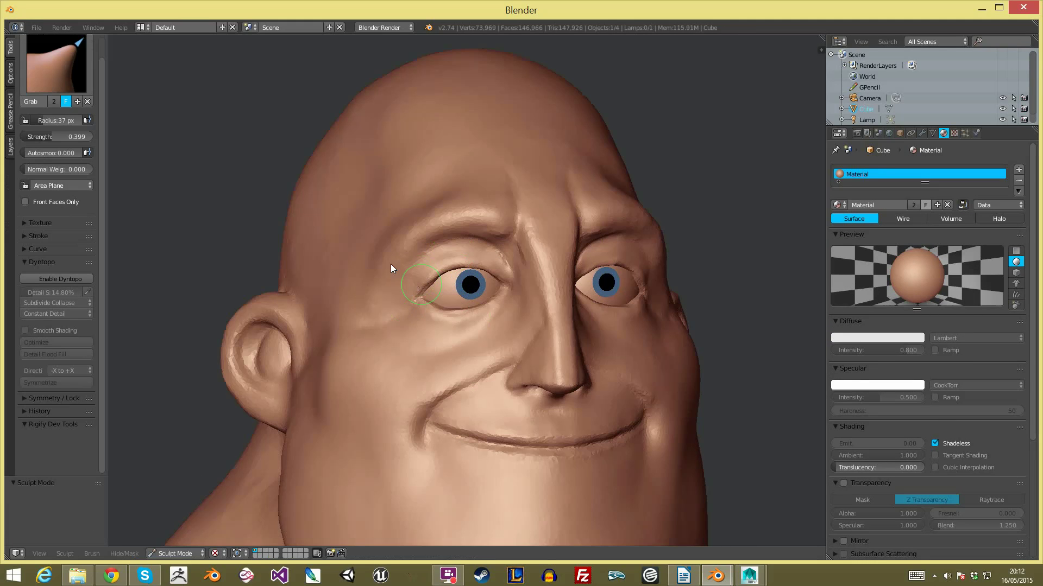
pyautogui.click(63, 87)
pyautogui.click(128, 122)
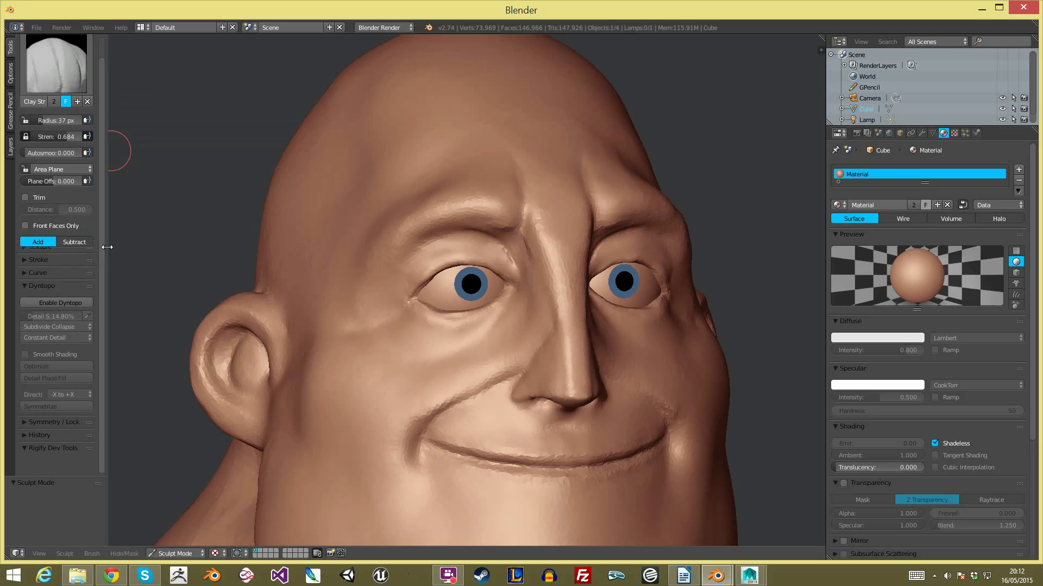
pyautogui.scroll(2, 312, 247)
pyautogui.click(60, 313)
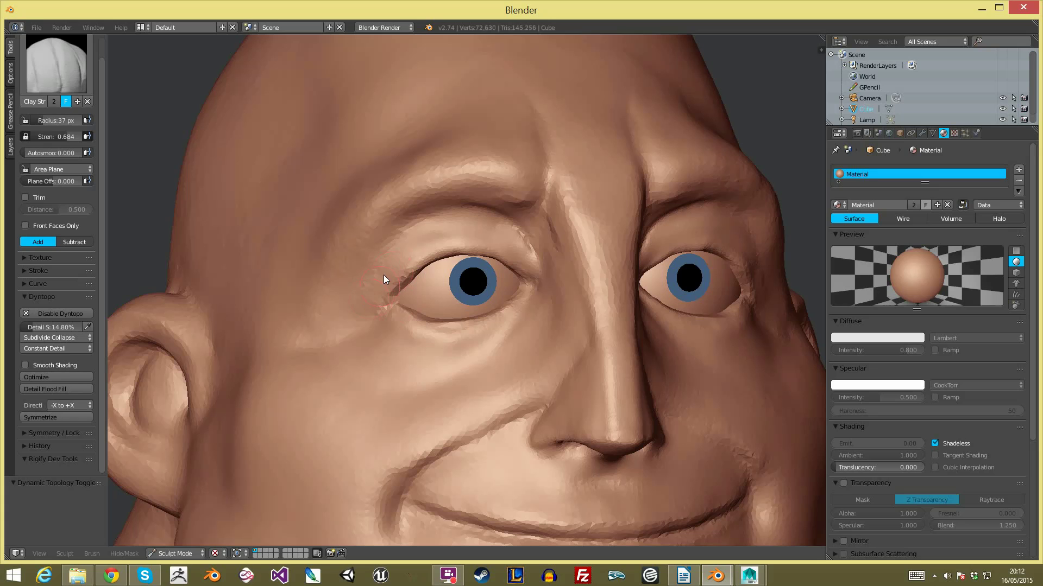
# Step: Sample a 5.61% detail size from the upper eyelid and smooth the skin beside the outer eye corner
pyautogui.click(88, 326)
pyautogui.click(441, 245)
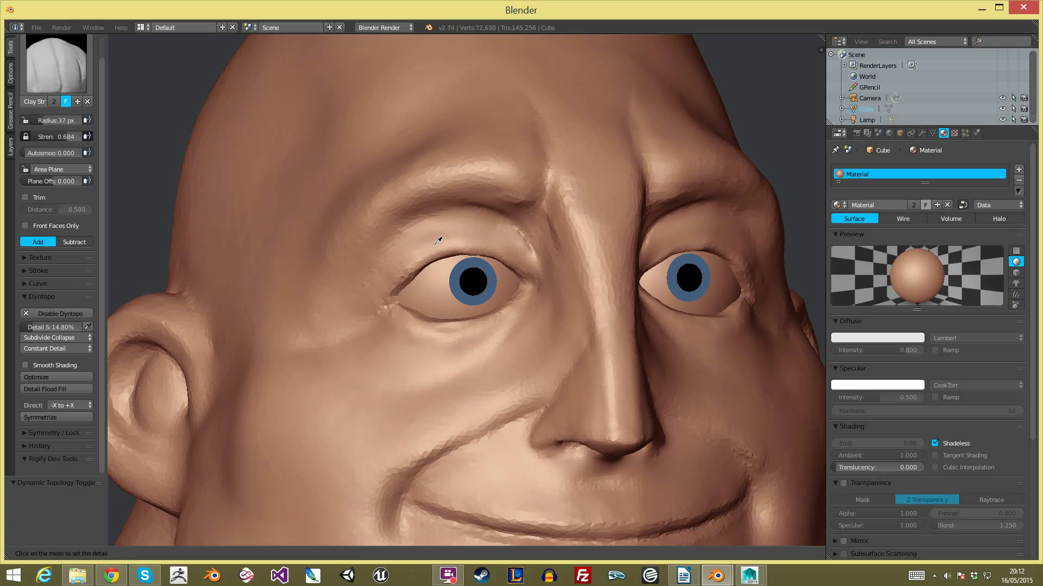
pyautogui.moveTo(401, 242)
pyautogui.keyDown('shift'); pyautogui.mouseDown()
pyautogui.moveTo(323, 337)
pyautogui.moveTo(352, 327)
pyautogui.moveTo(282, 363)
pyautogui.mouseUp(); pyautogui.keyUp('shift')
# Step: Build up a fold under the lower eyelid from the outer corner inward with Clay Strips at 37 px
pyautogui.moveTo(282, 363)
pyautogui.mouseDown(button='middle')
pyautogui.moveTo(407, 455)
pyautogui.moveTo(506, 353)
pyautogui.moveTo(465, 342)
pyautogui.mouseUp(button='middle')
pyautogui.moveTo(501, 338)
pyautogui.mouseDown()
pyautogui.moveTo(442, 355)
pyautogui.moveTo(434, 343)
pyautogui.mouseUp()
pyautogui.moveTo(443, 331)
pyautogui.mouseDown(button='middle')
pyautogui.moveTo(409, 272)
pyautogui.moveTo(375, 324)
pyautogui.mouseUp(button='middle')
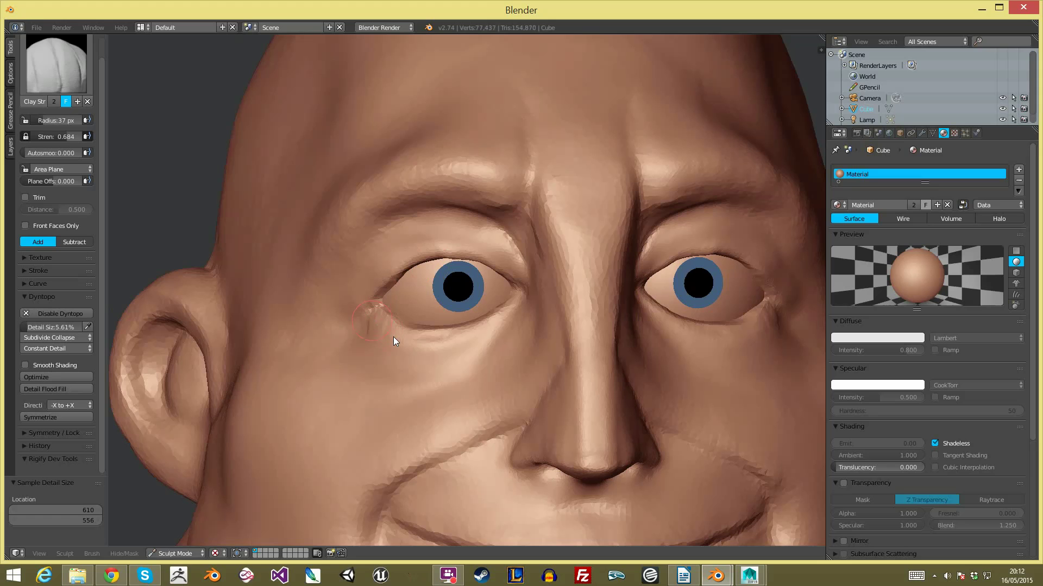
pyautogui.moveTo(379, 327); pyautogui.dragTo(458, 341)
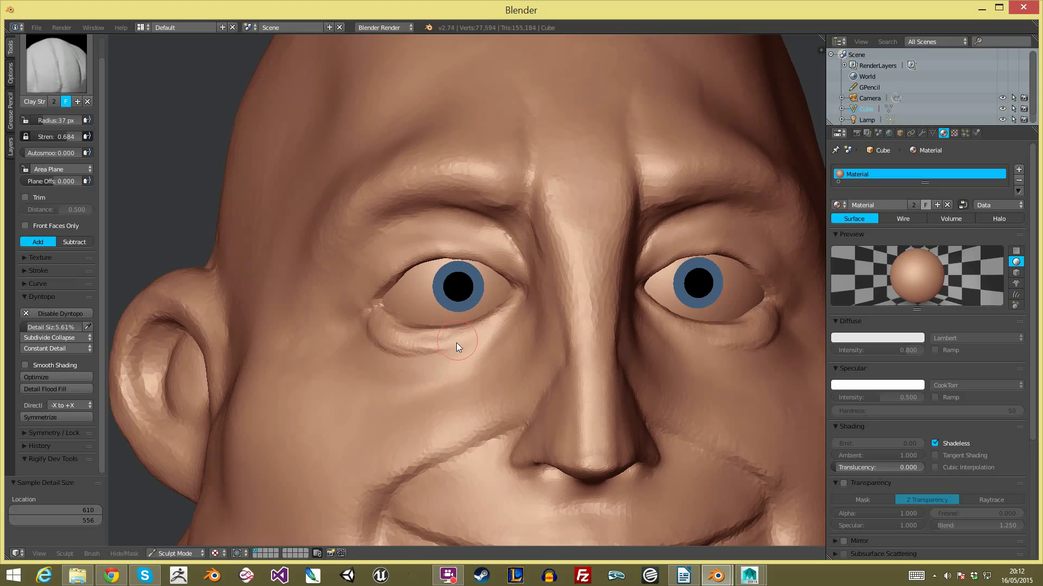
# Step: Thicken the lower eyelid's rim from the outer corner to the inner corner with Clay Strips at a 26 px radius
pyautogui.press('f')
pyautogui.click(470, 321)
pyautogui.moveTo(469, 321)
pyautogui.mouseDown(button='middle')
pyautogui.moveTo(396, 346)
pyautogui.moveTo(383, 327)
pyautogui.mouseUp(button='middle')
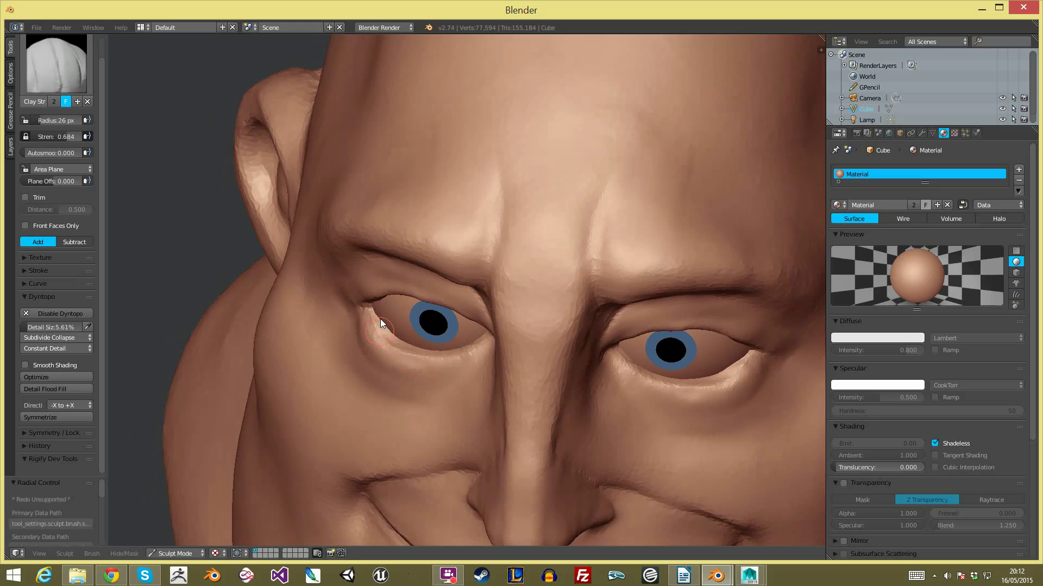
pyautogui.moveTo(381, 320)
pyautogui.mouseDown()
pyautogui.moveTo(395, 341)
pyautogui.moveTo(447, 352)
pyautogui.moveTo(483, 336)
pyautogui.mouseUp()
pyautogui.moveTo(484, 337)
pyautogui.mouseDown(button='middle')
pyautogui.moveTo(536, 341)
pyautogui.moveTo(543, 312)
pyautogui.mouseUp(button='middle')
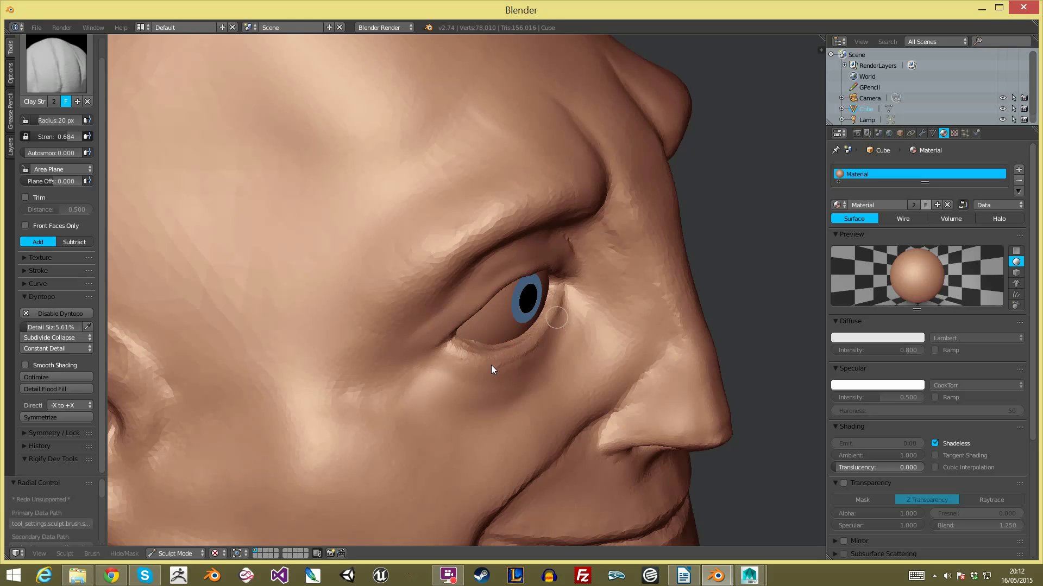
# Step: Build up the upper eyelid's rim above the iris with Clay Strips at a 20 px radius
pyautogui.scroll(-4, 560, 428)
pyautogui.moveTo(560, 428); pyautogui.dragTo(488, 337, button='middle')
pyautogui.scroll(5, 399, 207)
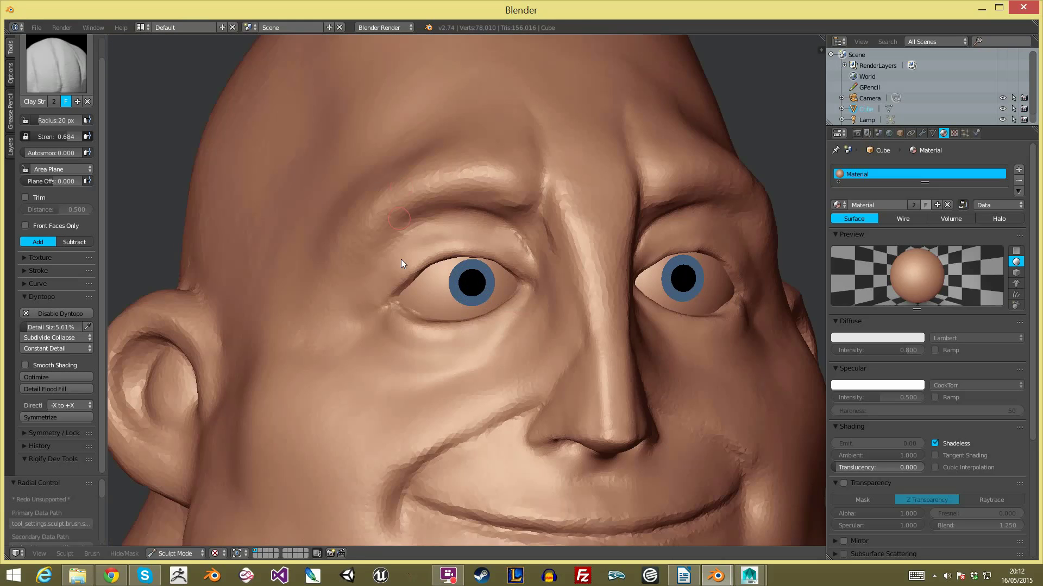
pyautogui.moveTo(399, 278); pyautogui.dragTo(364, 237, button='middle')
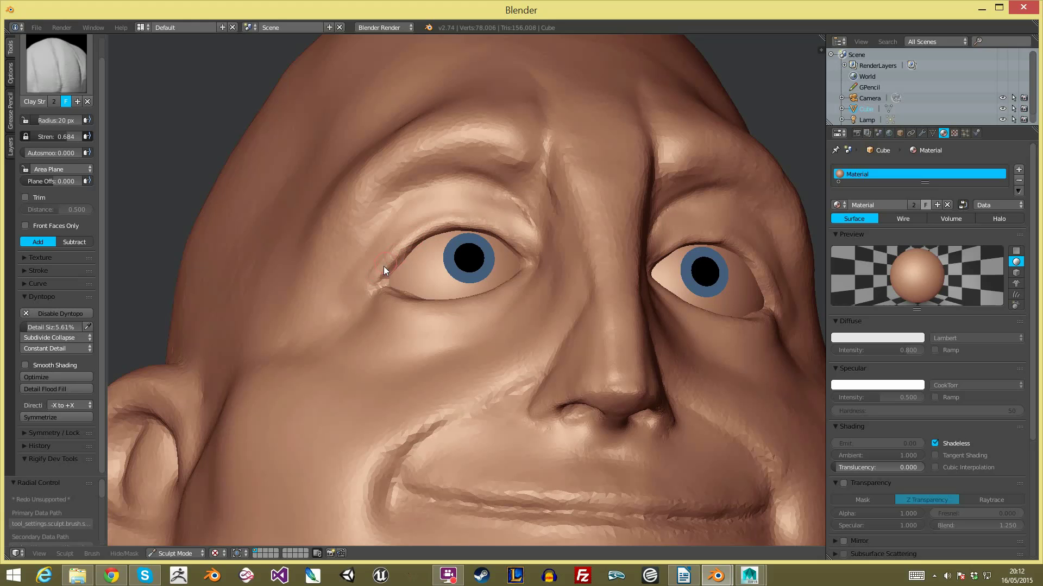
pyautogui.moveTo(449, 228)
pyautogui.mouseDown()
pyautogui.moveTo(486, 231)
pyautogui.moveTo(529, 259)
pyautogui.moveTo(493, 235)
pyautogui.mouseUp()
pyautogui.moveTo(493, 235)
pyautogui.mouseDown(button='middle')
pyautogui.moveTo(451, 279)
pyautogui.moveTo(386, 251)
pyautogui.mouseUp(button='middle')
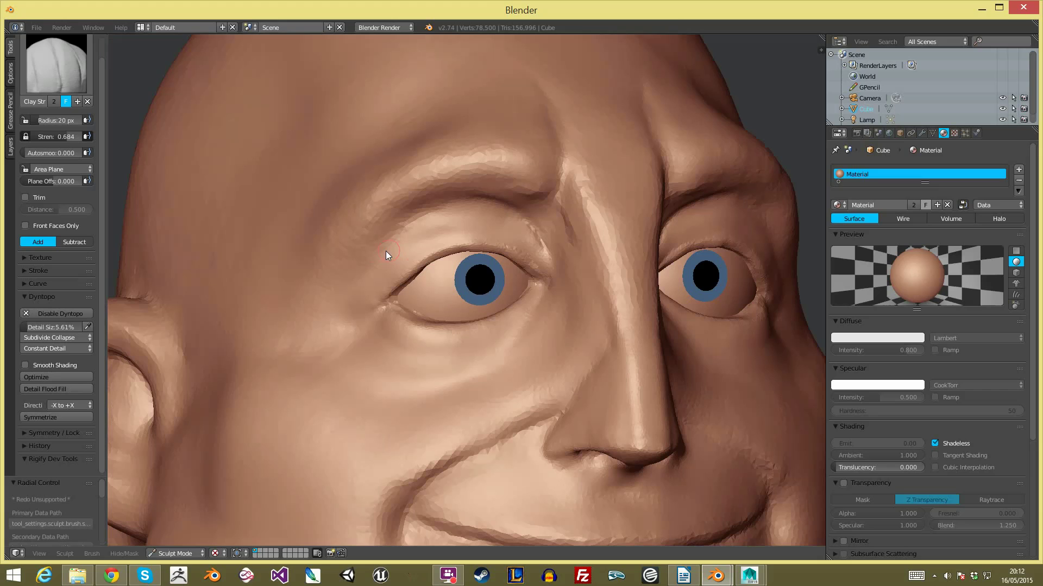
# Step: Sculpt a fold above the upper eyelid from the outer to the inner corner with Clay Strips, and set the radius to 26 px
pyautogui.moveTo(389, 243); pyautogui.dragTo(374, 282)
pyautogui.moveTo(399, 229)
pyautogui.mouseDown()
pyautogui.moveTo(526, 220)
pyautogui.moveTo(534, 239)
pyautogui.mouseUp()
pyautogui.moveTo(534, 239); pyautogui.dragTo(488, 217, button='middle')
pyautogui.moveTo(479, 203); pyautogui.dragTo(516, 242)
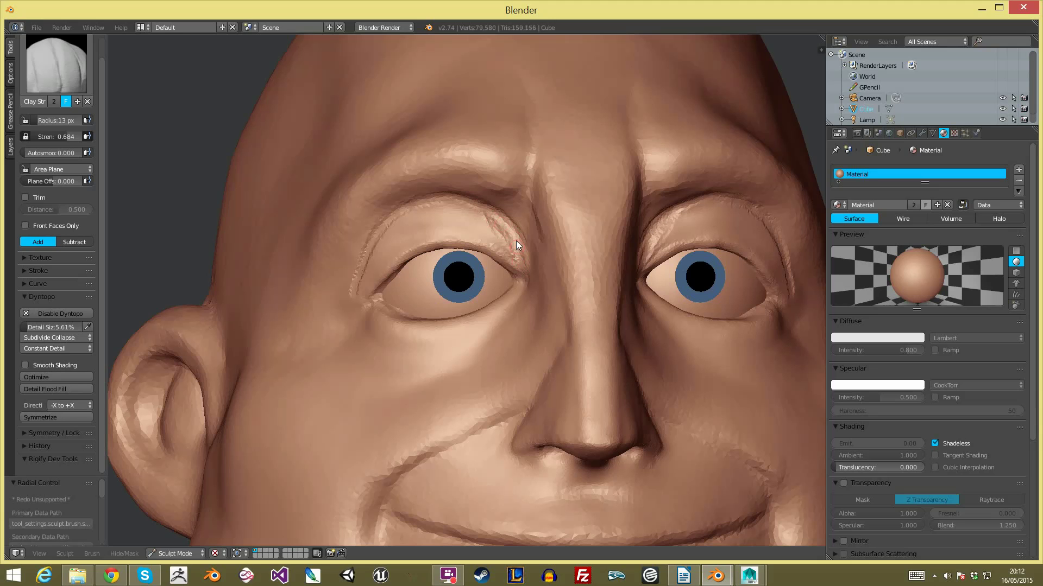
pyautogui.press('f')
pyautogui.click(389, 223)
pyautogui.moveTo(490, 186); pyautogui.dragTo(523, 390, button='middle')
pyautogui.scroll(-5, 524, 386)
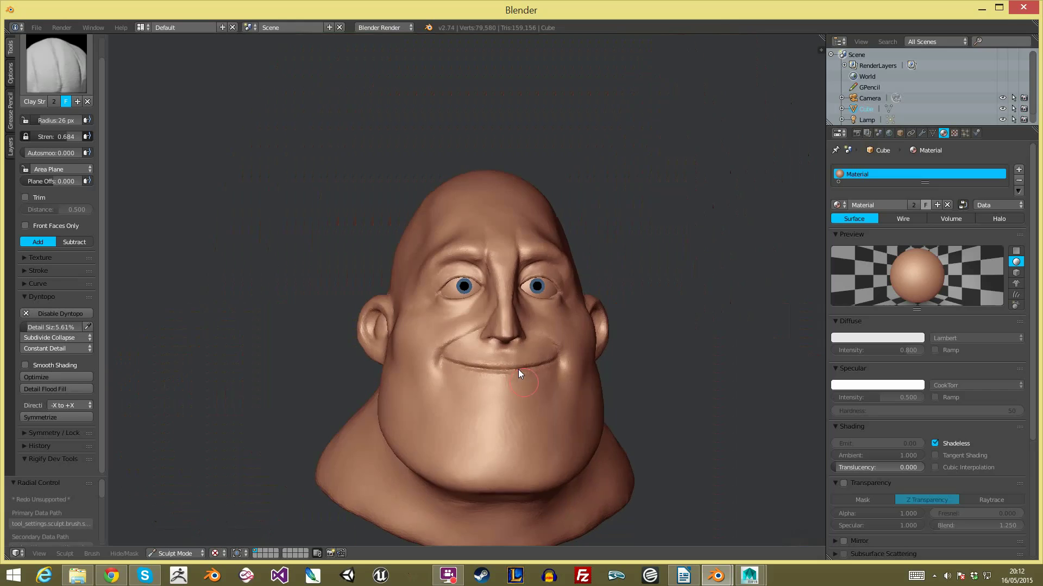
# Step: Switch to the Grab brush and reshape the skin between the outer brow and the upper eyelid
pyautogui.moveTo(624, 292); pyautogui.dragTo(682, 273, button='middle')
pyautogui.scroll(2, 615, 223)
pyautogui.moveTo(586, 235)
pyautogui.mouseDown(button='middle')
pyautogui.moveTo(532, 261)
pyautogui.moveTo(442, 230)
pyautogui.mouseUp(button='middle')
pyautogui.press('g')
pyautogui.moveTo(397, 250); pyautogui.dragTo(462, 265)
pyautogui.press('f')
pyautogui.click(450, 278)
pyautogui.press('f')
pyautogui.click(488, 295)
pyautogui.scroll(-1, 461, 317)
pyautogui.moveTo(462, 318); pyautogui.dragTo(480, 331, button='middle')
pyautogui.moveTo(442, 244)
pyautogui.mouseDown(button='middle')
pyautogui.moveTo(423, 247)
pyautogui.moveTo(434, 324)
pyautogui.moveTo(445, 319)
pyautogui.mouseUp(button='middle')
# Step: Adjust the skin around and below the eye with short Grab strokes at varying brush radii
pyautogui.press('f')
pyautogui.click(501, 189)
pyautogui.press('f')
pyautogui.click(430, 308)
pyautogui.moveTo(438, 317); pyautogui.dragTo(419, 315)
pyautogui.press('f')
pyautogui.click(521, 308)
pyautogui.moveTo(505, 303); pyautogui.dragTo(472, 319)
pyautogui.press('f')
pyautogui.click(446, 300)
pyautogui.press('f')
pyautogui.click(485, 313)
# Step: Nudge the upper eyelid area with a resized Grab brush and check the whole face
pyautogui.moveTo(506, 311)
pyautogui.mouseDown(button='middle')
pyautogui.moveTo(589, 374)
pyautogui.moveTo(538, 308)
pyautogui.moveTo(569, 318)
pyautogui.moveTo(667, 307)
pyautogui.mouseUp(button='middle')
pyautogui.scroll(4, 462, 248)
pyautogui.press('f')
pyautogui.click(460, 233)
pyautogui.moveTo(456, 230)
pyautogui.mouseDown()
pyautogui.moveTo(484, 225)
pyautogui.moveTo(455, 233)
pyautogui.moveTo(454, 246)
pyautogui.moveTo(490, 217)
pyautogui.moveTo(411, 262)
pyautogui.moveTo(483, 224)
pyautogui.mouseUp()
pyautogui.scroll(-6, 688, 416)
pyautogui.moveTo(690, 417)
pyautogui.mouseDown(button='middle')
pyautogui.moveTo(561, 370)
pyautogui.moveTo(654, 372)
pyautogui.moveTo(613, 350)
pyautogui.moveTo(612, 403)
pyautogui.moveTo(554, 373)
pyautogui.moveTo(598, 442)
pyautogui.moveTo(633, 383)
pyautogui.moveTo(548, 309)
pyautogui.moveTo(602, 334)
pyautogui.mouseUp(button='middle')
pyautogui.scroll(4, 580, 265)
pyautogui.scroll(-4, 553, 230)
pyautogui.scroll(4, 561, 276)
pyautogui.scroll(1, 475, 230)
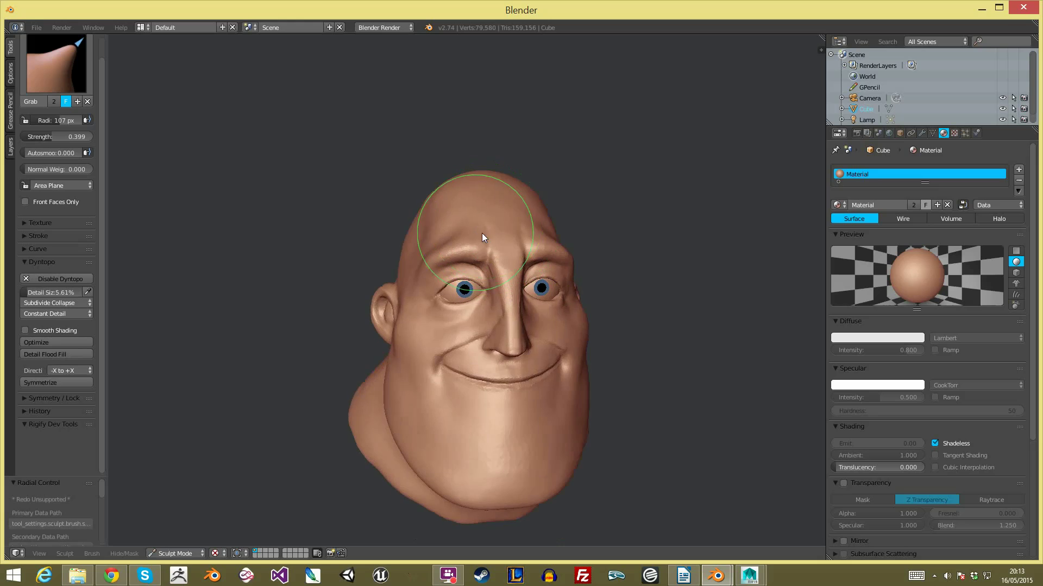
# Step: Resize the Grab brush to a 68 px radius over the brow and temple
pyautogui.moveTo(403, 254); pyautogui.dragTo(444, 261, button='middle')
pyautogui.press('f')
pyautogui.click(417, 260)
pyautogui.press('f')
pyautogui.click(513, 247)
pyautogui.moveTo(514, 251)
pyautogui.mouseDown(button='middle')
pyautogui.moveTo(493, 271)
pyautogui.moveTo(503, 233)
pyautogui.moveTo(438, 253)
pyautogui.mouseUp(button='middle')
pyautogui.press('f')
pyautogui.click(432, 252)
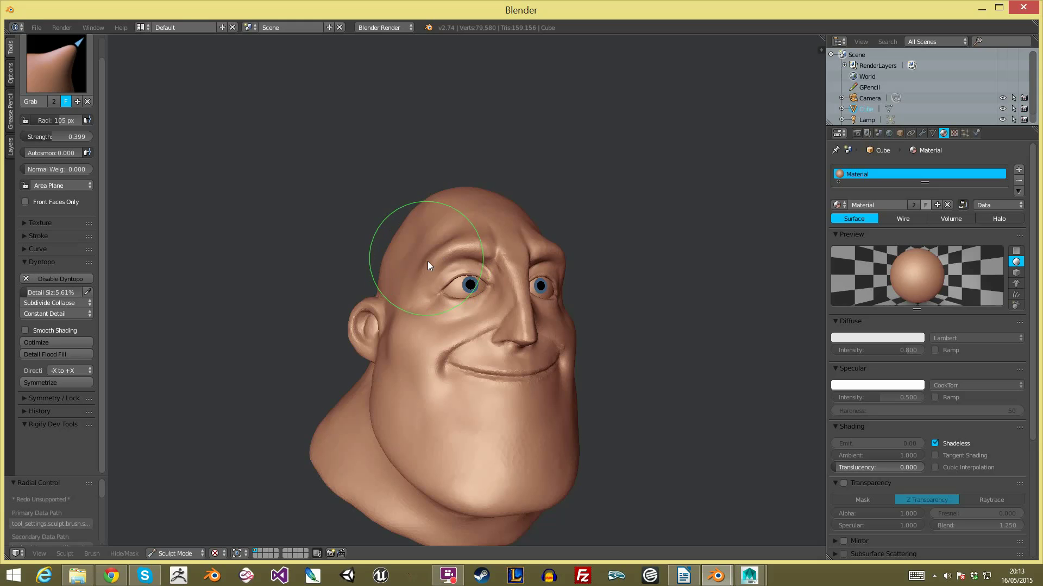
pyautogui.press('f')
pyautogui.click(408, 257)
pyautogui.moveTo(580, 242)
pyautogui.mouseDown(button='middle')
pyautogui.moveTo(532, 246)
pyautogui.moveTo(579, 269)
pyautogui.moveTo(543, 247)
pyautogui.mouseUp(button='middle')
pyautogui.scroll(3, 536, 242)
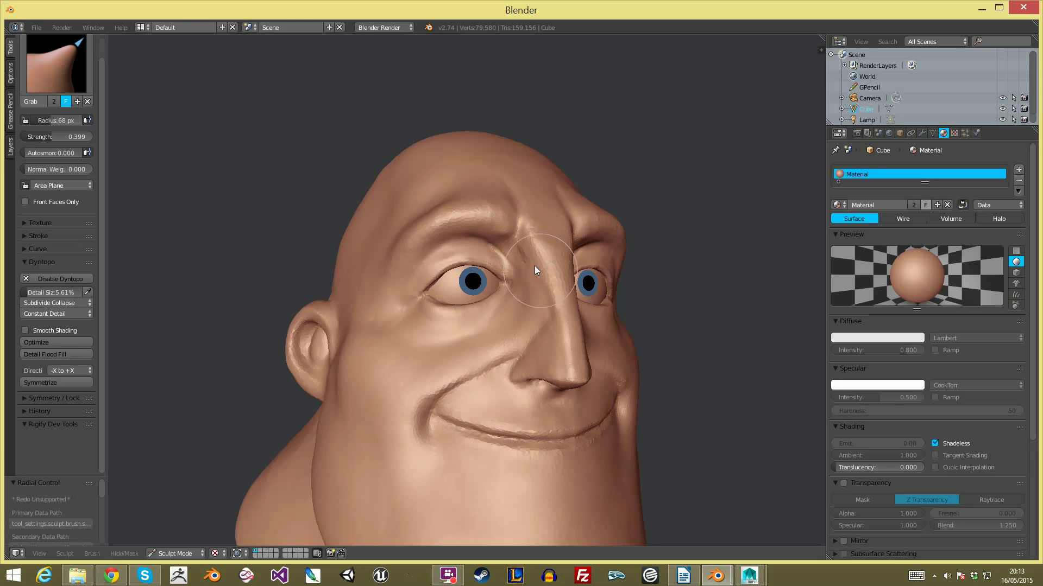
# Step: Examine the head from three-quarter and low angles, and set the Grab radius to 135 px at the eye
pyautogui.scroll(-3, 543, 277)
pyautogui.moveTo(573, 347)
pyautogui.mouseDown(button='middle')
pyautogui.moveTo(495, 330)
pyautogui.moveTo(532, 342)
pyautogui.moveTo(546, 328)
pyautogui.mouseUp(button='middle')
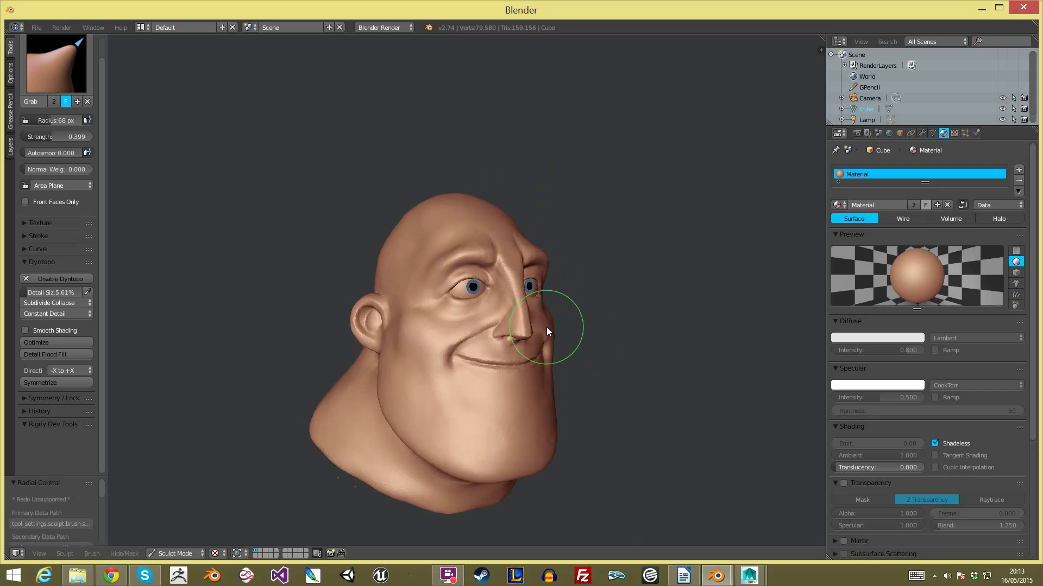
pyautogui.scroll(-2, 550, 407)
pyautogui.moveTo(550, 407)
pyautogui.mouseDown(button='middle')
pyautogui.moveTo(363, 408)
pyautogui.moveTo(489, 426)
pyautogui.moveTo(543, 409)
pyautogui.moveTo(544, 304)
pyautogui.moveTo(500, 290)
pyautogui.mouseUp(button='middle')
pyautogui.scroll(2, 543, 295)
pyautogui.press('f')
pyautogui.click(513, 306)
pyautogui.scroll(3, 513, 305)
pyautogui.scroll(5, 484, 237)
pyautogui.moveTo(445, 190); pyautogui.dragTo(490, 258, button='middle')
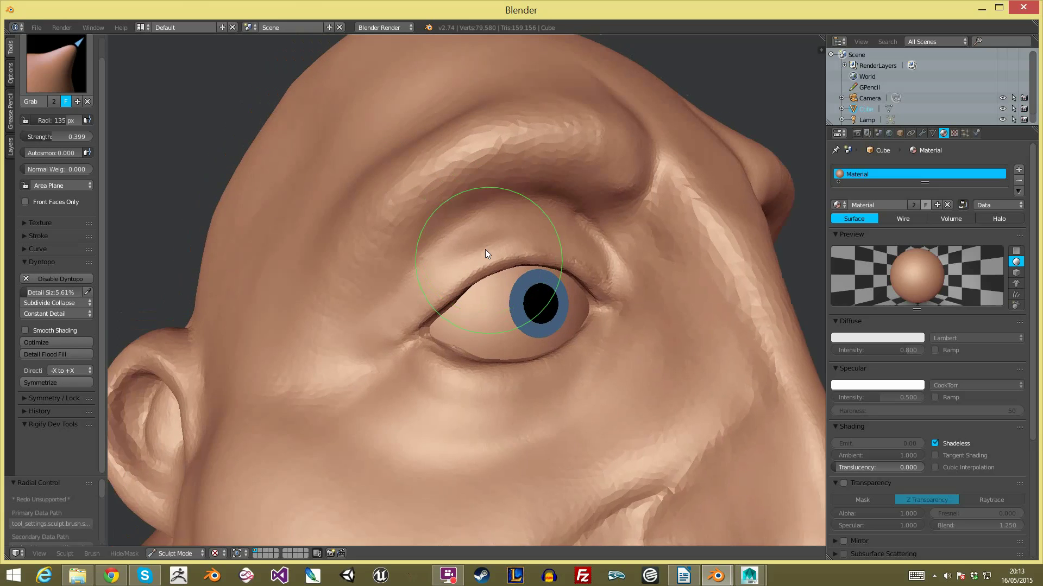
# Step: Sharpen the upper and lower eyelid edges against the eyeball using the Crease brush at a 34 px radius
pyautogui.scroll(1, 490, 261)
pyautogui.hotkey('shift', 'c')
pyautogui.press('f')
pyautogui.click(405, 301)
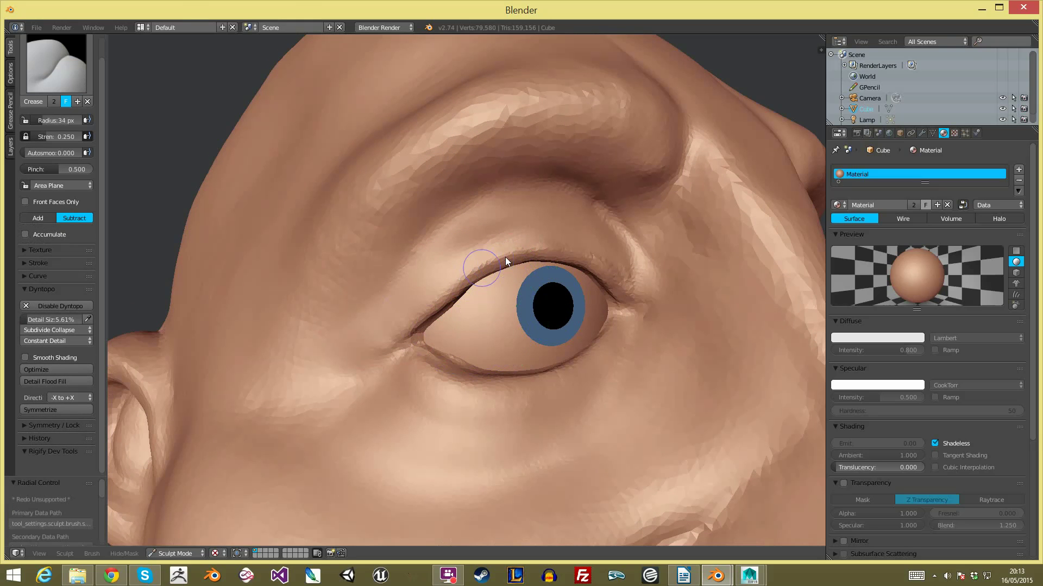
pyautogui.moveTo(500, 265)
pyautogui.mouseDown()
pyautogui.moveTo(551, 243)
pyautogui.moveTo(489, 265)
pyautogui.mouseUp()
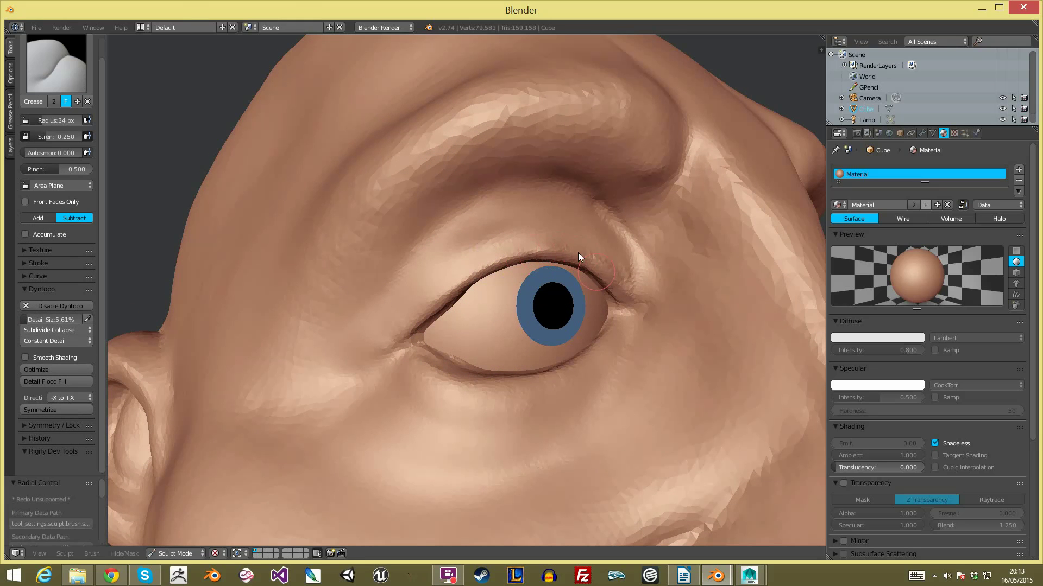
pyautogui.moveTo(580, 253); pyautogui.dragTo(403, 344)
pyautogui.moveTo(403, 344); pyautogui.dragTo(376, 358, button='middle')
pyautogui.moveTo(385, 379)
pyautogui.mouseDown()
pyautogui.moveTo(470, 412)
pyautogui.moveTo(601, 353)
pyautogui.mouseUp()
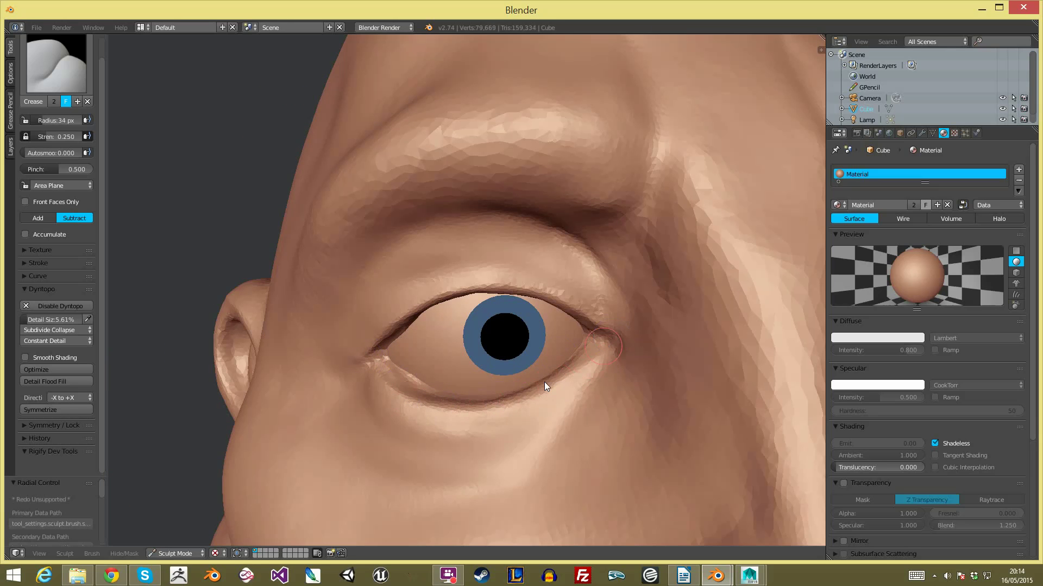
# Step: Return to the Grab brush and adjust the lower eyelid's position against the eyeball
pyautogui.scroll(-5, 543, 413)
pyautogui.moveTo(563, 440); pyautogui.dragTo(598, 341, button='middle')
pyautogui.scroll(5, 597, 341)
pyautogui.moveTo(437, 360)
pyautogui.mouseDown(button='middle')
pyautogui.moveTo(439, 407)
pyautogui.moveTo(325, 345)
pyautogui.mouseUp(button='middle')
pyautogui.press('g')
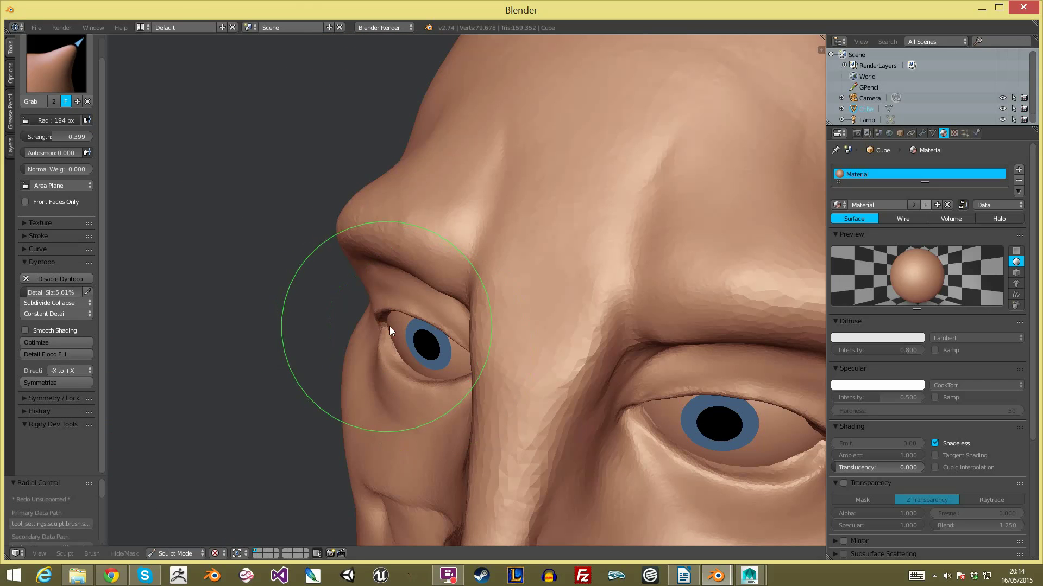
pyautogui.moveTo(391, 337); pyautogui.dragTo(469, 377, button='middle')
pyautogui.press('f')
pyautogui.click(522, 392)
pyautogui.moveTo(476, 399)
pyautogui.mouseDown()
pyautogui.moveTo(473, 390)
pyautogui.moveTo(501, 390)
pyautogui.mouseUp()
# Step: Pull the inner eye corner snugly around the eyeball with Grab, reducing the radius to 62 px
pyautogui.press('f')
pyautogui.click(553, 347)
pyautogui.moveTo(591, 332); pyautogui.dragTo(579, 327)
pyautogui.moveTo(618, 351)
pyautogui.mouseDown(button='middle')
pyautogui.moveTo(596, 259)
pyautogui.moveTo(610, 288)
pyautogui.mouseUp(button='middle')
pyautogui.press('f')
pyautogui.click(576, 289)
pyautogui.moveTo(595, 295); pyautogui.dragTo(591, 298)
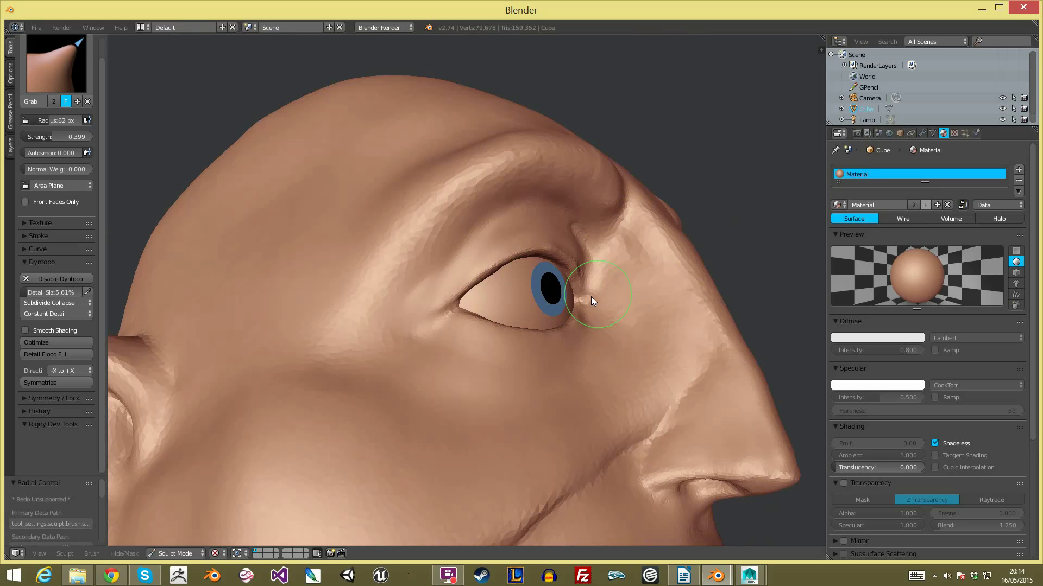
# Step: Refine the upper eyelid's curve from below with Grab at 113 px, and reduce the radius to 70 px toward the inner corner
pyautogui.moveTo(535, 235); pyautogui.dragTo(420, 260, button='middle')
pyautogui.press('f')
pyautogui.click(423, 262)
pyautogui.press('f')
pyautogui.click(437, 225)
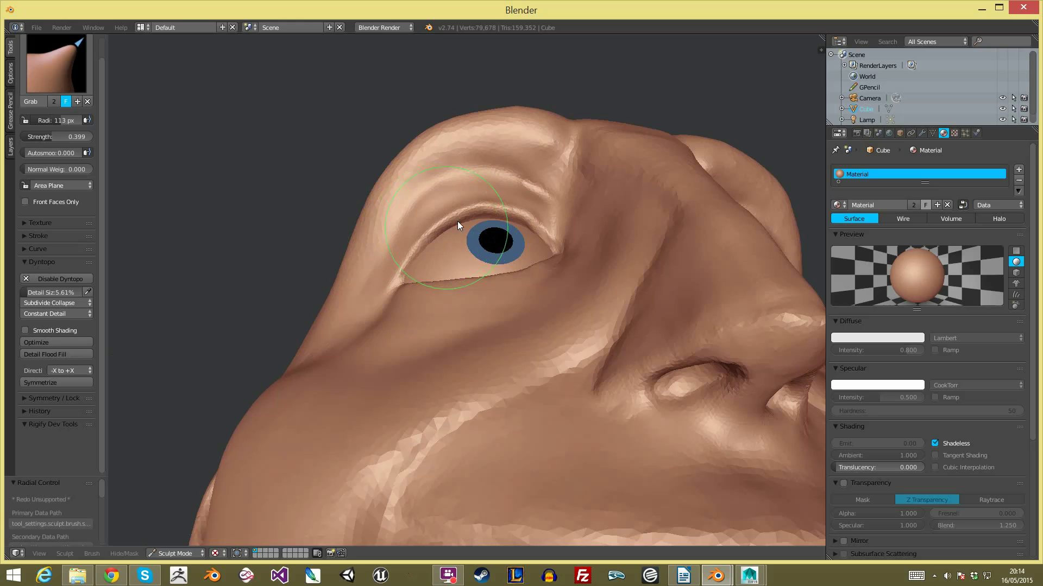
pyautogui.press('f')
pyautogui.click(502, 213)
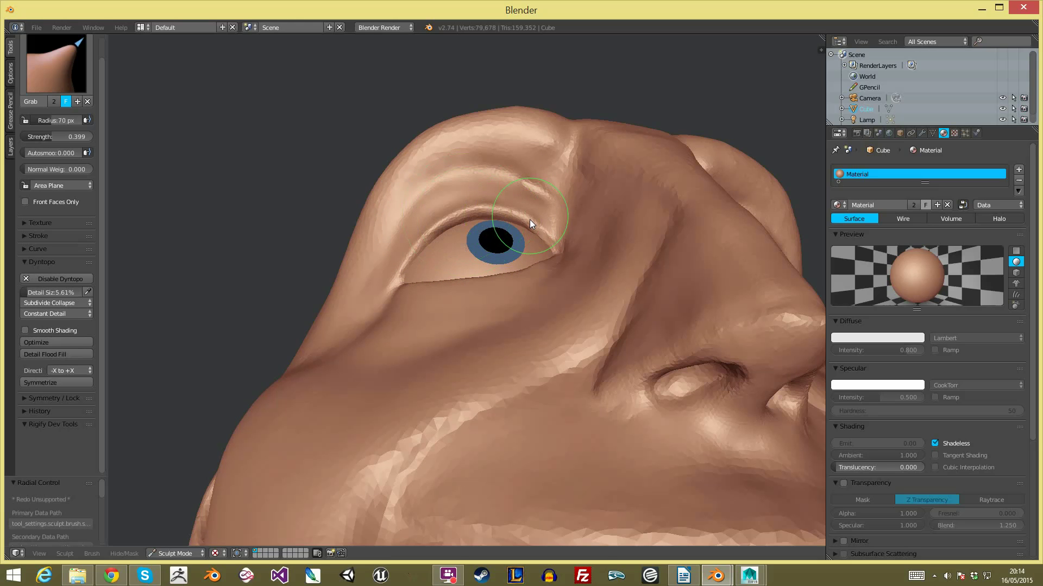
# Step: Adjust the outer eye corner with Grab at a 115 px radius and check the head's opposite profile
pyautogui.scroll(-9, 455, 201)
pyautogui.moveTo(639, 201); pyautogui.dragTo(745, 262, button='middle')
pyautogui.scroll(8, 652, 261)
pyautogui.scroll(-4, 621, 421)
pyautogui.moveTo(640, 343); pyautogui.dragTo(597, 322, button='middle')
pyautogui.press('f')
pyautogui.click(609, 316)
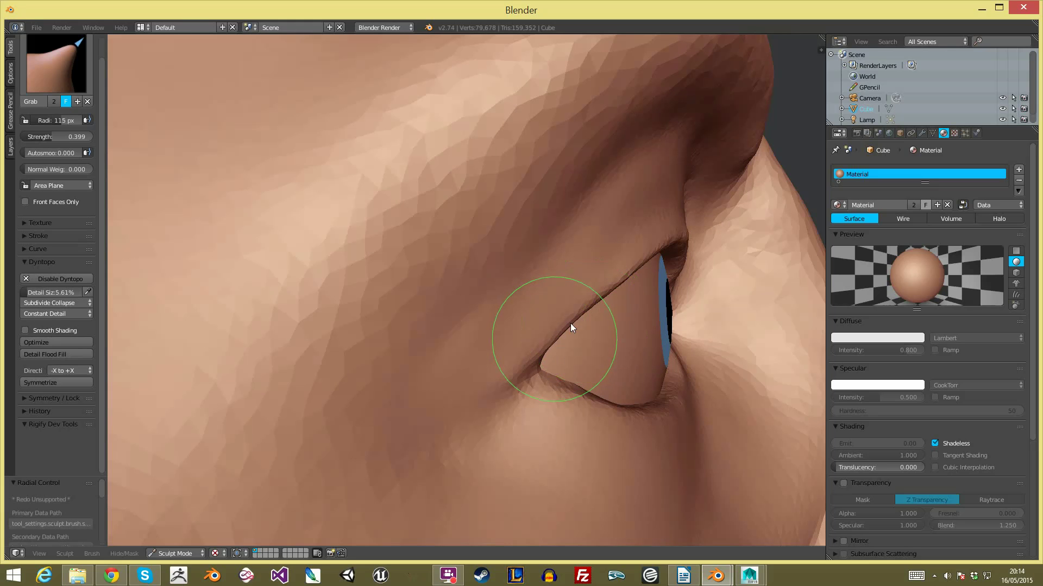
pyautogui.hotkey('shift', 'f')
pyautogui.click(547, 386)
pyautogui.scroll(-4, 649, 455)
pyautogui.moveTo(650, 458); pyautogui.dragTo(464, 409, button='middle')
pyautogui.scroll(-10, 483, 408)
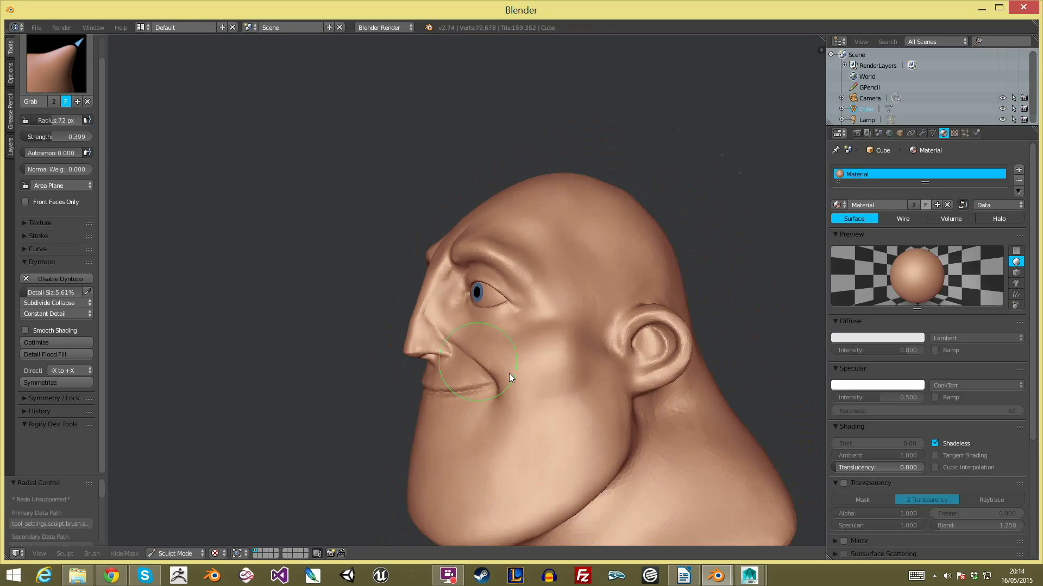
# Step: Nudge the corner of the smiling mouth slightly inward with the Grab brush at a 72 px radius
pyautogui.moveTo(484, 364); pyautogui.dragTo(611, 369, button='middle')
pyautogui.scroll(-3, 612, 418)
pyautogui.moveTo(612, 427); pyautogui.dragTo(552, 376, button='middle')
pyautogui.scroll(2, 468, 321)
pyautogui.moveTo(468, 322)
pyautogui.mouseDown(button='middle')
pyautogui.moveTo(458, 294)
pyautogui.moveTo(464, 320)
pyautogui.mouseUp(button='middle')
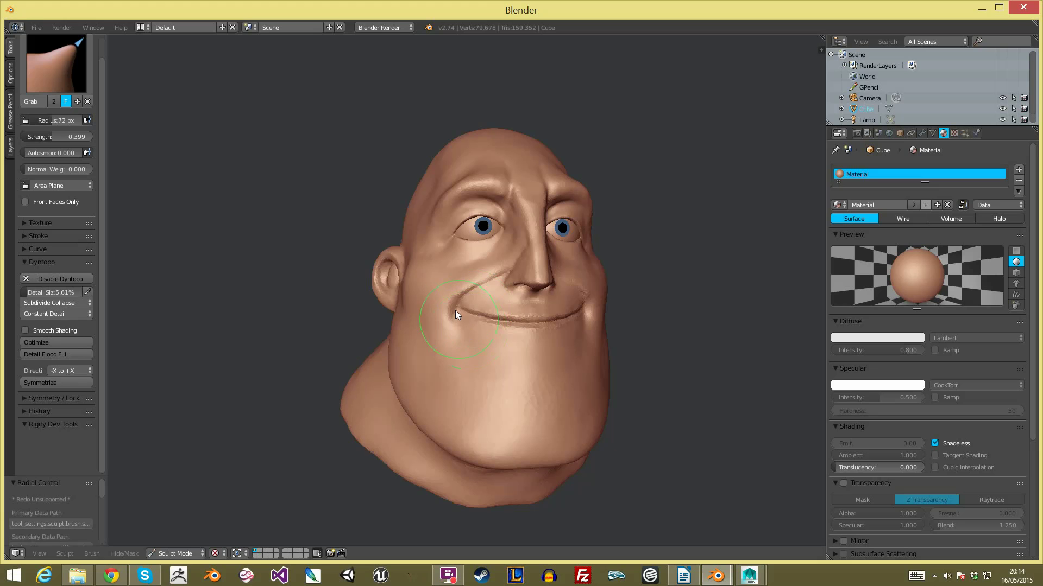
pyautogui.moveTo(457, 305); pyautogui.dragTo(463, 307)
pyautogui.moveTo(495, 315)
pyautogui.mouseDown(button='middle')
pyautogui.moveTo(552, 438)
pyautogui.moveTo(661, 380)
pyautogui.mouseUp(button='middle')
pyautogui.scroll(3, 650, 341)
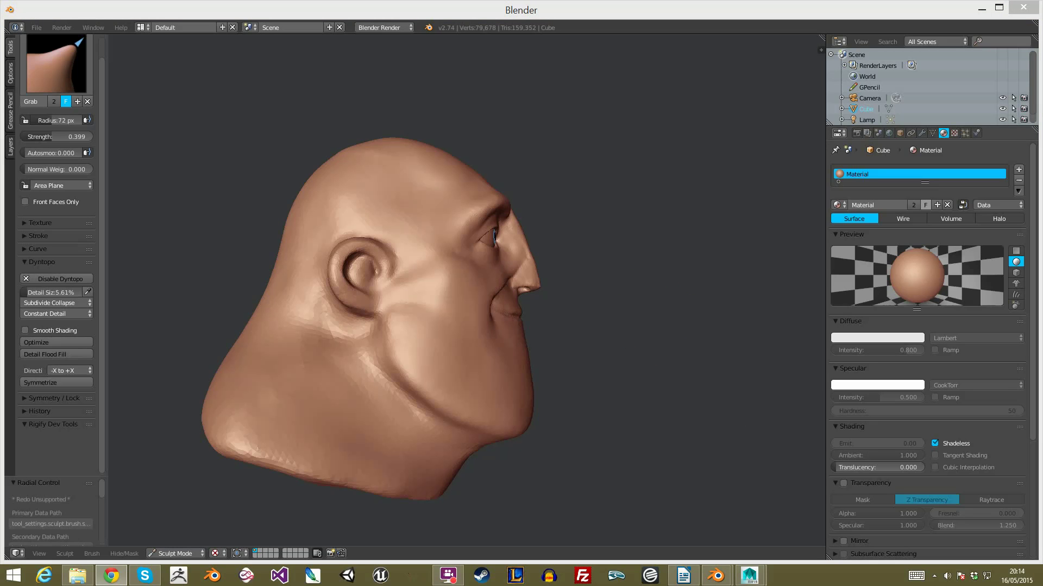
pyautogui.click(787, 311)
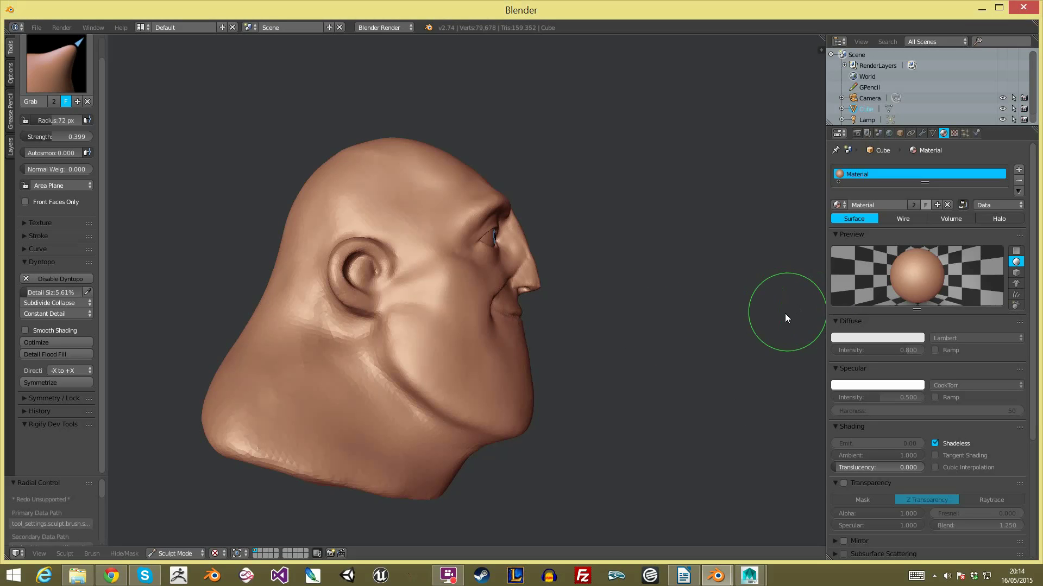
# Step: Sculpt along the mouth line from the corner to the lip centre with the SculptDraw brush at a 13 px radius
pyautogui.moveTo(683, 255); pyautogui.dragTo(634, 327, button='middle')
pyautogui.keyDown('ctrl'); pyautogui.moveTo(634, 328); pyautogui.dragTo(142, 145, button='middle'); pyautogui.keyUp('ctrl')
pyautogui.click(57, 64)
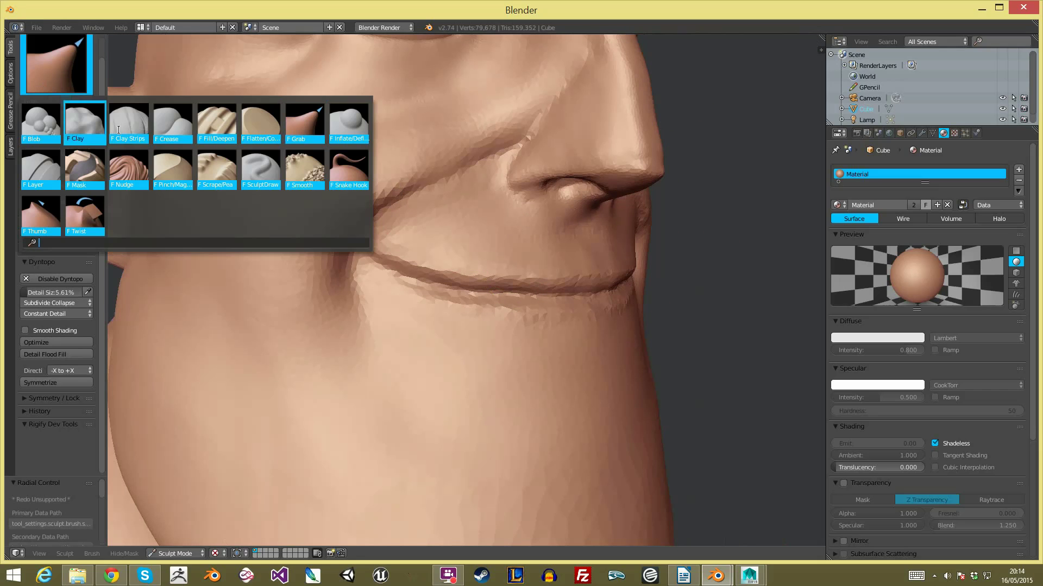
pyautogui.click(269, 171)
pyautogui.press('f')
pyautogui.click(423, 279)
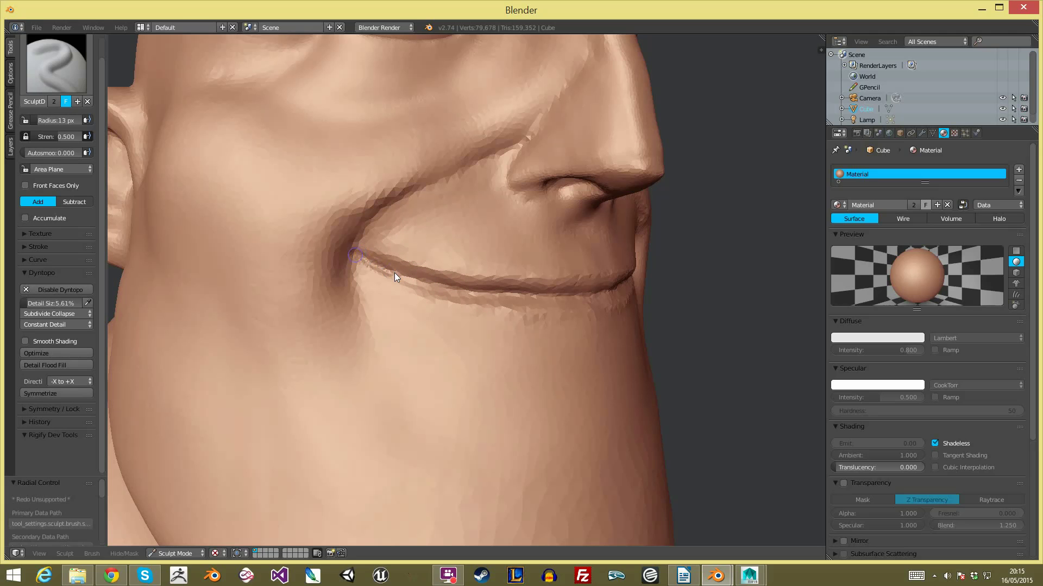
pyautogui.moveTo(460, 289); pyautogui.dragTo(611, 289)
pyautogui.moveTo(656, 294)
pyautogui.keyDown('ctrl'); pyautogui.mouseDown(button='middle')
pyautogui.moveTo(686, 339)
pyautogui.moveTo(624, 367)
pyautogui.moveTo(657, 341)
pyautogui.moveTo(479, 299)
pyautogui.mouseUp(button='middle'); pyautogui.keyUp('ctrl')
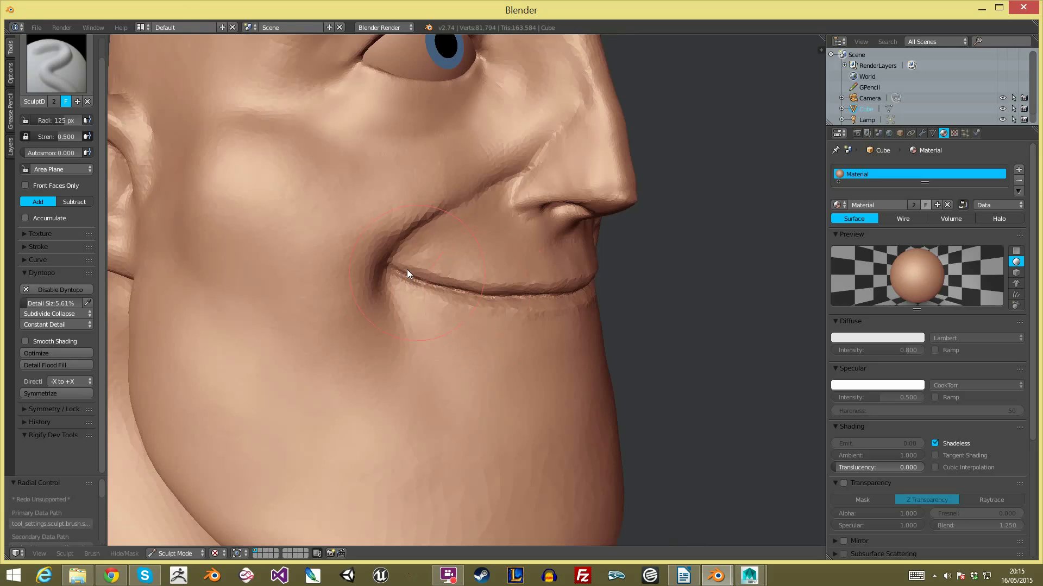
# Step: Examine the mouth corner up close, try the Crease brush there, and return to the SculptDraw brush
pyautogui.moveTo(774, 254); pyautogui.dragTo(608, 488, button='middle')
pyautogui.keyDown('ctrl'); pyautogui.moveTo(581, 392); pyautogui.dragTo(589, 428, button='middle'); pyautogui.keyUp('ctrl')
pyautogui.moveTo(589, 391); pyautogui.dragTo(722, 340, button='middle')
pyautogui.keyDown('ctrl'); pyautogui.moveTo(706, 342); pyautogui.dragTo(573, 222, button='middle'); pyautogui.keyUp('ctrl')
pyautogui.scroll(4, 496, 275)
pyautogui.moveTo(495, 275)
pyautogui.mouseDown(button='middle')
pyautogui.moveTo(552, 279)
pyautogui.moveTo(342, 219)
pyautogui.moveTo(432, 250)
pyautogui.moveTo(381, 242)
pyautogui.mouseUp(button='middle')
pyautogui.hotkey('shift', 'c')
pyautogui.click(303, 208)
pyautogui.click(48, 81)
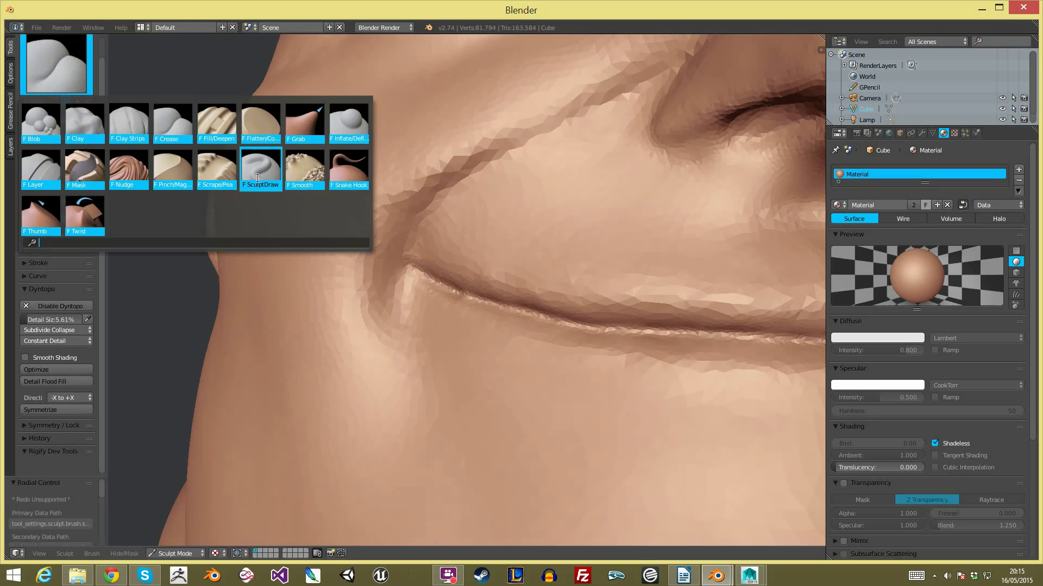
pyautogui.click(261, 169)
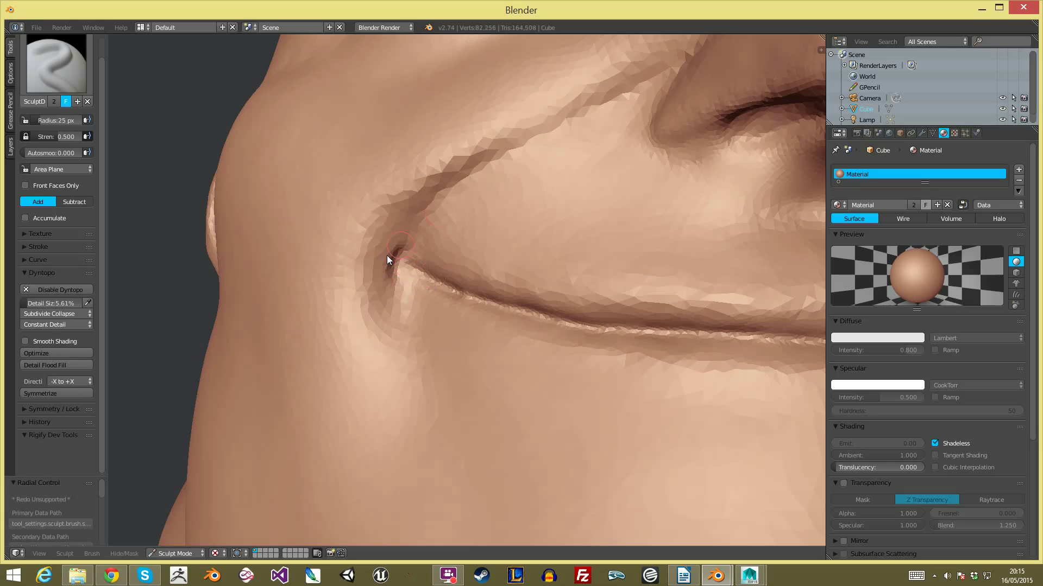
# Step: Carve the smile fold inward from the mouth corner up to the nostril with SculptDraw at a 21 px radius
pyautogui.press('f')
pyautogui.click(432, 207)
pyautogui.keyDown('ctrl'); pyautogui.moveTo(429, 209); pyautogui.dragTo(404, 246); pyautogui.keyUp('ctrl')
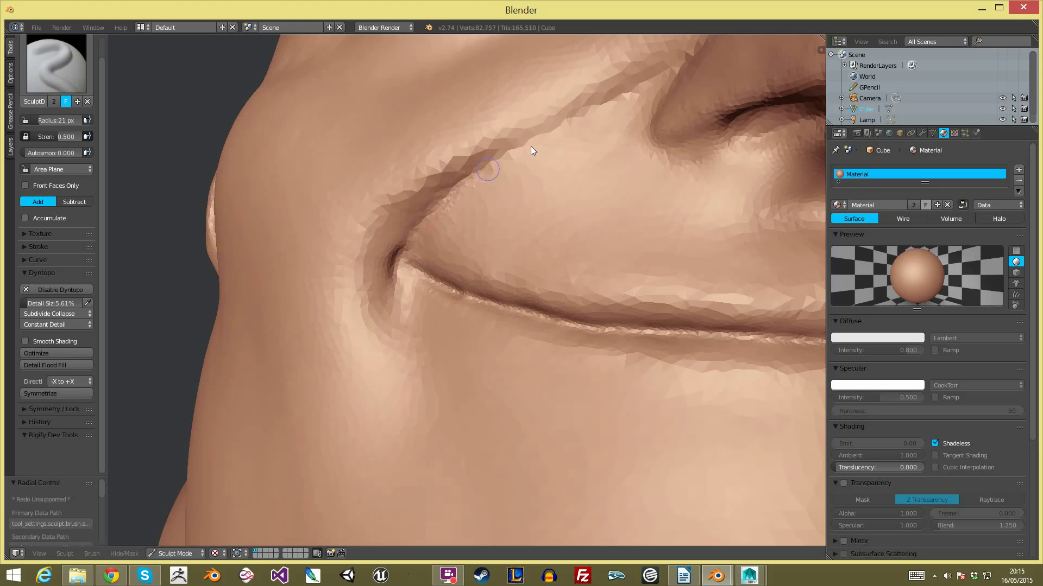
pyautogui.keyDown('ctrl'); pyautogui.moveTo(482, 171); pyautogui.dragTo(626, 93); pyautogui.keyUp('ctrl')
pyautogui.keyDown('ctrl'); pyautogui.moveTo(541, 139); pyautogui.dragTo(405, 219); pyautogui.keyUp('ctrl')
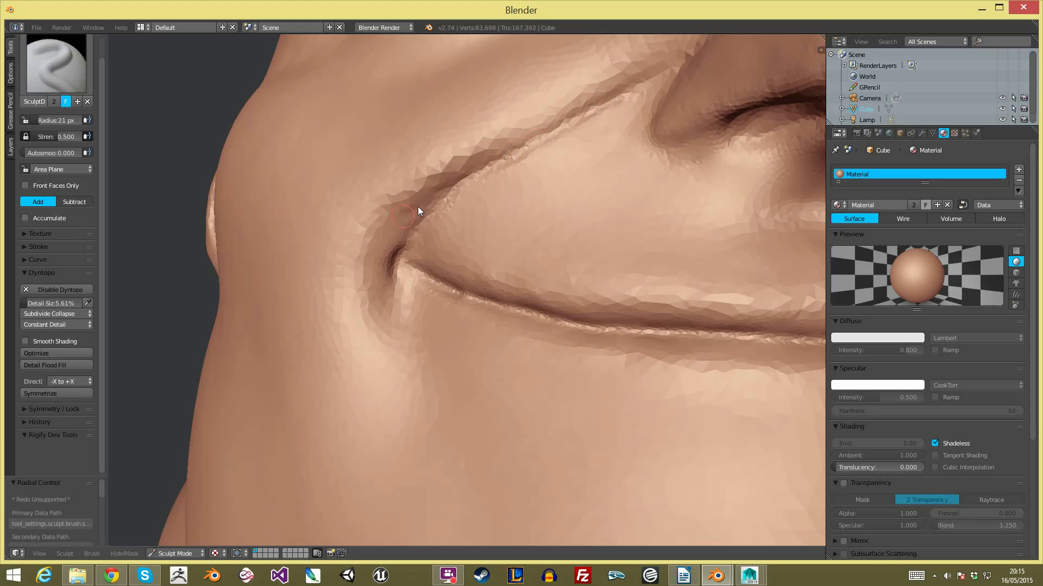
# Step: Build up the upper lip area just below the smile fold with the Clay Strips brush at a 25 px radius
pyautogui.scroll(-6, 511, 169)
pyautogui.moveTo(528, 266); pyautogui.dragTo(614, 261, button='middle')
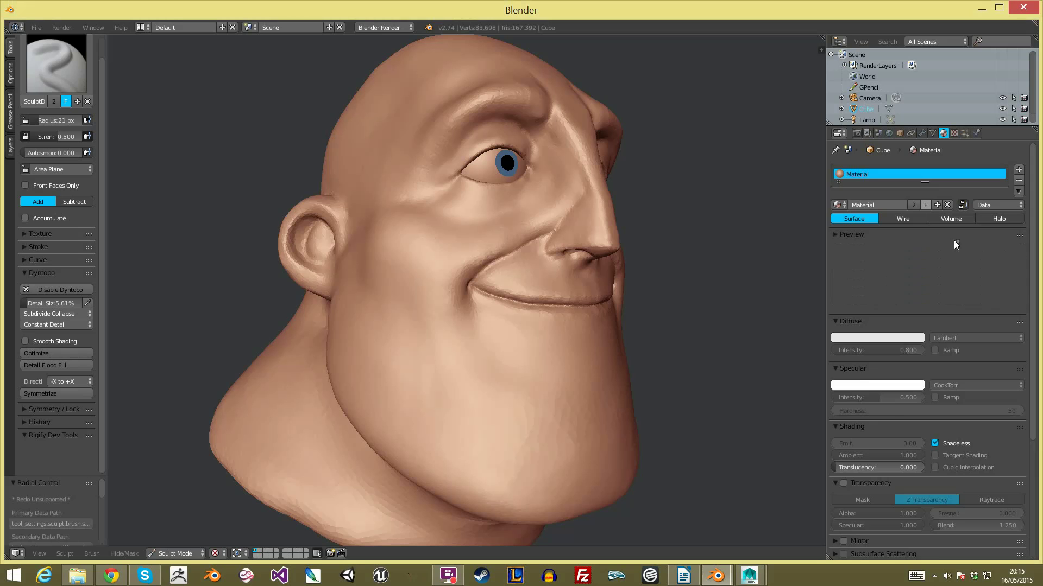
pyautogui.scroll(2, 685, 210)
pyautogui.scroll(2, 684, 209)
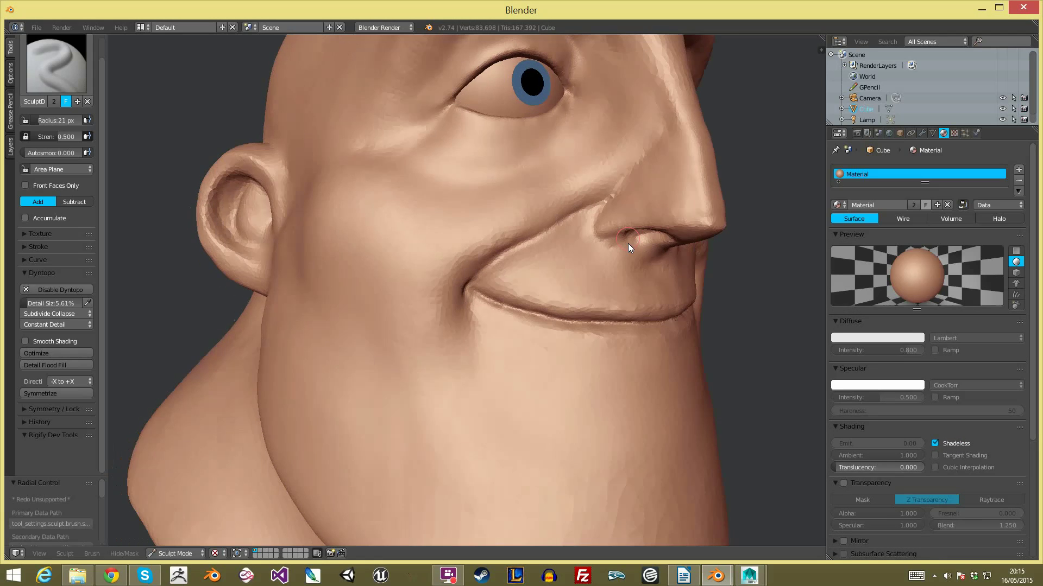
pyautogui.click(34, 79)
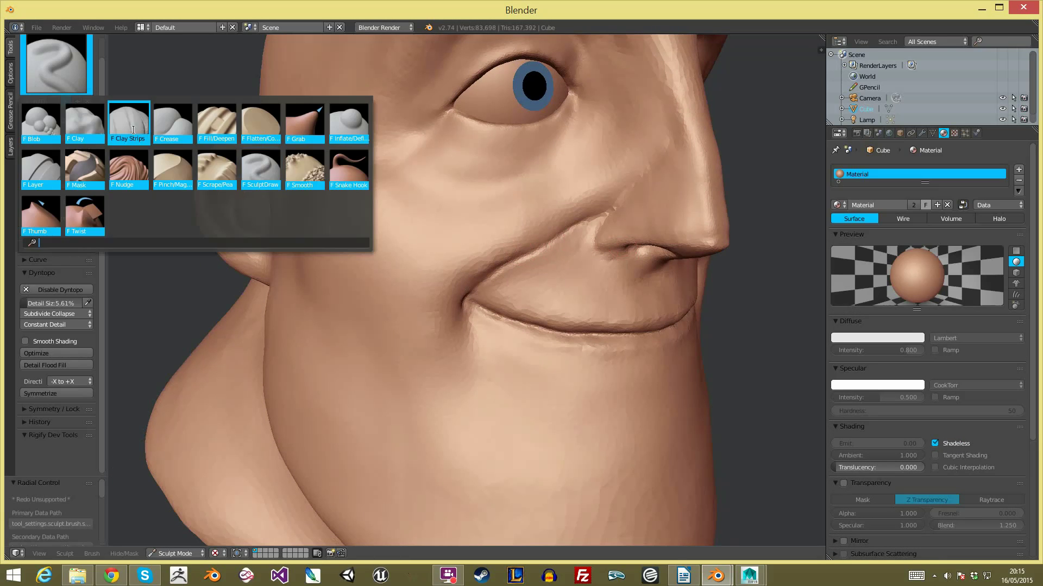
pyautogui.click(129, 123)
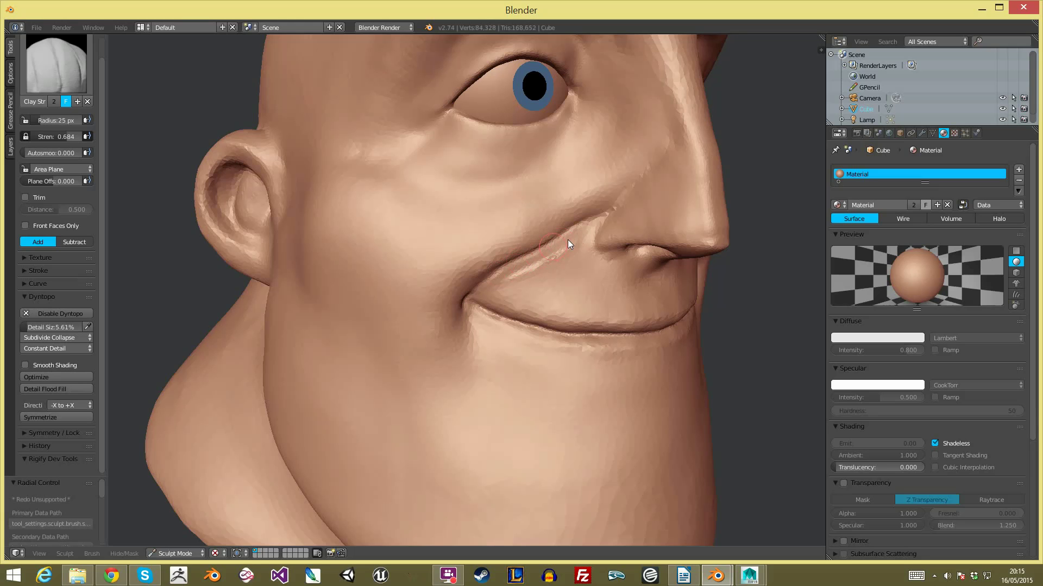
pyautogui.moveTo(599, 246); pyautogui.dragTo(604, 181, button='middle')
pyautogui.scroll(4, 543, 190)
pyautogui.moveTo(513, 224)
pyautogui.mouseDown()
pyautogui.moveTo(695, 128)
pyautogui.moveTo(616, 174)
pyautogui.moveTo(667, 160)
pyautogui.moveTo(544, 225)
pyautogui.moveTo(543, 212)
pyautogui.moveTo(532, 240)
pyautogui.mouseUp()
# Step: Add clay near the nostril end of the smile fold and smooth the fold, resizing the brush to 46 px and 33 px
pyautogui.press('f')
pyautogui.click(637, 151)
pyautogui.moveTo(706, 96)
pyautogui.mouseDown()
pyautogui.moveTo(668, 113)
pyautogui.moveTo(733, 83)
pyautogui.moveTo(575, 139)
pyautogui.mouseUp()
pyautogui.scroll(-10, 674, 251)
pyautogui.moveTo(673, 251)
pyautogui.mouseDown(button='middle')
pyautogui.moveTo(605, 235)
pyautogui.moveTo(642, 239)
pyautogui.moveTo(642, 210)
pyautogui.mouseUp(button='middle')
pyautogui.scroll(8, 553, 195)
pyautogui.moveTo(552, 195)
pyautogui.keyDown('shift'); pyautogui.mouseDown()
pyautogui.moveTo(458, 253)
pyautogui.moveTo(528, 230)
pyautogui.mouseUp(); pyautogui.keyUp('shift')
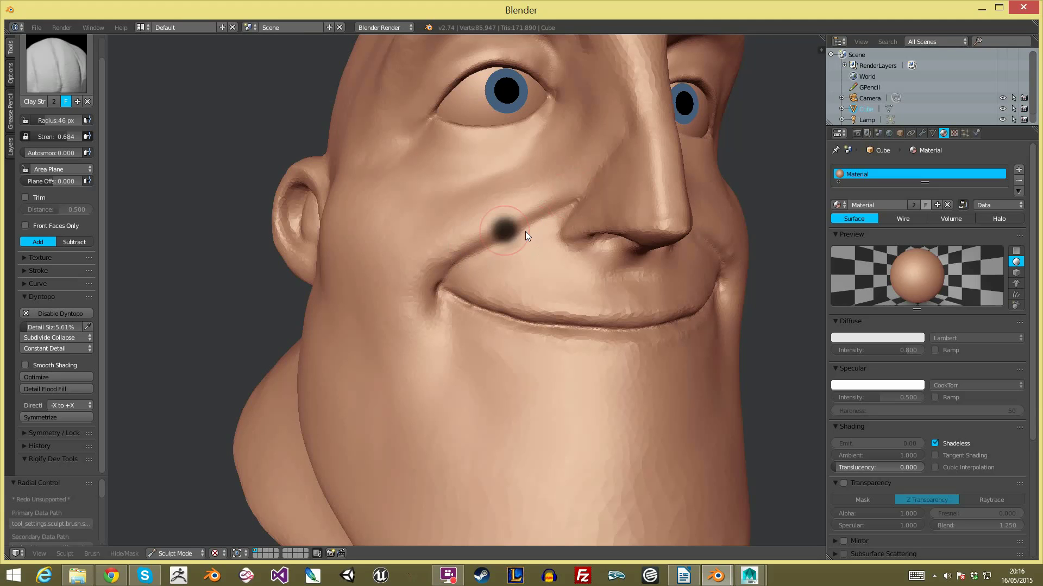
pyautogui.click(527, 234)
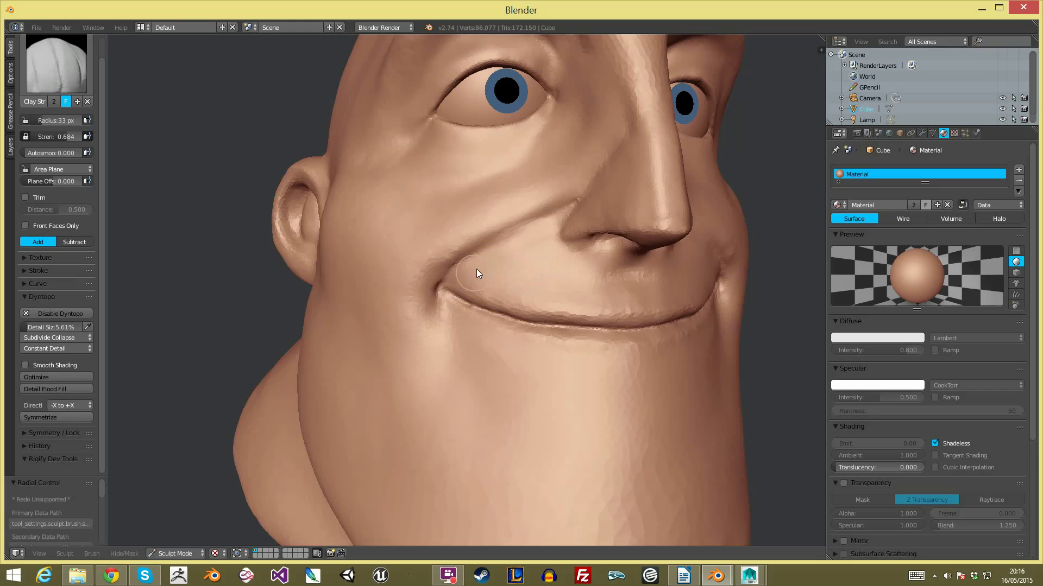
# Step: Refine and smooth the smile fold between the mouth corner and the nostril with a 22 px brush
pyautogui.scroll(-8, 573, 334)
pyautogui.moveTo(611, 328)
pyautogui.mouseDown(button='middle')
pyautogui.moveTo(599, 346)
pyautogui.moveTo(630, 337)
pyautogui.moveTo(597, 331)
pyautogui.mouseUp(button='middle')
pyautogui.keyDown('ctrl'); pyautogui.moveTo(598, 331); pyautogui.dragTo(617, 249, button='middle'); pyautogui.keyUp('ctrl')
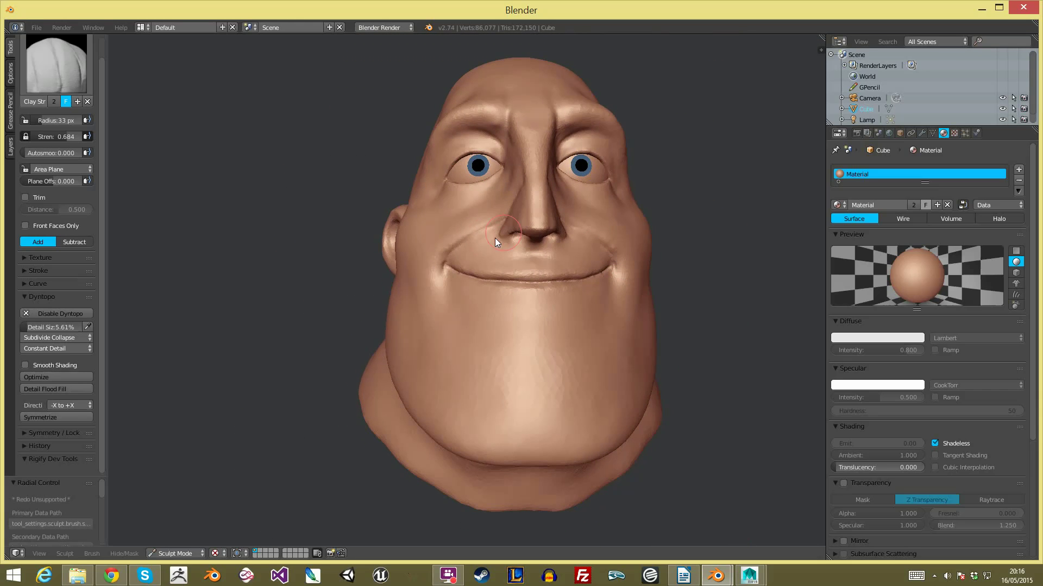
pyautogui.moveTo(472, 239); pyautogui.dragTo(510, 232, button='middle')
pyautogui.moveTo(511, 232)
pyautogui.keyDown('ctrl'); pyautogui.mouseDown(button='middle')
pyautogui.moveTo(484, 193)
pyautogui.moveTo(486, 175)
pyautogui.mouseUp(button='middle'); pyautogui.keyUp('ctrl')
pyautogui.press('f')
pyautogui.click(515, 218)
pyautogui.press('f')
pyautogui.click(506, 211)
pyautogui.moveTo(506, 212)
pyautogui.mouseDown(button='middle')
pyautogui.moveTo(542, 226)
pyautogui.moveTo(569, 184)
pyautogui.mouseUp(button='middle')
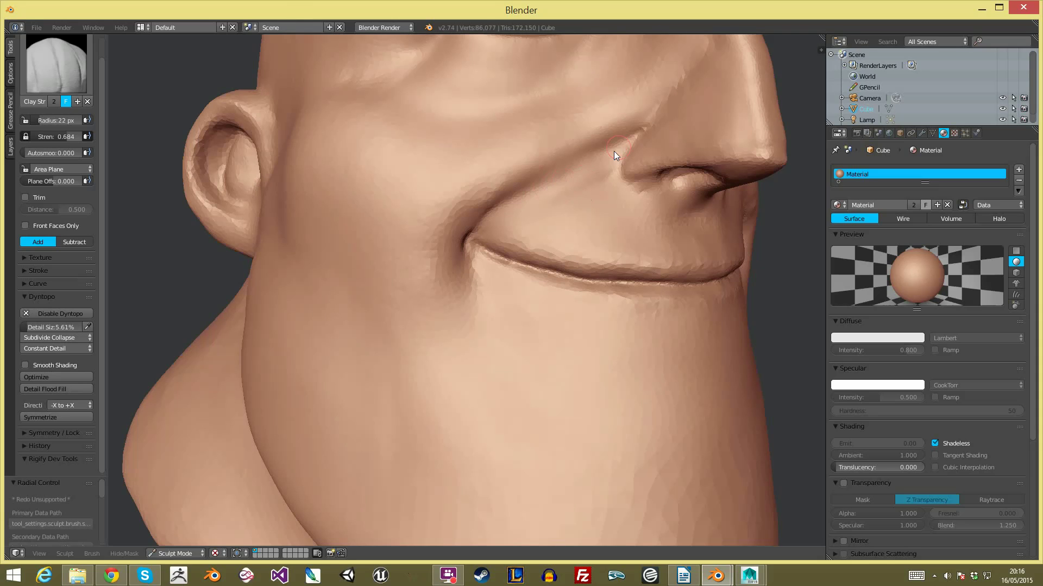
pyautogui.moveTo(491, 218)
pyautogui.keyDown('shift'); pyautogui.mouseDown()
pyautogui.moveTo(619, 151)
pyautogui.moveTo(644, 207)
pyautogui.moveTo(689, 214)
pyautogui.moveTo(641, 225)
pyautogui.moveTo(663, 225)
pyautogui.moveTo(572, 200)
pyautogui.moveTo(602, 184)
pyautogui.mouseUp(); pyautogui.keyUp('shift')
# Step: Set the Clay Strips radius to 52 px and fill out the upper lip surface near the mouth corner
pyautogui.press('f')
pyautogui.click(619, 188)
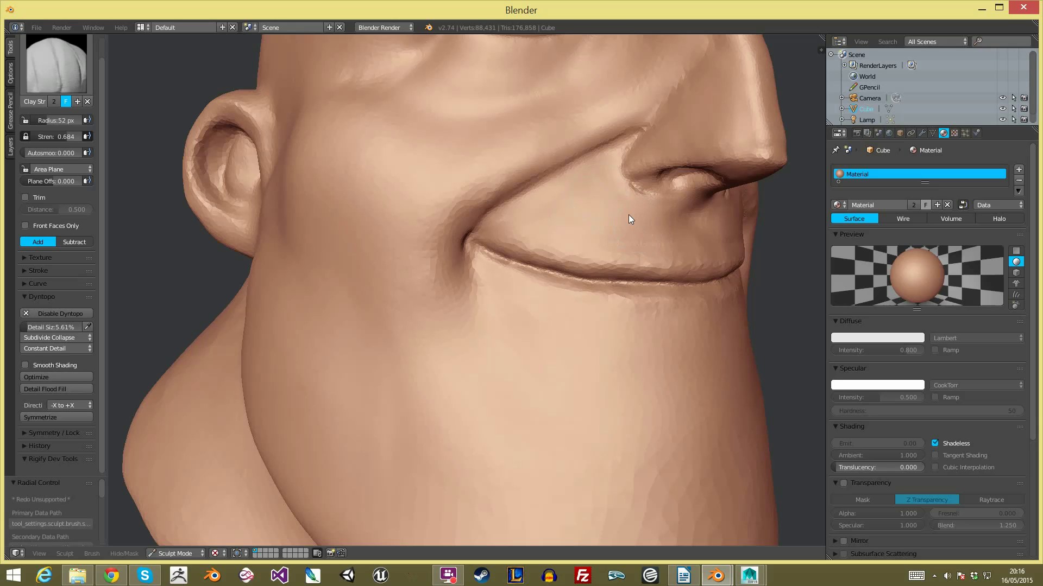
pyautogui.scroll(-5, 687, 236)
pyautogui.moveTo(670, 313)
pyautogui.mouseDown(button='middle')
pyautogui.moveTo(626, 314)
pyautogui.moveTo(649, 232)
pyautogui.mouseUp(button='middle')
pyautogui.scroll(4, 648, 232)
pyautogui.scroll(4, 552, 228)
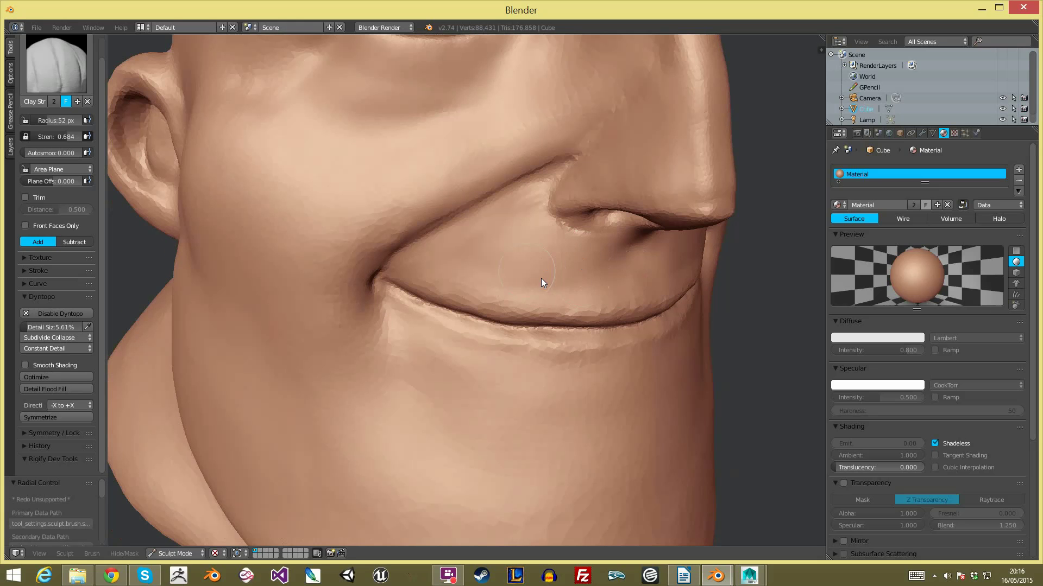
pyautogui.moveTo(424, 260)
pyautogui.mouseDown()
pyautogui.moveTo(545, 282)
pyautogui.moveTo(645, 271)
pyautogui.moveTo(455, 276)
pyautogui.moveTo(463, 253)
pyautogui.mouseUp()
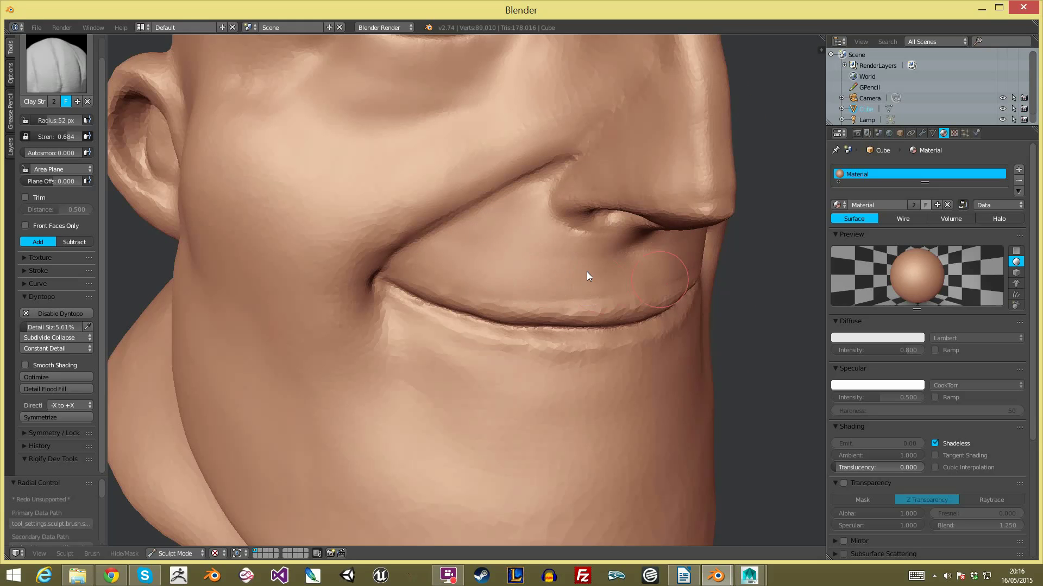
# Step: Raise a ridge along the edge of the upper lip with Clay Strips at a 20 px radius
pyautogui.moveTo(670, 287); pyautogui.dragTo(522, 243, button='middle')
pyautogui.scroll(-10, 470, 349)
pyautogui.moveTo(470, 349); pyautogui.dragTo(561, 455, button='middle')
pyautogui.scroll(-4, 567, 353)
pyautogui.scroll(15, 543, 240)
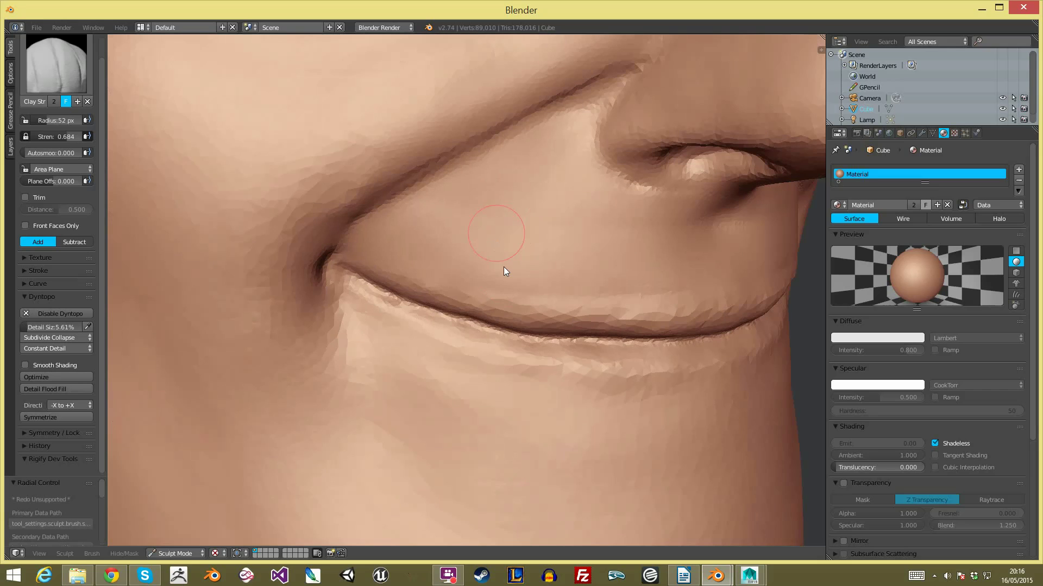
pyautogui.moveTo(504, 267)
pyautogui.mouseDown(button='middle')
pyautogui.moveTo(520, 251)
pyautogui.moveTo(512, 234)
pyautogui.mouseUp(button='middle')
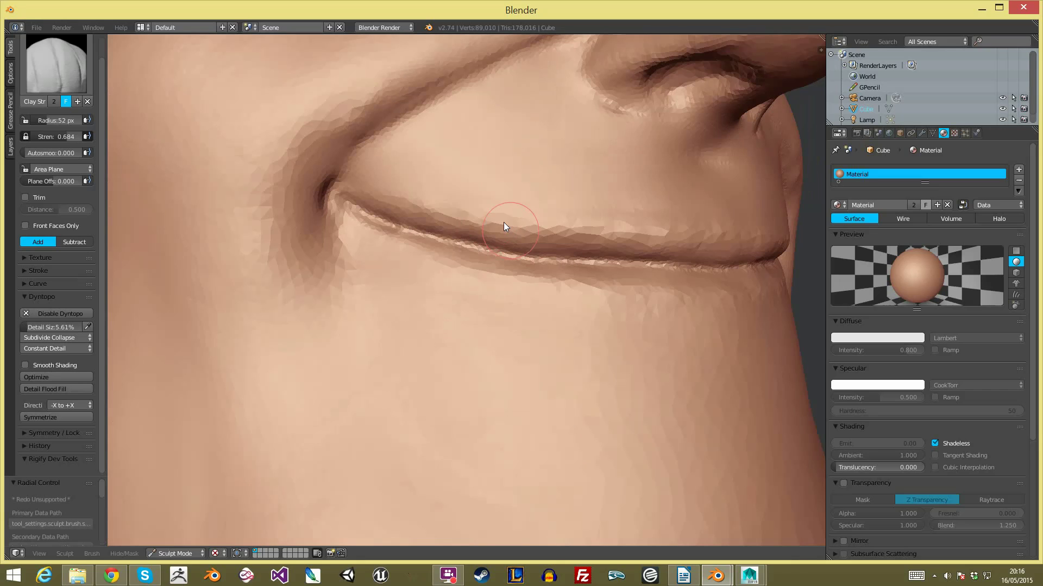
pyautogui.click(455, 223)
pyautogui.moveTo(344, 192)
pyautogui.mouseDown()
pyautogui.moveTo(532, 228)
pyautogui.moveTo(653, 234)
pyautogui.mouseUp()
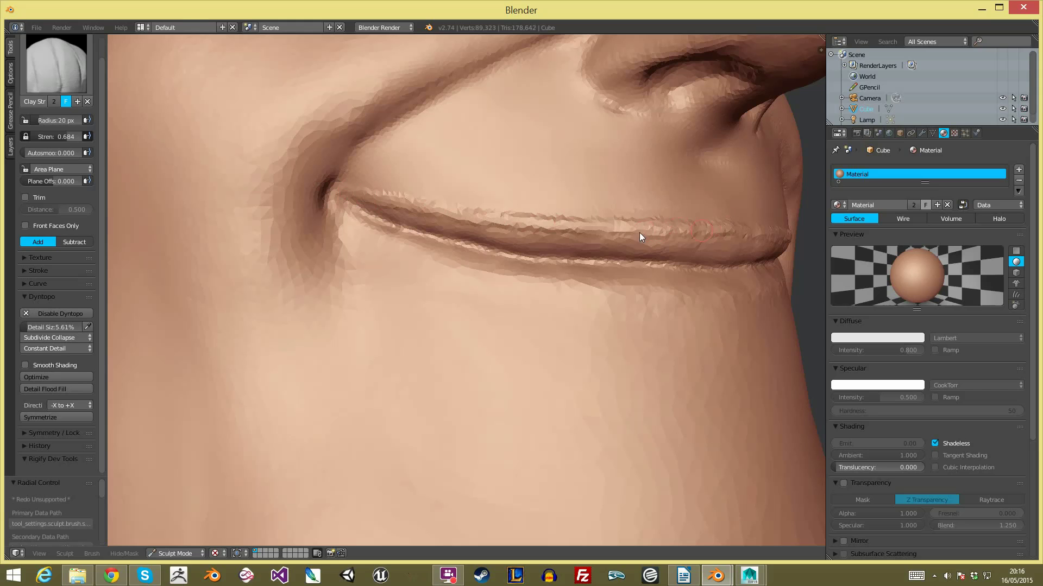
# Step: Refine the upper lip ridge from the middle of the mouth to the corner, using a 36 px brush radius
pyautogui.scroll(-7, 708, 230)
pyautogui.moveTo(661, 333); pyautogui.dragTo(582, 261, button='middle')
pyautogui.scroll(7, 570, 242)
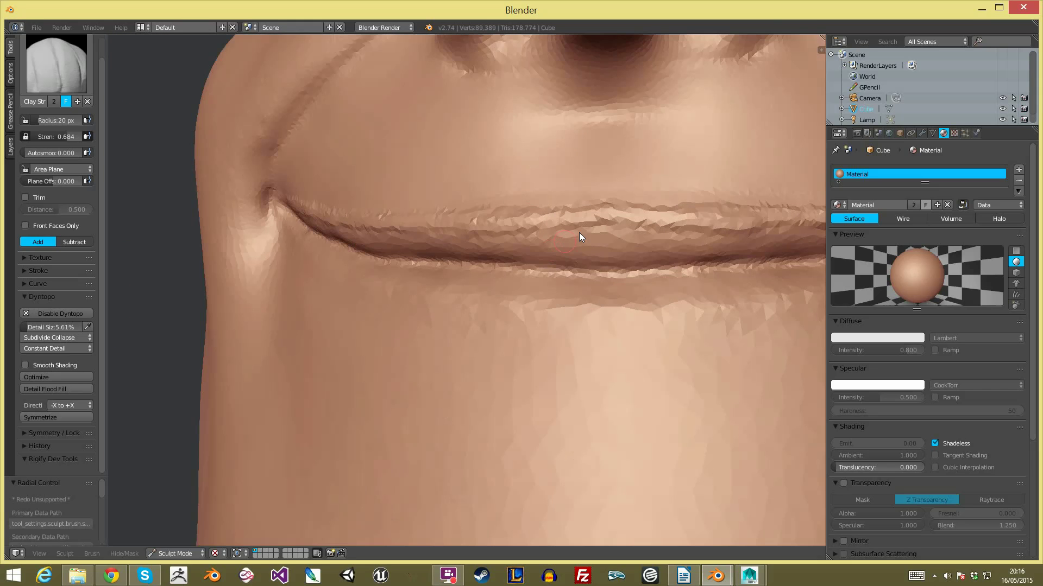
pyautogui.moveTo(585, 221); pyautogui.dragTo(617, 214, button='middle')
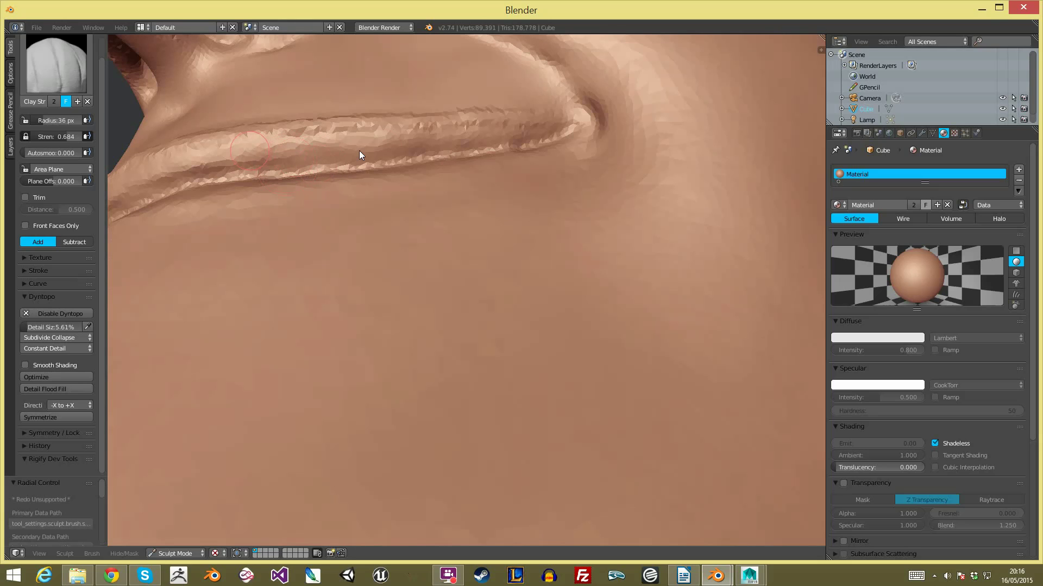
pyautogui.moveTo(359, 151); pyautogui.dragTo(574, 129)
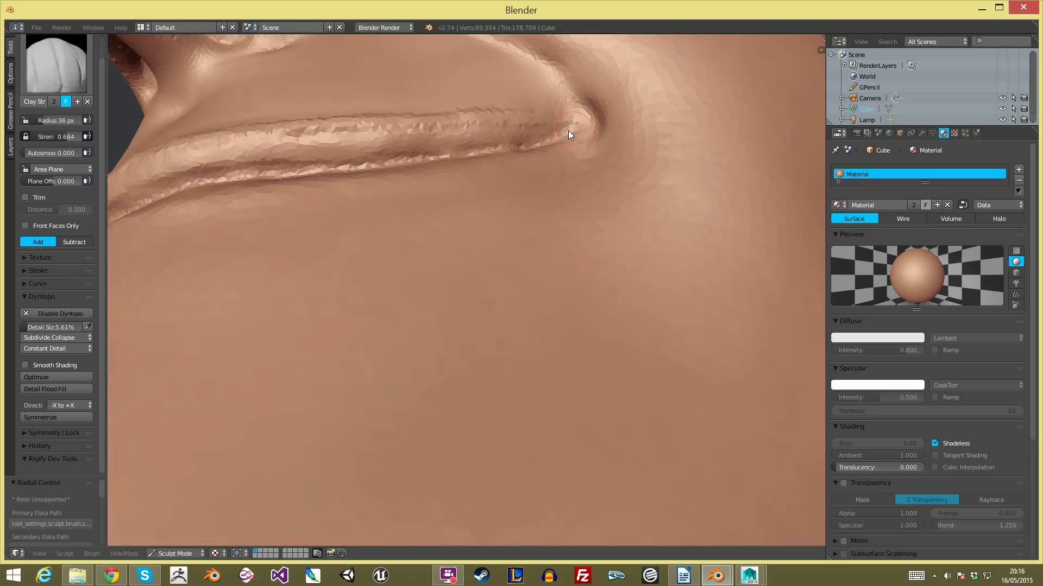
# Step: Switch to the Grab brush and reduce its radius to 71 px at the side of the mouth
pyautogui.moveTo(540, 116); pyautogui.dragTo(484, 83, button='middle')
pyautogui.press('g')
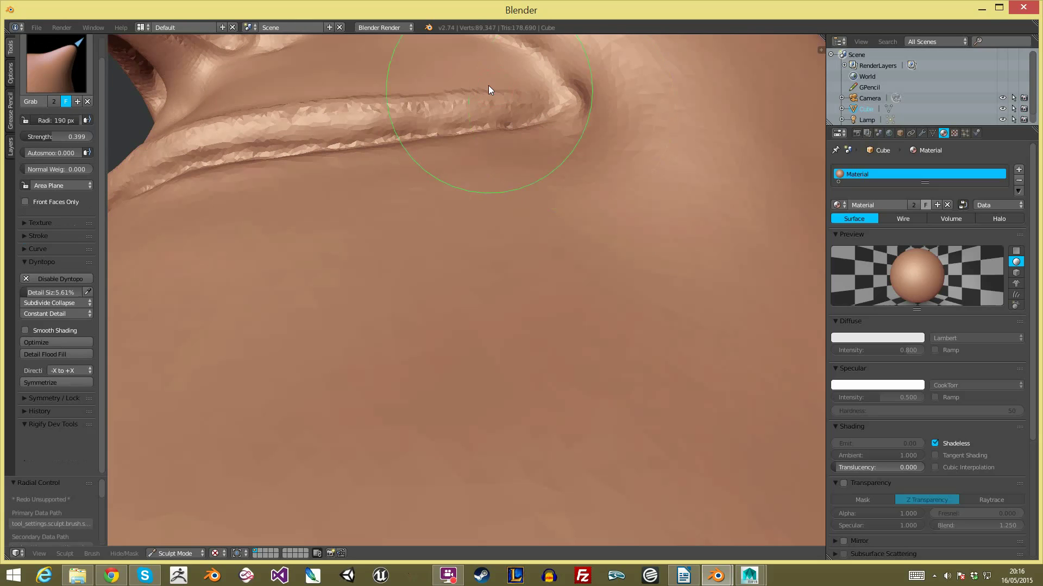
pyautogui.scroll(-10, 479, 195)
pyautogui.moveTo(479, 218); pyautogui.dragTo(559, 298, button='middle')
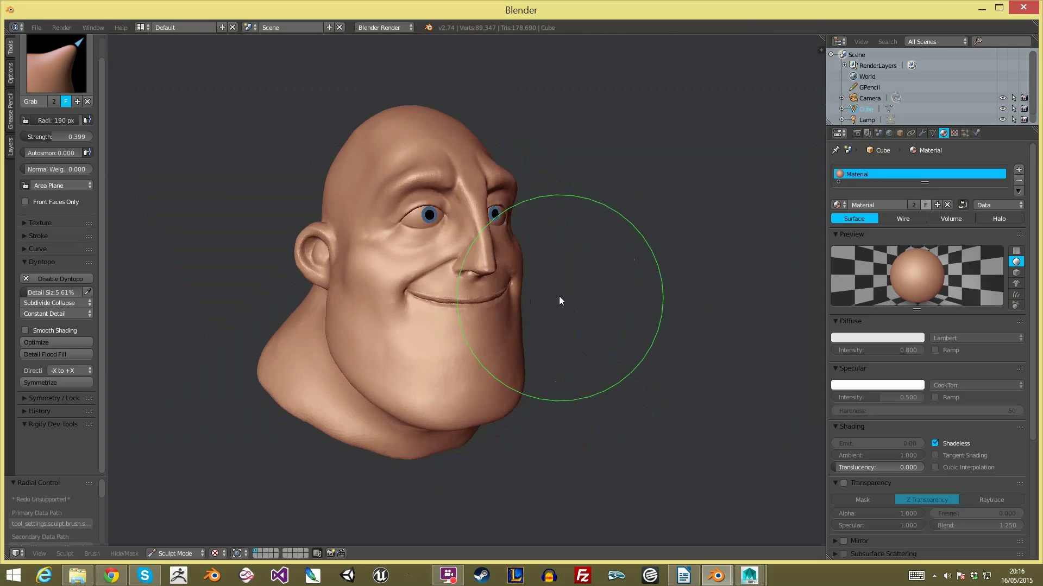
pyautogui.scroll(7, 467, 209)
pyautogui.moveTo(461, 200); pyautogui.dragTo(560, 213, button='middle')
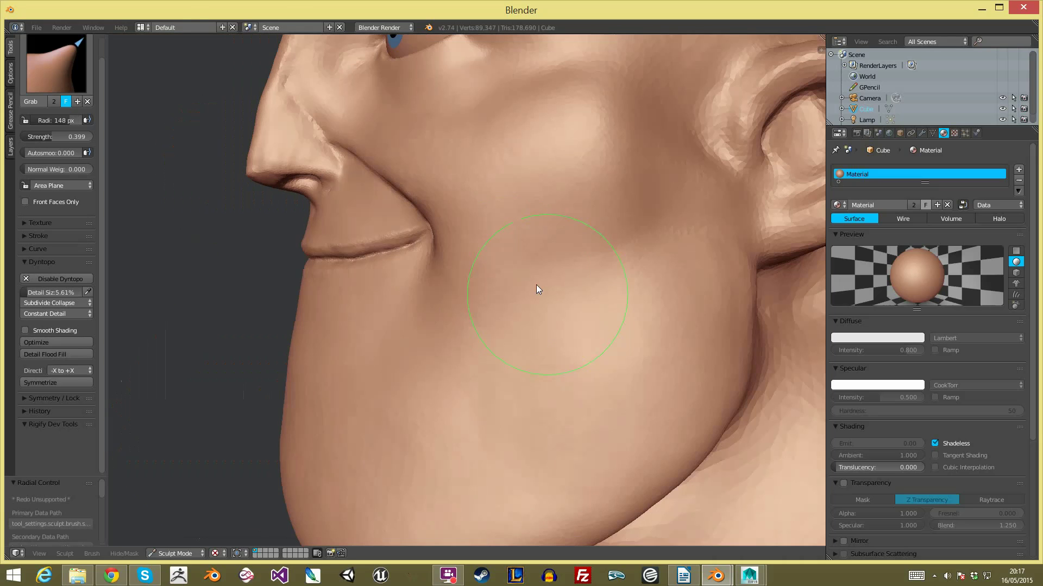
pyautogui.press('f')
pyautogui.click(365, 249)
# Step: Crease the skin beneath the lower lip from the centre to the mouth corner with a 34 px Crease brush
pyautogui.scroll(-5, 396, 352)
pyautogui.moveTo(348, 355); pyautogui.dragTo(508, 361, button='middle')
pyautogui.scroll(3, 508, 358)
pyautogui.moveTo(526, 292)
pyautogui.mouseDown(button='middle')
pyautogui.moveTo(456, 293)
pyautogui.moveTo(478, 277)
pyautogui.moveTo(511, 315)
pyautogui.mouseUp(button='middle')
pyautogui.scroll(2, 467, 271)
pyautogui.scroll(1, 461, 269)
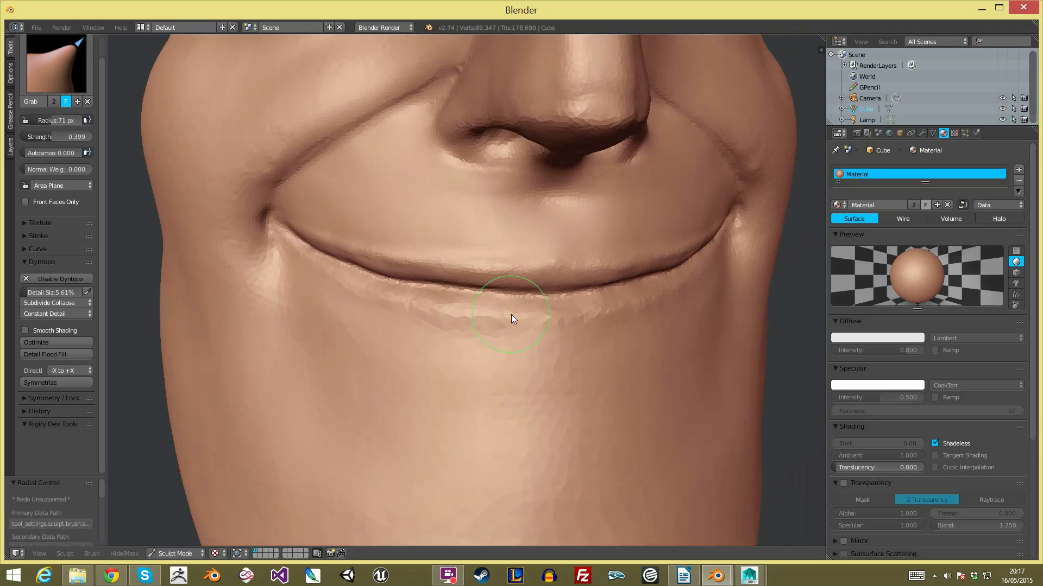
pyautogui.hotkey('shift', 'c')
pyautogui.press('f')
pyautogui.click(493, 314)
pyautogui.press('f')
pyautogui.click(539, 316)
pyautogui.moveTo(582, 314); pyautogui.dragTo(640, 302)
pyautogui.moveTo(635, 303); pyautogui.dragTo(521, 317, button='middle')
pyautogui.moveTo(444, 348)
pyautogui.mouseDown()
pyautogui.moveTo(544, 331)
pyautogui.moveTo(649, 269)
pyautogui.mouseUp()
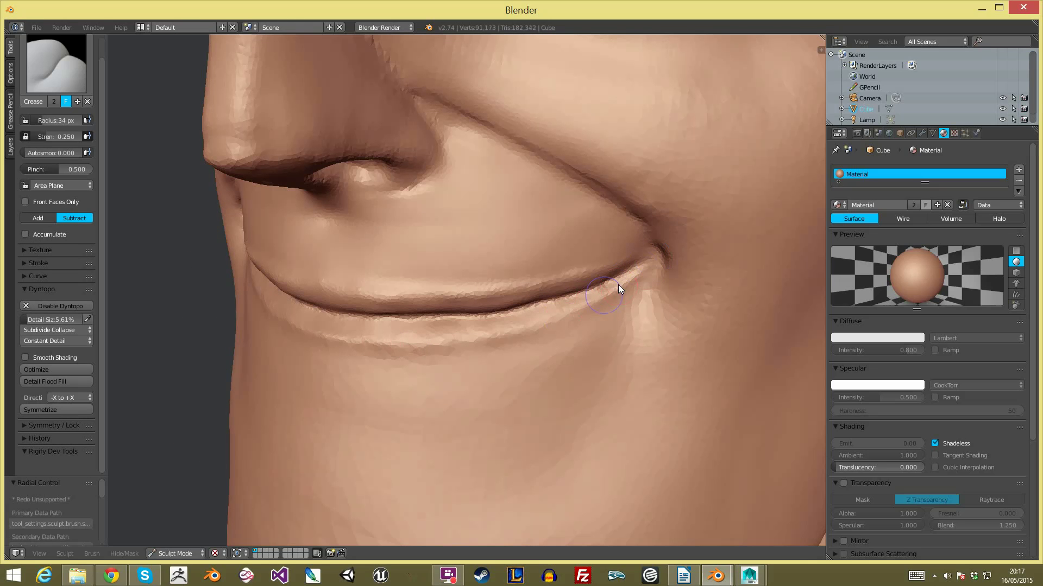
# Step: Sharpen the line between the lips across the whole mouth with the Pinch brush
pyautogui.moveTo(615, 277); pyautogui.dragTo(457, 254, button='middle')
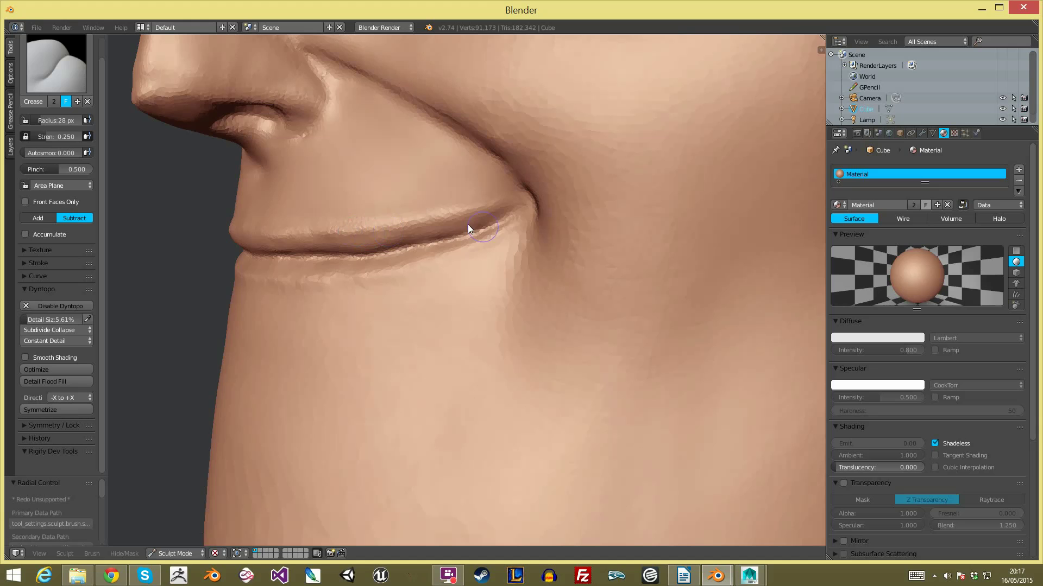
pyautogui.press('p')
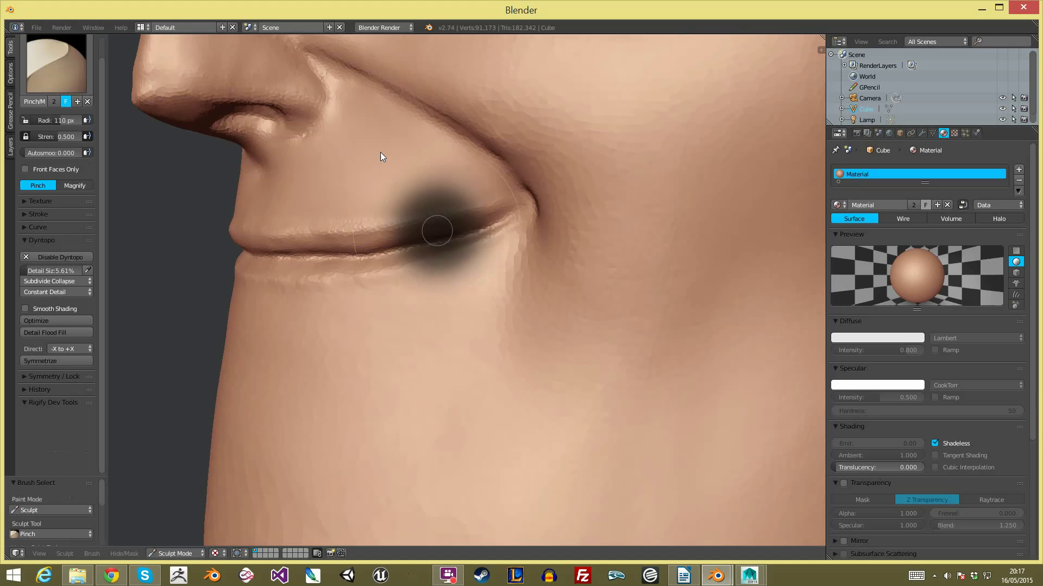
pyautogui.moveTo(501, 241)
pyautogui.mouseDown()
pyautogui.moveTo(381, 246)
pyautogui.moveTo(516, 214)
pyautogui.moveTo(254, 283)
pyautogui.moveTo(304, 256)
pyautogui.mouseUp()
pyautogui.scroll(-4, 309, 324)
pyautogui.moveTo(309, 323); pyautogui.dragTo(503, 298, button='middle')
pyautogui.scroll(2, 489, 296)
pyautogui.moveTo(320, 220)
pyautogui.mouseDown()
pyautogui.moveTo(454, 259)
pyautogui.moveTo(516, 258)
pyautogui.moveTo(565, 252)
pyautogui.moveTo(373, 253)
pyautogui.moveTo(682, 236)
pyautogui.moveTo(725, 209)
pyautogui.mouseUp()
pyautogui.scroll(-5, 664, 332)
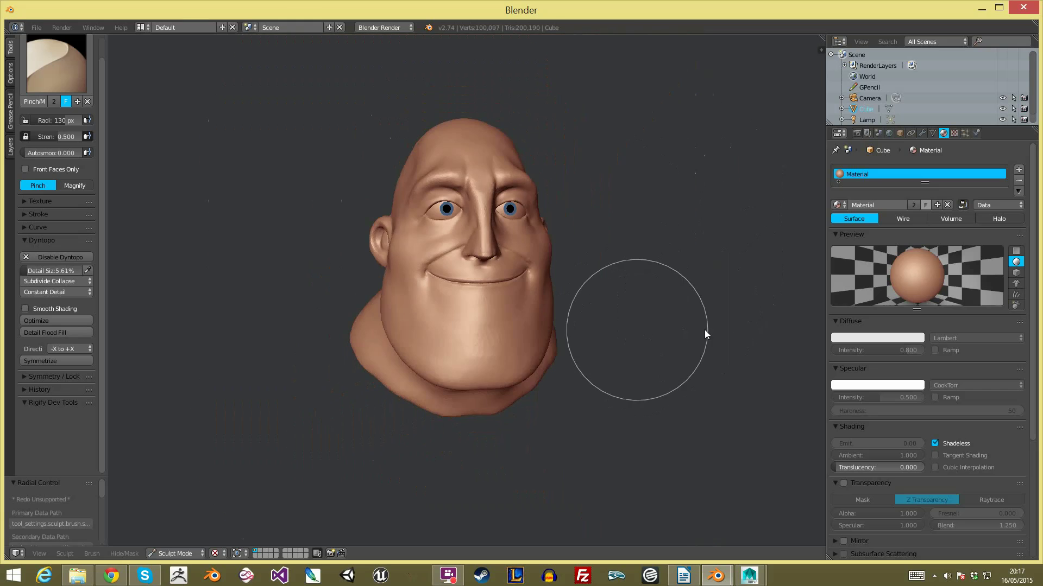
# Step: Adjust the mouth in a side view with the Grab brush, using a 100 px radius and reducing it to 34 px
pyautogui.moveTo(704, 321); pyautogui.dragTo(707, 313, button='middle')
pyautogui.scroll(5, 705, 310)
pyautogui.press('g')
pyautogui.press('f')
pyautogui.click(468, 263)
pyautogui.press('f')
pyautogui.click(492, 264)
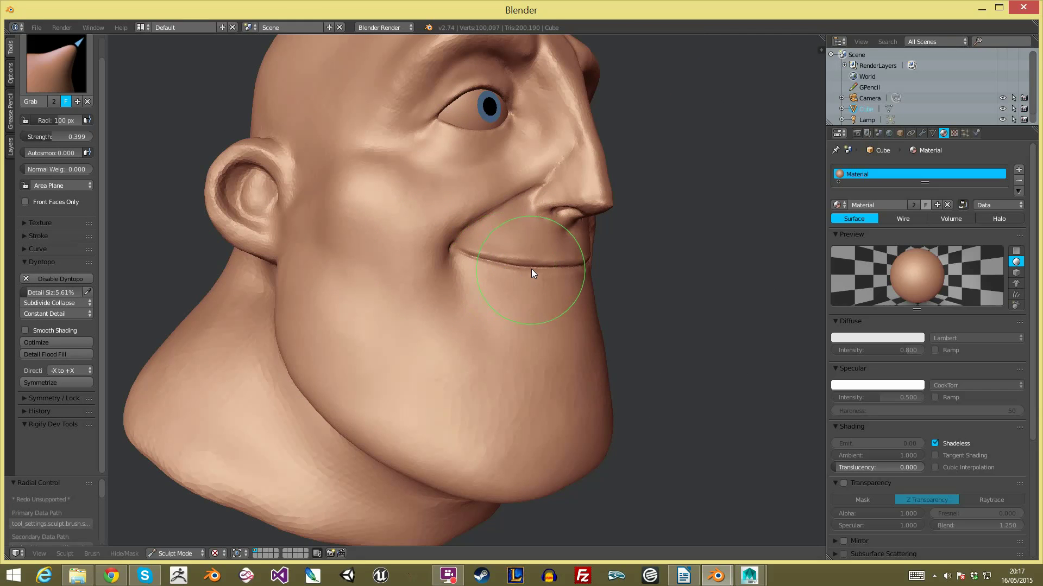
pyautogui.press('f')
pyautogui.scroll(-5, 644, 271)
pyautogui.moveTo(660, 344); pyautogui.dragTo(695, 341, button='middle')
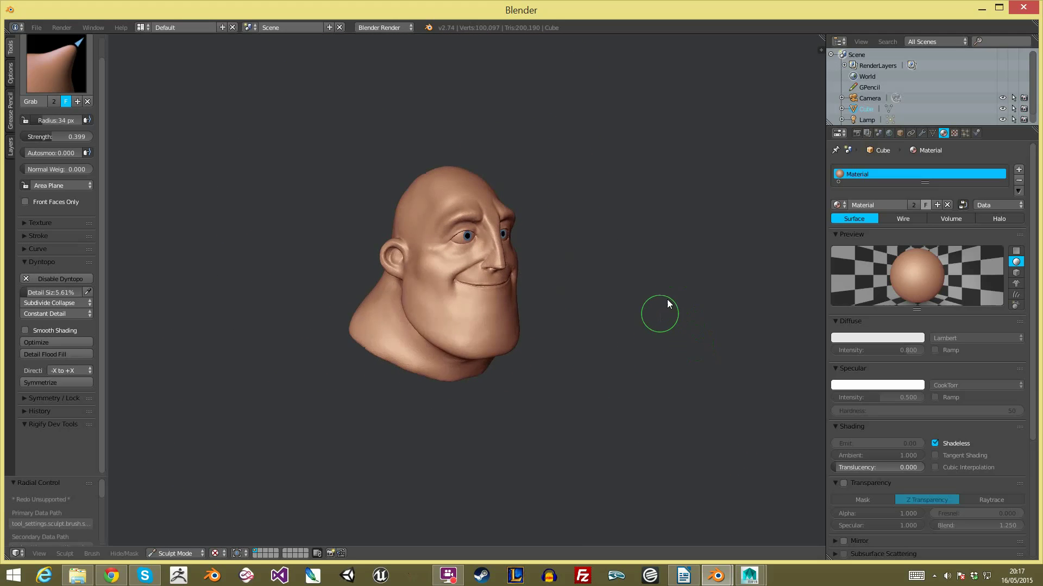
# Step: Build up the underside of the jaw and chin using the Clay Strips brush at an 83 px radius
pyautogui.scroll(5, 671, 274)
pyautogui.moveTo(616, 314)
pyautogui.mouseDown(button='middle')
pyautogui.moveTo(609, 285)
pyautogui.moveTo(618, 310)
pyautogui.moveTo(699, 288)
pyautogui.moveTo(676, 216)
pyautogui.moveTo(628, 279)
pyautogui.moveTo(575, 239)
pyautogui.mouseUp(button='middle')
pyautogui.click(49, 69)
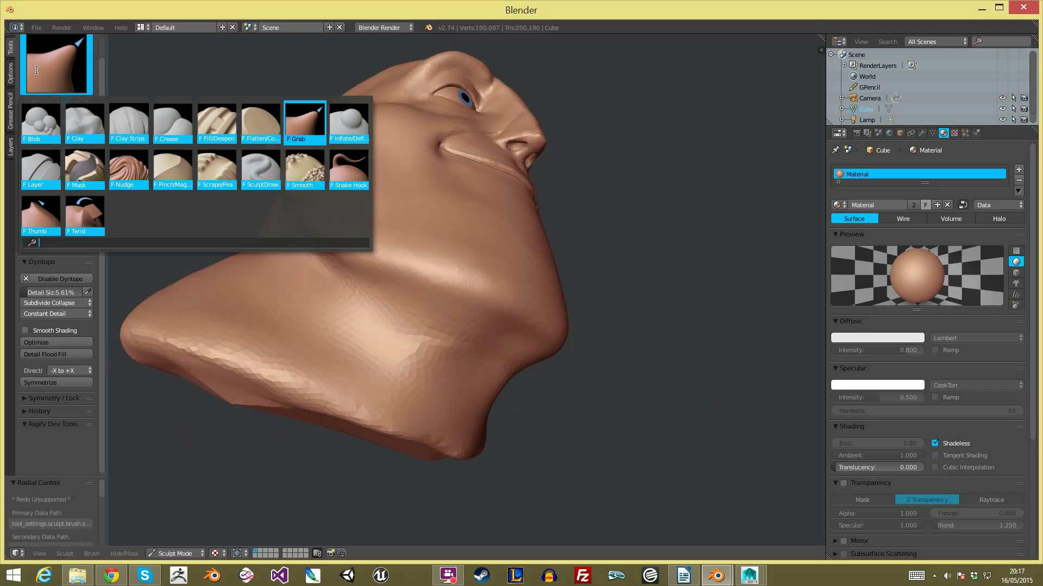
pyautogui.click(129, 123)
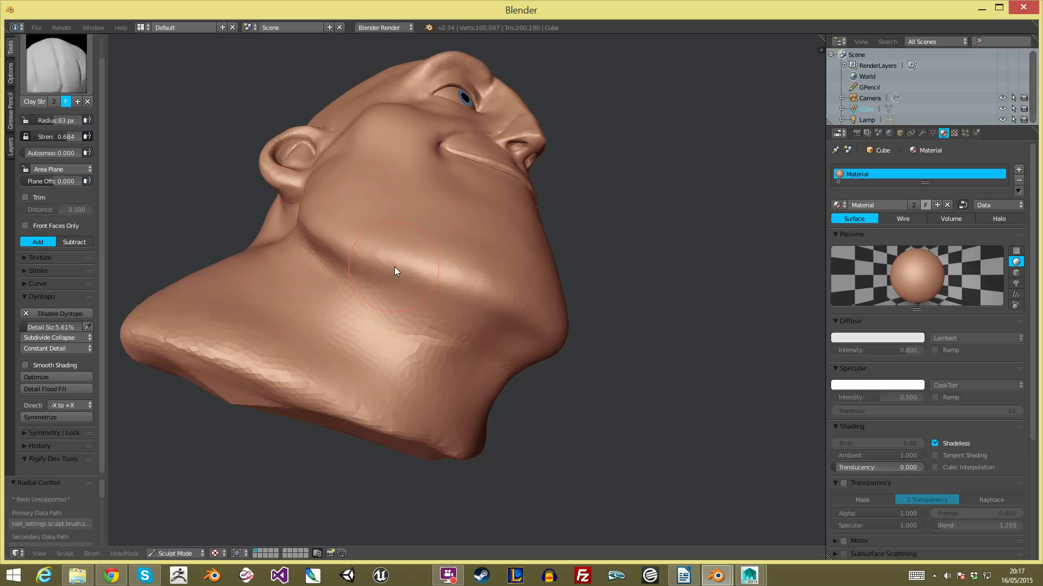
pyautogui.click(394, 267)
pyautogui.moveTo(394, 267); pyautogui.dragTo(367, 289, button='middle')
pyautogui.moveTo(401, 308); pyautogui.dragTo(308, 226)
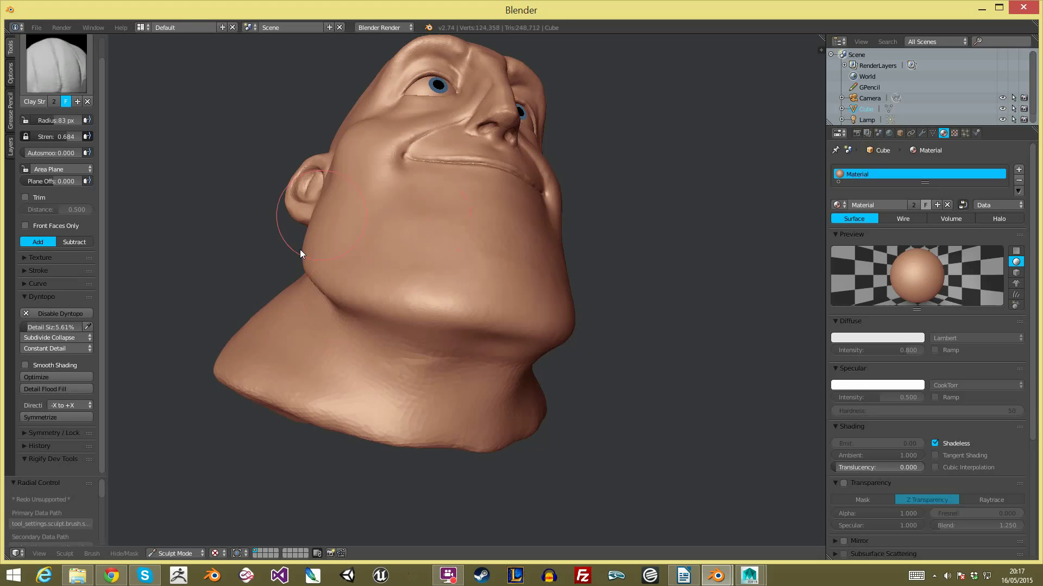
# Step: Add volume along the underside of the chin with the Clay Strips radius set to 70 px
pyautogui.press('f')
pyautogui.click(436, 309)
pyautogui.moveTo(397, 305)
pyautogui.mouseDown()
pyautogui.moveTo(512, 326)
pyautogui.moveTo(459, 298)
pyautogui.moveTo(336, 280)
pyautogui.moveTo(468, 288)
pyautogui.moveTo(491, 312)
pyautogui.mouseUp()
pyautogui.scroll(-3, 543, 451)
pyautogui.moveTo(570, 396); pyautogui.dragTo(561, 377, button='middle')
pyautogui.scroll(3, 554, 364)
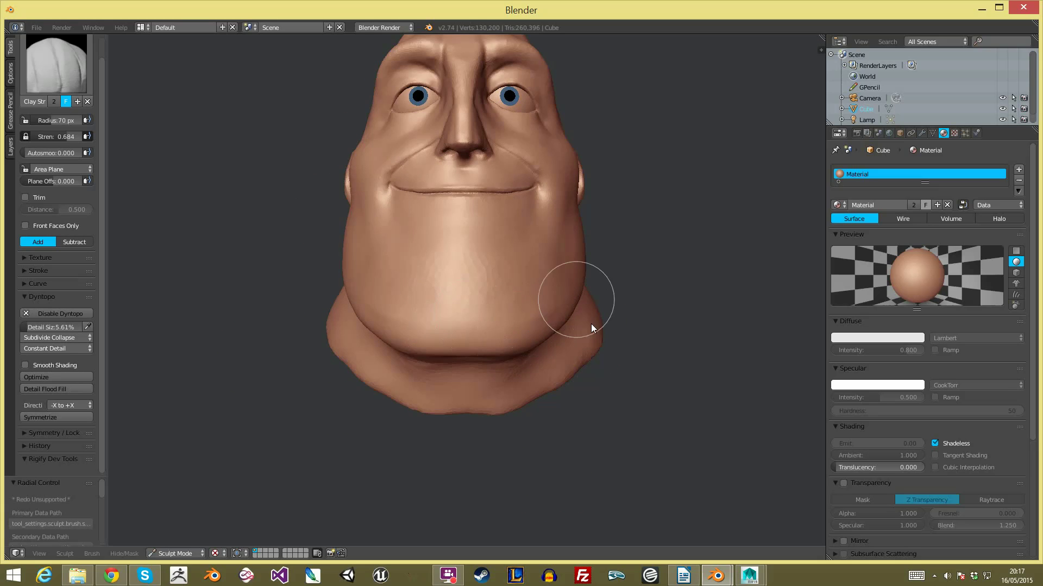
# Step: Reduce the Clay Strips radius to 44 px and sample the dynamic topology detail size from the underside of the jaw
pyautogui.moveTo(589, 326); pyautogui.dragTo(479, 270, button='middle')
pyautogui.press('f')
pyautogui.click(369, 289)
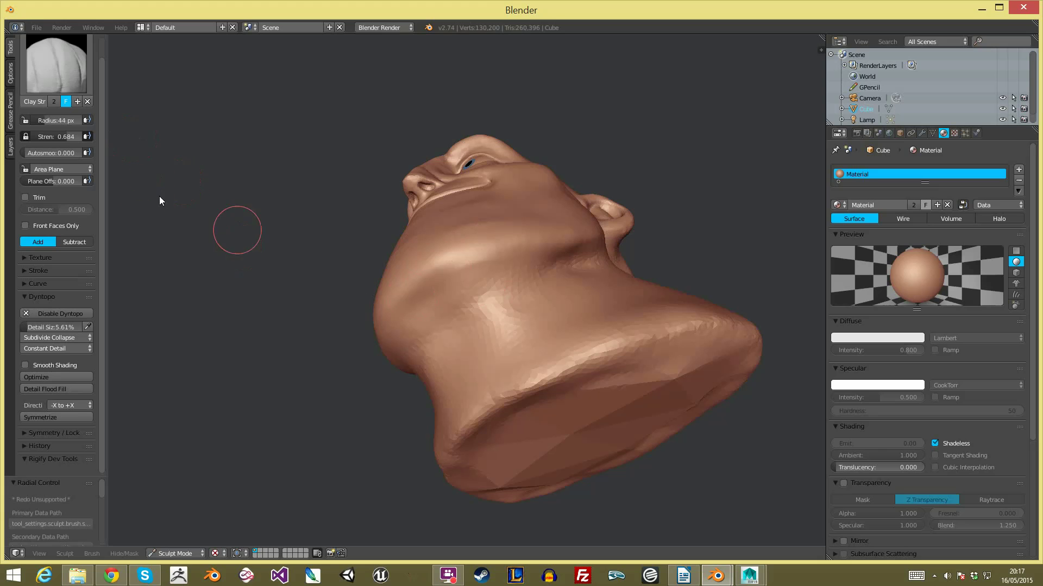
pyautogui.click(89, 327)
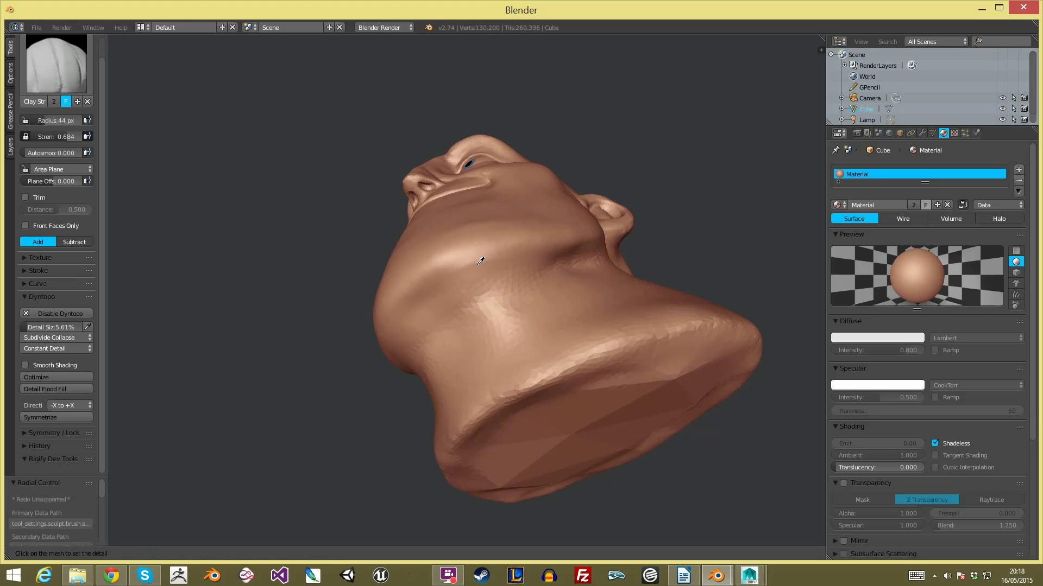
pyautogui.click(557, 218)
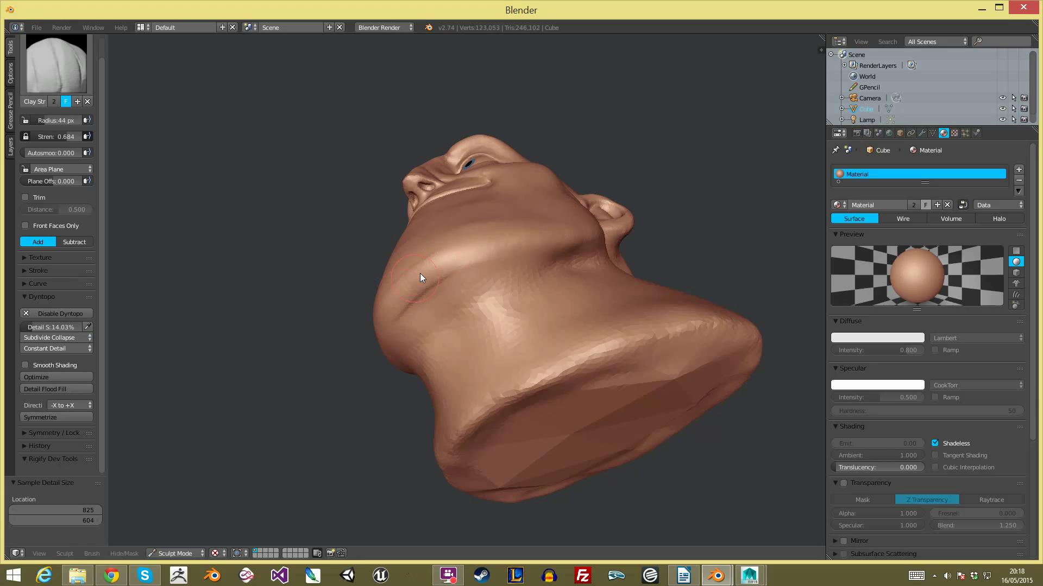
# Step: Smooth the lower jaw edge and the area beneath the chin with a 61 px brush radius
pyautogui.moveTo(377, 298); pyautogui.dragTo(158, 298, button='middle')
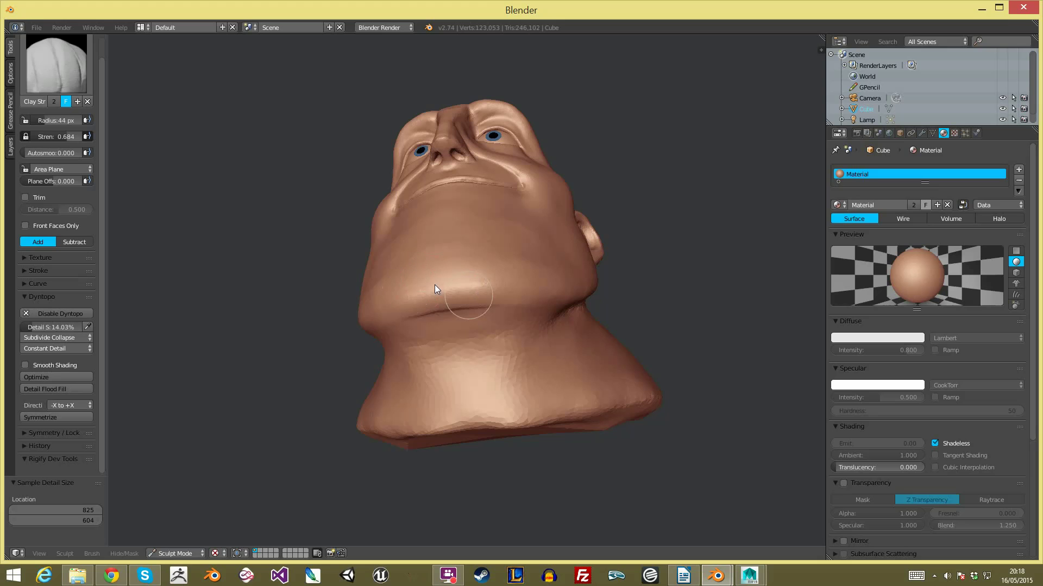
pyautogui.moveTo(500, 273); pyautogui.dragTo(494, 313, button='middle')
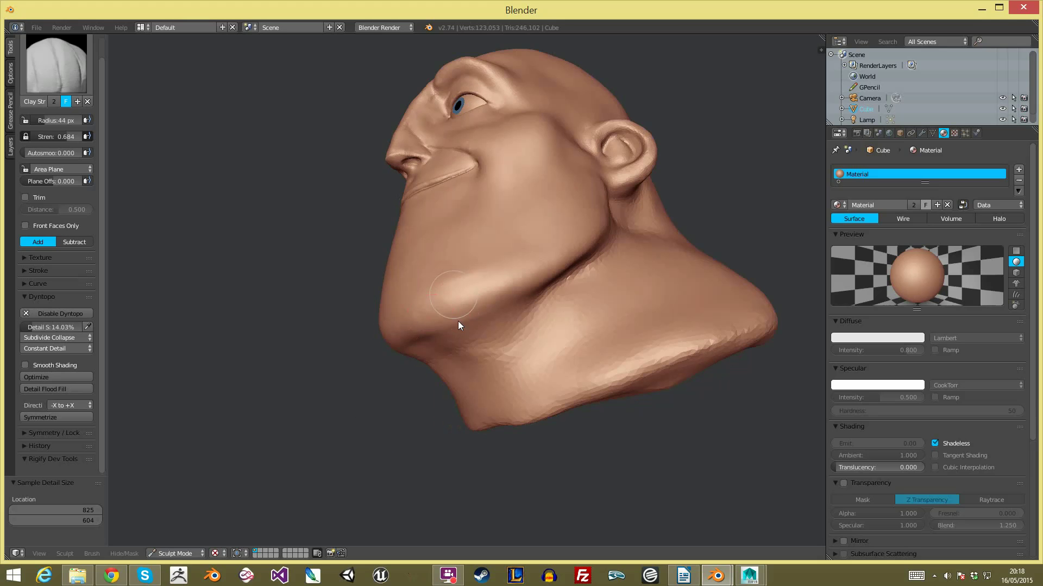
pyautogui.click(464, 300)
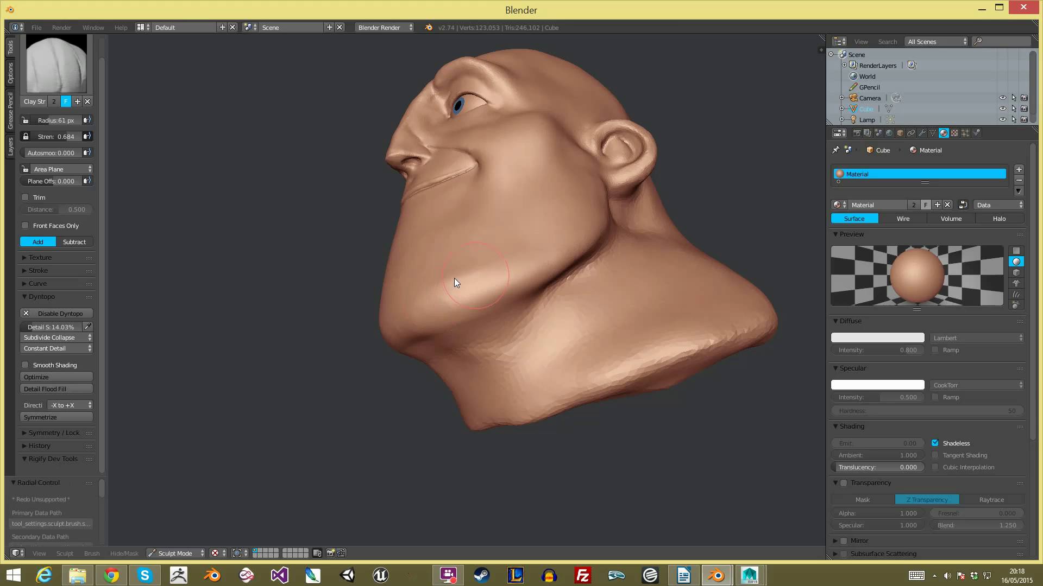
pyautogui.moveTo(449, 298)
pyautogui.keyDown('shift'); pyautogui.mouseDown()
pyautogui.moveTo(578, 235)
pyautogui.moveTo(513, 293)
pyautogui.moveTo(566, 252)
pyautogui.mouseUp(); pyautogui.keyUp('shift')
pyautogui.moveTo(566, 252)
pyautogui.mouseDown(button='middle')
pyautogui.moveTo(562, 295)
pyautogui.moveTo(628, 377)
pyautogui.moveTo(581, 319)
pyautogui.moveTo(444, 297)
pyautogui.mouseUp(button='middle')
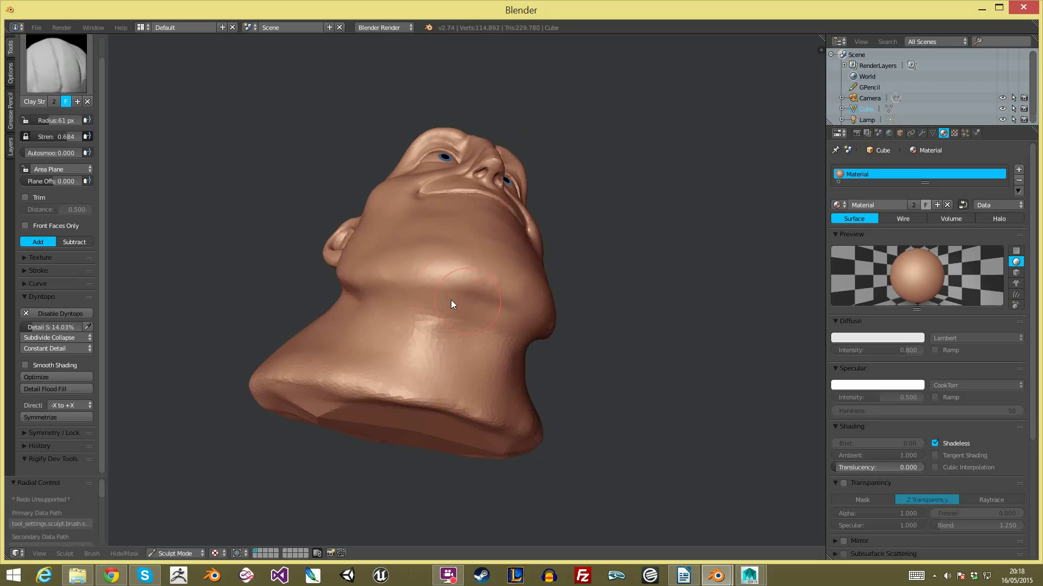
pyautogui.moveTo(476, 308)
pyautogui.keyDown('shift'); pyautogui.mouseDown()
pyautogui.moveTo(461, 285)
pyautogui.moveTo(372, 270)
pyautogui.mouseUp(); pyautogui.keyUp('shift')
pyautogui.moveTo(347, 291)
pyautogui.mouseDown(button='middle')
pyautogui.moveTo(561, 311)
pyautogui.moveTo(340, 252)
pyautogui.mouseUp(button='middle')
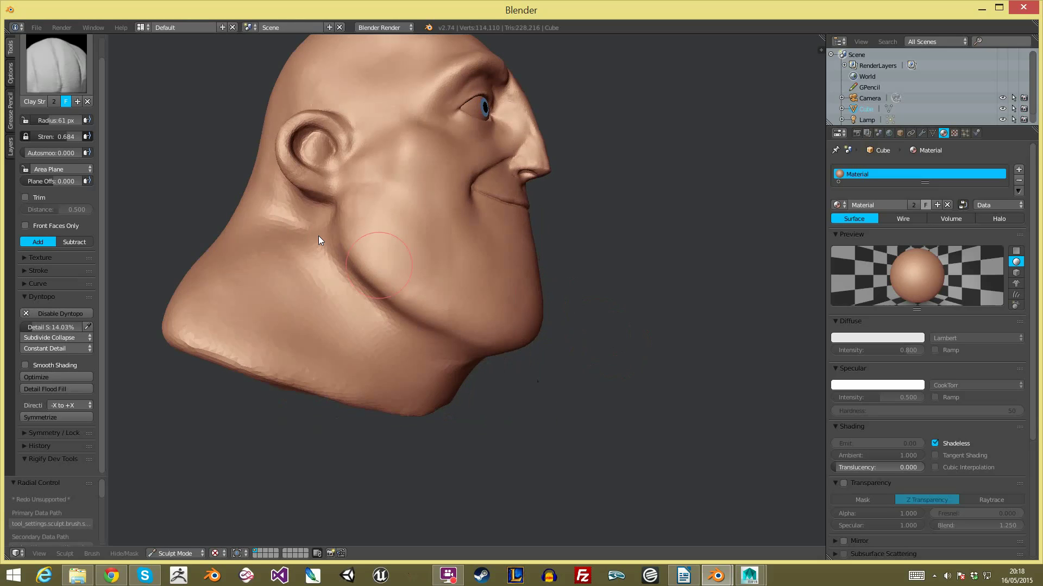
# Step: Smooth the jawline where it meets the neck below the ear, using a 56 px brush radius
pyautogui.moveTo(413, 264); pyautogui.dragTo(358, 267, button='middle')
pyautogui.moveTo(384, 286)
pyautogui.keyDown('shift'); pyautogui.mouseDown()
pyautogui.moveTo(364, 261)
pyautogui.moveTo(409, 294)
pyautogui.mouseUp(); pyautogui.keyUp('shift')
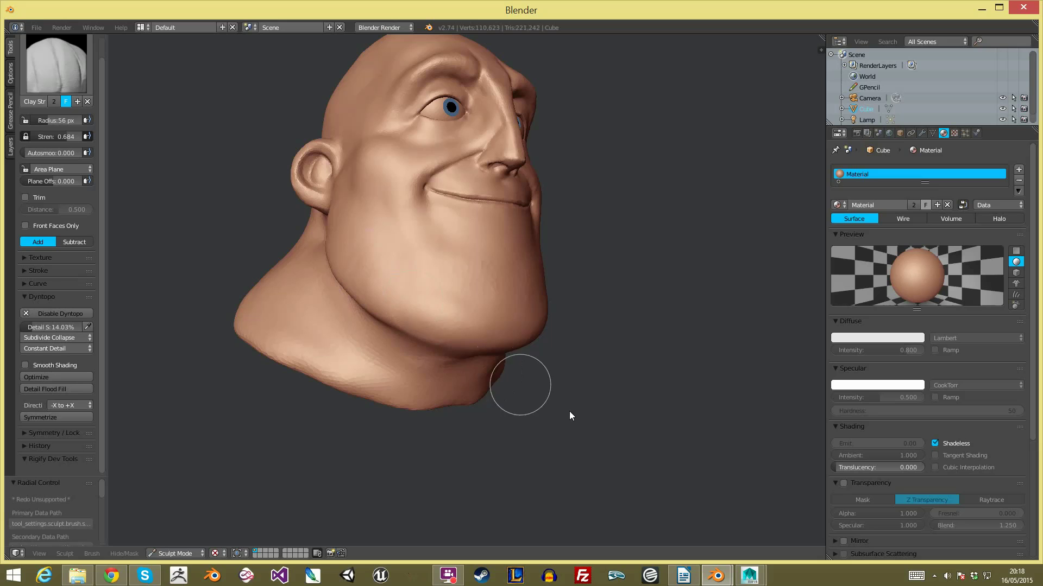
pyautogui.scroll(-3, 645, 389)
pyautogui.moveTo(645, 389); pyautogui.dragTo(632, 363, button='middle')
pyautogui.scroll(2, 631, 361)
pyautogui.keyDown('shift'); pyautogui.moveTo(583, 276); pyautogui.dragTo(591, 329, button='middle'); pyautogui.keyUp('shift')
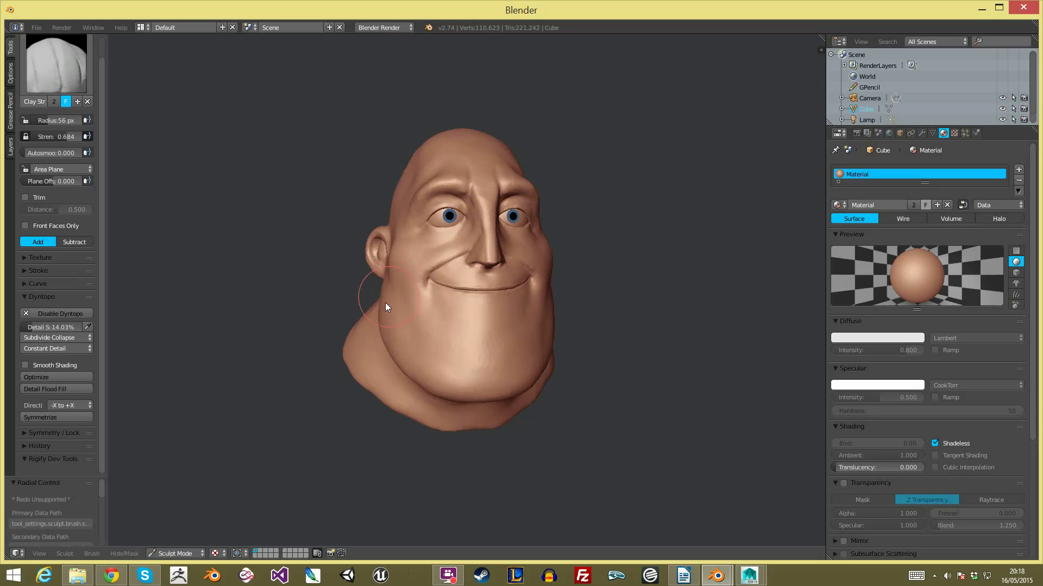
# Step: Refine the transition between the jaw, chin and throat using Clay Strips at a 56 px radius
pyautogui.moveTo(379, 301)
pyautogui.mouseDown(button='middle')
pyautogui.moveTo(347, 279)
pyautogui.moveTo(365, 290)
pyautogui.mouseUp(button='middle')
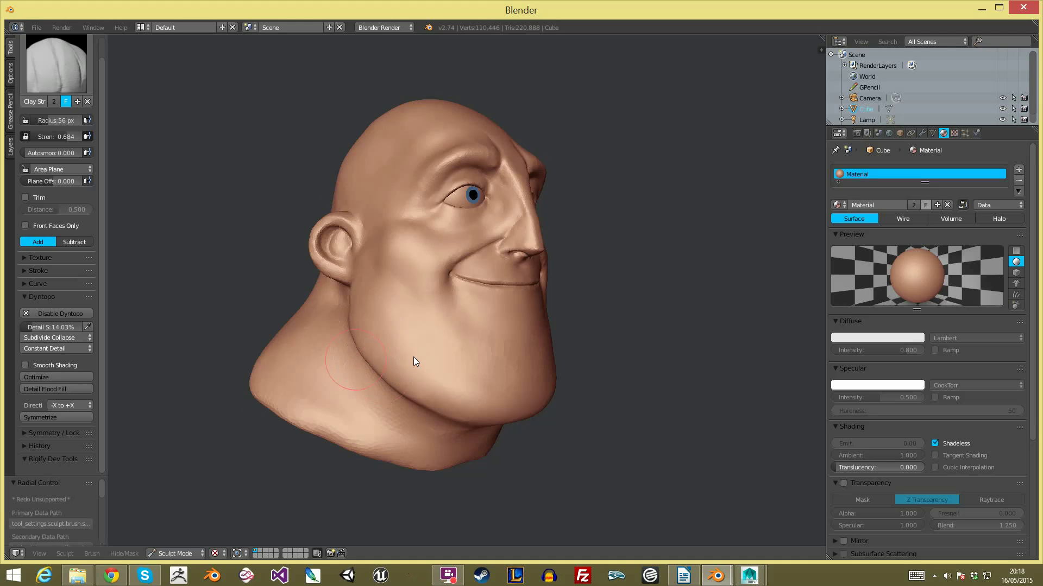
pyautogui.moveTo(383, 356); pyautogui.dragTo(406, 358, button='middle')
pyautogui.moveTo(523, 423)
pyautogui.mouseDown(button='middle')
pyautogui.moveTo(459, 390)
pyautogui.moveTo(512, 380)
pyautogui.mouseUp(button='middle')
pyautogui.moveTo(483, 393); pyautogui.dragTo(480, 412)
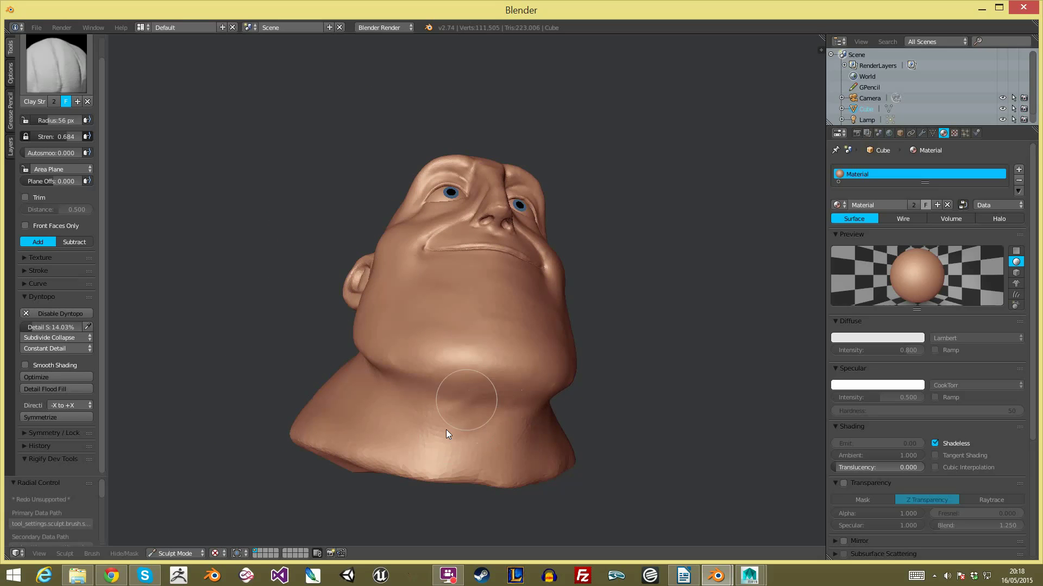
pyautogui.scroll(-3, 640, 321)
pyautogui.moveTo(641, 321)
pyautogui.mouseDown(button='middle')
pyautogui.moveTo(530, 351)
pyautogui.moveTo(616, 348)
pyautogui.moveTo(603, 312)
pyautogui.moveTo(537, 283)
pyautogui.moveTo(488, 331)
pyautogui.moveTo(601, 309)
pyautogui.moveTo(575, 337)
pyautogui.moveTo(556, 326)
pyautogui.moveTo(593, 319)
pyautogui.moveTo(542, 293)
pyautogui.moveTo(451, 319)
pyautogui.moveTo(629, 279)
pyautogui.moveTo(588, 259)
pyautogui.moveTo(474, 282)
pyautogui.mouseUp(button='middle')
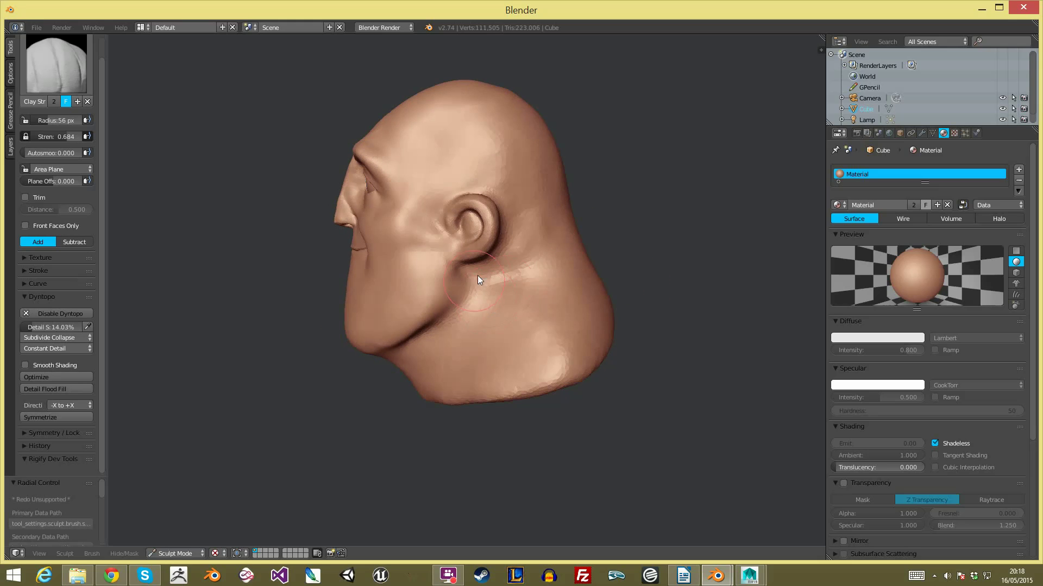
# Step: Build up the side of the neck below the ear with Clay Strips and smooth the neck's lower front rim
pyautogui.moveTo(513, 279)
pyautogui.mouseDown()
pyautogui.moveTo(500, 265)
pyautogui.moveTo(485, 325)
pyautogui.mouseUp()
pyautogui.moveTo(552, 312); pyautogui.dragTo(483, 209, button='middle')
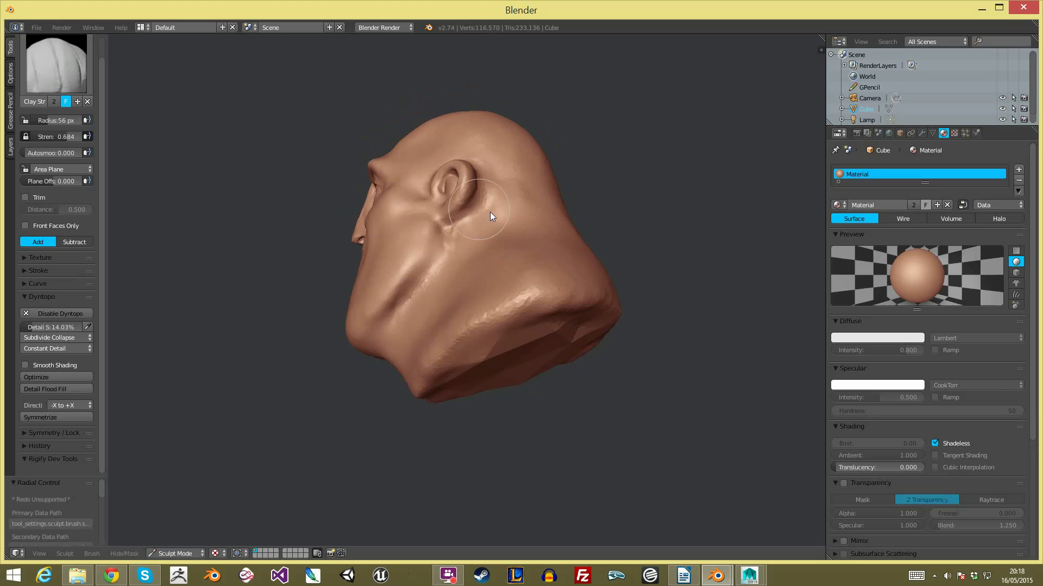
pyautogui.moveTo(459, 290)
pyautogui.mouseDown()
pyautogui.moveTo(454, 350)
pyautogui.moveTo(423, 373)
pyautogui.moveTo(449, 365)
pyautogui.mouseUp()
pyautogui.moveTo(449, 365); pyautogui.dragTo(486, 266, button='middle')
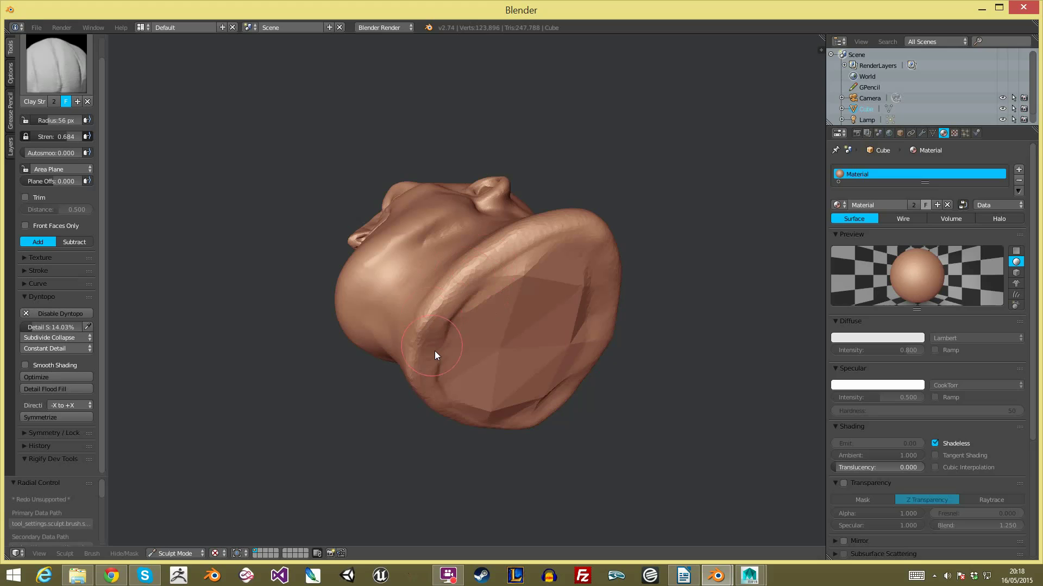
pyautogui.moveTo(431, 381)
pyautogui.keyDown('shift'); pyautogui.mouseDown()
pyautogui.moveTo(435, 310)
pyautogui.moveTo(491, 272)
pyautogui.moveTo(514, 281)
pyautogui.moveTo(509, 298)
pyautogui.moveTo(565, 345)
pyautogui.moveTo(512, 400)
pyautogui.moveTo(447, 330)
pyautogui.mouseUp(); pyautogui.keyUp('shift')
# Step: Reshape the lower edge of the neck from behind with the Grab brush at a 91 px radius
pyautogui.moveTo(515, 389)
pyautogui.mouseDown(button='middle')
pyautogui.moveTo(521, 372)
pyautogui.moveTo(574, 368)
pyautogui.mouseUp(button='middle')
pyautogui.moveTo(514, 409)
pyautogui.mouseDown(button='middle')
pyautogui.moveTo(558, 291)
pyautogui.moveTo(646, 332)
pyautogui.moveTo(659, 310)
pyautogui.mouseUp(button='middle')
pyautogui.scroll(4, 487, 311)
pyautogui.moveTo(520, 324)
pyautogui.mouseDown(button='middle')
pyautogui.moveTo(518, 339)
pyautogui.moveTo(319, 320)
pyautogui.mouseUp(button='middle')
pyautogui.moveTo(488, 426)
pyautogui.mouseDown(button='middle')
pyautogui.moveTo(477, 475)
pyautogui.moveTo(414, 441)
pyautogui.moveTo(366, 319)
pyautogui.moveTo(515, 335)
pyautogui.mouseUp(button='middle')
pyautogui.press('g')
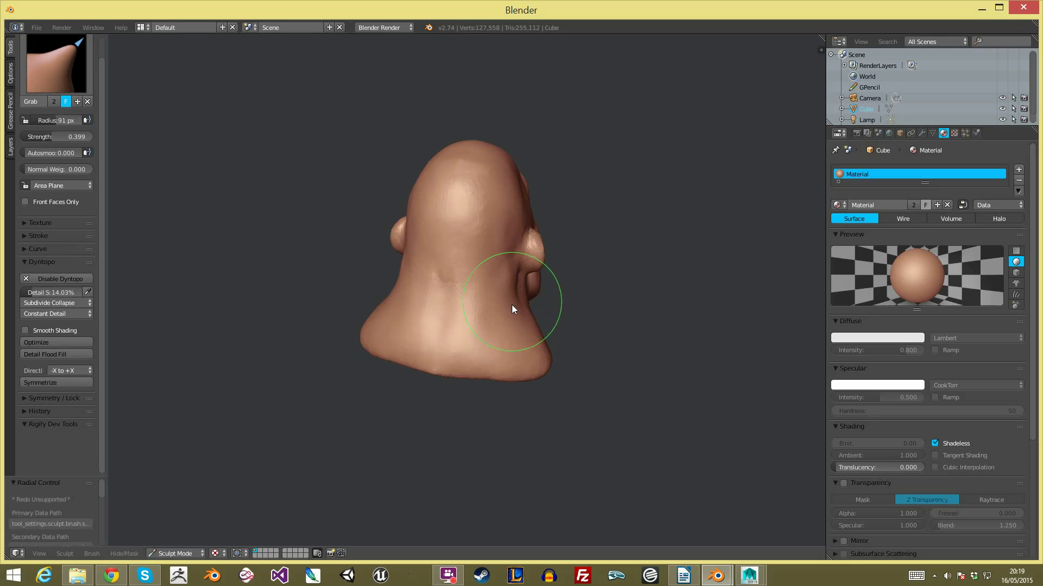
pyautogui.moveTo(505, 363)
pyautogui.mouseDown(button='middle')
pyautogui.moveTo(459, 422)
pyautogui.moveTo(445, 407)
pyautogui.mouseUp(button='middle')
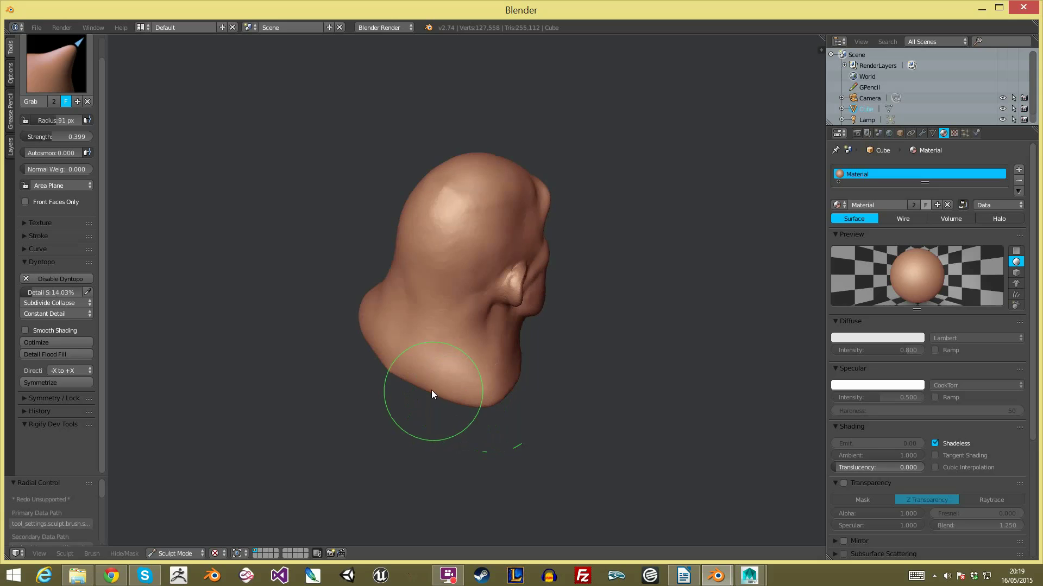
pyautogui.moveTo(406, 385)
pyautogui.mouseDown()
pyautogui.moveTo(467, 410)
pyautogui.moveTo(480, 449)
pyautogui.mouseUp()
pyautogui.moveTo(479, 449)
pyautogui.mouseDown(button='middle')
pyautogui.moveTo(577, 442)
pyautogui.moveTo(654, 364)
pyautogui.mouseUp(button='middle')
# Step: Reshape the sides of the neck and its base with the Grab brush, using radii of 180, 123 and 90 px
pyautogui.scroll(2, 566, 316)
pyautogui.press('f')
pyautogui.click(610, 322)
pyautogui.moveTo(555, 315); pyautogui.dragTo(590, 324)
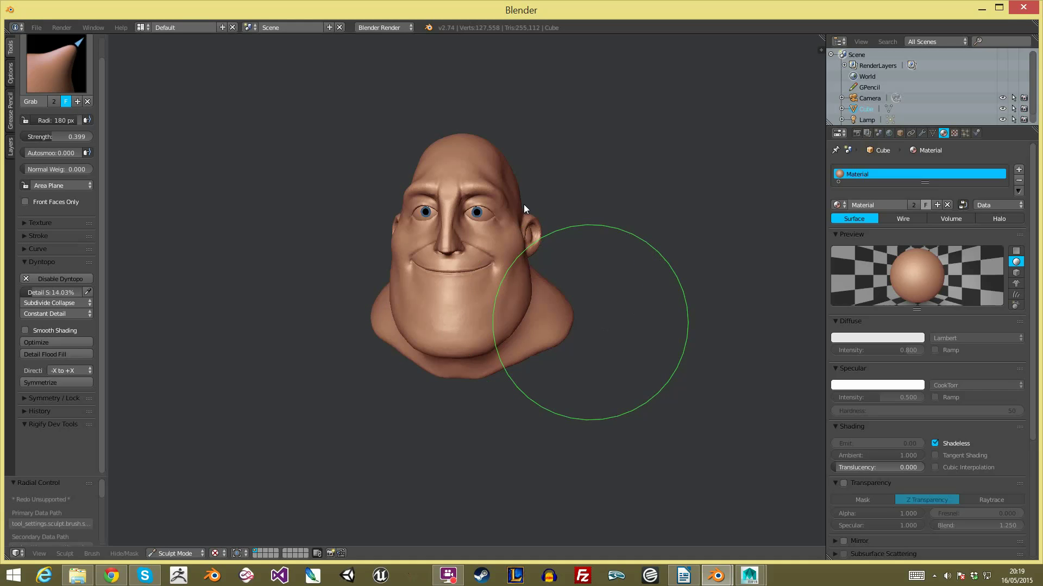
pyautogui.press('f')
pyautogui.click(615, 133)
pyautogui.moveTo(584, 262); pyautogui.dragTo(668, 247, button='middle')
pyautogui.press('f')
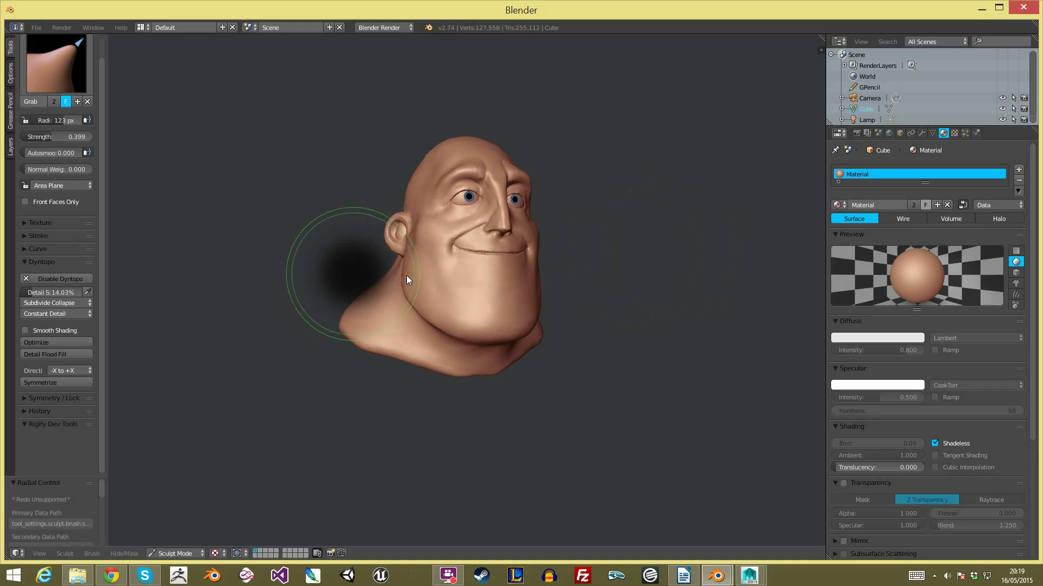
pyautogui.click(367, 293)
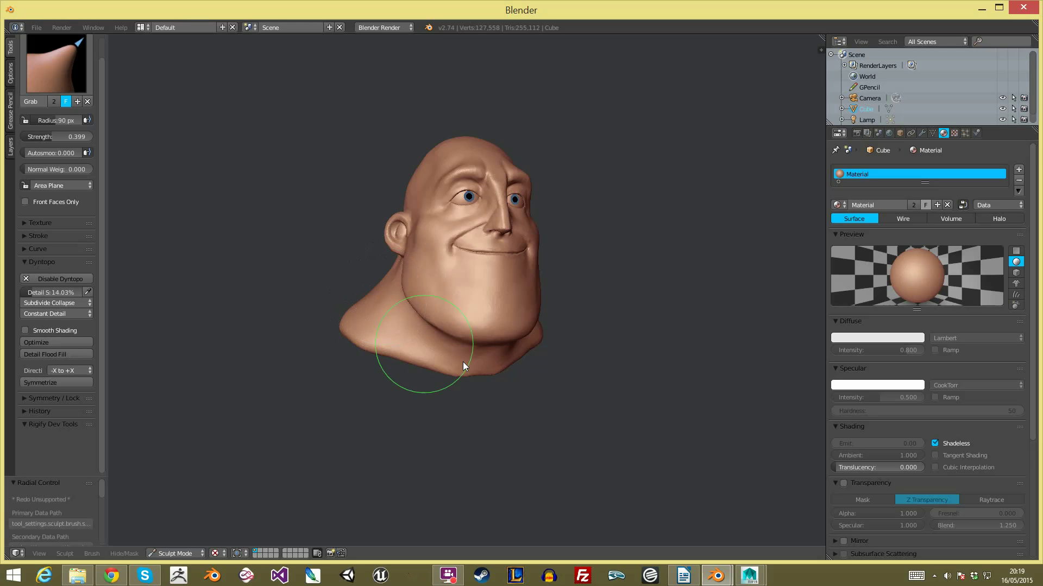
# Step: Reshape the chin's profile with the Grab brush, using a 178 px and then a 138 px radius
pyautogui.moveTo(570, 349)
pyautogui.mouseDown(button='middle')
pyautogui.moveTo(565, 288)
pyautogui.moveTo(486, 254)
pyautogui.moveTo(554, 345)
pyautogui.moveTo(551, 380)
pyautogui.moveTo(516, 403)
pyautogui.moveTo(485, 361)
pyautogui.moveTo(490, 346)
pyautogui.moveTo(561, 372)
pyautogui.moveTo(559, 387)
pyautogui.mouseUp(button='middle')
pyautogui.press('f')
pyautogui.click(650, 316)
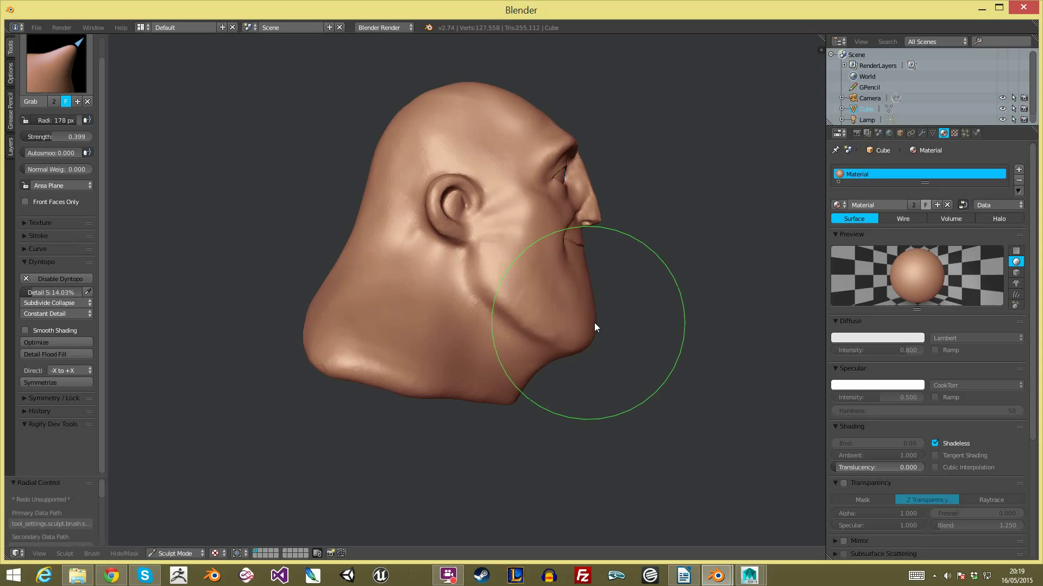
pyautogui.press('f')
pyautogui.click(591, 333)
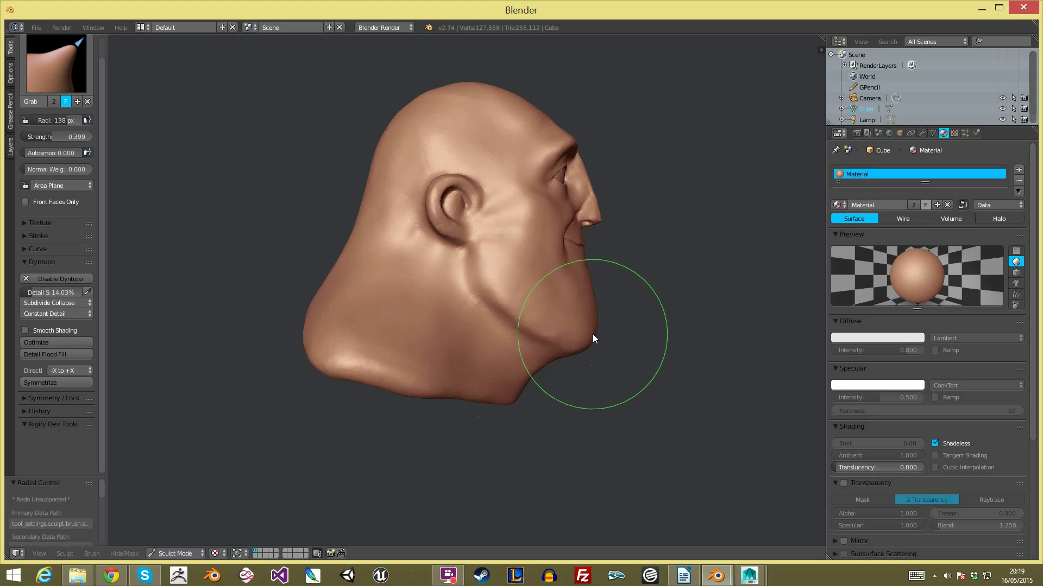
pyautogui.moveTo(598, 333); pyautogui.dragTo(584, 330, button='middle')
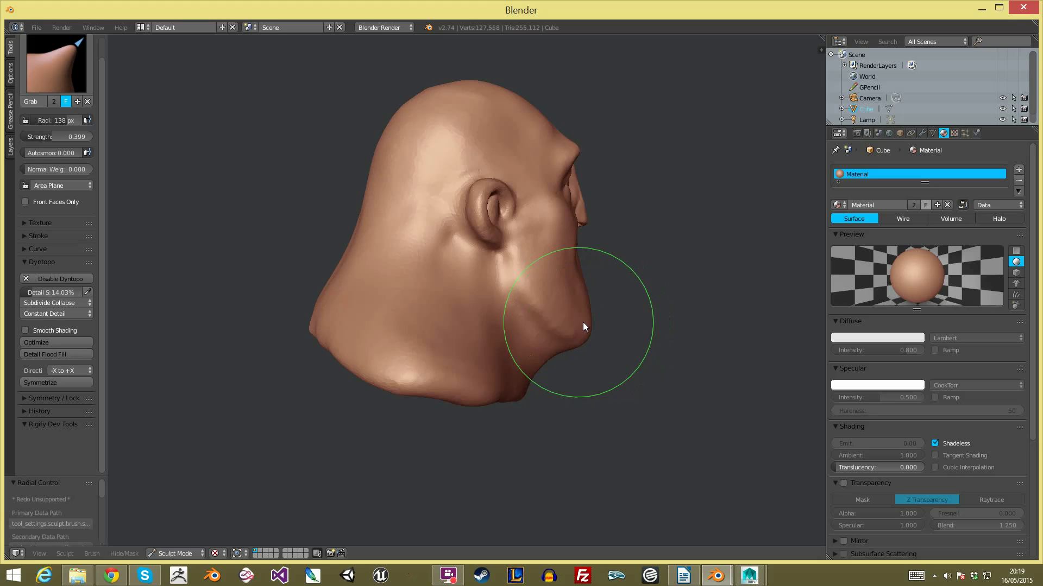
pyautogui.keyDown('shift'); pyautogui.moveTo(550, 326); pyautogui.dragTo(616, 346); pyautogui.keyUp('shift')
pyautogui.keyDown('ctrl'); pyautogui.moveTo(616, 346); pyautogui.dragTo(661, 438, button='middle'); pyautogui.keyUp('ctrl')
# Step: Adjust the jaw and neck silhouette with the Grab brush, reducing its radius from 135 px to 69 px
pyautogui.moveTo(652, 366)
pyautogui.mouseDown(button='middle')
pyautogui.moveTo(519, 373)
pyautogui.moveTo(549, 372)
pyautogui.moveTo(527, 307)
pyautogui.mouseUp(button='middle')
pyautogui.press('f')
pyautogui.click(495, 351)
pyautogui.moveTo(576, 296)
pyautogui.keyDown('ctrl'); pyautogui.mouseDown(button='middle')
pyautogui.moveTo(561, 337)
pyautogui.moveTo(484, 324)
pyautogui.moveTo(601, 314)
pyautogui.moveTo(472, 326)
pyautogui.mouseUp(button='middle'); pyautogui.keyUp('ctrl')
pyautogui.press('f')
pyautogui.click(477, 328)
pyautogui.press('f')
pyautogui.click(437, 323)
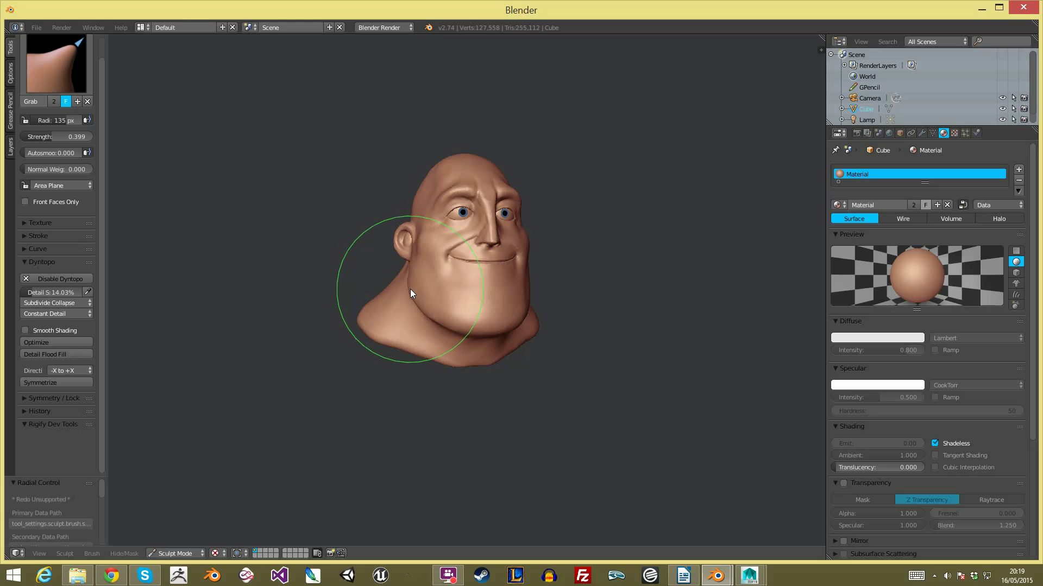
pyautogui.press('f')
pyautogui.click(420, 309)
pyautogui.moveTo(557, 321); pyautogui.dragTo(668, 376, button='middle')
pyautogui.scroll(12, 612, 231)
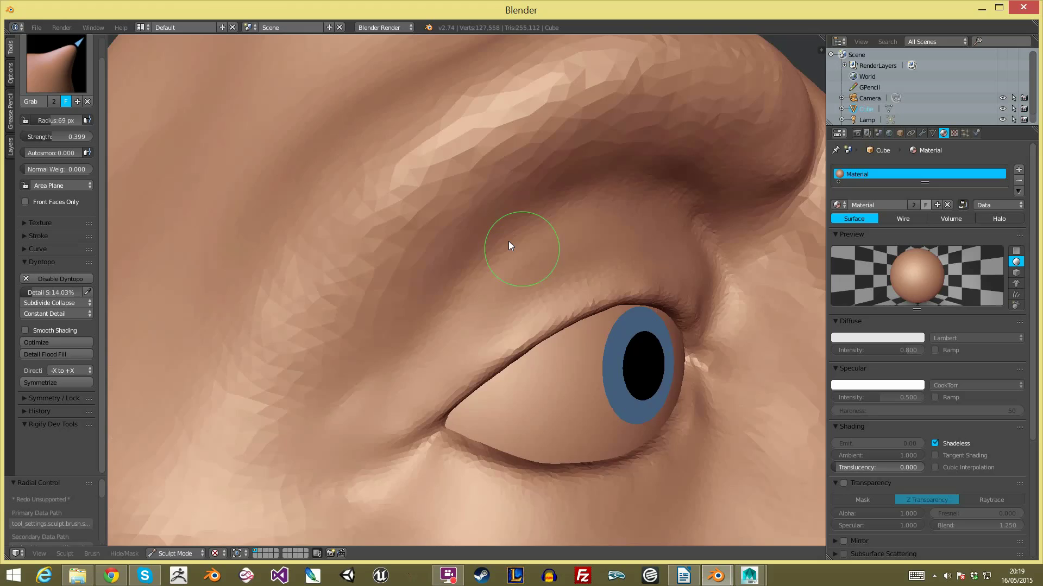
pyautogui.moveTo(509, 242); pyautogui.dragTo(478, 256, button='middle')
pyautogui.scroll(-12, 478, 256)
pyautogui.moveTo(578, 350)
pyautogui.mouseDown(button='middle')
pyautogui.moveTo(550, 377)
pyautogui.moveTo(567, 338)
pyautogui.mouseUp(button='middle')
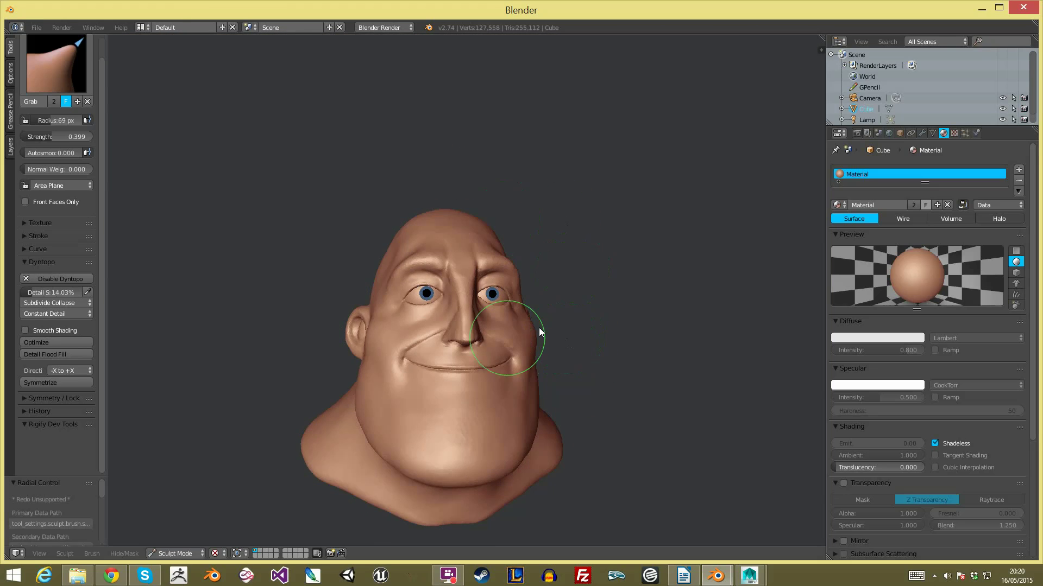
# Step: Start saving the file and create a new folder named Cartoon inside E:\Projets\BlenderWork
pyautogui.hotkey('ctrl', 's')
pyautogui.click(185, 82)
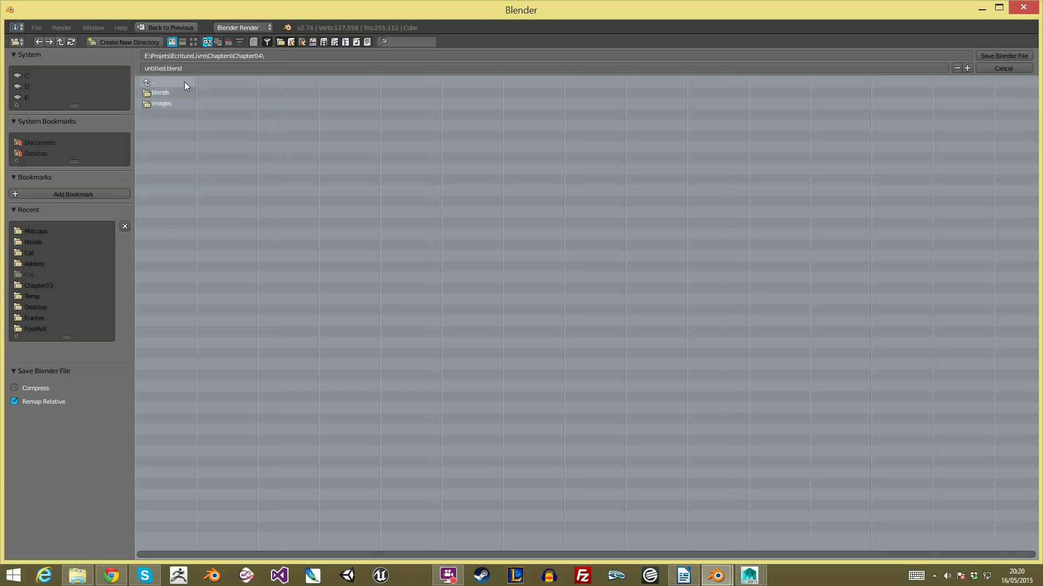
pyautogui.click(50, 233)
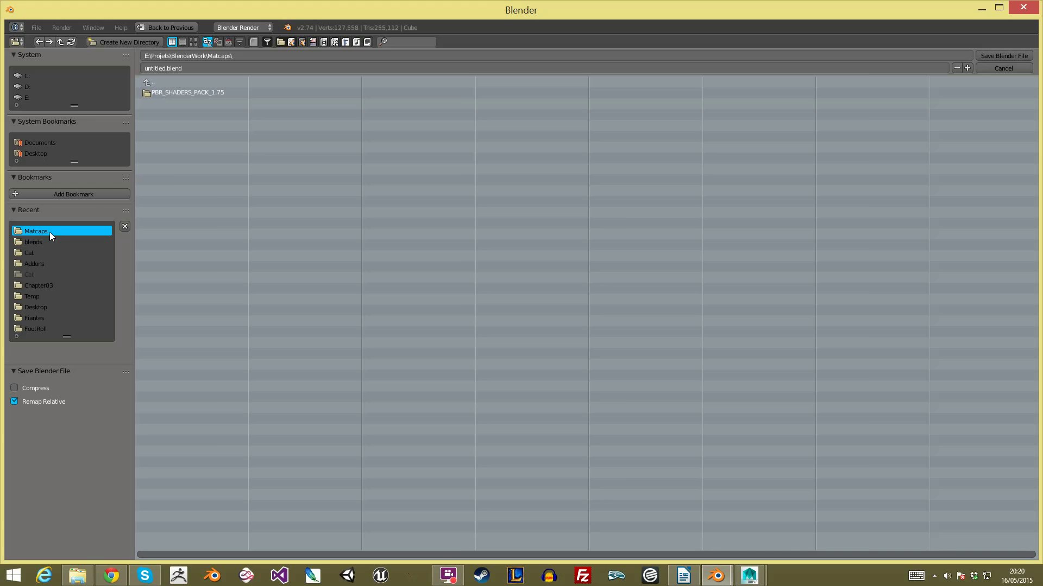
pyautogui.click(165, 81)
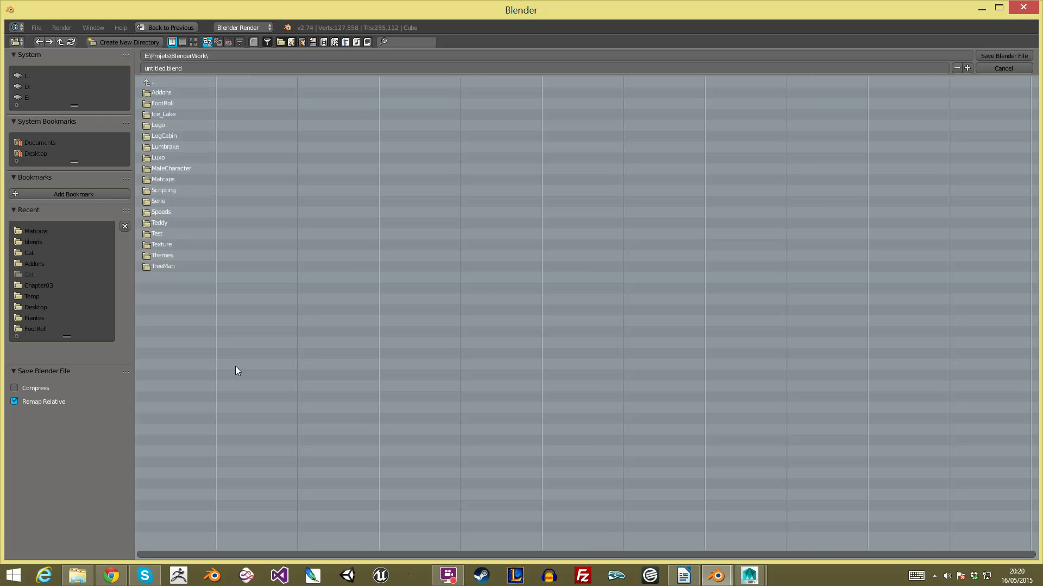
pyautogui.press('i')
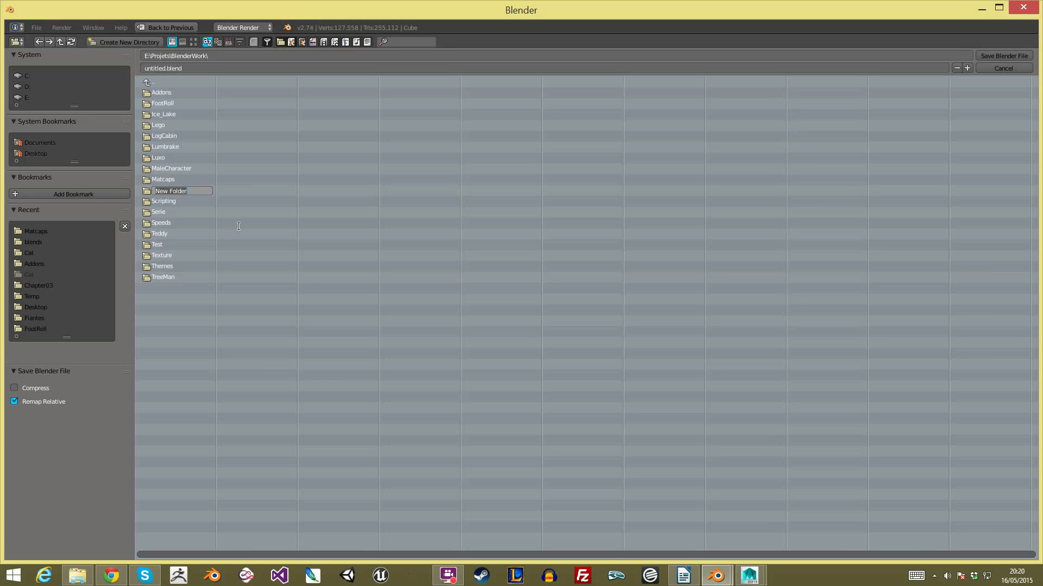
pyautogui.write('Cartoon')
pyautogui.press('Return')
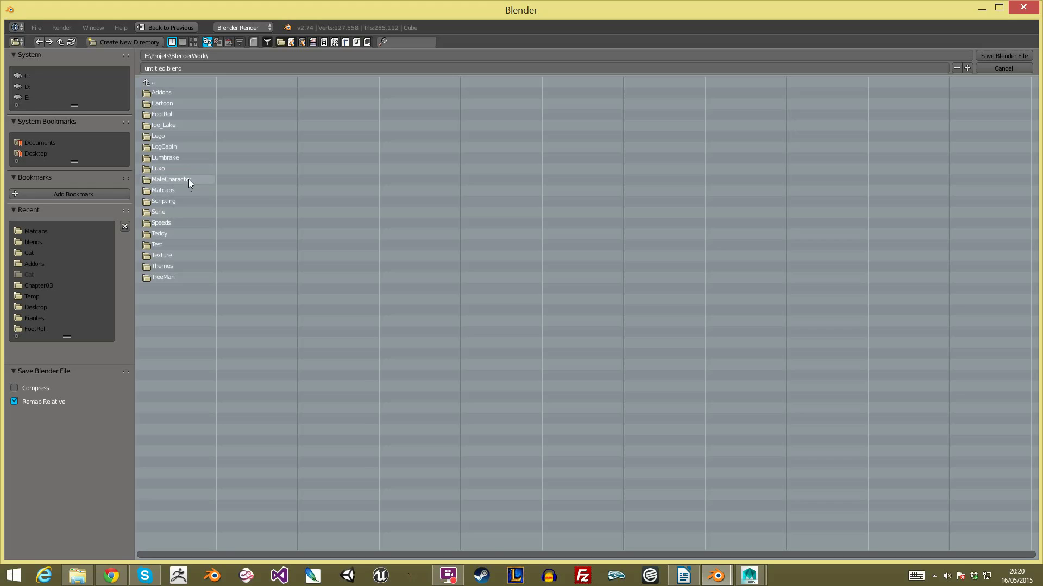
# Step: Save the file as Cartoon.blend inside the Cartoon folder
pyautogui.click(184, 104)
pyautogui.click(206, 68)
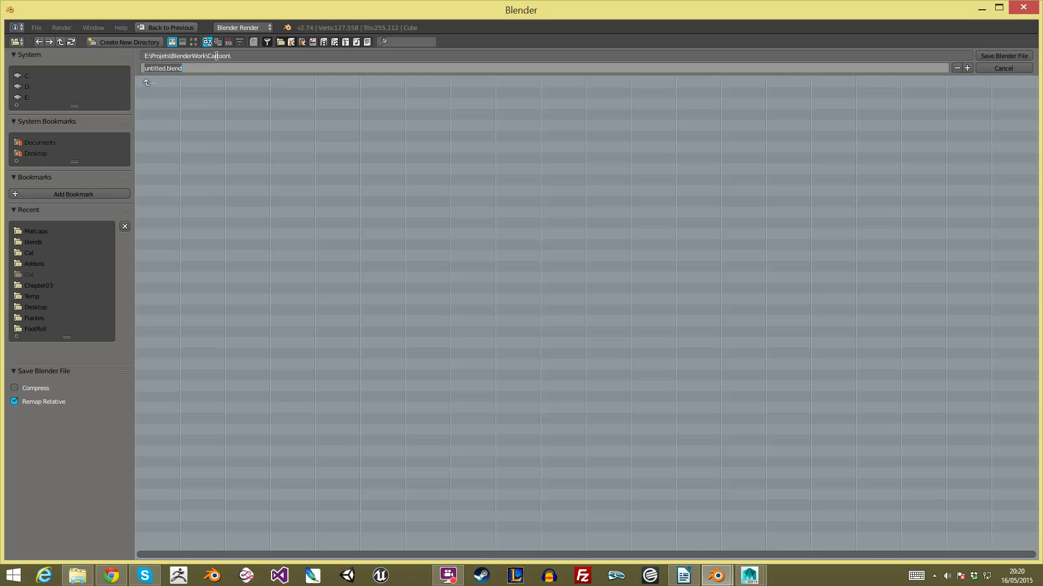
pyautogui.write('Indes')
pyautogui.write('Carto')
pyautogui.write('on')
pyautogui.press('Return')
pyautogui.click(1003, 56)
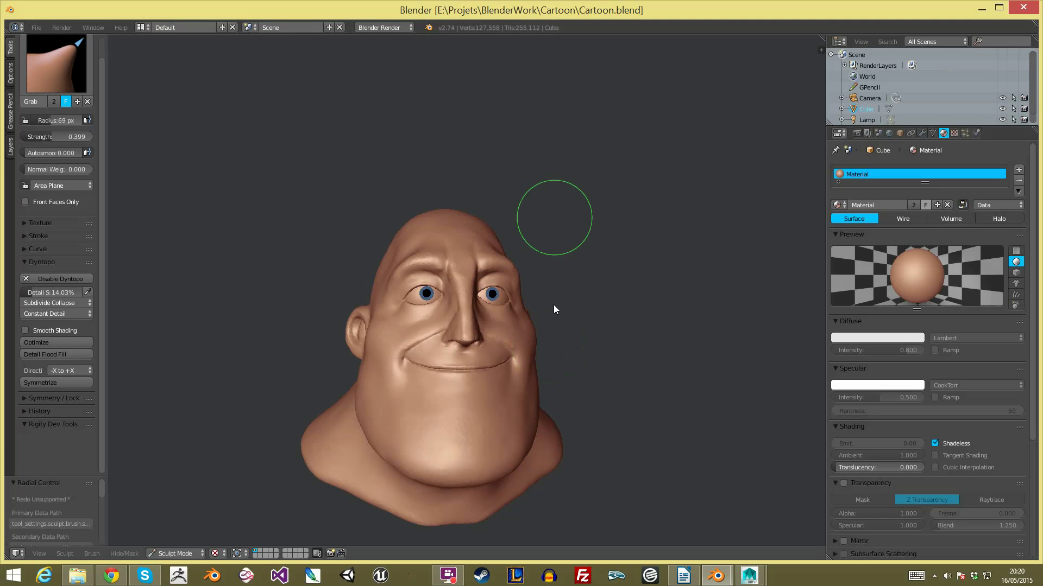
# Step: Set the Flatten brush's radius to 35 px and try it between the outer eye corner and the brow
pyautogui.moveTo(643, 269); pyautogui.dragTo(637, 223, button='middle')
pyautogui.scroll(8, 636, 222)
pyautogui.keyDown('shift'); pyautogui.moveTo(415, 326); pyautogui.dragTo(418, 230, button='middle'); pyautogui.keyUp('shift')
pyautogui.scroll(-1, 527, 219)
pyautogui.moveTo(297, 191); pyautogui.dragTo(375, 200, button='middle')
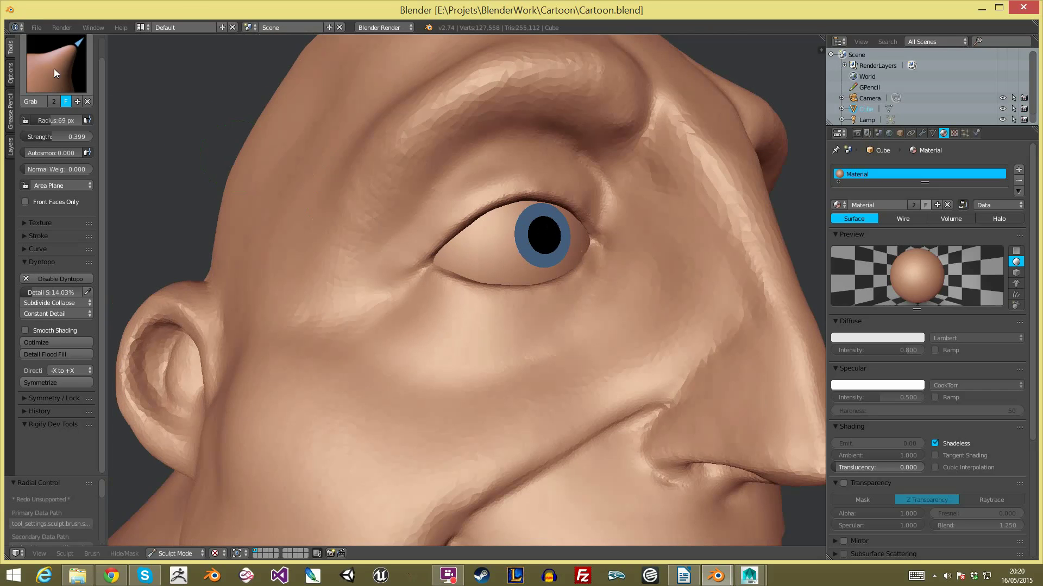
pyautogui.click(44, 69)
pyautogui.click(259, 123)
pyautogui.press('f')
pyautogui.click(373, 249)
pyautogui.moveTo(386, 268)
pyautogui.mouseDown()
pyautogui.moveTo(416, 244)
pyautogui.moveTo(432, 159)
pyautogui.mouseUp()
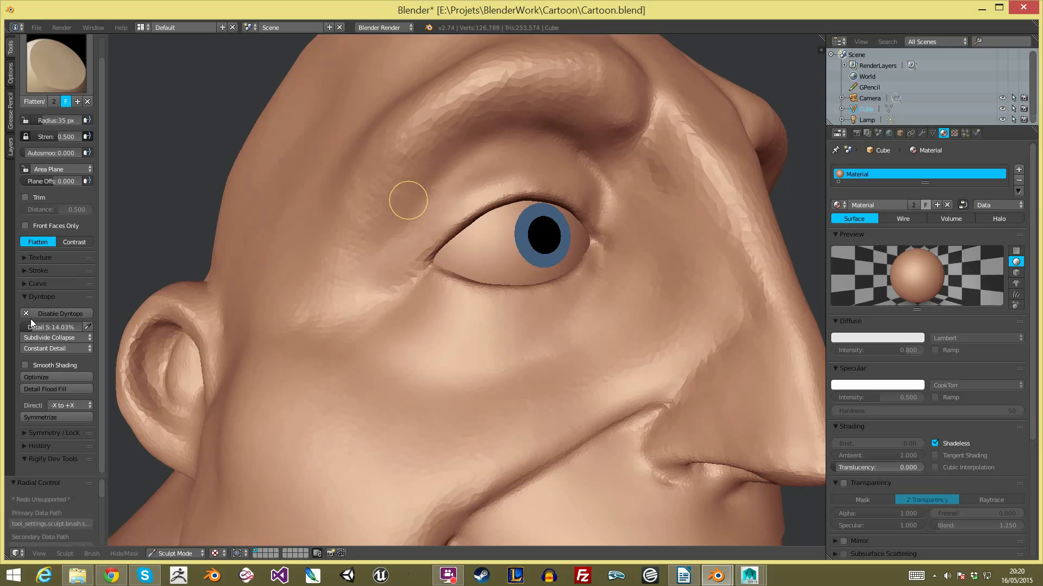
# Step: Sample the dynamic topology detail size beside the eye and flatten the area between the upper eyelid, brow and temple
pyautogui.click(87, 326)
pyautogui.click(470, 219)
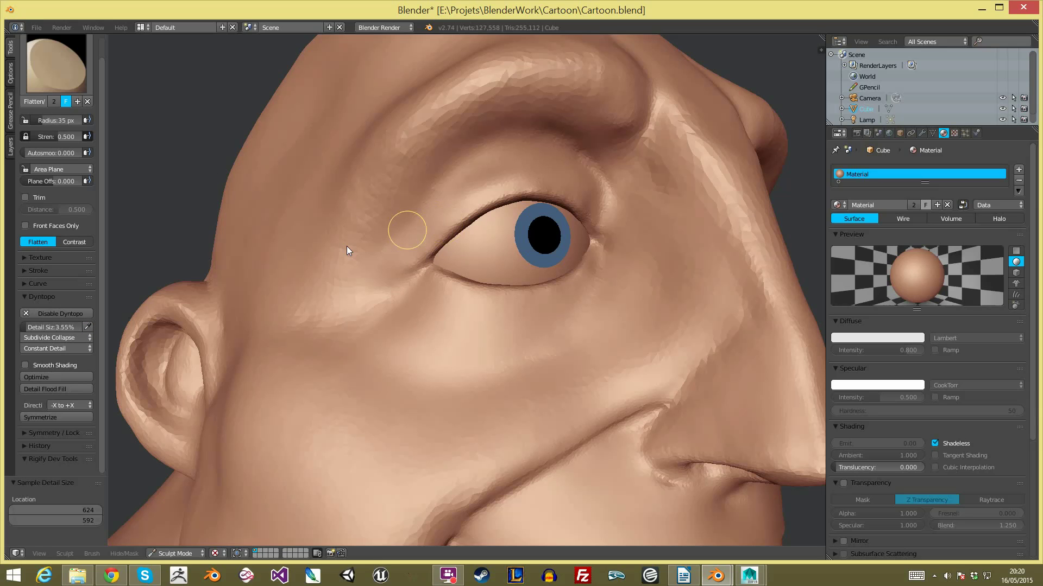
pyautogui.moveTo(390, 273)
pyautogui.mouseDown()
pyautogui.moveTo(438, 194)
pyautogui.moveTo(431, 211)
pyautogui.moveTo(494, 184)
pyautogui.mouseUp()
pyautogui.moveTo(494, 185); pyautogui.dragTo(524, 295, button='middle')
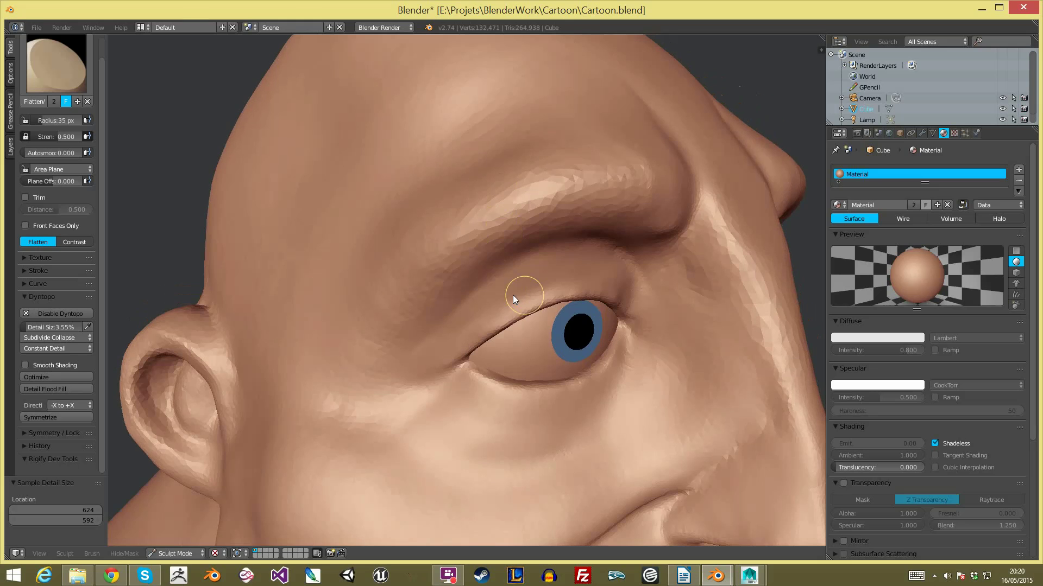
pyautogui.moveTo(471, 311)
pyautogui.mouseDown()
pyautogui.moveTo(533, 289)
pyautogui.moveTo(471, 341)
pyautogui.mouseUp()
pyautogui.moveTo(496, 314); pyautogui.dragTo(434, 277, button='middle')
pyautogui.moveTo(282, 198)
pyautogui.mouseDown()
pyautogui.moveTo(358, 217)
pyautogui.moveTo(299, 200)
pyautogui.moveTo(248, 227)
pyautogui.mouseUp()
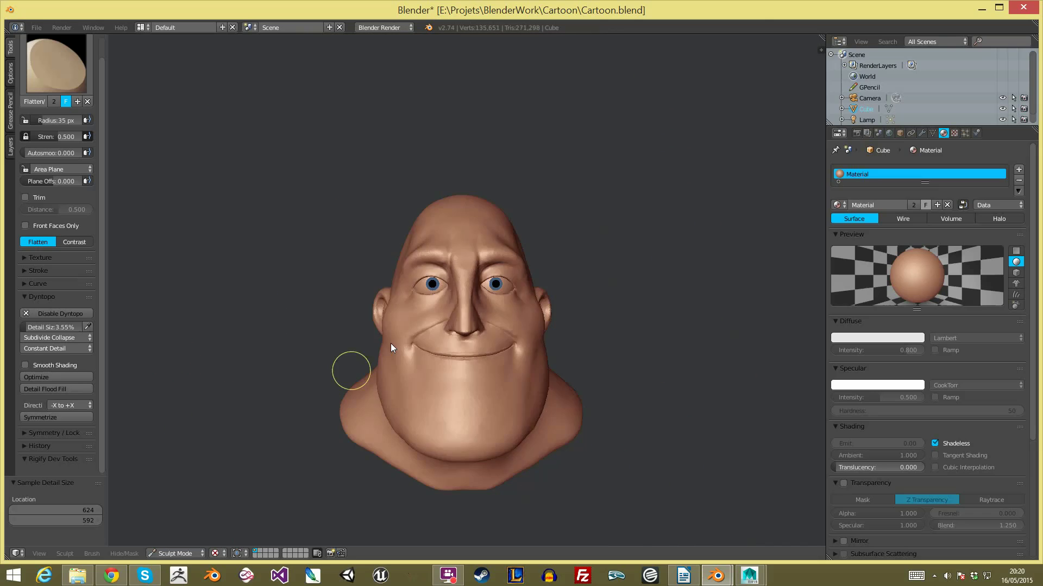
# Step: Flatten the surface around the outer eye corner and upper cheek with the Flatten brush, raising its radius to 47 px
pyautogui.moveTo(390, 344)
pyautogui.mouseDown(button='middle')
pyautogui.moveTo(461, 320)
pyautogui.moveTo(457, 207)
pyautogui.moveTo(425, 218)
pyautogui.moveTo(382, 354)
pyautogui.mouseUp(button='middle')
pyautogui.moveTo(566, 238)
pyautogui.mouseDown()
pyautogui.moveTo(570, 261)
pyautogui.moveTo(608, 275)
pyautogui.mouseUp()
pyautogui.moveTo(640, 287); pyautogui.dragTo(554, 292, button='middle')
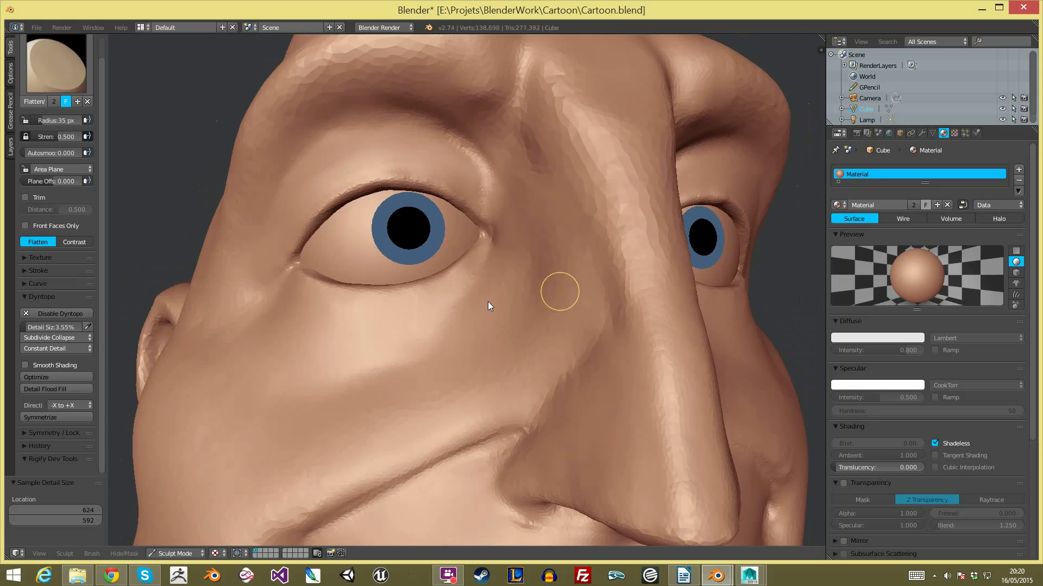
pyautogui.moveTo(289, 295)
pyautogui.mouseDown()
pyautogui.moveTo(382, 310)
pyautogui.moveTo(481, 251)
pyautogui.moveTo(413, 307)
pyautogui.moveTo(262, 295)
pyautogui.moveTo(290, 311)
pyautogui.mouseUp()
pyautogui.scroll(-8, 357, 303)
pyautogui.moveTo(459, 364); pyautogui.dragTo(486, 382, button='middle')
pyautogui.scroll(7, 486, 383)
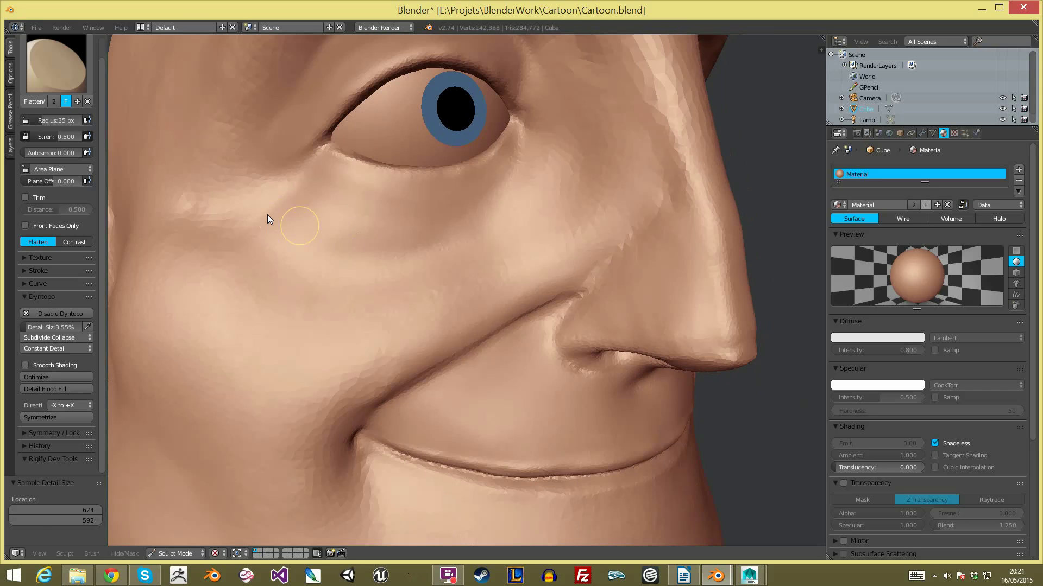
pyautogui.press('f')
pyautogui.click(277, 203)
pyautogui.moveTo(278, 200); pyautogui.dragTo(305, 237)
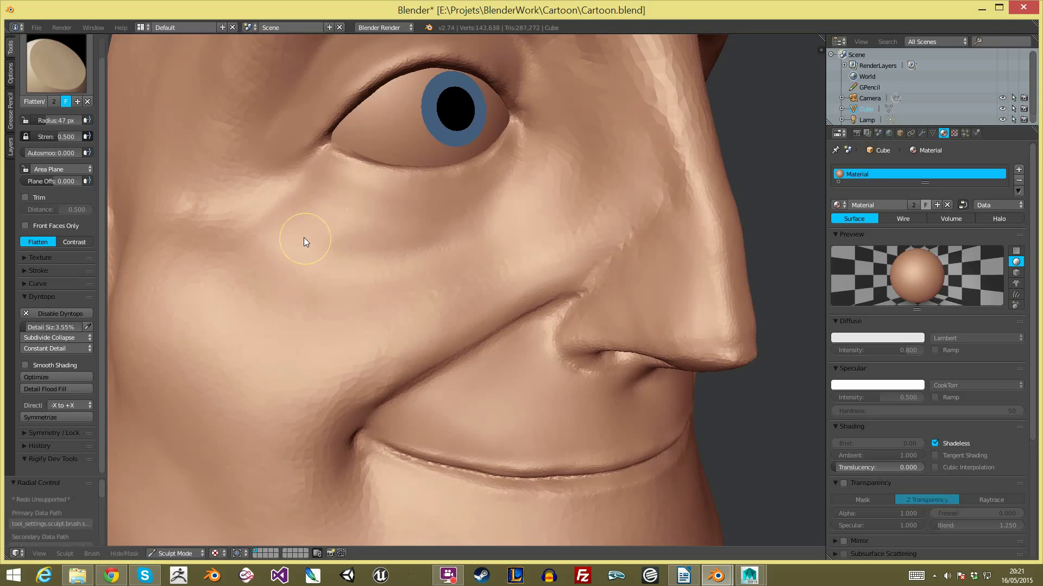
# Step: Carve the upper eyelid fold toward the inner eye corner with the Crease brush at a 27 px radius
pyautogui.hotkey('shift', 'c')
pyautogui.moveTo(336, 113)
pyautogui.mouseDown(button='middle')
pyautogui.moveTo(325, 236)
pyautogui.moveTo(353, 240)
pyautogui.moveTo(342, 201)
pyautogui.mouseUp(button='middle')
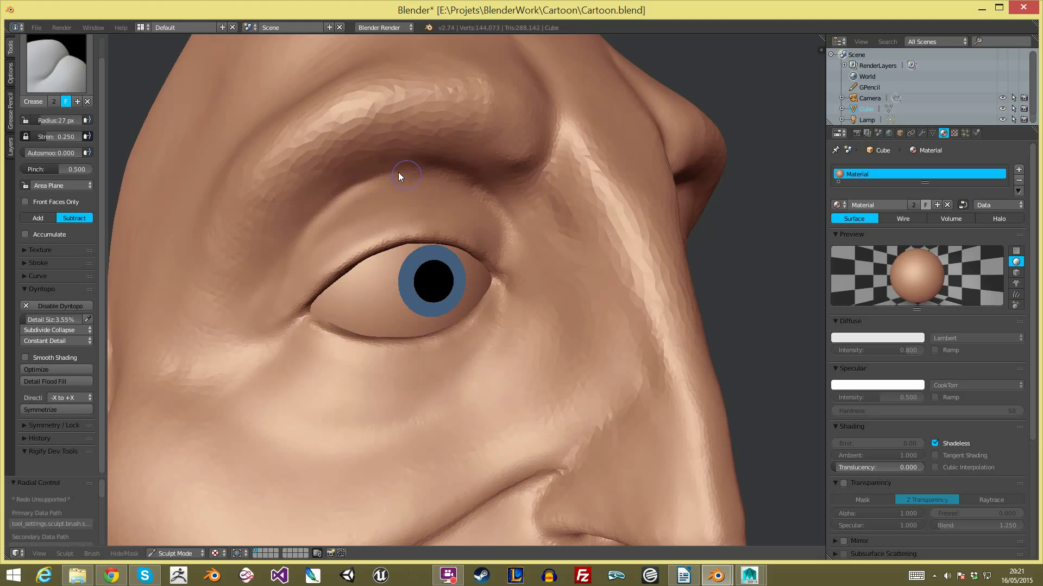
pyautogui.moveTo(415, 196); pyautogui.dragTo(225, 192, button='middle')
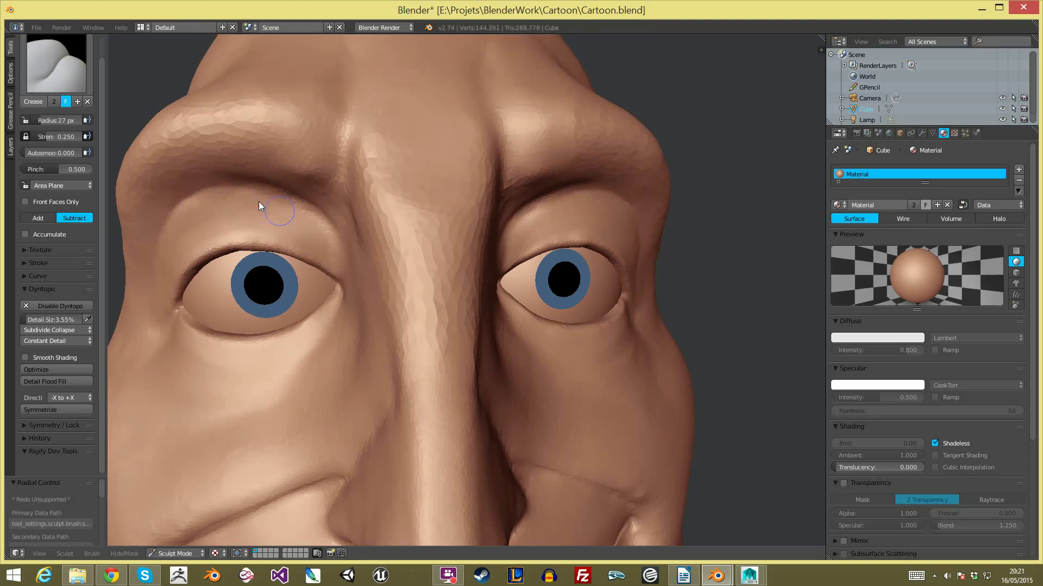
pyautogui.moveTo(323, 247); pyautogui.dragTo(333, 268)
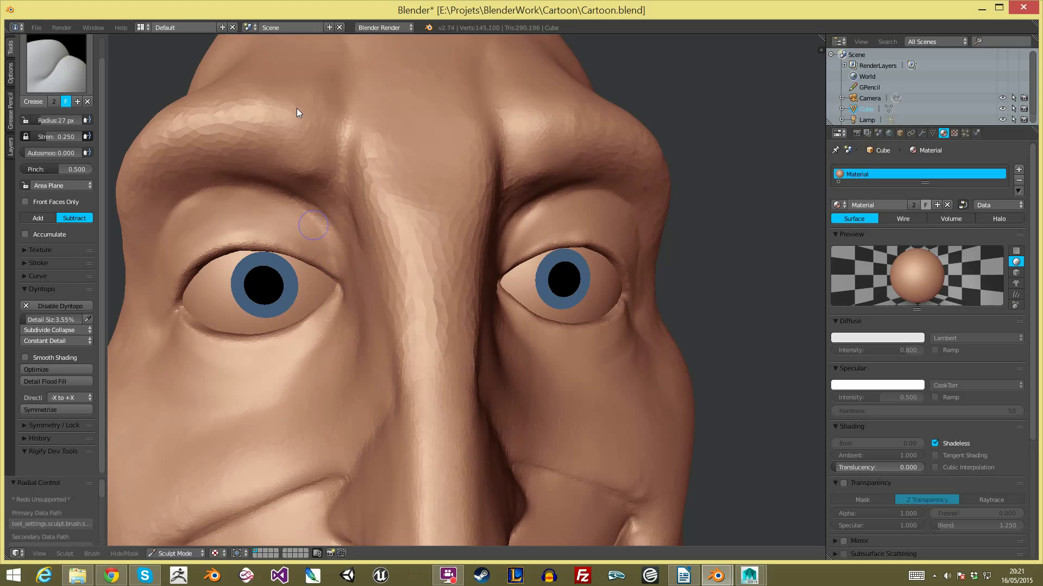
# Step: Smooth the outer eye corner and crease the upper eyelid's edge with the Crease brush
pyautogui.press('KP_Decimal')
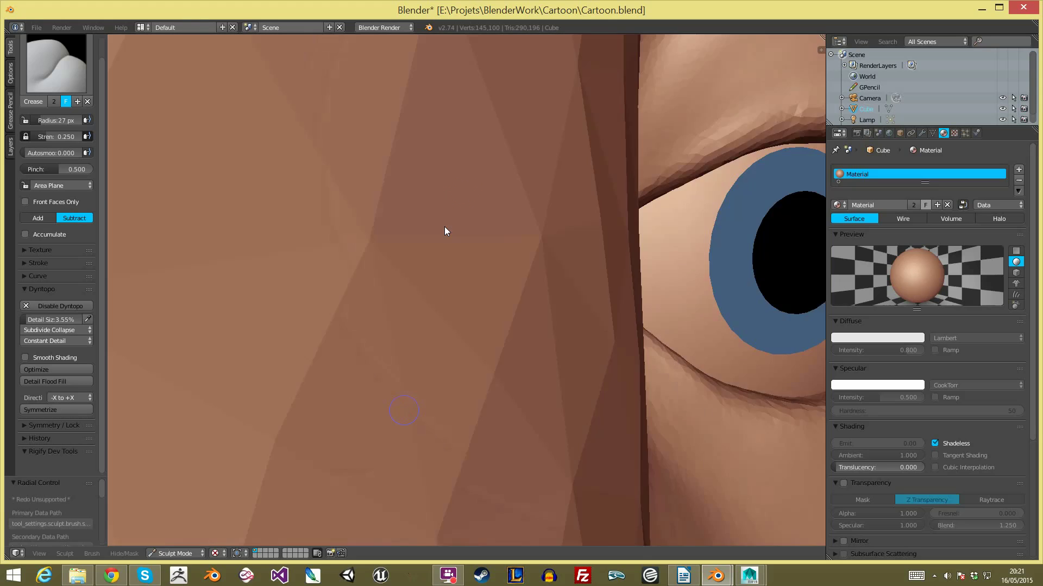
pyautogui.moveTo(467, 198); pyautogui.dragTo(516, 200, button='middle')
pyautogui.scroll(8, 515, 201)
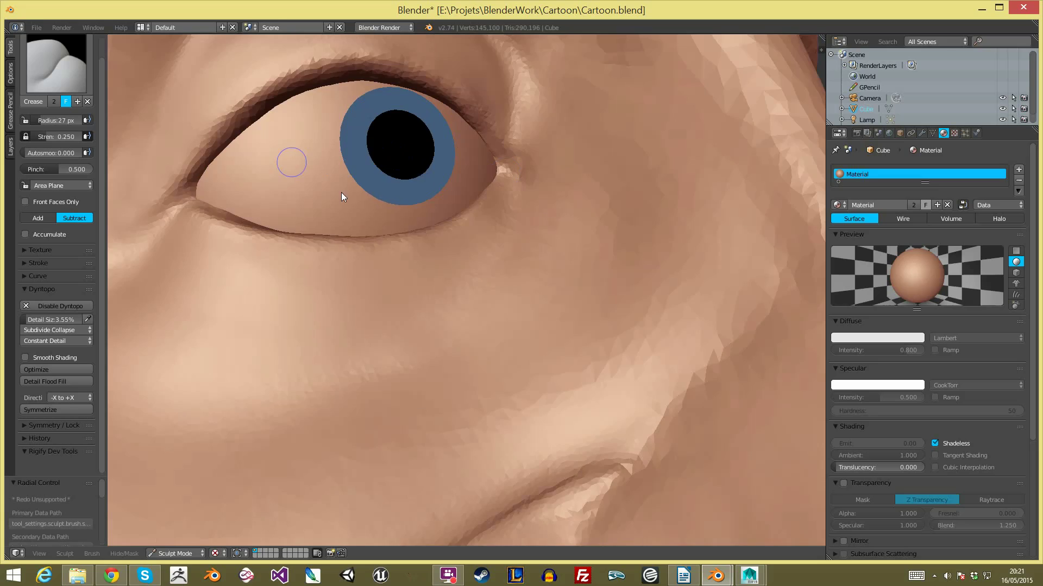
pyautogui.keyDown('shift'); pyautogui.moveTo(303, 165); pyautogui.dragTo(526, 254, button='middle'); pyautogui.keyUp('shift')
pyautogui.moveTo(603, 288); pyautogui.dragTo(562, 263, button='middle')
pyautogui.keyDown('shift'); pyautogui.moveTo(436, 268); pyautogui.dragTo(431, 311); pyautogui.keyUp('shift')
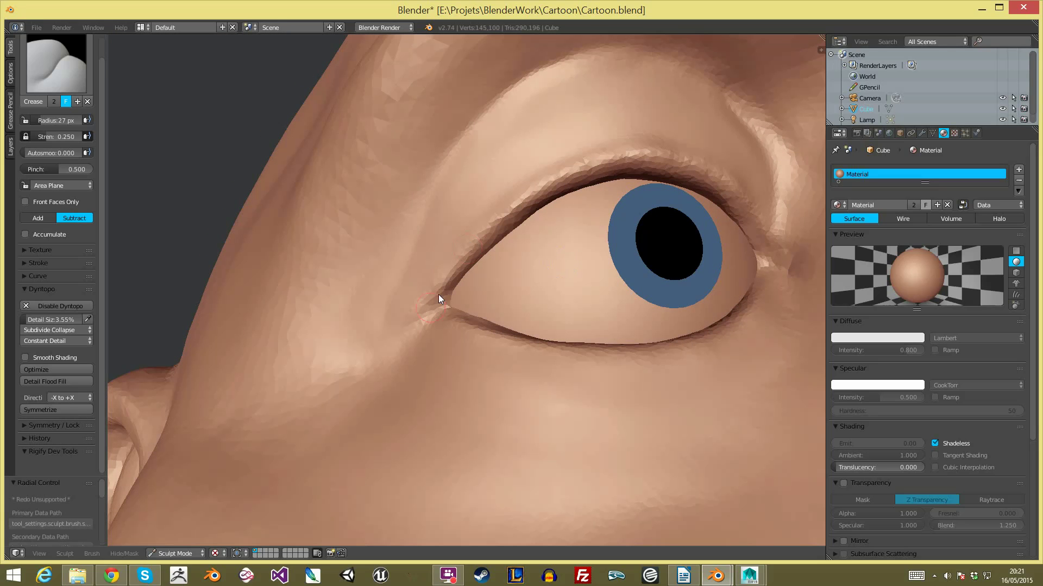
pyautogui.moveTo(541, 189); pyautogui.dragTo(551, 184)
pyautogui.moveTo(638, 158); pyautogui.dragTo(675, 153)
pyautogui.moveTo(737, 197); pyautogui.dragTo(619, 186, button='middle')
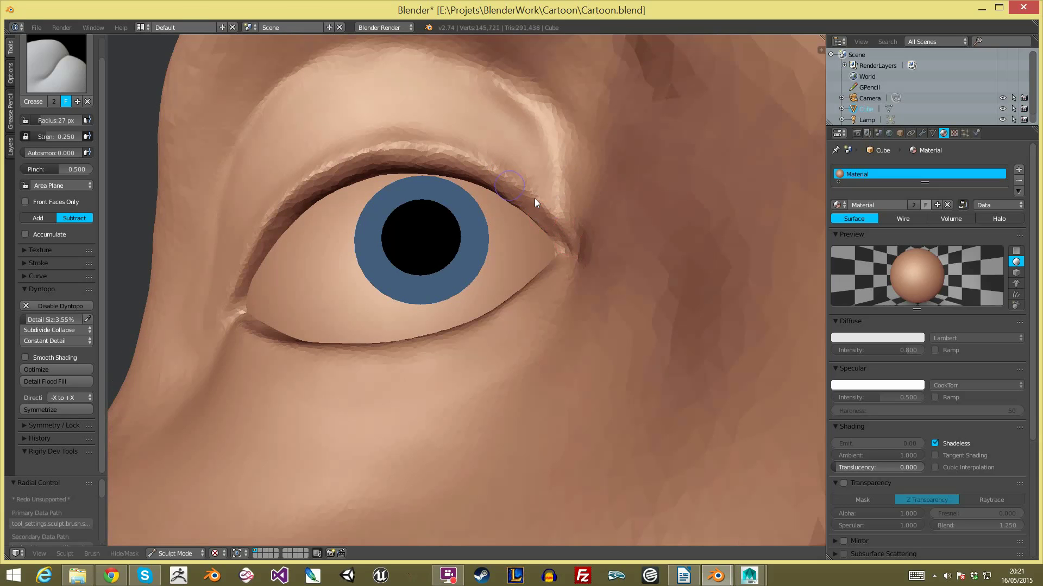
# Step: Examine the refined eye and brow area both close up and in relation to the whole head
pyautogui.scroll(-10, 465, 362)
pyautogui.moveTo(477, 370); pyautogui.dragTo(510, 351, button='middle')
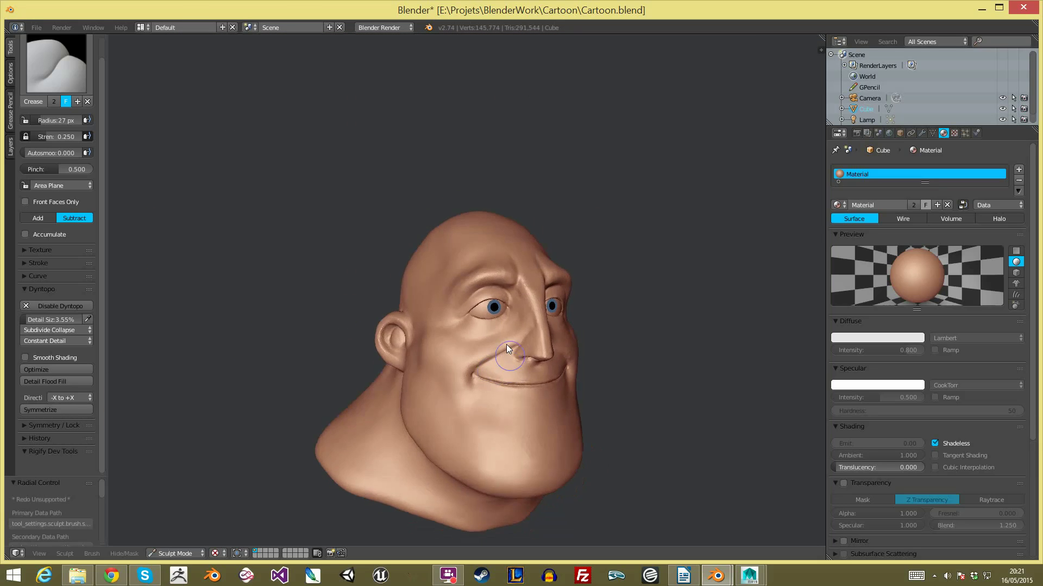
pyautogui.scroll(5, 512, 276)
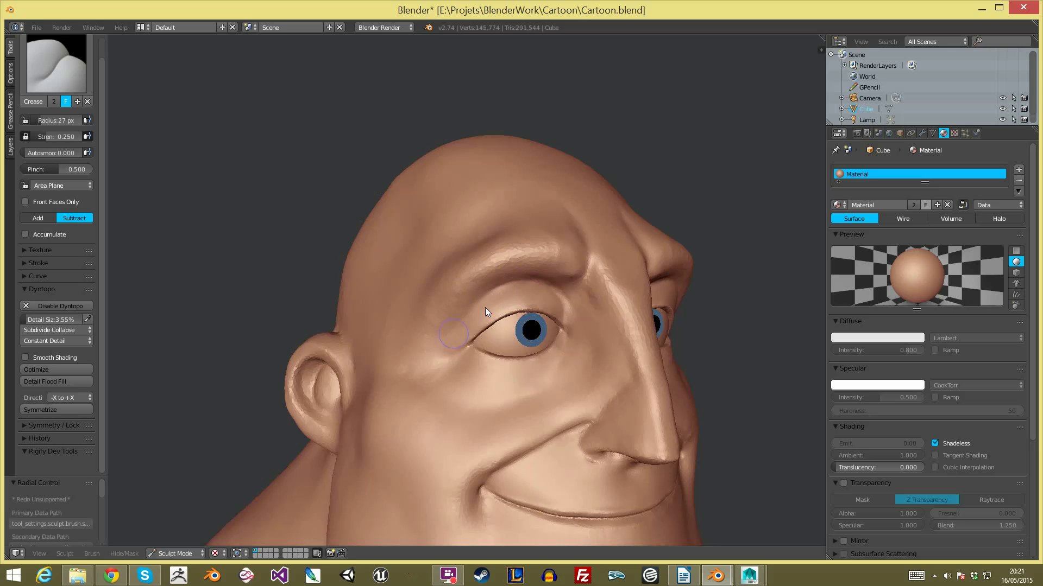
pyautogui.scroll(-7, 581, 417)
pyautogui.scroll(7, 623, 372)
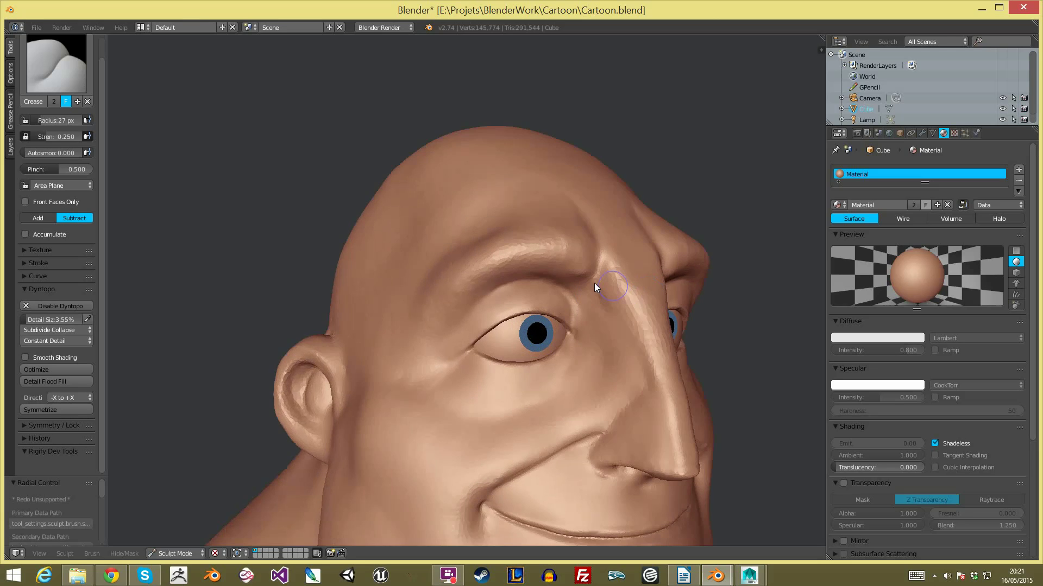
pyautogui.scroll(6, 491, 256)
pyautogui.scroll(-6, 387, 346)
pyautogui.moveTo(384, 348)
pyautogui.mouseDown(button='middle')
pyautogui.moveTo(357, 358)
pyautogui.moveTo(379, 348)
pyautogui.mouseUp(button='middle')
# Step: Adjust the area around the eyes with the Grab brush, using a 119 px and then a 44 px radius
pyautogui.press('g')
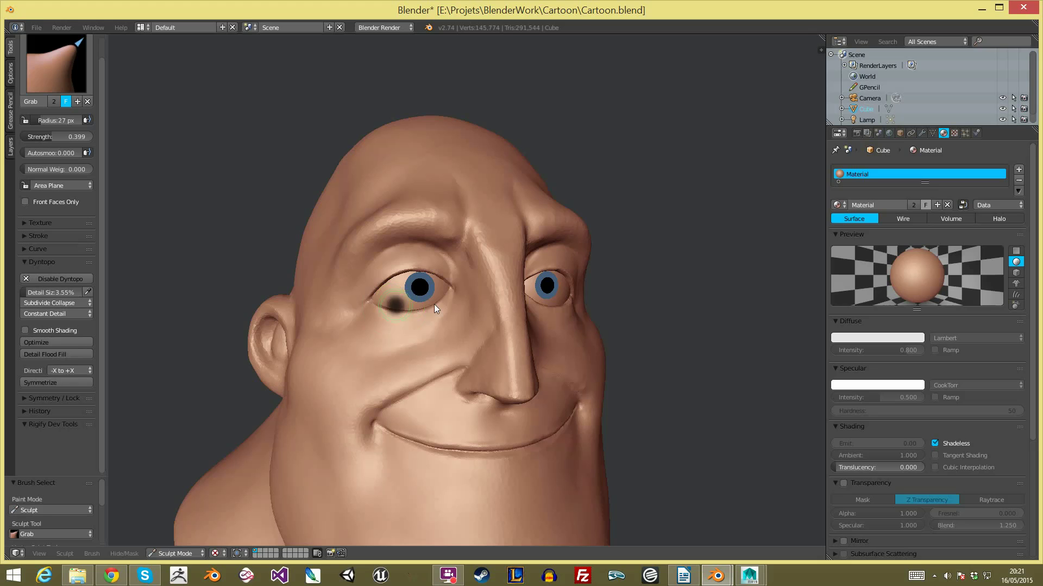
pyautogui.press('f')
pyautogui.click(422, 318)
pyautogui.press('f')
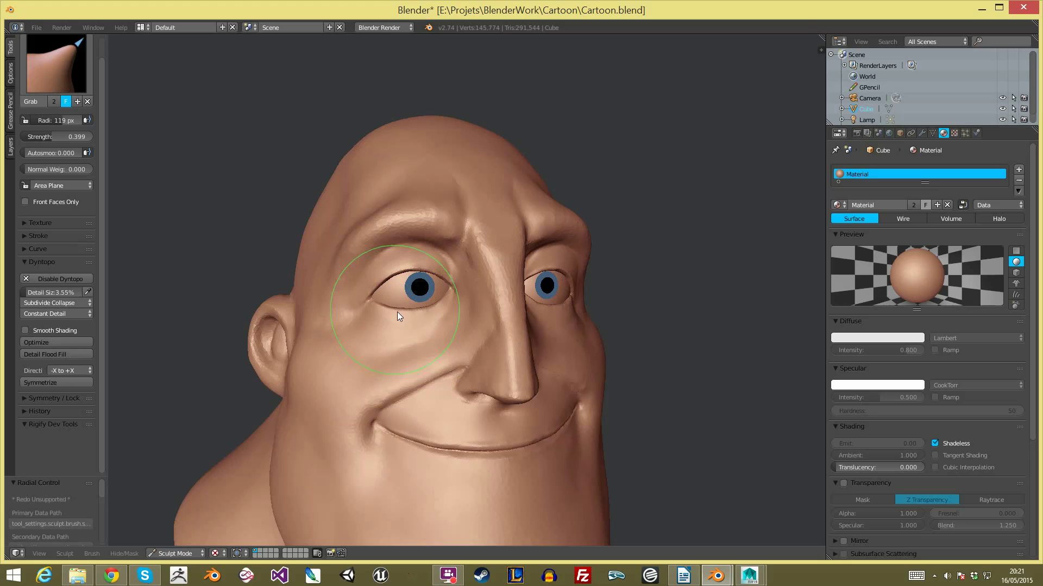
pyautogui.click(362, 297)
pyautogui.moveTo(395, 309); pyautogui.dragTo(450, 307, button='middle')
pyautogui.press('f')
pyautogui.click(394, 301)
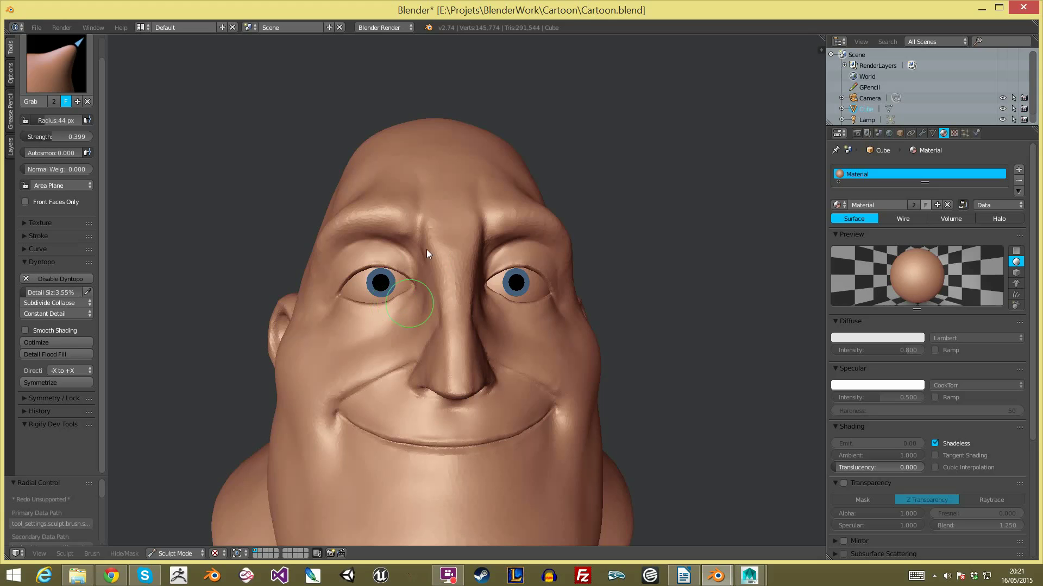
# Step: Adjust the shapes of the face with the Grab brush, raising its radius to 121 px
pyautogui.press('f')
pyautogui.click(402, 303)
pyautogui.scroll(-3, 454, 395)
pyautogui.moveTo(454, 394)
pyautogui.mouseDown(button='middle')
pyautogui.moveTo(445, 330)
pyautogui.moveTo(419, 350)
pyautogui.moveTo(399, 330)
pyautogui.mouseUp(button='middle')
pyautogui.press('f')
pyautogui.click(483, 344)
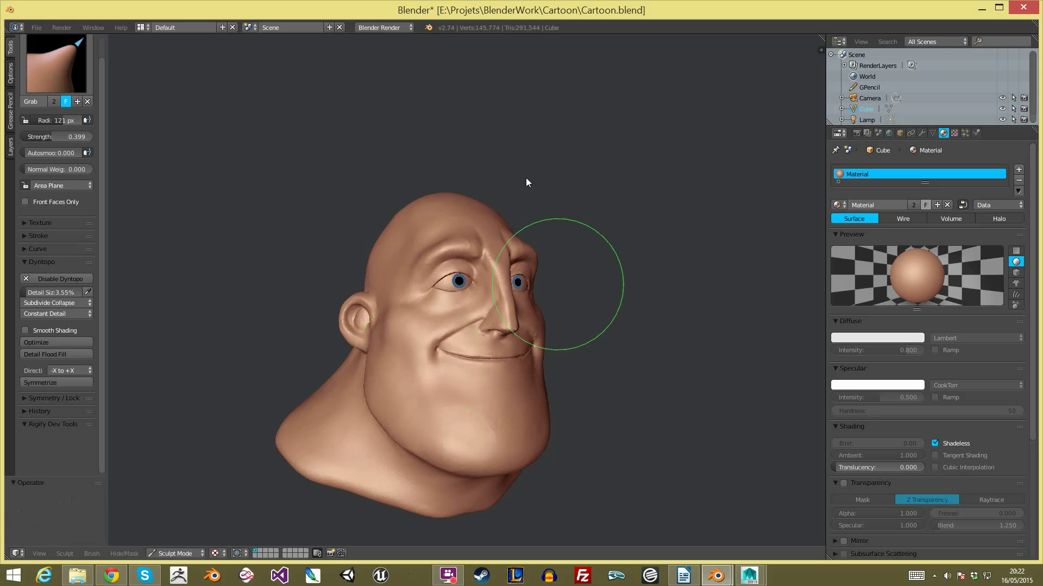
# Step: Add volume at the outer end of the lower eyelid with the Clay Strips brush at a 36 px radius
pyautogui.scroll(8, 490, 272)
pyautogui.moveTo(389, 258); pyautogui.dragTo(407, 252, button='middle')
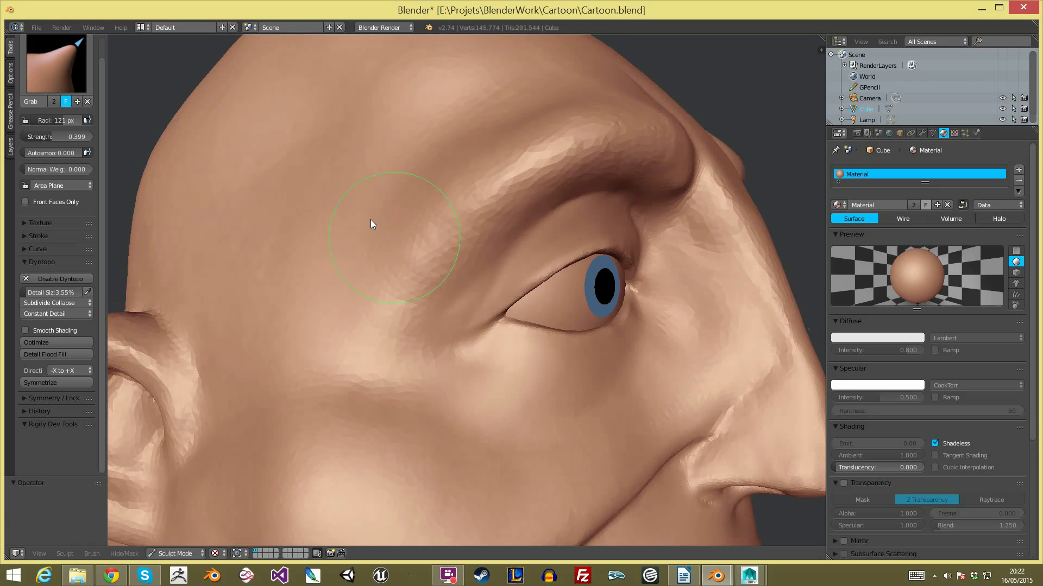
pyautogui.click(72, 83)
pyautogui.click(129, 122)
pyautogui.press('f')
pyautogui.click(495, 330)
pyautogui.moveTo(500, 332)
pyautogui.mouseDown()
pyautogui.moveTo(473, 359)
pyautogui.moveTo(497, 366)
pyautogui.mouseUp()
# Step: Build up the full length of the lower eyelid with the Clay Strips brush
pyautogui.press('KP_1')
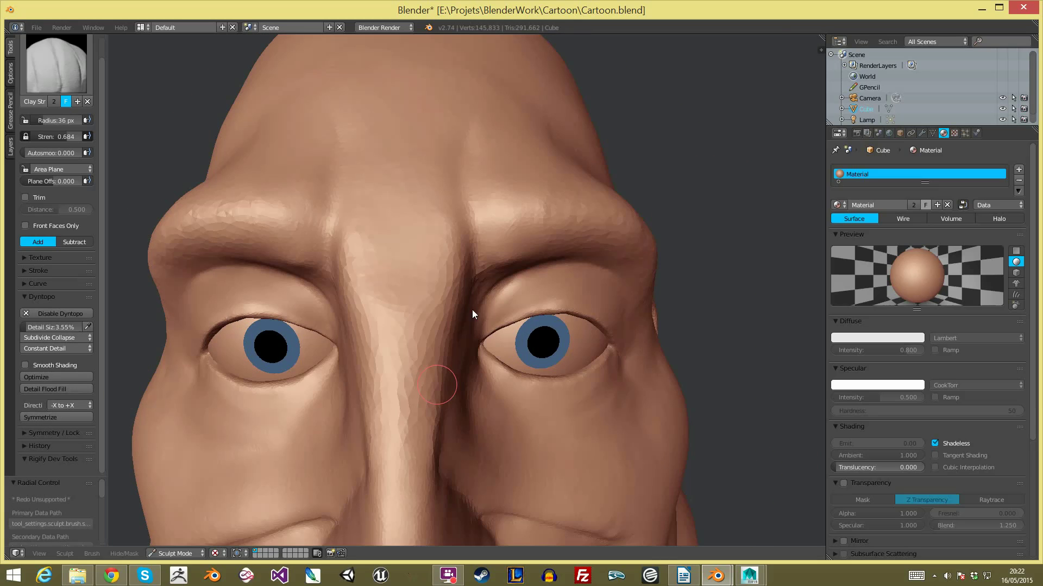
pyautogui.moveTo(465, 323); pyautogui.dragTo(435, 349, button='middle')
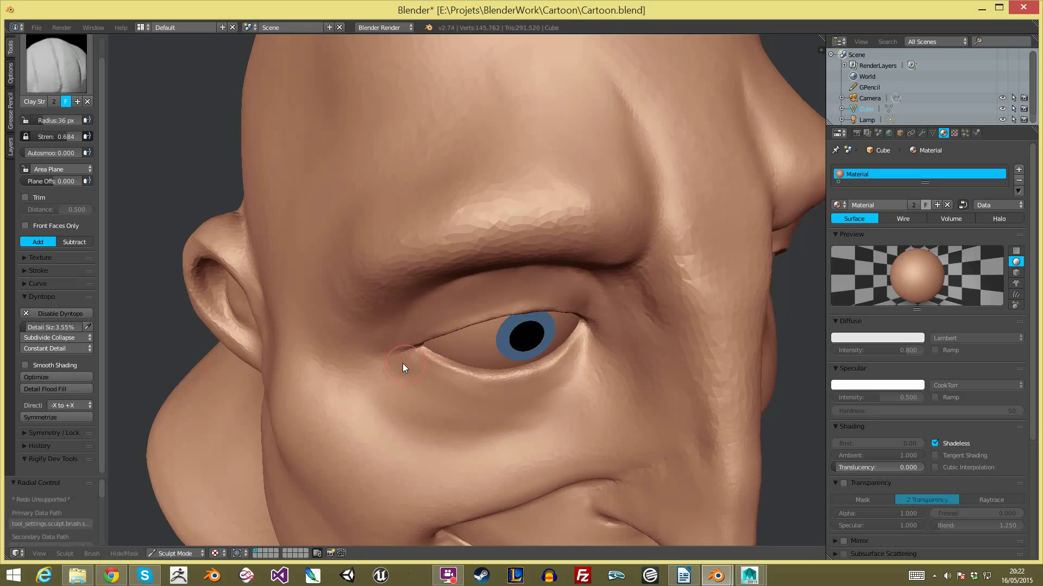
pyautogui.moveTo(348, 335); pyautogui.dragTo(392, 273, button='middle')
pyautogui.scroll(1, 387, 289)
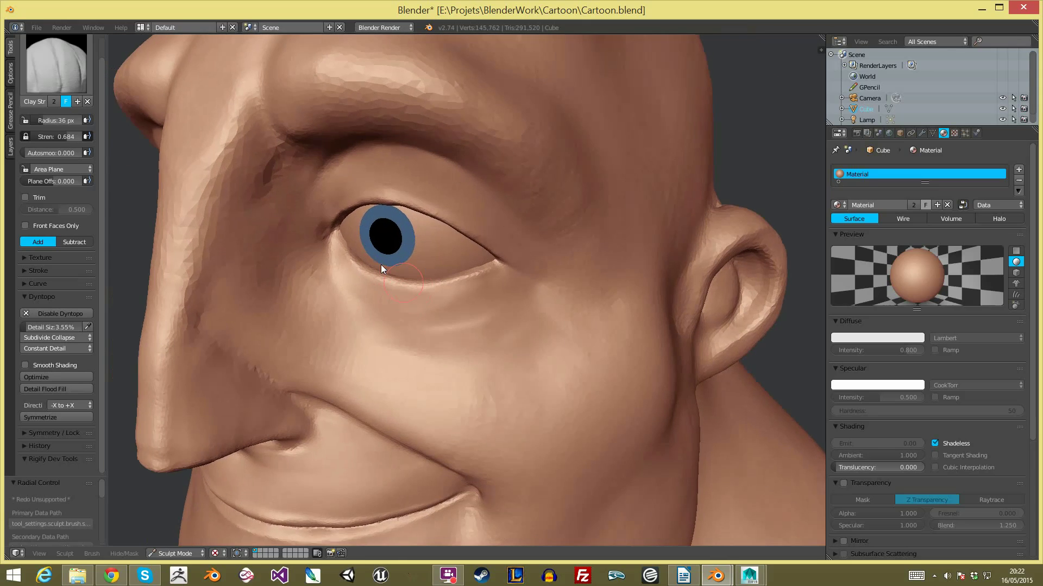
pyautogui.scroll(1, 385, 290)
pyautogui.moveTo(315, 236)
pyautogui.mouseDown()
pyautogui.moveTo(345, 276)
pyautogui.moveTo(380, 296)
pyautogui.moveTo(471, 295)
pyautogui.moveTo(422, 301)
pyautogui.mouseUp()
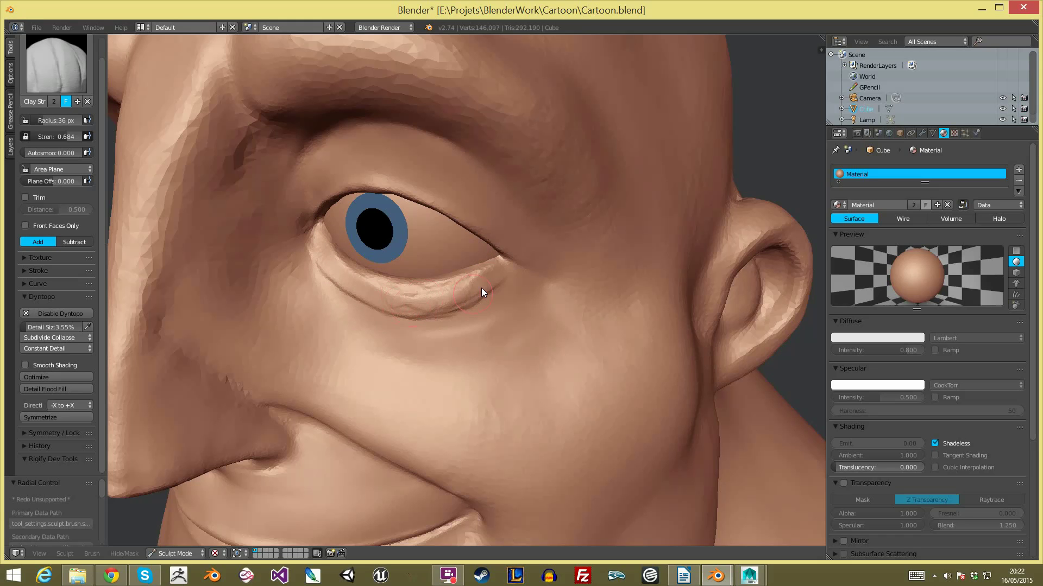
# Step: Refine the inner end of the lower eyelid with the Clay Strips brush at a 21 px radius
pyautogui.scroll(-6, 445, 302)
pyautogui.moveTo(487, 429); pyautogui.dragTo(580, 361, button='middle')
pyautogui.scroll(5, 494, 304)
pyautogui.moveTo(494, 305)
pyautogui.keyDown('shift'); pyautogui.mouseDown(button='middle')
pyautogui.moveTo(721, 252)
pyautogui.moveTo(651, 248)
pyautogui.moveTo(635, 292)
pyautogui.mouseUp(button='middle'); pyautogui.keyUp('shift')
pyautogui.press('f')
pyautogui.click(678, 249)
pyautogui.press('f')
pyautogui.click(684, 305)
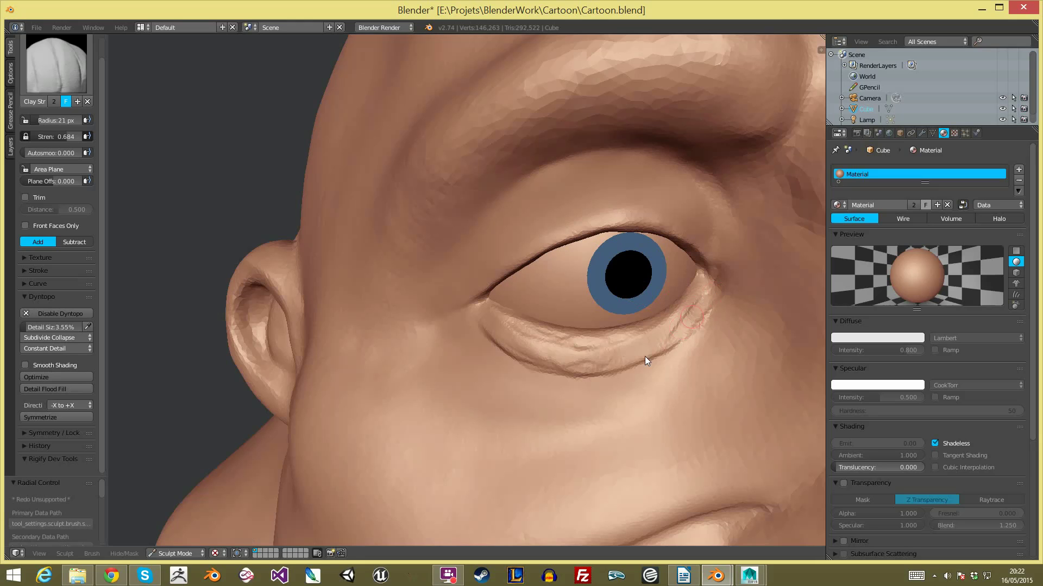
pyautogui.moveTo(682, 338); pyautogui.dragTo(710, 306)
pyautogui.moveTo(643, 346); pyautogui.dragTo(620, 358)
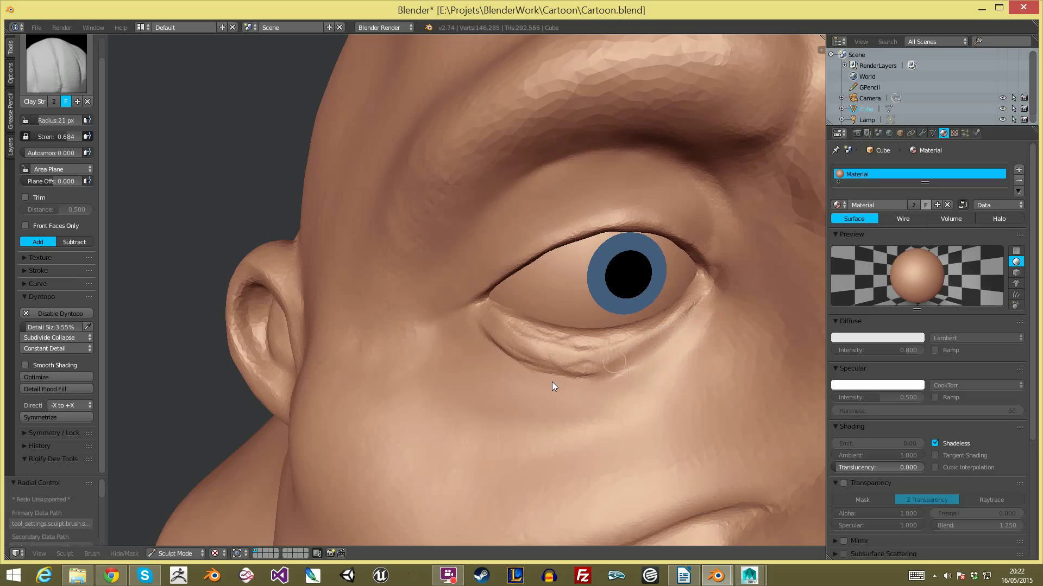
# Step: Smooth the lower eyelid fold from its outer corner to the middle with a 39 px brush radius
pyautogui.press('f')
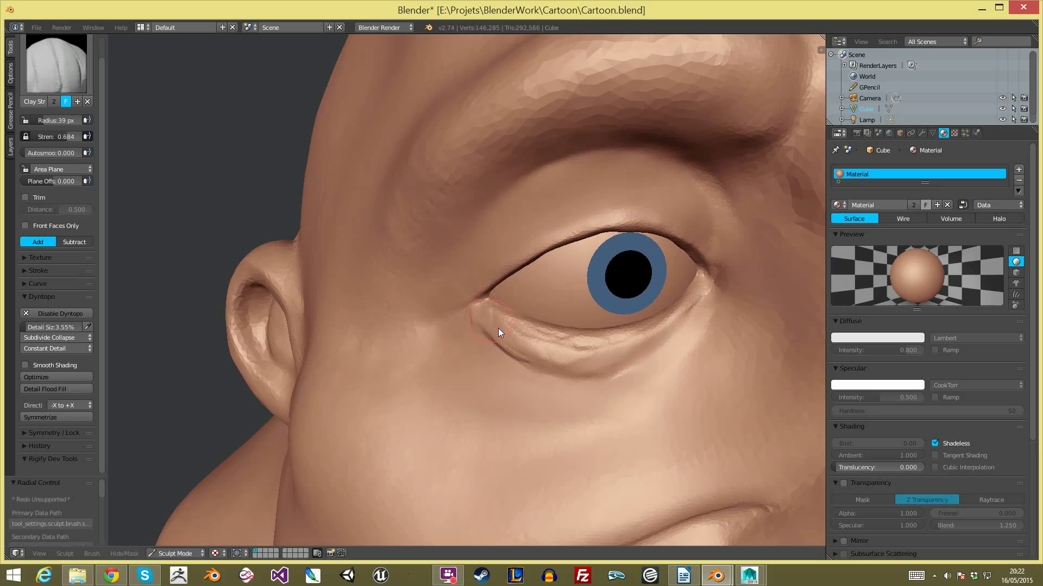
pyautogui.moveTo(512, 341); pyautogui.dragTo(574, 364)
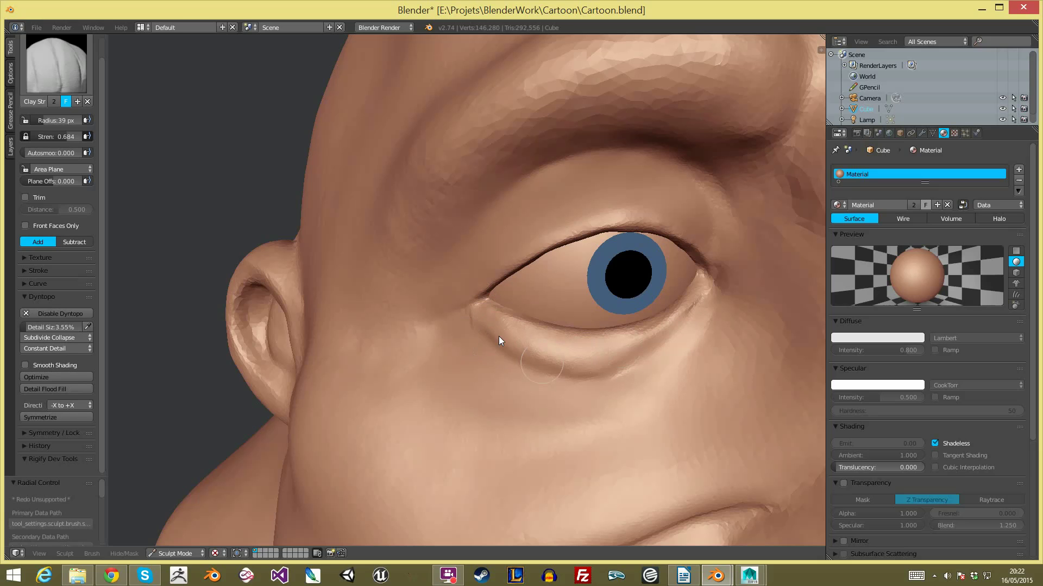
pyautogui.moveTo(515, 347)
pyautogui.mouseDown()
pyautogui.moveTo(480, 345)
pyautogui.moveTo(598, 380)
pyautogui.moveTo(600, 365)
pyautogui.mouseUp()
# Step: Define a thin line along the inner half of the lower eyelid at a 14 px radius and smooth it
pyautogui.press('f')
pyautogui.click(666, 328)
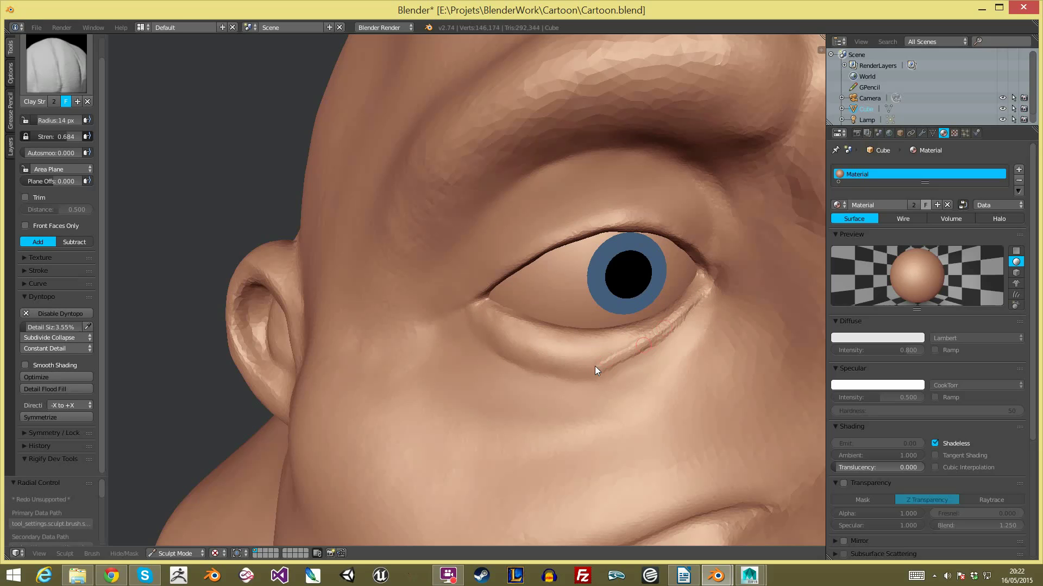
pyautogui.press('f')
pyautogui.click(659, 340)
pyautogui.moveTo(659, 340)
pyautogui.keyDown('shift'); pyautogui.mouseDown()
pyautogui.moveTo(589, 374)
pyautogui.moveTo(725, 279)
pyautogui.moveTo(611, 369)
pyautogui.mouseUp(); pyautogui.keyUp('shift')
# Step: Even out the outer half of the lower eyelid, finishing with a 36 px brush radius
pyautogui.press('f')
pyautogui.click(470, 333)
pyautogui.moveTo(531, 366)
pyautogui.mouseDown()
pyautogui.moveTo(561, 373)
pyautogui.moveTo(653, 351)
pyautogui.moveTo(543, 356)
pyautogui.moveTo(574, 362)
pyautogui.moveTo(513, 322)
pyautogui.mouseUp()
pyautogui.press('f')
pyautogui.click(682, 318)
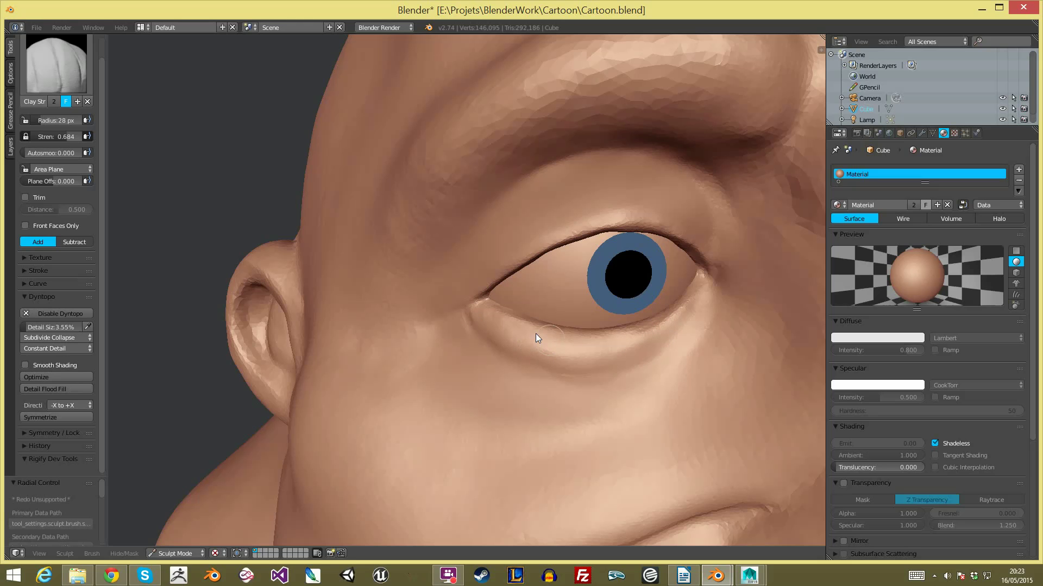
pyautogui.scroll(-8, 693, 363)
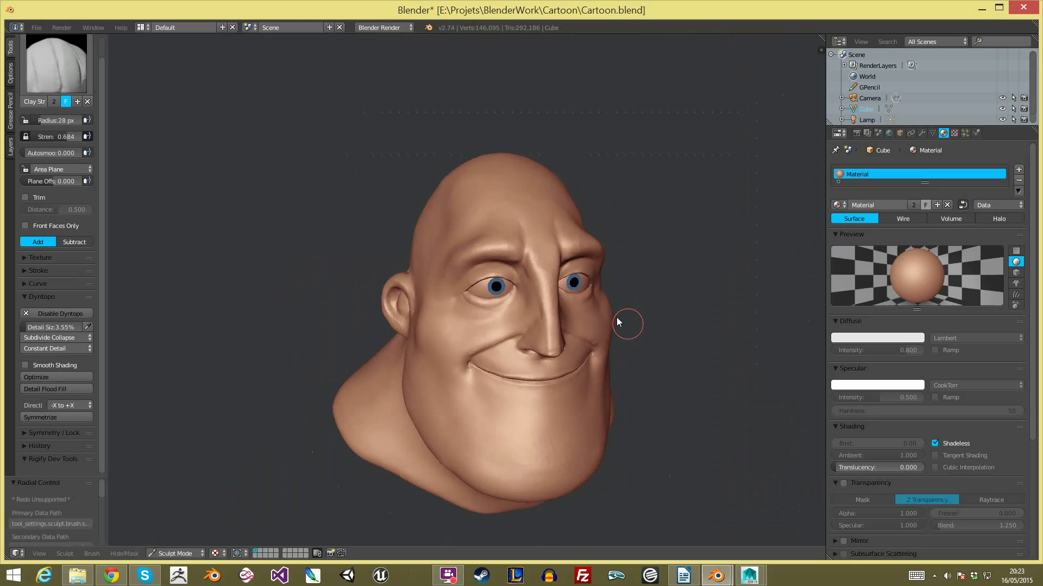
pyautogui.scroll(8, 622, 268)
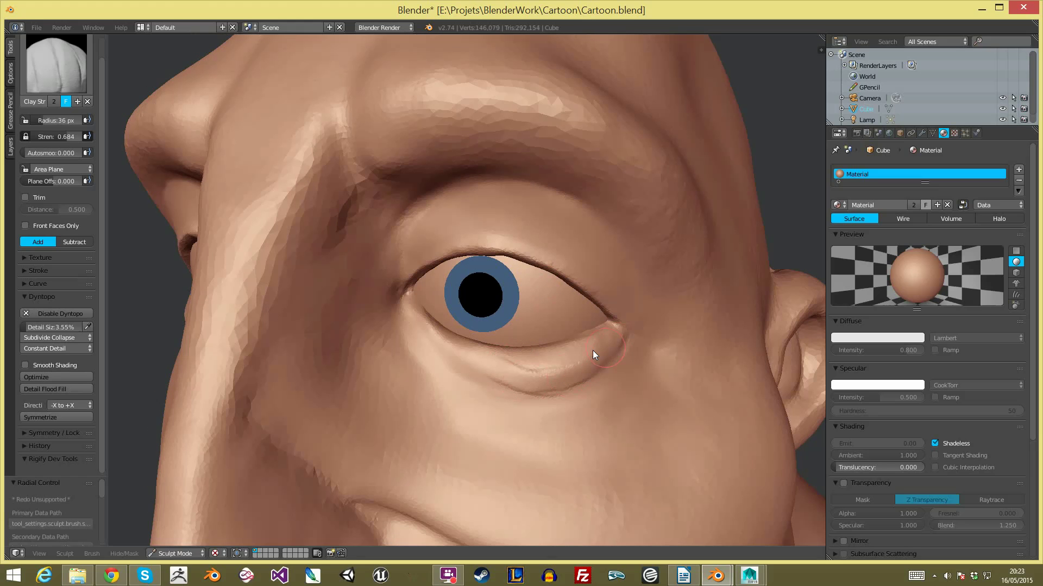
pyautogui.moveTo(526, 370)
pyautogui.mouseDown()
pyautogui.moveTo(519, 385)
pyautogui.moveTo(496, 369)
pyautogui.moveTo(509, 392)
pyautogui.moveTo(536, 396)
pyautogui.moveTo(572, 373)
pyautogui.mouseUp()
# Step: Set the Dyntopo detail size to 9.48% by sampling the surface of the upper cheek
pyautogui.scroll(-12, 571, 373)
pyautogui.moveTo(560, 385); pyautogui.dragTo(576, 370, button='middle')
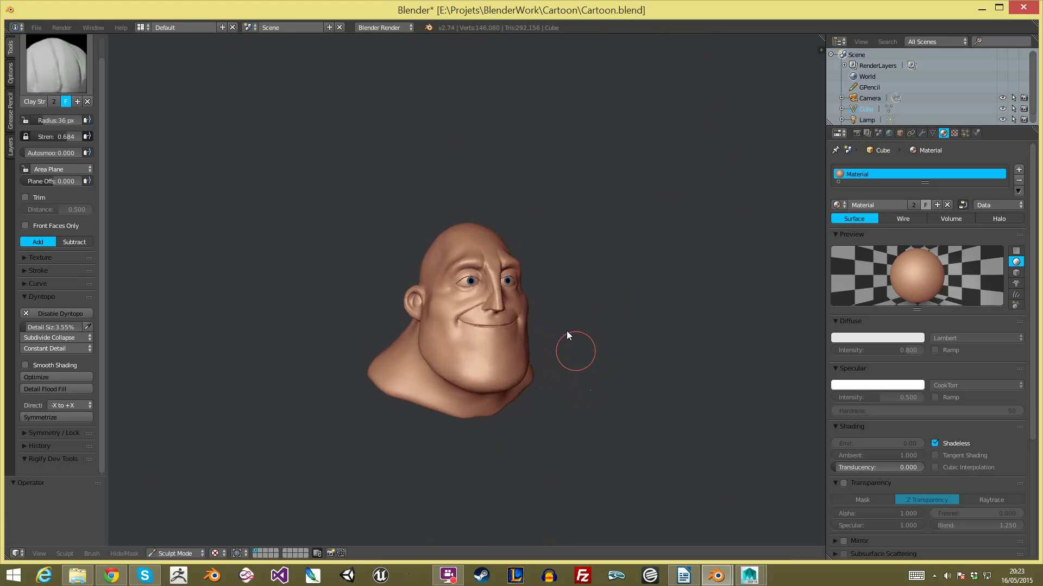
pyautogui.scroll(4, 548, 299)
pyautogui.scroll(6, 542, 287)
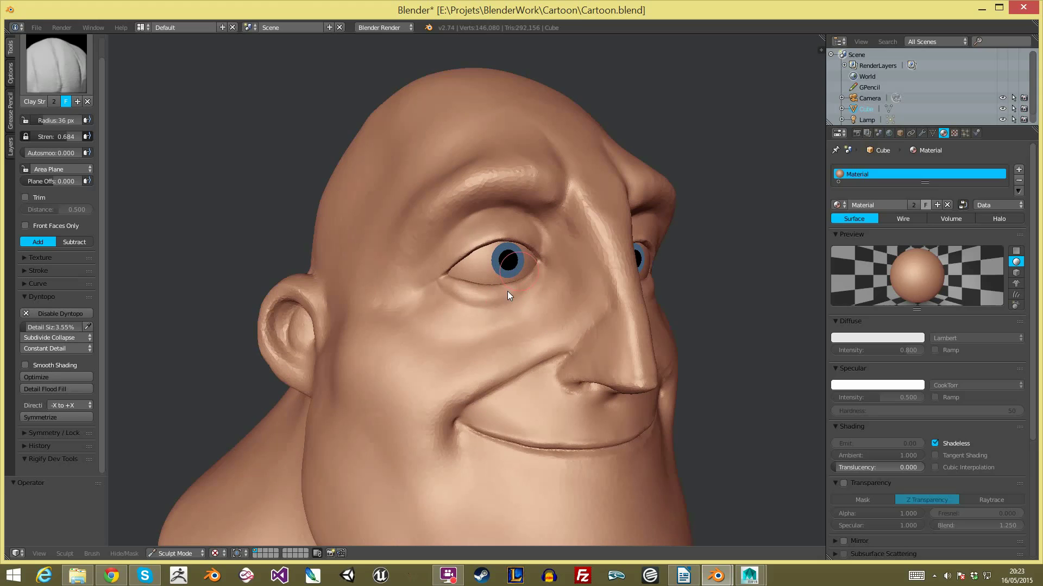
pyautogui.click(87, 326)
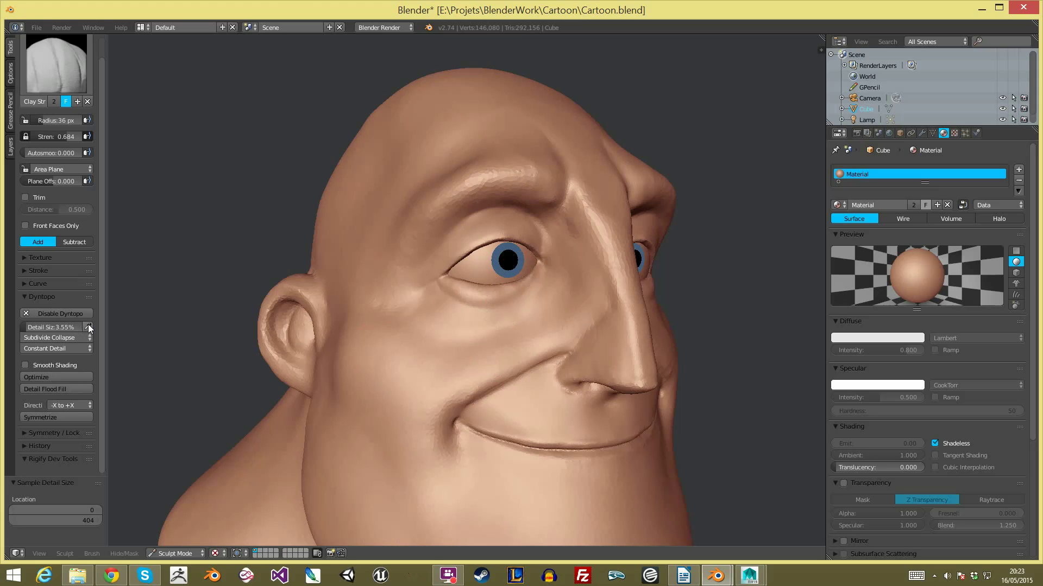
pyautogui.click(546, 328)
# Step: Build up the upper cheek below the eye with the Clay Strips brush at a 45 px radius and smooth it
pyautogui.press('f')
pyautogui.click(557, 294)
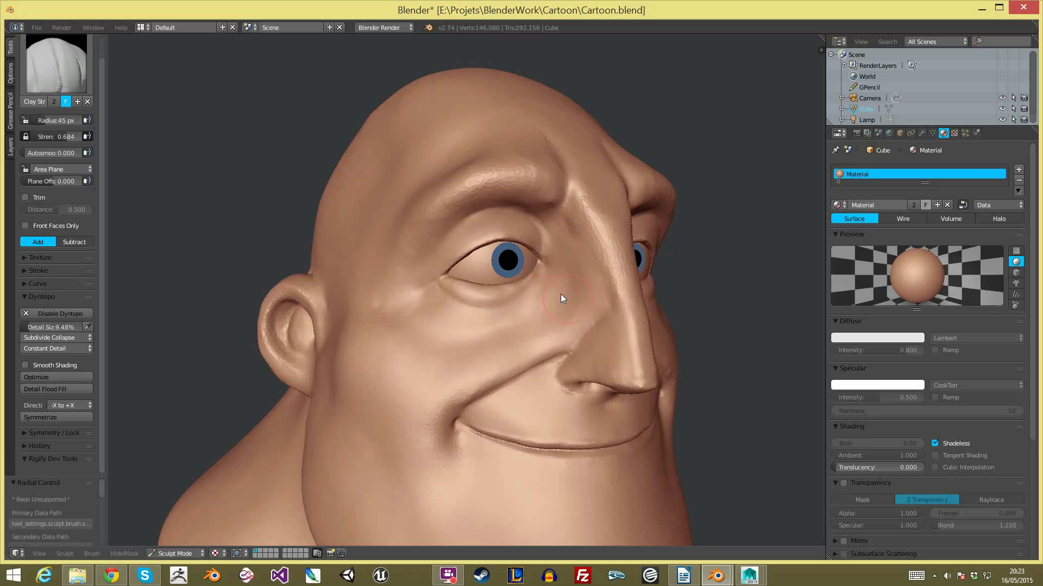
pyautogui.moveTo(532, 320)
pyautogui.mouseDown()
pyautogui.moveTo(492, 341)
pyautogui.moveTo(559, 307)
pyautogui.mouseUp()
pyautogui.moveTo(529, 340); pyautogui.dragTo(449, 362)
pyautogui.keyDown('shift'); pyautogui.moveTo(522, 330); pyautogui.dragTo(499, 353); pyautogui.keyUp('shift')
pyautogui.moveTo(575, 290)
pyautogui.keyDown('shift'); pyautogui.mouseDown()
pyautogui.moveTo(554, 289)
pyautogui.moveTo(554, 316)
pyautogui.moveTo(454, 356)
pyautogui.mouseUp(); pyautogui.keyUp('shift')
# Step: Add Clay Strips volume on the cheekbone toward the ear and blend it into the cheek
pyautogui.moveTo(397, 331)
pyautogui.mouseDown()
pyautogui.moveTo(415, 338)
pyautogui.moveTo(412, 318)
pyautogui.moveTo(414, 344)
pyautogui.moveTo(363, 316)
pyautogui.mouseUp()
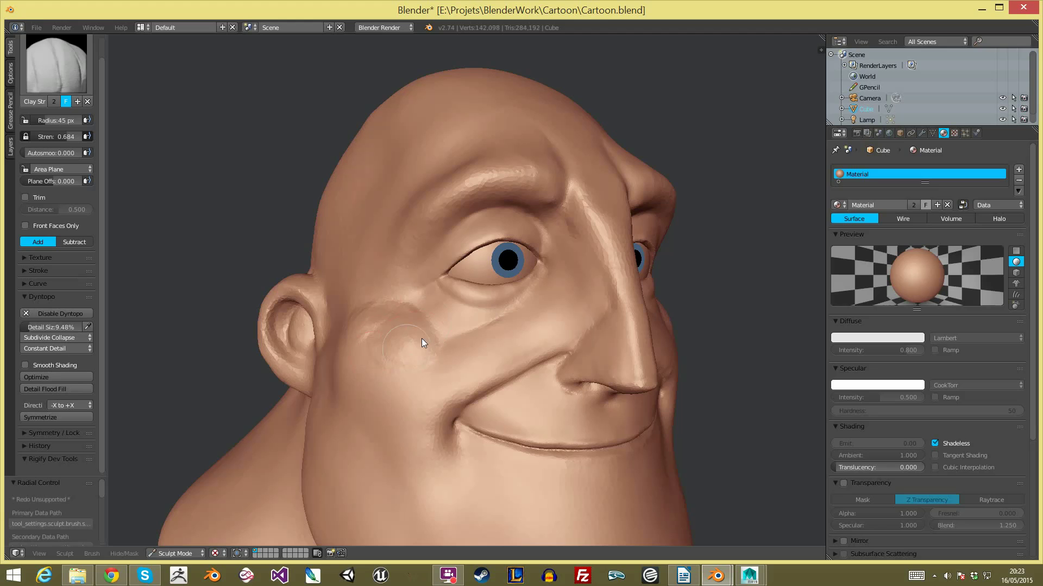
pyautogui.moveTo(377, 338)
pyautogui.mouseDown(button='middle')
pyautogui.moveTo(469, 378)
pyautogui.moveTo(572, 369)
pyautogui.moveTo(529, 323)
pyautogui.moveTo(509, 330)
pyautogui.mouseUp(button='middle')
pyautogui.moveTo(506, 333)
pyautogui.keyDown('shift'); pyautogui.mouseDown()
pyautogui.moveTo(497, 333)
pyautogui.moveTo(563, 312)
pyautogui.moveTo(539, 370)
pyautogui.moveTo(523, 354)
pyautogui.mouseUp(); pyautogui.keyUp('shift')
# Step: Refine the cheek under the eye with a 26 px and then a 41 px brush radius
pyautogui.scroll(-5, 660, 399)
pyautogui.moveTo(666, 402); pyautogui.dragTo(750, 404, button='middle')
pyautogui.scroll(3, 483, 293)
pyautogui.moveTo(478, 283); pyautogui.dragTo(432, 324, button='middle')
pyautogui.scroll(2, 431, 325)
pyautogui.click(456, 333)
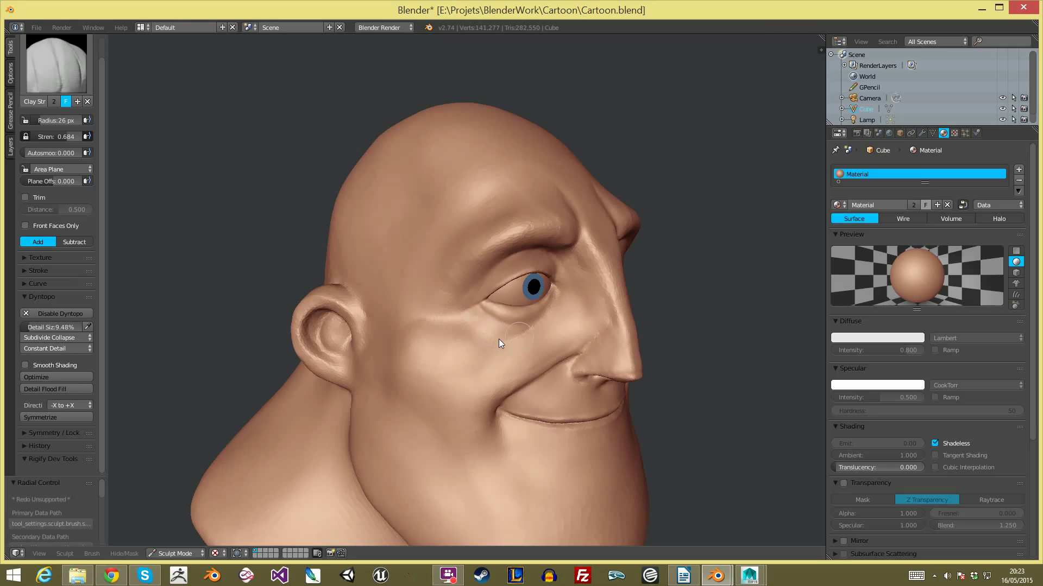
pyautogui.press('f')
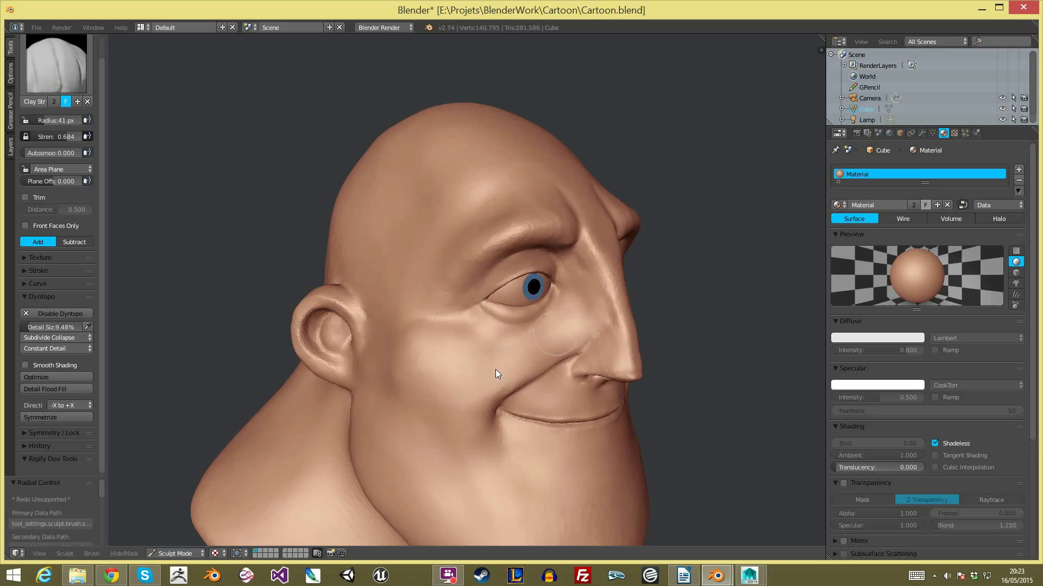
# Step: Refine the forms of the face up close with Clay Strips strokes at a 25 px radius
pyautogui.keyDown('ctrl'); pyautogui.moveTo(598, 322); pyautogui.dragTo(609, 395, button='middle'); pyautogui.keyUp('ctrl')
pyautogui.moveTo(609, 395)
pyautogui.mouseDown(button='middle')
pyautogui.moveTo(572, 375)
pyautogui.moveTo(583, 456)
pyautogui.moveTo(565, 433)
pyautogui.moveTo(597, 423)
pyautogui.moveTo(595, 485)
pyautogui.moveTo(643, 459)
pyautogui.moveTo(512, 473)
pyautogui.moveTo(624, 463)
pyautogui.moveTo(614, 447)
pyautogui.moveTo(587, 454)
pyautogui.mouseUp(button='middle')
pyautogui.moveTo(588, 454)
pyautogui.keyDown('ctrl'); pyautogui.mouseDown(button='middle')
pyautogui.moveTo(612, 393)
pyautogui.moveTo(592, 370)
pyautogui.moveTo(595, 386)
pyautogui.mouseUp(button='middle'); pyautogui.keyUp('ctrl')
pyautogui.moveTo(595, 387)
pyautogui.keyDown('ctrl'); pyautogui.mouseDown(button='middle')
pyautogui.moveTo(601, 331)
pyautogui.moveTo(539, 353)
pyautogui.mouseUp(button='middle'); pyautogui.keyUp('ctrl')
pyautogui.keyDown('ctrl'); pyautogui.moveTo(540, 353); pyautogui.dragTo(470, 274, button='middle'); pyautogui.keyUp('ctrl')
pyautogui.keyDown('shift'); pyautogui.moveTo(438, 318); pyautogui.dragTo(479, 294, button='middle'); pyautogui.keyUp('shift')
pyautogui.moveTo(479, 294)
pyautogui.keyDown('ctrl'); pyautogui.mouseDown(button='middle')
pyautogui.moveTo(458, 281)
pyautogui.moveTo(360, 356)
pyautogui.mouseUp(button='middle'); pyautogui.keyUp('ctrl')
pyautogui.press('f')
pyautogui.click(356, 355)
pyautogui.moveTo(388, 322)
pyautogui.mouseDown()
pyautogui.moveTo(401, 367)
pyautogui.moveTo(447, 364)
pyautogui.moveTo(395, 342)
pyautogui.moveTo(458, 354)
pyautogui.mouseUp()
pyautogui.click(391, 323)
pyautogui.moveTo(386, 322)
pyautogui.mouseDown()
pyautogui.moveTo(386, 361)
pyautogui.moveTo(401, 376)
pyautogui.moveTo(386, 343)
pyautogui.moveTo(402, 350)
pyautogui.mouseUp()
# Step: Build up the brow ridge toward its outer end with the Clay Strips brush at a 22 px radius
pyautogui.scroll(-3, 461, 348)
pyautogui.moveTo(491, 375); pyautogui.dragTo(565, 467, button='middle')
pyautogui.scroll(-2, 563, 470)
pyautogui.scroll(2, 543, 445)
pyautogui.moveTo(510, 393); pyautogui.dragTo(386, 336, button='middle')
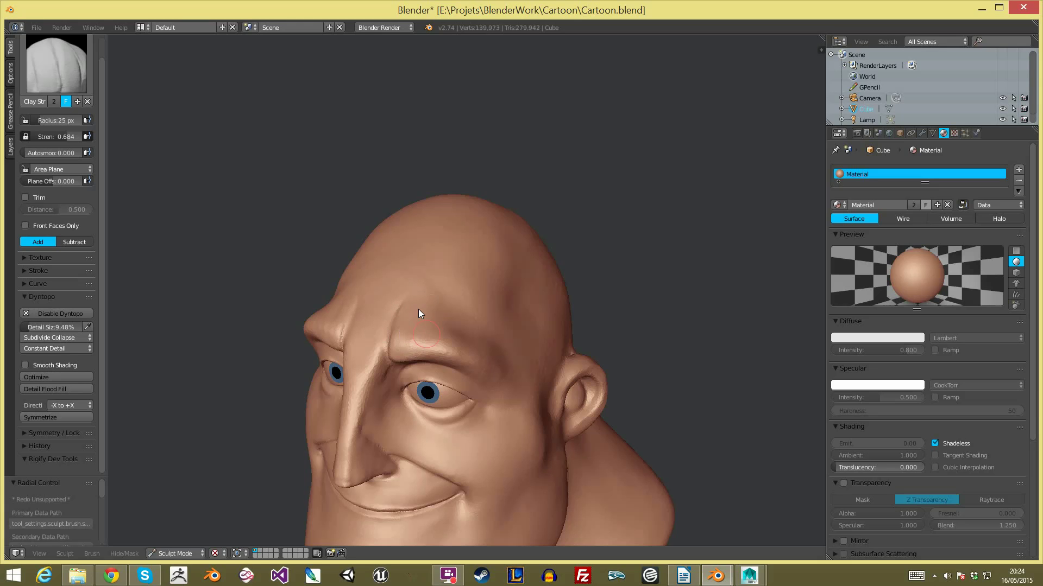
pyautogui.scroll(-3, 427, 329)
pyautogui.moveTo(506, 399); pyautogui.dragTo(533, 390, button='middle')
pyautogui.scroll(4, 508, 319)
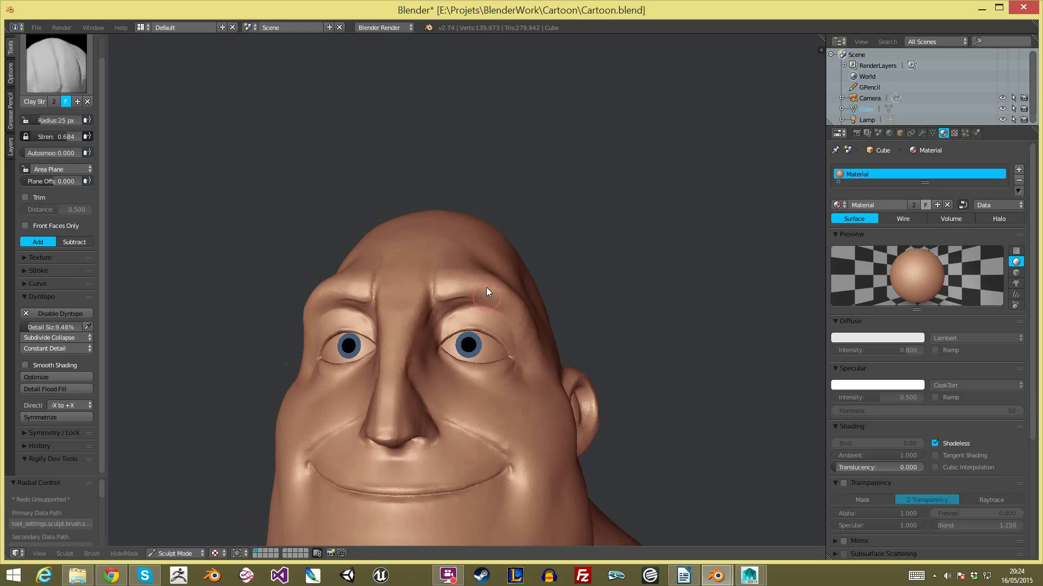
pyautogui.moveTo(486, 296); pyautogui.dragTo(461, 226, button='middle')
pyautogui.scroll(3, 462, 228)
pyautogui.moveTo(450, 278); pyautogui.dragTo(509, 278)
pyautogui.moveTo(568, 307); pyautogui.dragTo(571, 294)
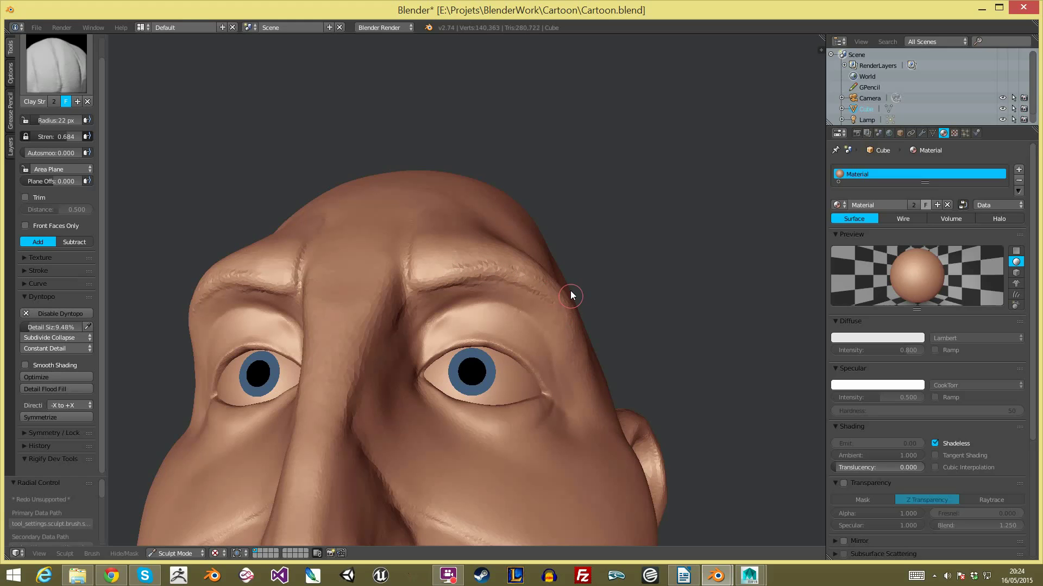
# Step: Add a Clay Strips stroke along the lower edge of the brow at a 19 px radius
pyautogui.moveTo(558, 282); pyautogui.dragTo(532, 281, button='middle')
pyautogui.press('f')
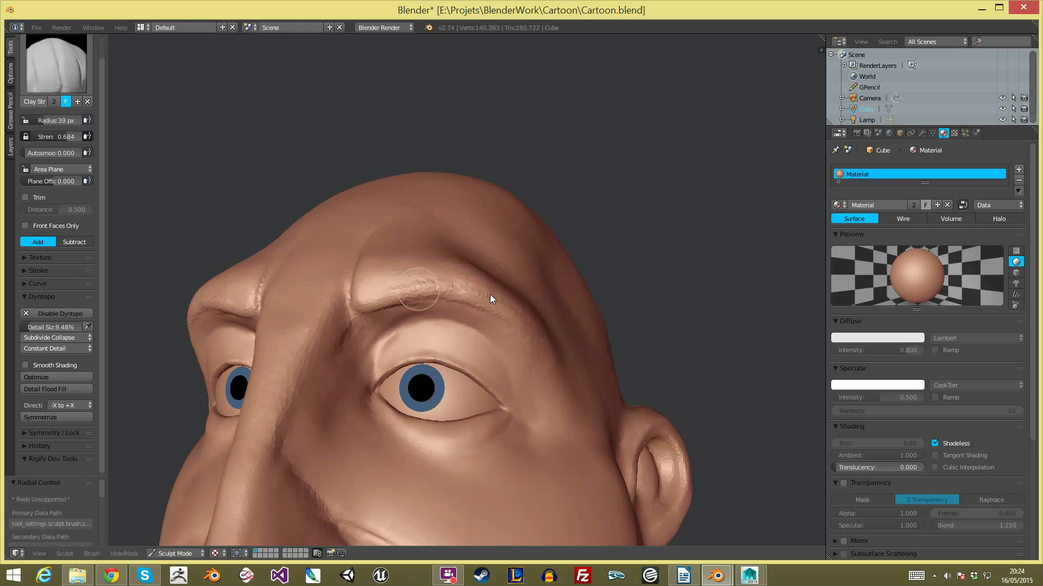
pyautogui.click(465, 297)
pyautogui.moveTo(417, 304); pyautogui.dragTo(420, 323, button='middle')
pyautogui.press('f')
pyautogui.click(416, 321)
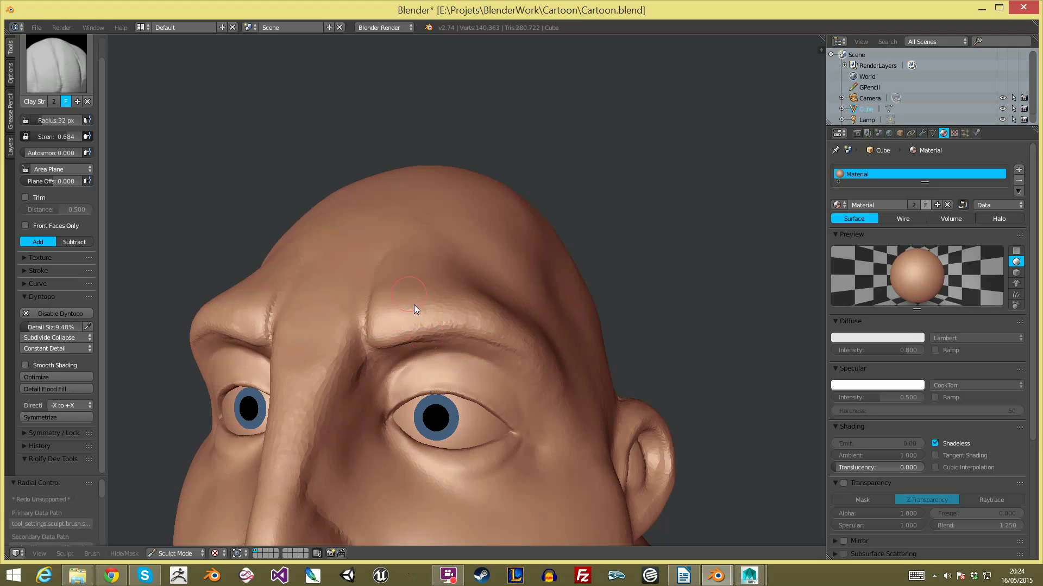
pyautogui.press('f')
pyautogui.click(395, 335)
pyautogui.moveTo(401, 328)
pyautogui.mouseDown()
pyautogui.moveTo(516, 327)
pyautogui.moveTo(505, 335)
pyautogui.mouseUp()
pyautogui.moveTo(505, 335)
pyautogui.mouseDown(button='middle')
pyautogui.moveTo(577, 365)
pyautogui.moveTo(566, 359)
pyautogui.mouseUp(button='middle')
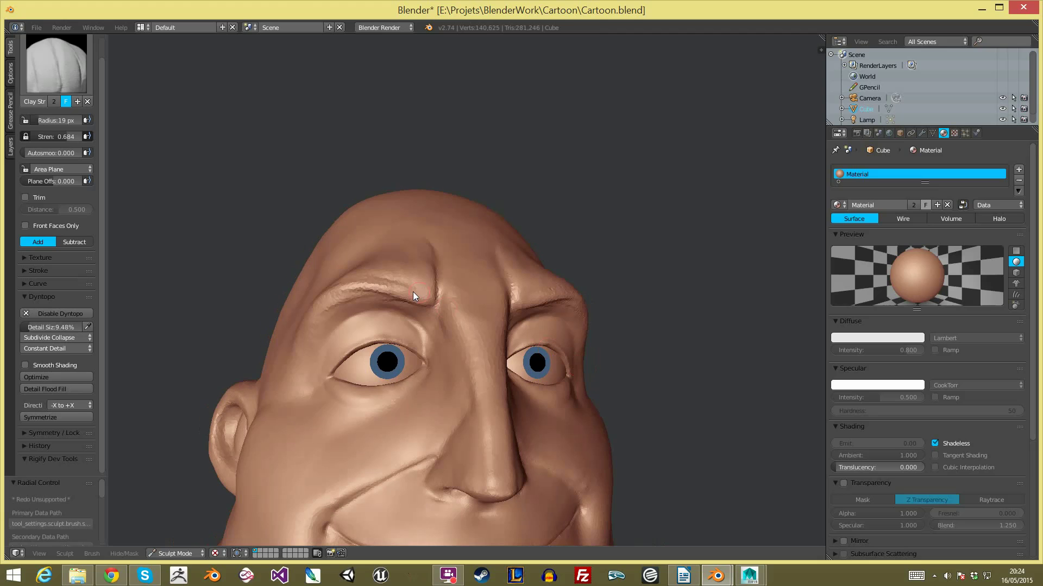
# Step: Smooth the outer part of the brow ridge with a 31 px brush radius
pyautogui.press('f')
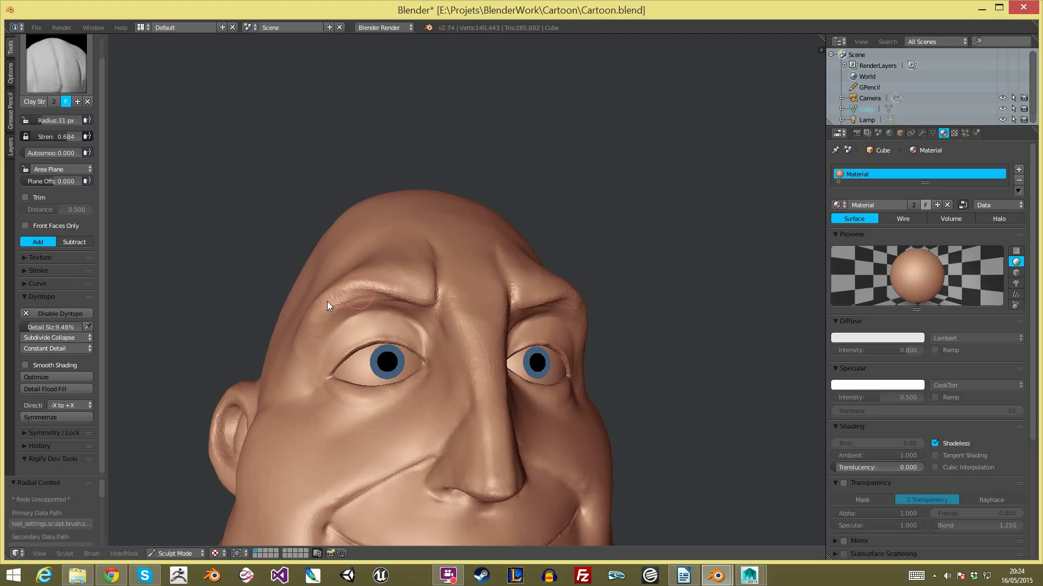
pyautogui.moveTo(338, 300); pyautogui.dragTo(337, 307)
pyautogui.moveTo(647, 471); pyautogui.dragTo(599, 401, button='middle')
pyautogui.scroll(-5, 639, 463)
pyautogui.scroll(4, 587, 388)
# Step: Adjust the brow's shape with the Grab brush, using a 99 px and then a 129 px radius
pyautogui.moveTo(396, 295); pyautogui.dragTo(453, 301, button='middle')
pyautogui.press('g')
pyautogui.press('f')
pyautogui.click(479, 298)
pyautogui.press('f')
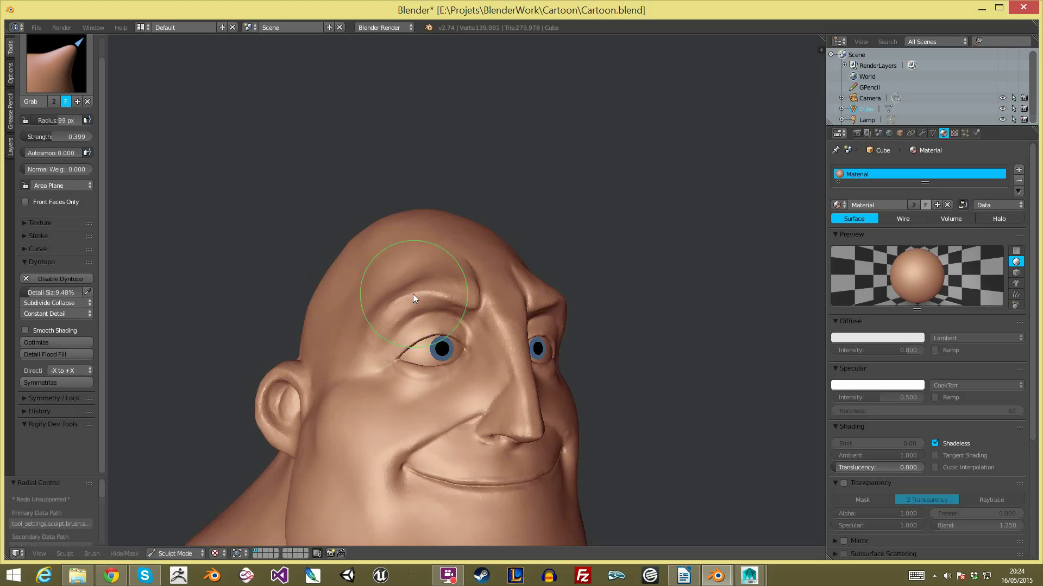
pyautogui.moveTo(435, 284); pyautogui.dragTo(493, 369, button='middle')
pyautogui.moveTo(382, 398)
pyautogui.mouseDown(button='middle')
pyautogui.moveTo(389, 298)
pyautogui.moveTo(463, 292)
pyautogui.mouseUp(button='middle')
pyautogui.press('f')
pyautogui.click(413, 257)
pyautogui.press('f')
pyautogui.click(463, 300)
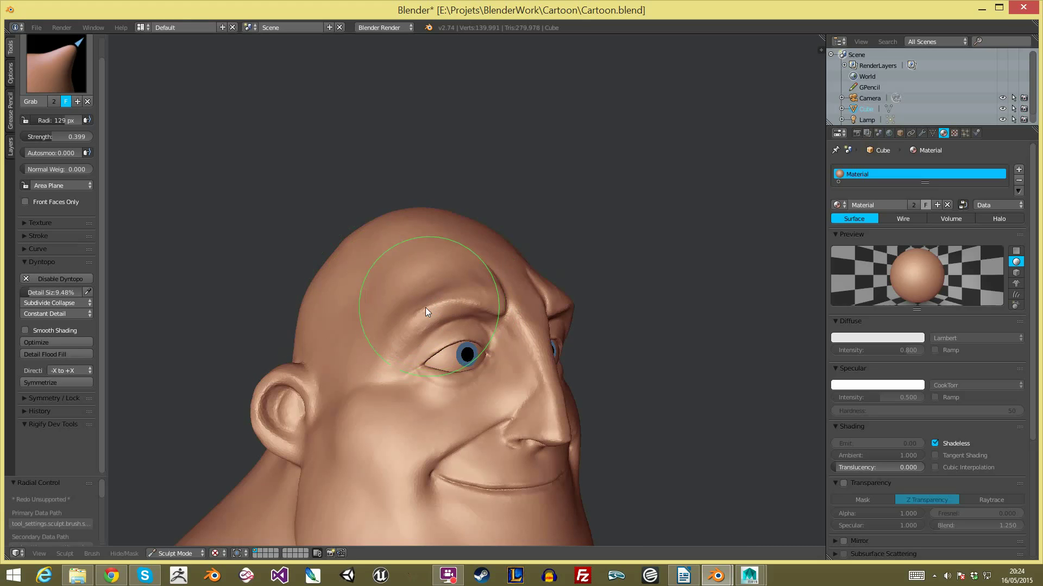
# Step: Adjust the outer brow and temple with the Grab brush at a 105 px radius
pyautogui.moveTo(480, 299); pyautogui.dragTo(416, 298, button='middle')
pyautogui.press('f')
pyautogui.click(404, 300)
pyautogui.press('f')
pyautogui.click(423, 301)
pyautogui.press('f')
pyautogui.click(435, 285)
pyautogui.press('f')
pyautogui.click(448, 305)
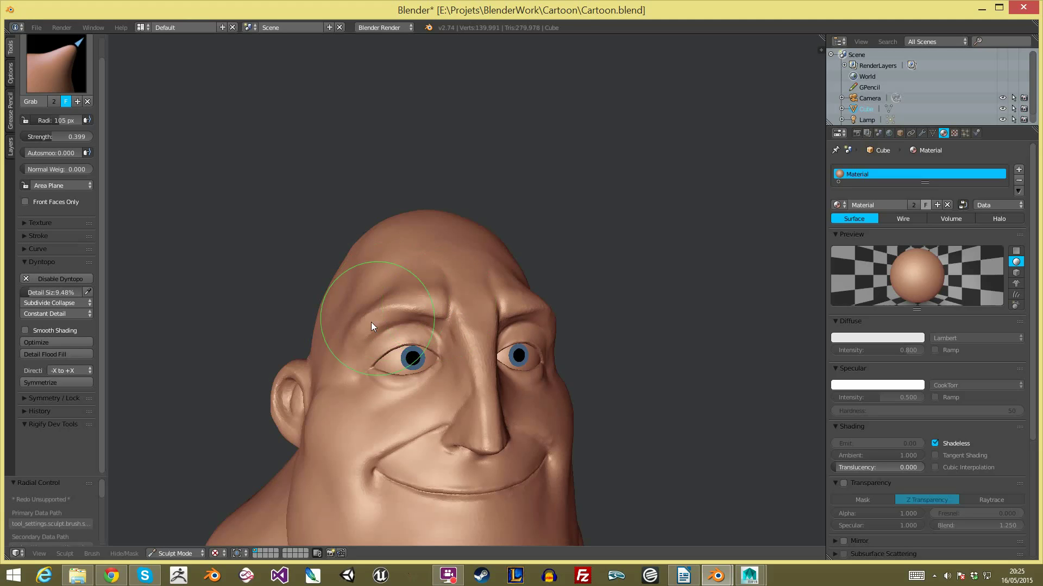
# Step: Fine-tune the brow arch from the side with the Grab brush at a 121 px radius
pyautogui.moveTo(383, 311); pyautogui.dragTo(438, 304, button='middle')
pyautogui.press('f')
pyautogui.click(465, 303)
pyautogui.press('f')
pyautogui.click(411, 308)
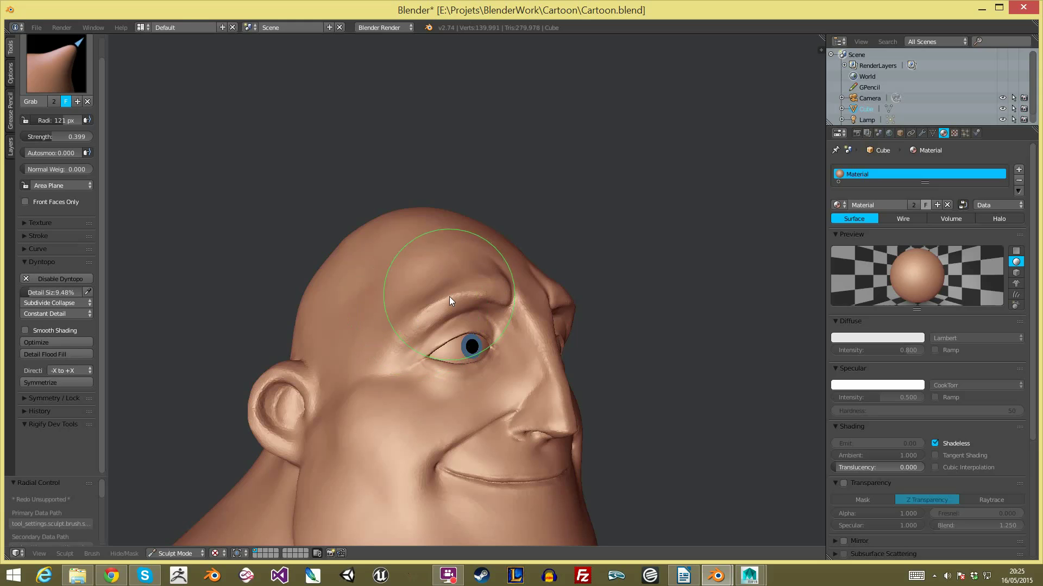
# Step: Build up the outer end of the brow with the Clay Strips brush at a 28 px radius and smooth it
pyautogui.scroll(-5, 542, 424)
pyautogui.moveTo(541, 423); pyautogui.dragTo(447, 397, button='middle')
pyautogui.scroll(6, 530, 296)
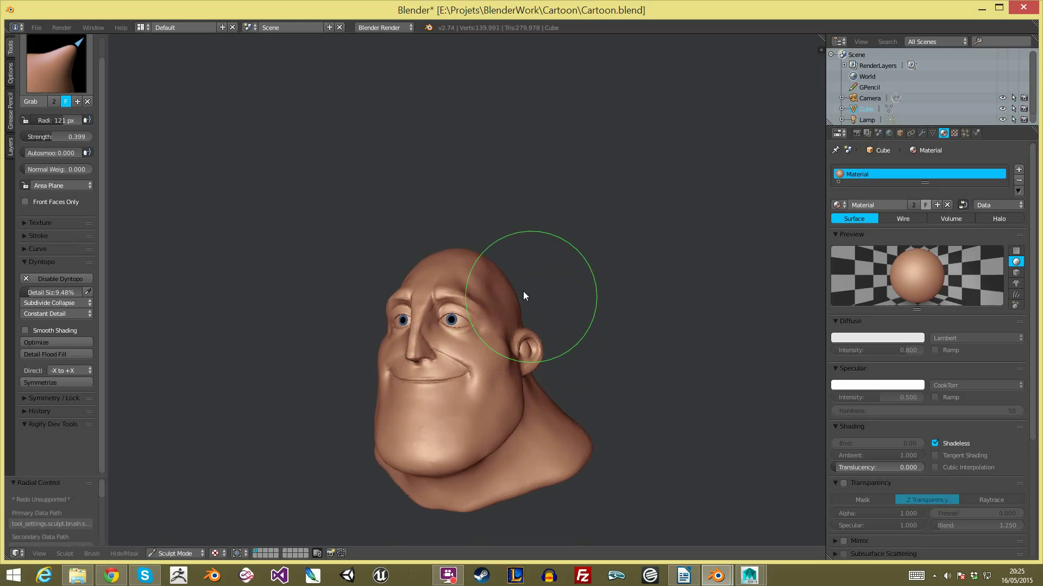
pyautogui.moveTo(440, 229); pyautogui.dragTo(515, 248, button='middle')
pyautogui.click(70, 79)
pyautogui.click(129, 122)
pyautogui.moveTo(529, 328); pyautogui.dragTo(546, 278, button='middle')
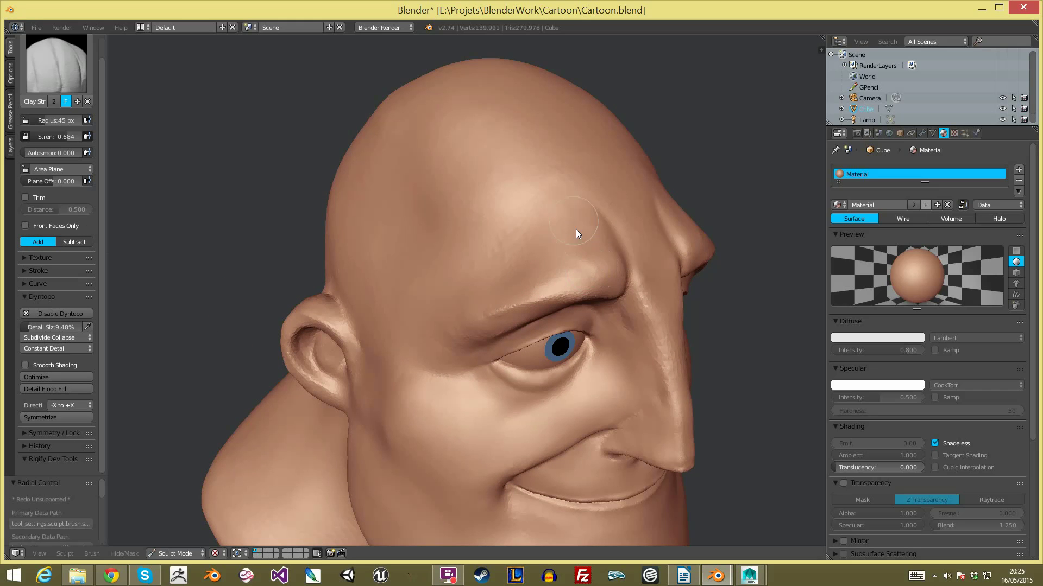
pyautogui.scroll(-6, 653, 419)
pyautogui.moveTo(654, 420); pyautogui.dragTo(643, 461, button='middle')
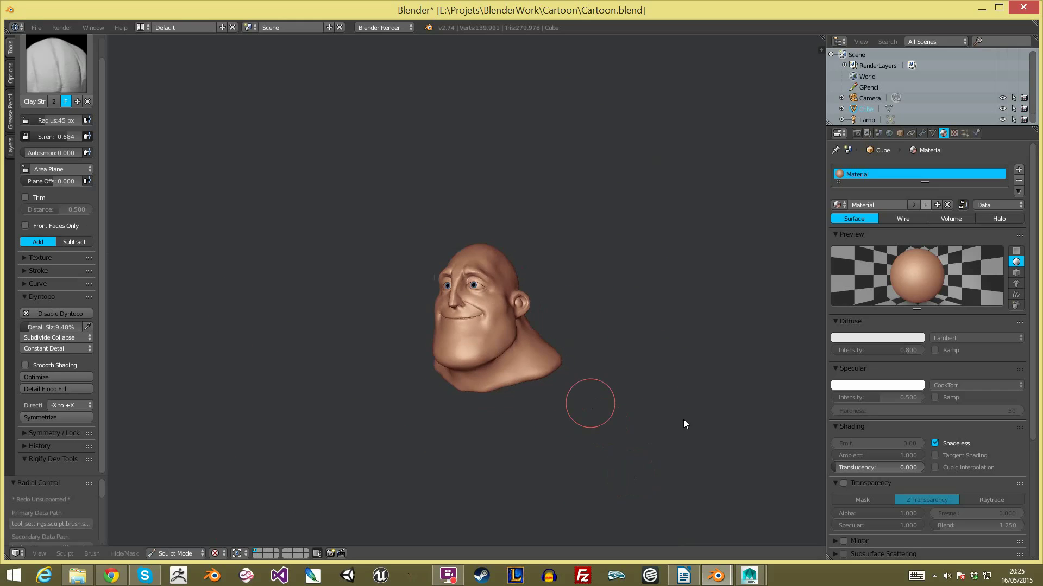
pyautogui.moveTo(686, 422); pyautogui.dragTo(666, 314, button='middle')
pyautogui.scroll(8, 653, 302)
pyautogui.press('f')
pyautogui.click(520, 252)
pyautogui.moveTo(520, 252); pyautogui.dragTo(442, 247, button='middle')
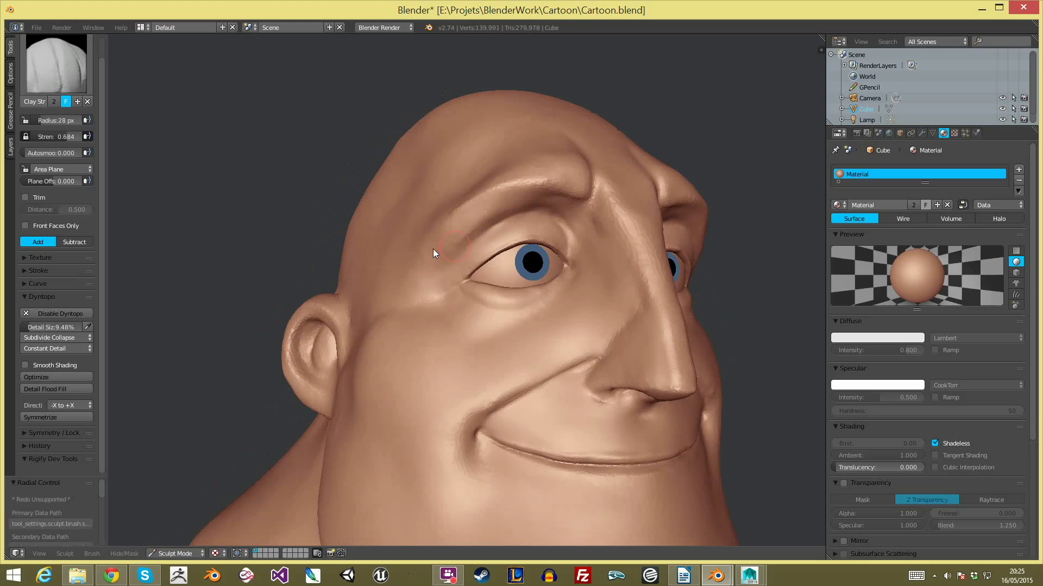
pyautogui.moveTo(451, 239); pyautogui.dragTo(436, 266)
pyautogui.moveTo(427, 277)
pyautogui.keyDown('shift'); pyautogui.mouseDown()
pyautogui.moveTo(417, 270)
pyautogui.moveTo(459, 226)
pyautogui.moveTo(457, 241)
pyautogui.mouseUp(); pyautogui.keyUp('shift')
# Step: Carve out the nostrils with subtractive Clay Strips strokes and rework their inner surface at a 39 px radius
pyautogui.scroll(-5, 459, 385)
pyautogui.moveTo(458, 385); pyautogui.dragTo(512, 258, button='middle')
pyautogui.scroll(5, 512, 258)
pyautogui.scroll(3, 509, 256)
pyautogui.scroll(2, 484, 251)
pyautogui.moveTo(545, 210)
pyautogui.keyDown('ctrl'); pyautogui.mouseDown()
pyautogui.moveTo(515, 239)
pyautogui.moveTo(524, 218)
pyautogui.moveTo(505, 205)
pyautogui.moveTo(536, 139)
pyautogui.mouseUp(); pyautogui.keyUp('ctrl')
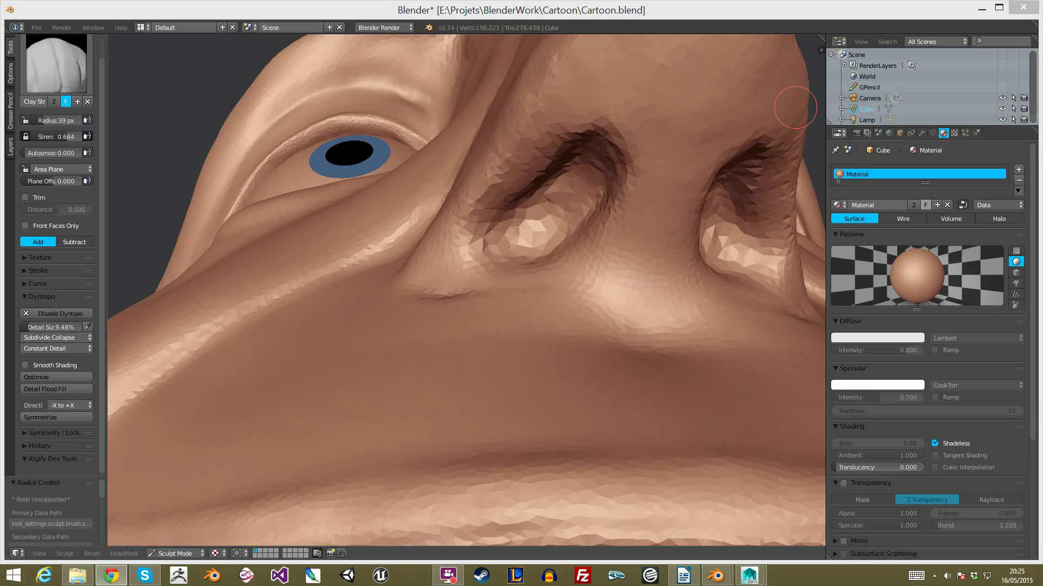
pyautogui.click(588, 276)
pyautogui.moveTo(506, 233)
pyautogui.mouseDown()
pyautogui.moveTo(508, 192)
pyautogui.moveTo(478, 261)
pyautogui.moveTo(497, 181)
pyautogui.moveTo(496, 246)
pyautogui.mouseUp()
# Step: Refine the wing of the nose with the Clay Strips brush at a 21 px radius
pyautogui.scroll(-9, 496, 245)
pyautogui.moveTo(587, 416)
pyautogui.mouseDown(button='middle')
pyautogui.moveTo(590, 338)
pyautogui.moveTo(626, 211)
pyautogui.moveTo(621, 235)
pyautogui.moveTo(546, 206)
pyautogui.moveTo(584, 237)
pyautogui.moveTo(572, 230)
pyautogui.mouseUp(button='middle')
pyautogui.scroll(6, 588, 190)
pyautogui.scroll(-3, 571, 230)
pyautogui.moveTo(611, 261); pyautogui.dragTo(683, 419, button='middle')
pyautogui.scroll(-3, 633, 296)
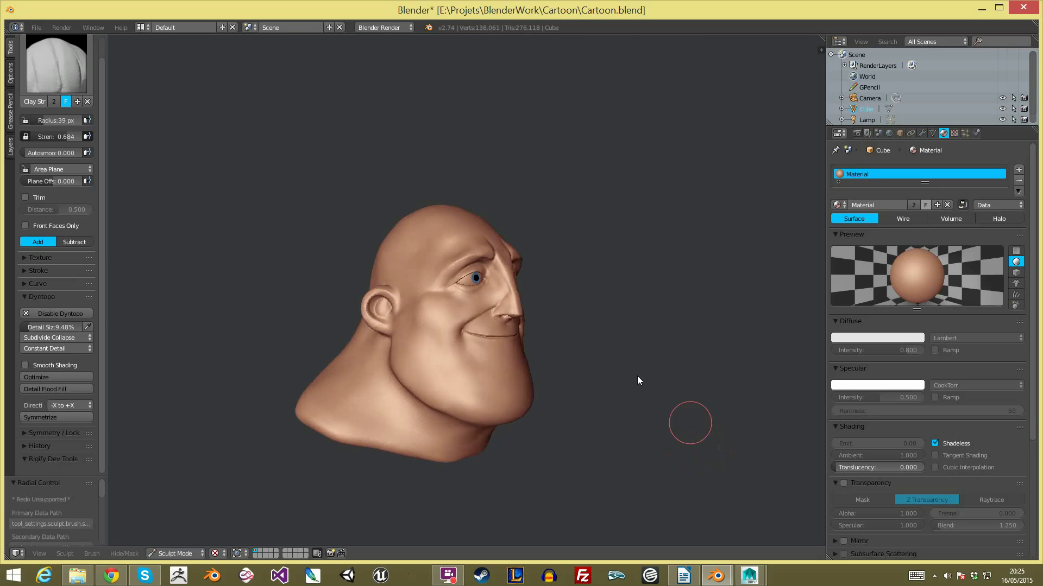
pyautogui.scroll(6, 551, 319)
pyautogui.moveTo(450, 261)
pyautogui.mouseDown(button='middle')
pyautogui.moveTo(426, 273)
pyautogui.moveTo(425, 312)
pyautogui.mouseUp(button='middle')
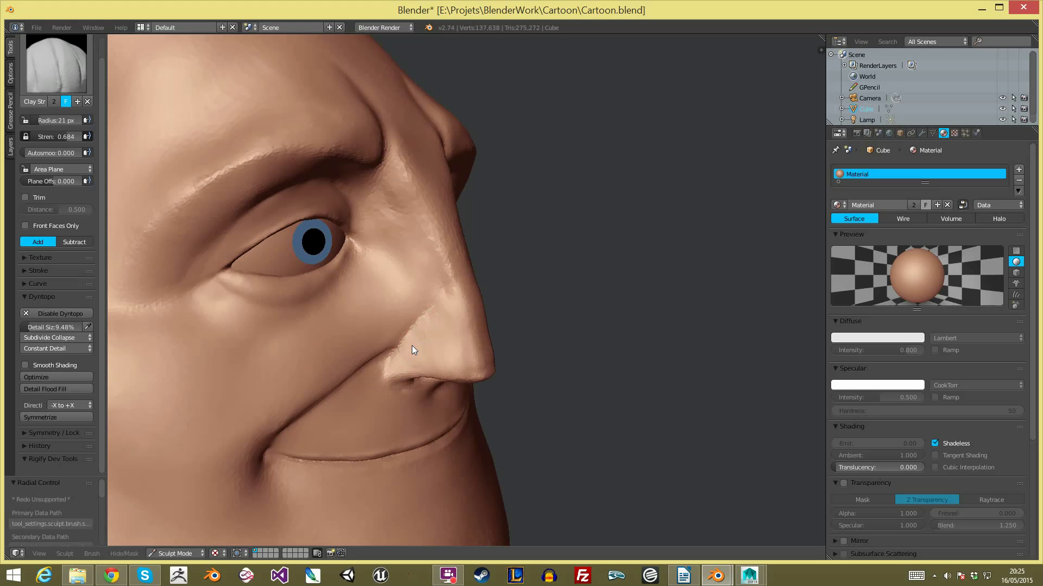
# Step: Build up the inner folds of the ear with the Clay Strips brush at a 35 px radius
pyautogui.scroll(-5, 546, 425)
pyautogui.moveTo(549, 428)
pyautogui.mouseDown(button='middle')
pyautogui.moveTo(531, 403)
pyautogui.moveTo(554, 459)
pyautogui.moveTo(546, 396)
pyautogui.moveTo(468, 449)
pyautogui.moveTo(605, 433)
pyautogui.moveTo(598, 422)
pyautogui.moveTo(654, 344)
pyautogui.moveTo(645, 359)
pyautogui.moveTo(645, 341)
pyautogui.mouseUp(button='middle')
pyautogui.scroll(4, 566, 229)
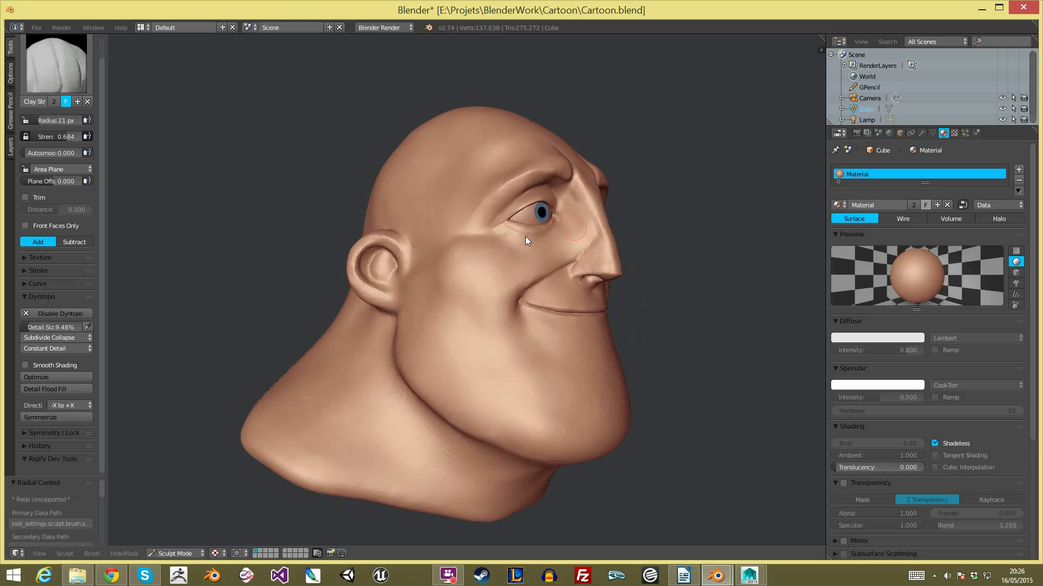
pyautogui.keyDown('shift'); pyautogui.moveTo(337, 234); pyautogui.dragTo(513, 246, button='middle'); pyautogui.keyUp('shift')
pyautogui.scroll(1, 512, 245)
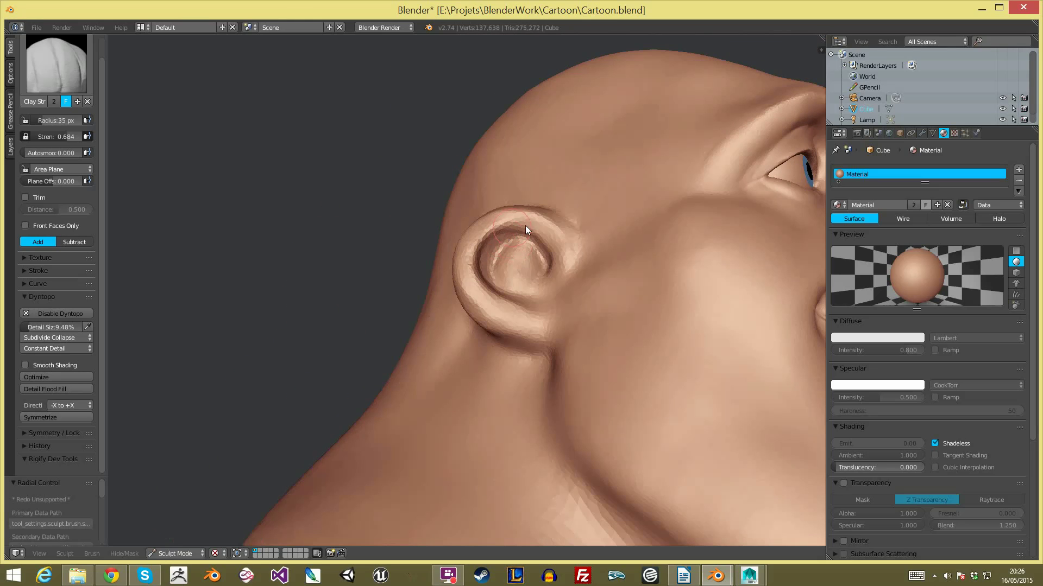
pyautogui.moveTo(539, 236); pyautogui.dragTo(539, 265)
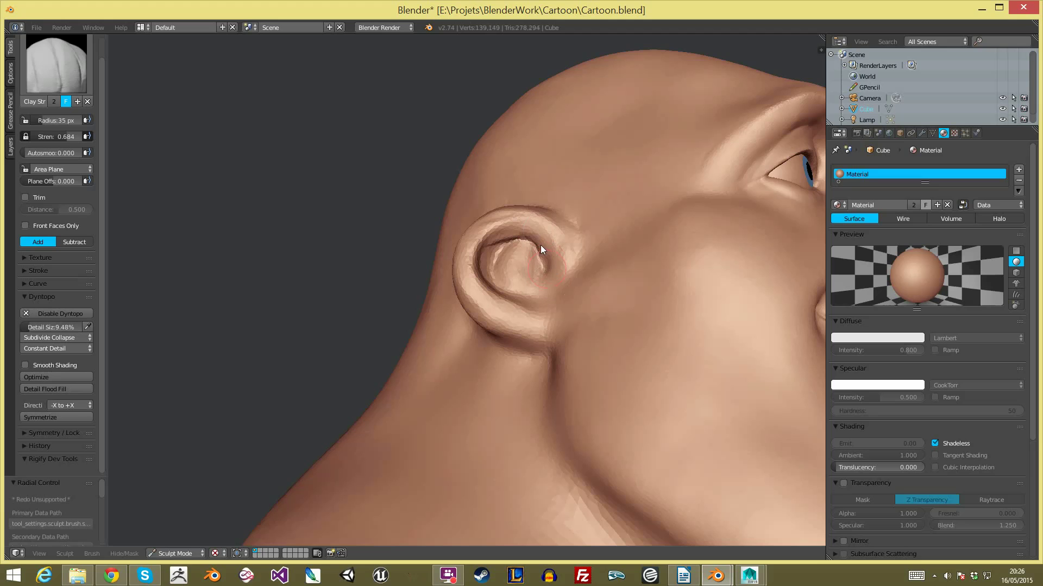
# Step: Smooth the surface of the forehead just above the inner brow with a 35 px brush radius
pyautogui.scroll(-6, 507, 308)
pyautogui.moveTo(530, 377); pyautogui.dragTo(443, 395, button='middle')
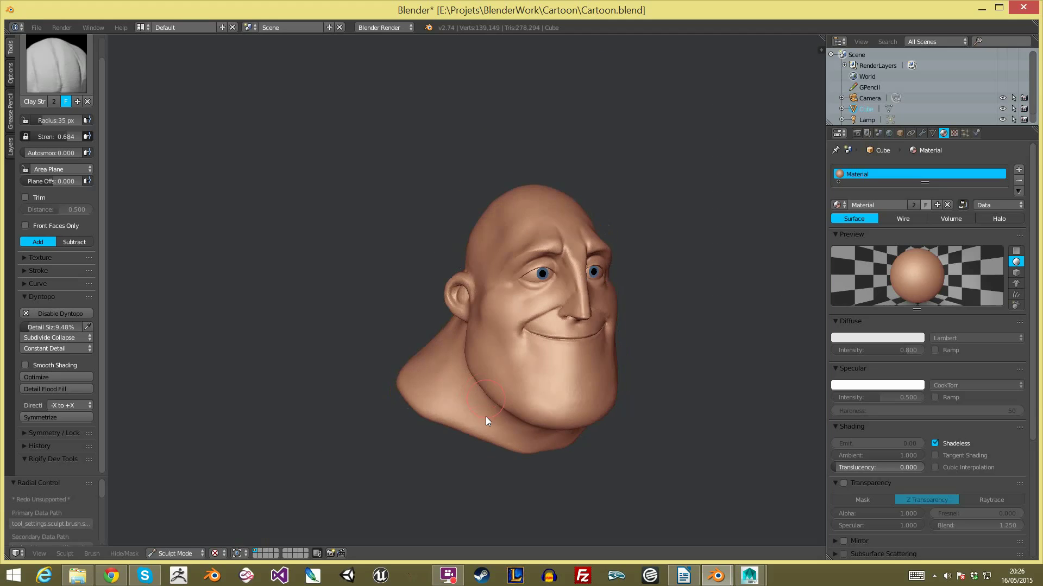
pyautogui.scroll(-1, 486, 396)
pyautogui.moveTo(511, 456)
pyautogui.mouseDown(button='middle')
pyautogui.moveTo(462, 433)
pyautogui.moveTo(385, 445)
pyautogui.moveTo(521, 435)
pyautogui.moveTo(510, 397)
pyautogui.moveTo(540, 361)
pyautogui.mouseUp(button='middle')
pyautogui.scroll(5, 540, 360)
pyautogui.moveTo(524, 270)
pyautogui.mouseDown(button='middle')
pyautogui.moveTo(520, 260)
pyautogui.moveTo(484, 268)
pyautogui.mouseUp(button='middle')
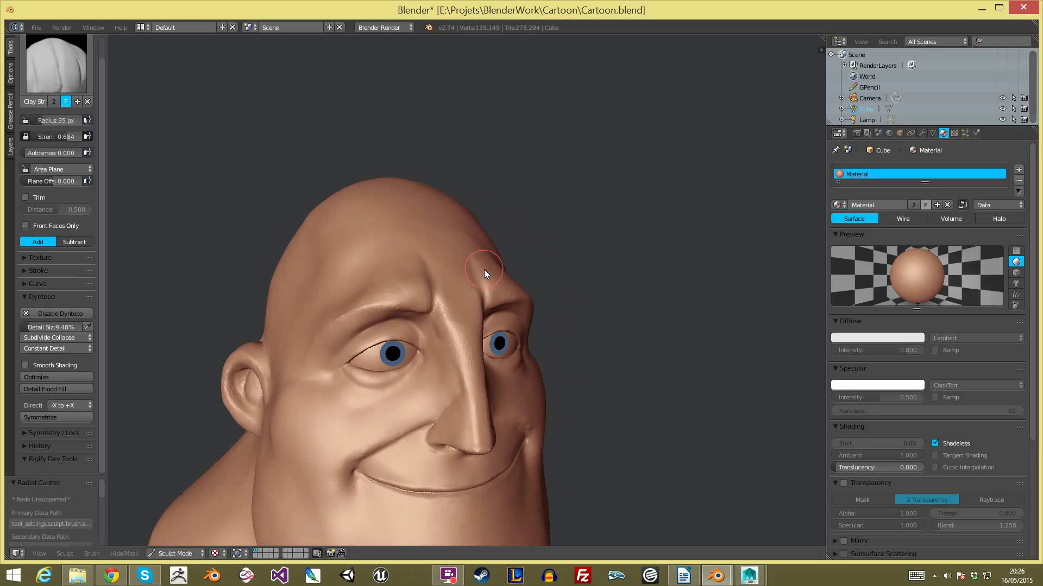
pyautogui.scroll(4, 484, 268)
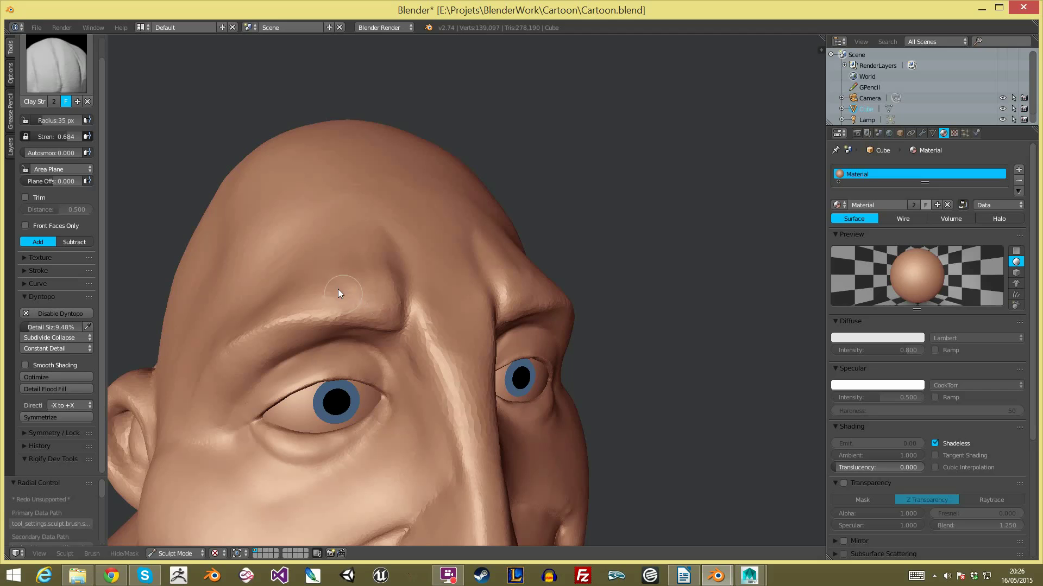
# Step: Sharpen the fold between the inner brow and the nose bridge with the Crease brush at a 20 px radius
pyautogui.moveTo(389, 280)
pyautogui.mouseDown(button='middle')
pyautogui.moveTo(361, 289)
pyautogui.moveTo(378, 271)
pyautogui.mouseUp(button='middle')
pyautogui.click(60, 81)
pyautogui.click(173, 124)
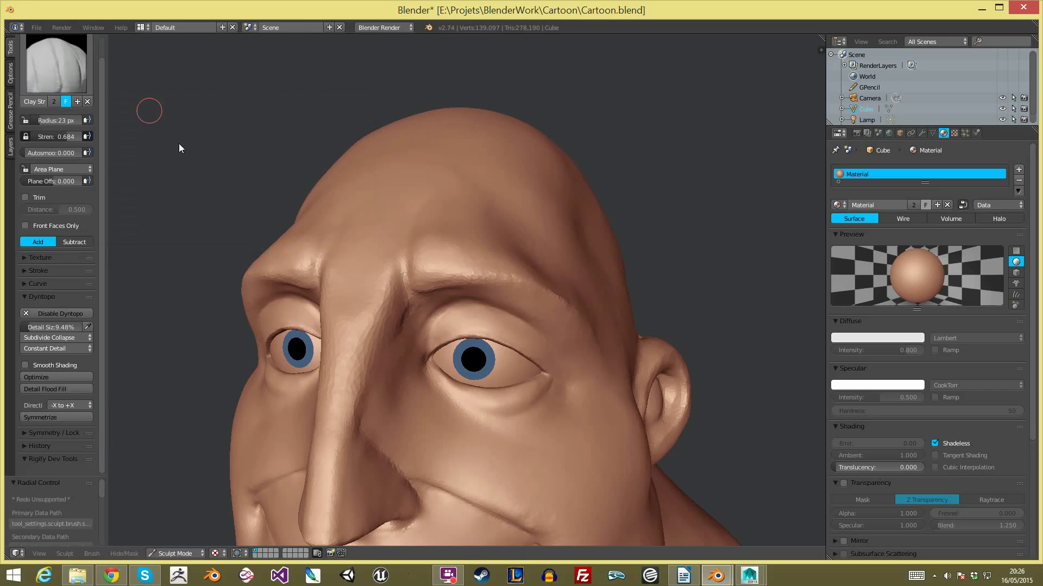
pyautogui.press('f')
pyautogui.click(395, 265)
pyautogui.moveTo(416, 211)
pyautogui.mouseDown(button='middle')
pyautogui.moveTo(438, 251)
pyautogui.moveTo(405, 290)
pyautogui.moveTo(430, 295)
pyautogui.mouseUp(button='middle')
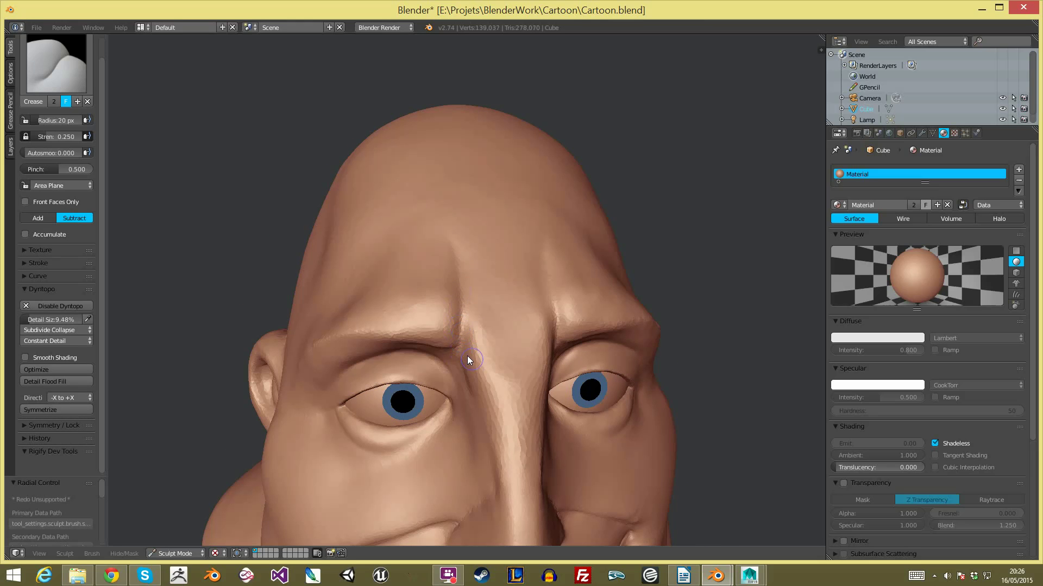
pyautogui.moveTo(471, 359); pyautogui.dragTo(488, 206, button='middle')
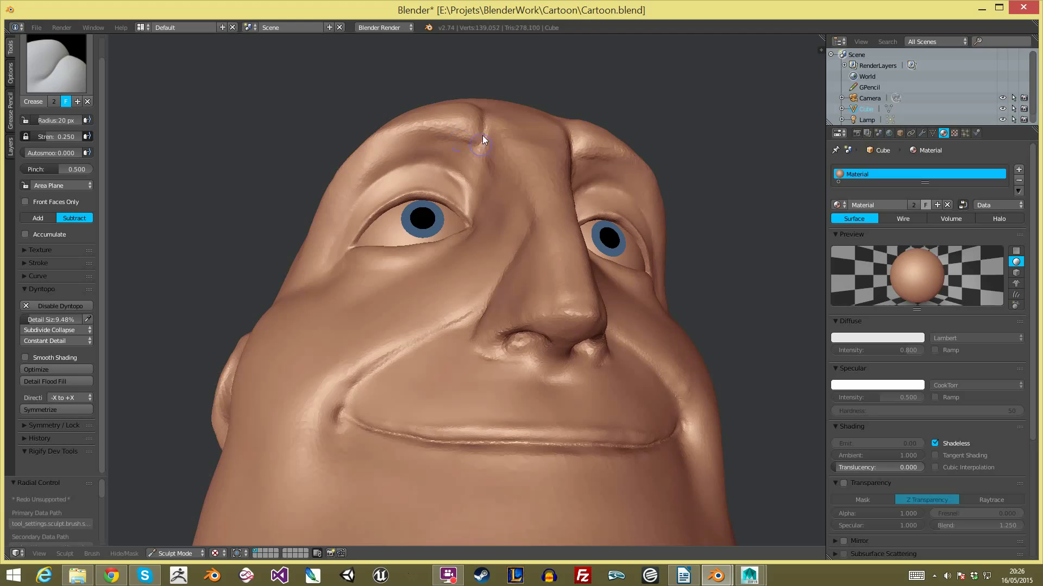
# Step: Fine-tune the inner ends of the brows with the Grab brush at a 41 px radius
pyautogui.moveTo(493, 142)
pyautogui.mouseDown(button='middle')
pyautogui.moveTo(501, 194)
pyautogui.moveTo(432, 230)
pyautogui.mouseUp(button='middle')
pyautogui.press('g')
pyautogui.press('f')
pyautogui.click(413, 272)
pyautogui.press('f')
pyautogui.click(426, 277)
pyautogui.press('f')
pyautogui.click(394, 297)
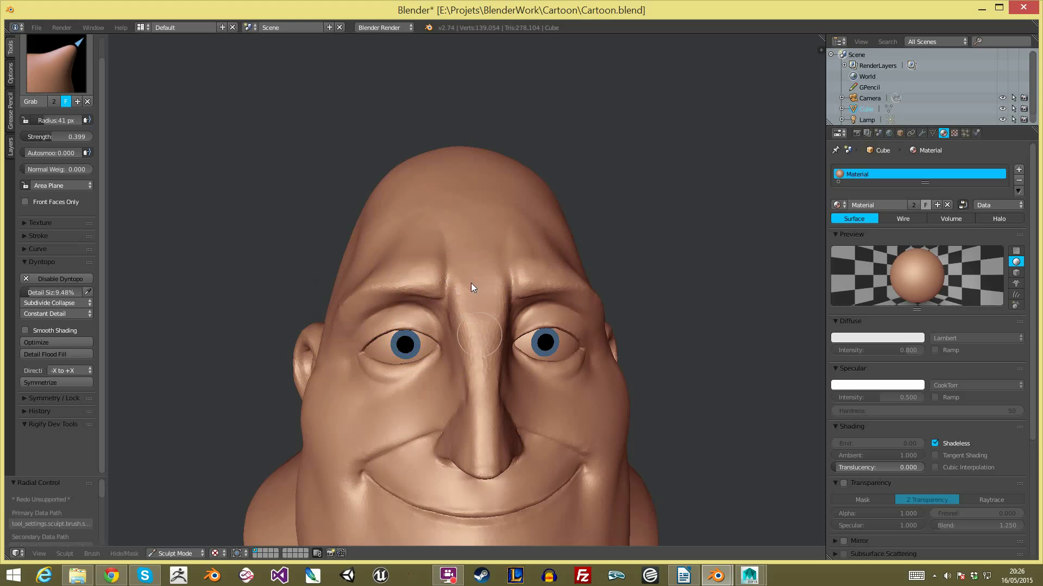
# Step: Adjust the overall proportions of the face with the Grab brush at 192 px and 200 px radii
pyautogui.scroll(-4, 504, 417)
pyautogui.moveTo(528, 408); pyautogui.dragTo(576, 330, button='middle')
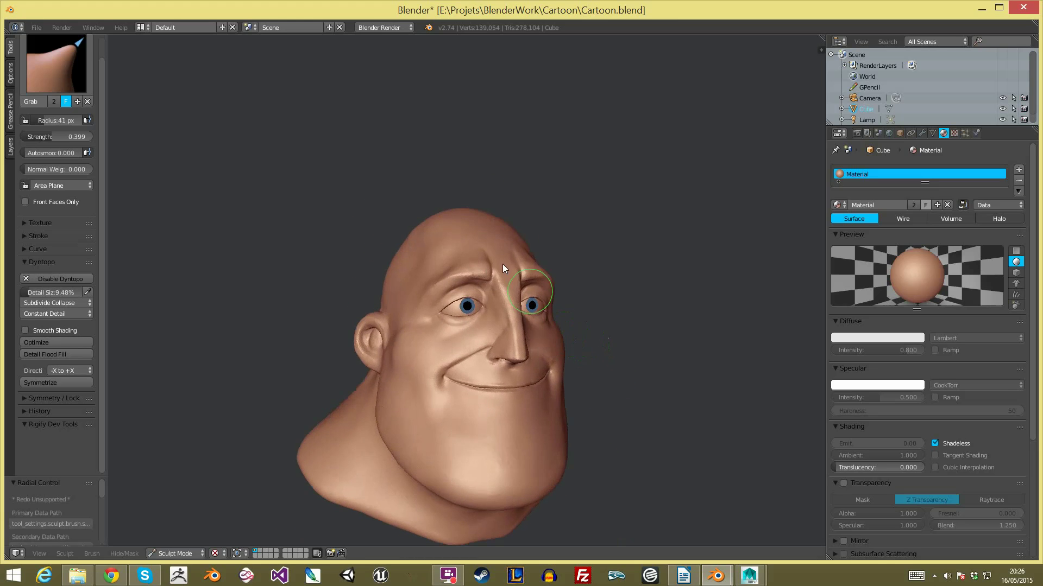
pyautogui.keyDown('ctrl'); pyautogui.moveTo(517, 285); pyautogui.dragTo(486, 315, button='middle'); pyautogui.keyUp('ctrl')
pyautogui.press('f')
pyautogui.click(515, 322)
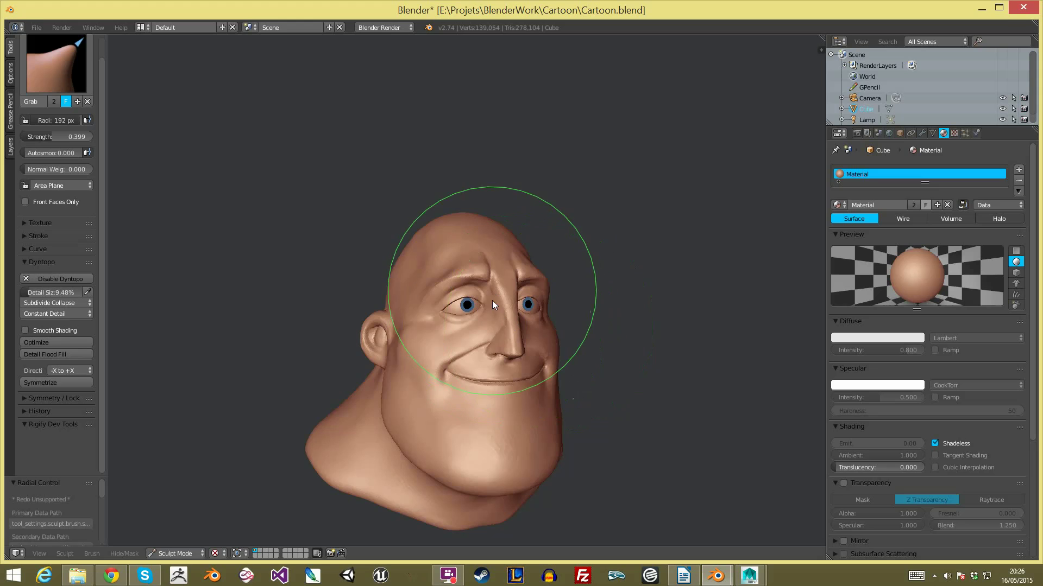
pyautogui.press('f')
pyautogui.click(489, 357)
pyautogui.press('f')
pyautogui.click(491, 363)
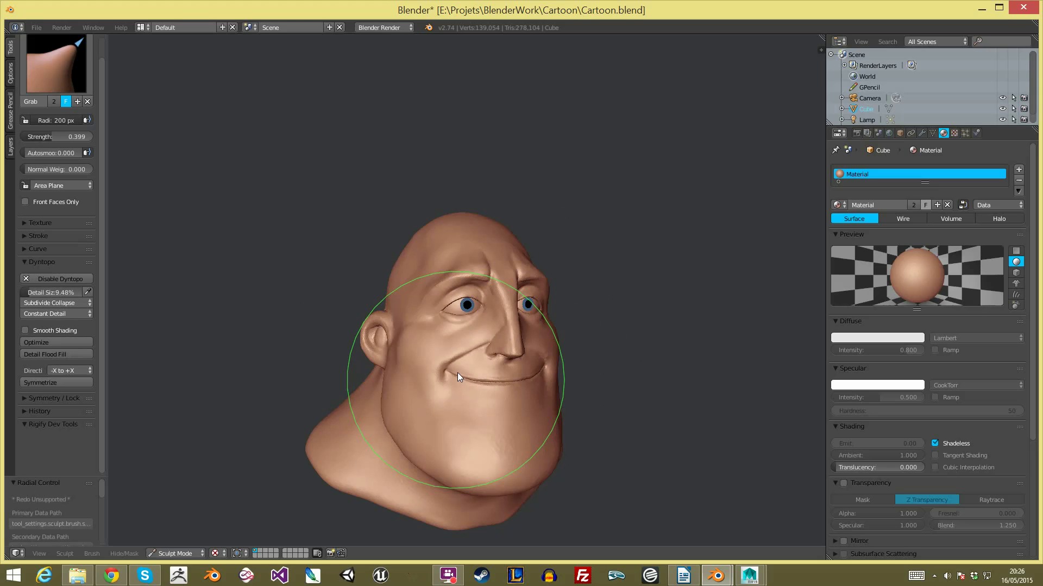
# Step: Reshape the chin and jaw in profile with the Grab brush, first at a 137 px radius and finally at 103 px
pyautogui.moveTo(576, 337)
pyautogui.mouseDown(button='middle')
pyautogui.moveTo(561, 338)
pyautogui.moveTo(532, 432)
pyautogui.moveTo(612, 414)
pyautogui.moveTo(595, 325)
pyautogui.mouseUp(button='middle')
pyautogui.scroll(4, 592, 368)
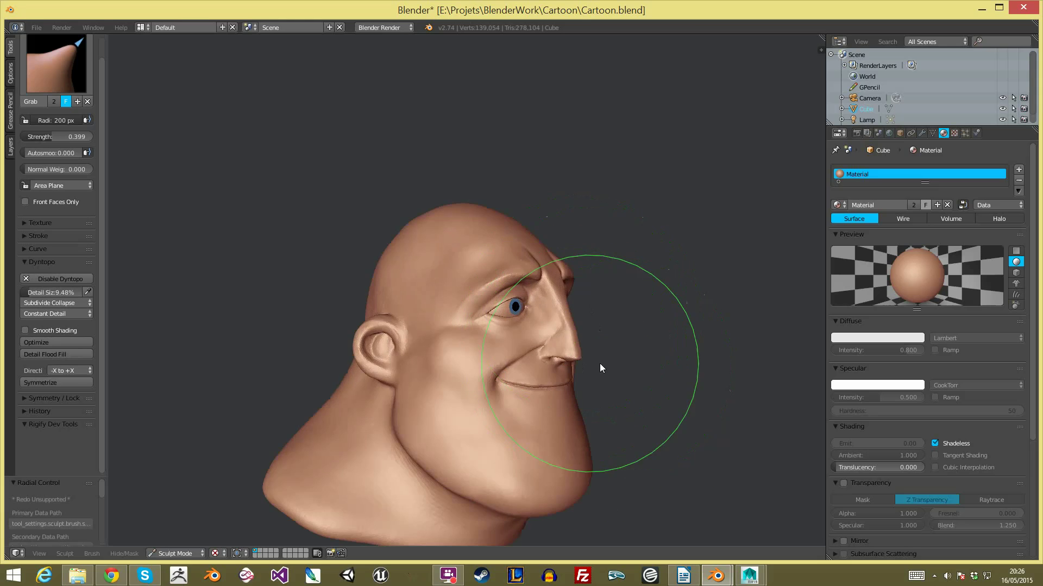
pyautogui.press('f')
pyautogui.click(579, 380)
pyautogui.moveTo(579, 382)
pyautogui.mouseDown(button='middle')
pyautogui.moveTo(618, 385)
pyautogui.moveTo(588, 330)
pyautogui.moveTo(581, 343)
pyautogui.mouseUp(button='middle')
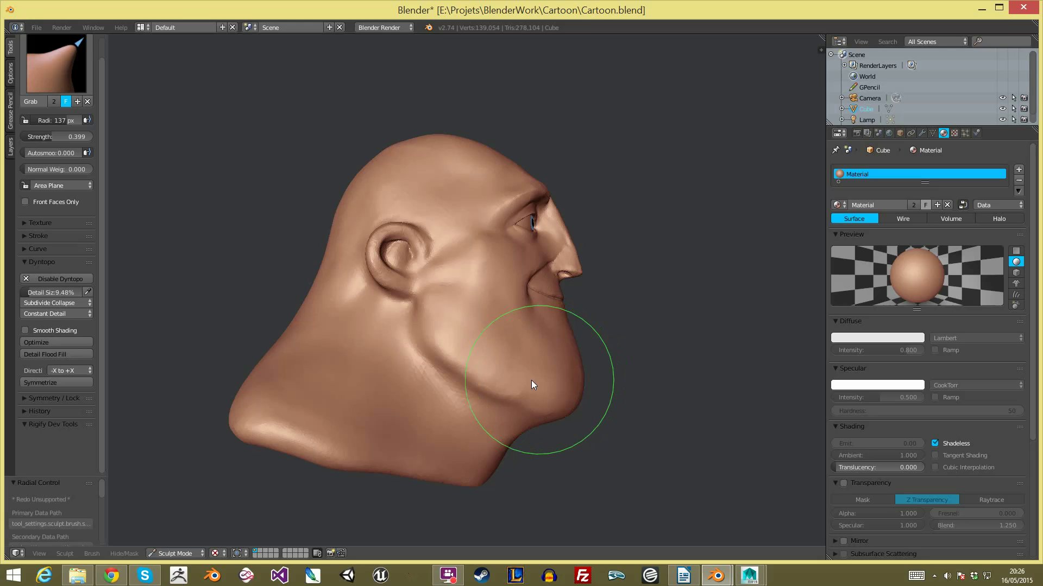
pyautogui.moveTo(536, 380)
pyautogui.mouseDown(button='middle')
pyautogui.moveTo(559, 406)
pyautogui.moveTo(518, 436)
pyautogui.moveTo(421, 385)
pyautogui.moveTo(334, 384)
pyautogui.mouseUp(button='middle')
pyautogui.press('f')
pyautogui.click(327, 389)
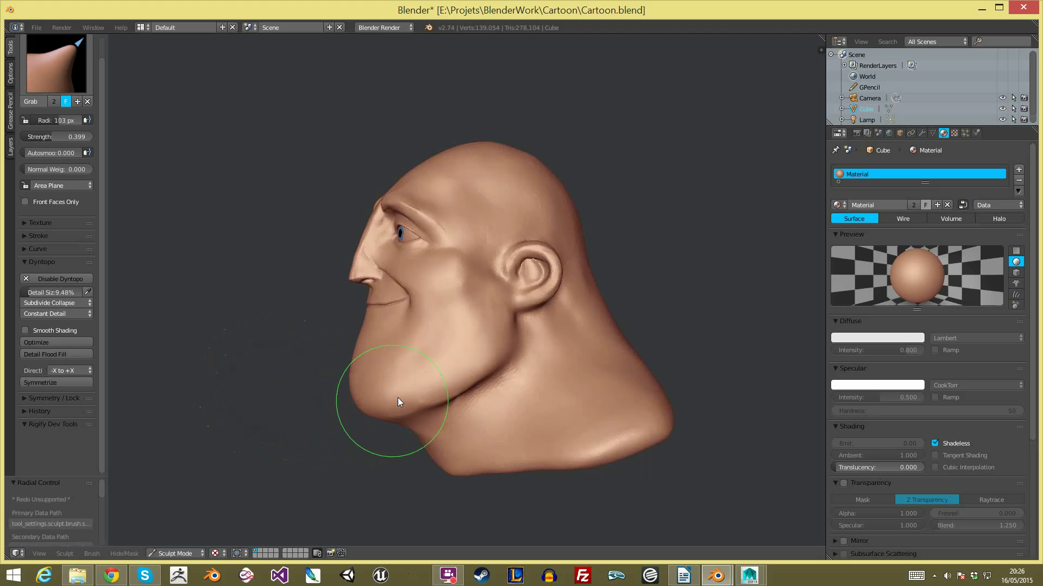
# Step: Adjust the side of the skull above the ear with the Grab brush at 160 px and 98 px radii
pyautogui.moveTo(402, 446); pyautogui.dragTo(631, 425, button='middle')
pyautogui.scroll(3, 581, 326)
pyautogui.moveTo(587, 341); pyautogui.dragTo(448, 278, button='middle')
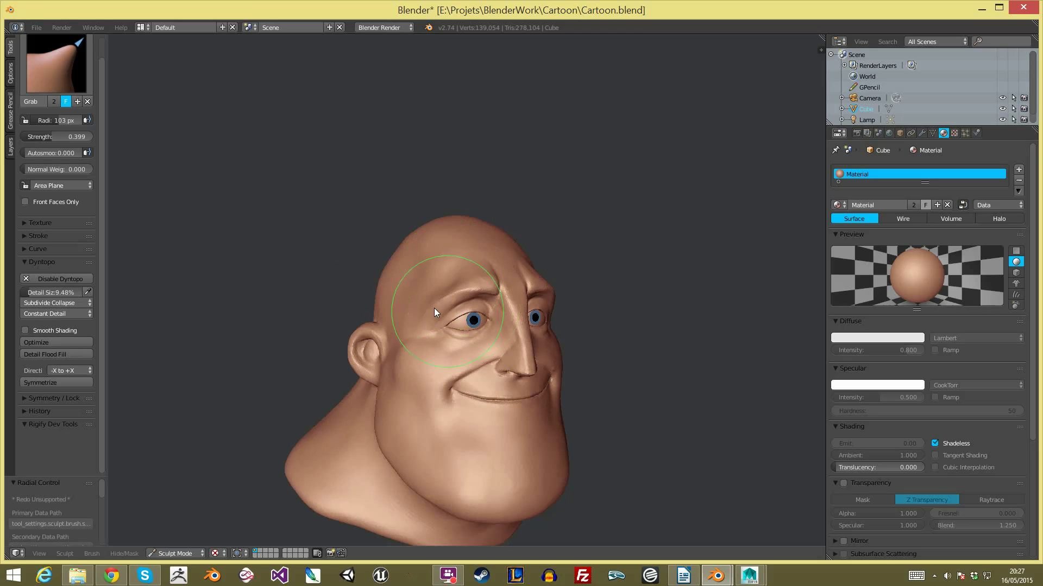
pyautogui.press('f')
pyautogui.click(457, 253)
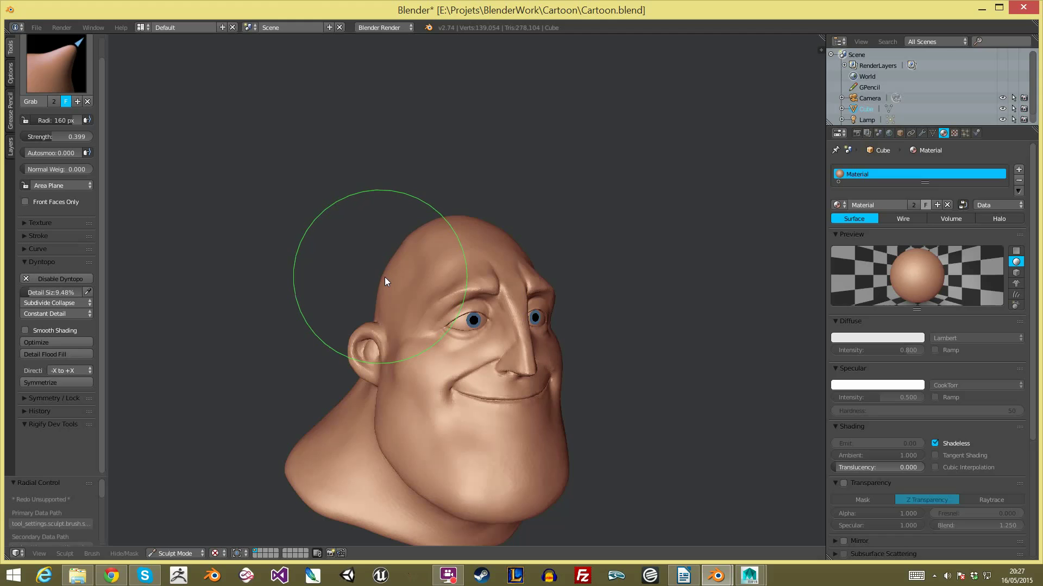
pyautogui.press('f')
pyautogui.click(352, 277)
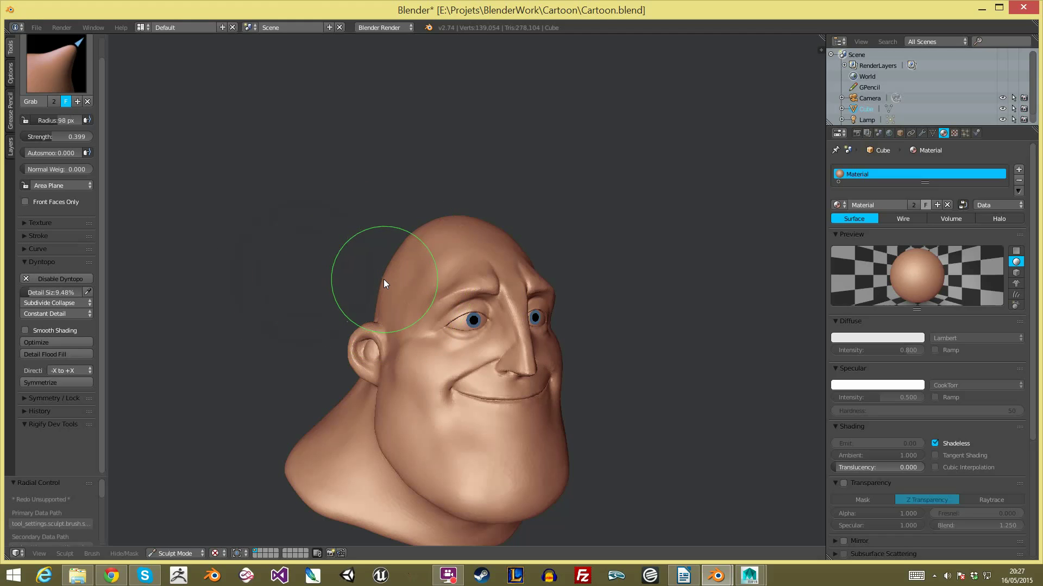
# Step: Check the head from behind and above and adjust the ear area with the Grab brush at a 68 px radius
pyautogui.moveTo(356, 300)
pyautogui.mouseDown(button='middle')
pyautogui.moveTo(474, 288)
pyautogui.moveTo(496, 299)
pyautogui.moveTo(480, 295)
pyautogui.mouseUp(button='middle')
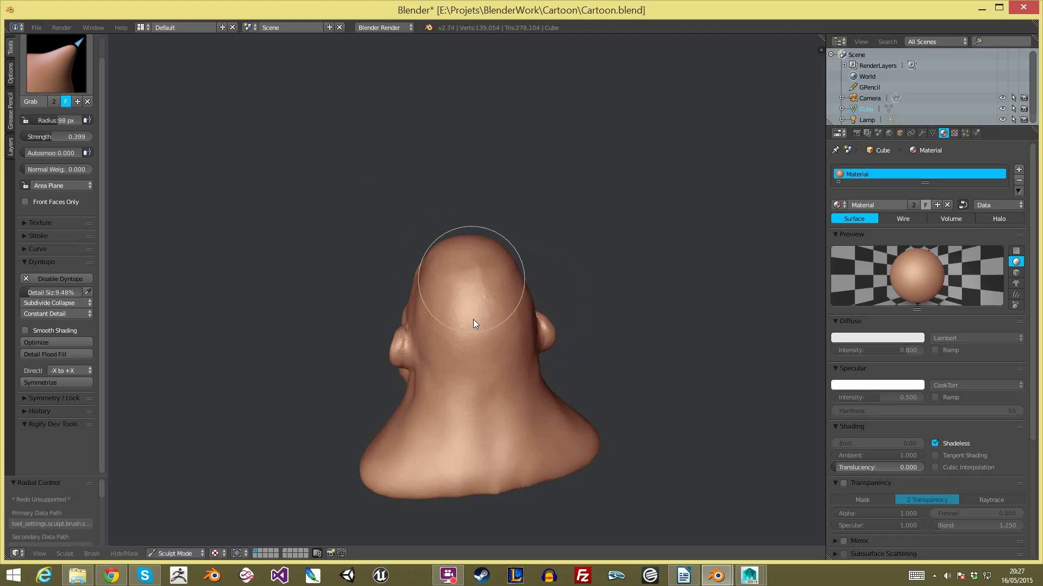
pyautogui.moveTo(468, 404)
pyautogui.mouseDown(button='middle')
pyautogui.moveTo(550, 434)
pyautogui.moveTo(807, 467)
pyautogui.moveTo(789, 472)
pyautogui.moveTo(507, 380)
pyautogui.moveTo(396, 303)
pyautogui.mouseUp(button='middle')
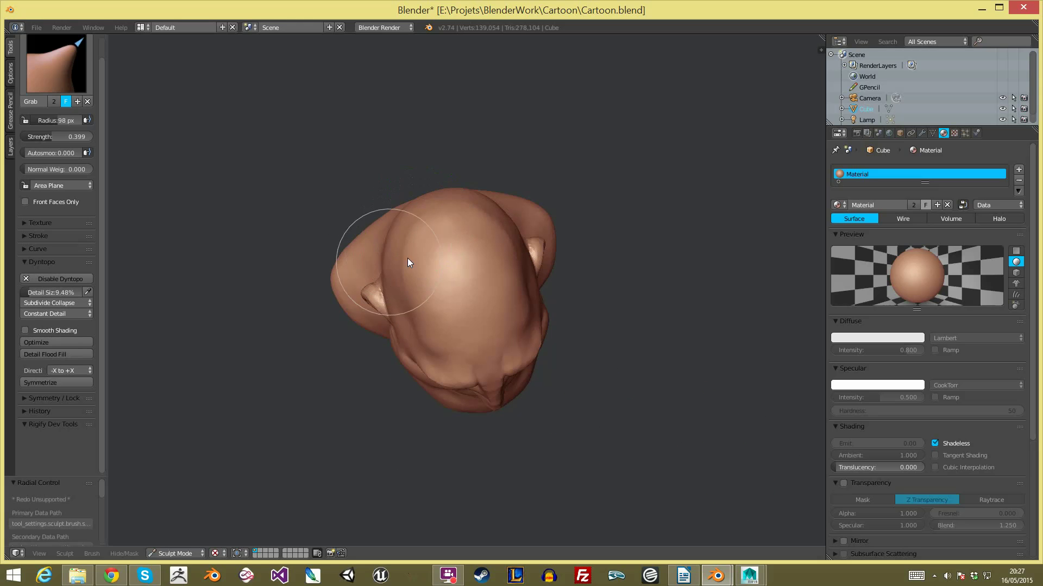
pyautogui.scroll(4, 458, 308)
pyautogui.press('f')
pyautogui.click(333, 284)
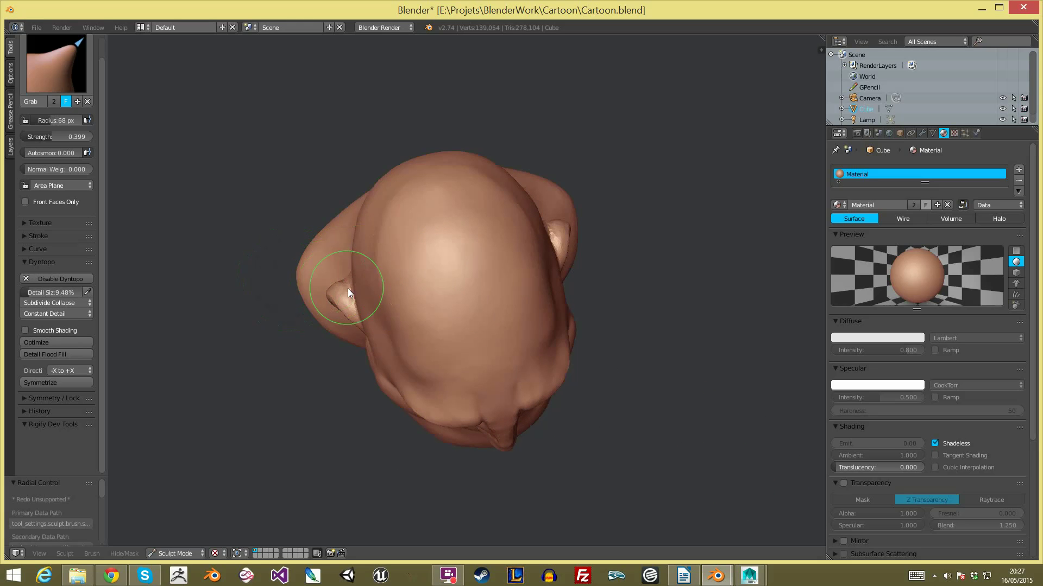
pyautogui.moveTo(372, 315)
pyautogui.mouseDown(button='middle')
pyautogui.moveTo(389, 449)
pyautogui.moveTo(373, 331)
pyautogui.moveTo(376, 350)
pyautogui.mouseUp(button='middle')
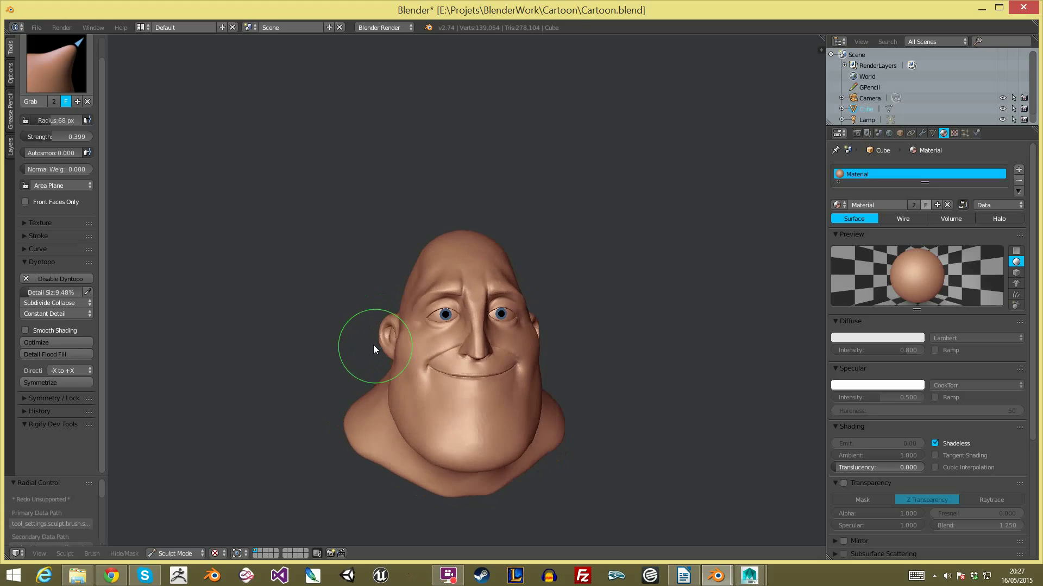
# Step: Refine the contour of the upper skull with the Grab brush, first at a 161 px radius and finally at 86 px
pyautogui.scroll(-2, 396, 390)
pyautogui.scroll(4, 558, 304)
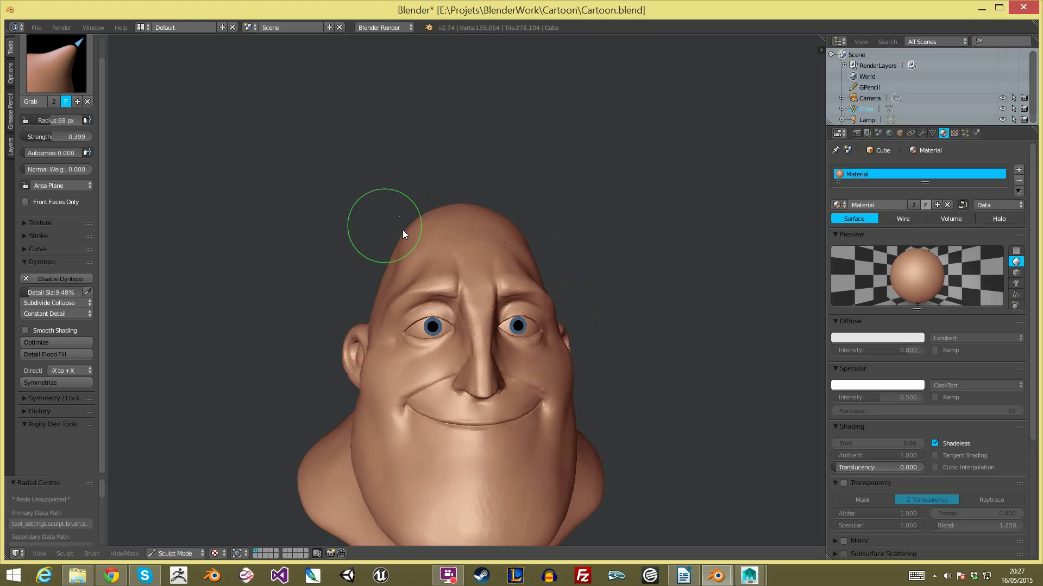
pyautogui.moveTo(385, 224); pyautogui.dragTo(377, 246, button='middle')
pyautogui.press('f')
pyautogui.click(431, 244)
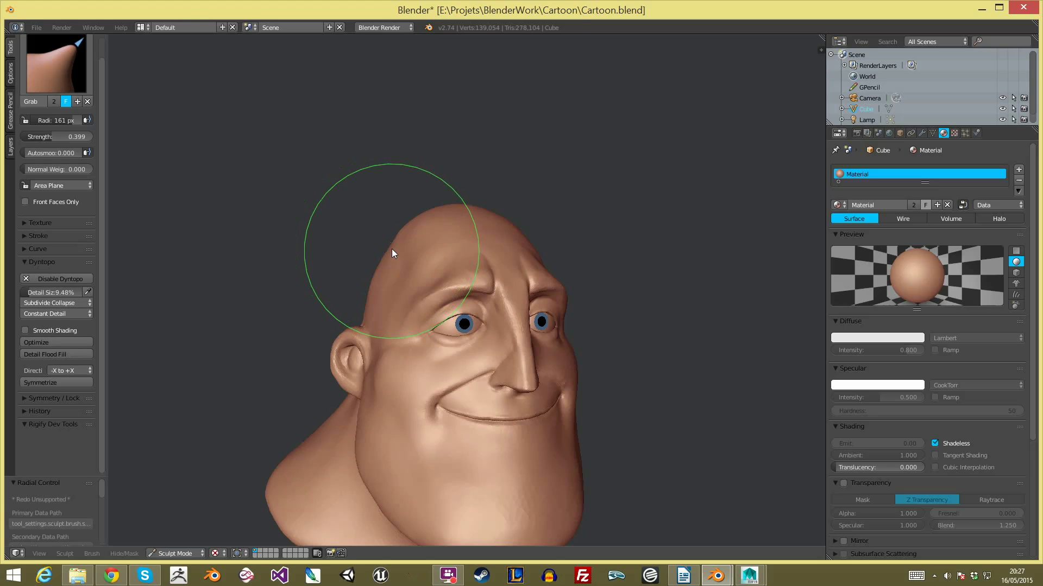
pyautogui.scroll(-4, 407, 304)
pyautogui.moveTo(407, 329)
pyautogui.mouseDown(button='middle')
pyautogui.moveTo(374, 327)
pyautogui.moveTo(412, 300)
pyautogui.mouseUp(button='middle')
pyautogui.scroll(4, 405, 231)
pyautogui.moveTo(433, 243)
pyautogui.mouseDown(button='middle')
pyautogui.moveTo(386, 265)
pyautogui.moveTo(402, 254)
pyautogui.mouseUp(button='middle')
pyautogui.press('f')
pyautogui.click(387, 257)
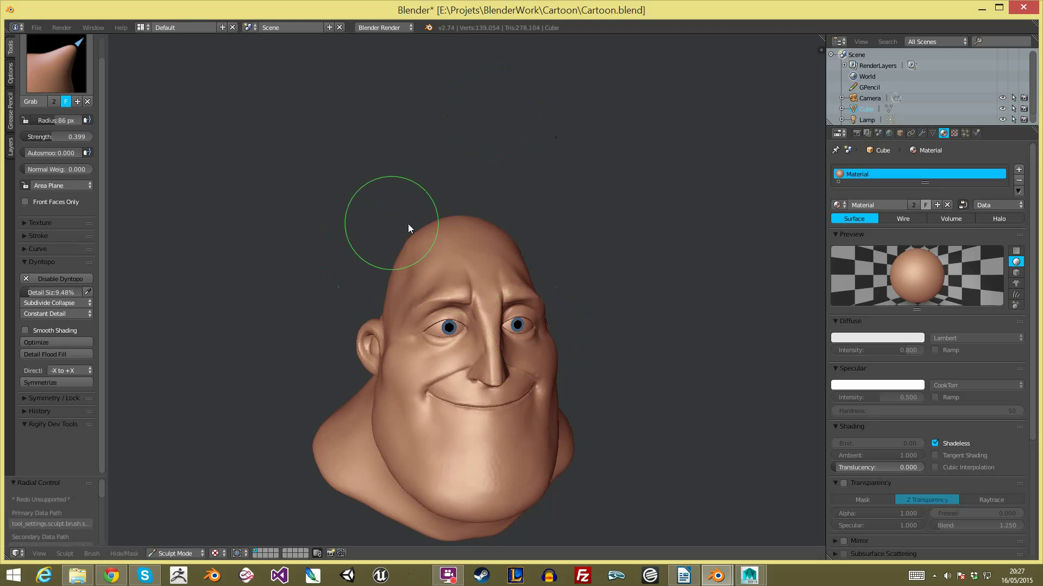
# Step: Build up and even out the skull above and behind the ear with the Clay Strips brush at a radius of about 48 px
pyautogui.moveTo(382, 251)
pyautogui.mouseDown(button='middle')
pyautogui.moveTo(580, 233)
pyautogui.moveTo(477, 260)
pyautogui.moveTo(610, 228)
pyautogui.mouseUp(button='middle')
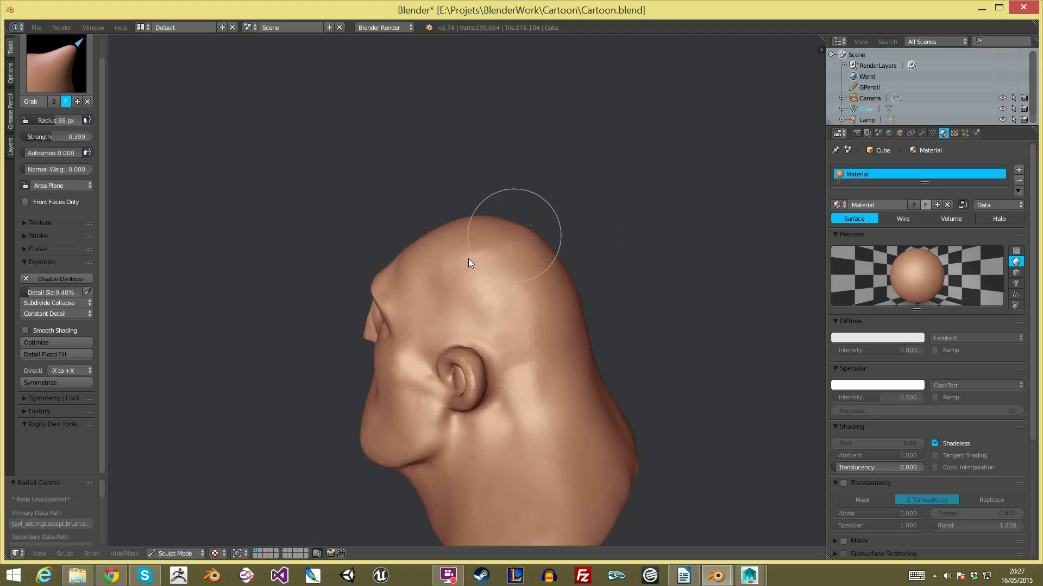
pyautogui.click(48, 79)
pyautogui.click(101, 129)
pyautogui.click(60, 76)
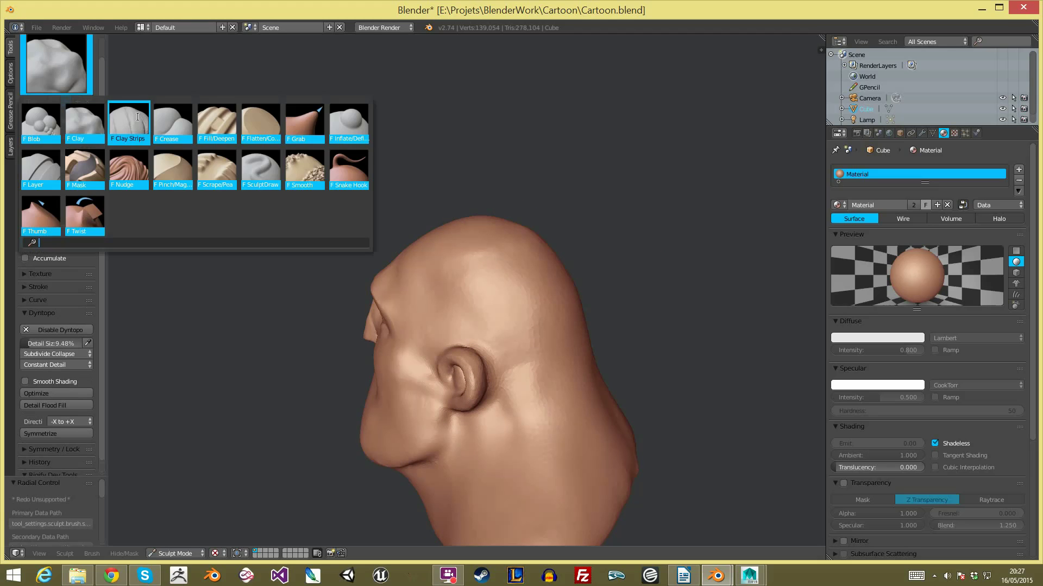
pyautogui.click(128, 125)
pyautogui.moveTo(515, 257); pyautogui.dragTo(564, 245, button='middle')
pyautogui.moveTo(523, 234)
pyautogui.mouseDown()
pyautogui.moveTo(488, 259)
pyautogui.moveTo(496, 269)
pyautogui.mouseUp()
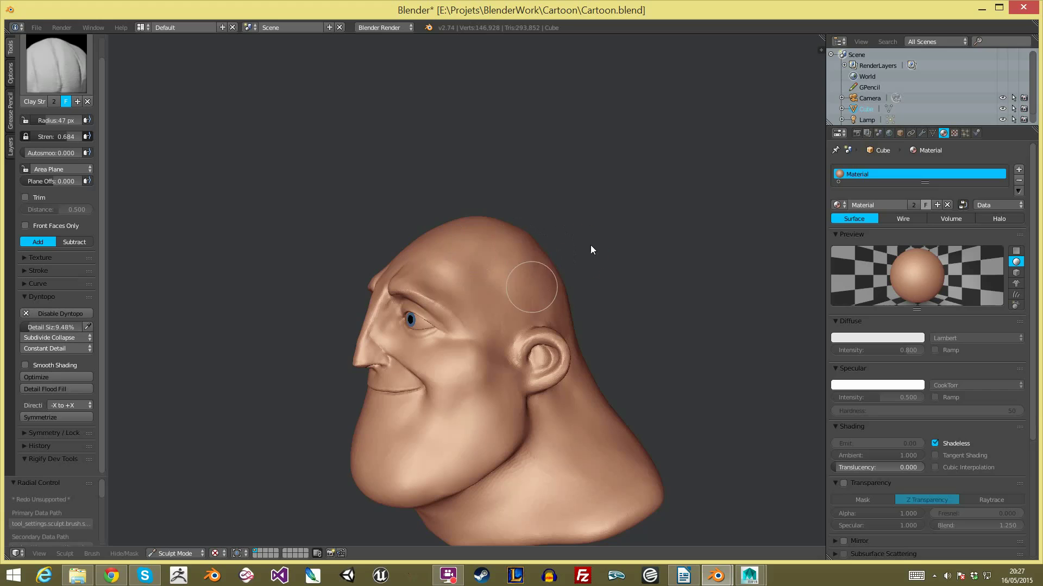
pyautogui.moveTo(558, 262); pyautogui.dragTo(491, 276, button='middle')
pyautogui.moveTo(477, 264)
pyautogui.mouseDown()
pyautogui.moveTo(492, 243)
pyautogui.moveTo(461, 283)
pyautogui.moveTo(502, 291)
pyautogui.mouseUp()
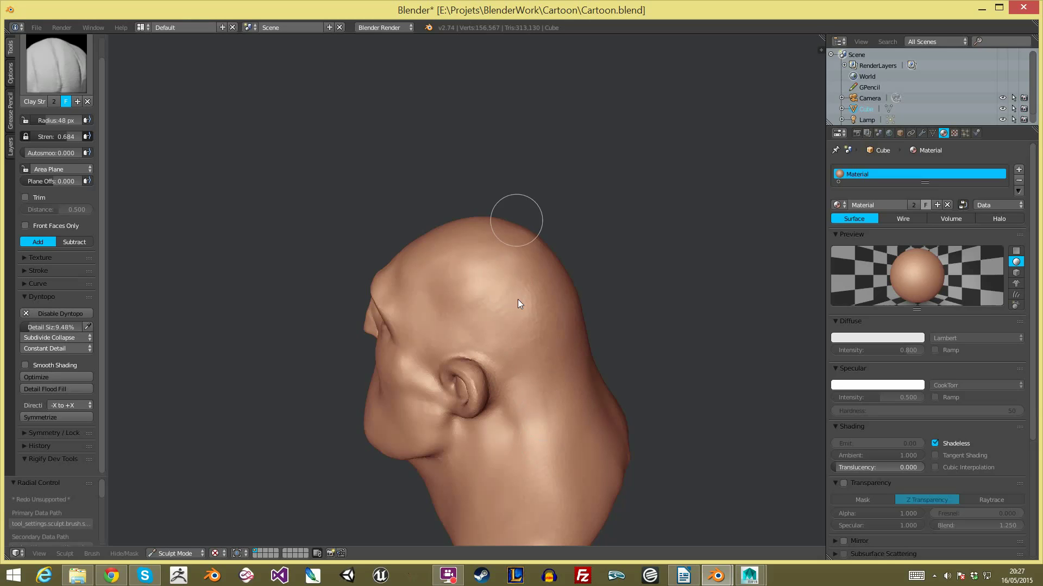
# Step: Adjust the temple and skull outline above the ear with the Grab brush at a 110 px radius
pyautogui.moveTo(483, 261); pyautogui.dragTo(653, 218, button='middle')
pyautogui.scroll(2, 653, 218)
pyautogui.scroll(2, 576, 232)
pyautogui.scroll(-2, 543, 249)
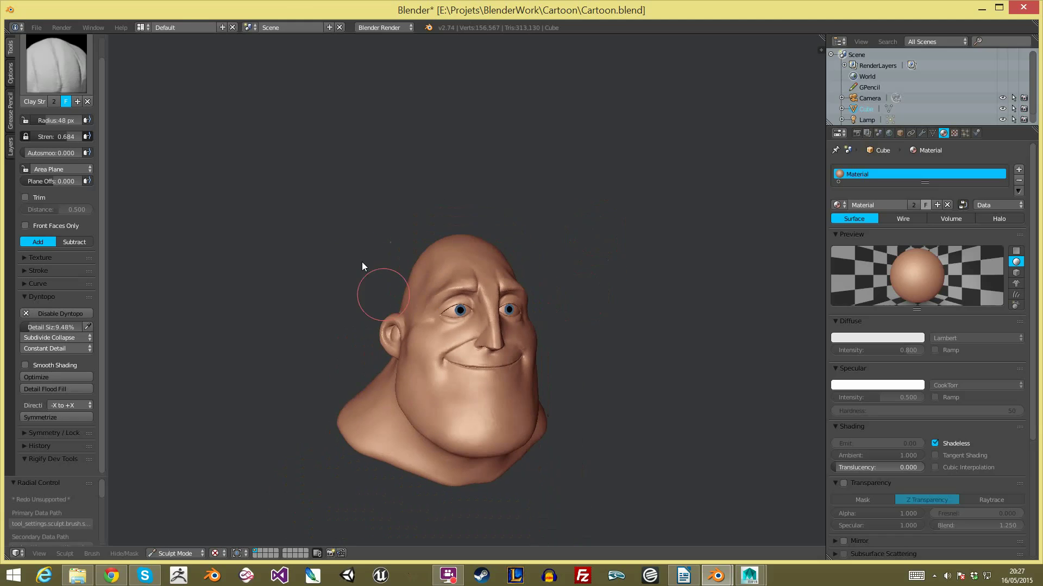
pyautogui.press('g')
pyautogui.press('f')
pyautogui.click(413, 268)
pyautogui.scroll(1, 380, 231)
pyautogui.moveTo(358, 246); pyautogui.dragTo(461, 272, button='middle')
pyautogui.scroll(4, 467, 271)
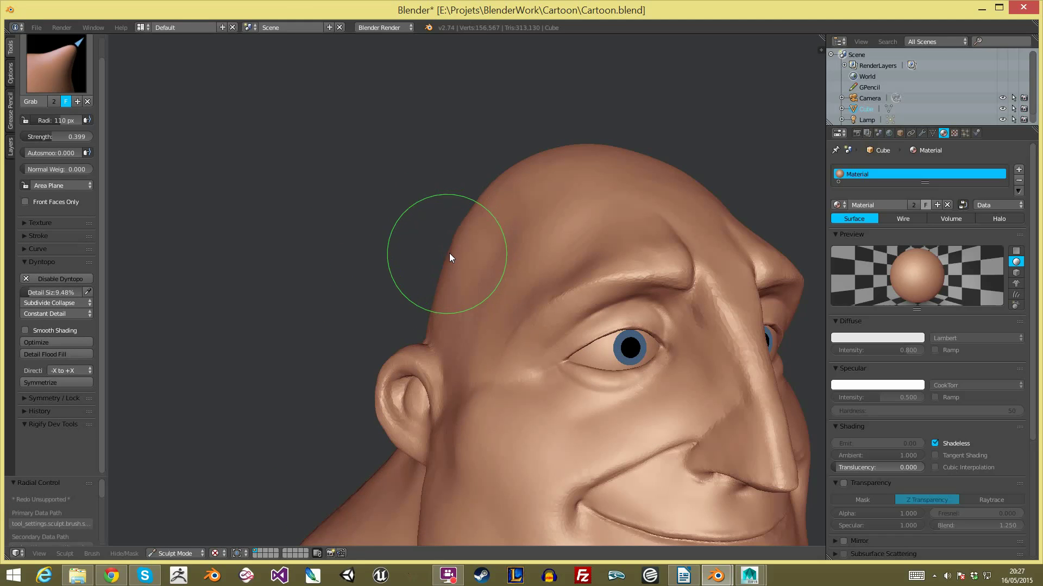
pyautogui.scroll(-4, 488, 343)
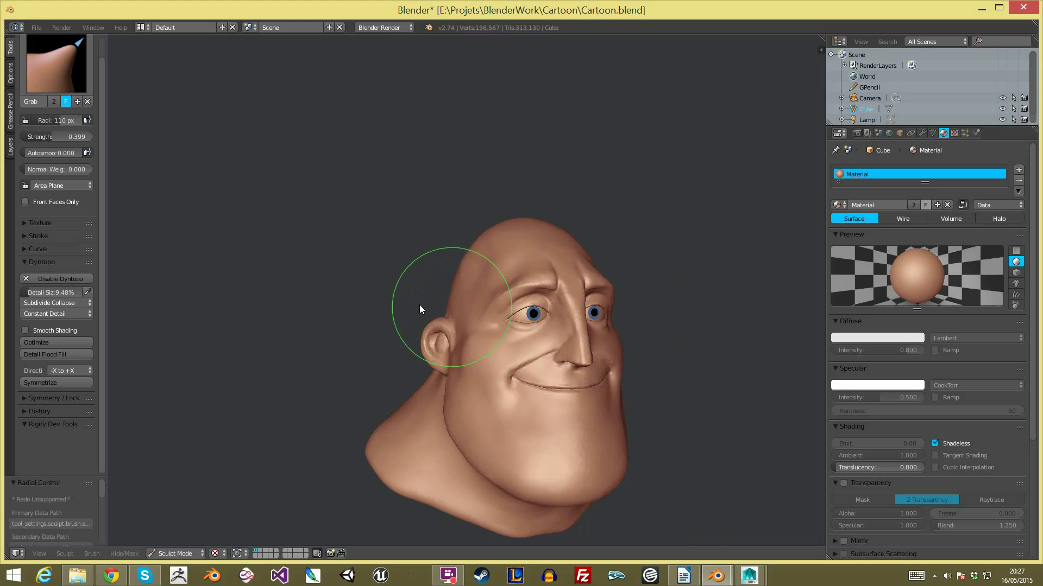
# Step: Adjust the skull outline above the ear with the Grab brush, trying radii of 144 px and 96 px, and smooth it
pyautogui.press('KP_1')
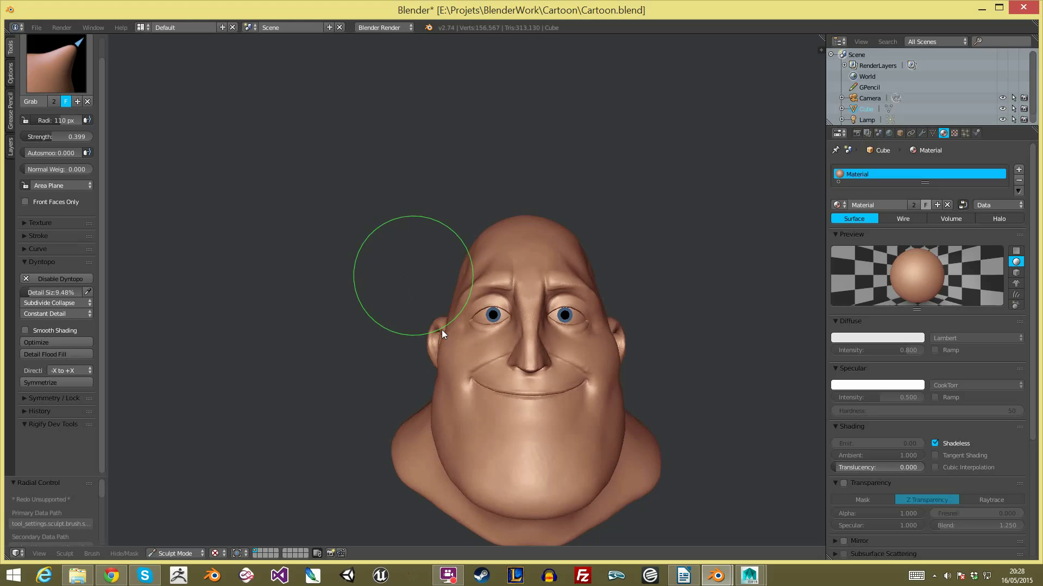
pyautogui.press('f')
pyautogui.click(473, 345)
pyautogui.moveTo(435, 344); pyautogui.dragTo(441, 345, button='middle')
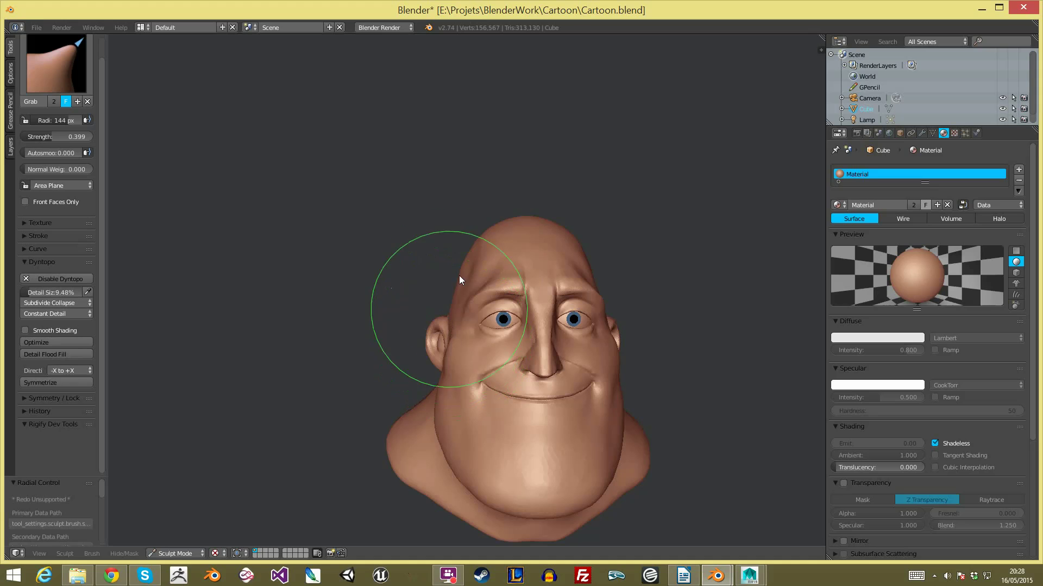
pyautogui.press('f')
pyautogui.click(417, 277)
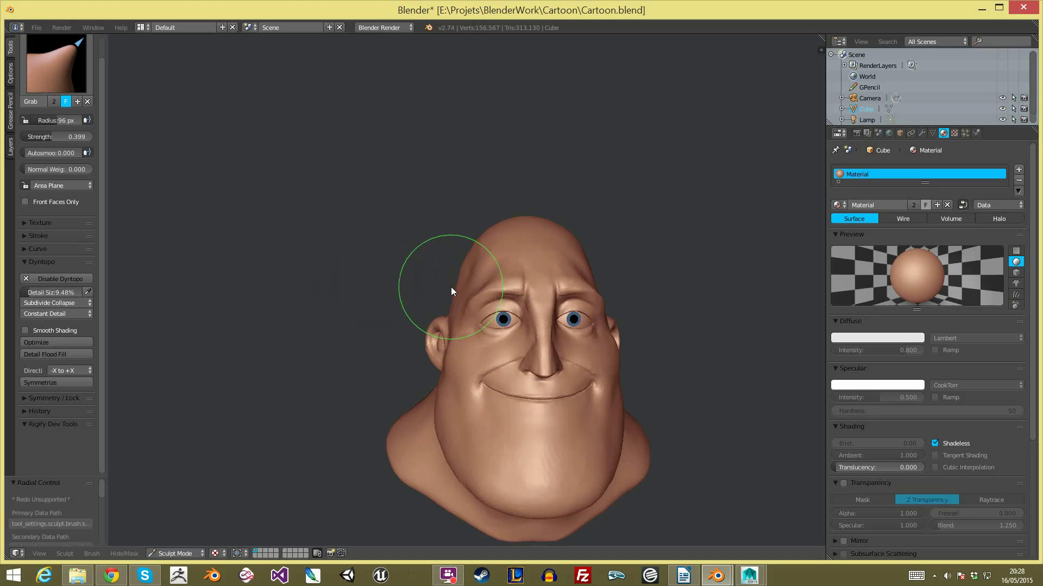
pyautogui.press('f')
pyautogui.click(455, 284)
pyautogui.moveTo(453, 286); pyautogui.dragTo(445, 304)
pyautogui.keyDown('shift'); pyautogui.moveTo(459, 261); pyautogui.dragTo(467, 248); pyautogui.keyUp('shift')
# Step: Refine the back and side contour of the skull with the Grab brush, reducing the radius from 161 px to 77 px, and smooth the surface
pyautogui.moveTo(467, 249)
pyautogui.mouseDown(button='middle')
pyautogui.moveTo(591, 296)
pyautogui.moveTo(625, 293)
pyautogui.mouseUp(button='middle')
pyautogui.press('f')
pyautogui.click(524, 267)
pyautogui.moveTo(483, 277); pyautogui.dragTo(543, 296, button='middle')
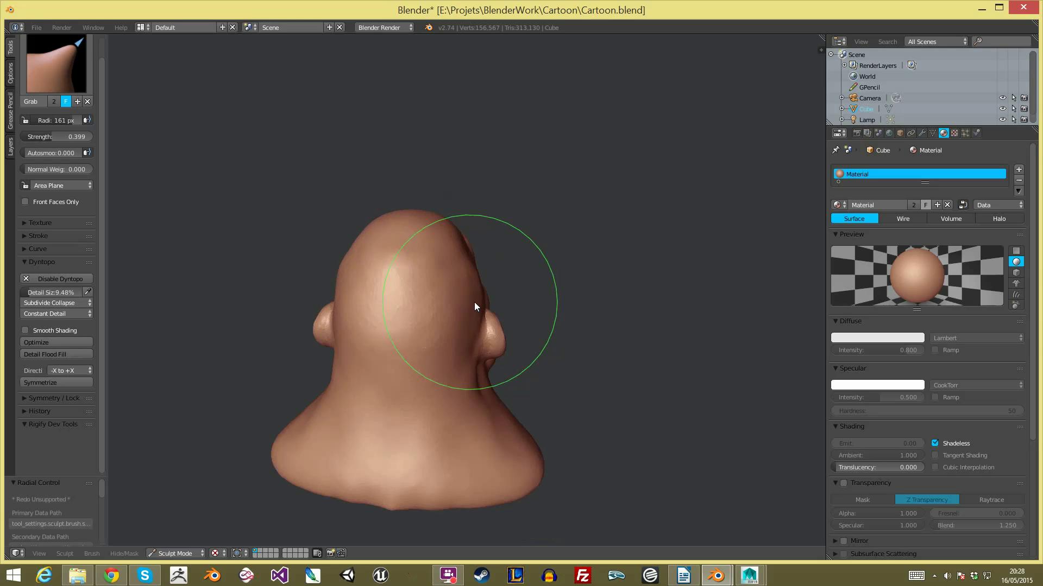
pyautogui.press('f')
pyautogui.click(454, 249)
pyautogui.moveTo(463, 245)
pyautogui.mouseDown(button='middle')
pyautogui.moveTo(467, 289)
pyautogui.moveTo(457, 290)
pyautogui.mouseUp(button='middle')
pyautogui.press('f')
pyautogui.click(341, 293)
pyautogui.moveTo(340, 292); pyautogui.dragTo(337, 292)
pyautogui.moveTo(336, 332)
pyautogui.mouseDown(button='middle')
pyautogui.moveTo(414, 302)
pyautogui.moveTo(402, 312)
pyautogui.moveTo(451, 389)
pyautogui.moveTo(600, 313)
pyautogui.moveTo(589, 305)
pyautogui.mouseUp(button='middle')
pyautogui.scroll(4, 543, 271)
pyautogui.moveTo(519, 288)
pyautogui.keyDown('shift'); pyautogui.mouseDown()
pyautogui.moveTo(519, 310)
pyautogui.moveTo(576, 333)
pyautogui.moveTo(601, 287)
pyautogui.moveTo(556, 232)
pyautogui.moveTo(591, 307)
pyautogui.moveTo(565, 357)
pyautogui.moveTo(598, 263)
pyautogui.mouseUp(); pyautogui.keyUp('shift')
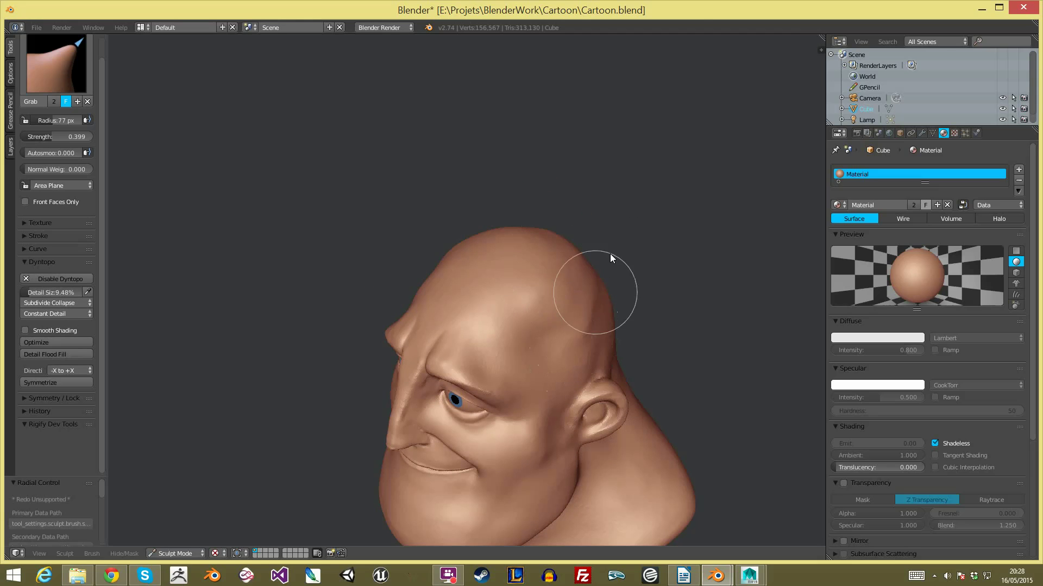
# Step: Switch to the Clay Strips brush and inspect the mesh density around the ear and temple in wireframe display
pyautogui.scroll(-5, 619, 355)
pyautogui.moveTo(627, 350); pyautogui.dragTo(731, 302, button='middle')
pyautogui.scroll(3, 641, 269)
pyautogui.moveTo(549, 257)
pyautogui.mouseDown(button='middle')
pyautogui.moveTo(484, 288)
pyautogui.moveTo(474, 272)
pyautogui.mouseUp(button='middle')
pyautogui.scroll(4, 401, 207)
pyautogui.click(80, 87)
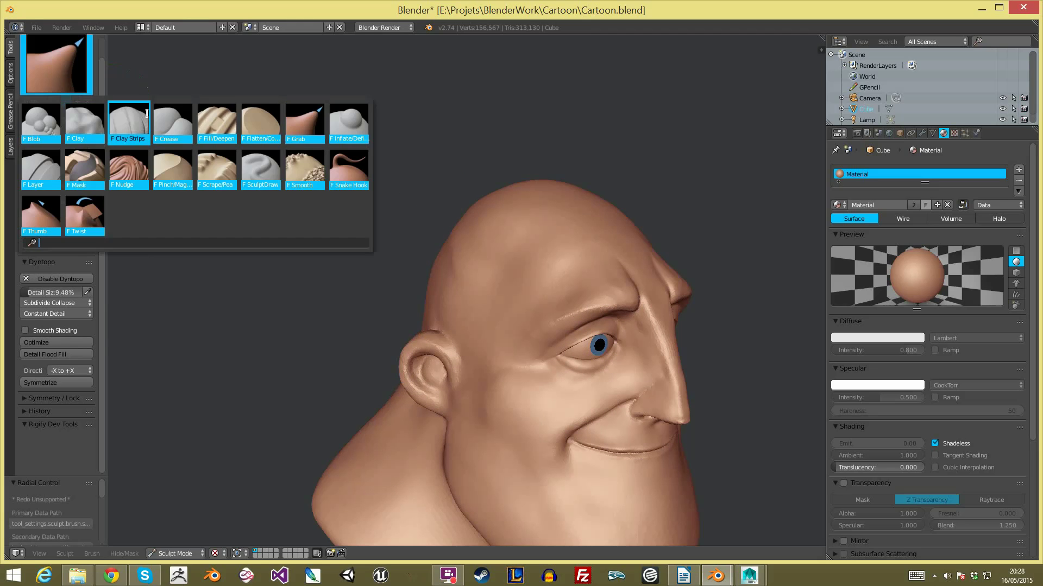
pyautogui.click(122, 120)
pyautogui.press('e')
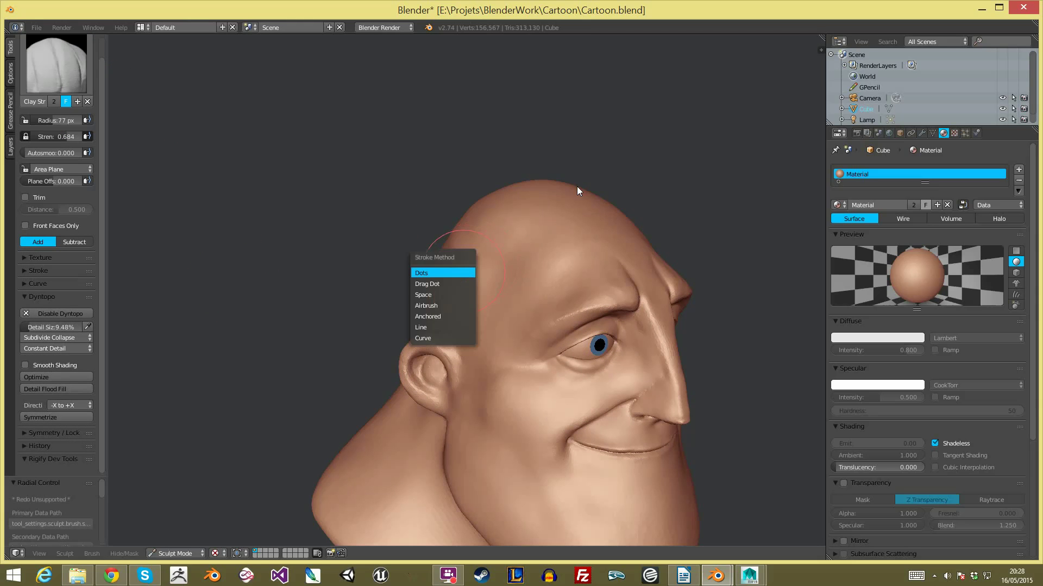
pyautogui.press('z')
pyautogui.moveTo(451, 272)
pyautogui.mouseDown(button='middle')
pyautogui.moveTo(485, 268)
pyautogui.moveTo(451, 252)
pyautogui.mouseUp(button='middle')
pyautogui.scroll(2, 434, 266)
pyautogui.moveTo(420, 283)
pyautogui.mouseDown(button='middle')
pyautogui.moveTo(451, 292)
pyautogui.moveTo(427, 297)
pyautogui.mouseUp(button='middle')
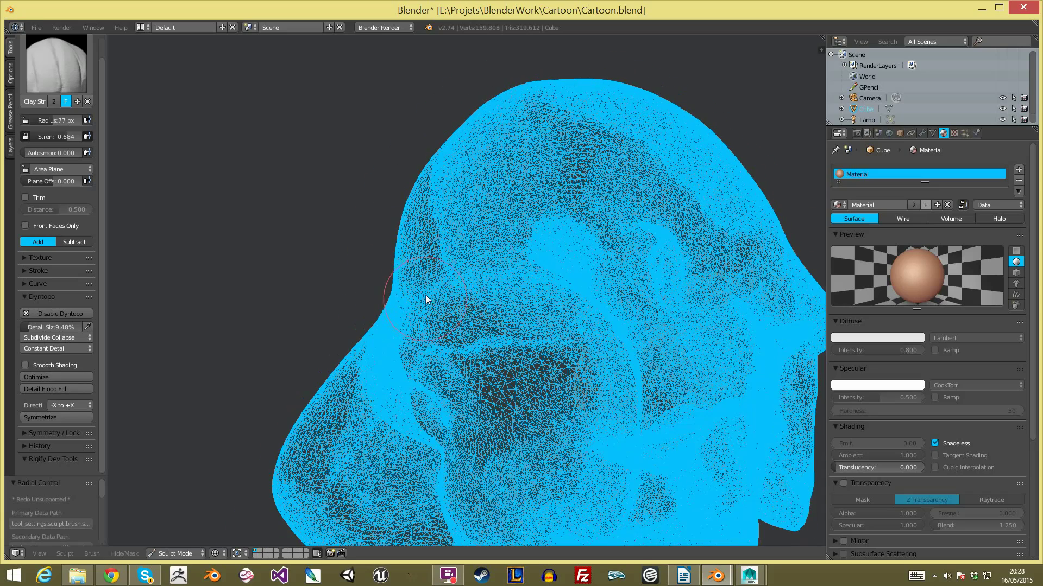
pyautogui.press('z')
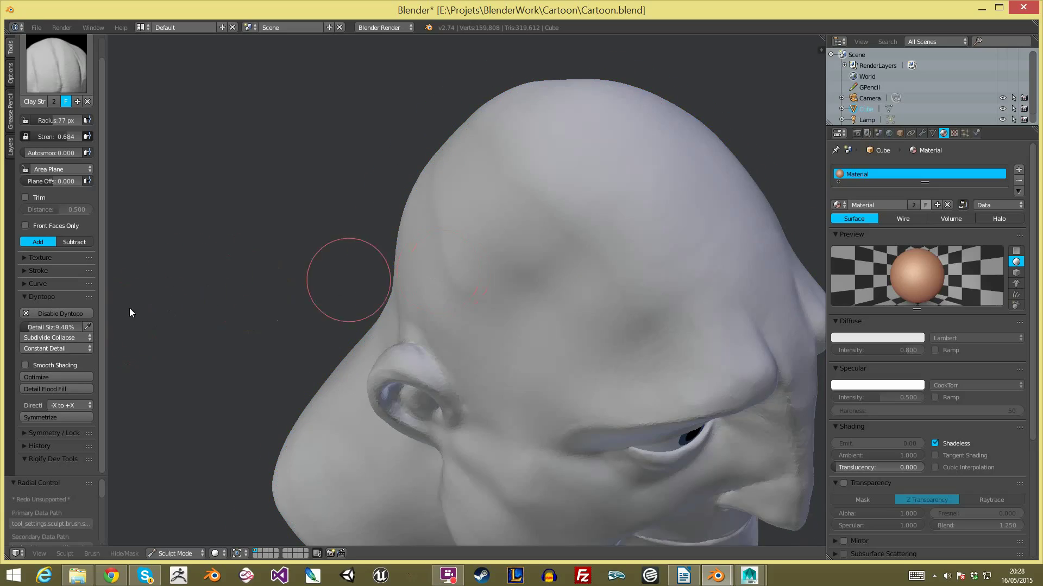
# Step: Sample the Dyntopo detail size from the skull at 24.41%, restore textured shading and rework the area above the ear with Clay Strips
pyautogui.click(88, 327)
pyautogui.click(416, 267)
pyautogui.hotkey('alt', 'z')
pyautogui.moveTo(454, 262)
pyautogui.mouseDown()
pyautogui.moveTo(432, 223)
pyautogui.moveTo(442, 218)
pyautogui.moveTo(440, 229)
pyautogui.moveTo(428, 178)
pyautogui.moveTo(423, 236)
pyautogui.mouseUp()
pyautogui.moveTo(424, 237); pyautogui.dragTo(434, 265, button='middle')
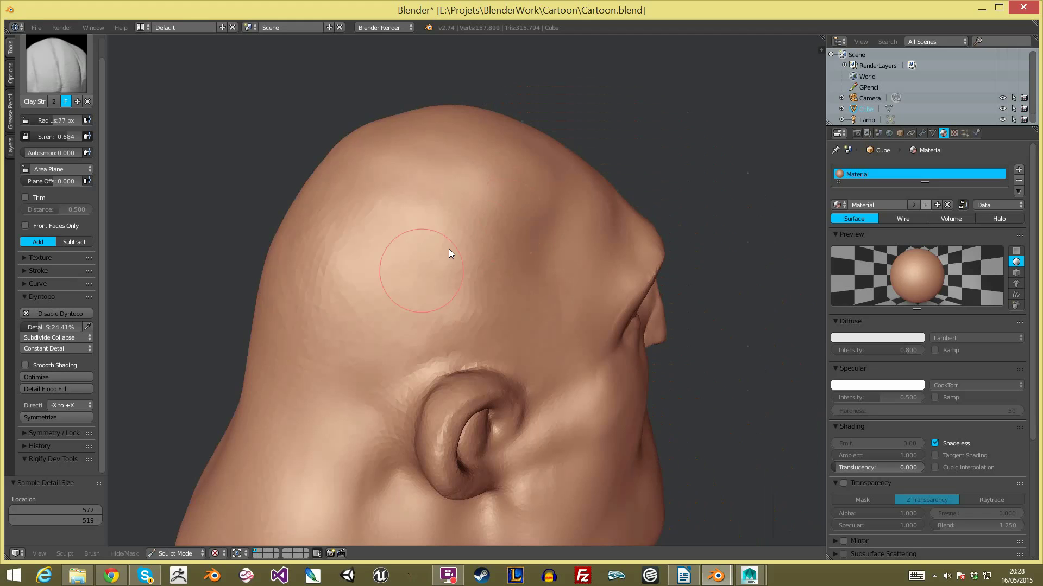
pyautogui.moveTo(466, 303)
pyautogui.mouseDown()
pyautogui.moveTo(465, 312)
pyautogui.moveTo(429, 283)
pyautogui.moveTo(498, 310)
pyautogui.moveTo(494, 325)
pyautogui.mouseUp()
# Step: Smooth the side of the skull from above the ear to the temple with a 77 px brush radius
pyautogui.scroll(-5, 554, 270)
pyautogui.moveTo(554, 271); pyautogui.dragTo(508, 232, button='middle')
pyautogui.moveTo(415, 226); pyautogui.dragTo(513, 230, button='middle')
pyautogui.moveTo(391, 239)
pyautogui.mouseDown()
pyautogui.moveTo(366, 236)
pyautogui.moveTo(359, 221)
pyautogui.moveTo(448, 220)
pyautogui.mouseUp()
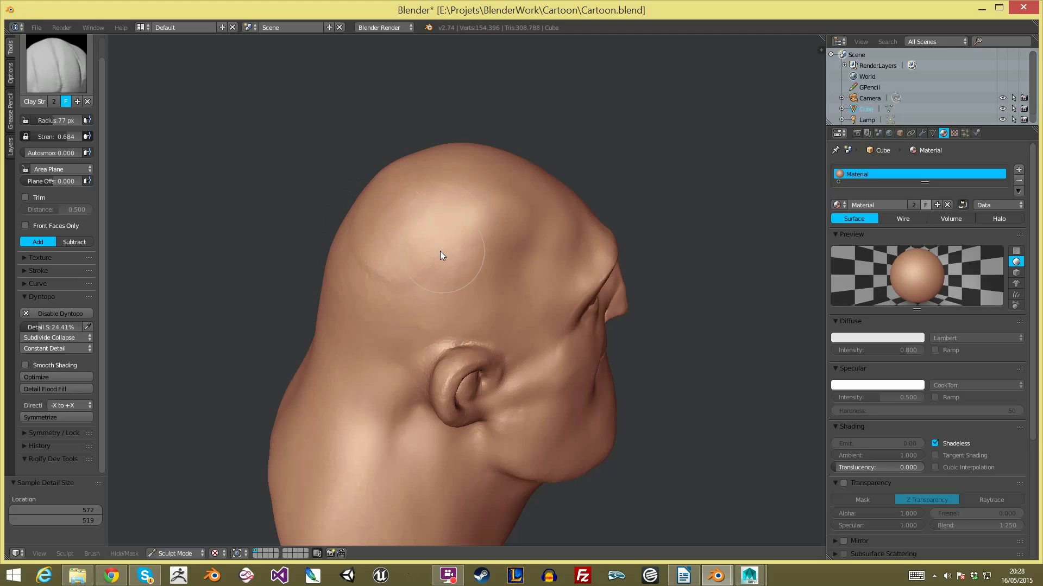
pyautogui.moveTo(433, 231); pyautogui.dragTo(510, 227, button='middle')
pyautogui.moveTo(533, 247)
pyautogui.mouseDown()
pyautogui.moveTo(481, 229)
pyautogui.moveTo(498, 204)
pyautogui.moveTo(491, 216)
pyautogui.moveTo(464, 210)
pyautogui.moveTo(491, 221)
pyautogui.moveTo(457, 251)
pyautogui.moveTo(484, 270)
pyautogui.moveTo(447, 282)
pyautogui.moveTo(468, 200)
pyautogui.moveTo(500, 281)
pyautogui.mouseUp()
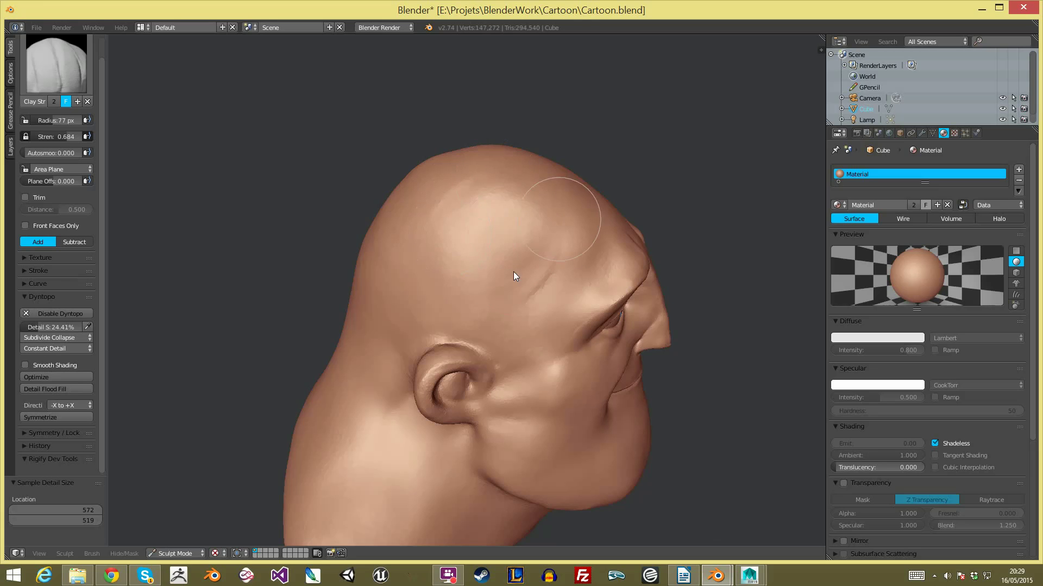
pyautogui.moveTo(500, 281); pyautogui.dragTo(470, 259, button='middle')
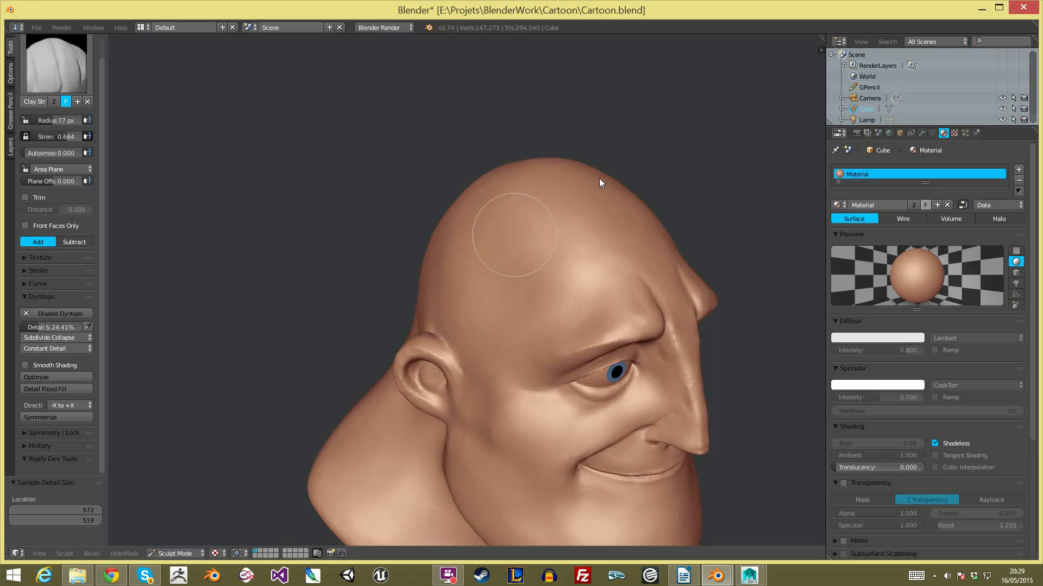
# Step: Check the skull from the three-quarter view and reduce the Clay Strips radius to 52 px for the temple
pyautogui.scroll(-6, 603, 217)
pyautogui.moveTo(622, 229); pyautogui.dragTo(591, 239, button='middle')
pyautogui.scroll(5, 488, 202)
pyautogui.moveTo(491, 197)
pyautogui.mouseDown(button='middle')
pyautogui.moveTo(512, 225)
pyautogui.moveTo(565, 233)
pyautogui.moveTo(515, 201)
pyautogui.moveTo(462, 258)
pyautogui.mouseUp(button='middle')
pyautogui.press('f')
pyautogui.click(452, 256)
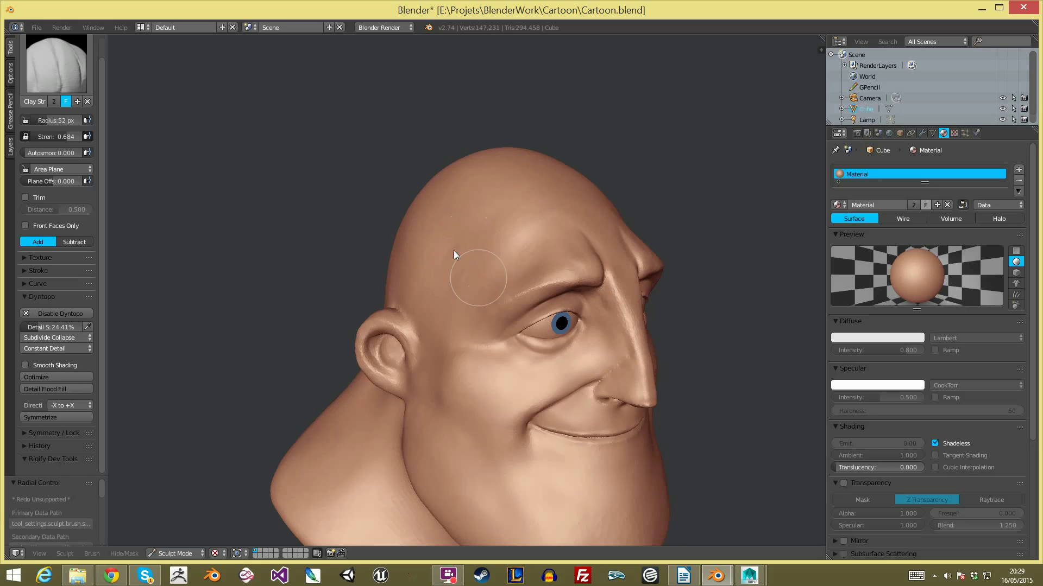
# Step: Define the forehead form above the eyebrow with the Crease brush at a 32 px radius, then reduce the radius to 26 px
pyautogui.moveTo(542, 224)
pyautogui.mouseDown(button='middle')
pyautogui.moveTo(598, 223)
pyautogui.moveTo(552, 274)
pyautogui.moveTo(547, 312)
pyautogui.moveTo(586, 263)
pyautogui.moveTo(571, 233)
pyautogui.mouseUp(button='middle')
pyautogui.hotkey('shift', 'c')
pyautogui.press('f')
pyautogui.click(554, 243)
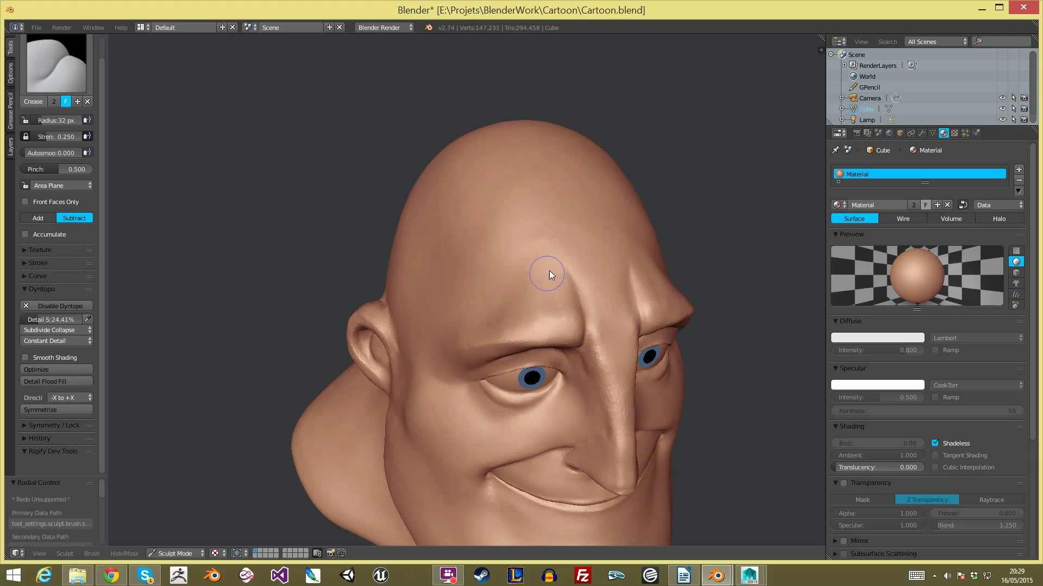
pyautogui.moveTo(516, 264); pyautogui.dragTo(562, 245)
pyautogui.moveTo(532, 272); pyautogui.dragTo(546, 202, button='middle')
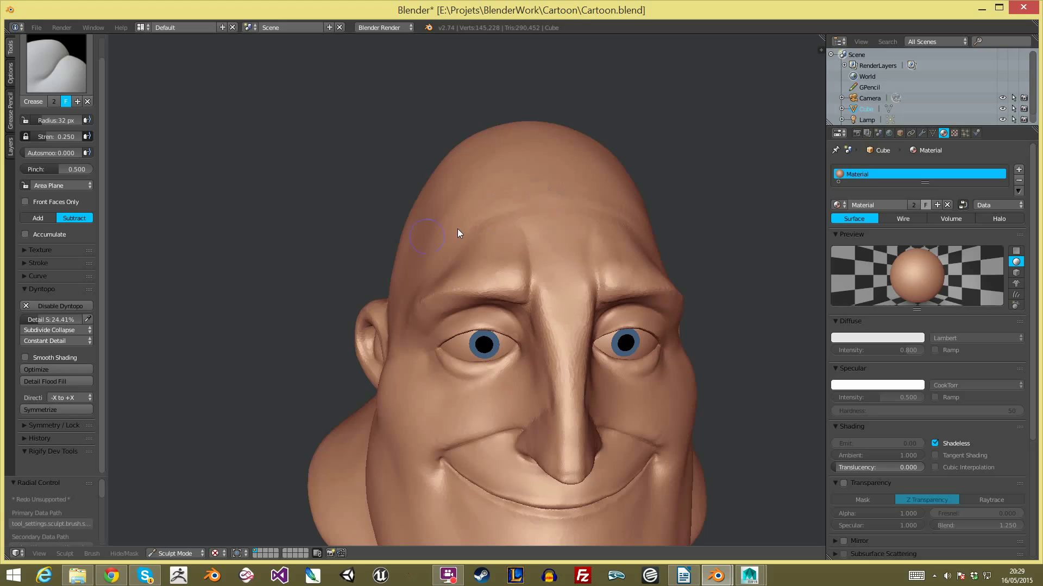
pyautogui.scroll(-5, 536, 269)
pyautogui.moveTo(635, 303); pyautogui.dragTo(631, 244, button='middle')
pyautogui.scroll(3, 621, 218)
pyautogui.moveTo(611, 185); pyautogui.dragTo(544, 251, button='middle')
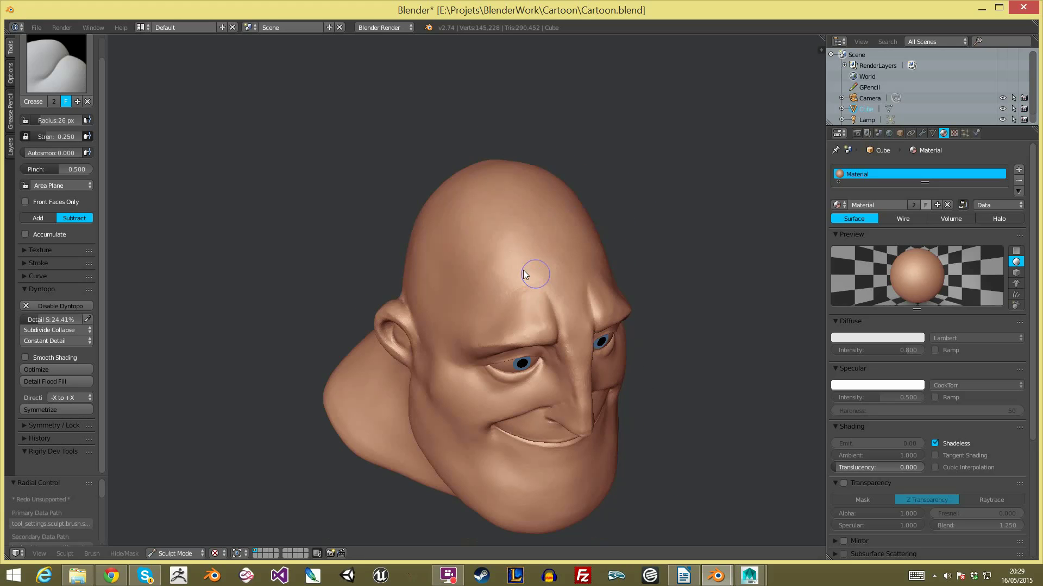
# Step: Build up and blend the forehead and upper temple with the Clay Strips brush at a 93 px radius
pyautogui.click(60, 65)
pyautogui.click(176, 136)
pyautogui.press('f')
pyautogui.click(541, 212)
pyautogui.moveTo(555, 215)
pyautogui.mouseDown()
pyautogui.moveTo(530, 243)
pyautogui.moveTo(460, 259)
pyautogui.moveTo(558, 239)
pyautogui.moveTo(548, 188)
pyautogui.moveTo(484, 239)
pyautogui.mouseUp()
pyautogui.scroll(-4, 536, 281)
pyautogui.moveTo(536, 282); pyautogui.dragTo(637, 227, button='middle')
pyautogui.scroll(3, 616, 187)
pyautogui.scroll(3, 610, 184)
pyautogui.moveTo(610, 185); pyautogui.dragTo(561, 195, button='middle')
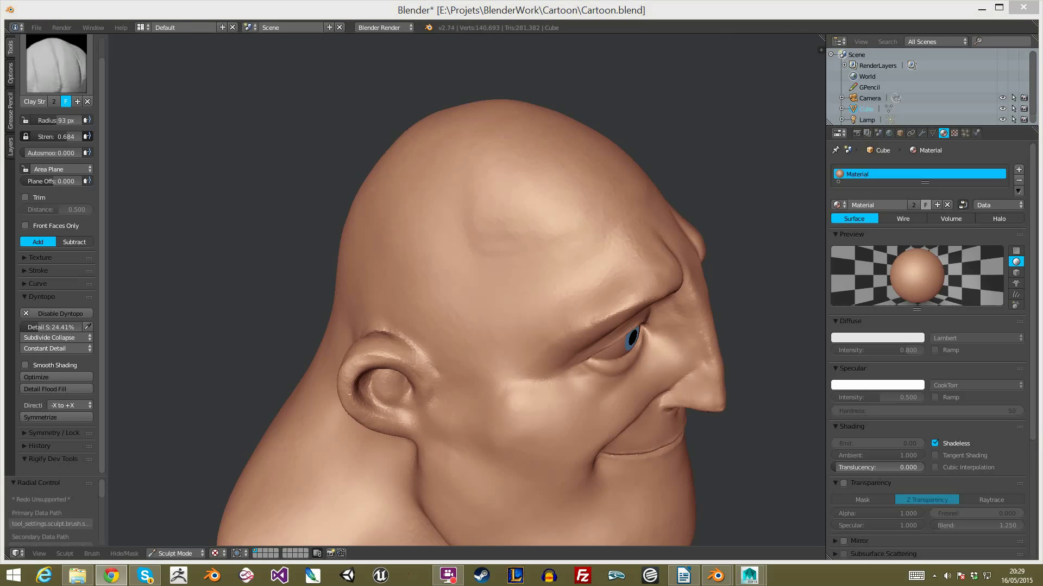
pyautogui.moveTo(617, 268)
pyautogui.mouseDown()
pyautogui.moveTo(429, 234)
pyautogui.moveTo(607, 217)
pyautogui.moveTo(478, 207)
pyautogui.moveTo(564, 198)
pyautogui.mouseUp()
# Step: Even out the side of the skull above the ear with the Clay Strips brush at a 77 px radius
pyautogui.scroll(-2, 466, 188)
pyautogui.moveTo(478, 202); pyautogui.dragTo(509, 228, button='middle')
pyautogui.press('f')
pyautogui.click(463, 239)
pyautogui.moveTo(519, 242)
pyautogui.mouseDown()
pyautogui.moveTo(487, 286)
pyautogui.moveTo(503, 249)
pyautogui.moveTo(449, 270)
pyautogui.moveTo(523, 260)
pyautogui.moveTo(425, 246)
pyautogui.mouseUp()
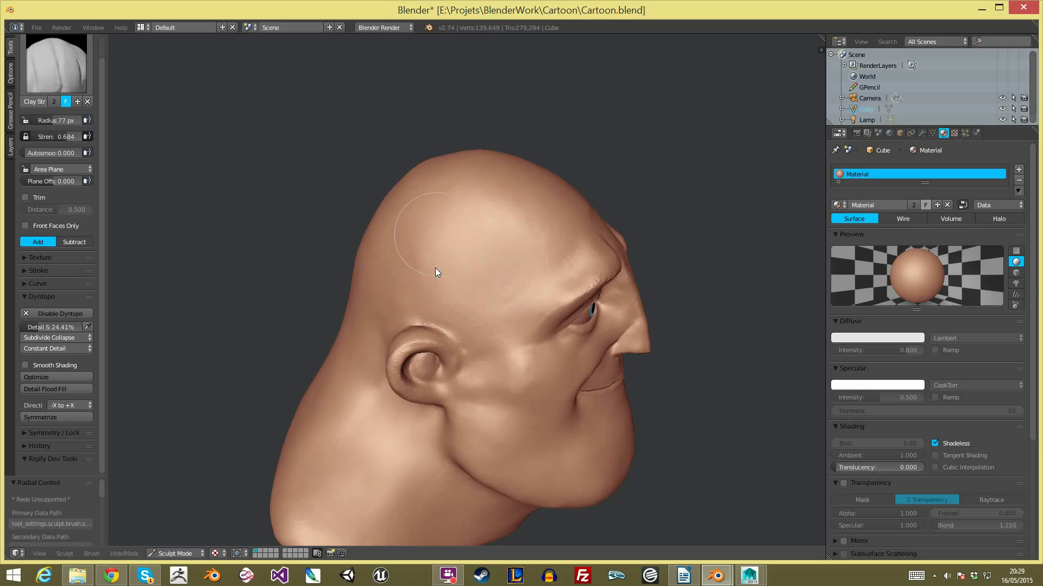
# Step: Save Cartoon.blend over the existing file and compare the head in front and side views
pyautogui.scroll(-5, 459, 265)
pyautogui.moveTo(567, 353)
pyautogui.mouseDown(button='middle')
pyautogui.moveTo(536, 330)
pyautogui.moveTo(576, 417)
pyautogui.moveTo(547, 372)
pyautogui.moveTo(605, 342)
pyautogui.mouseUp(button='middle')
pyautogui.scroll(5, 617, 257)
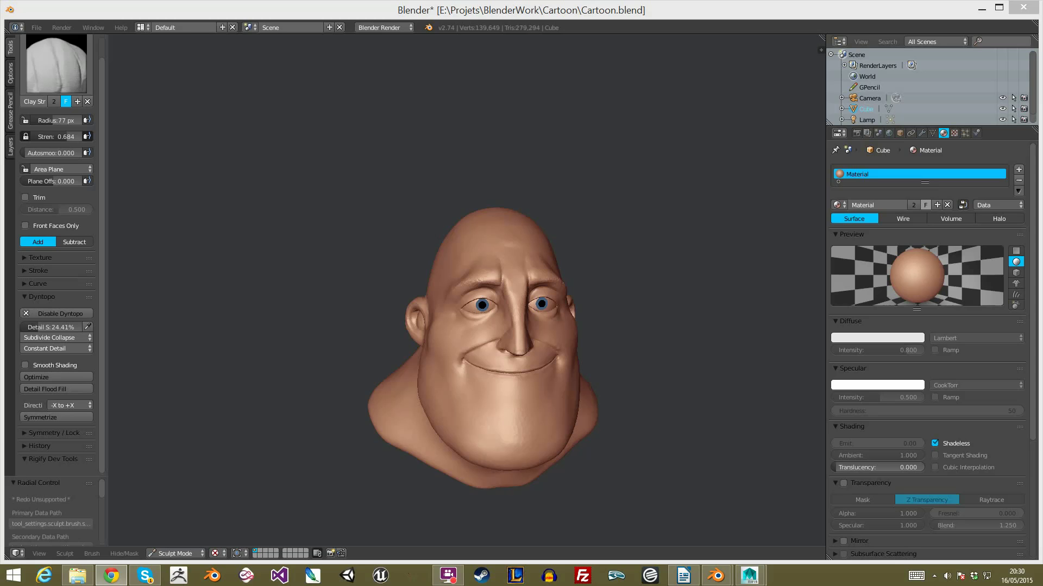
pyautogui.moveTo(698, 248)
pyautogui.mouseDown(button='middle')
pyautogui.moveTo(714, 305)
pyautogui.moveTo(605, 266)
pyautogui.moveTo(556, 335)
pyautogui.moveTo(673, 310)
pyautogui.moveTo(663, 254)
pyautogui.mouseUp(button='middle')
pyautogui.hotkey('ctrl', 's')
pyautogui.click(633, 259)
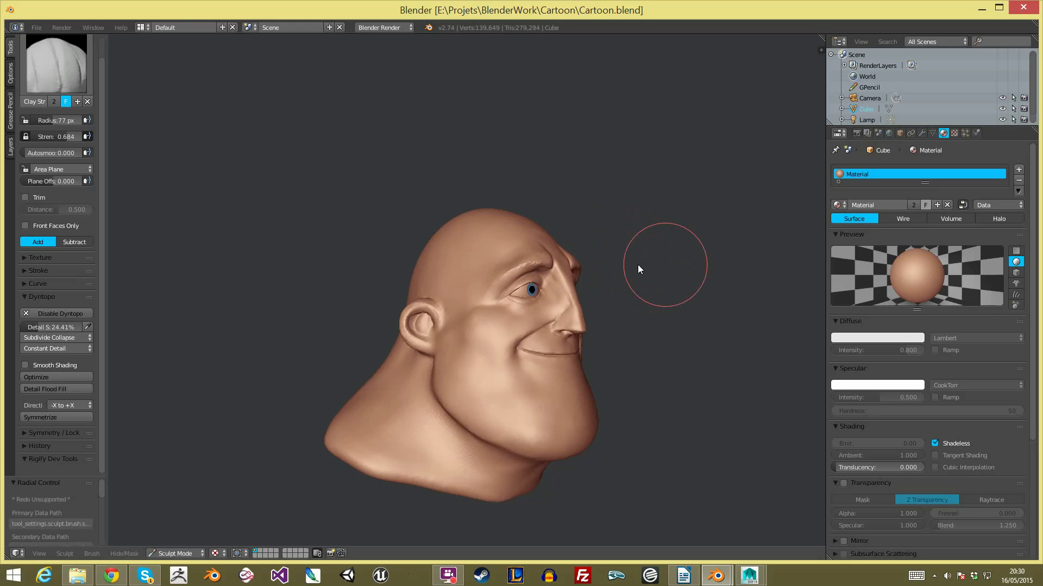
pyautogui.press('KP_1')
pyautogui.press('KP_3')
pyautogui.press('KP_1')
pyautogui.press('KP_3')
pyautogui.press('KP_1')
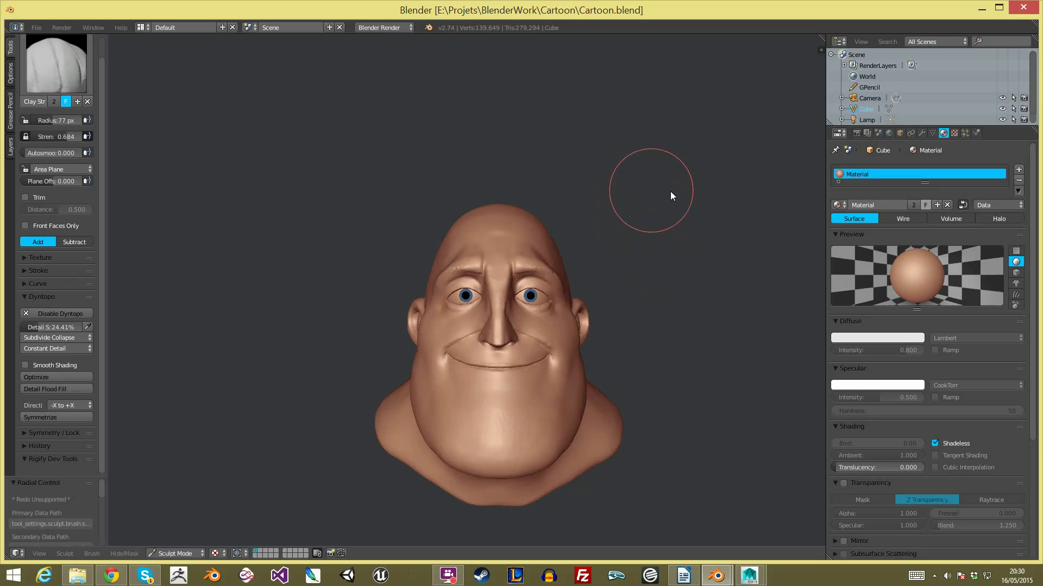
# Step: Set the Dyntopo detail size to 14.05% and sculpt the first hair strands on the upper temple with Clay Strips at 34 px
pyautogui.moveTo(646, 190); pyautogui.dragTo(680, 230, button='middle')
pyautogui.scroll(3, 605, 172)
pyautogui.press('f')
pyautogui.click(423, 184)
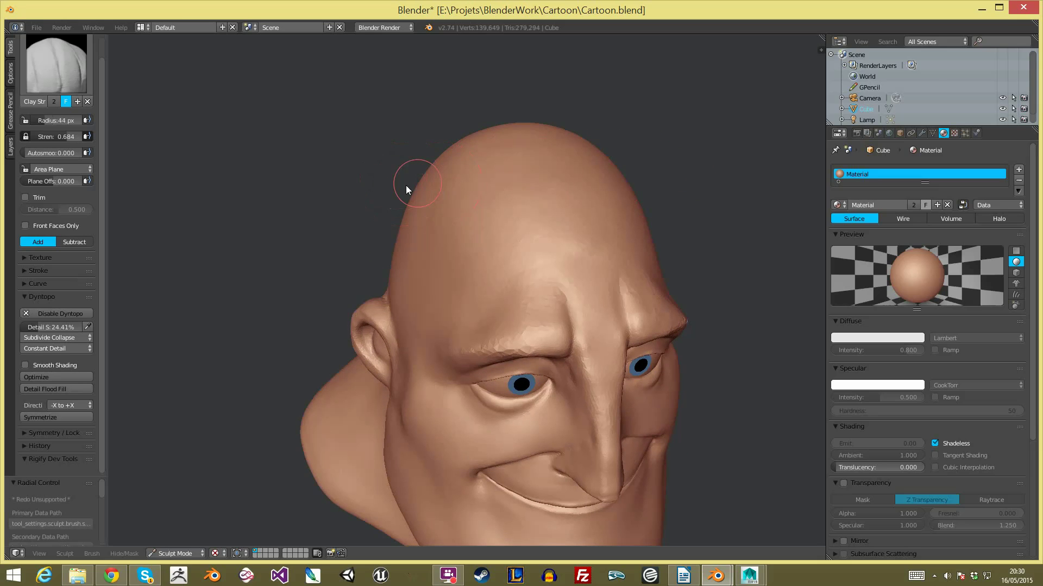
pyautogui.moveTo(70, 327); pyautogui.dragTo(45, 329)
pyautogui.click(742, 249)
pyautogui.moveTo(712, 345)
pyautogui.mouseDown(button='middle')
pyautogui.moveTo(748, 320)
pyautogui.moveTo(626, 367)
pyautogui.moveTo(507, 235)
pyautogui.mouseUp(button='middle')
pyautogui.moveTo(491, 234); pyautogui.dragTo(545, 231)
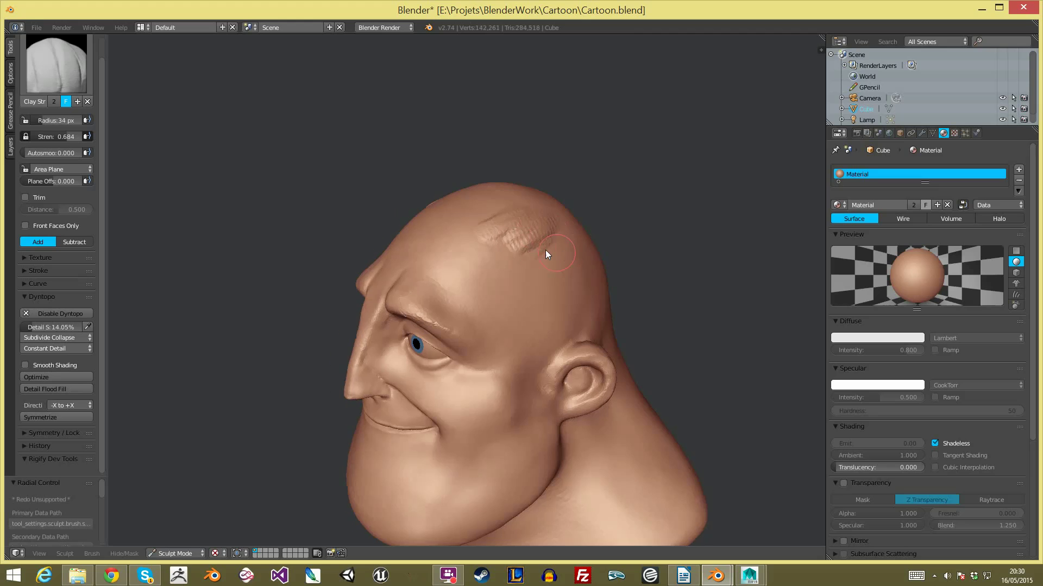
# Step: Extend the hairline with short Clay Strips strokes down the temple to the sideburn in front of the ear
pyautogui.moveTo(555, 252); pyautogui.dragTo(464, 227, button='middle')
pyautogui.moveTo(520, 227)
pyautogui.mouseDown()
pyautogui.moveTo(463, 247)
pyautogui.moveTo(461, 266)
pyautogui.mouseUp()
pyautogui.moveTo(528, 251); pyautogui.dragTo(470, 278)
pyautogui.moveTo(524, 267)
pyautogui.mouseDown()
pyautogui.moveTo(479, 292)
pyautogui.moveTo(481, 303)
pyautogui.mouseUp()
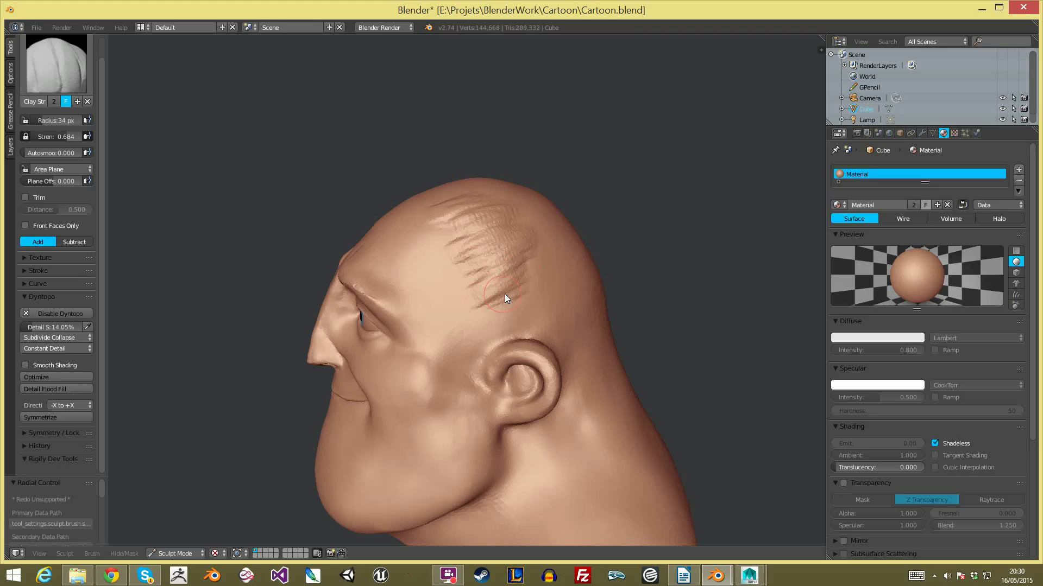
pyautogui.moveTo(498, 307); pyautogui.dragTo(484, 272, button='middle')
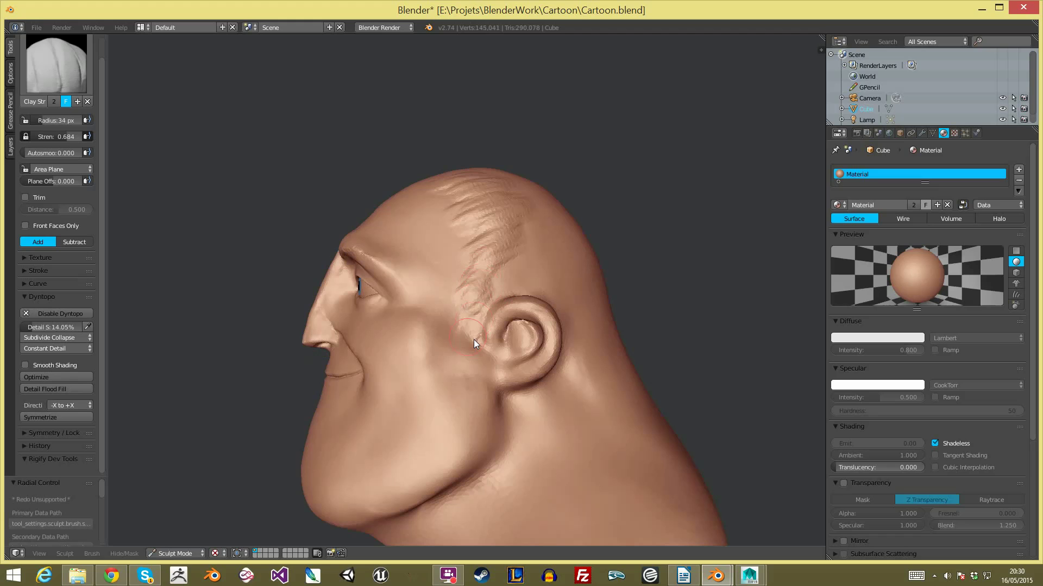
pyautogui.moveTo(467, 337); pyautogui.dragTo(484, 351)
pyautogui.scroll(-5, 514, 390)
pyautogui.moveTo(514, 390)
pyautogui.mouseDown(button='middle')
pyautogui.moveTo(653, 366)
pyautogui.moveTo(543, 354)
pyautogui.moveTo(530, 331)
pyautogui.mouseUp(button='middle')
pyautogui.scroll(3, 521, 292)
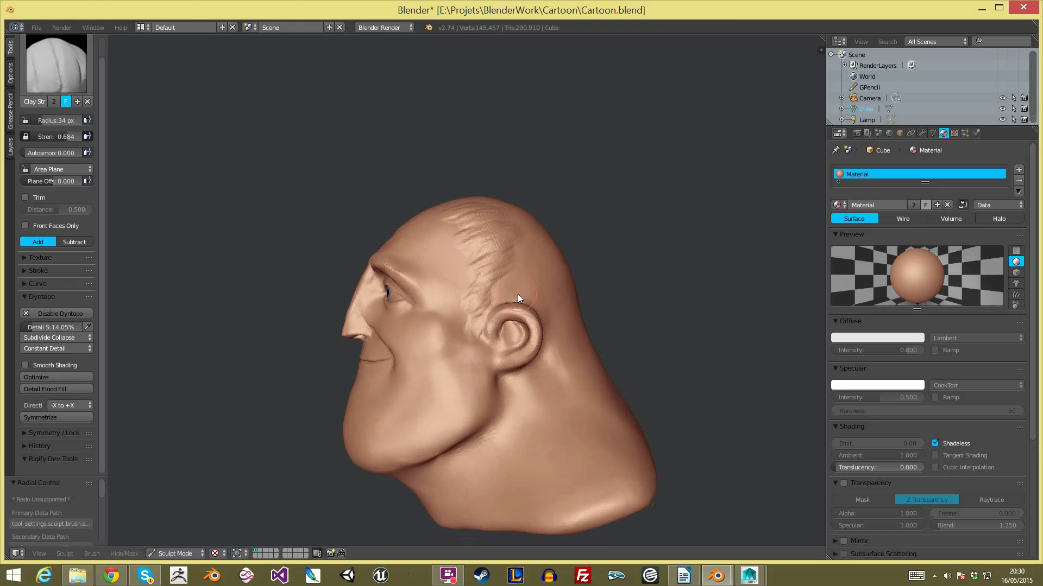
# Step: Add hair around the top and back edge of the ear with the Clay Strips brush at a 34 px radius
pyautogui.moveTo(520, 292); pyautogui.dragTo(447, 276, button='middle')
pyautogui.moveTo(443, 280); pyautogui.dragTo(494, 311)
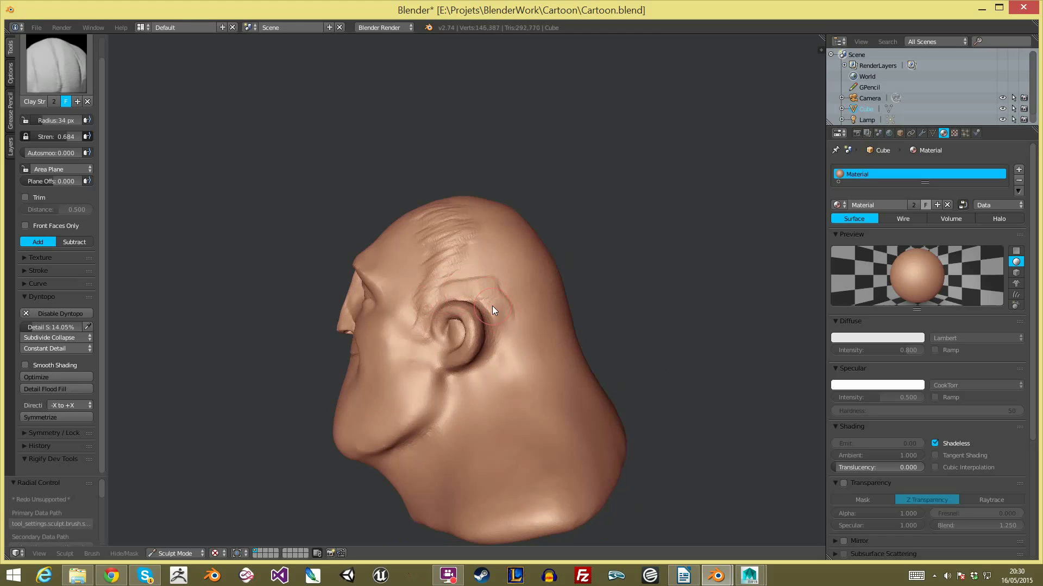
pyautogui.moveTo(510, 354); pyautogui.dragTo(526, 375)
pyautogui.moveTo(538, 350); pyautogui.dragTo(441, 363, button='middle')
pyautogui.moveTo(438, 353); pyautogui.dragTo(457, 389)
# Step: Sculpt long hair strands behind the ear towards the nape with Clay Strips, varying the brush radius
pyautogui.press('f')
pyautogui.click(446, 336)
pyautogui.moveTo(442, 283); pyautogui.dragTo(485, 394)
pyautogui.moveTo(473, 295)
pyautogui.mouseDown()
pyautogui.moveTo(516, 389)
pyautogui.moveTo(529, 388)
pyautogui.mouseUp()
pyautogui.moveTo(513, 298); pyautogui.dragTo(565, 392)
pyautogui.moveTo(511, 328)
pyautogui.mouseDown()
pyautogui.moveTo(537, 401)
pyautogui.moveTo(526, 401)
pyautogui.mouseUp()
pyautogui.press('f')
pyautogui.click(506, 319)
pyautogui.moveTo(494, 361)
pyautogui.mouseDown()
pyautogui.moveTo(501, 403)
pyautogui.moveTo(486, 402)
pyautogui.mouseUp()
pyautogui.moveTo(473, 303)
pyautogui.mouseDown()
pyautogui.moveTo(519, 379)
pyautogui.moveTo(549, 379)
pyautogui.mouseUp()
# Step: Sweep hair strands from the temple towards the back of the head with Clay Strips at a 40 px radius
pyautogui.scroll(-3, 663, 456)
pyautogui.moveTo(663, 456)
pyautogui.mouseDown(button='middle')
pyautogui.moveTo(617, 354)
pyautogui.moveTo(636, 313)
pyautogui.moveTo(705, 312)
pyautogui.mouseUp(button='middle')
pyautogui.scroll(4, 651, 250)
pyautogui.press('f')
pyautogui.click(432, 308)
pyautogui.moveTo(466, 277); pyautogui.dragTo(386, 353)
pyautogui.moveTo(455, 256); pyautogui.dragTo(375, 326)
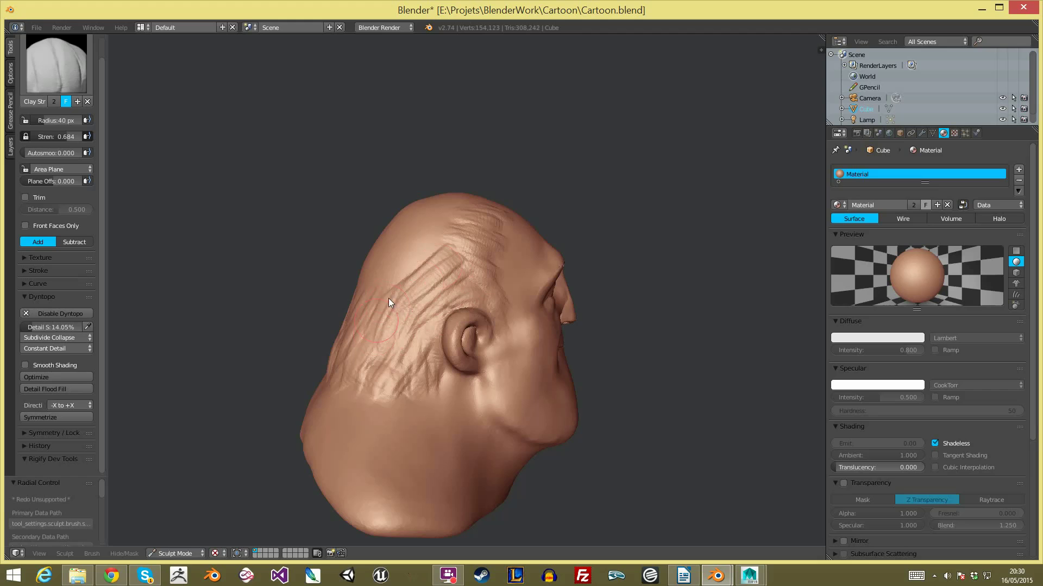
# Step: Fill the back of the head with long hair strands running down to the nape using Clay Strips at 40 px
pyautogui.moveTo(392, 293); pyautogui.dragTo(459, 322, button='middle')
pyautogui.moveTo(478, 250)
pyautogui.mouseDown()
pyautogui.moveTo(418, 347)
pyautogui.moveTo(425, 307)
pyautogui.mouseUp()
pyautogui.moveTo(451, 233)
pyautogui.mouseDown()
pyautogui.moveTo(408, 320)
pyautogui.moveTo(375, 311)
pyautogui.moveTo(354, 381)
pyautogui.mouseUp()
pyautogui.moveTo(381, 300); pyautogui.dragTo(353, 378)
pyautogui.moveTo(403, 337); pyautogui.dragTo(422, 423)
pyautogui.moveTo(434, 356); pyautogui.dragTo(437, 428)
pyautogui.moveTo(444, 380); pyautogui.dragTo(459, 424)
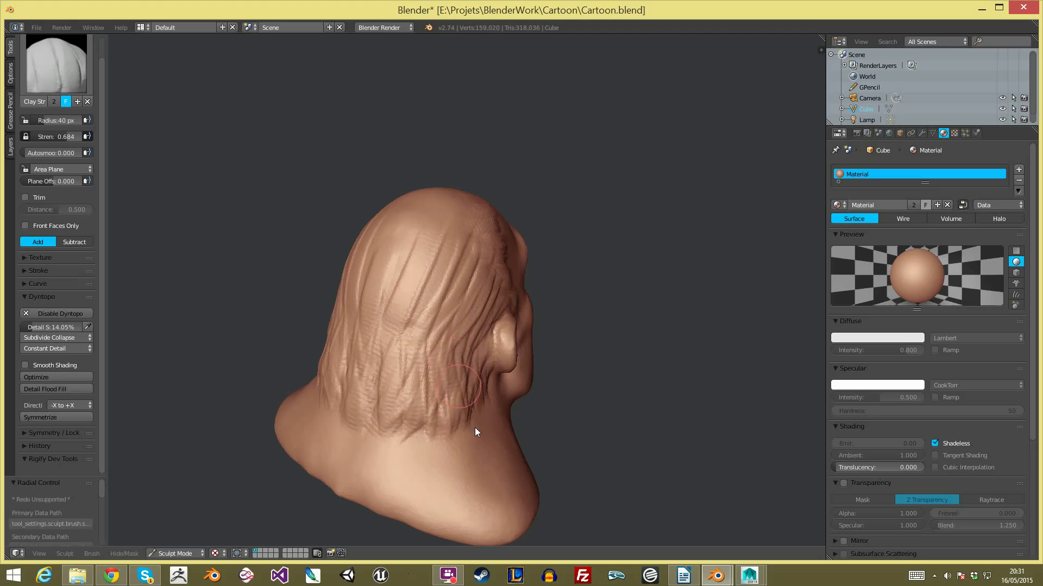
pyautogui.moveTo(469, 332); pyautogui.dragTo(450, 412)
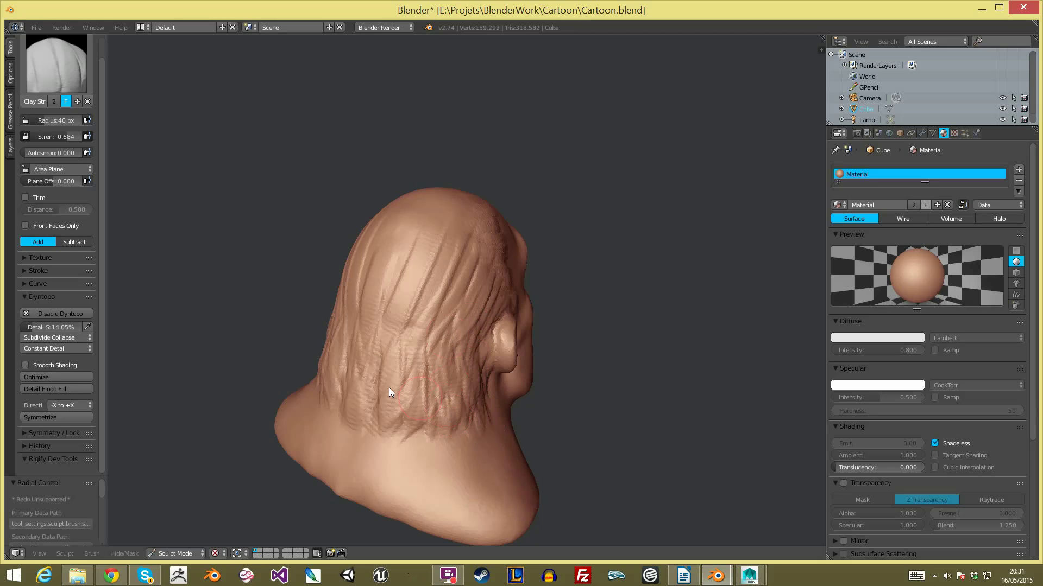
# Step: Start the top hair above the forehead with broad Clay Strips strokes at a 59 px radius
pyautogui.scroll(-3, 409, 426)
pyautogui.moveTo(410, 427)
pyautogui.mouseDown(button='middle')
pyautogui.moveTo(638, 409)
pyautogui.moveTo(670, 373)
pyautogui.moveTo(581, 291)
pyautogui.moveTo(713, 295)
pyautogui.mouseUp(button='middle')
pyautogui.scroll(3, 711, 290)
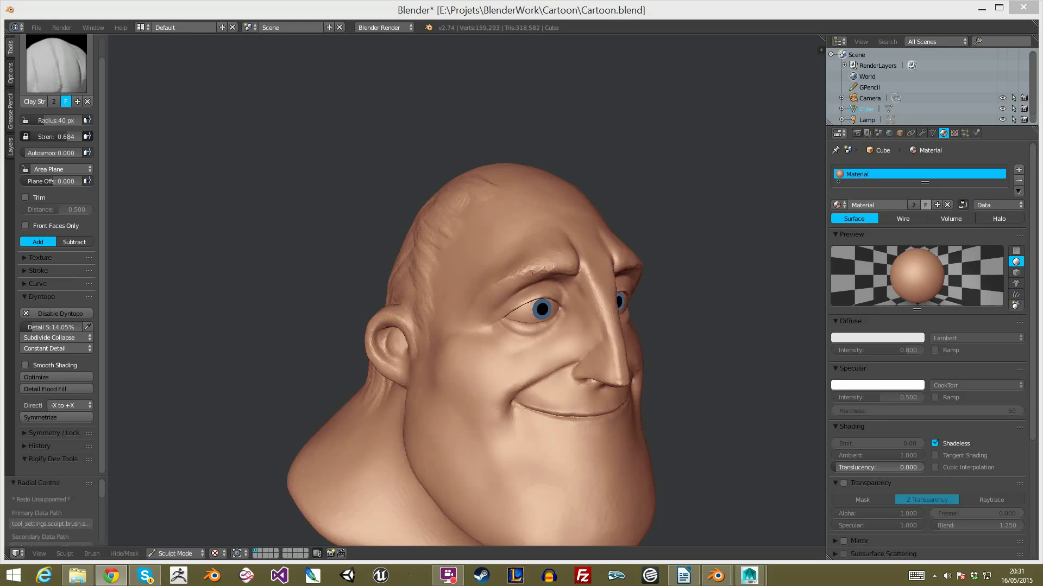
pyautogui.moveTo(728, 203); pyautogui.dragTo(548, 215, button='middle')
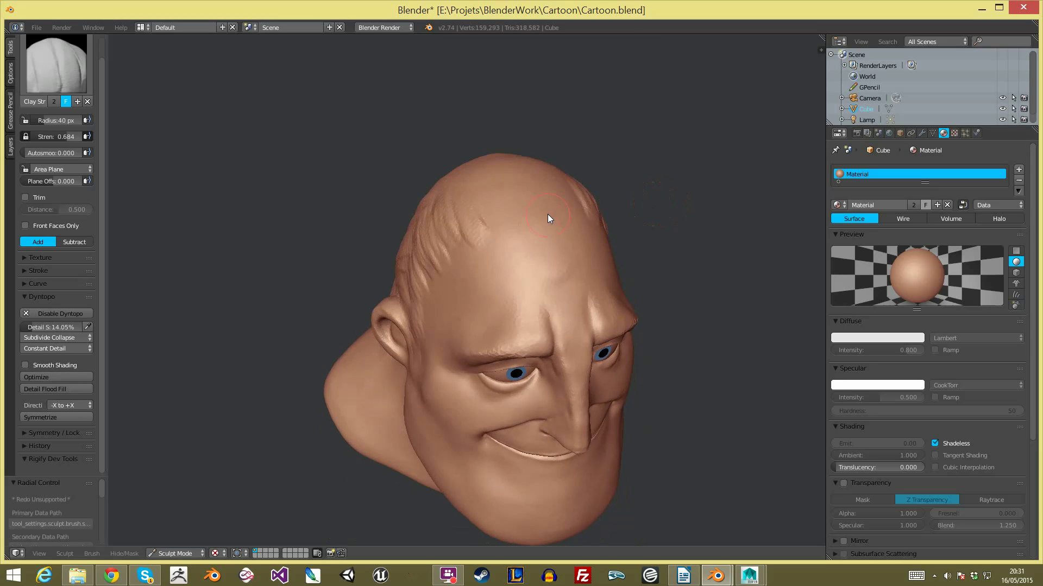
pyautogui.press('f')
pyautogui.click(542, 211)
pyautogui.moveTo(524, 191)
pyautogui.mouseDown()
pyautogui.moveTo(531, 205)
pyautogui.moveTo(517, 194)
pyautogui.mouseUp()
pyautogui.moveTo(502, 196); pyautogui.dragTo(526, 207, button='middle')
pyautogui.moveTo(528, 173)
pyautogui.mouseDown()
pyautogui.moveTo(465, 201)
pyautogui.moveTo(441, 190)
pyautogui.mouseUp()
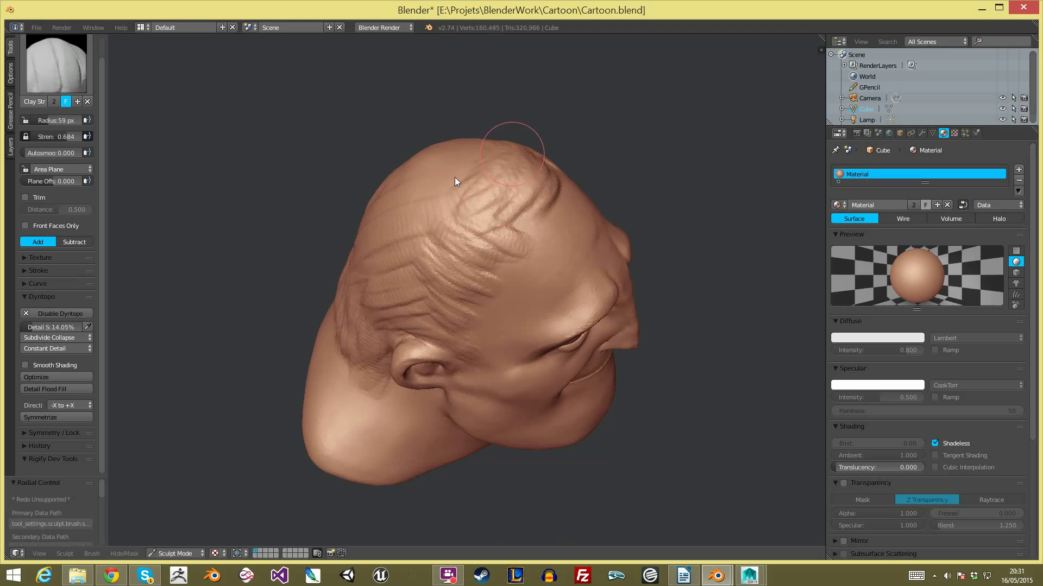
# Step: Try broad Clay Strips strokes from the top of the head backwards at a 59 px radius
pyautogui.moveTo(495, 149); pyautogui.dragTo(429, 194)
pyautogui.moveTo(455, 144); pyautogui.dragTo(387, 184)
pyautogui.moveTo(419, 190); pyautogui.dragTo(477, 192, button='middle')
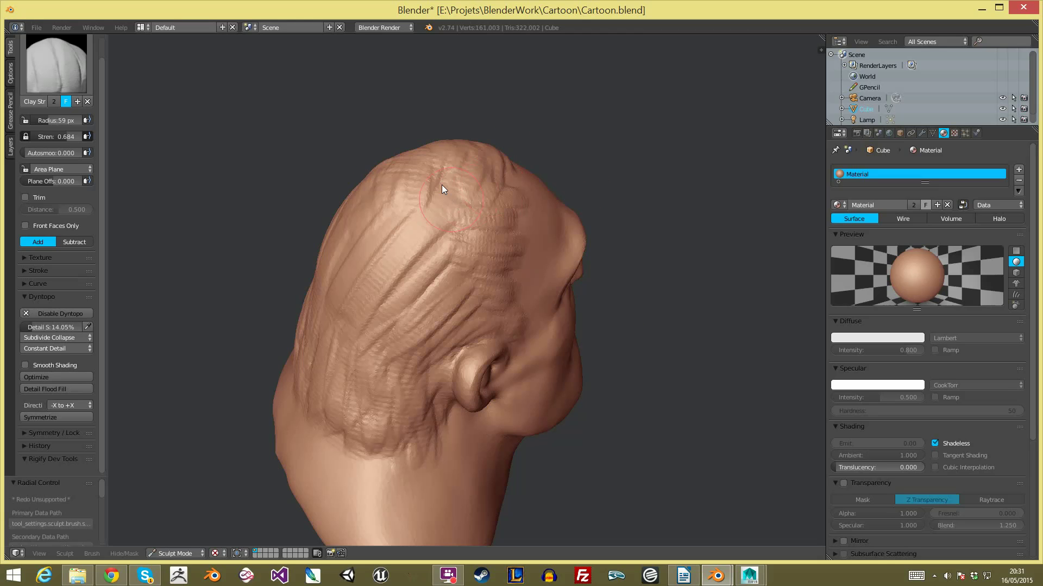
pyautogui.hotkey('ctrl', 'z')
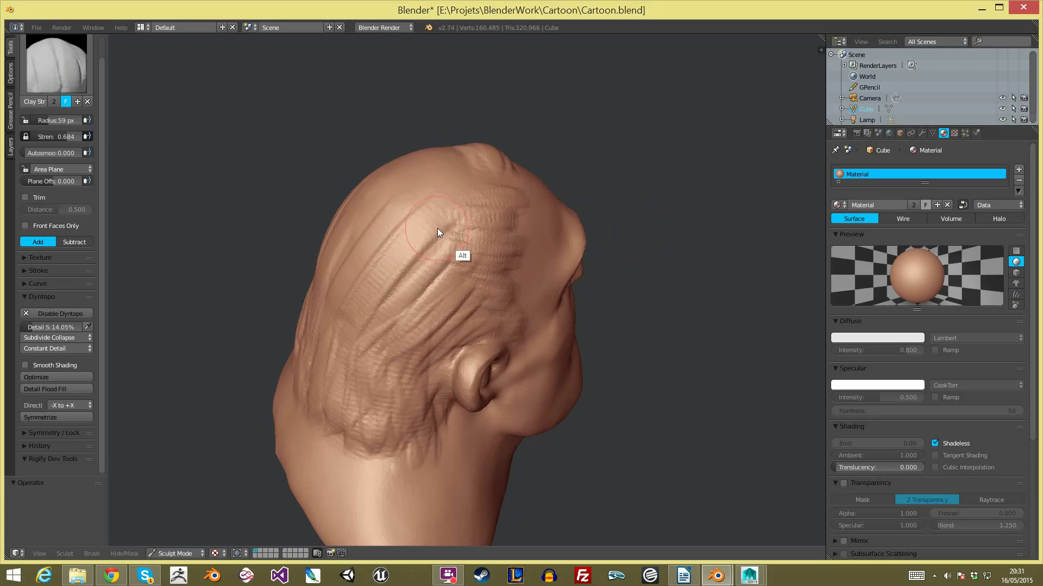
# Step: Sweep hair strands across the side of the crown with Clay Strips at a 44 px radius
pyautogui.moveTo(504, 177); pyautogui.dragTo(540, 203, button='middle')
pyautogui.press('f')
pyautogui.click(452, 210)
pyautogui.moveTo(461, 173)
pyautogui.mouseDown()
pyautogui.moveTo(455, 208)
pyautogui.moveTo(396, 243)
pyautogui.moveTo(415, 281)
pyautogui.mouseUp()
pyautogui.moveTo(387, 299)
pyautogui.mouseDown()
pyautogui.moveTo(403, 374)
pyautogui.moveTo(402, 292)
pyautogui.moveTo(383, 396)
pyautogui.moveTo(425, 440)
pyautogui.moveTo(447, 225)
pyautogui.moveTo(484, 449)
pyautogui.moveTo(478, 283)
pyautogui.mouseUp()
# Step: Lay hair strands from the forehead hairline back over the crown with Clay Strips, reducing the radius from 44 to 38 px
pyautogui.scroll(-3, 543, 337)
pyautogui.moveTo(659, 383); pyautogui.dragTo(702, 340, button='middle')
pyautogui.scroll(3, 630, 261)
pyautogui.moveTo(544, 216); pyautogui.dragTo(514, 238, button='middle')
pyautogui.scroll(3, 477, 247)
pyautogui.moveTo(549, 220); pyautogui.dragTo(455, 282)
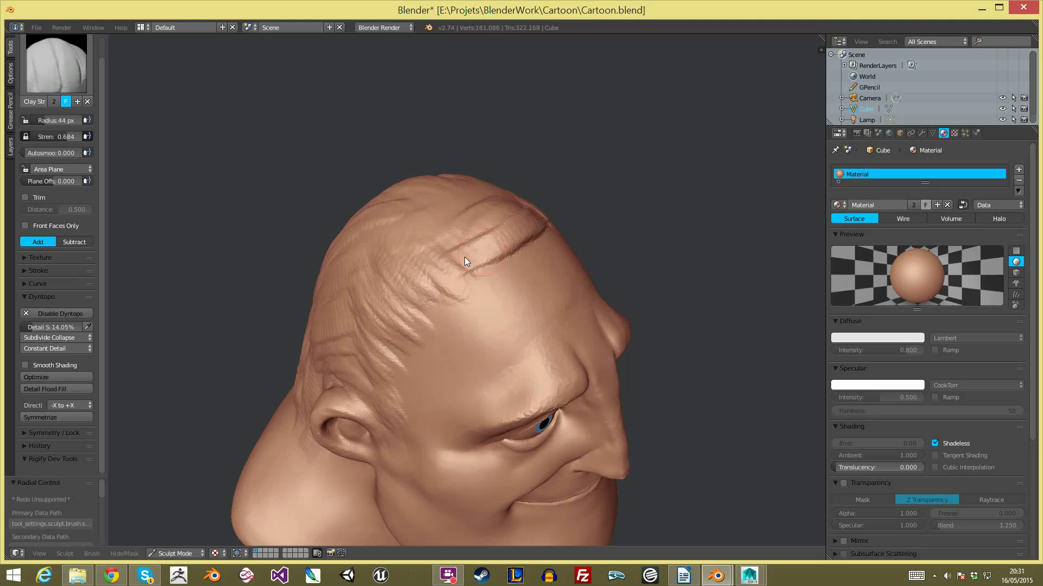
pyautogui.moveTo(543, 209); pyautogui.dragTo(448, 251)
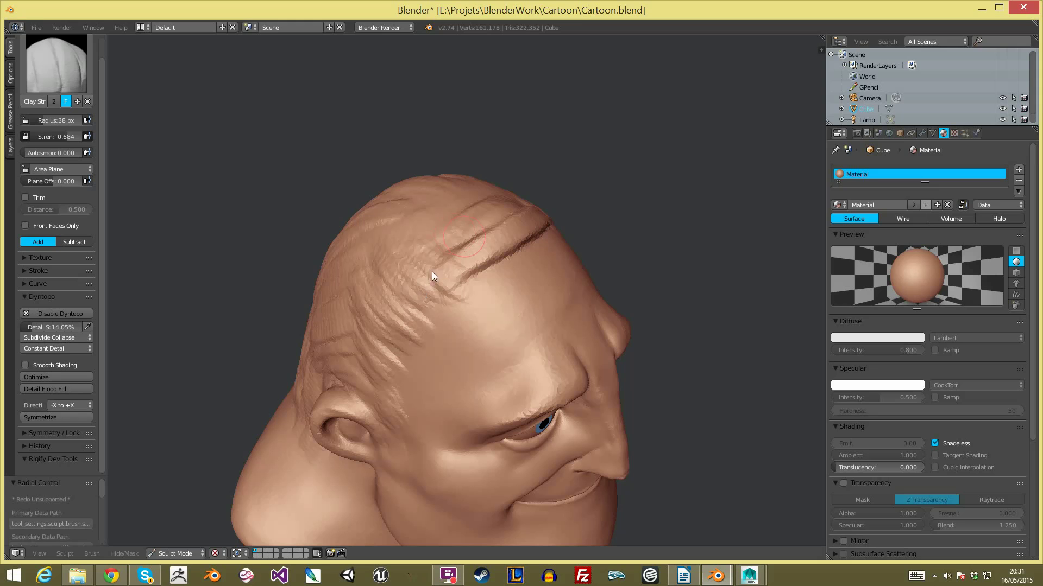
pyautogui.moveTo(535, 213); pyautogui.dragTo(435, 264)
pyautogui.moveTo(514, 195); pyautogui.dragTo(399, 264)
# Step: Sculpt swept-back strands on the temple and above the ear with Clay Strips at a 38 px radius
pyautogui.moveTo(389, 301); pyautogui.dragTo(376, 333)
pyautogui.moveTo(337, 270); pyautogui.dragTo(372, 360)
pyautogui.moveTo(372, 353); pyautogui.dragTo(438, 332, button='middle')
pyautogui.moveTo(349, 360); pyautogui.dragTo(345, 365)
pyautogui.moveTo(460, 348); pyautogui.dragTo(363, 400)
pyautogui.moveTo(458, 380); pyautogui.dragTo(359, 424)
pyautogui.moveTo(469, 395); pyautogui.dragTo(354, 467)
pyautogui.moveTo(472, 414); pyautogui.dragTo(347, 494)
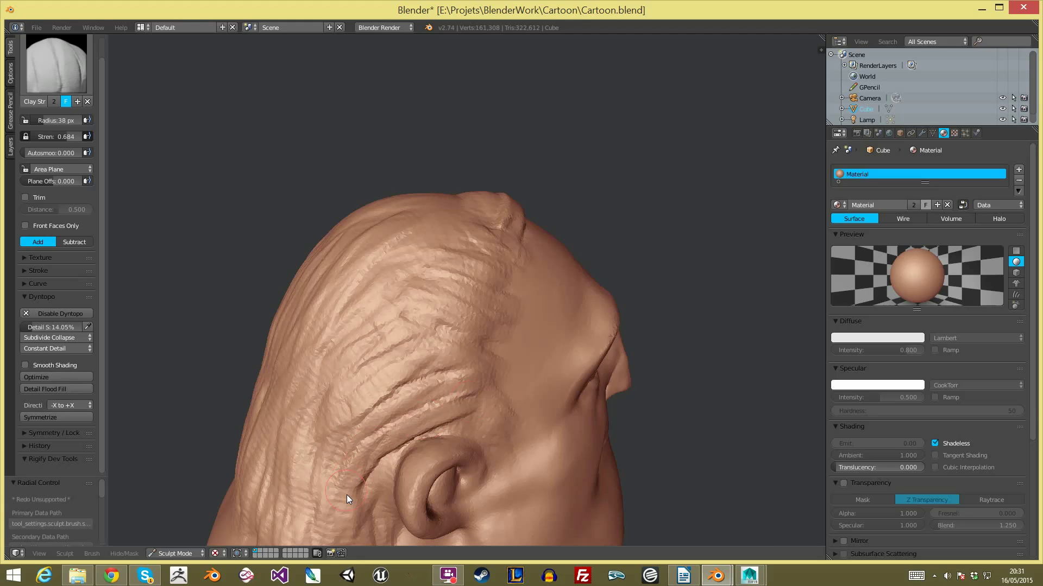
# Step: Thicken the front hairline above the forehead with a Clay Strips stroke at a 38 px radius
pyautogui.scroll(-5, 487, 397)
pyautogui.moveTo(571, 477); pyautogui.dragTo(448, 414, button='middle')
pyautogui.moveTo(447, 467); pyautogui.dragTo(428, 458, button='middle')
pyautogui.scroll(-2, 446, 464)
pyautogui.scroll(4, 474, 320)
pyautogui.moveTo(480, 220); pyautogui.dragTo(548, 313, button='middle')
pyautogui.moveTo(543, 242)
pyautogui.mouseDown()
pyautogui.moveTo(431, 309)
pyautogui.moveTo(476, 269)
pyautogui.mouseUp()
# Step: Turn off the X mirror symmetry and sculpt uneven locks above the front hairline with Clay Strips at 38 px
pyautogui.moveTo(448, 246); pyautogui.dragTo(72, 394, button='middle')
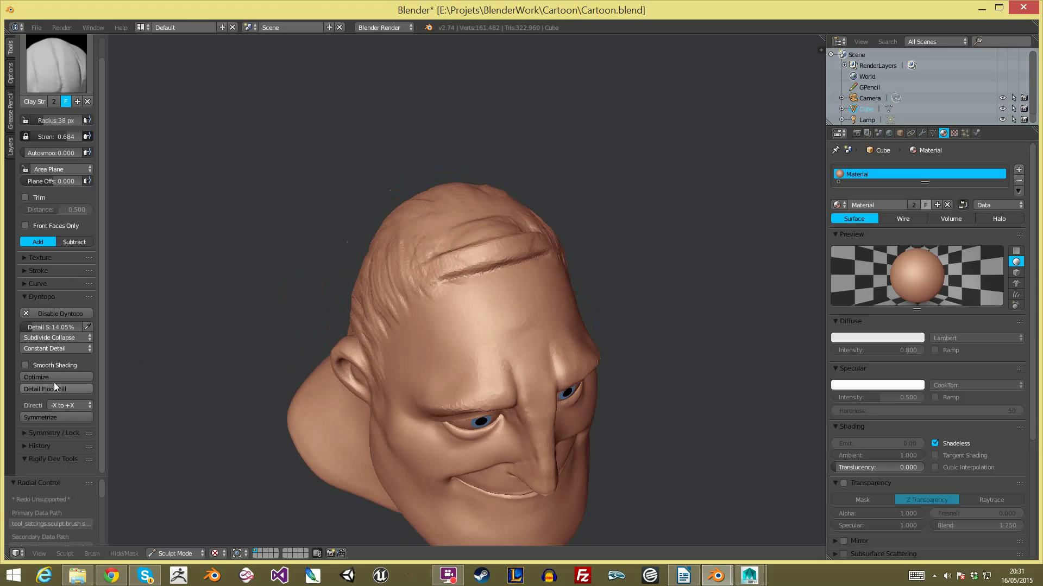
pyautogui.click(52, 436)
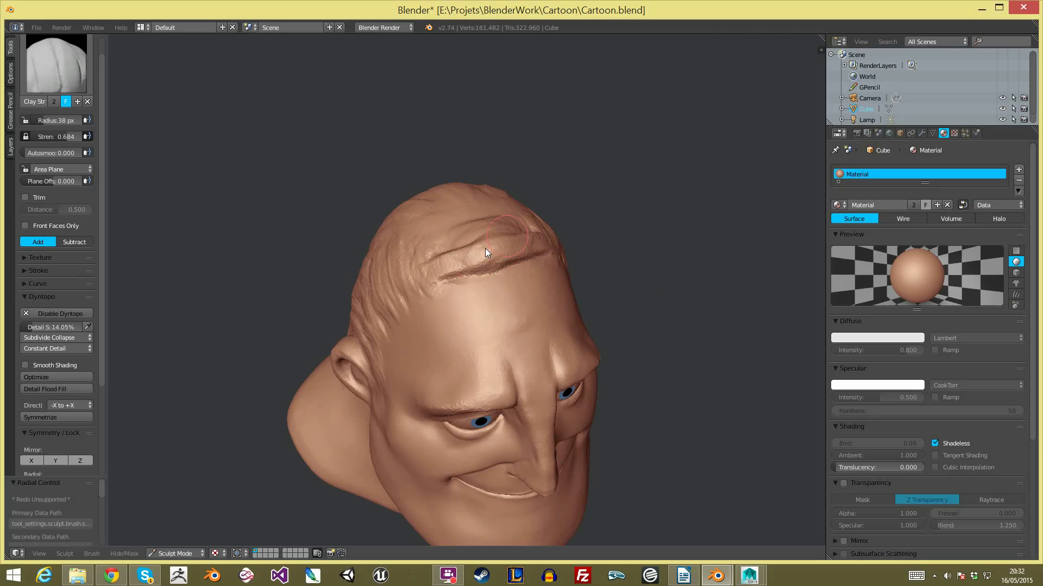
pyautogui.moveTo(467, 210)
pyautogui.mouseDown(button='middle')
pyautogui.moveTo(451, 247)
pyautogui.moveTo(424, 248)
pyautogui.mouseUp(button='middle')
pyautogui.moveTo(494, 244); pyautogui.dragTo(481, 202)
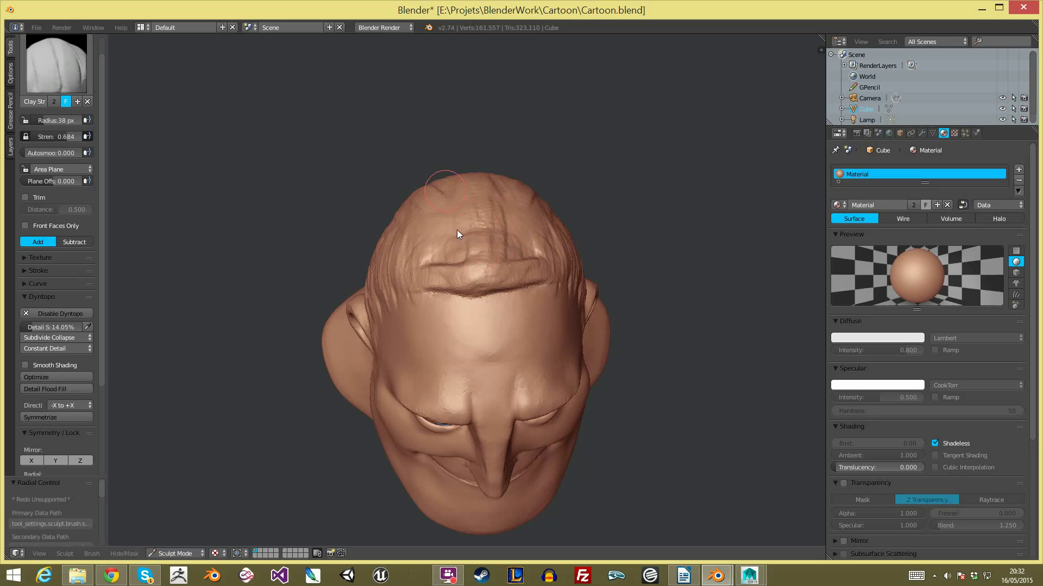
pyautogui.moveTo(496, 259); pyautogui.dragTo(477, 265)
pyautogui.moveTo(467, 266)
pyautogui.mouseDown(button='middle')
pyautogui.moveTo(500, 217)
pyautogui.moveTo(481, 235)
pyautogui.mouseUp(button='middle')
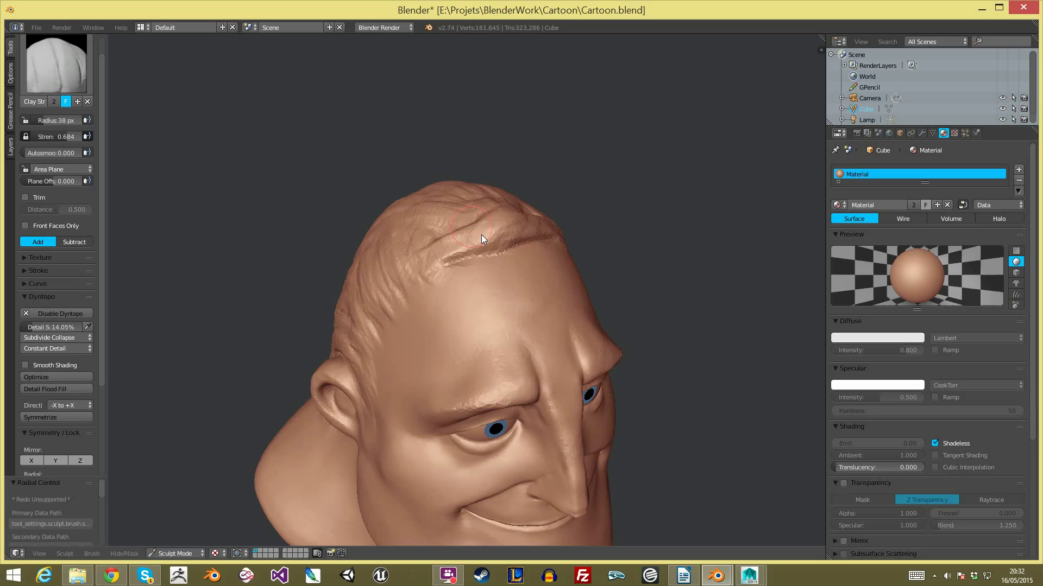
# Step: Try to pull a tuft out of the front hairline with the Snake Hook brush at a 92 px radius
pyautogui.click(44, 86)
pyautogui.click(349, 167)
pyautogui.moveTo(478, 234); pyautogui.dragTo(528, 215, button='middle')
pyautogui.moveTo(529, 215); pyautogui.dragTo(520, 217)
pyautogui.click(520, 217)
pyautogui.moveTo(517, 212); pyautogui.dragTo(530, 209, button='middle')
pyautogui.press('f')
pyautogui.click(528, 217)
pyautogui.moveTo(515, 215)
pyautogui.mouseDown()
pyautogui.moveTo(531, 213)
pyautogui.moveTo(522, 199)
pyautogui.mouseUp()
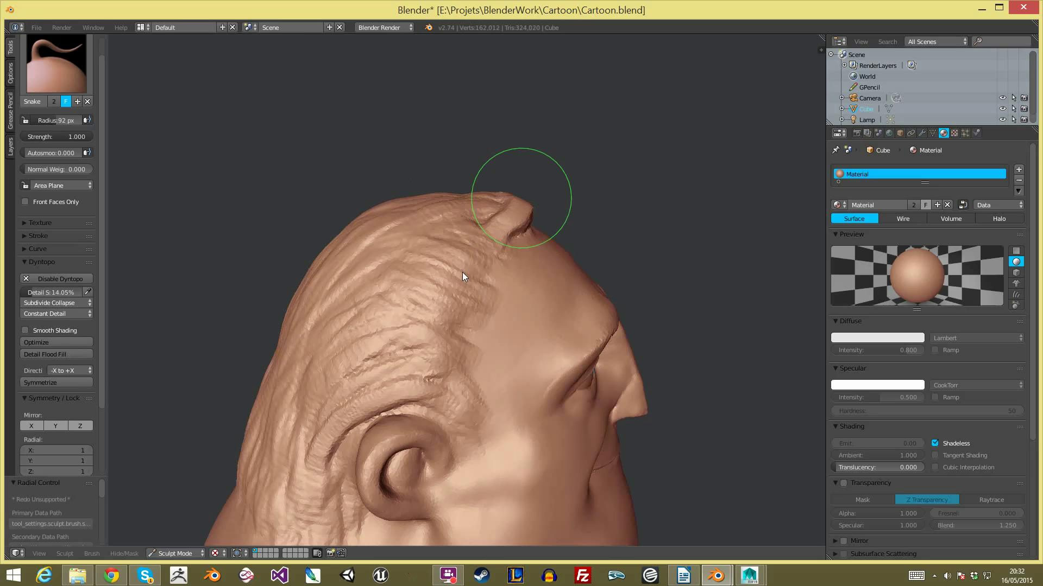
pyautogui.hotkey('ctrl', 'z')
# Step: Try to pull a forelock forward over the forehead with Snake Hook at a 51 px radius
pyautogui.moveTo(499, 252); pyautogui.dragTo(604, 213, button='middle')
pyautogui.press('f')
pyautogui.click(510, 210)
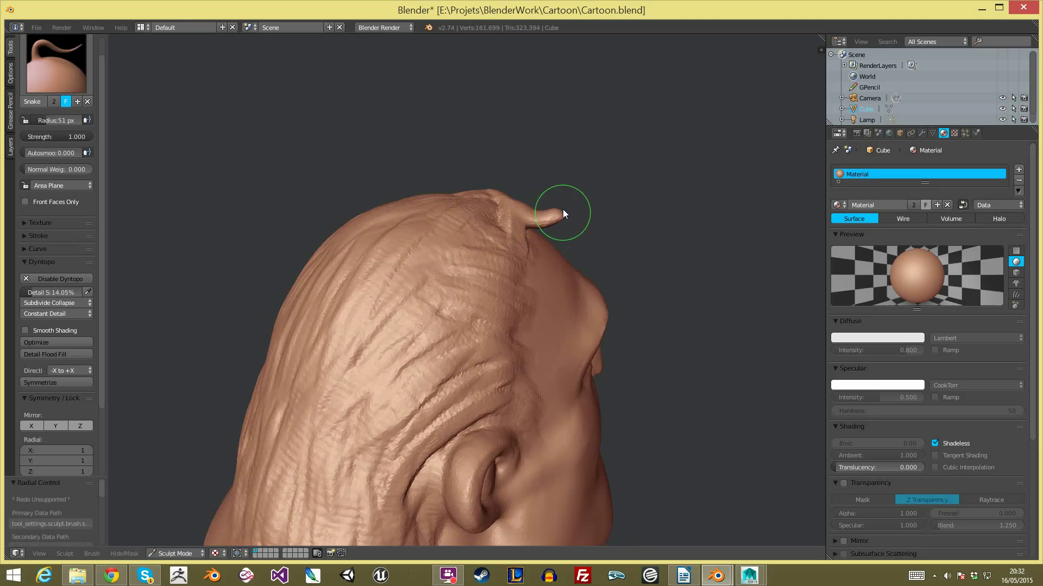
pyautogui.scroll(-6, 603, 260)
pyautogui.moveTo(619, 311); pyautogui.dragTo(436, 331, button='middle')
pyautogui.scroll(4, 461, 205)
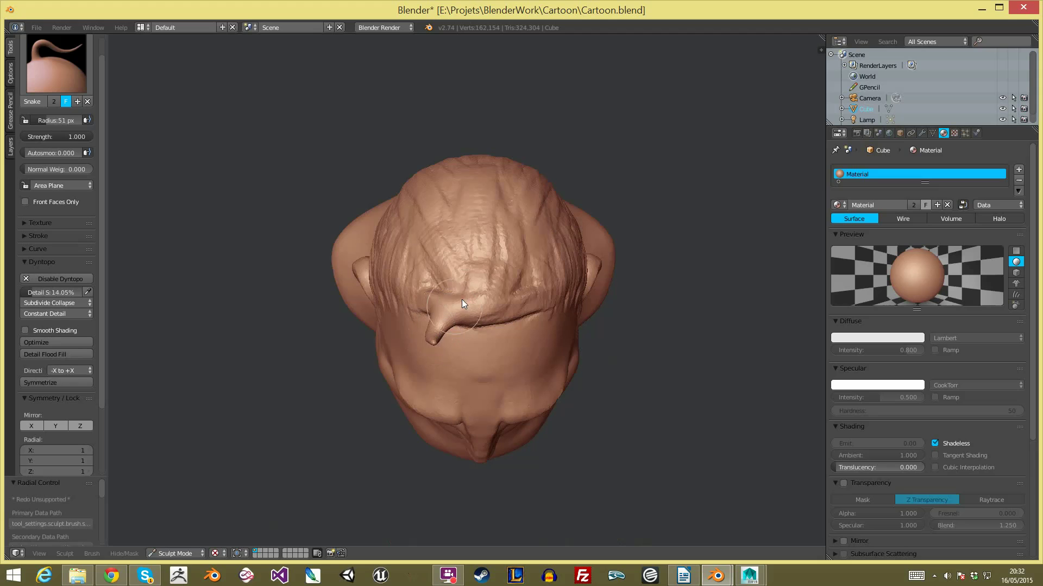
# Step: Switch to the Clay Strips brush at a 28 px radius and undo the Snake Hook pulls on the forelock
pyautogui.click(53, 63)
pyautogui.click(128, 124)
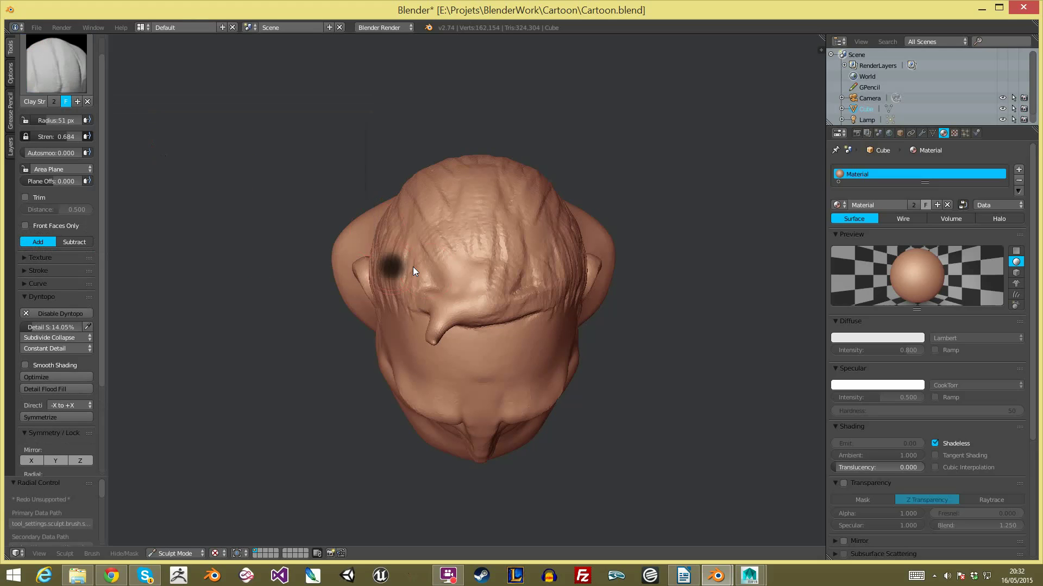
pyautogui.moveTo(387, 275); pyautogui.dragTo(441, 277, button='middle')
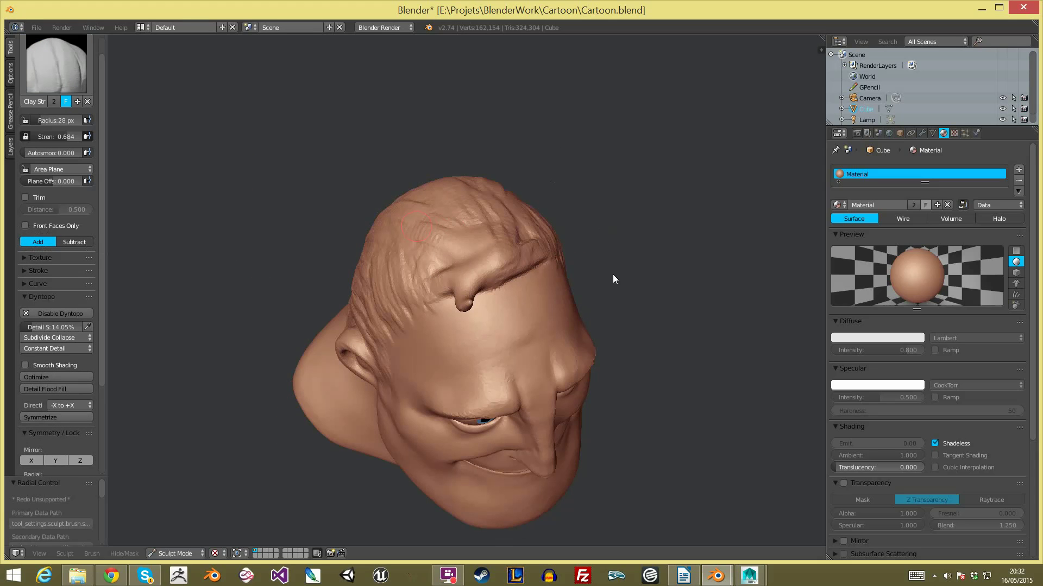
pyautogui.hotkey('ctrl', 'z')
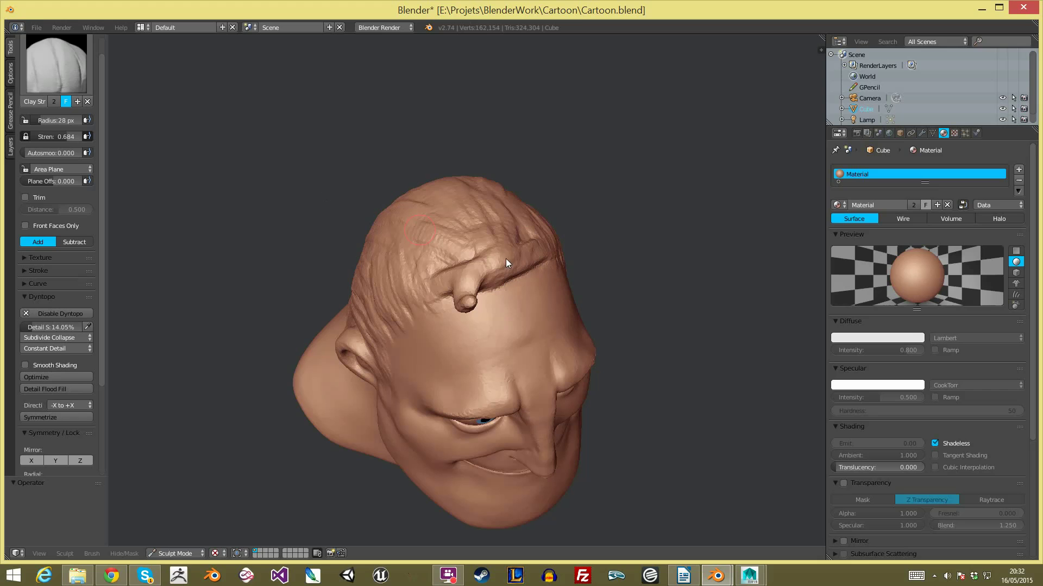
pyautogui.hotkey('ctrl', 'z')
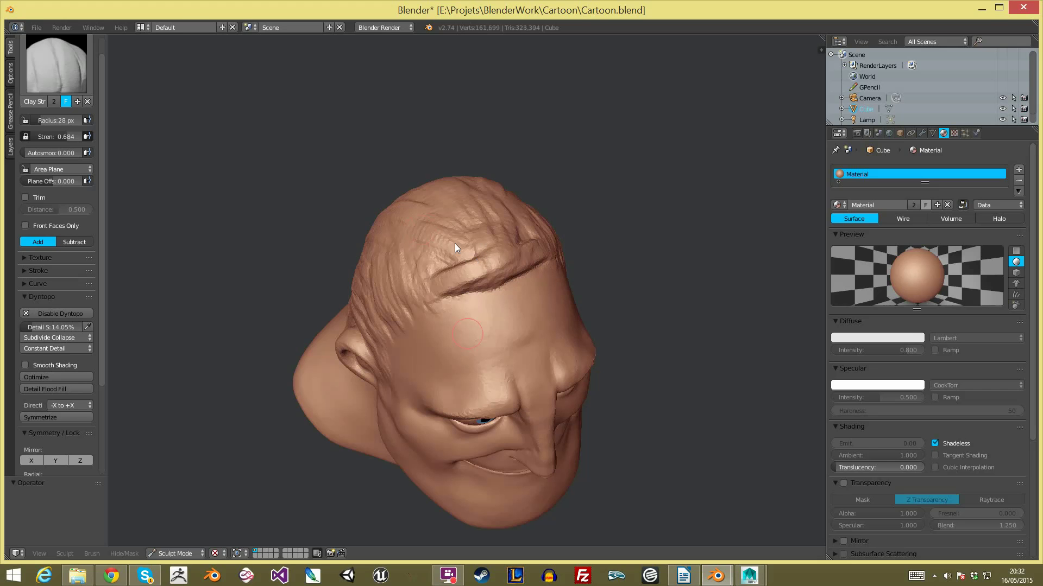
pyautogui.hotkey('ctrl', 'z')
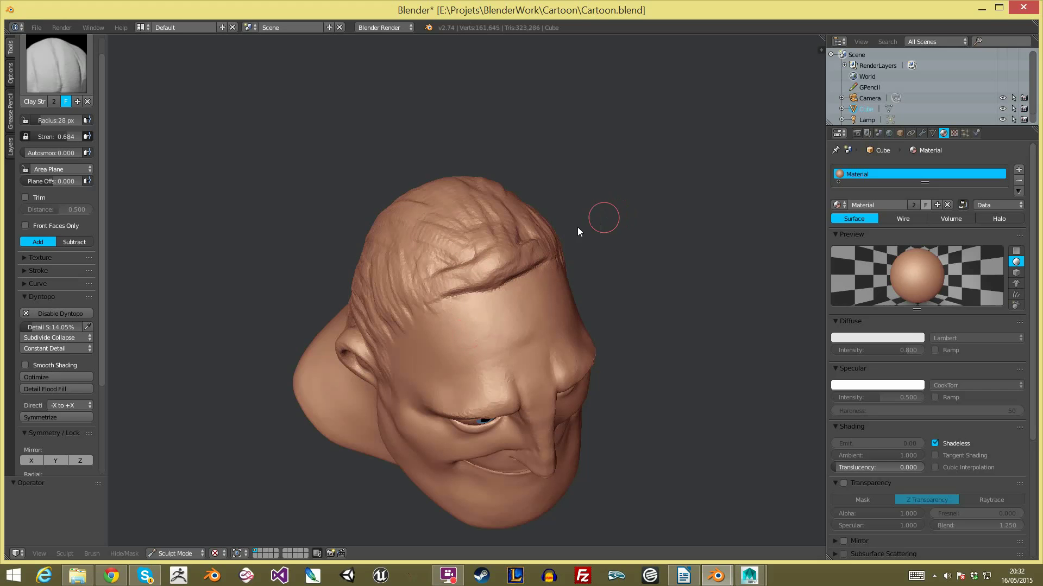
# Step: Build up a side-swept forelock along the front hairline with Clay Strips, enlarging the radius to 39 px
pyautogui.moveTo(537, 242); pyautogui.dragTo(610, 199, button='middle')
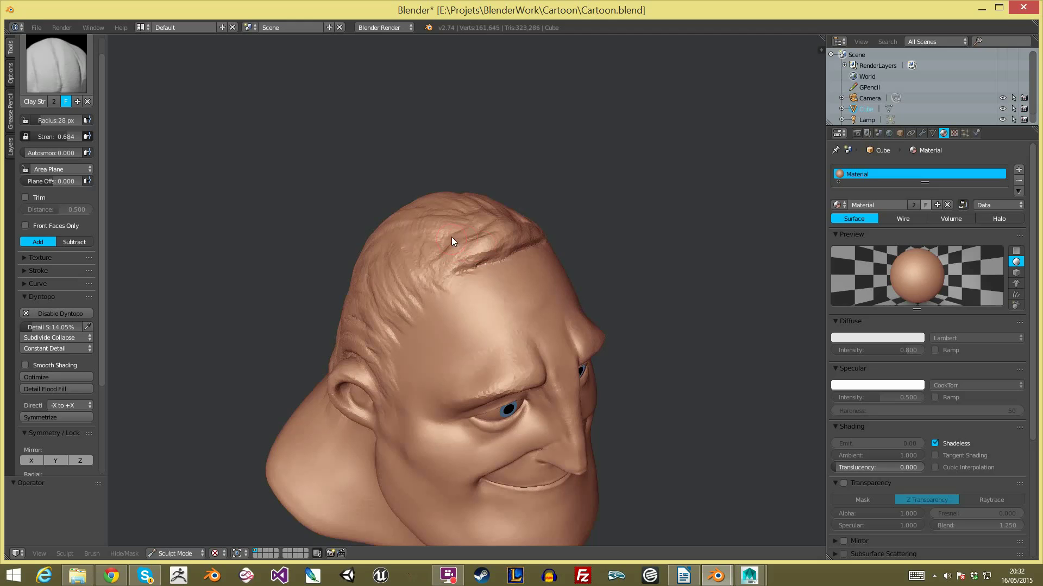
pyautogui.moveTo(465, 237); pyautogui.dragTo(500, 243)
pyautogui.moveTo(526, 255)
pyautogui.mouseDown(button='middle')
pyautogui.moveTo(470, 224)
pyautogui.moveTo(597, 232)
pyautogui.mouseUp(button='middle')
pyautogui.press('f')
pyautogui.click(476, 224)
pyautogui.press('f')
pyautogui.click(486, 232)
pyautogui.moveTo(493, 247); pyautogui.dragTo(508, 213)
pyautogui.moveTo(467, 224); pyautogui.dragTo(531, 247, button='middle')
pyautogui.moveTo(485, 224); pyautogui.dragTo(446, 247)
pyautogui.moveTo(431, 253); pyautogui.dragTo(474, 267, button='middle')
pyautogui.moveTo(392, 243)
pyautogui.mouseDown()
pyautogui.moveTo(462, 223)
pyautogui.moveTo(512, 288)
pyautogui.mouseUp()
# Step: Extend the forelock into a curl onto the upper forehead with Clay Strips at a 39 px radius
pyautogui.scroll(-3, 513, 304)
pyautogui.moveTo(523, 381); pyautogui.dragTo(293, 309, button='middle')
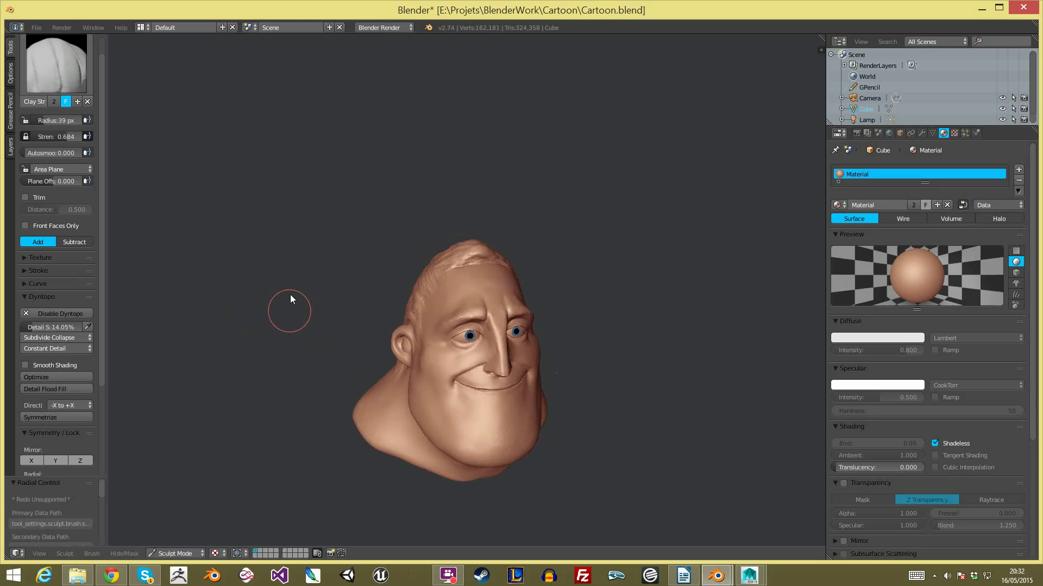
pyautogui.scroll(6, 385, 197)
pyautogui.moveTo(445, 164)
pyautogui.mouseDown()
pyautogui.moveTo(424, 203)
pyautogui.moveTo(437, 200)
pyautogui.moveTo(475, 238)
pyautogui.mouseUp()
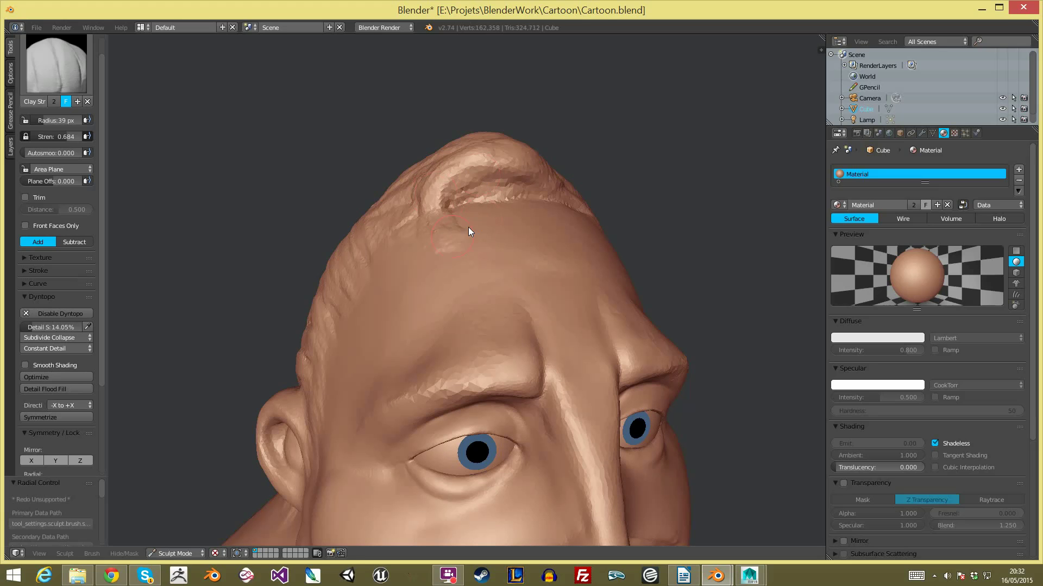
pyautogui.moveTo(429, 204)
pyautogui.mouseDown()
pyautogui.moveTo(440, 214)
pyautogui.moveTo(432, 220)
pyautogui.moveTo(486, 230)
pyautogui.mouseUp()
# Step: Shape the curl's tip and upper edge with Clay Strips at a 29 px radius
pyautogui.moveTo(451, 214); pyautogui.dragTo(436, 238, button='middle')
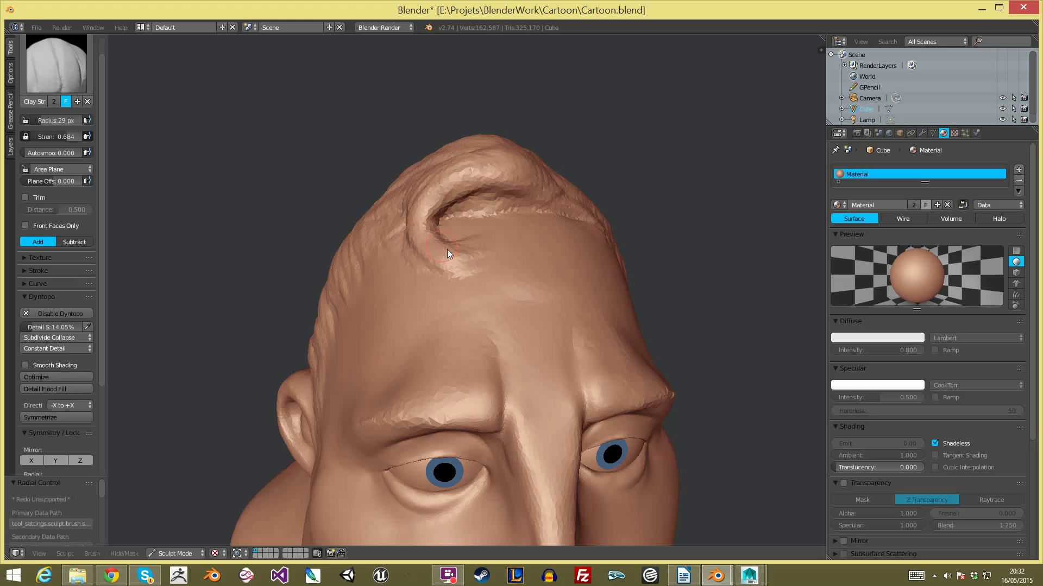
pyautogui.moveTo(486, 172)
pyautogui.mouseDown()
pyautogui.moveTo(437, 180)
pyautogui.moveTo(474, 169)
pyautogui.mouseUp()
pyautogui.moveTo(561, 176)
pyautogui.mouseDown(button='middle')
pyautogui.moveTo(516, 162)
pyautogui.moveTo(473, 170)
pyautogui.mouseUp(button='middle')
pyautogui.moveTo(505, 171); pyautogui.dragTo(538, 184)
# Step: Add fine strands to the forehead curl with Clay Strips, using 10 px and 25 px radii
pyautogui.scroll(-10, 572, 326)
pyautogui.moveTo(581, 359); pyautogui.dragTo(591, 226, button='middle')
pyautogui.scroll(3, 603, 244)
pyautogui.scroll(4, 485, 223)
pyautogui.moveTo(478, 256); pyautogui.dragTo(459, 275, button='middle')
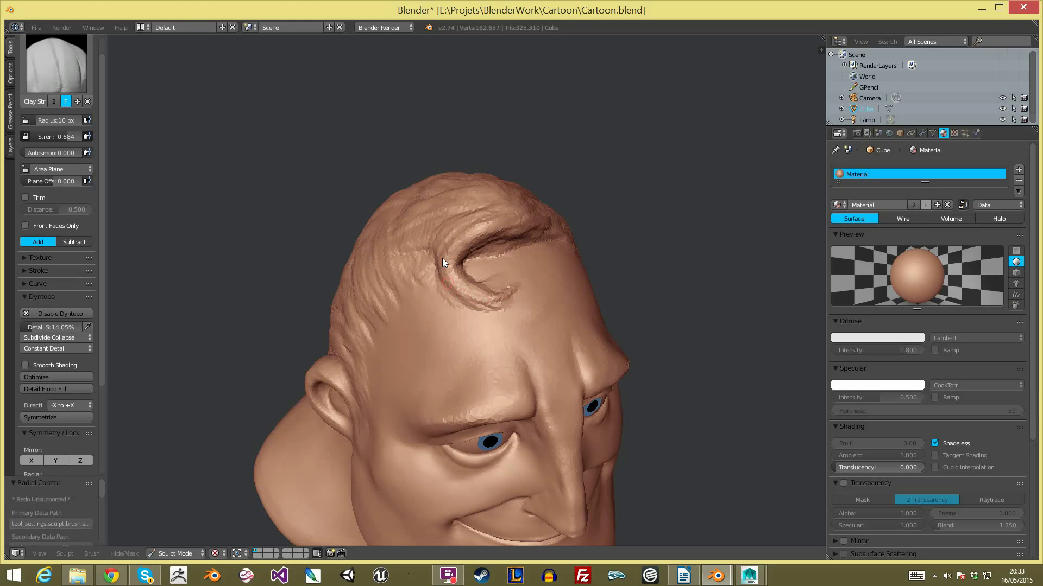
pyautogui.moveTo(468, 244); pyautogui.dragTo(461, 210, button='middle')
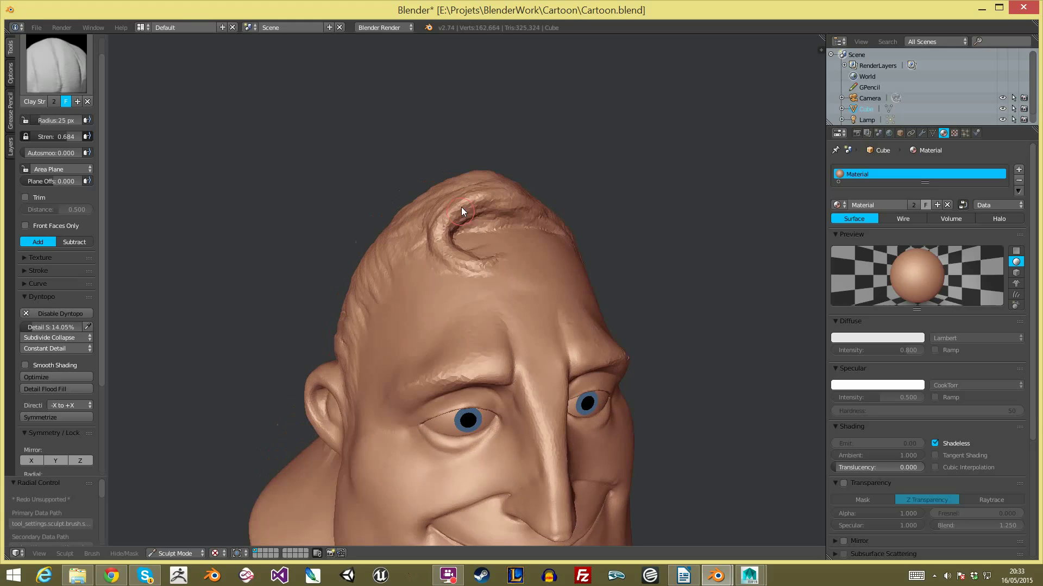
# Step: Blend the root of the curl into the hair behind it with Clay Strips at a 37 px radius
pyautogui.moveTo(410, 239); pyautogui.dragTo(467, 240, button='middle')
pyautogui.press('f')
pyautogui.click(477, 226)
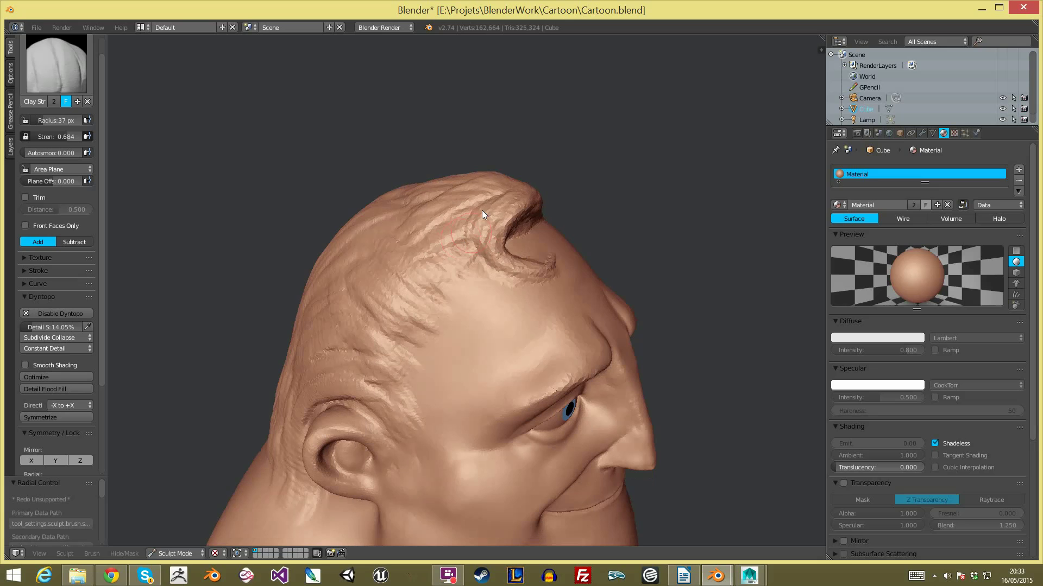
pyautogui.moveTo(533, 191); pyautogui.dragTo(523, 203, button='middle')
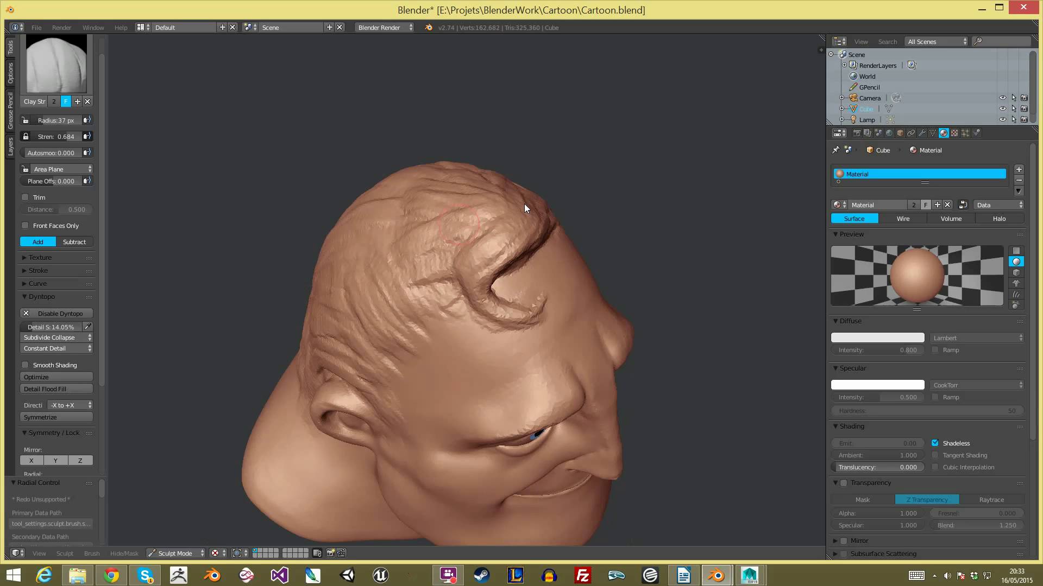
pyautogui.click(453, 283)
# Step: Detail the inside of the forehead curl with Clay Strips at a 14 px radius
pyautogui.moveTo(448, 232)
pyautogui.mouseDown(button='middle')
pyautogui.moveTo(455, 215)
pyautogui.moveTo(460, 235)
pyautogui.moveTo(538, 189)
pyautogui.mouseUp(button='middle')
pyautogui.press('f')
pyautogui.click(462, 193)
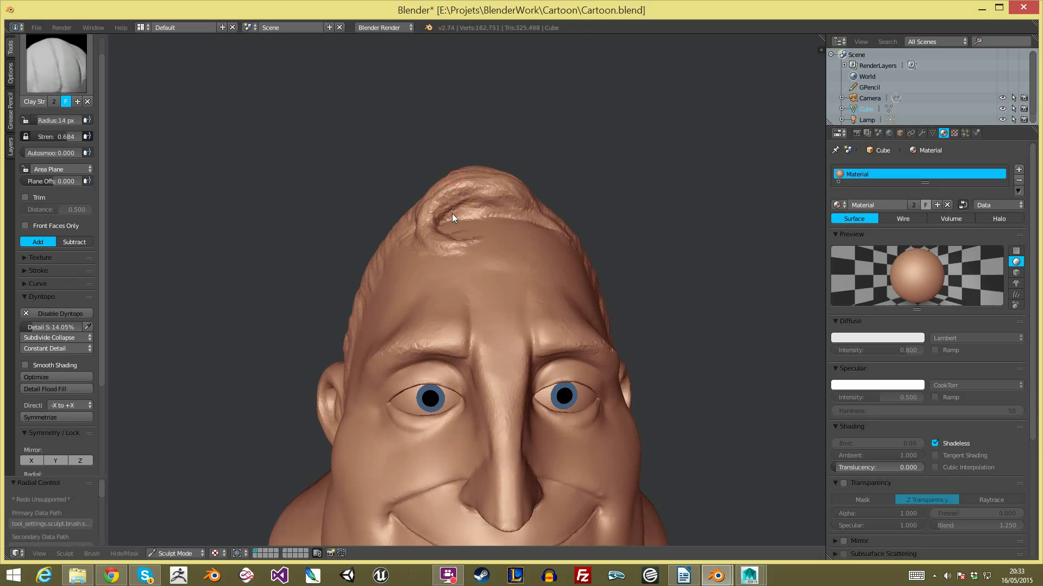
# Step: Add hair strokes on the opposite side of the front hairline with Clay Strips at a 29 px radius
pyautogui.moveTo(518, 200)
pyautogui.mouseDown(button='middle')
pyautogui.moveTo(453, 222)
pyautogui.moveTo(460, 261)
pyautogui.mouseUp(button='middle')
pyautogui.press('f')
pyautogui.click(484, 237)
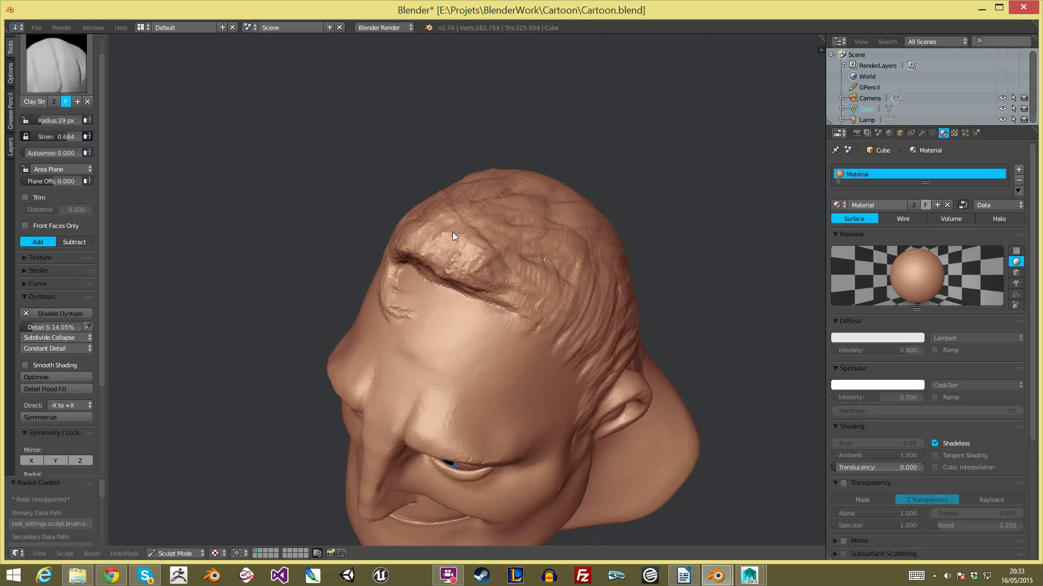
pyautogui.moveTo(480, 177); pyautogui.dragTo(481, 172)
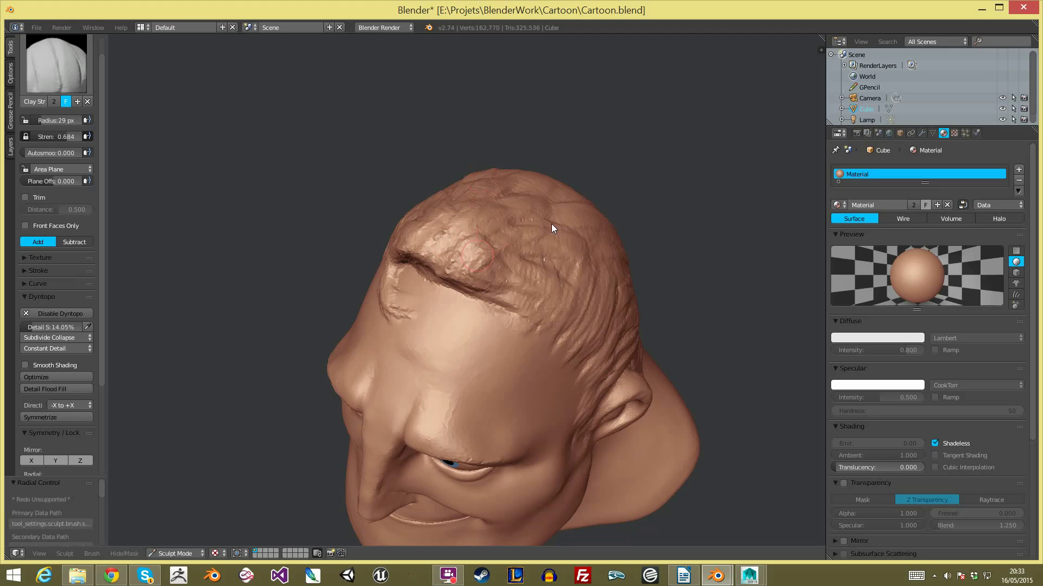
# Step: Switch the head from Sculpt Mode to Object Mode and deselect all objects
pyautogui.keyDown('ctrl'); pyautogui.moveTo(495, 261); pyautogui.dragTo(493, 425, button='middle'); pyautogui.keyUp('ctrl')
pyautogui.moveTo(543, 380)
pyautogui.mouseDown(button='middle')
pyautogui.moveTo(600, 335)
pyautogui.moveTo(603, 293)
pyautogui.mouseUp(button='middle')
pyautogui.moveTo(579, 407)
pyautogui.mouseDown(button='middle')
pyautogui.moveTo(582, 367)
pyautogui.moveTo(569, 327)
pyautogui.moveTo(531, 348)
pyautogui.mouseUp(button='middle')
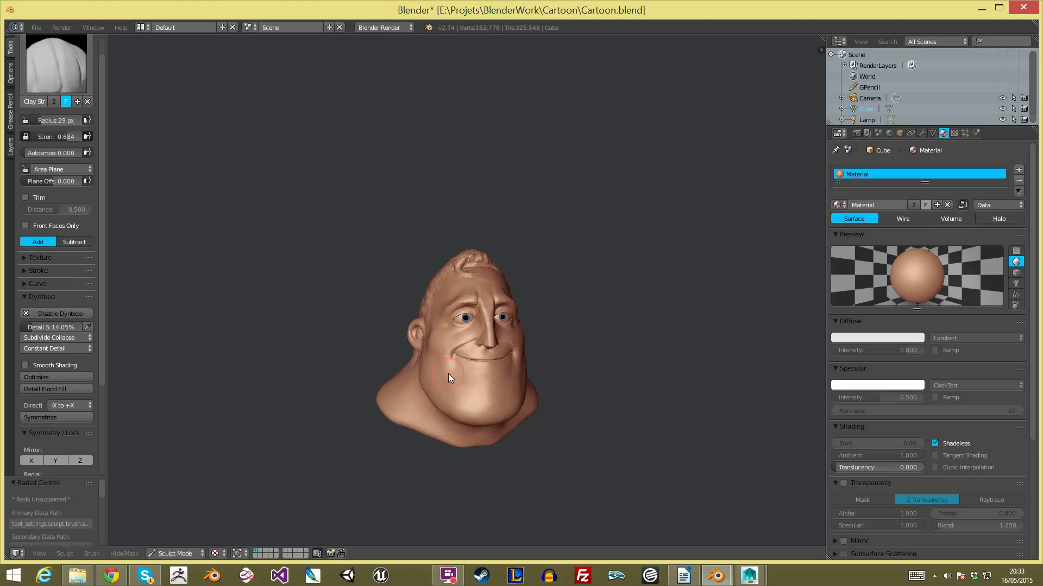
pyautogui.moveTo(121, 188)
pyautogui.mouseDown(button='middle')
pyautogui.moveTo(266, 260)
pyautogui.moveTo(530, 273)
pyautogui.moveTo(651, 253)
pyautogui.moveTo(652, 315)
pyautogui.moveTo(675, 309)
pyautogui.mouseUp(button='middle')
pyautogui.scroll(6, 631, 291)
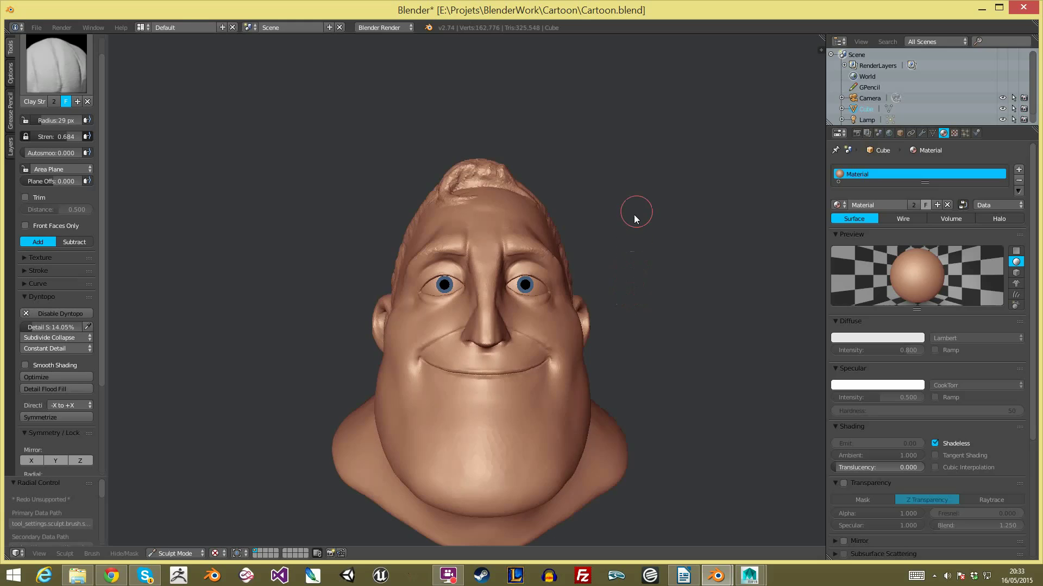
pyautogui.click(162, 553)
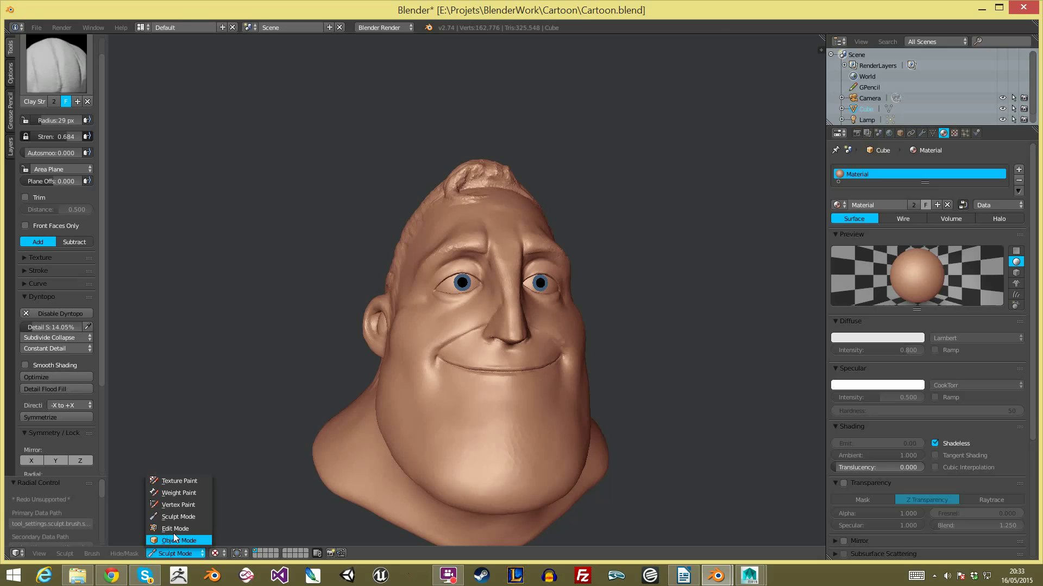
pyautogui.scroll(6, 570, 247)
pyautogui.press('a')
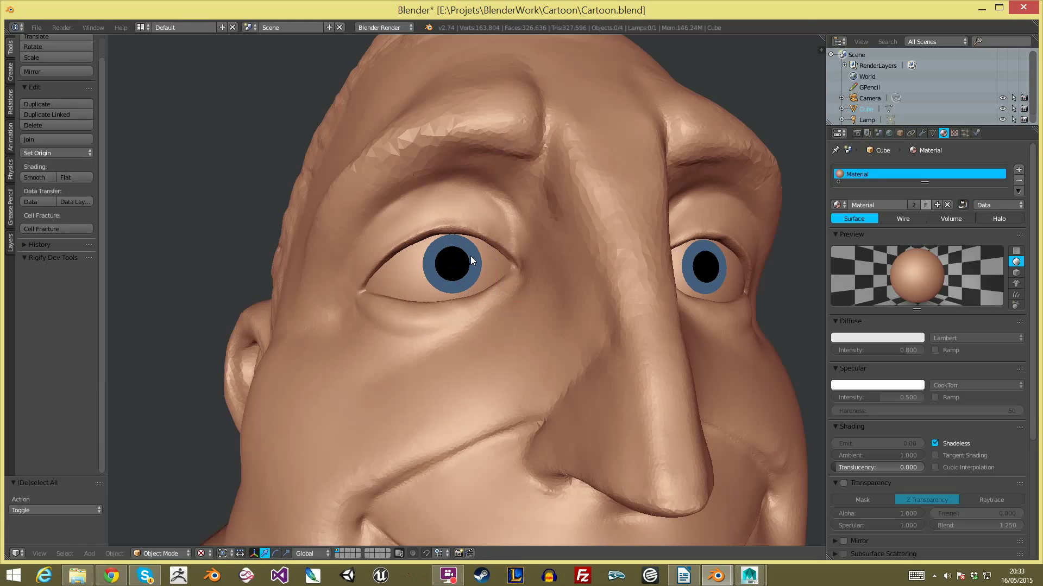
# Step: Select the eyeballs and apply their mirror modifier so both eyes become real geometry
pyautogui.rightClick(458, 296)
pyautogui.scroll(-5, 496, 279)
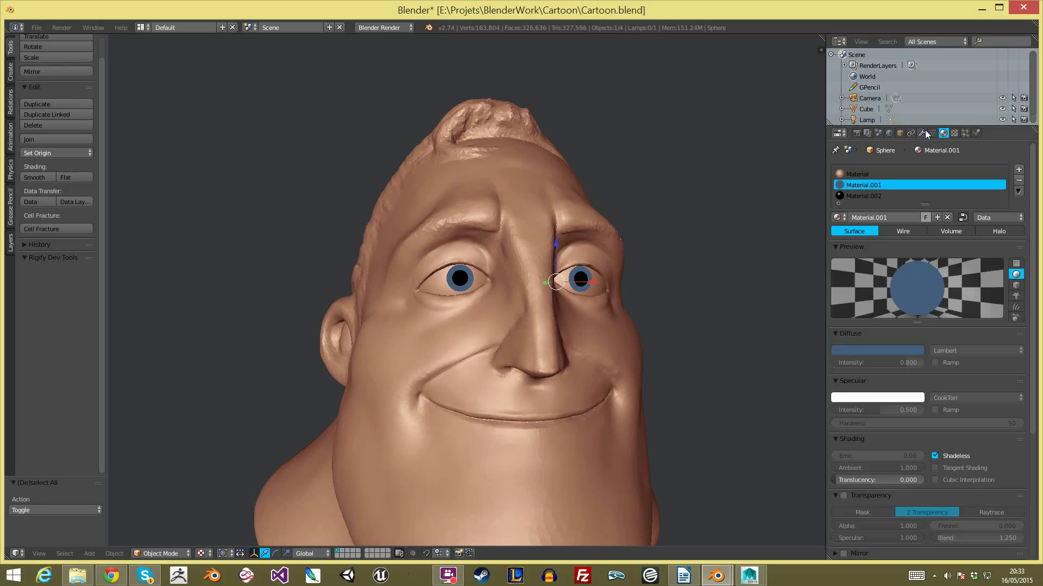
pyautogui.click(923, 132)
pyautogui.click(876, 202)
# Step: Turn off the Only Render display option in the 3D view
pyautogui.press('n')
pyautogui.click(744, 457)
pyautogui.press('n')
pyautogui.scroll(-4, 533, 299)
# Step: Separate one eyeball's linked geometry from the eye mesh into its own object
pyautogui.moveTo(533, 298); pyautogui.dragTo(463, 303, button='middle')
pyautogui.scroll(4, 524, 281)
pyautogui.press('Tab')
pyautogui.press('z')
pyautogui.scroll(-3, 524, 281)
pyautogui.press('l')
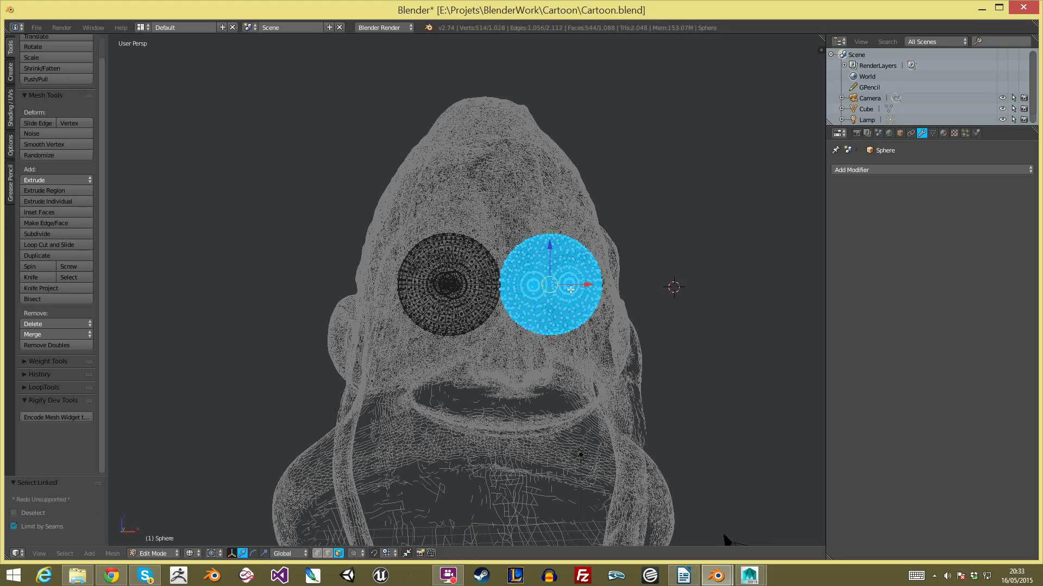
pyautogui.press('p')
pyautogui.click(570, 290)
pyautogui.press('Tab')
pyautogui.press('z')
pyautogui.rightClick(573, 290)
pyautogui.press('z')
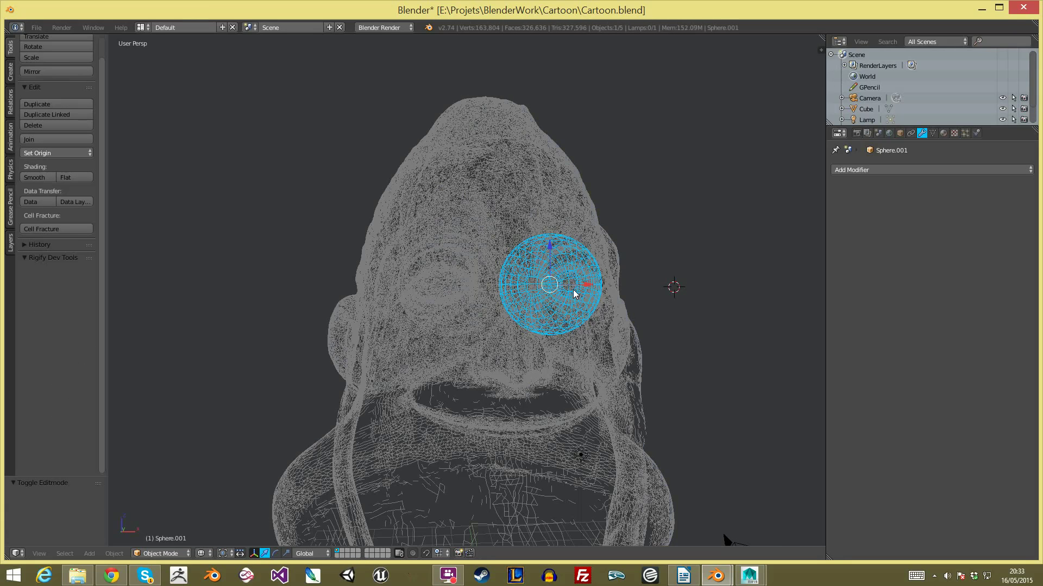
# Step: Set the origin of the remaining original eyeball to its geometry
pyautogui.press('a')
pyautogui.press('z')
pyautogui.press('Tab')
pyautogui.press('z')
pyautogui.press('Tab')
pyautogui.press('z')
pyautogui.rightClick(444, 288)
pyautogui.press('z')
pyautogui.hotkey('shift', 'ctrl', 'alt', 'c')
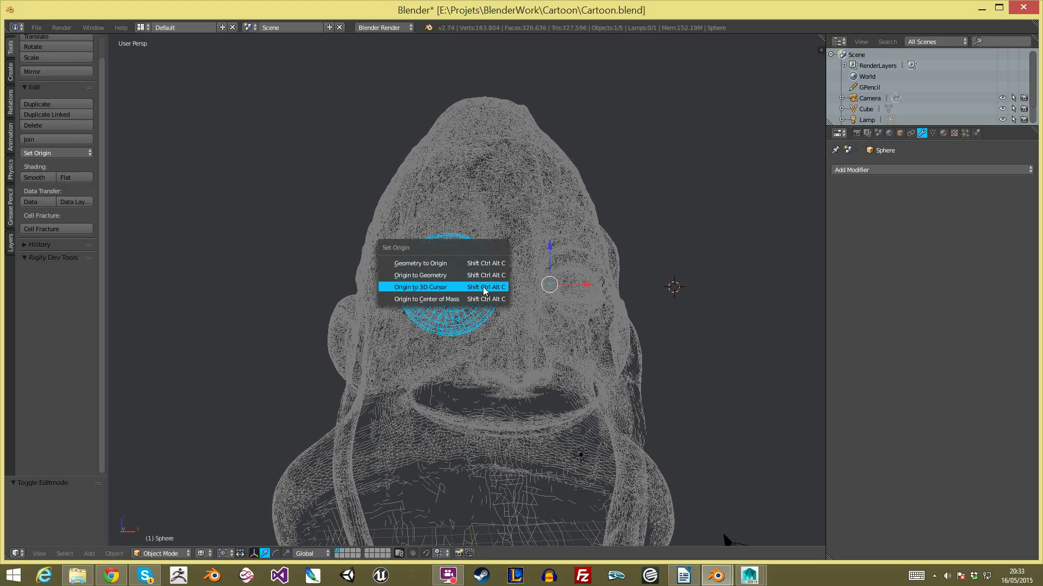
pyautogui.click(489, 275)
pyautogui.press('z')
pyautogui.press('a')
# Step: Trackball-rotate the original eyeball by about -8.57 and -4.58 degrees to adjust its gaze
pyautogui.scroll(-3, 466, 299)
pyautogui.scroll(7, 474, 279)
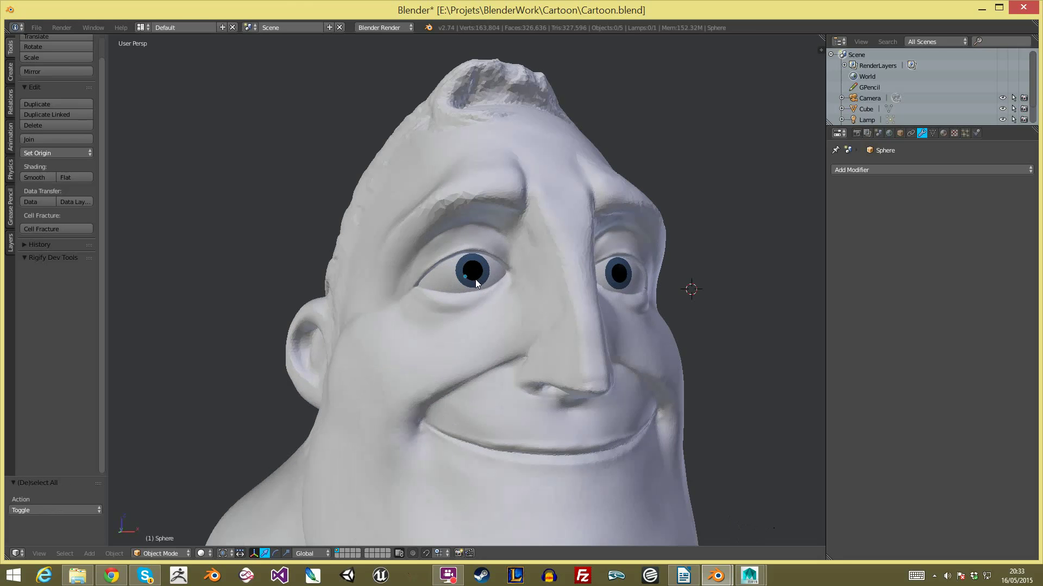
pyautogui.press('r')
pyautogui.press('r')
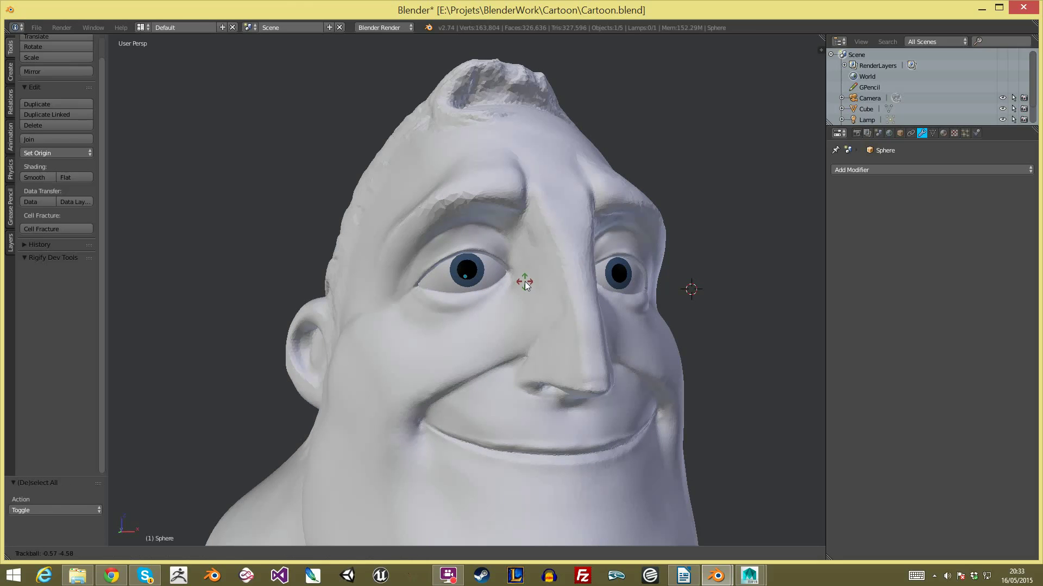
pyautogui.click(525, 281)
pyautogui.press('a')
# Step: Trackball-rotate the separated eyeball by about -1.72 and -5.73 degrees, and return the viewport to textured shading
pyautogui.scroll(-4, 519, 291)
pyautogui.moveTo(516, 293); pyautogui.dragTo(526, 288, button='middle')
pyautogui.scroll(3, 526, 289)
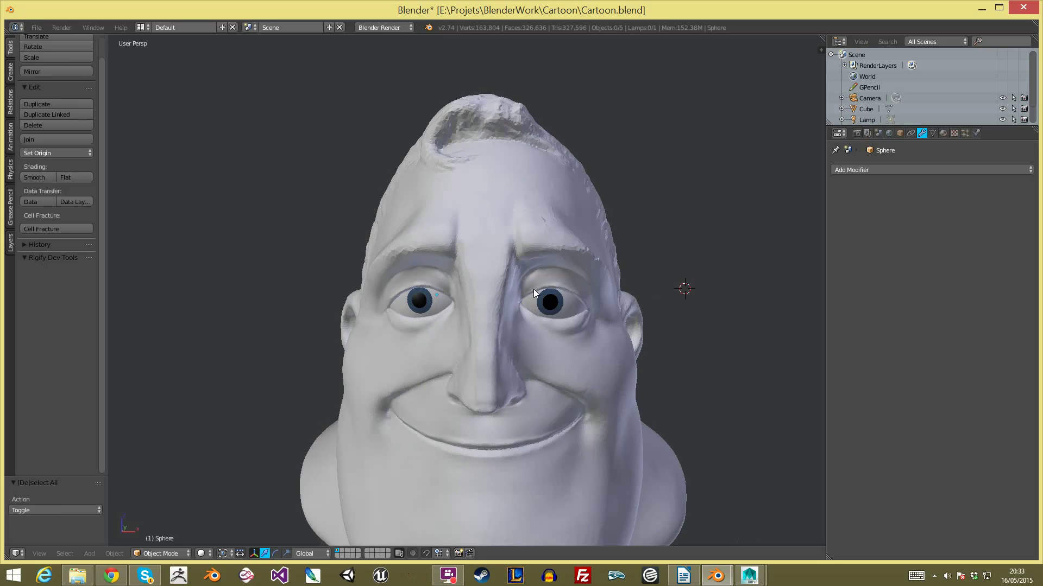
pyautogui.rightClick(605, 326)
pyautogui.press('r')
pyautogui.press('r')
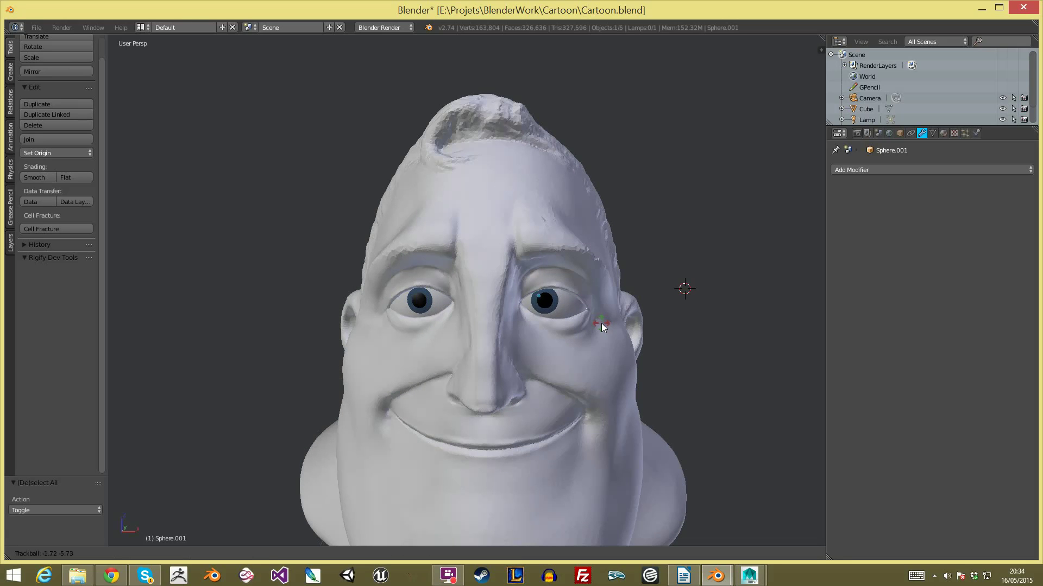
pyautogui.click(601, 324)
pyautogui.press('a')
pyautogui.scroll(-3, 562, 383)
pyautogui.hotkey('alt', 'z')
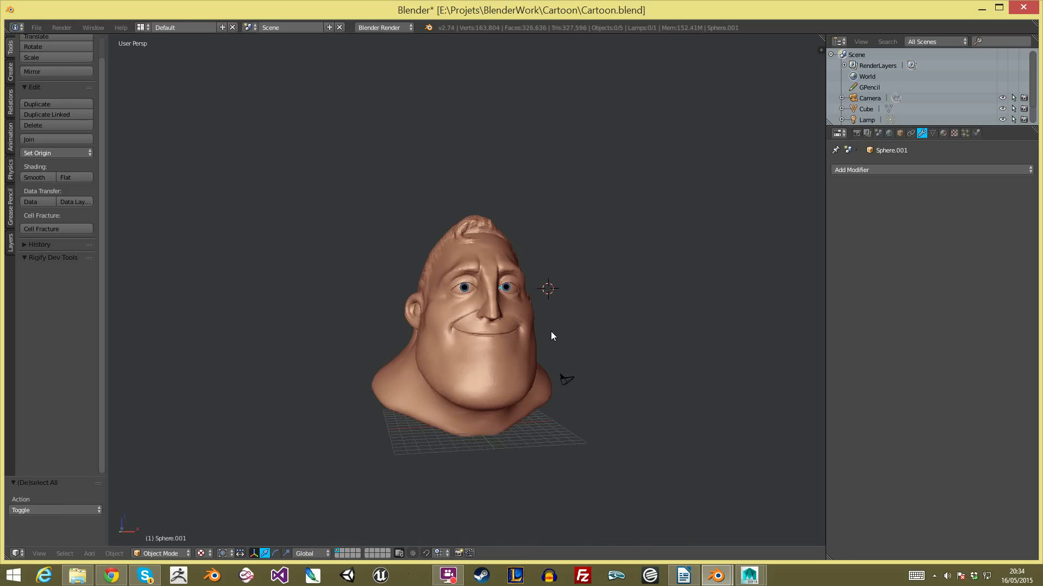
# Step: In edge select mode, scale down the iris and pupil edge loops of the original eyeball
pyautogui.scroll(7, 557, 362)
pyautogui.rightClick(481, 262)
pyautogui.press('Tab')
pyautogui.scroll(2, 473, 256)
pyautogui.keyDown('alt'); pyautogui.rightClick(494, 278); pyautogui.keyUp('alt')
pyautogui.press('a')
pyautogui.hotkey('ctrl', 'Tab')
pyautogui.click(505, 252)
pyautogui.keyDown('alt'); pyautogui.rightClick(499, 264); pyautogui.keyUp('alt')
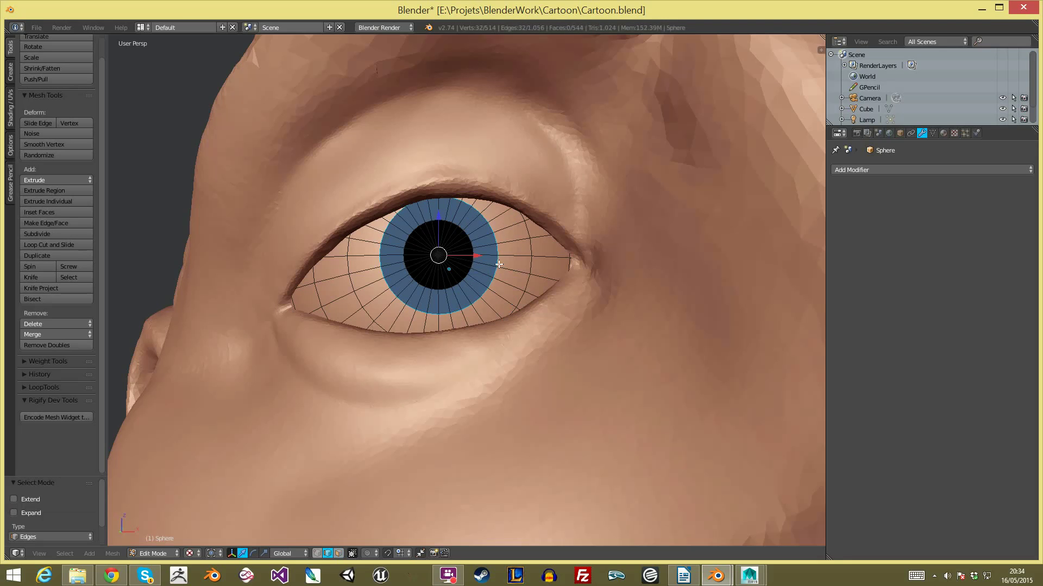
pyautogui.press('s')
pyautogui.rightClick(468, 279)
pyautogui.press('s')
pyautogui.rightClick(469, 279)
pyautogui.keyDown('alt'); pyautogui.keyDown('shift'); pyautogui.rightClick(465, 276); pyautogui.keyUp('shift'); pyautogui.keyUp('alt')
pyautogui.press('s')
pyautogui.click(515, 272)
pyautogui.press('Tab')
pyautogui.scroll(-9, 521, 275)
pyautogui.press('a')
# Step: Scale the iris and pupil edge loops of the separated eyeball by 0.876
pyautogui.moveTo(578, 295); pyautogui.dragTo(548, 313, button='middle')
pyautogui.scroll(3, 551, 285)
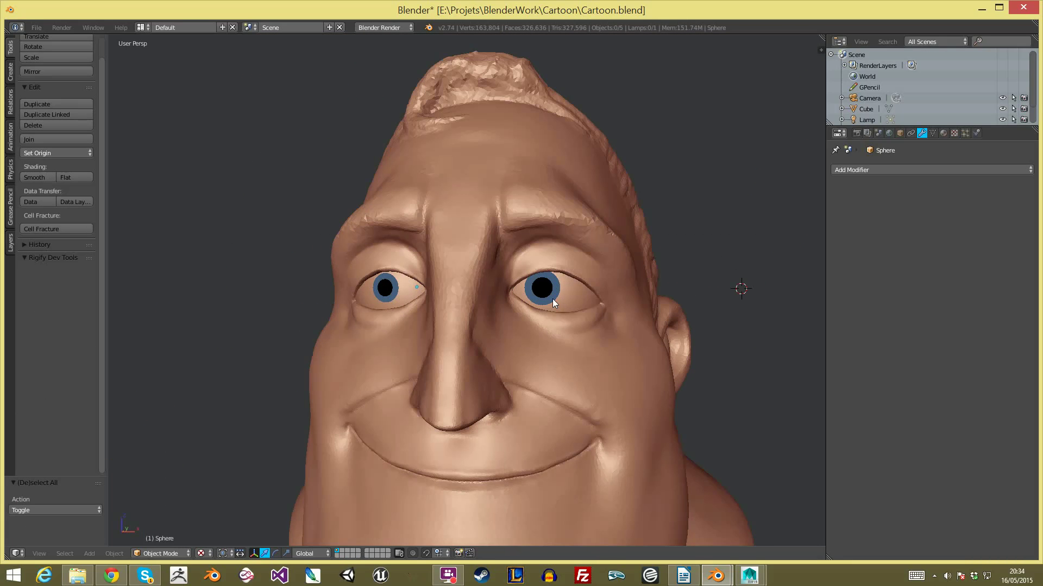
pyautogui.scroll(5, 625, 298)
pyautogui.rightClick(638, 289)
pyautogui.press('Tab')
pyautogui.keyDown('alt'); pyautogui.rightClick(746, 344); pyautogui.keyUp('alt')
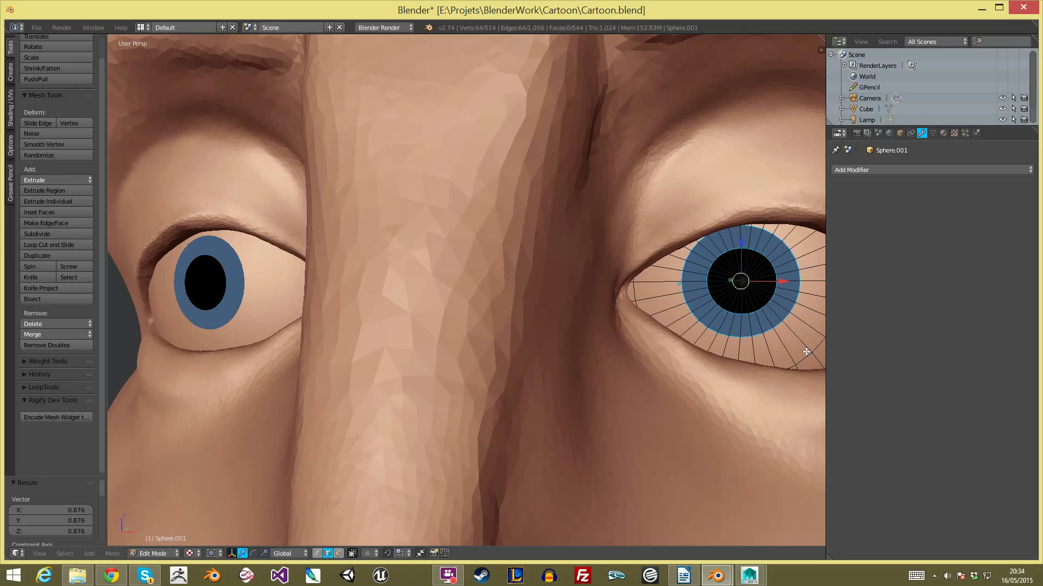
pyautogui.press('Tab')
pyautogui.scroll(-8, 532, 381)
pyautogui.press('a')
pyautogui.moveTo(533, 381); pyautogui.dragTo(491, 406, button='middle')
pyautogui.scroll(-2, 565, 375)
pyautogui.scroll(2, 491, 405)
pyautogui.rightClick(497, 377)
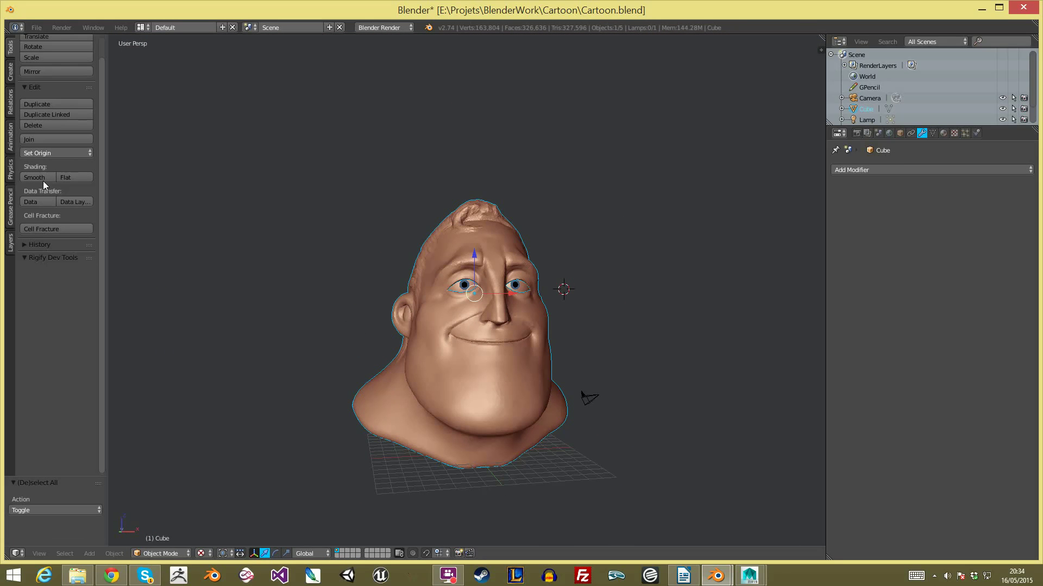
pyautogui.press('a')
pyautogui.moveTo(390, 210); pyautogui.dragTo(428, 240, button='middle')
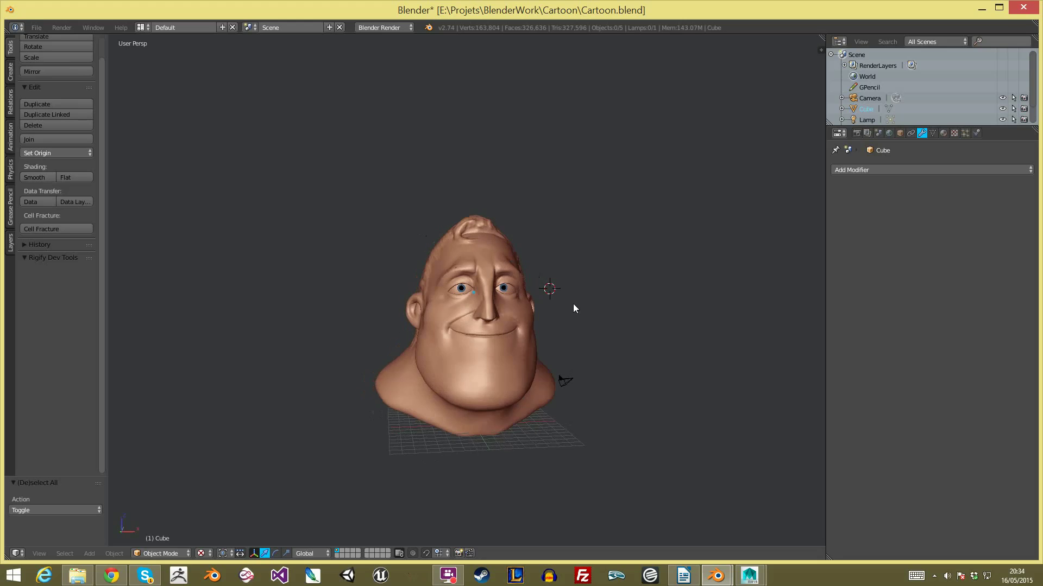
pyautogui.scroll(1, 478, 315)
pyautogui.rightClick(549, 358)
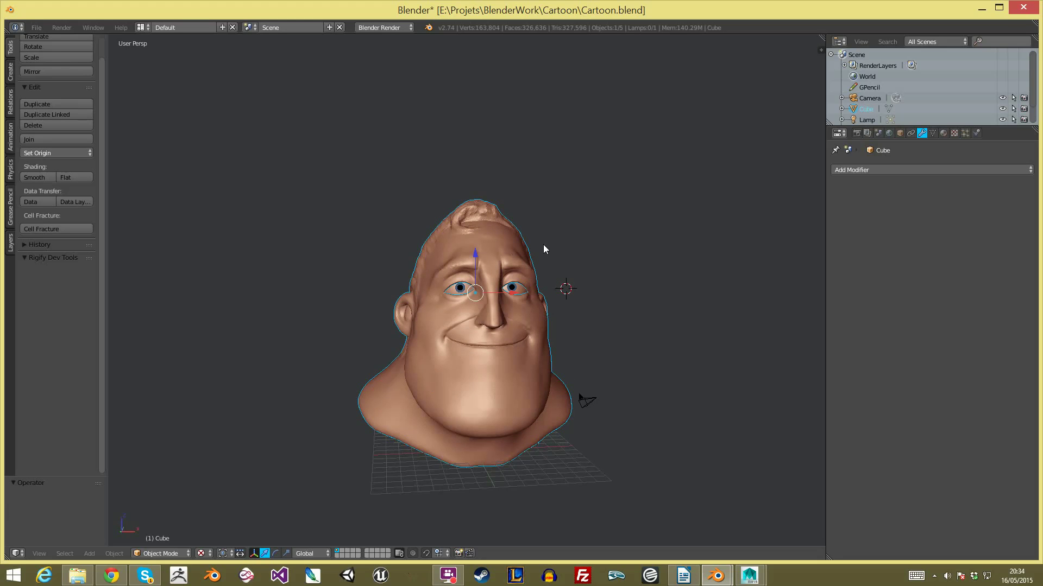
pyautogui.press('a')
# Step: Turn the Only Render display option back on for the 3D view
pyautogui.scroll(-1, 543, 307)
pyautogui.press('n')
pyautogui.click(764, 458)
pyautogui.scroll(4, 517, 375)
pyautogui.moveTo(467, 361); pyautogui.dragTo(451, 406, button='middle')
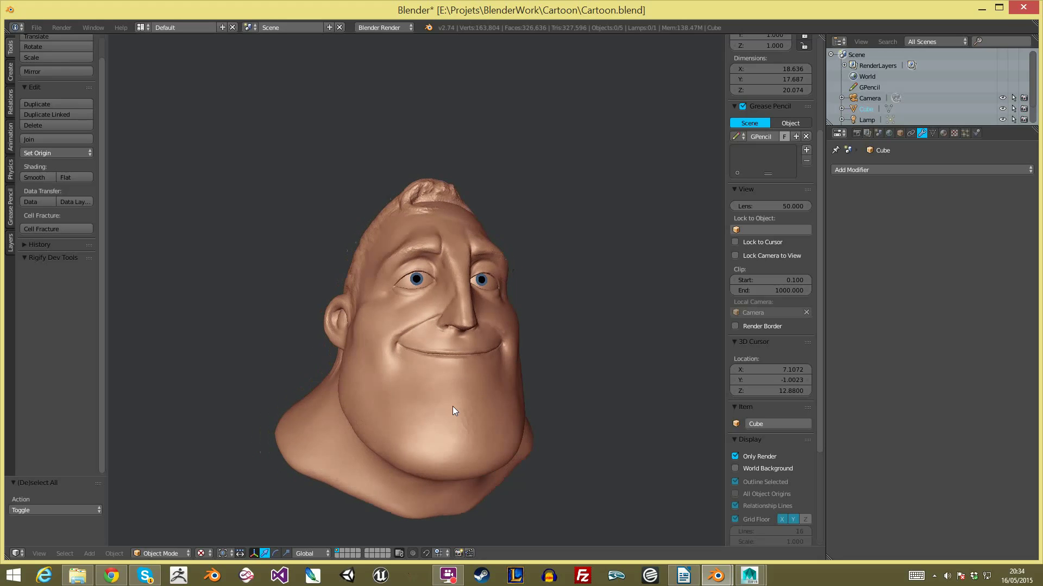
# Step: Switch the head to Sculpt Mode and set the Grab brush to a 79 px radius
pyautogui.click(178, 550)
pyautogui.click(182, 517)
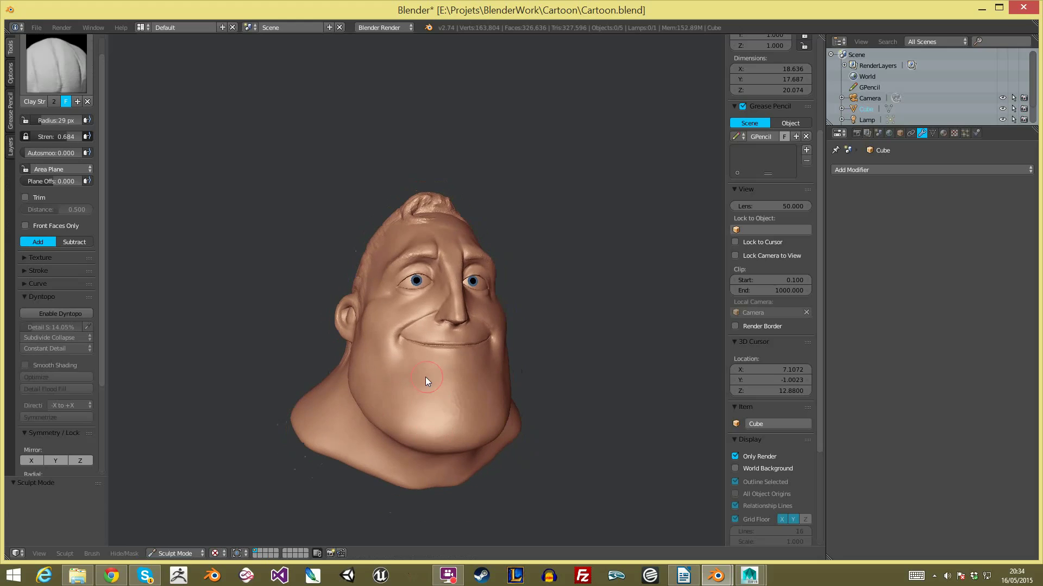
pyautogui.press('g')
pyautogui.press('f')
pyautogui.click(503, 379)
pyautogui.moveTo(438, 400); pyautogui.dragTo(452, 409, button='middle')
pyautogui.press('f')
pyautogui.click(381, 405)
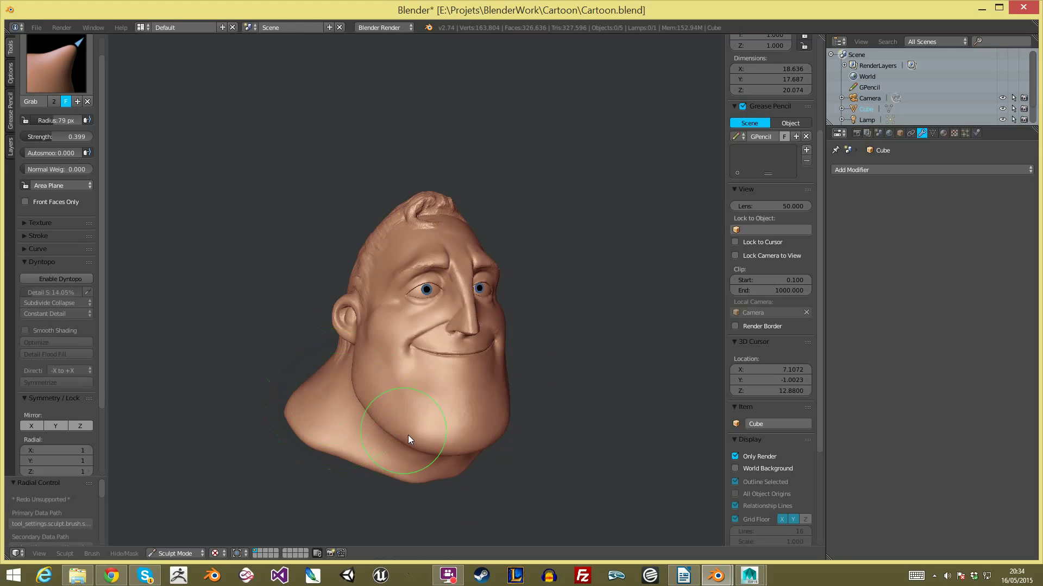
# Step: Undo the one-sided jaw pull, enable X mirror symmetry and reshape the lower jaw with the 79 px Grab brush
pyautogui.moveTo(399, 436); pyautogui.dragTo(397, 438)
pyautogui.hotkey('ctrl', 'z')
pyautogui.moveTo(402, 435); pyautogui.dragTo(403, 439)
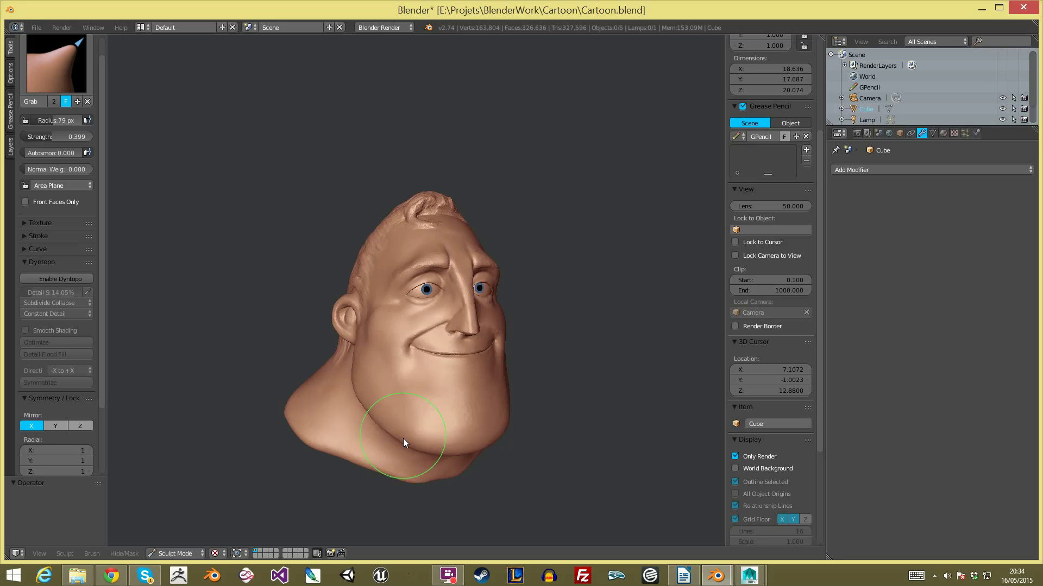
pyautogui.press('n')
pyautogui.moveTo(664, 442); pyautogui.dragTo(530, 385, button='middle')
pyautogui.moveTo(457, 419); pyautogui.dragTo(465, 410)
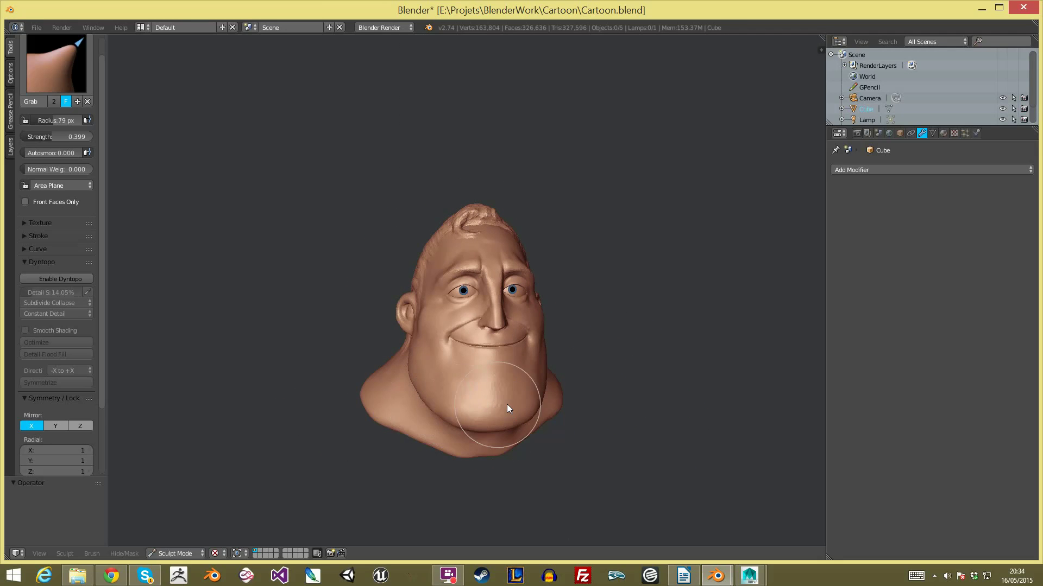
# Step: Reshape the jaw's lower contour symmetrically with the Grab brush at a 105 px radius
pyautogui.moveTo(549, 414); pyautogui.dragTo(536, 405, button='middle')
pyautogui.press('f')
pyautogui.moveTo(446, 401)
pyautogui.mouseDown(button='middle')
pyautogui.moveTo(469, 401)
pyautogui.moveTo(442, 411)
pyautogui.mouseUp(button='middle')
pyautogui.click(492, 401)
pyautogui.press('f')
pyautogui.click(468, 429)
pyautogui.click(418, 384)
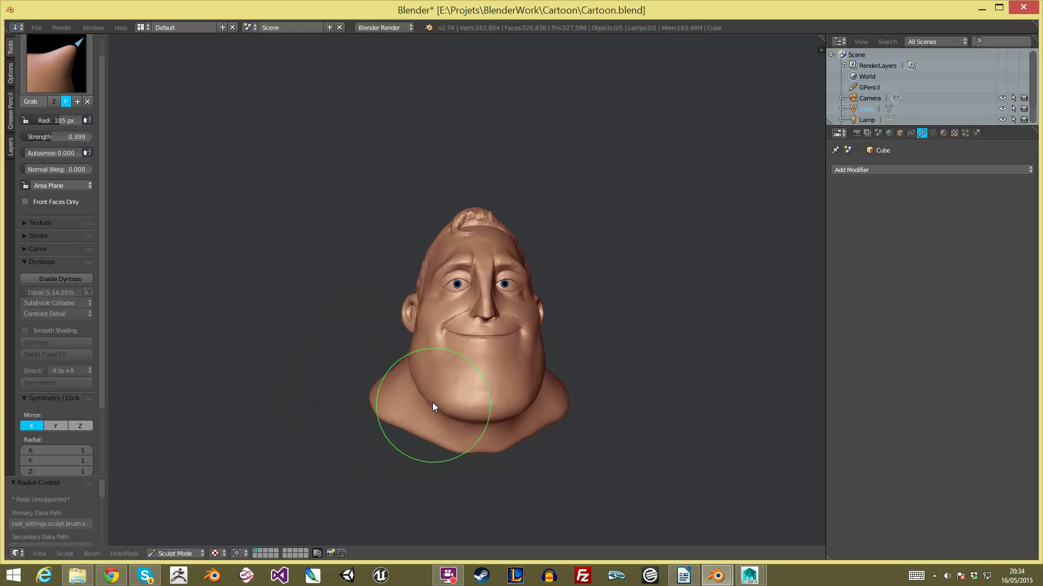
# Step: Adjust the jaw and chin silhouette with the Grab brush at a 66 px radius
pyautogui.moveTo(551, 399)
pyautogui.mouseDown(button='middle')
pyautogui.moveTo(509, 393)
pyautogui.moveTo(403, 409)
pyautogui.moveTo(398, 480)
pyautogui.moveTo(470, 456)
pyautogui.moveTo(410, 371)
pyautogui.mouseUp(button='middle')
pyautogui.press('f')
pyautogui.click(510, 405)
pyautogui.scroll(1, 410, 370)
pyautogui.press('f')
pyautogui.click(411, 400)
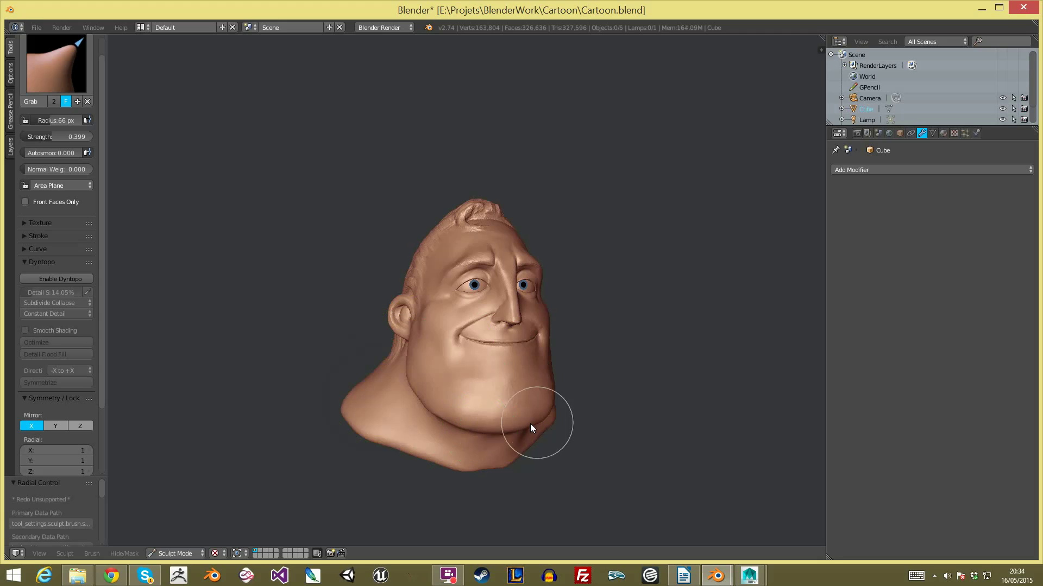
# Step: Shape the rear jawline below the ear and the jaw underside with Grab at an 85 px radius
pyautogui.moveTo(548, 412); pyautogui.dragTo(503, 410, button='middle')
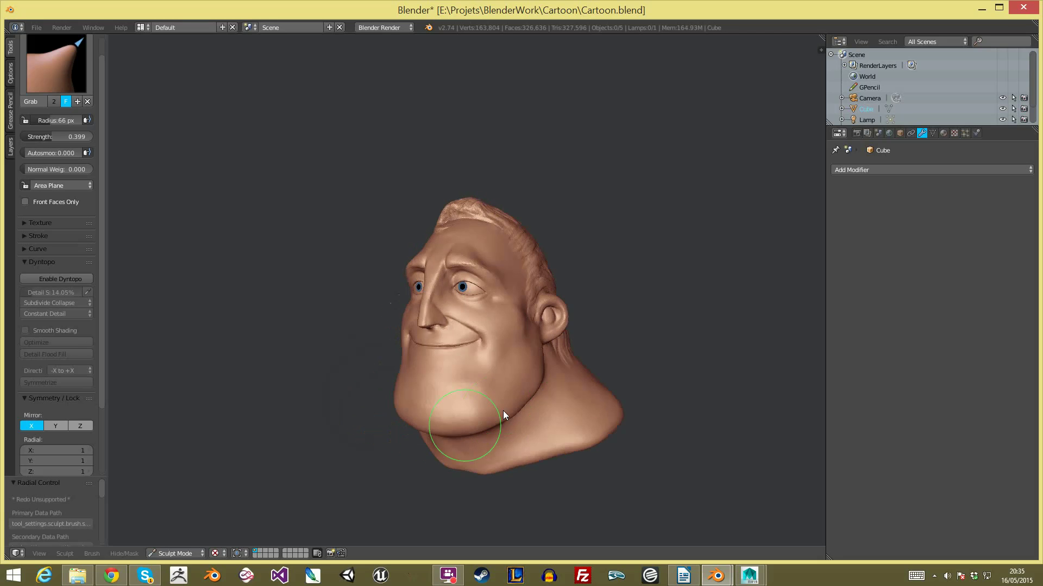
pyautogui.moveTo(433, 428)
pyautogui.mouseDown(button='middle')
pyautogui.moveTo(497, 425)
pyautogui.moveTo(476, 418)
pyautogui.mouseUp(button='middle')
pyautogui.click(477, 419)
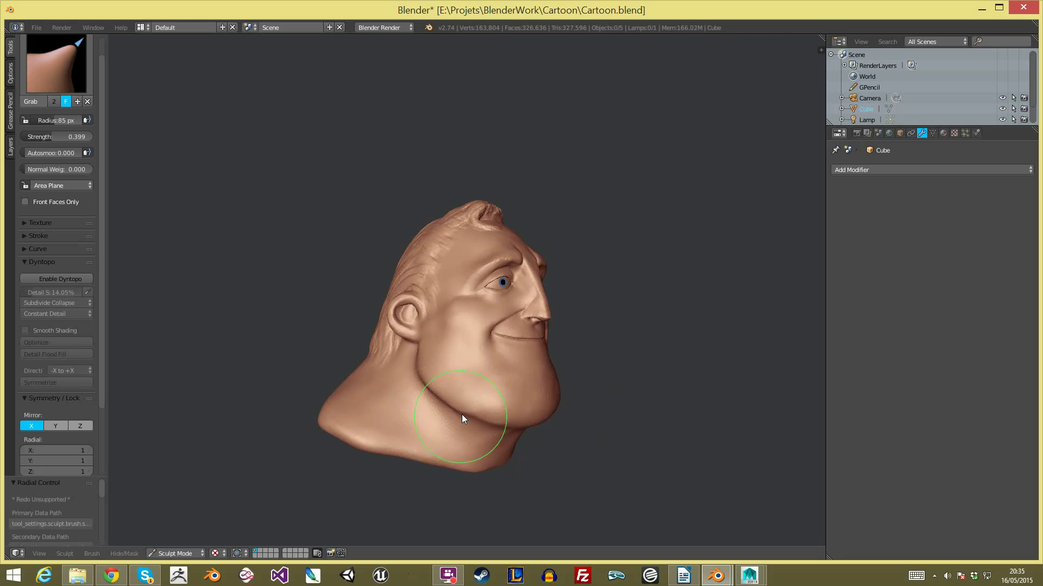
pyautogui.moveTo(422, 370); pyautogui.dragTo(418, 380)
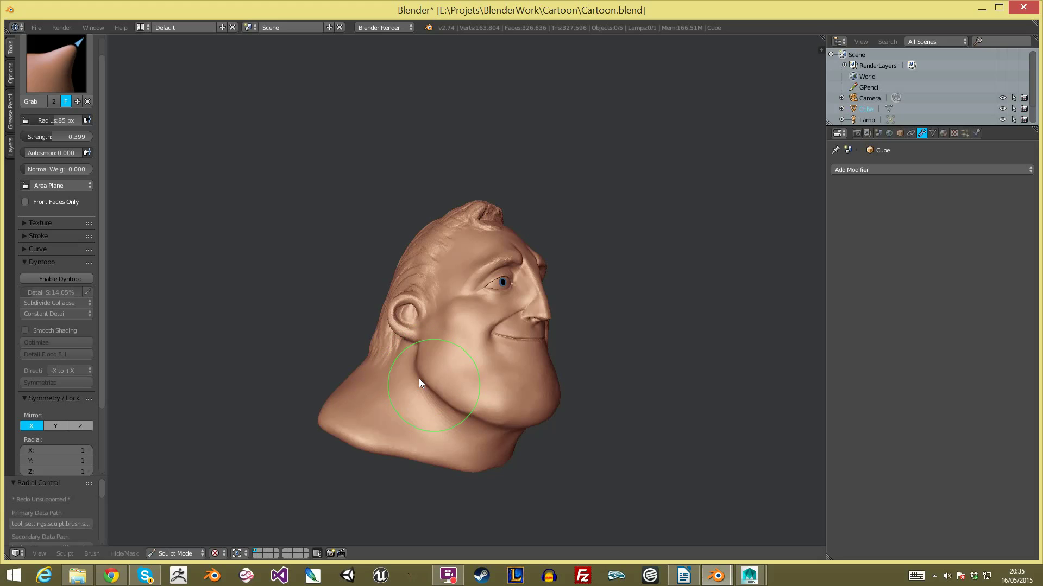
pyautogui.scroll(-3, 647, 492)
pyautogui.moveTo(592, 412); pyautogui.dragTo(474, 396, button='middle')
pyautogui.scroll(2, 500, 371)
pyautogui.moveTo(470, 402)
pyautogui.mouseDown()
pyautogui.moveTo(453, 394)
pyautogui.moveTo(493, 422)
pyautogui.moveTo(490, 405)
pyautogui.mouseUp()
# Step: Refine the underside of the jaw where it meets the neck with Grab at a 60 px radius
pyautogui.moveTo(478, 405); pyautogui.dragTo(505, 415, button='middle')
pyautogui.press('f')
pyautogui.click(445, 396)
pyautogui.scroll(3, 491, 407)
pyautogui.moveTo(492, 370); pyautogui.dragTo(490, 347, button='middle')
pyautogui.keyDown('shift'); pyautogui.moveTo(488, 376); pyautogui.dragTo(471, 287, button='middle'); pyautogui.keyUp('shift')
pyautogui.press('f')
pyautogui.click(471, 345)
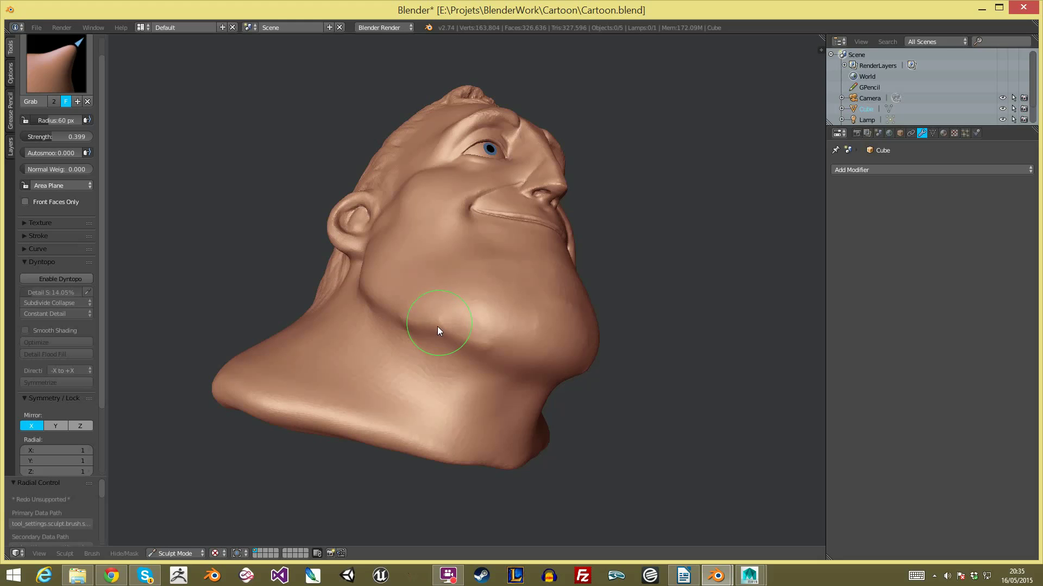
# Step: Flatten the underside of the jawline with the Flatten brush at a 60 px radius
pyautogui.click(47, 86)
pyautogui.click(260, 124)
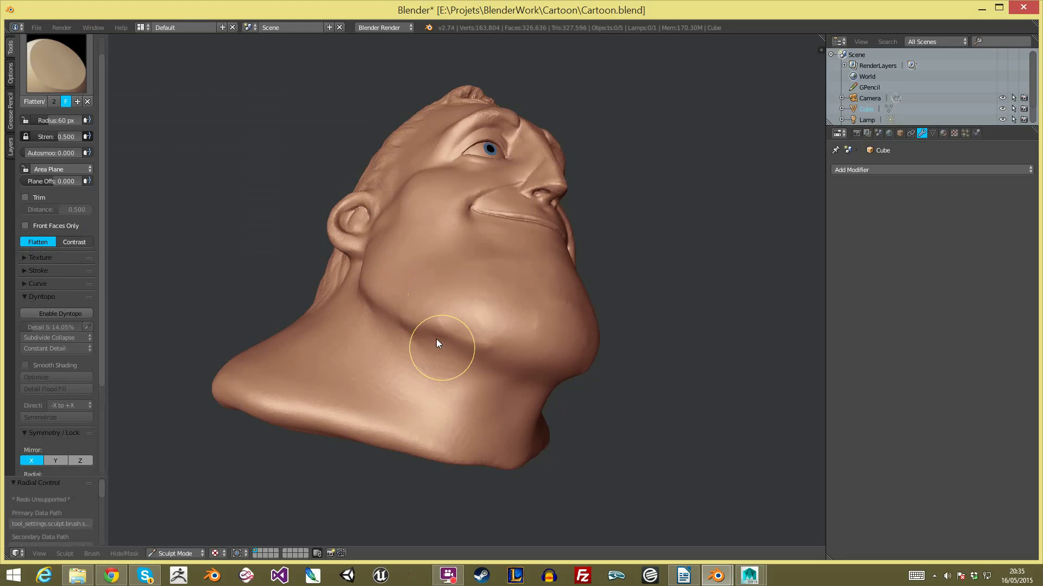
pyautogui.moveTo(458, 324)
pyautogui.mouseDown()
pyautogui.moveTo(493, 350)
pyautogui.moveTo(485, 344)
pyautogui.moveTo(549, 325)
pyautogui.moveTo(394, 328)
pyautogui.moveTo(520, 363)
pyautogui.moveTo(461, 340)
pyautogui.mouseUp()
pyautogui.scroll(-2, 516, 370)
# Step: Flatten the rear jaw edge below the ear with the Flatten brush at a 26 px radius
pyautogui.moveTo(526, 374)
pyautogui.mouseDown(button='middle')
pyautogui.moveTo(536, 375)
pyautogui.moveTo(390, 370)
pyautogui.moveTo(443, 350)
pyautogui.mouseUp(button='middle')
pyautogui.press('f')
pyautogui.click(384, 356)
pyautogui.press('f')
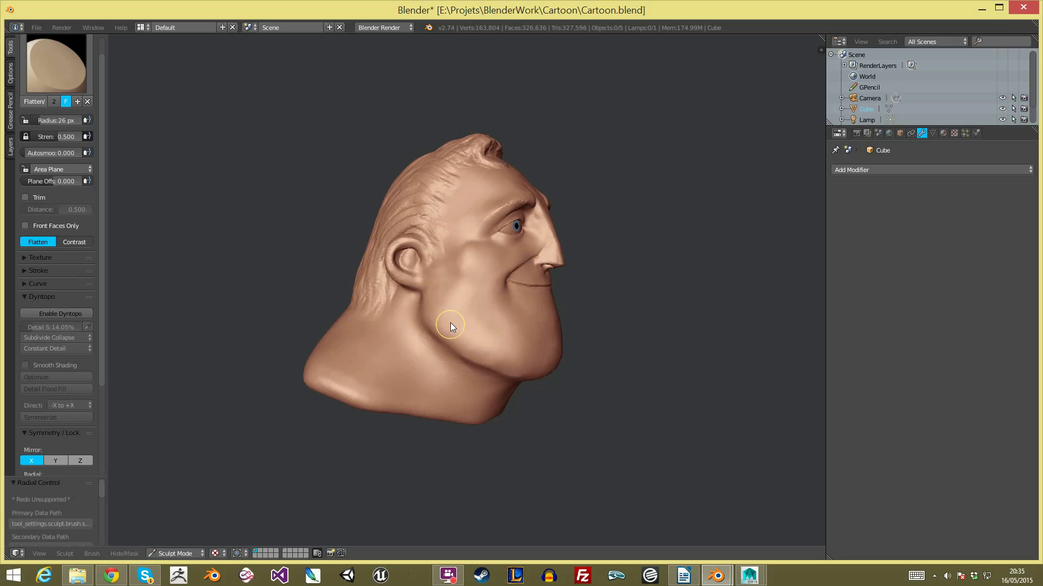
pyautogui.click(441, 336)
# Step: Flatten the skin around the outer corner of the eye with the 26 px Flatten brush
pyautogui.moveTo(568, 375); pyautogui.dragTo(483, 338, button='middle')
pyautogui.scroll(-4, 553, 297)
pyautogui.moveTo(640, 363); pyautogui.dragTo(706, 339, button='middle')
pyautogui.scroll(6, 610, 272)
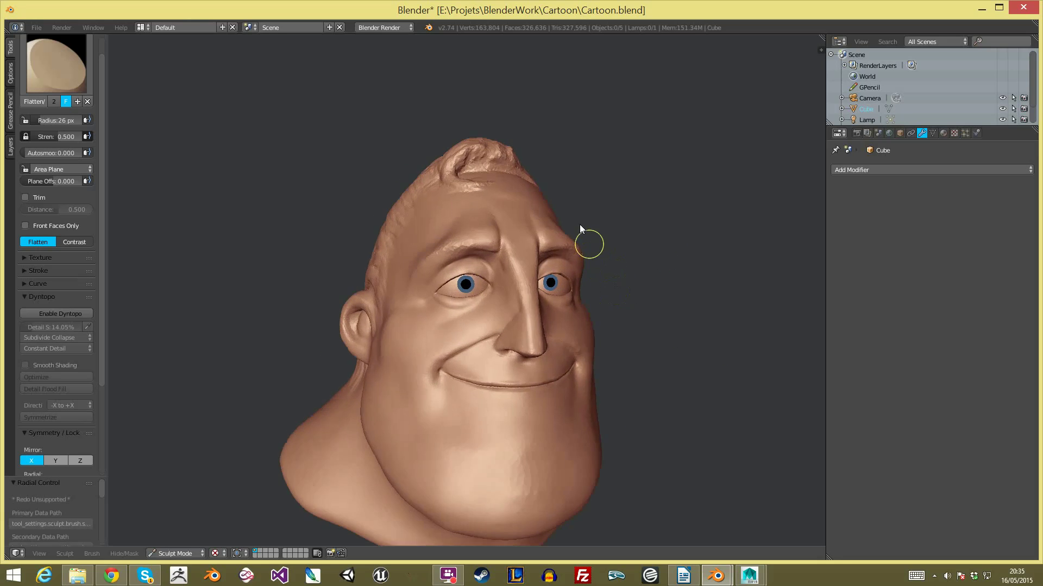
pyautogui.scroll(8, 590, 252)
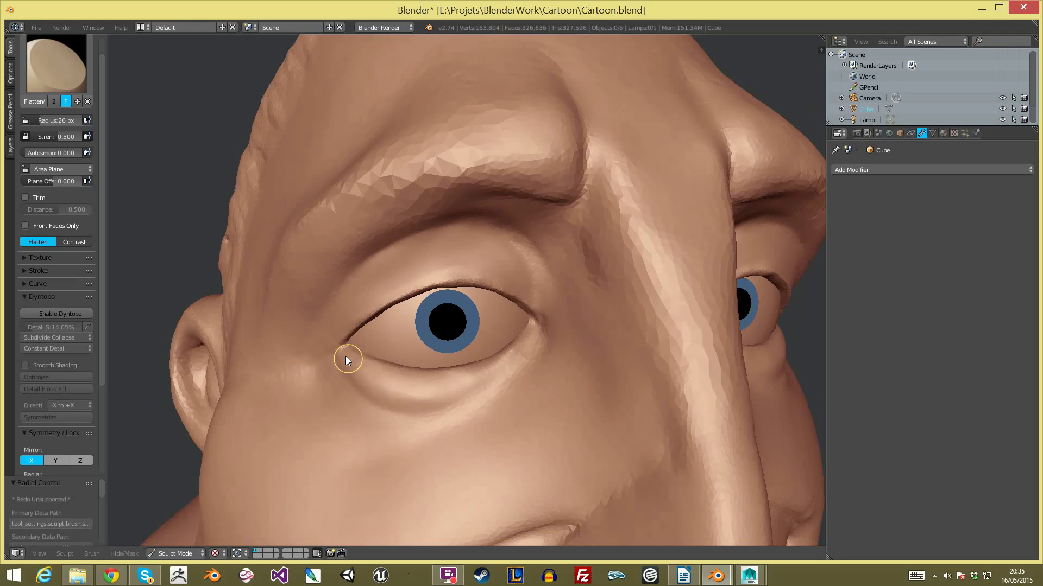
pyautogui.moveTo(350, 358)
pyautogui.mouseDown()
pyautogui.moveTo(414, 375)
pyautogui.moveTo(481, 362)
pyautogui.moveTo(406, 403)
pyautogui.moveTo(354, 392)
pyautogui.moveTo(369, 392)
pyautogui.moveTo(353, 381)
pyautogui.mouseUp()
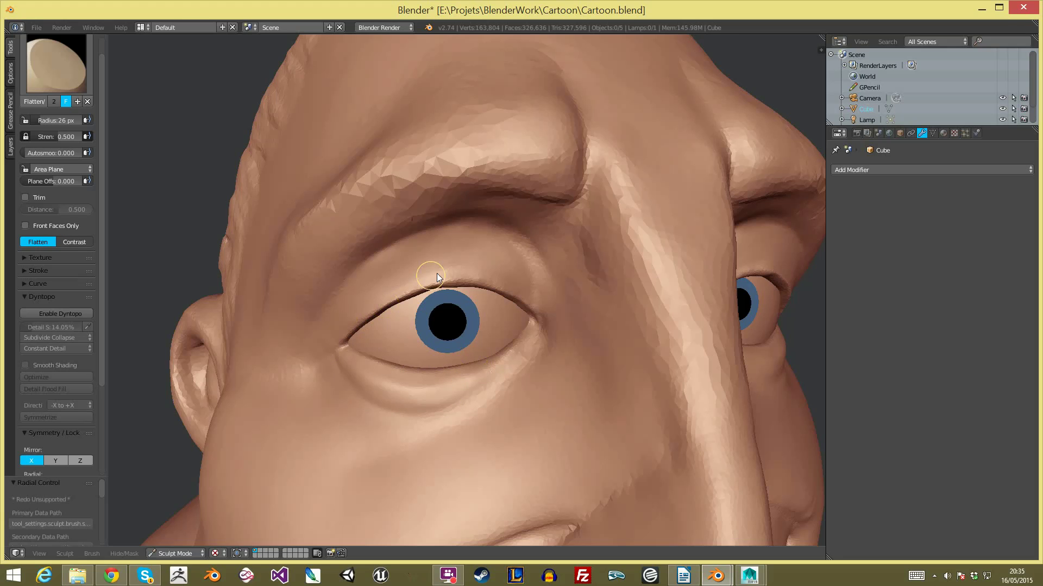
# Step: Flatten the area between the eyebrows above the nose bridge with the 26 px Flatten brush
pyautogui.scroll(-4, 380, 382)
pyautogui.moveTo(537, 329); pyautogui.dragTo(498, 344, button='middle')
pyautogui.moveTo(529, 277); pyautogui.dragTo(506, 273, button='middle')
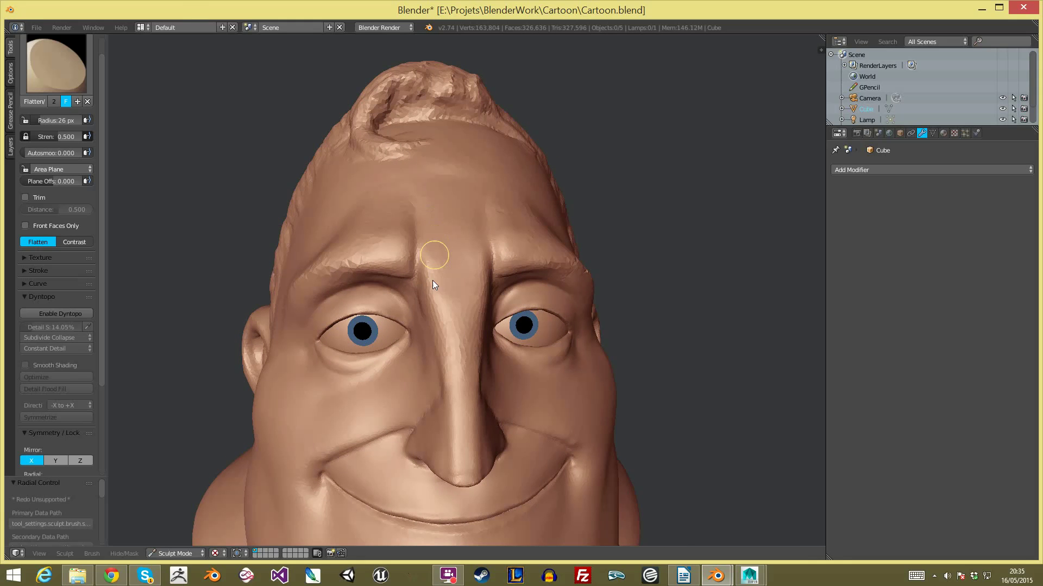
pyautogui.moveTo(447, 273)
pyautogui.mouseDown()
pyautogui.moveTo(466, 328)
pyautogui.moveTo(471, 422)
pyautogui.moveTo(448, 337)
pyautogui.moveTo(457, 346)
pyautogui.moveTo(451, 285)
pyautogui.moveTo(477, 281)
pyautogui.moveTo(462, 230)
pyautogui.moveTo(477, 238)
pyautogui.moveTo(452, 226)
pyautogui.mouseUp()
pyautogui.scroll(-5, 479, 263)
# Step: Nudge the side of the nose bridge beside the inner eye corner with the Grab brush and set its radius to 38 px
pyautogui.moveTo(624, 430); pyautogui.dragTo(599, 373, button='middle')
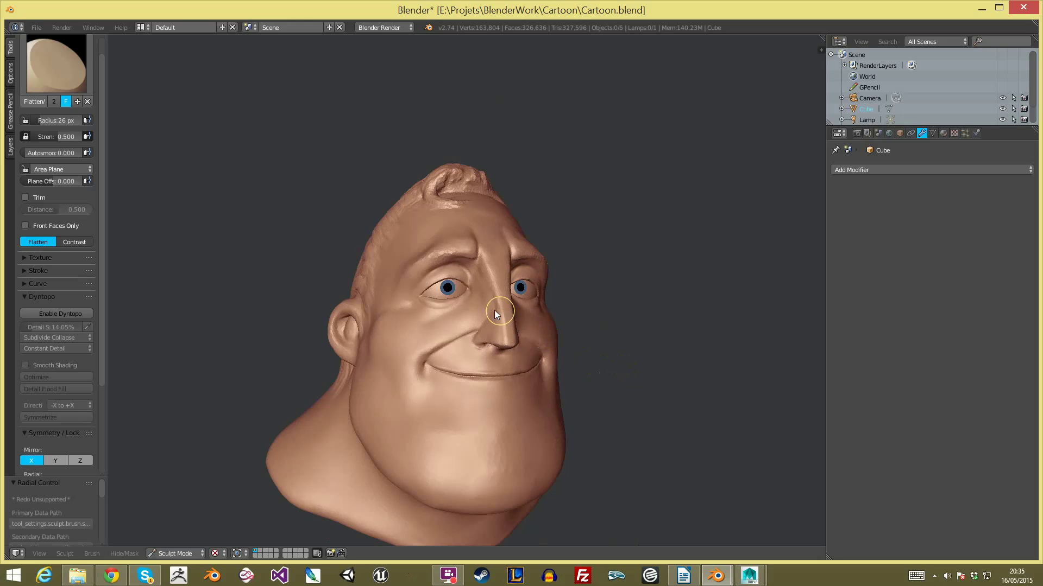
pyautogui.press('g')
pyautogui.moveTo(485, 269); pyautogui.dragTo(487, 276)
pyautogui.press('f')
pyautogui.click(539, 334)
pyautogui.press('f')
pyautogui.click(392, 331)
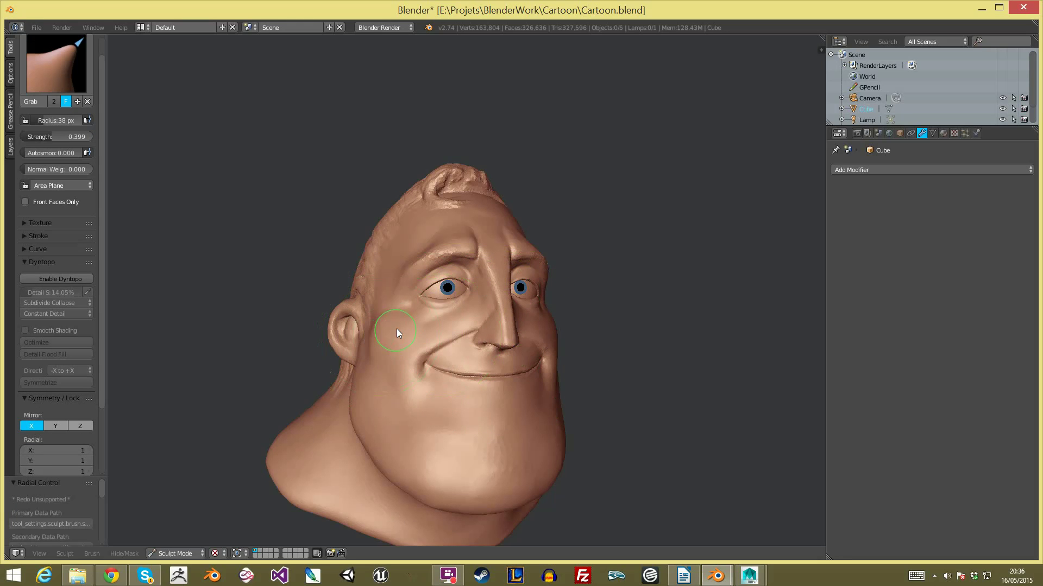
pyautogui.scroll(2, 407, 280)
pyautogui.moveTo(405, 276); pyautogui.dragTo(413, 311, button='middle')
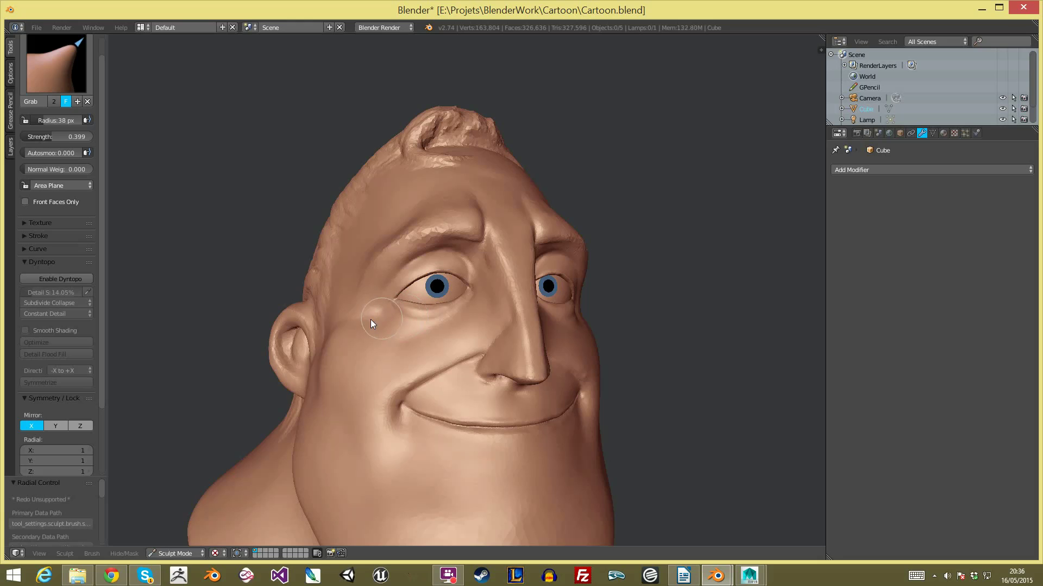
# Step: Examine the face and jaw proportions from a three-quarter view, both close up and from farther away
pyautogui.scroll(-2, 399, 331)
pyautogui.press('f')
pyautogui.click(506, 363)
pyautogui.moveTo(480, 337)
pyautogui.mouseDown(button='middle')
pyautogui.moveTo(526, 448)
pyautogui.moveTo(459, 431)
pyautogui.moveTo(527, 429)
pyautogui.moveTo(590, 526)
pyautogui.moveTo(563, 393)
pyautogui.mouseUp(button='middle')
pyautogui.scroll(2, 543, 404)
pyautogui.press('[')
pyautogui.press('[')
pyautogui.press('[')
pyautogui.press('[')
pyautogui.press('[')
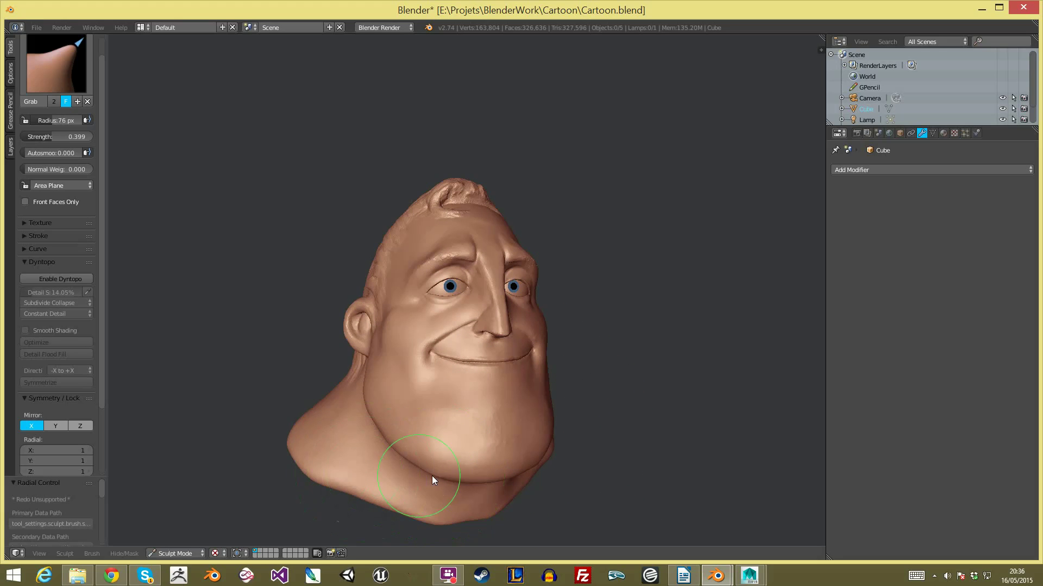
pyautogui.moveTo(407, 294); pyautogui.dragTo(473, 298)
pyautogui.click(476, 295)
pyautogui.scroll(2, 389, 270)
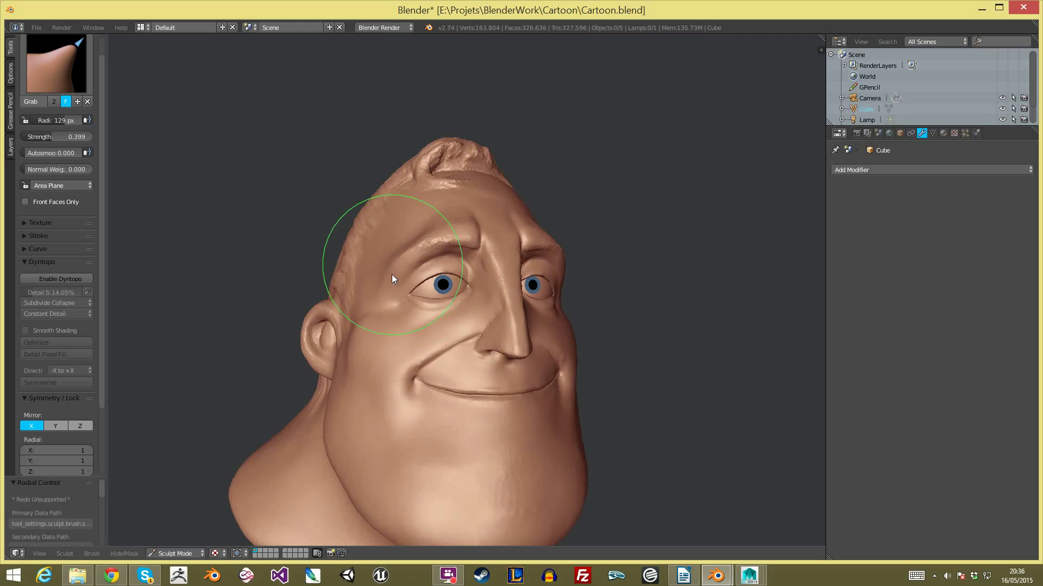
# Step: Nudge the inner eye corner slightly outward in the front view with the Grab brush at an 80 px radius
pyautogui.moveTo(388, 271); pyautogui.dragTo(433, 295, button='middle')
pyautogui.press('f')
pyautogui.click(419, 295)
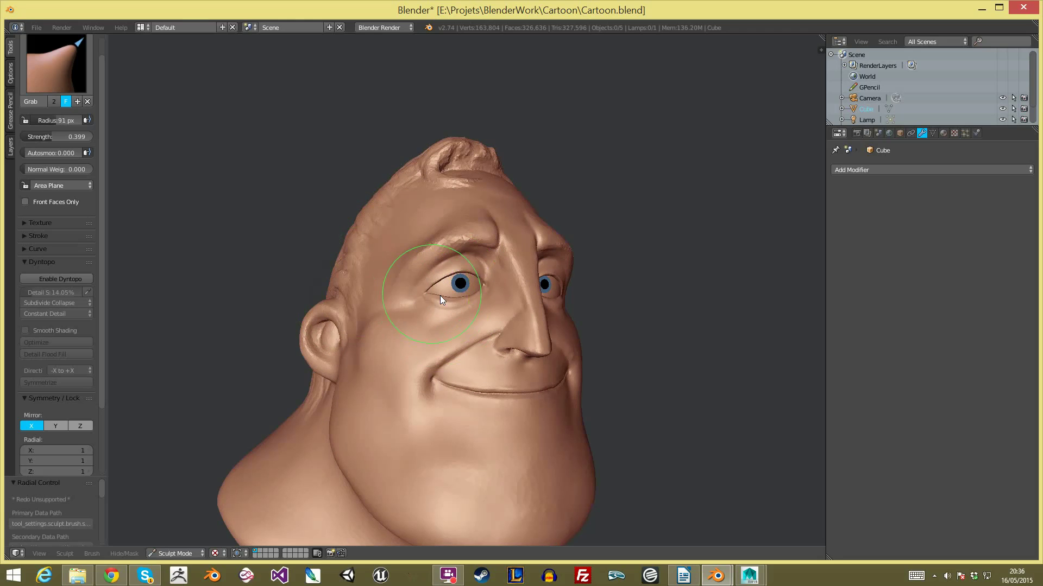
pyautogui.press('KP_1')
pyautogui.press('f')
pyautogui.click(416, 289)
pyautogui.moveTo(418, 289); pyautogui.dragTo(415, 289)
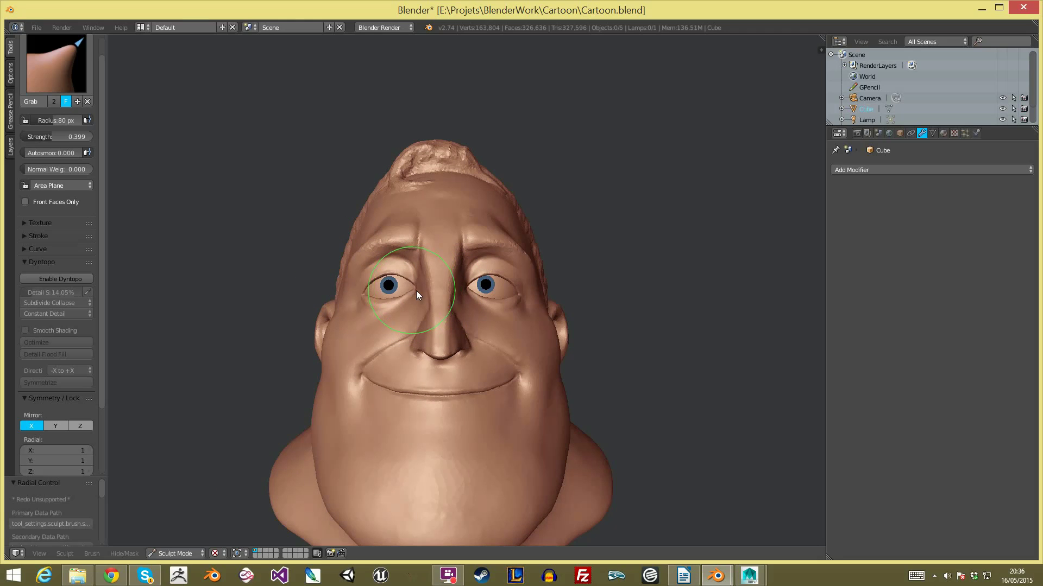
# Step: Pull the side of the jaw slightly inward with the Grab brush at a 156 px radius
pyautogui.scroll(-5, 438, 292)
pyautogui.press('f')
pyautogui.click(404, 325)
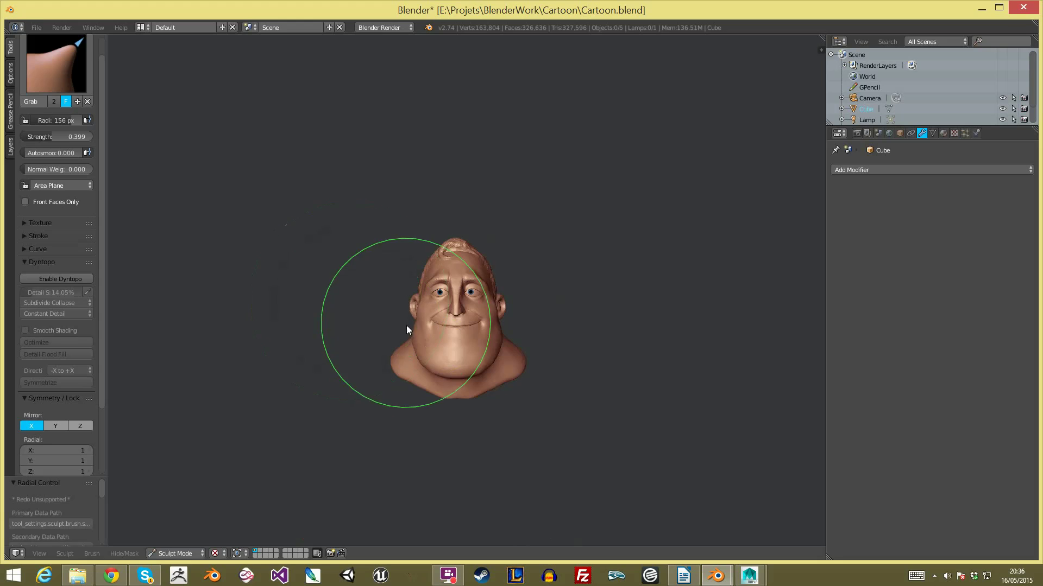
pyautogui.moveTo(406, 325); pyautogui.dragTo(414, 334, button='middle')
pyautogui.moveTo(417, 344); pyautogui.dragTo(419, 343)
# Step: Pull the rear jaw edge below the ear down and forward with the Grab brush at a 51 px radius
pyautogui.press('f')
pyautogui.click(360, 350)
pyautogui.moveTo(373, 351); pyautogui.dragTo(454, 369, button='middle')
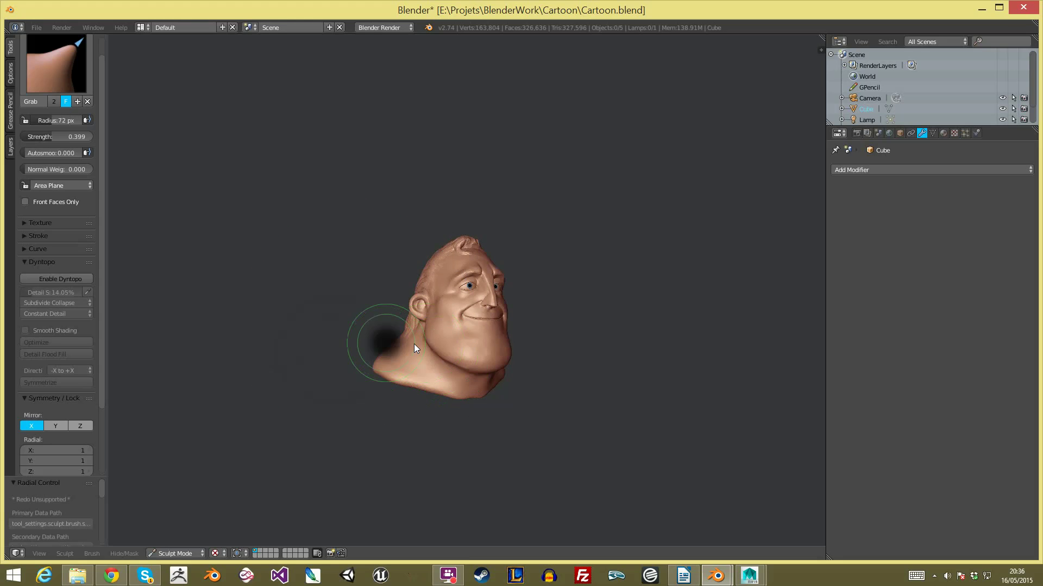
pyautogui.moveTo(427, 340); pyautogui.dragTo(435, 354)
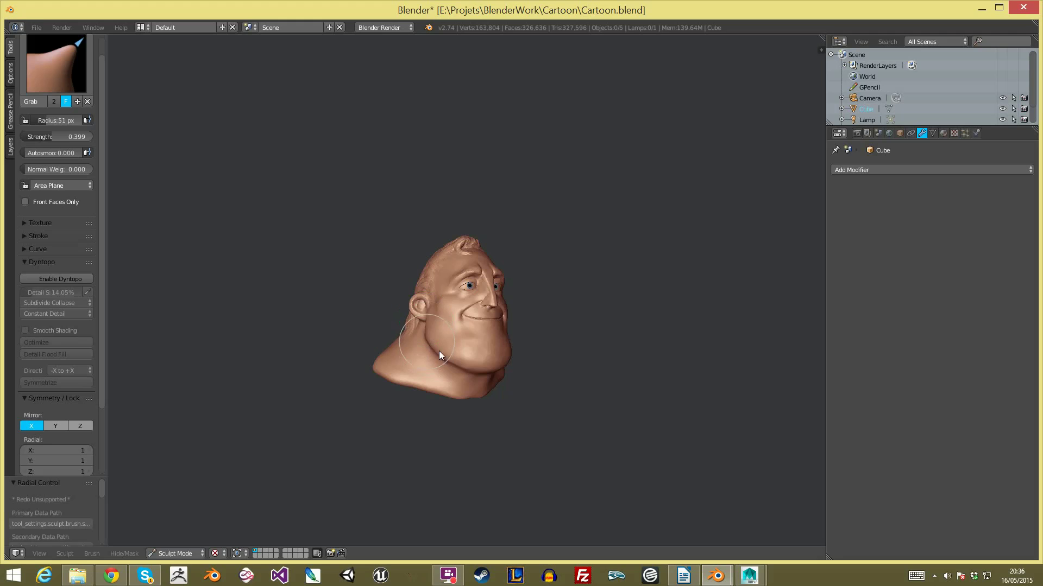
# Step: Examine the head's overall shape from the front, three-quarter and side views
pyautogui.scroll(-3, 617, 464)
pyautogui.moveTo(621, 466); pyautogui.dragTo(593, 469, button='middle')
pyautogui.scroll(5, 554, 291)
pyautogui.moveTo(552, 287); pyautogui.dragTo(595, 292, button='middle')
pyautogui.scroll(-2, 572, 265)
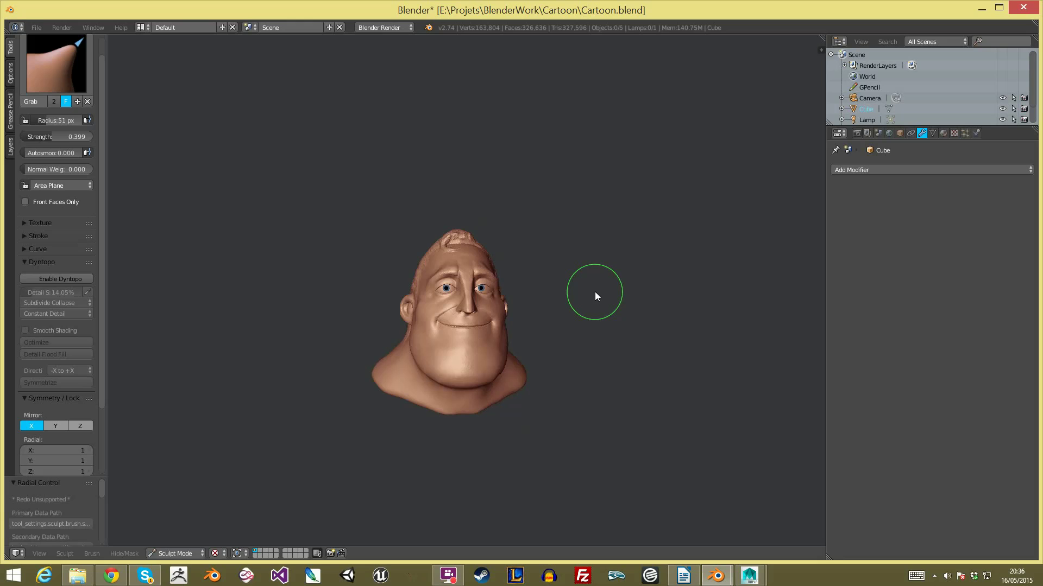
pyautogui.moveTo(687, 320)
pyautogui.mouseDown(button='middle')
pyautogui.moveTo(663, 282)
pyautogui.moveTo(705, 276)
pyautogui.mouseUp(button='middle')
pyautogui.scroll(2, 619, 244)
pyautogui.moveTo(467, 258)
pyautogui.keyDown('shift'); pyautogui.mouseDown(button='middle')
pyautogui.moveTo(534, 270)
pyautogui.moveTo(471, 247)
pyautogui.mouseUp(button='middle'); pyautogui.keyUp('shift')
pyautogui.scroll(2, 484, 250)
pyautogui.press('f')
pyautogui.click(467, 274)
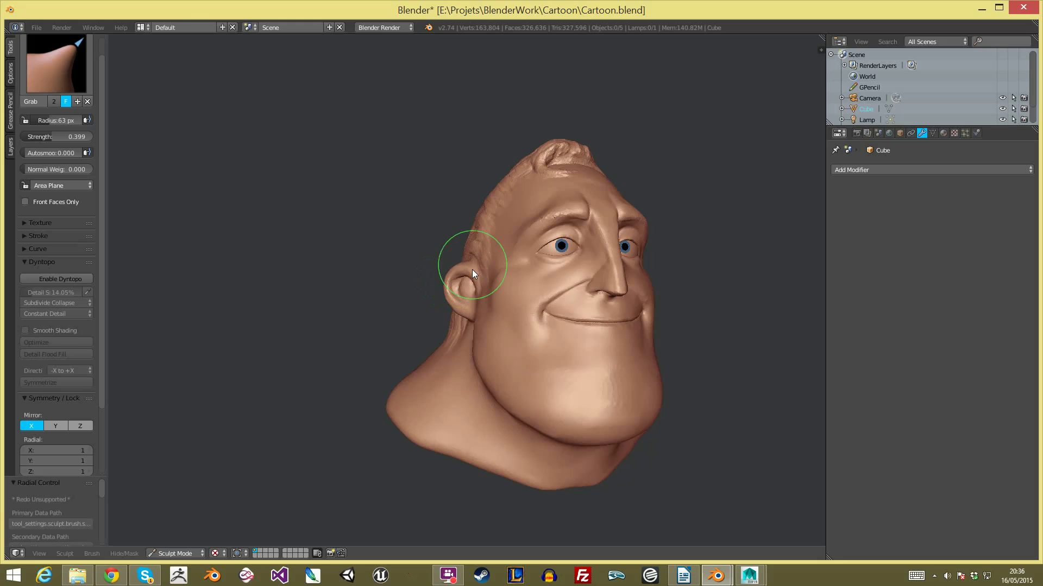
pyautogui.scroll(-2, 407, 319)
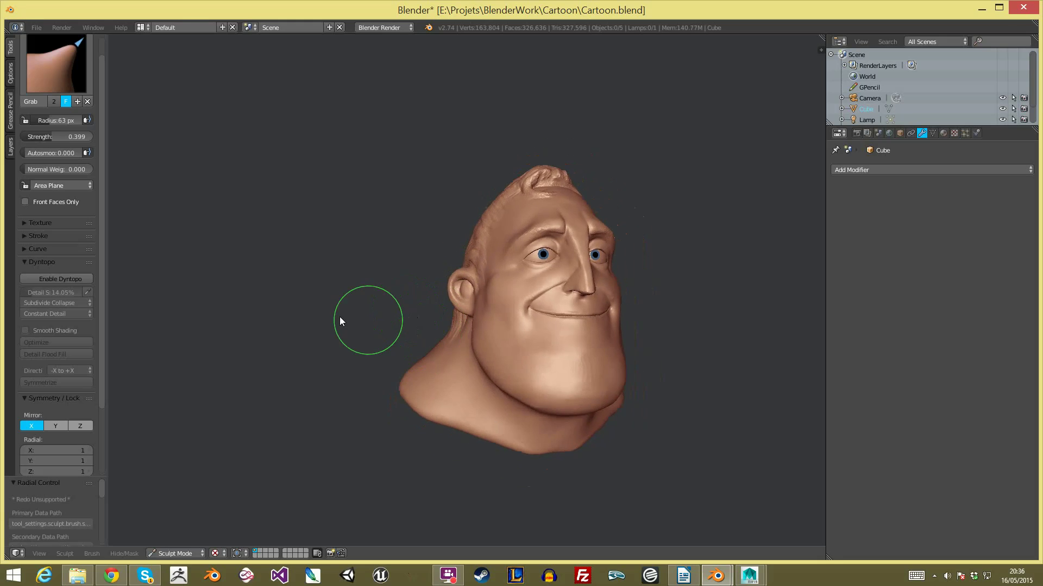
pyautogui.moveTo(394, 326); pyautogui.dragTo(465, 321, button='middle')
pyautogui.scroll(3, 462, 318)
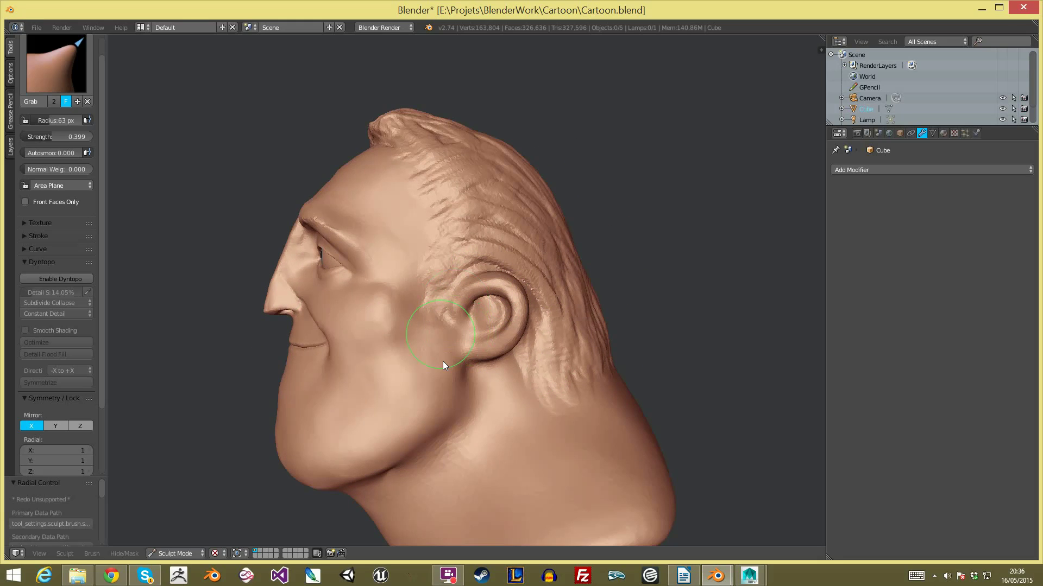
# Step: Push the front of the chin upward in profile with the Grab brush at an 82 px radius
pyautogui.scroll(-3, 438, 342)
pyautogui.moveTo(389, 357); pyautogui.dragTo(341, 386, button='middle')
pyautogui.press('f')
pyautogui.click(353, 381)
pyautogui.moveTo(342, 373); pyautogui.dragTo(340, 360)
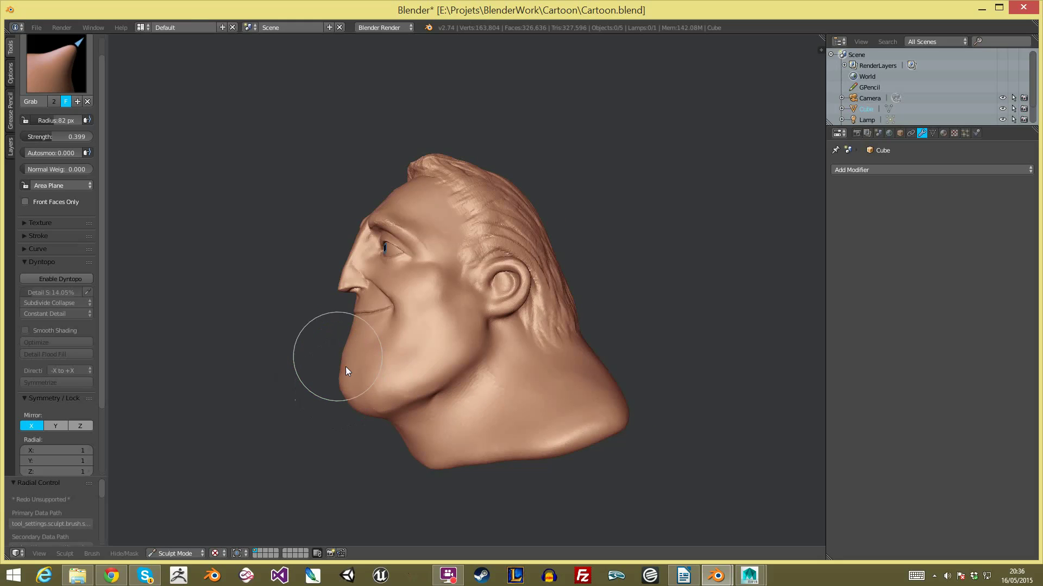
# Step: Flatten the surface of the chin with the Flatten brush at a 43 px radius
pyautogui.moveTo(341, 379); pyautogui.dragTo(468, 371, button='middle')
pyautogui.press('f')
pyautogui.click(567, 379)
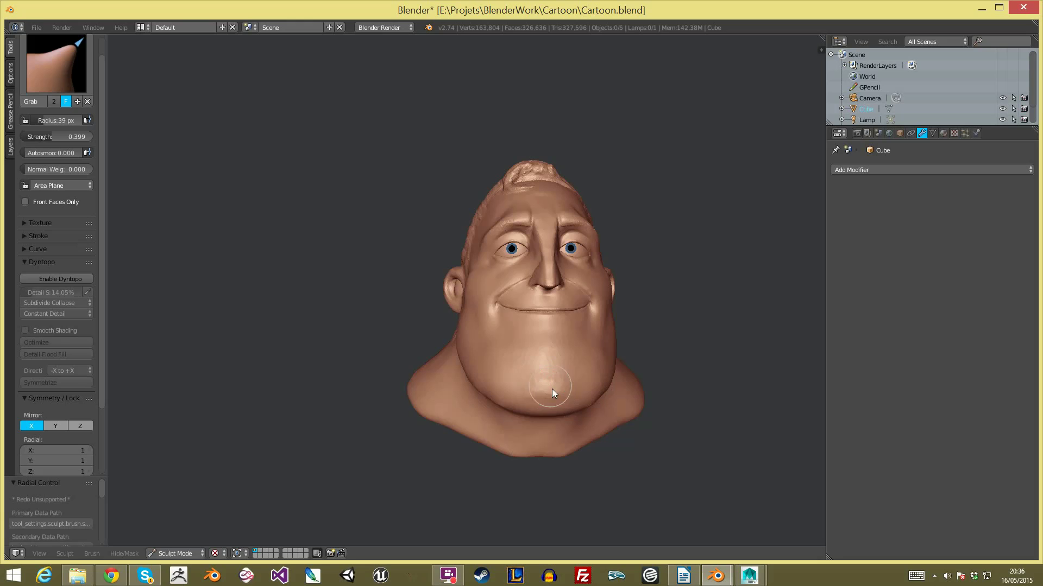
pyautogui.moveTo(707, 400); pyautogui.dragTo(539, 262, button='middle')
pyautogui.scroll(2, 535, 263)
pyautogui.press('f')
pyautogui.click(430, 321)
pyautogui.scroll(1, 434, 294)
pyautogui.click(66, 71)
pyautogui.click(247, 121)
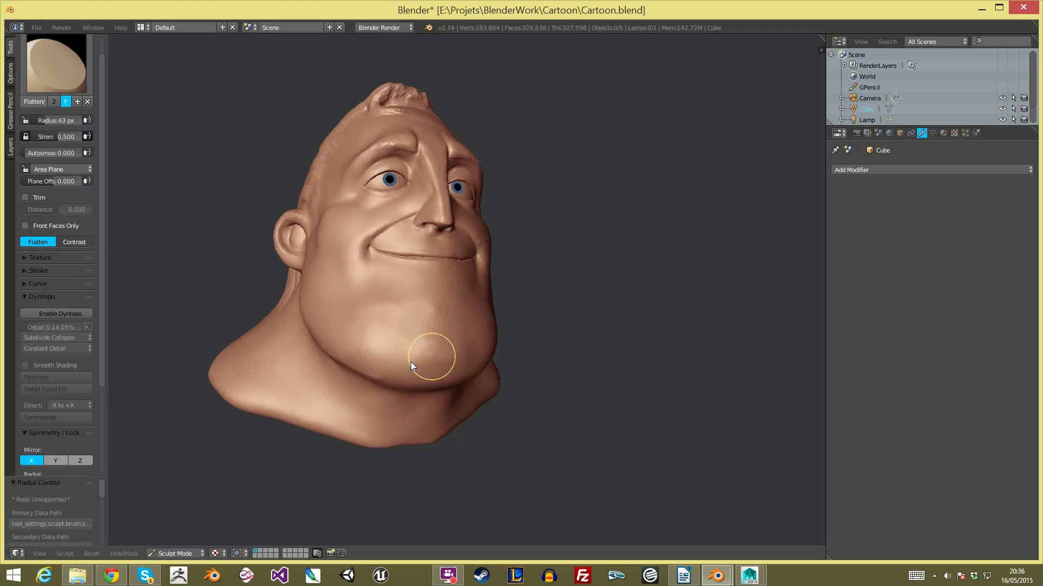
pyautogui.moveTo(419, 353)
pyautogui.mouseDown()
pyautogui.moveTo(449, 337)
pyautogui.moveTo(416, 323)
pyautogui.moveTo(357, 331)
pyautogui.moveTo(404, 383)
pyautogui.moveTo(438, 326)
pyautogui.moveTo(428, 315)
pyautogui.moveTo(404, 343)
pyautogui.mouseUp()
# Step: Choose the Clay Strips brush and enable Dyntopo with its detail size sampled from the skin below the mouth
pyautogui.click(71, 80)
pyautogui.click(173, 123)
pyautogui.scroll(3, 248, 194)
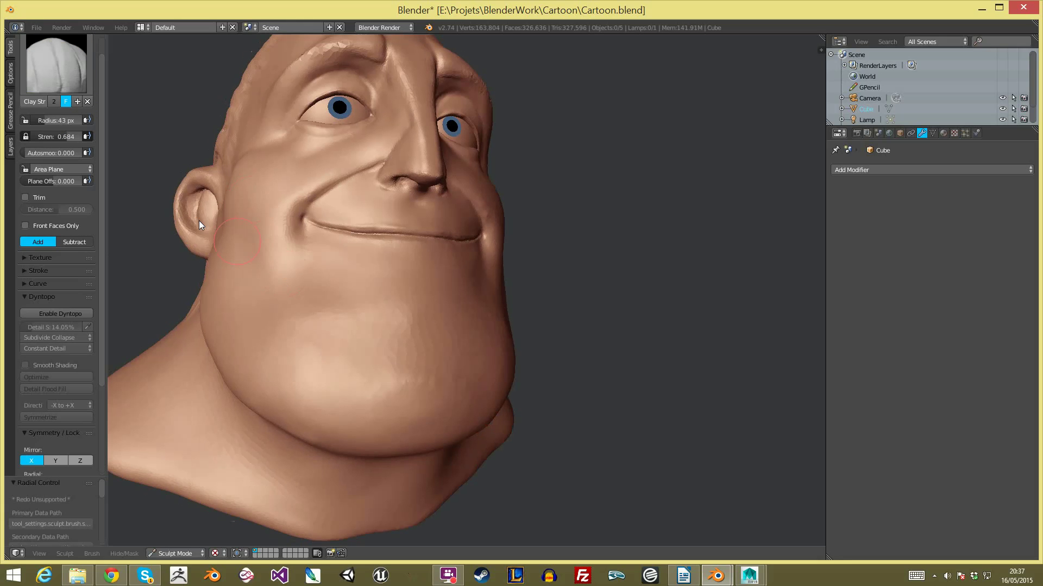
pyautogui.click(88, 315)
pyautogui.click(87, 327)
pyautogui.click(347, 260)
# Step: Build up the lower cheek and chin with Clay Strips, and smooth the area below the mouth corner at a 59 px radius
pyautogui.moveTo(285, 269); pyautogui.dragTo(320, 286)
pyautogui.moveTo(384, 344)
pyautogui.mouseDown()
pyautogui.moveTo(367, 357)
pyautogui.moveTo(375, 370)
pyautogui.mouseUp()
pyautogui.keyDown('ctrl'); pyautogui.moveTo(403, 357); pyautogui.dragTo(410, 334, button='middle'); pyautogui.keyUp('ctrl')
pyautogui.press('f')
pyautogui.click(421, 327)
pyautogui.moveTo(399, 356)
pyautogui.keyDown('shift'); pyautogui.mouseDown()
pyautogui.moveTo(396, 335)
pyautogui.moveTo(351, 333)
pyautogui.moveTo(364, 289)
pyautogui.mouseUp(); pyautogui.keyUp('shift')
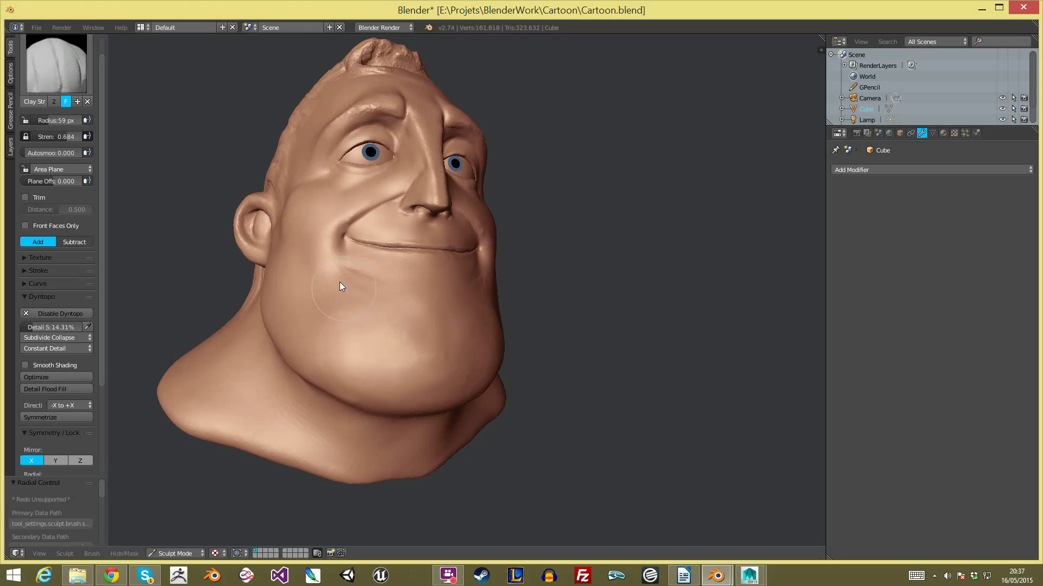
# Step: Examine the reworked cheek and chin from front and three-quarter views
pyautogui.scroll(-3, 554, 326)
pyautogui.keyDown('ctrl'); pyautogui.moveTo(558, 337); pyautogui.dragTo(484, 266, button='middle'); pyautogui.keyUp('ctrl')
pyautogui.press('f')
pyautogui.click(395, 297)
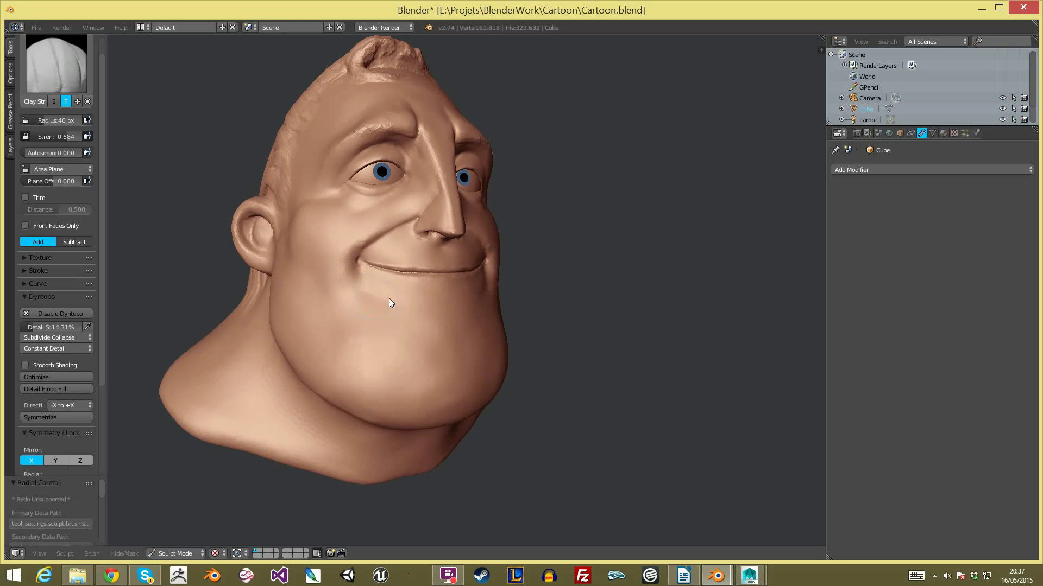
pyautogui.keyDown('ctrl'); pyautogui.moveTo(572, 296); pyautogui.dragTo(574, 370, button='middle'); pyautogui.keyUp('ctrl')
pyautogui.moveTo(603, 321); pyautogui.dragTo(585, 327, button='middle')
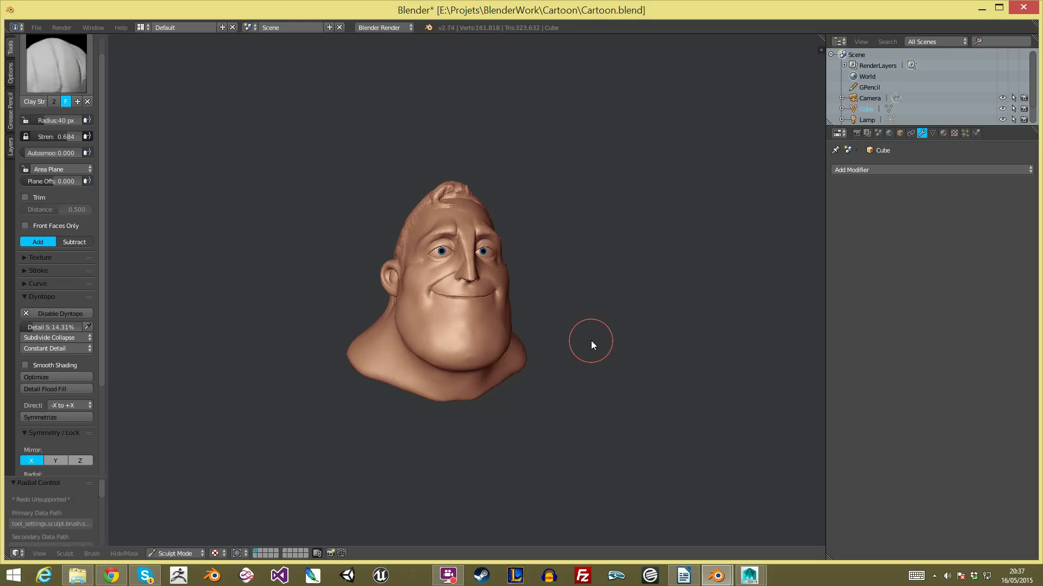
pyautogui.scroll(1, 595, 271)
pyautogui.moveTo(595, 273); pyautogui.dragTo(537, 329, button='middle')
pyautogui.keyDown('ctrl'); pyautogui.moveTo(537, 329); pyautogui.dragTo(384, 317, button='middle'); pyautogui.keyUp('ctrl')
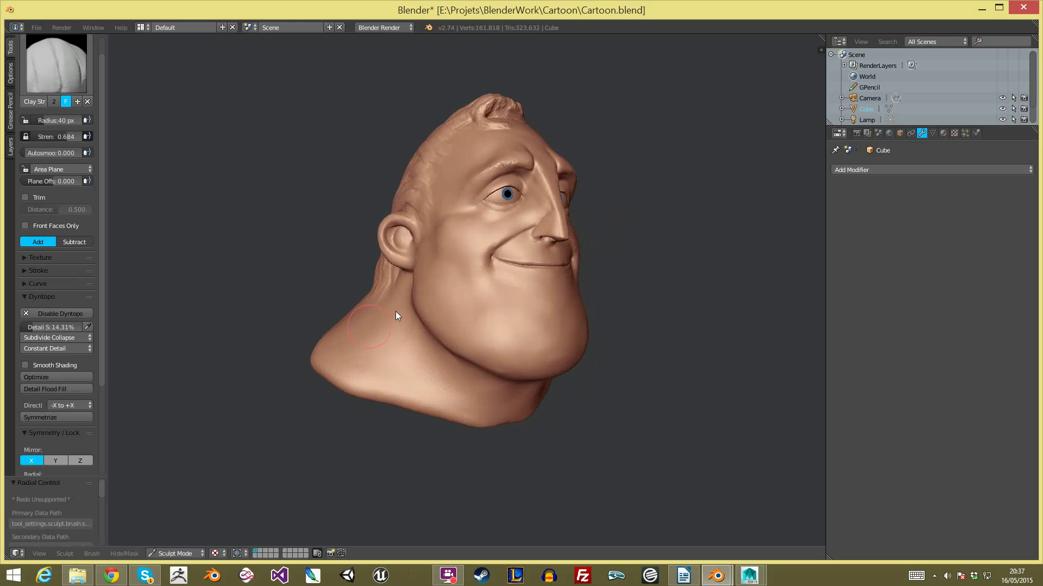
# Step: Smooth the jawline from below the ear to the underside of the chin at a 49 px radius
pyautogui.moveTo(311, 263); pyautogui.dragTo(402, 292, button='middle')
pyautogui.press('f')
pyautogui.click(415, 290)
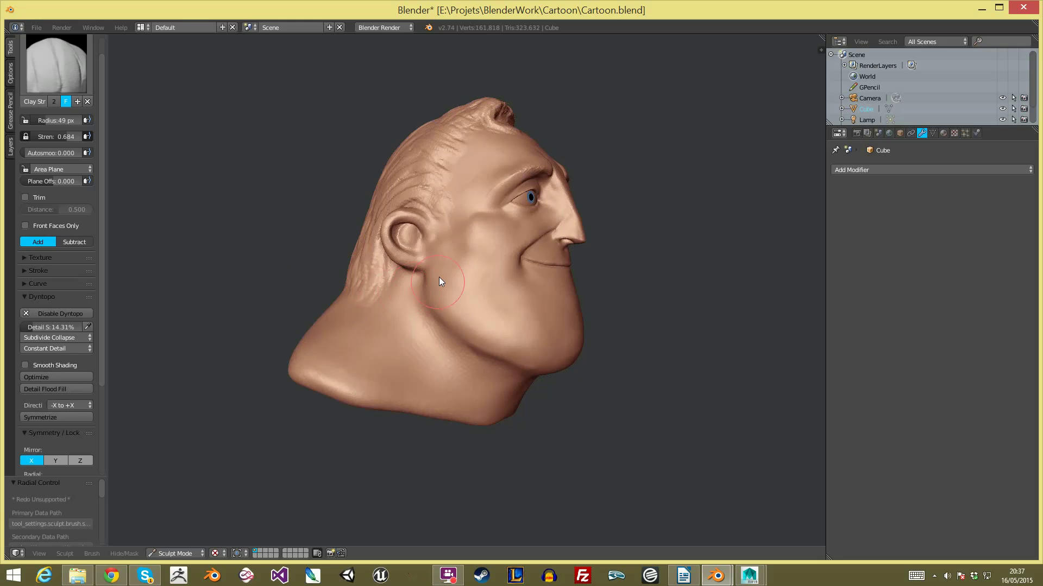
pyautogui.moveTo(468, 308)
pyautogui.keyDown('shift'); pyautogui.mouseDown()
pyautogui.moveTo(450, 295)
pyautogui.moveTo(461, 320)
pyautogui.moveTo(456, 285)
pyautogui.mouseUp(); pyautogui.keyUp('shift')
pyautogui.moveTo(525, 344)
pyautogui.keyDown('shift'); pyautogui.mouseDown()
pyautogui.moveTo(494, 350)
pyautogui.moveTo(520, 360)
pyautogui.moveTo(513, 347)
pyautogui.moveTo(577, 376)
pyautogui.mouseUp(); pyautogui.keyUp('shift')
# Step: Build up the bottom rim of the neck with Clay Strips at a 37 px radius and smooth it
pyautogui.scroll(-2, 591, 392)
pyautogui.moveTo(591, 392); pyautogui.dragTo(570, 305, button='middle')
pyautogui.moveTo(517, 350)
pyautogui.mouseDown(button='middle')
pyautogui.moveTo(537, 351)
pyautogui.moveTo(536, 334)
pyautogui.moveTo(553, 376)
pyautogui.moveTo(507, 402)
pyautogui.moveTo(491, 353)
pyautogui.moveTo(500, 234)
pyautogui.mouseUp(button='middle')
pyautogui.press('f')
pyautogui.click(493, 314)
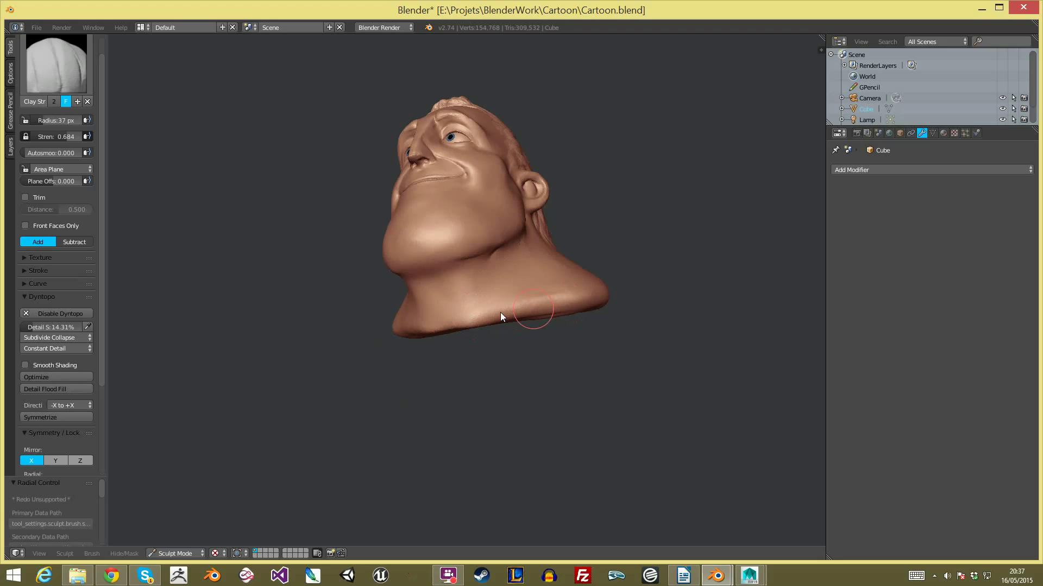
pyautogui.moveTo(428, 334); pyautogui.dragTo(586, 294)
pyautogui.moveTo(476, 325)
pyautogui.keyDown('shift'); pyautogui.mouseDown()
pyautogui.moveTo(480, 308)
pyautogui.moveTo(442, 324)
pyautogui.moveTo(591, 299)
pyautogui.moveTo(442, 321)
pyautogui.moveTo(484, 314)
pyautogui.mouseUp(); pyautogui.keyUp('shift')
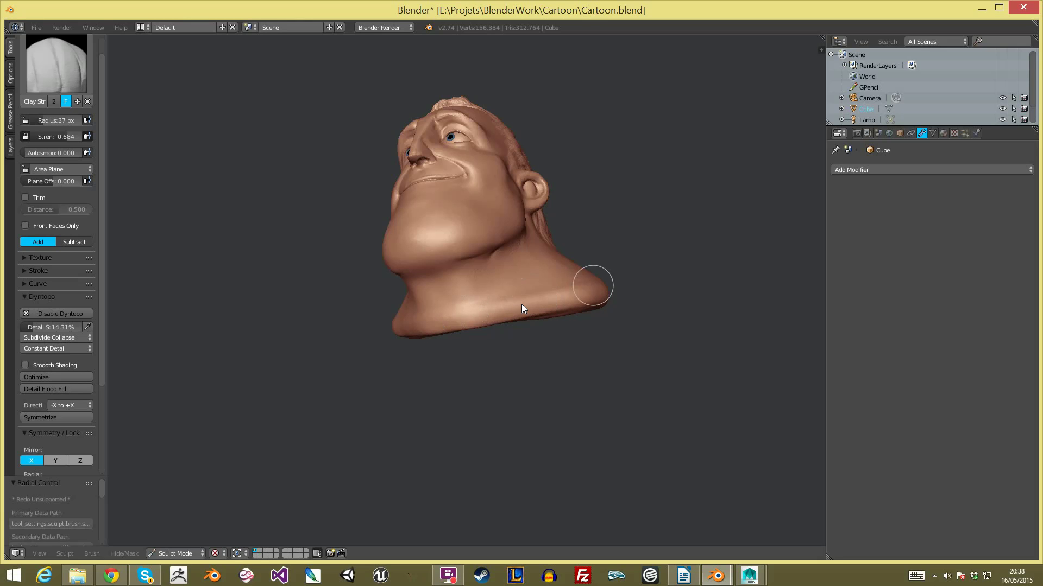
# Step: Switch to the Grab brush with a 123 px radius for shaping the neck and shoulder base from the front
pyautogui.scroll(-3, 648, 304)
pyautogui.moveTo(642, 326); pyautogui.dragTo(682, 396, button='middle')
pyautogui.scroll(3, 623, 350)
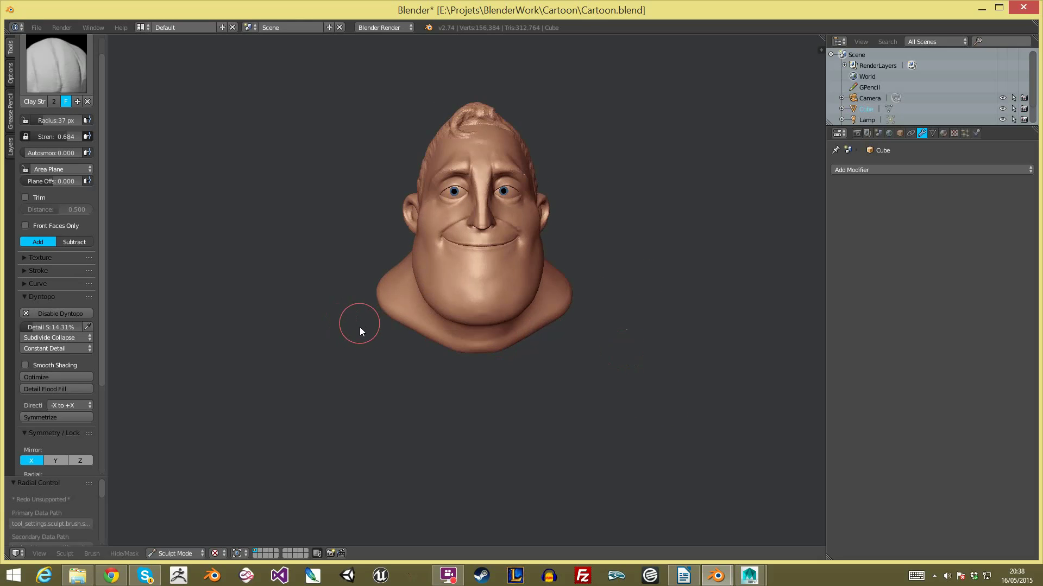
pyautogui.press('g')
pyautogui.press('f')
pyautogui.click(410, 334)
pyautogui.scroll(-1, 386, 353)
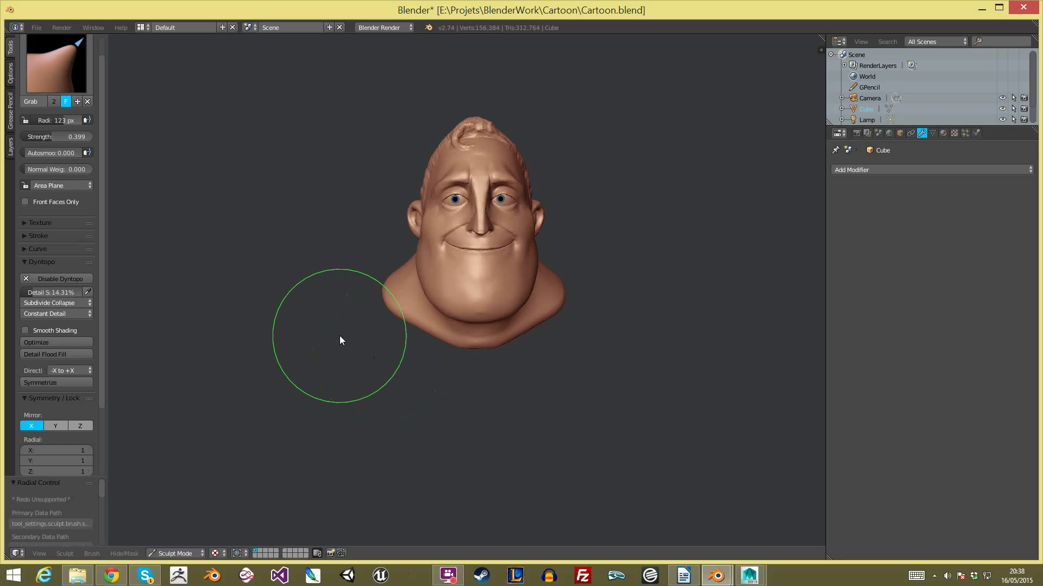